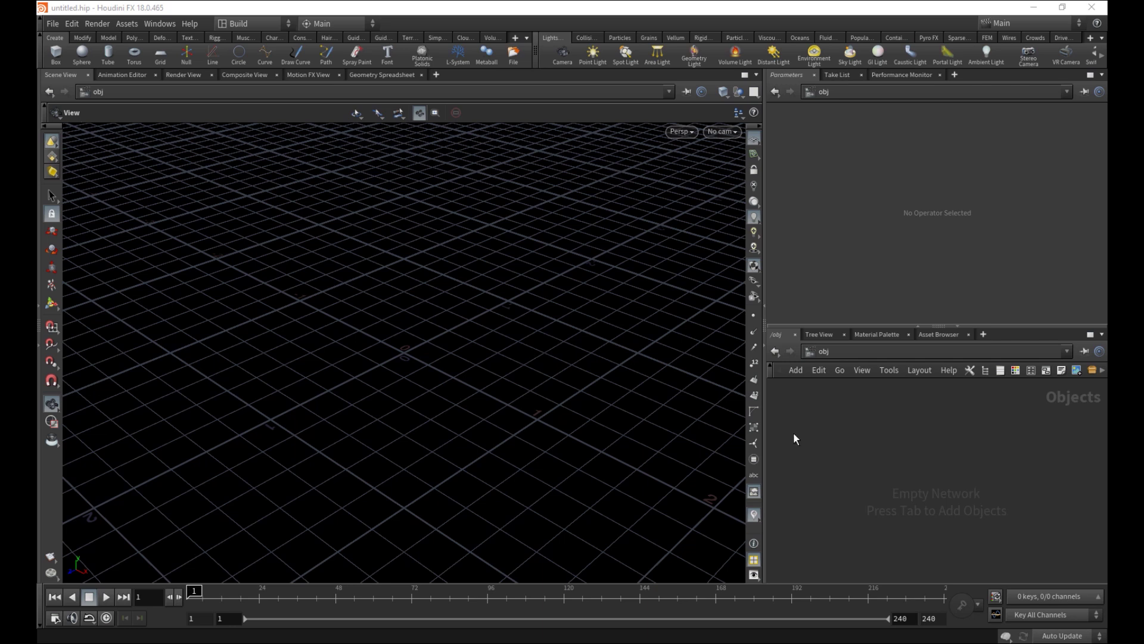
Set the playback range end and the global animation end to frame 100
left_click(901, 618)
type("100")
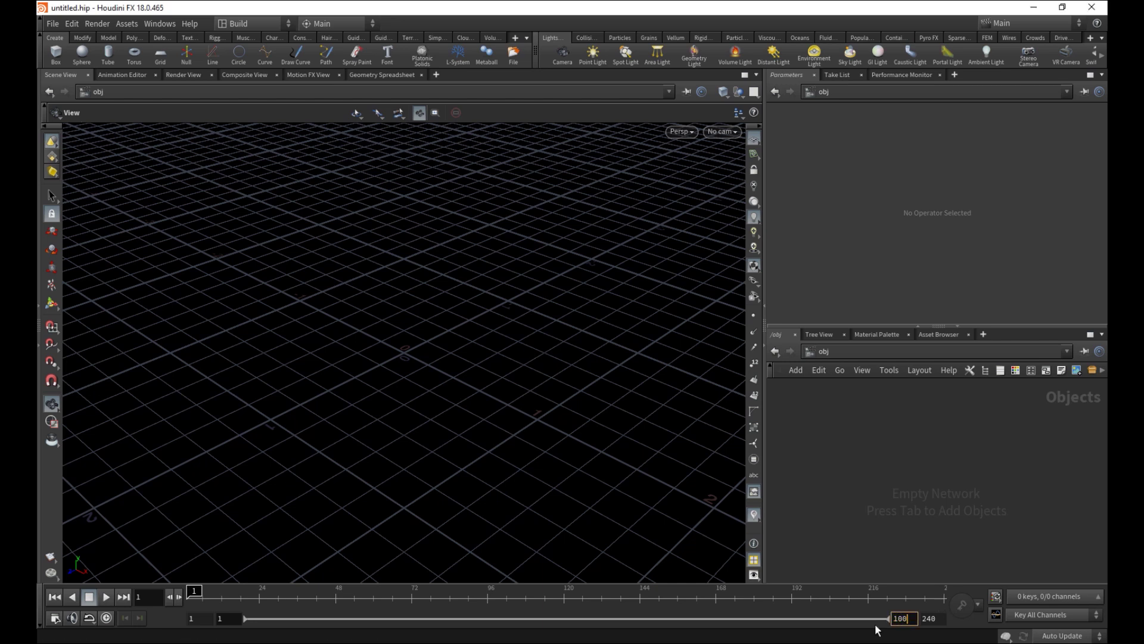
key("Tab")
type("100")
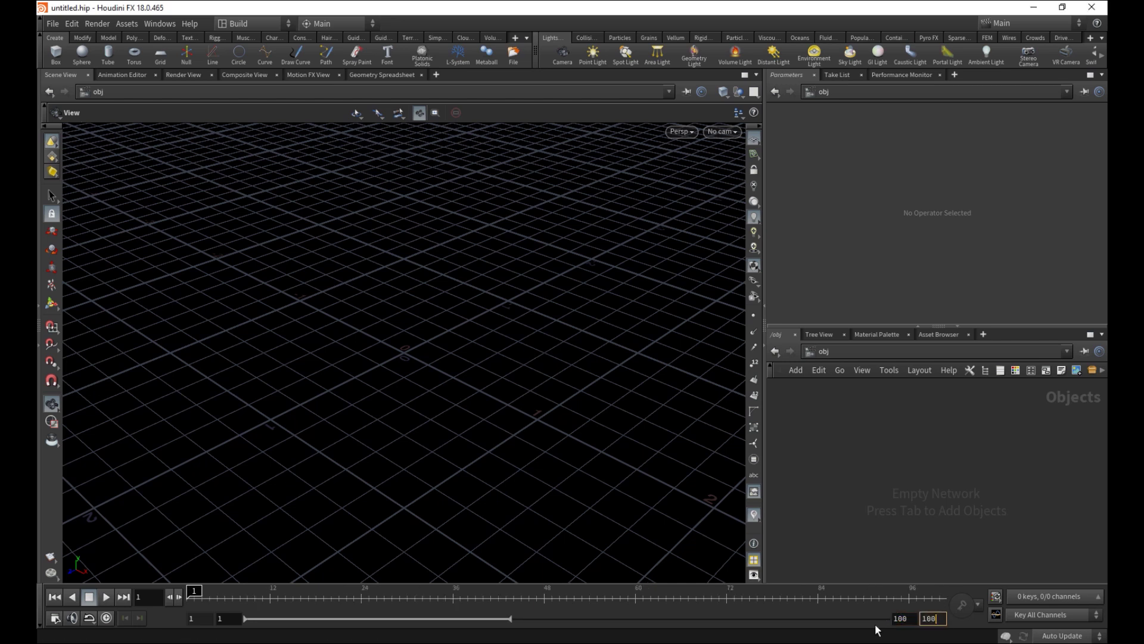
key("Return")
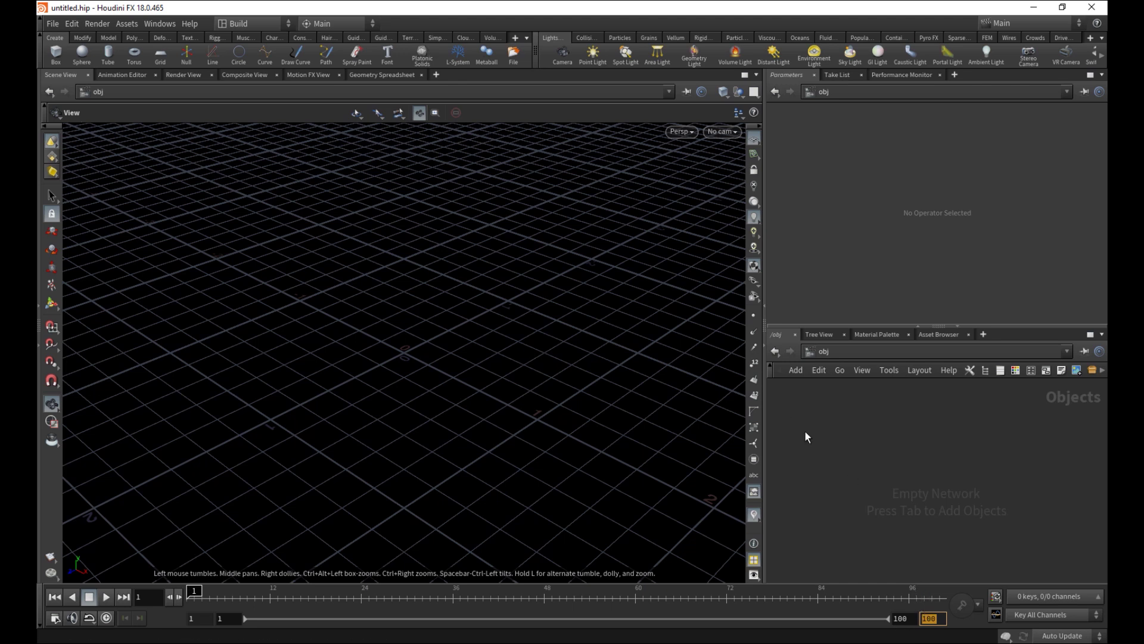
Save the scene as RigidFracExercise.hip in the LOPS_DEMO_FILES folder
left_click(52, 23)
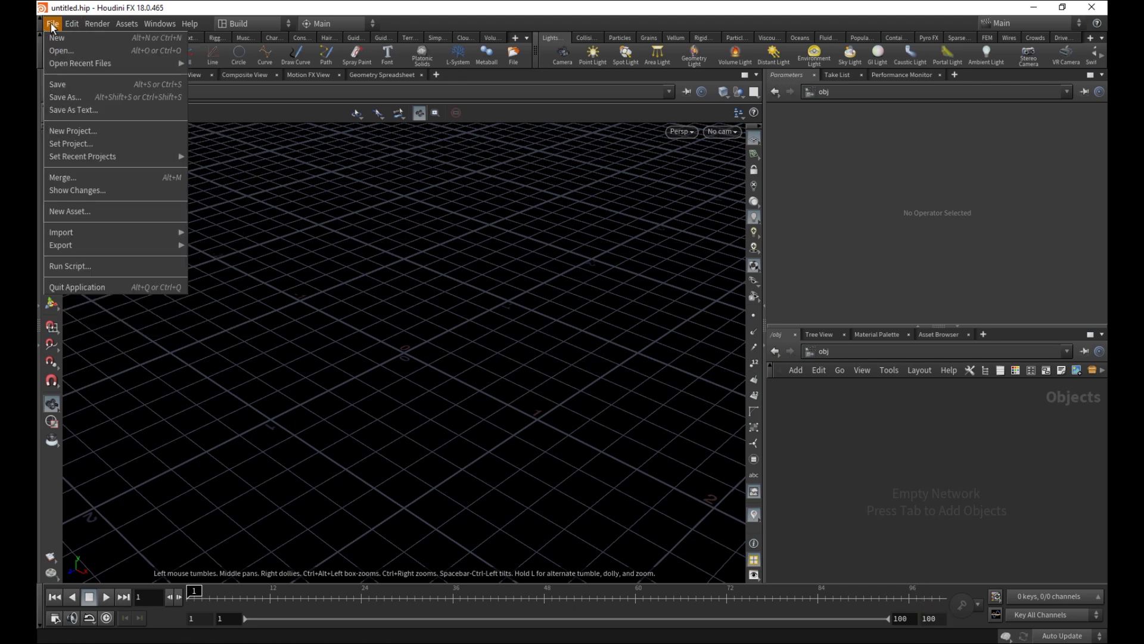
left_click(87, 98)
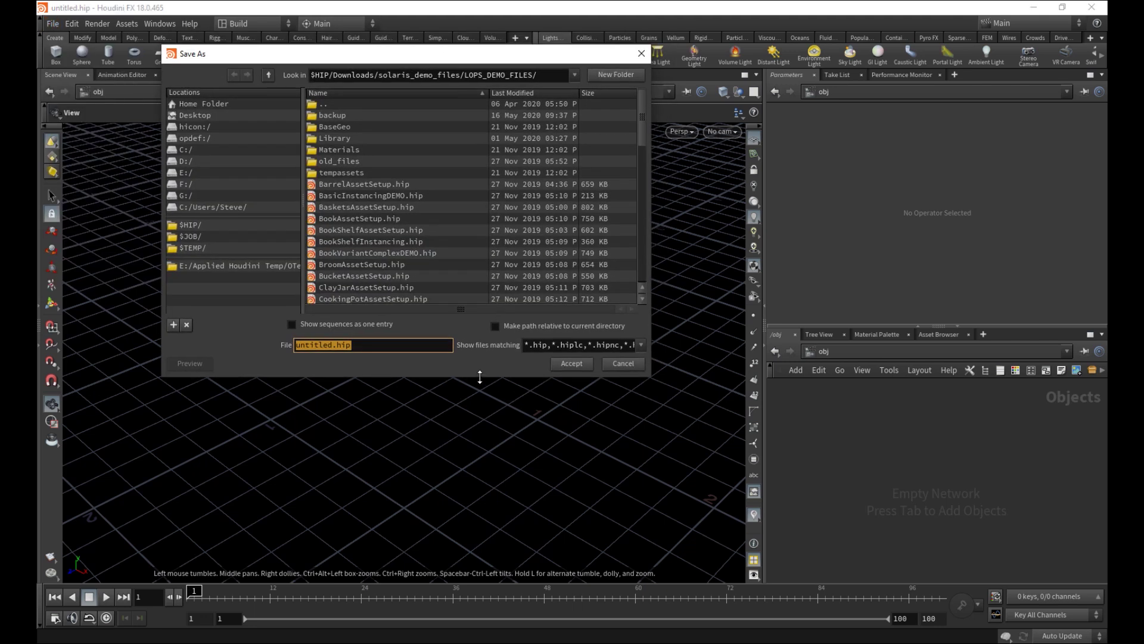
left_click_drag(480, 375, 480, 539)
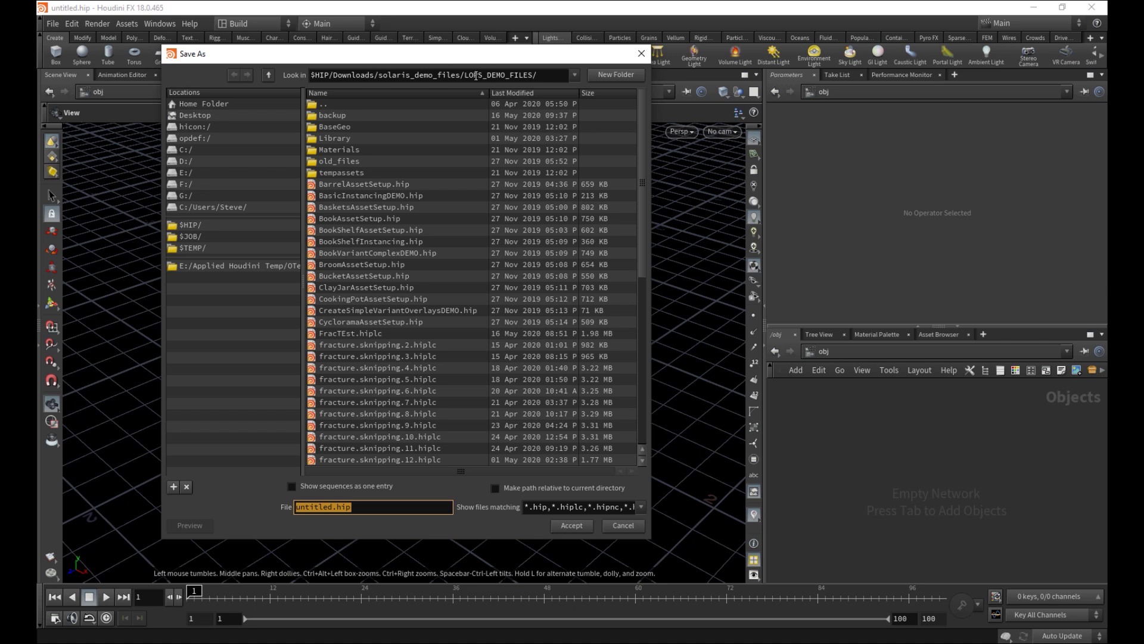
left_click(339, 505)
left_click_drag(333, 506, 232, 494)
type("Rigi")
type("dFracEx")
type("ercise")
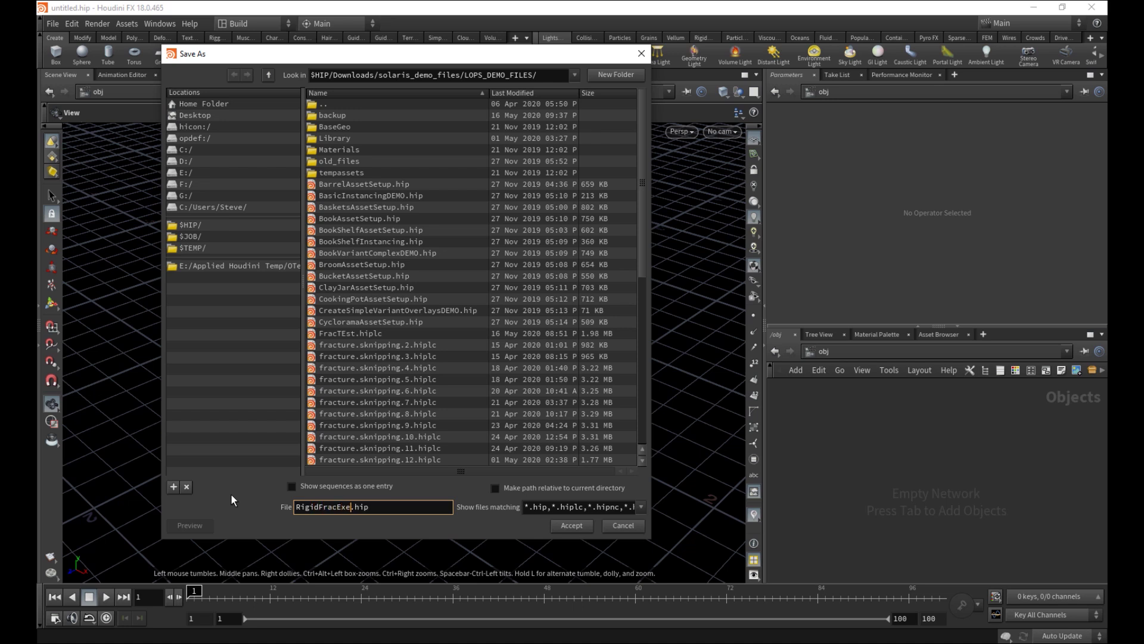
key("Return")
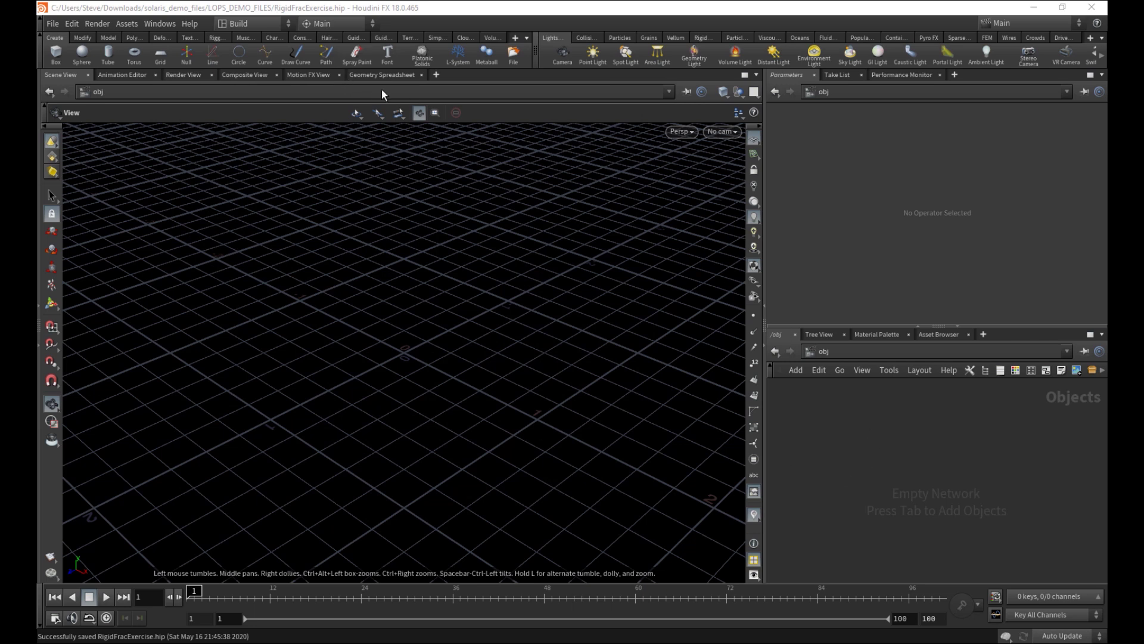
Switch the network to the stage context and set the viewport renderer to Houdini GL
left_click(833, 352)
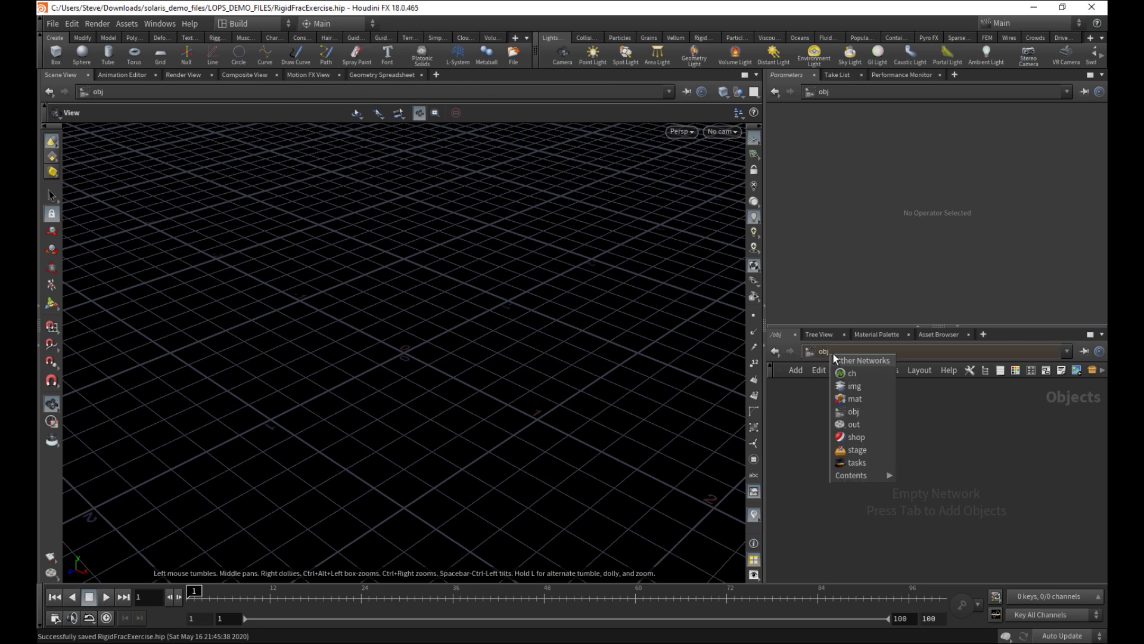
left_click(851, 450)
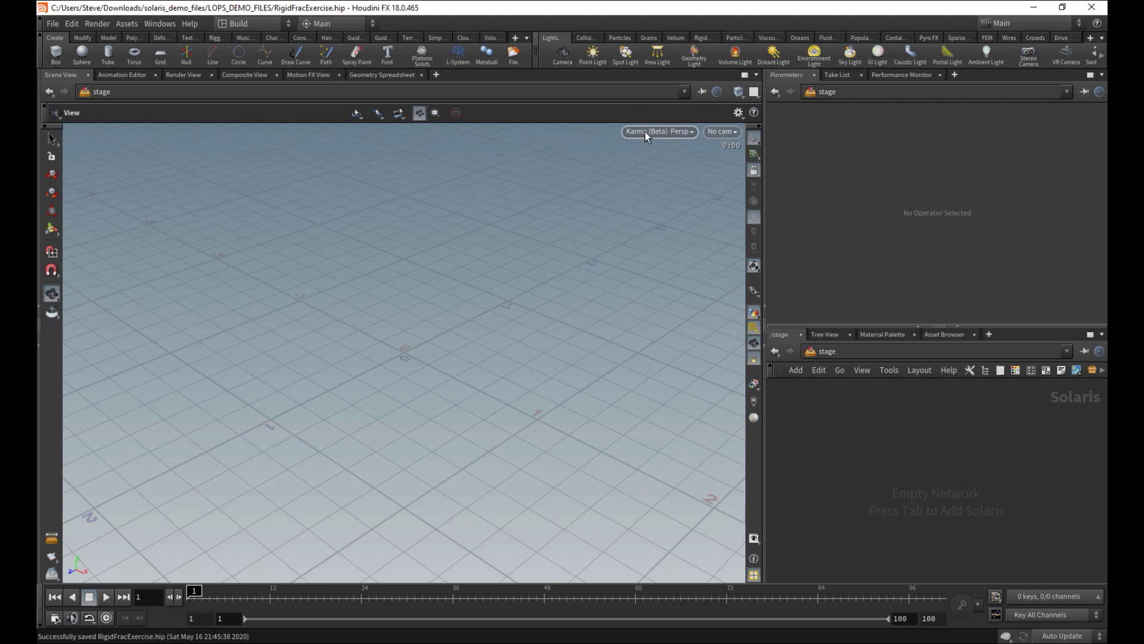
left_click(681, 132)
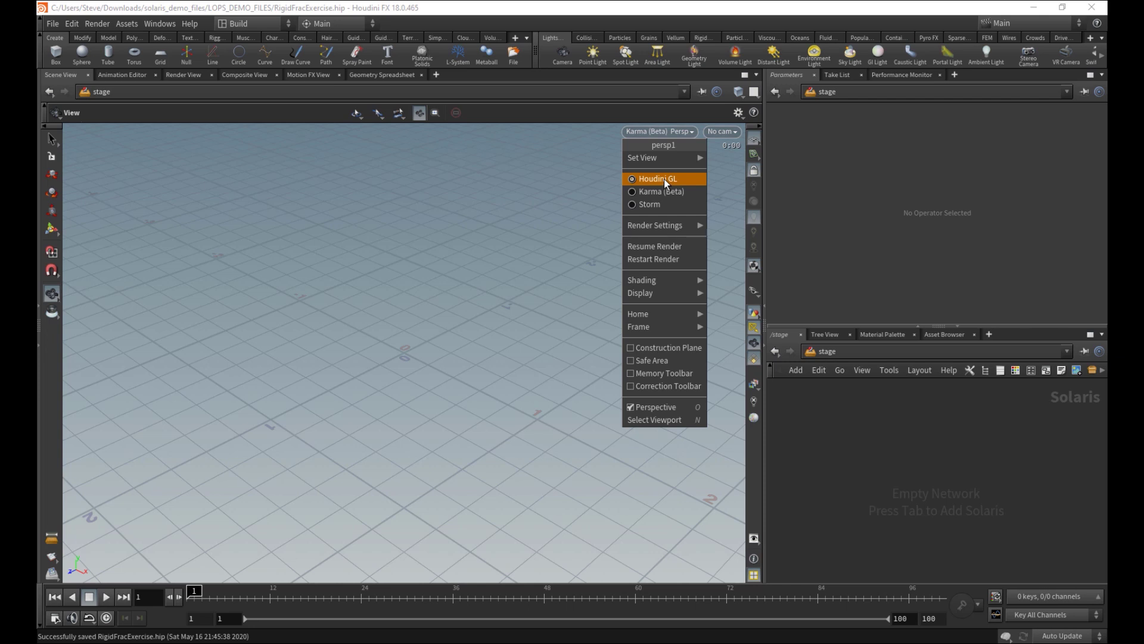
left_click(663, 179)
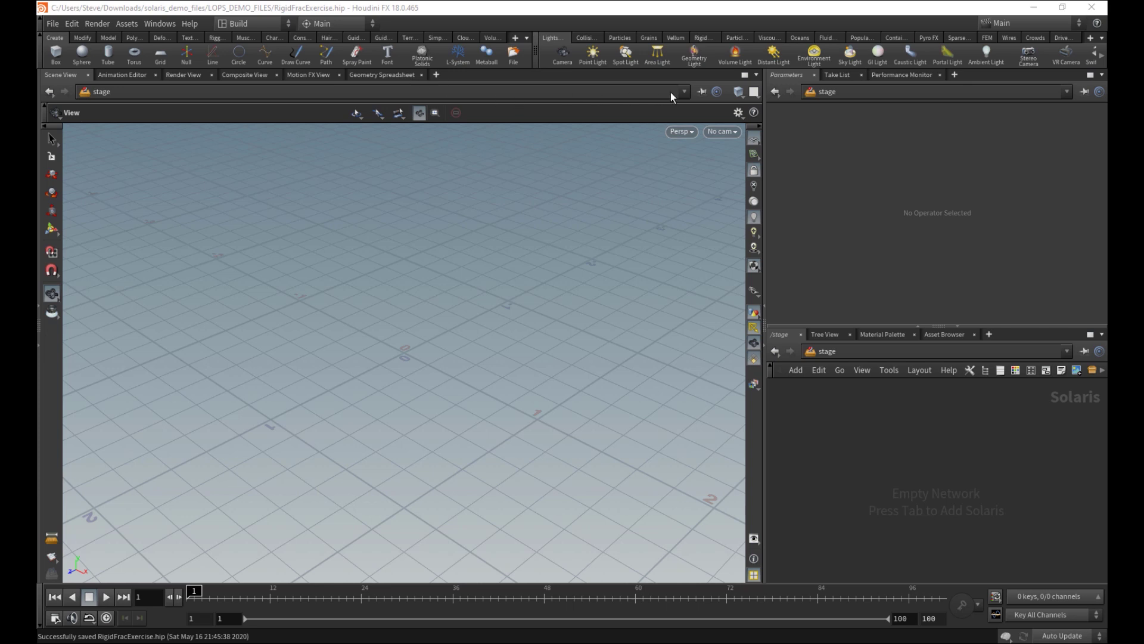
Split the viewer pane into upper and lower halves, add a Scene Graph Tree to the lower one and collapse it
left_click(436, 76)
mouse_move(484, 99)
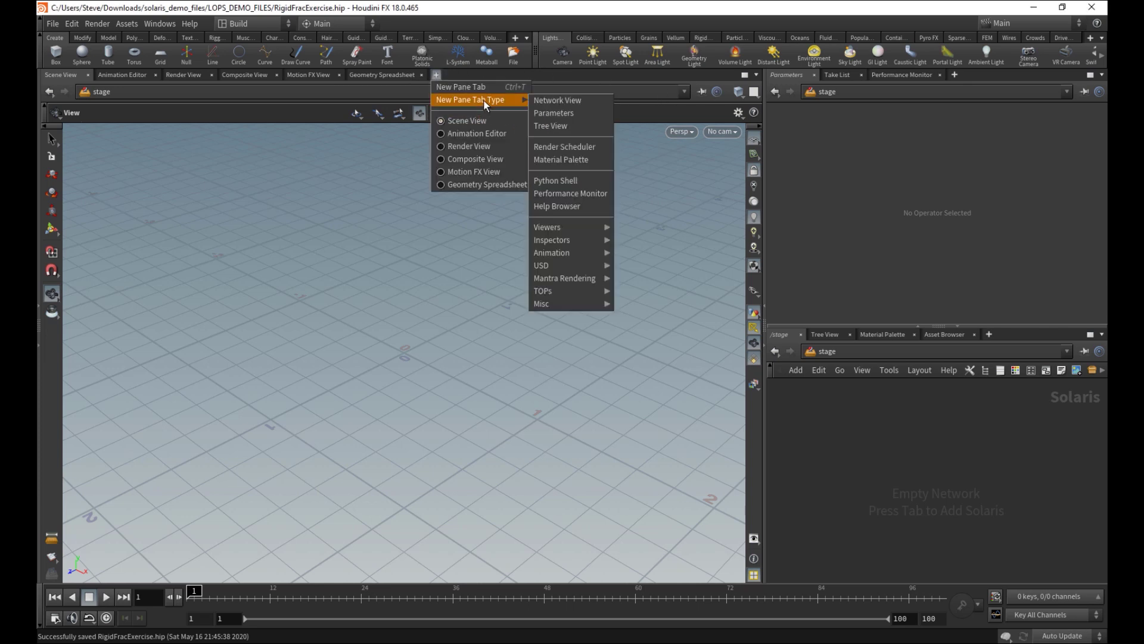
left_click(757, 75)
left_click(757, 75)
left_click(788, 253)
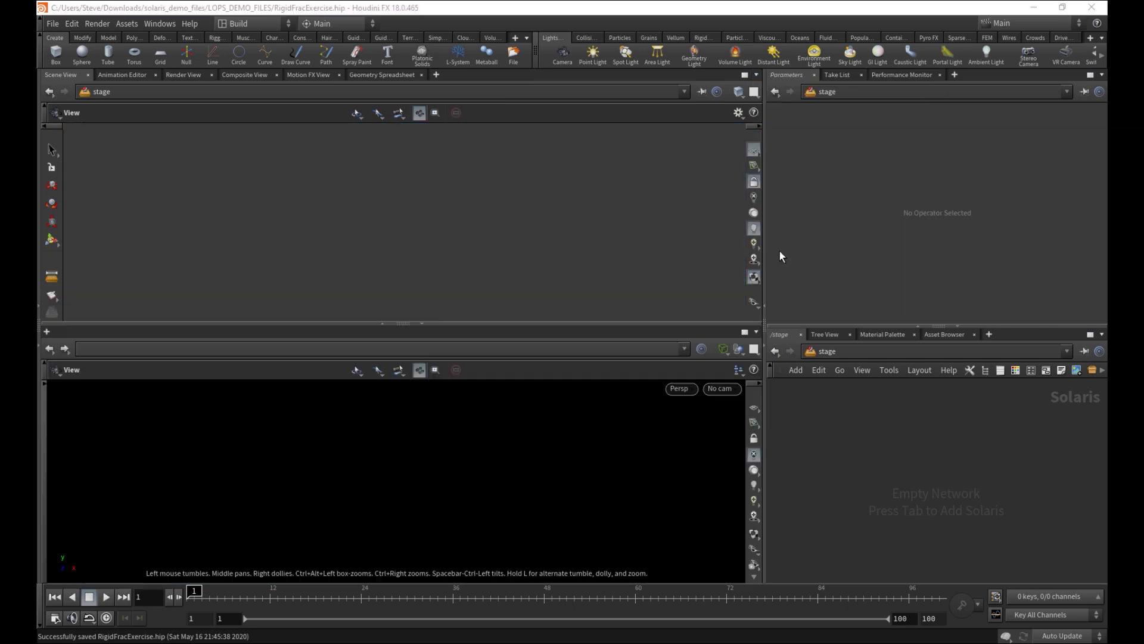
left_click(103, 331)
mouse_move(143, 357)
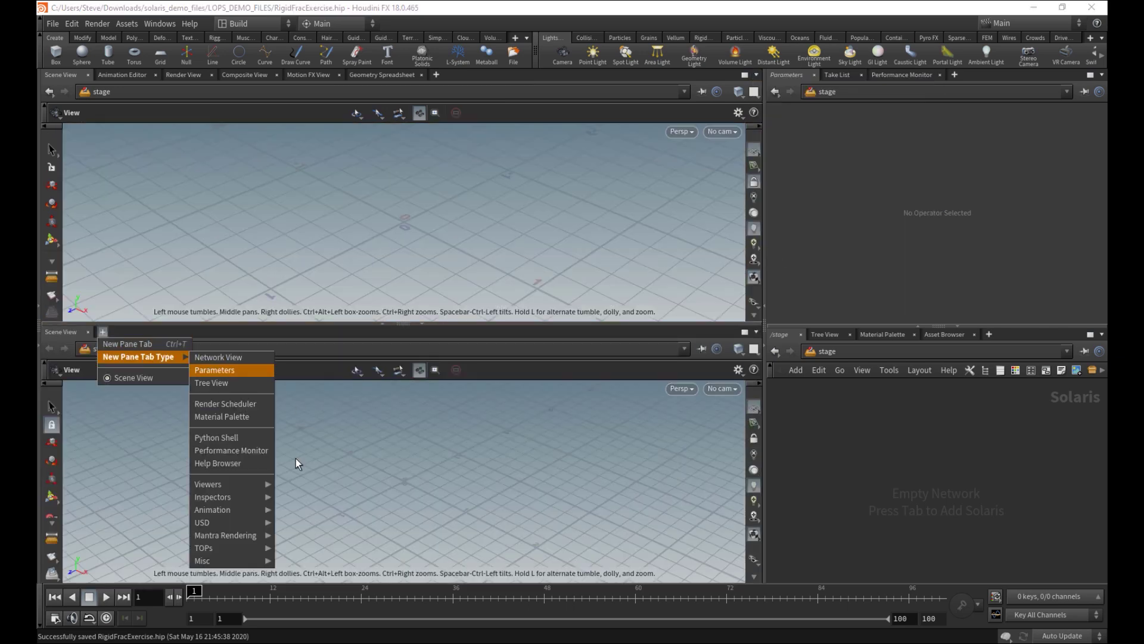
mouse_move(242, 522)
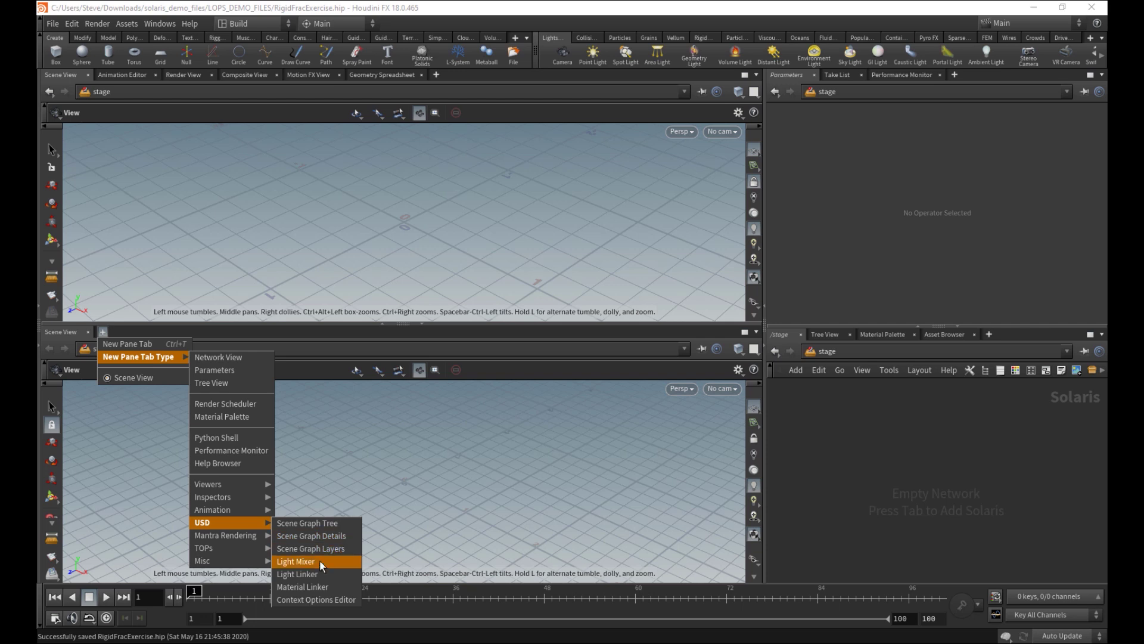
left_click(322, 523)
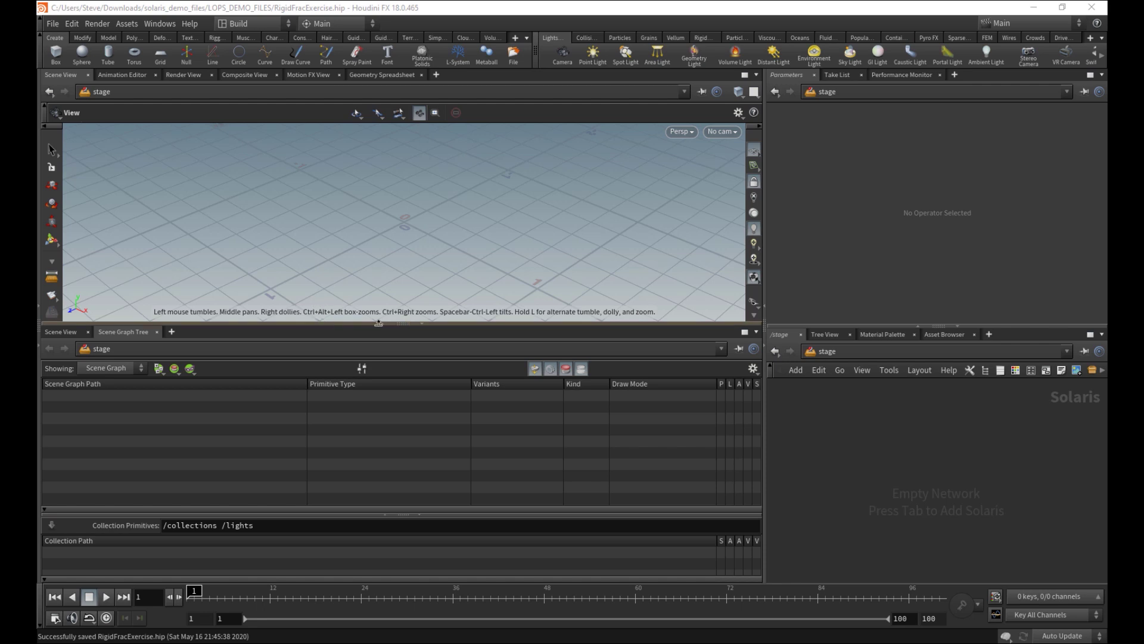
left_click(422, 324)
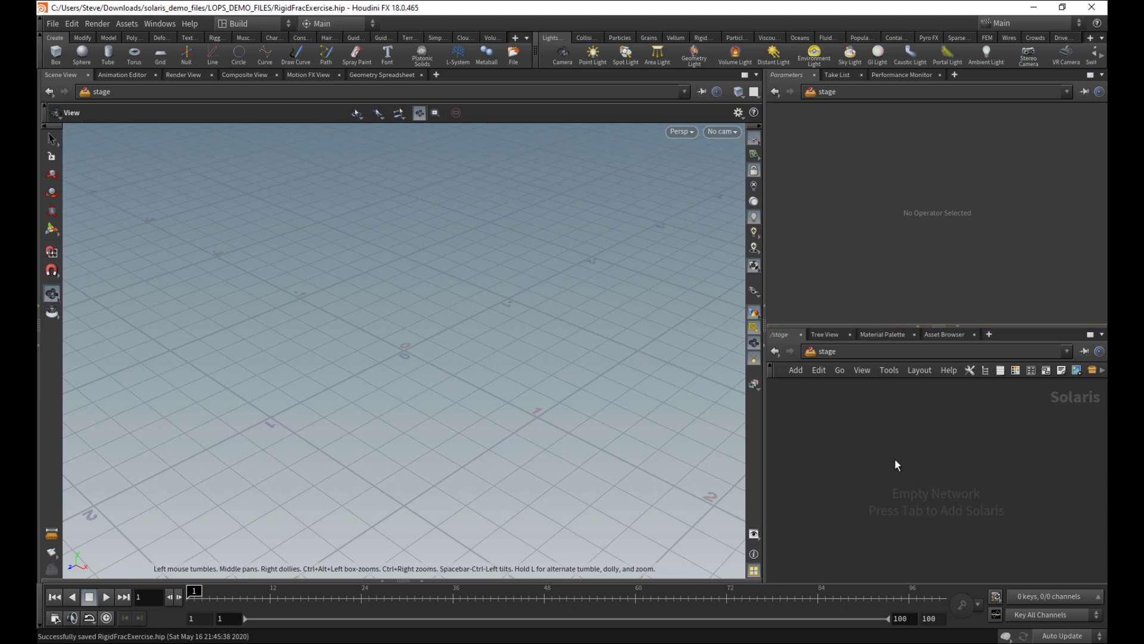
Add a Sublayer node to the empty stage network
key("Tab")
type("sub")
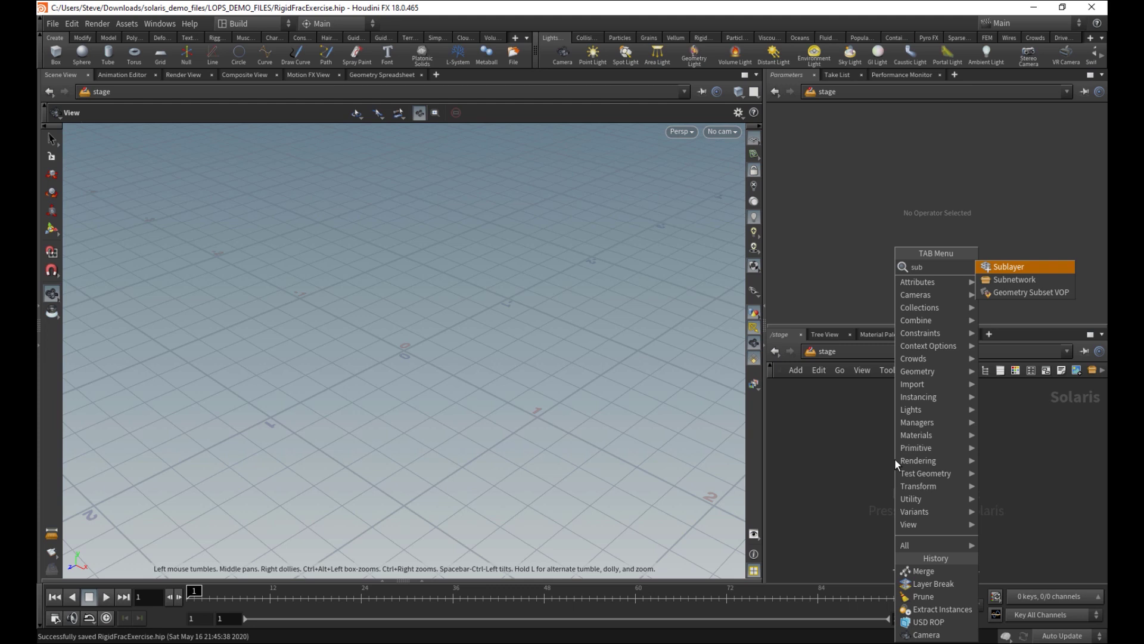
left_click(1014, 267)
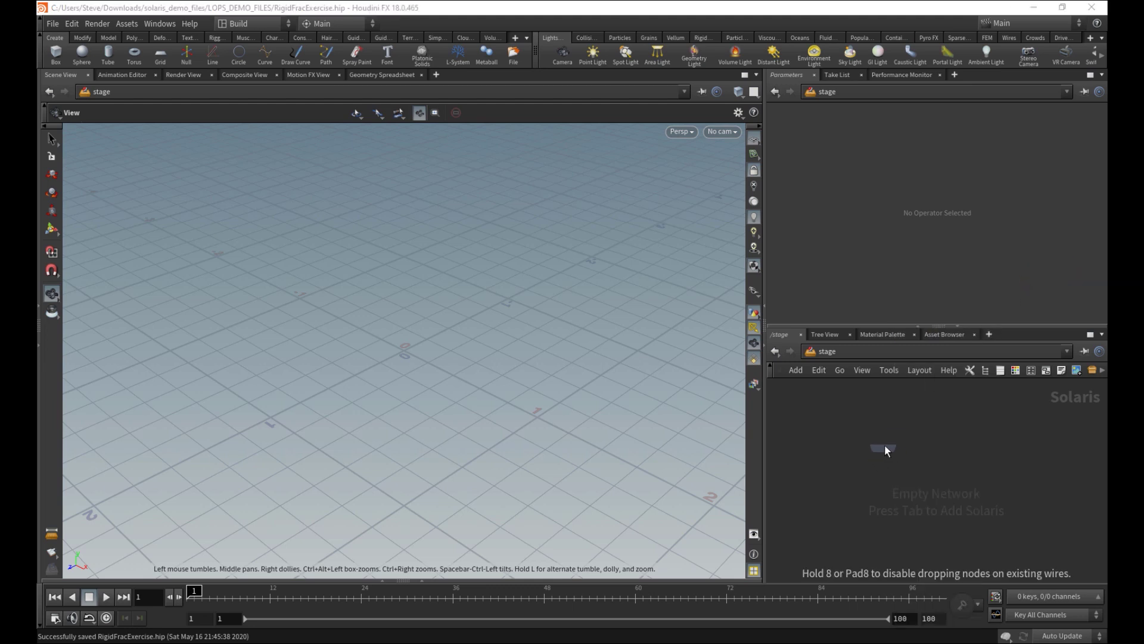
left_click(878, 447)
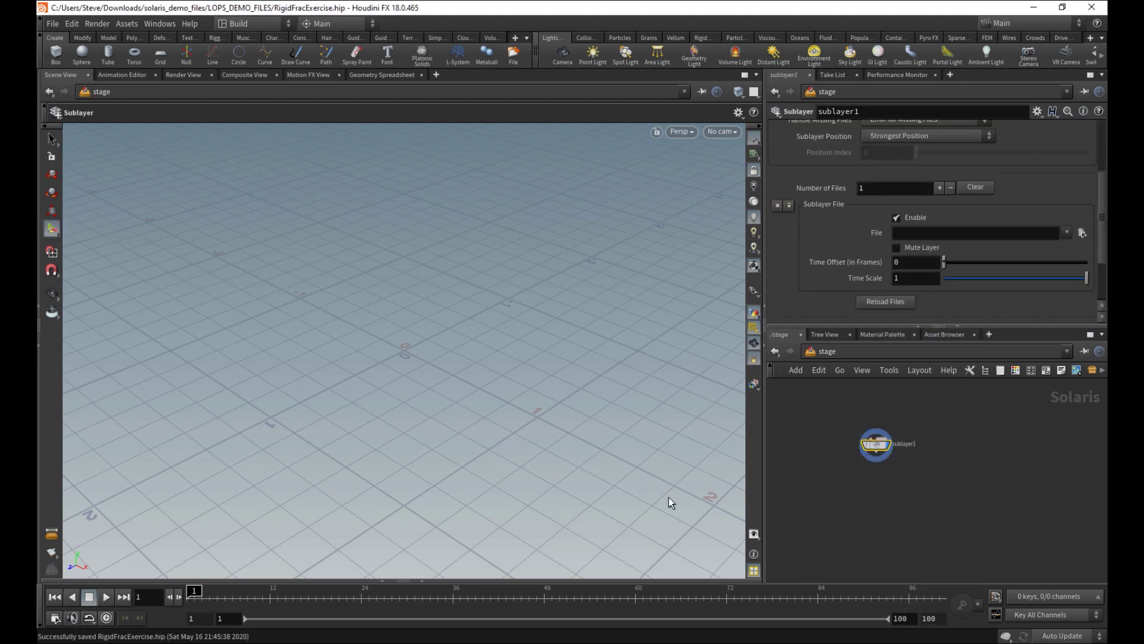
Reopen the collapsed scene graph tree pane and expand the root primitive
left_click(424, 581)
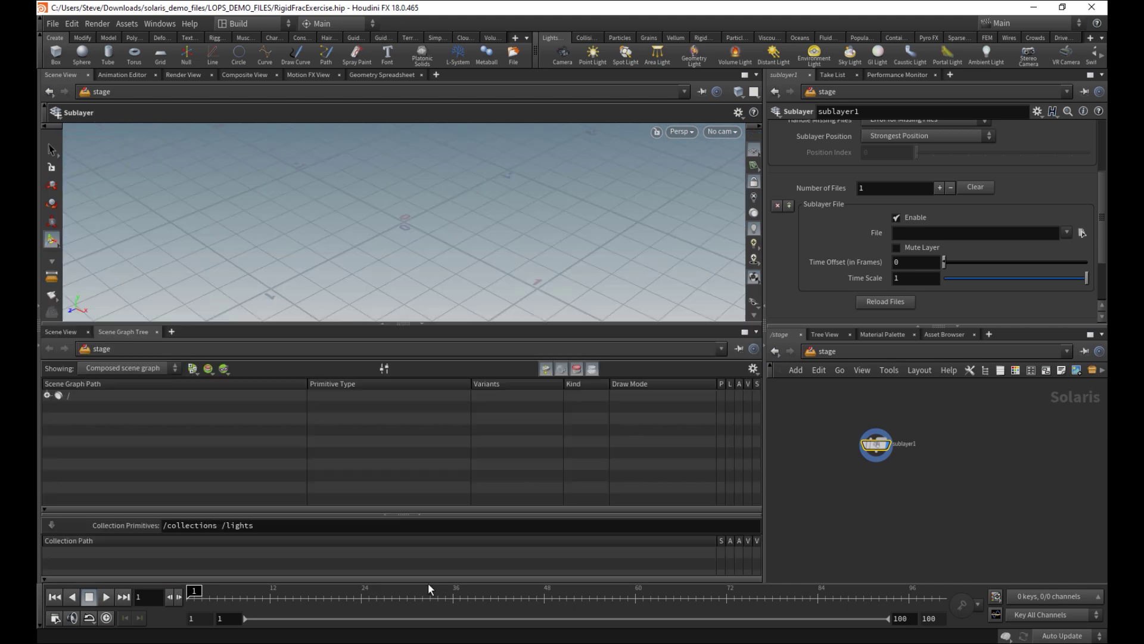
left_click(47, 395)
left_click(67, 395)
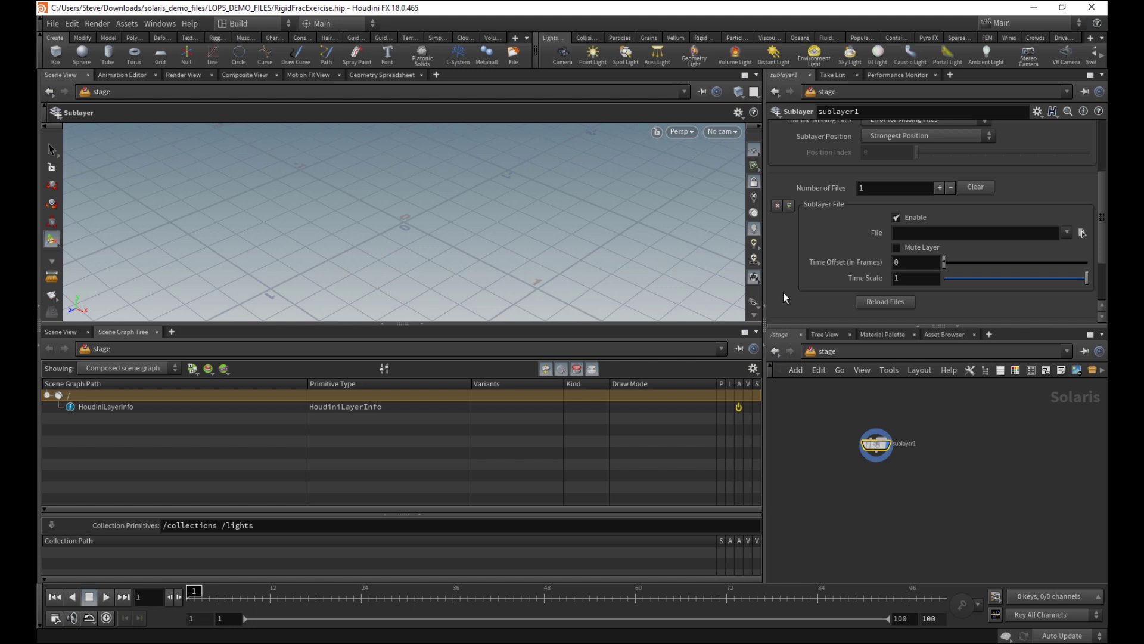
Load $HIP/Library/Layout/FullScene.usd as the Sublayer node's file
left_click(1082, 234)
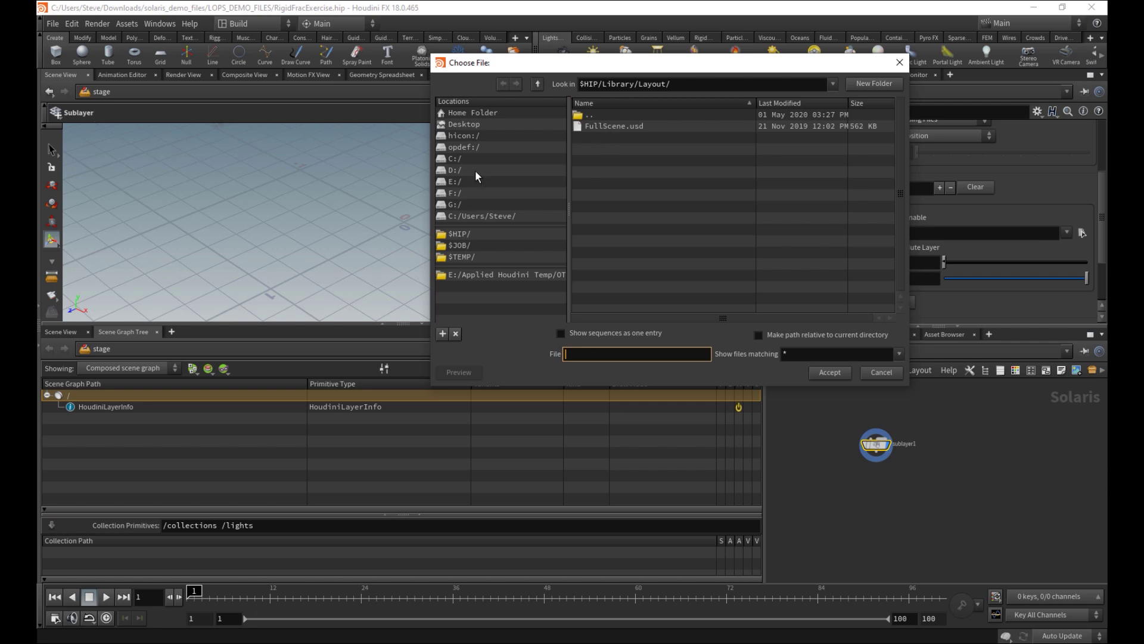
left_click(464, 234)
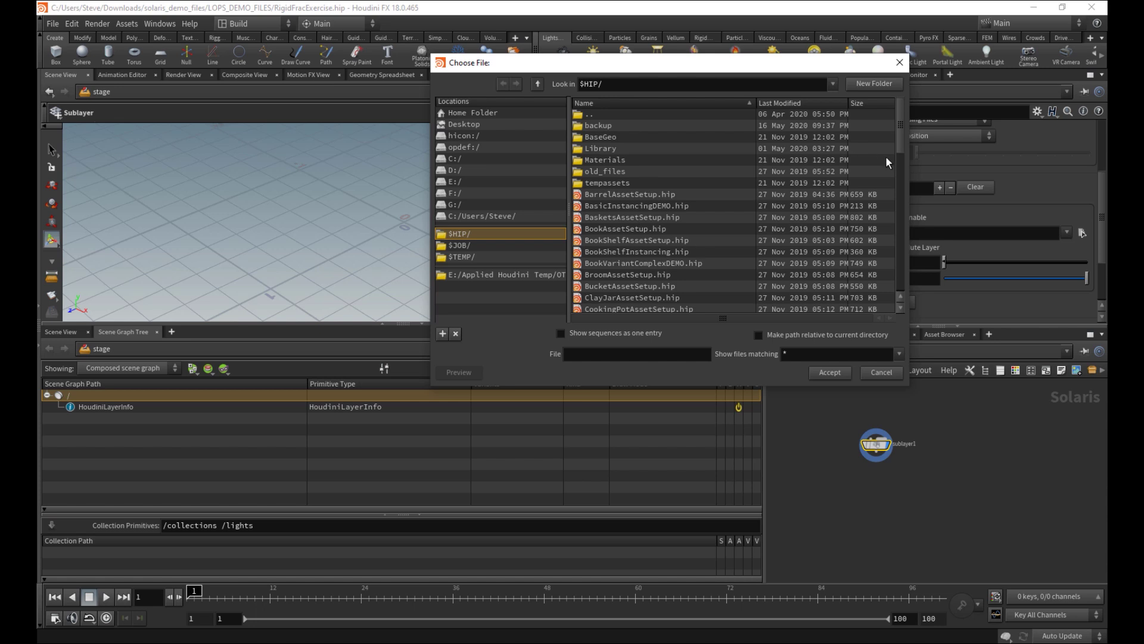
left_click_drag(903, 137, 818, 141)
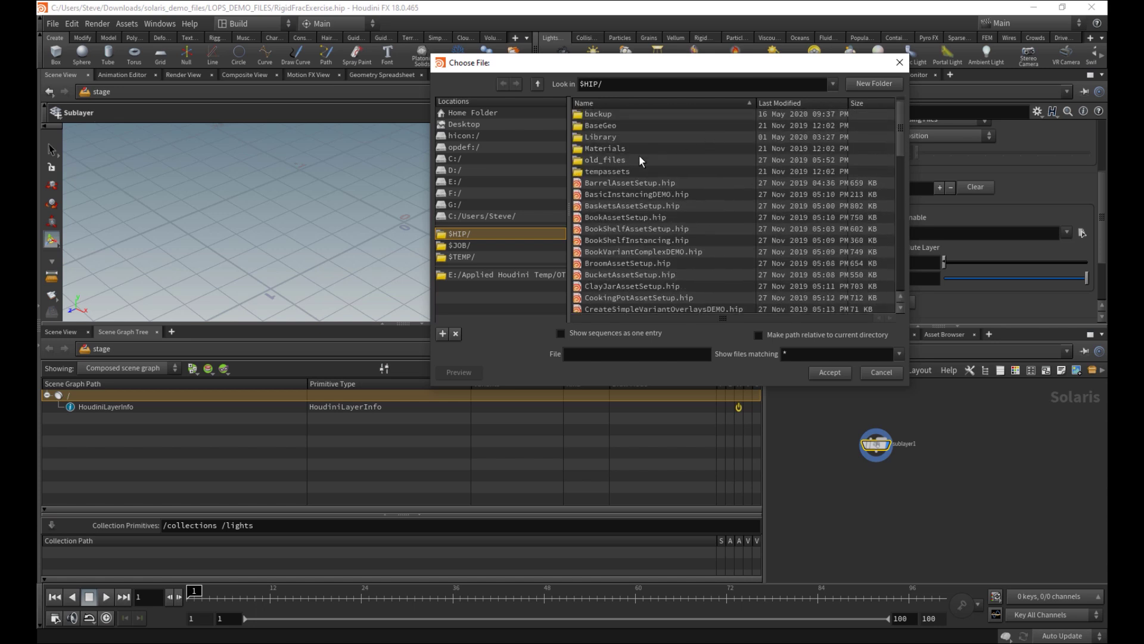
left_click_drag(899, 124, 904, 115)
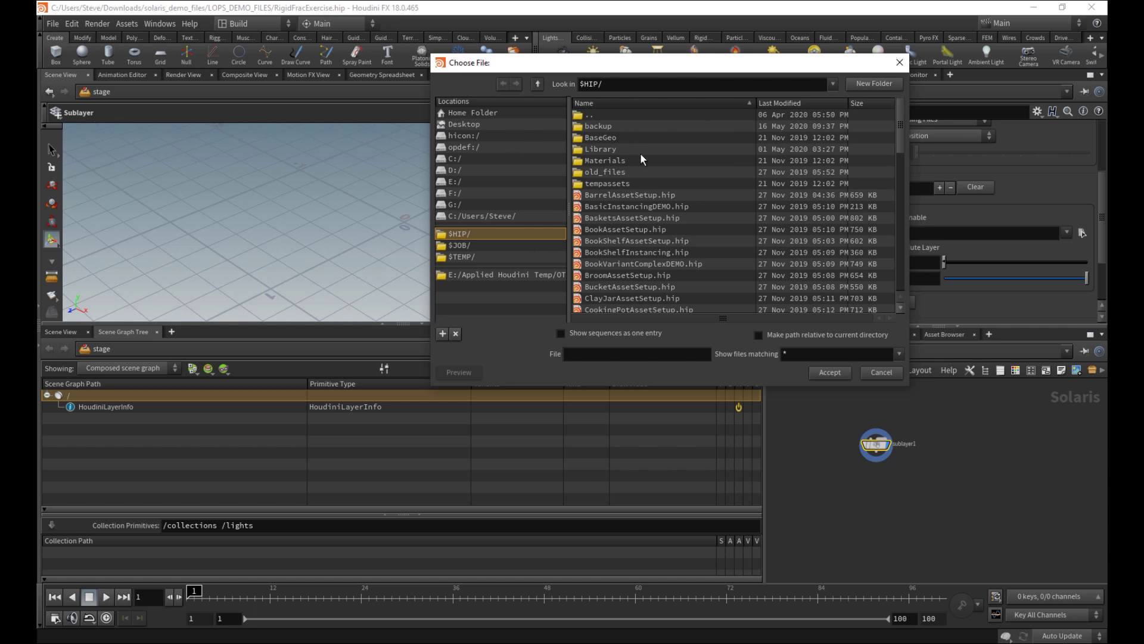
double_click(607, 150)
double_click(607, 158)
left_click(610, 126)
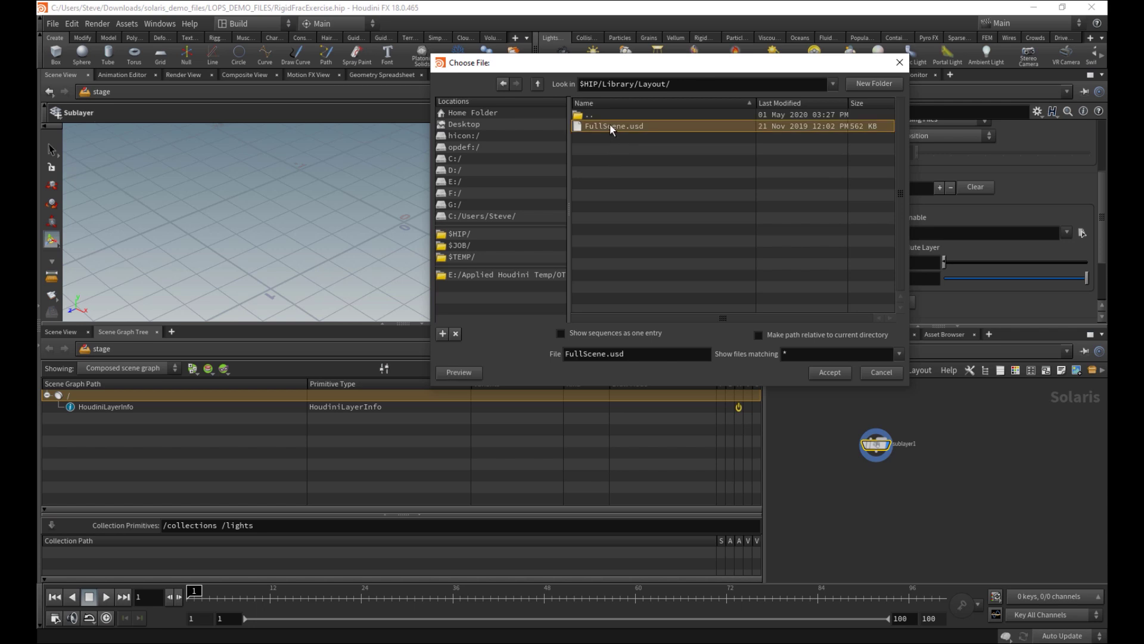
left_click(829, 373)
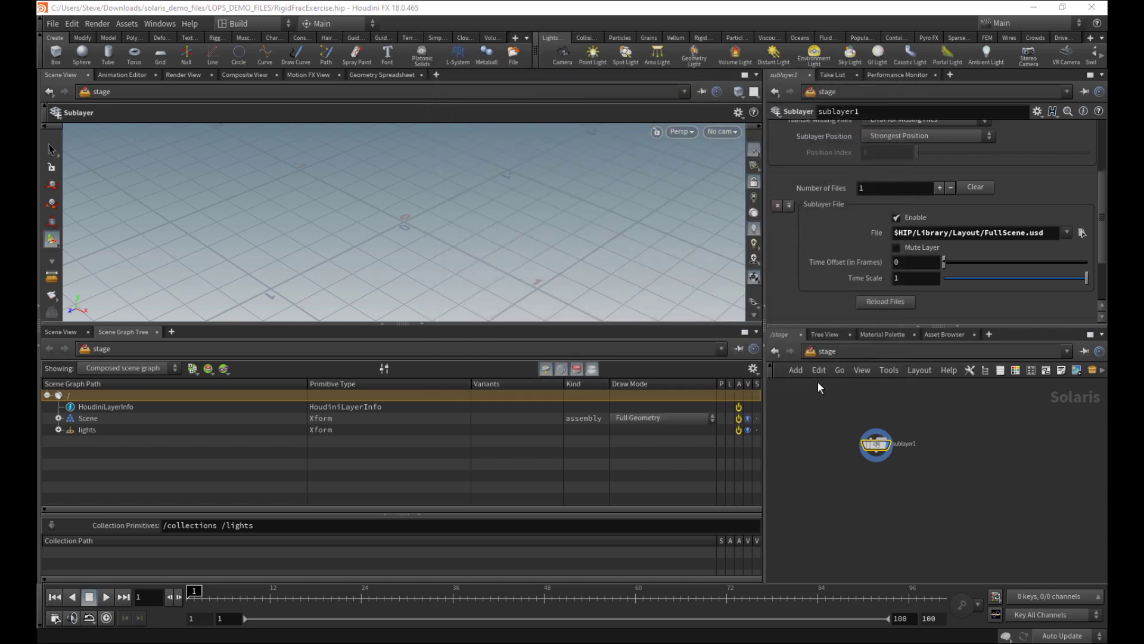
Examine the loaded shop in the viewport and its Scene and ShopFront branches in the scene graph tree
right_click_drag(636, 257, 417, 220, "alt")
middle_click_drag(417, 220, 396, 274, "alt")
right_click_drag(396, 274, 371, 262, "alt")
left_click_drag(370, 263, 334, 264)
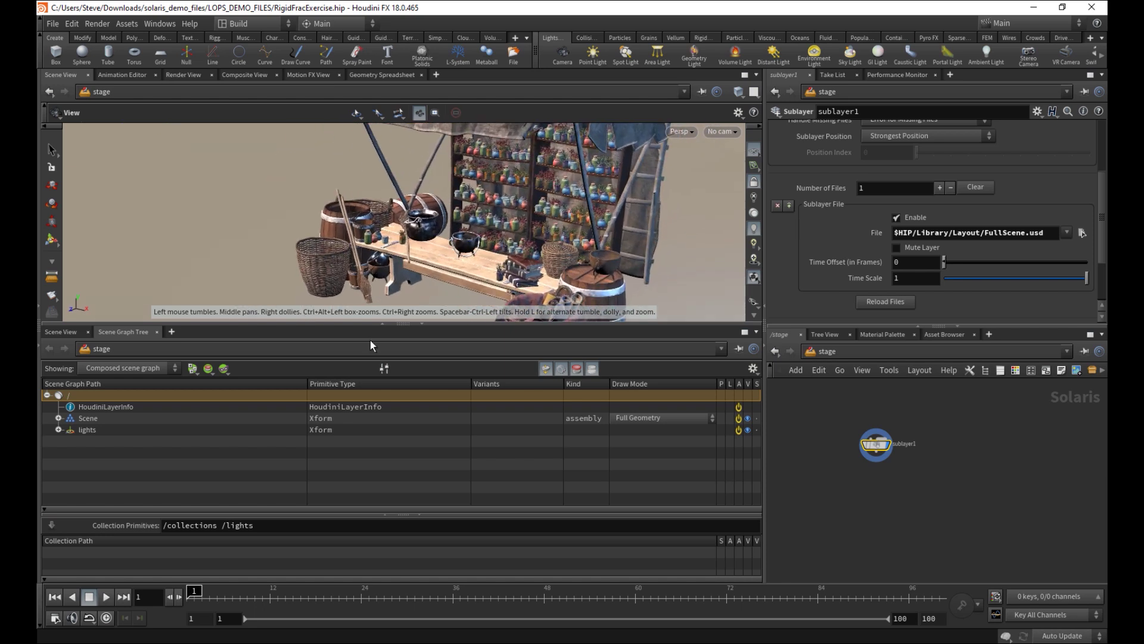
key("Return")
left_click(58, 418)
left_click(69, 452)
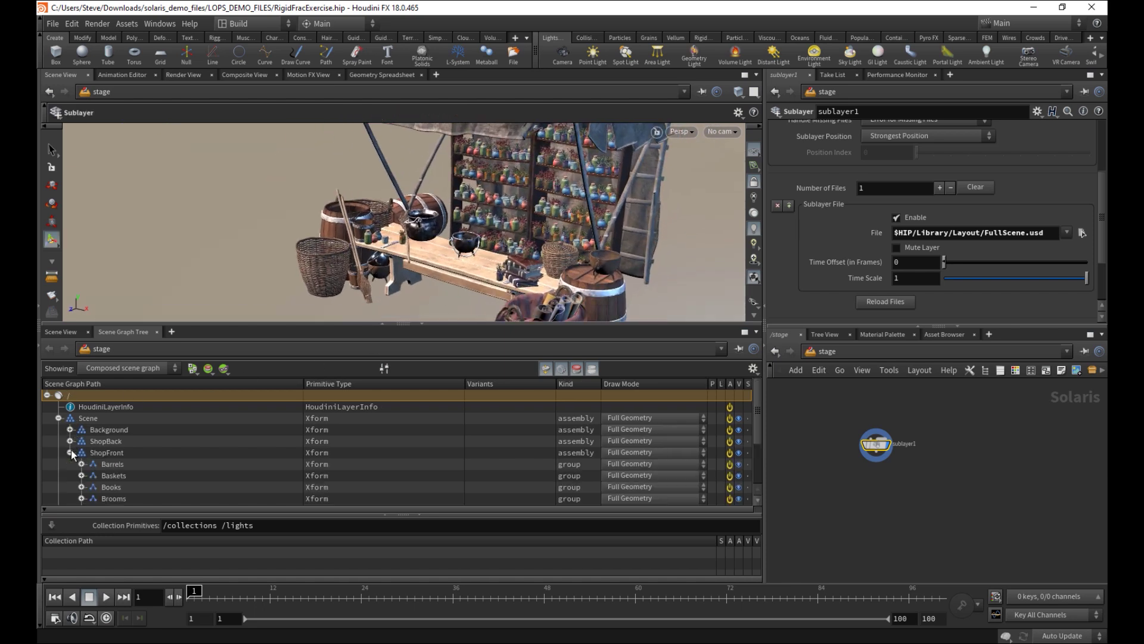
left_click(69, 452)
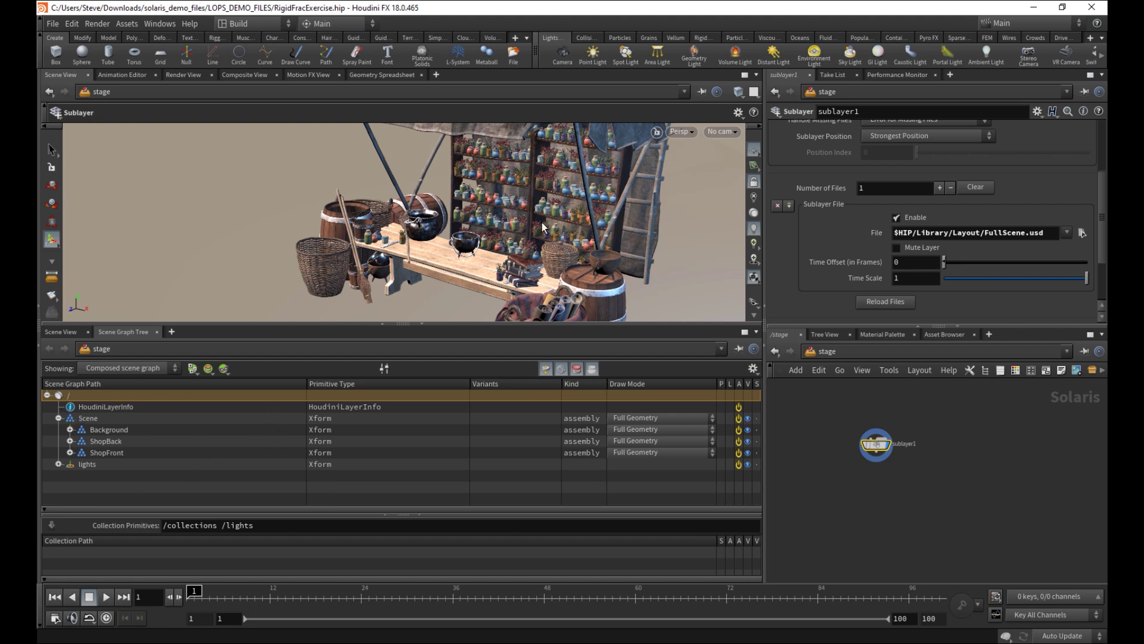
Enlarge the viewport and inspect the jars and plants on the shop's back shelves up close
key("ctrl+b")
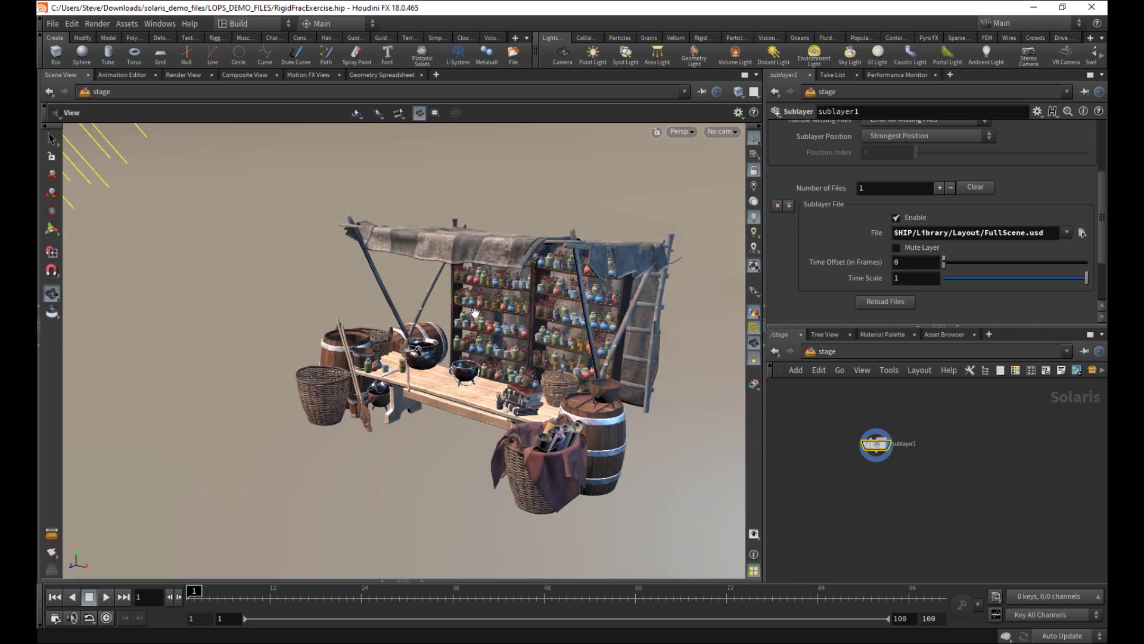
left_click_drag(565, 289, 345, 357, "alt")
right_click_drag(387, 356, 540, 348, "alt")
middle_click_drag(540, 349, 484, 306)
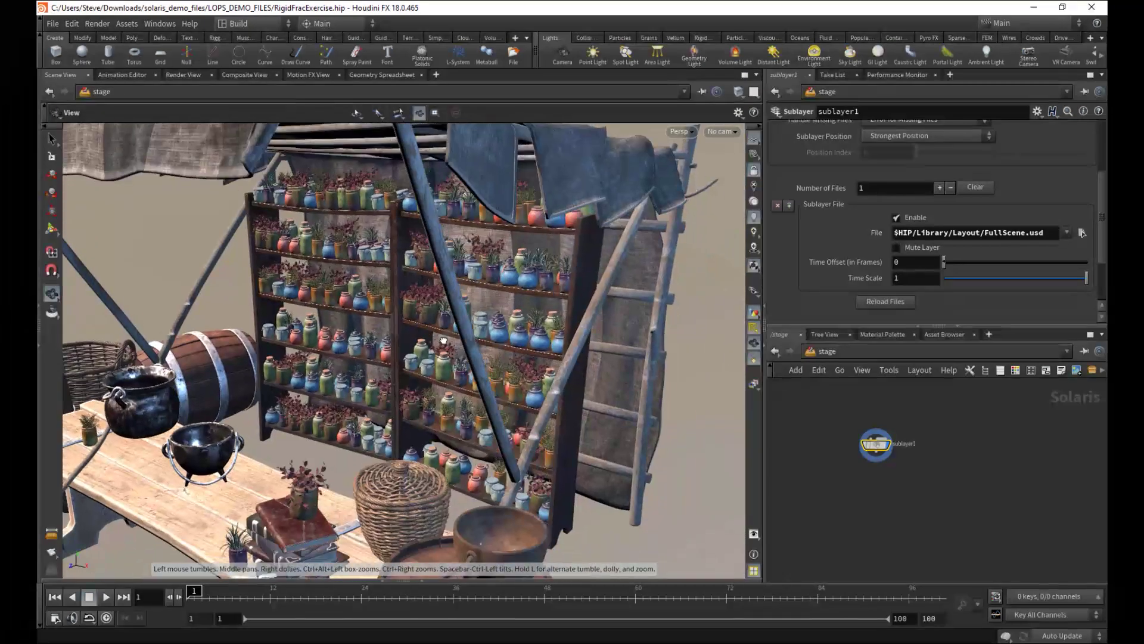
left_click_drag(484, 306, 414, 328)
right_click_drag(414, 327, 486, 335)
middle_click_drag(485, 335, 459, 305, "alt")
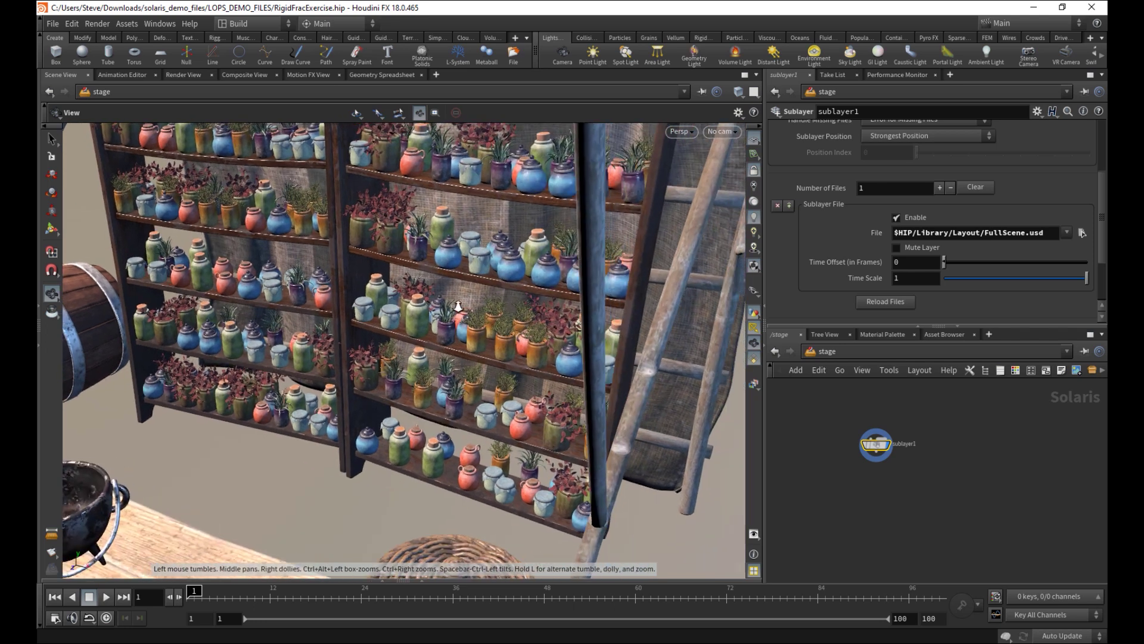
Examine both shelf units and their rows of jars and potted plants from several distances and angles
right_click_drag(459, 305, 473, 322, "alt")
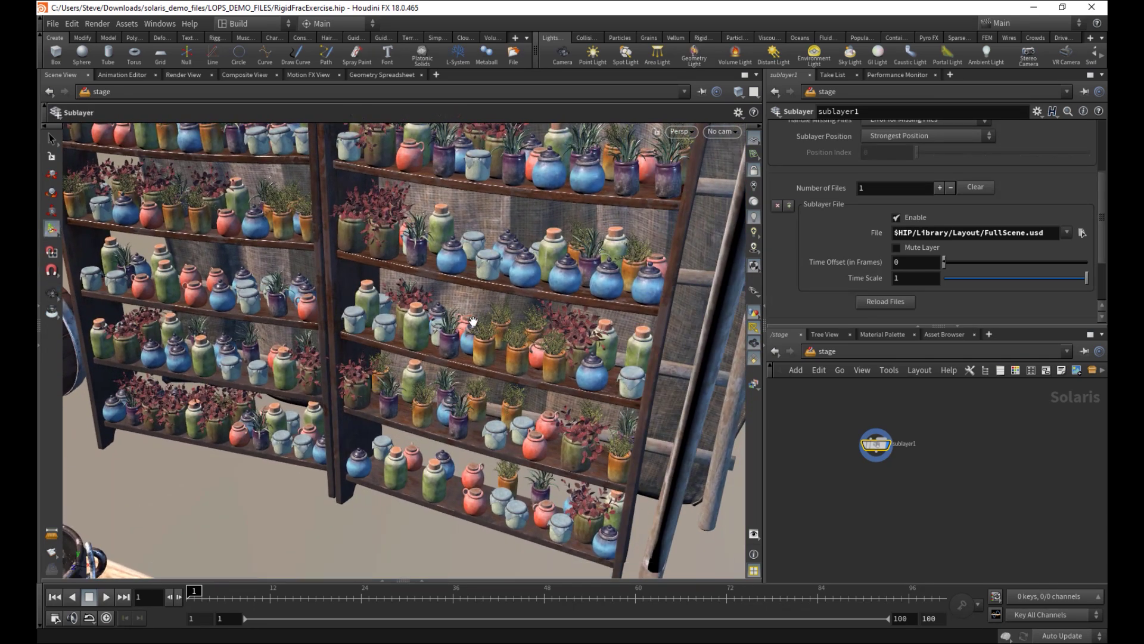
scroll(417, 324, "up", 5)
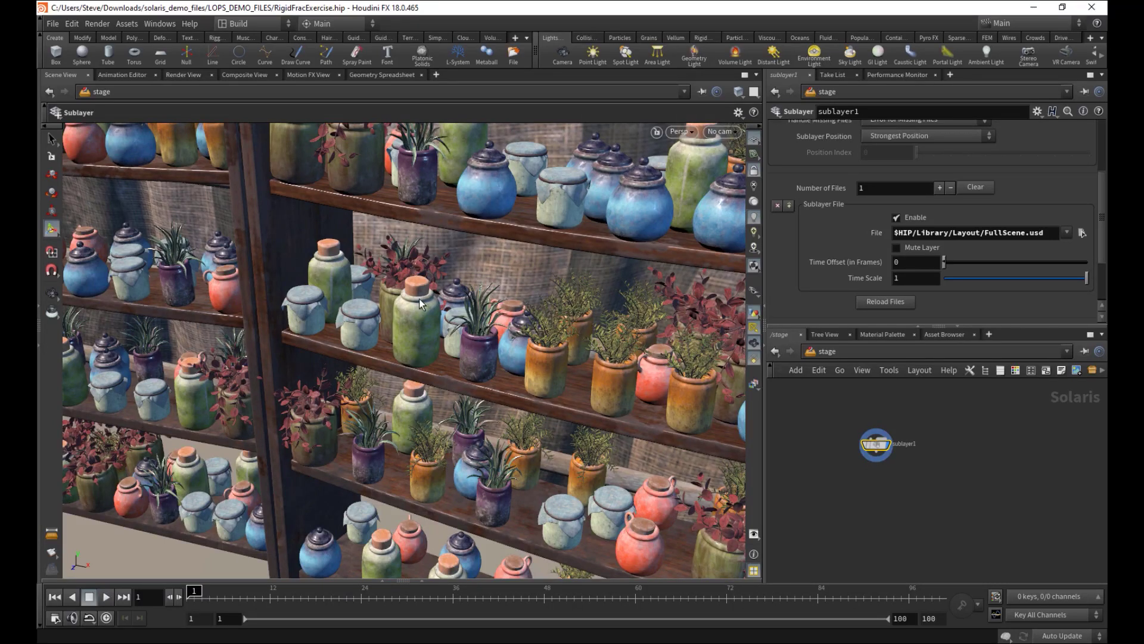
right_click_drag(505, 370, 417, 349, "alt")
middle_click_drag(417, 349, 484, 272, "alt")
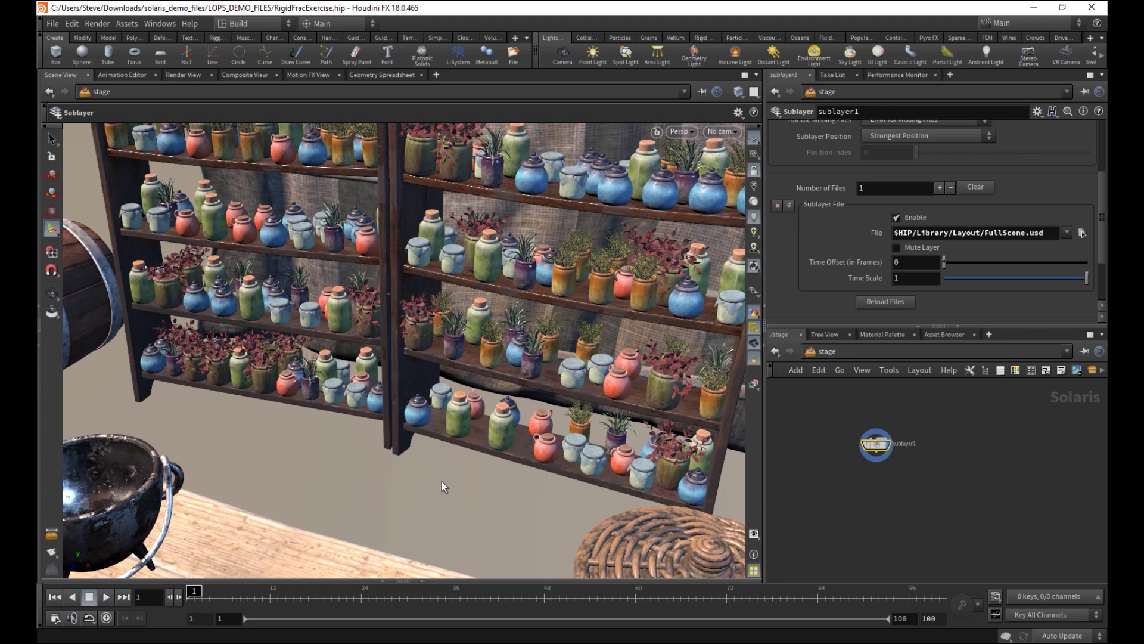
right_click_drag(442, 481, 515, 332, "alt")
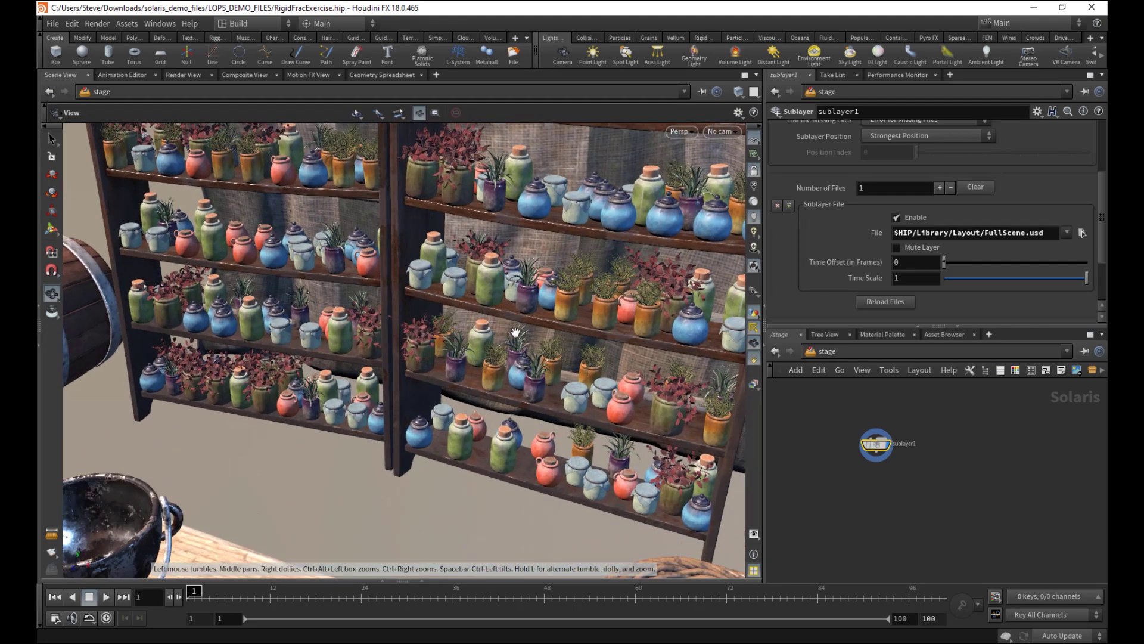
left_click_drag(515, 332, 513, 253, "alt")
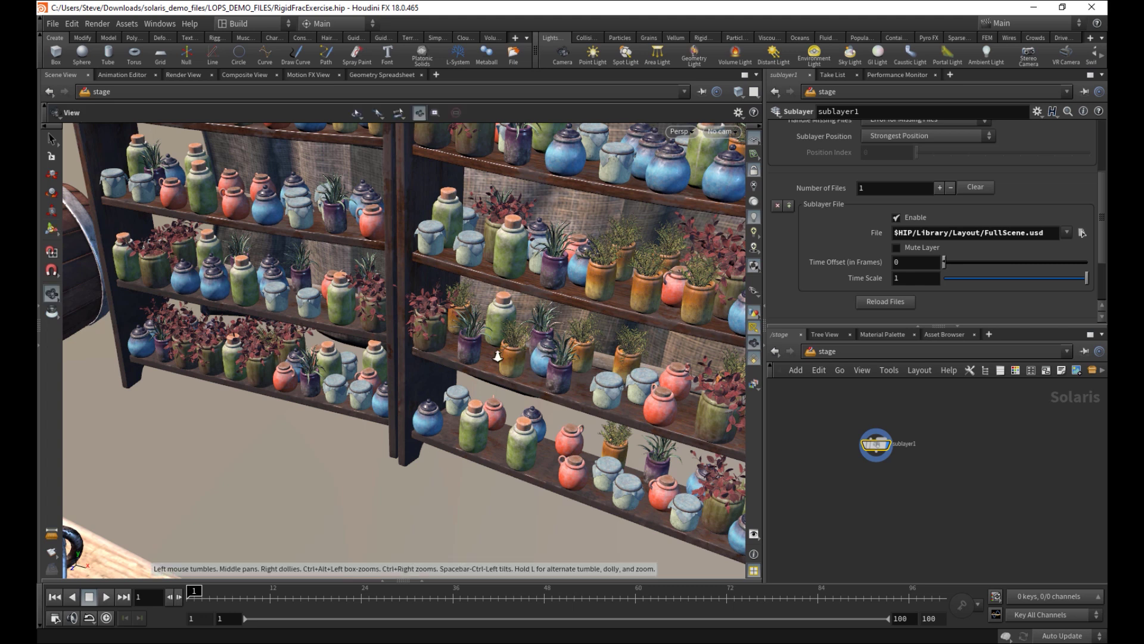
right_click_drag(495, 355, 454, 382, "alt")
middle_click_drag(454, 382, 476, 364, "alt")
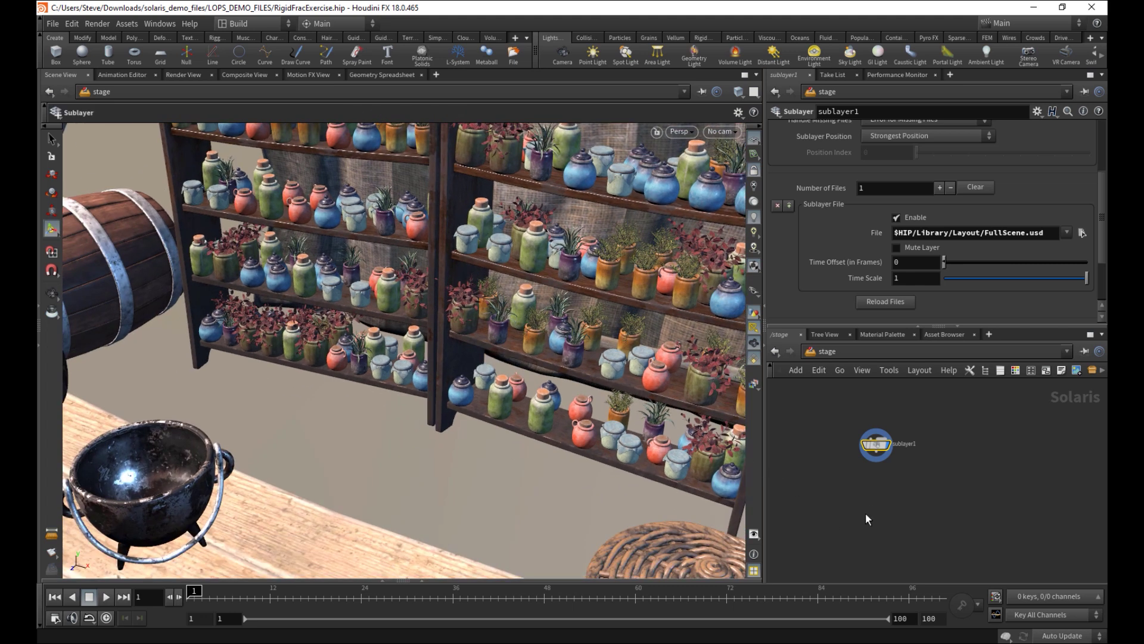
middle_click_drag(866, 514, 881, 493)
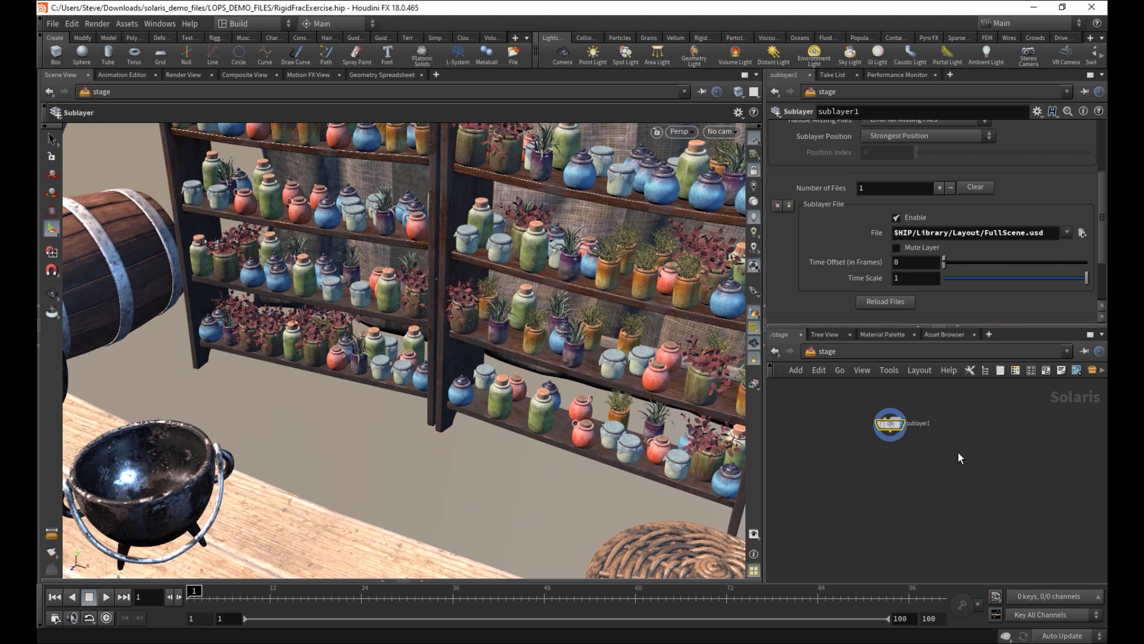
left_click_drag(1055, 240, 995, 234)
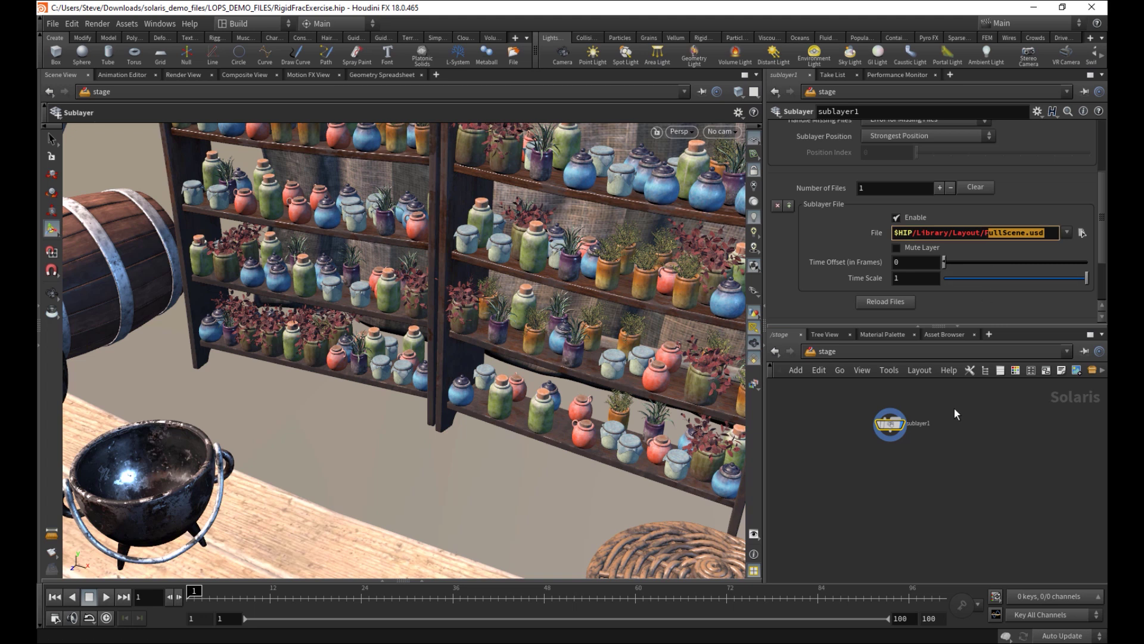
left_click(869, 453)
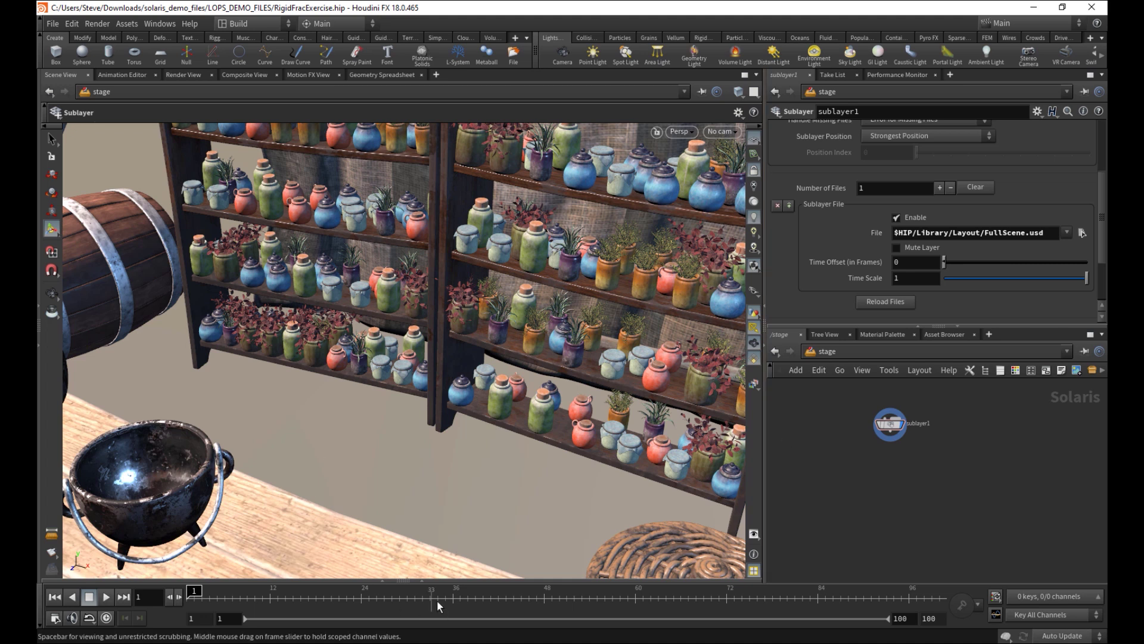
Reopen the scene graph tree pane and return the timeline to frame 1
left_click(424, 590)
left_click(422, 579)
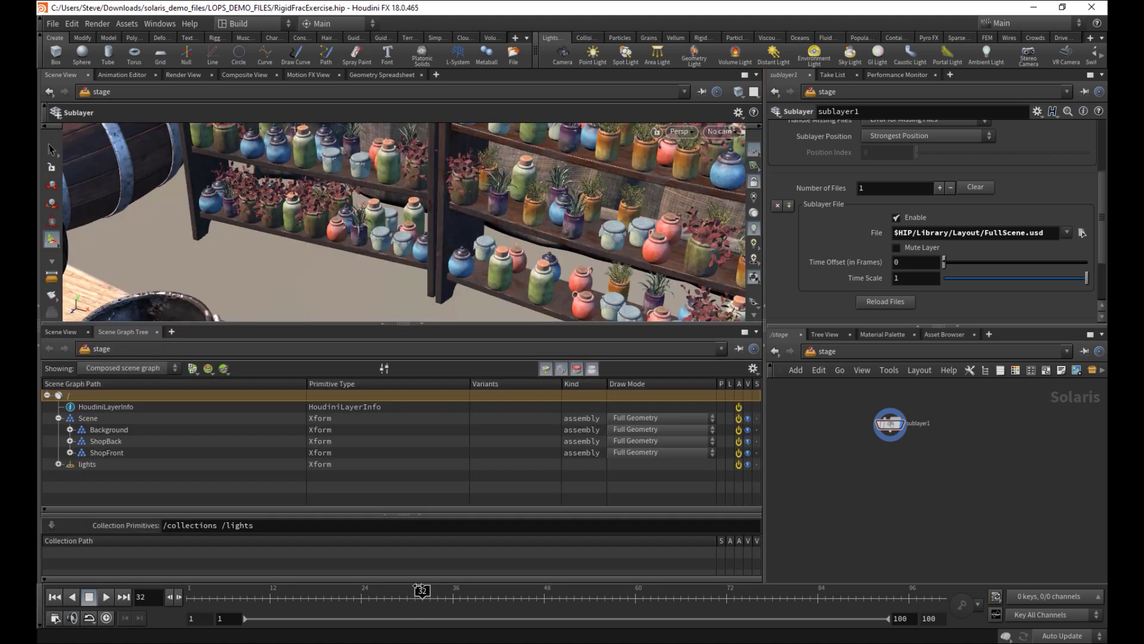
left_click_drag(422, 590, 189, 590)
Add a Camera node beside the Sublayer node and expand its cameras branch in the scene graph tree
middle_click_drag(949, 439, 918, 461)
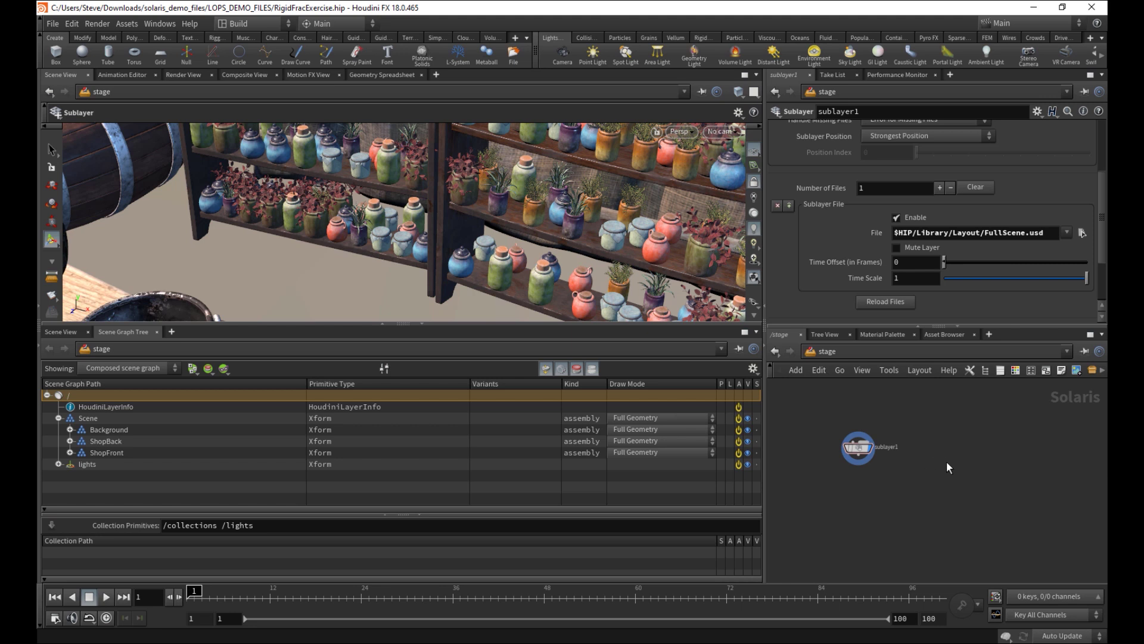
key("Tab")
type("cam")
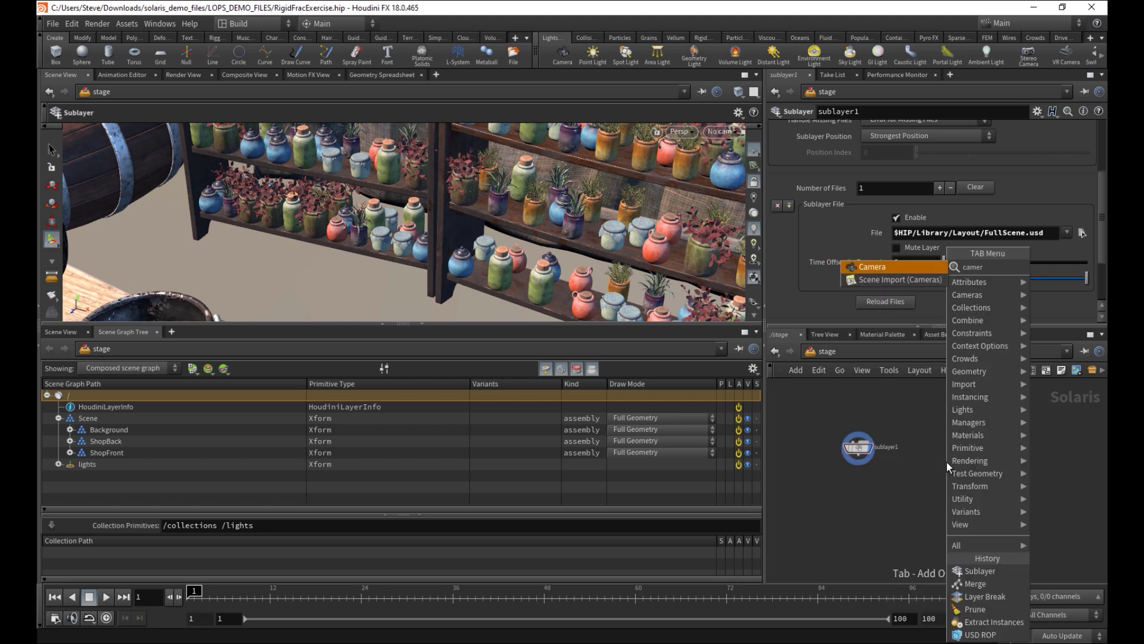
key("Return")
mouse_move(984, 431)
left_mouse_down()
mouse_move(920, 495)
mouse_move(950, 448)
left_mouse_up()
left_click(59, 418)
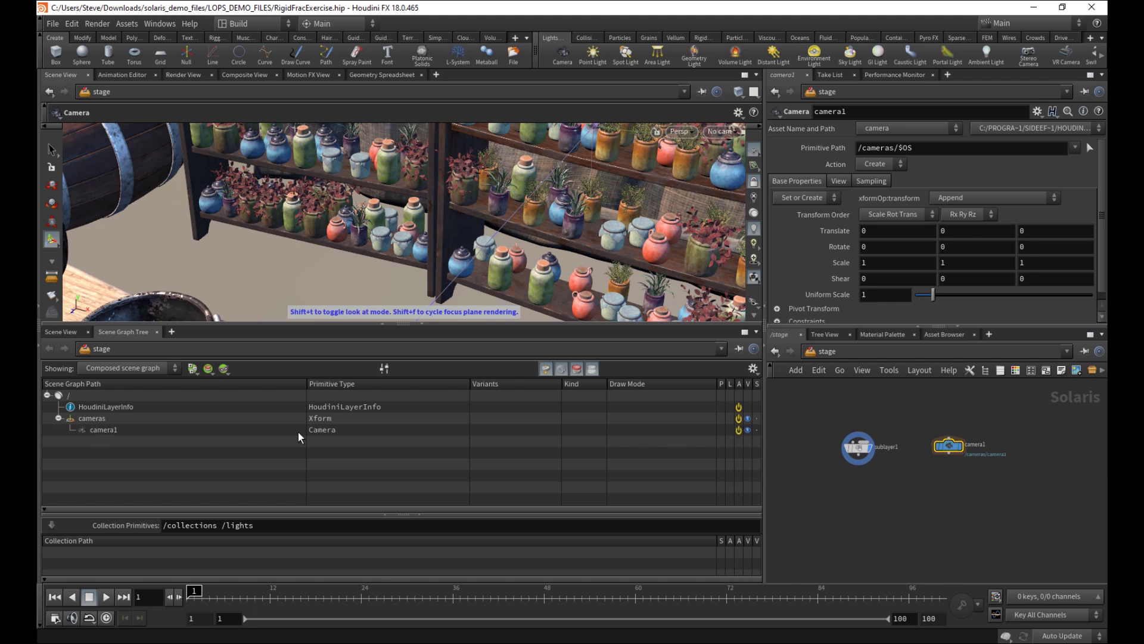
left_click(859, 447)
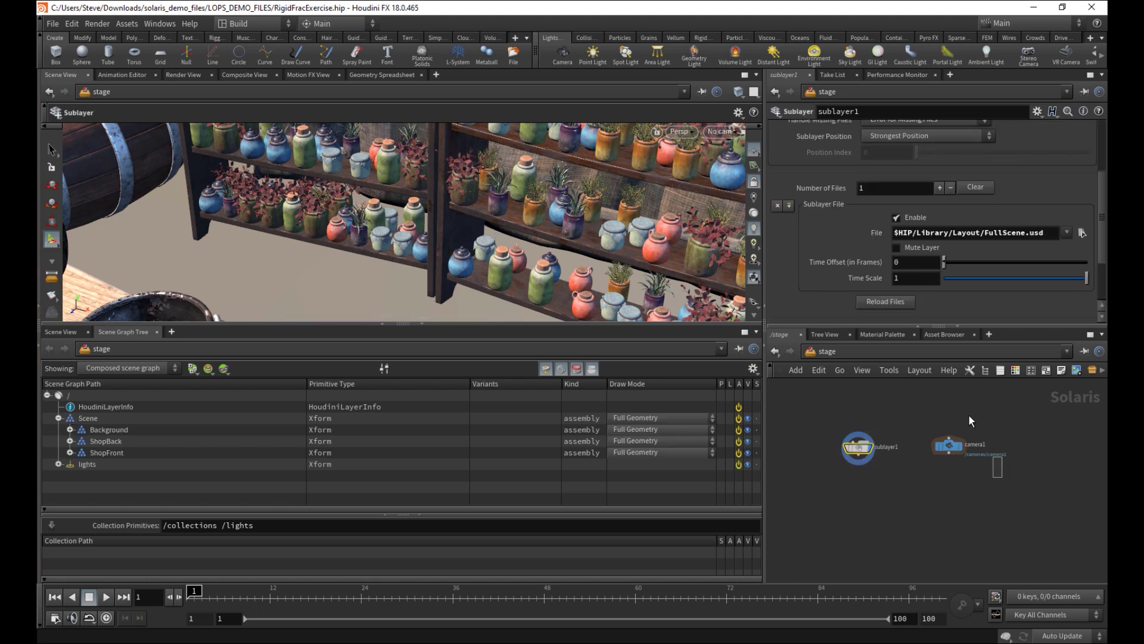
left_click(949, 445)
Add a Merge node below the Sublayer and Camera nodes, wire both into it, and display its result
left_click(904, 535)
key("Tab")
type("merge")
key("Return")
left_click(900, 535)
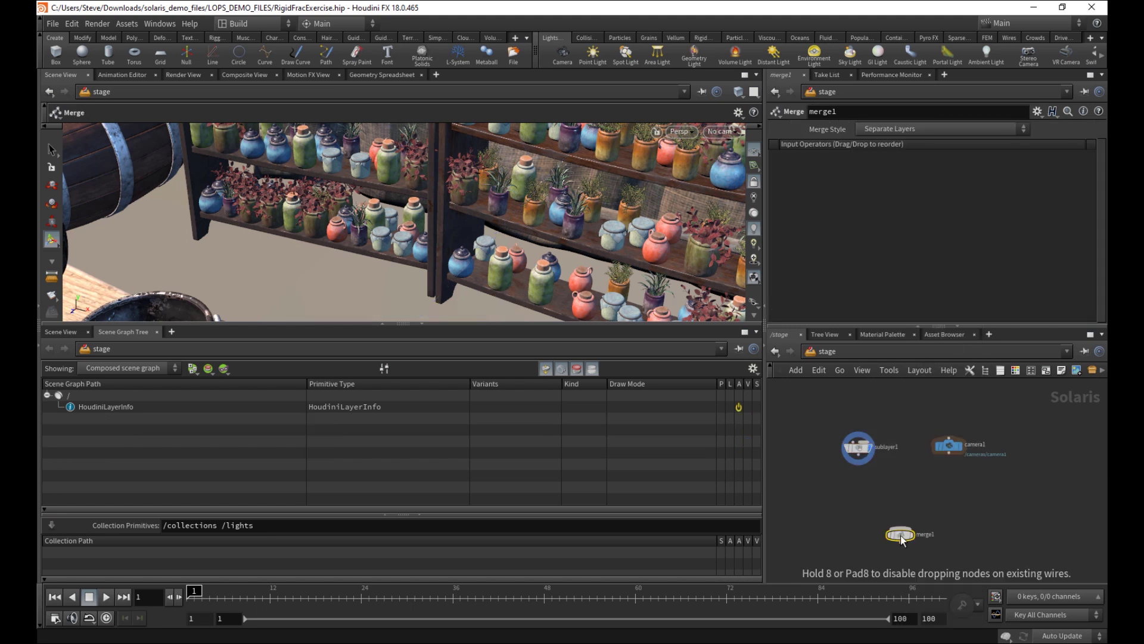
scroll(870, 501, "up", 2)
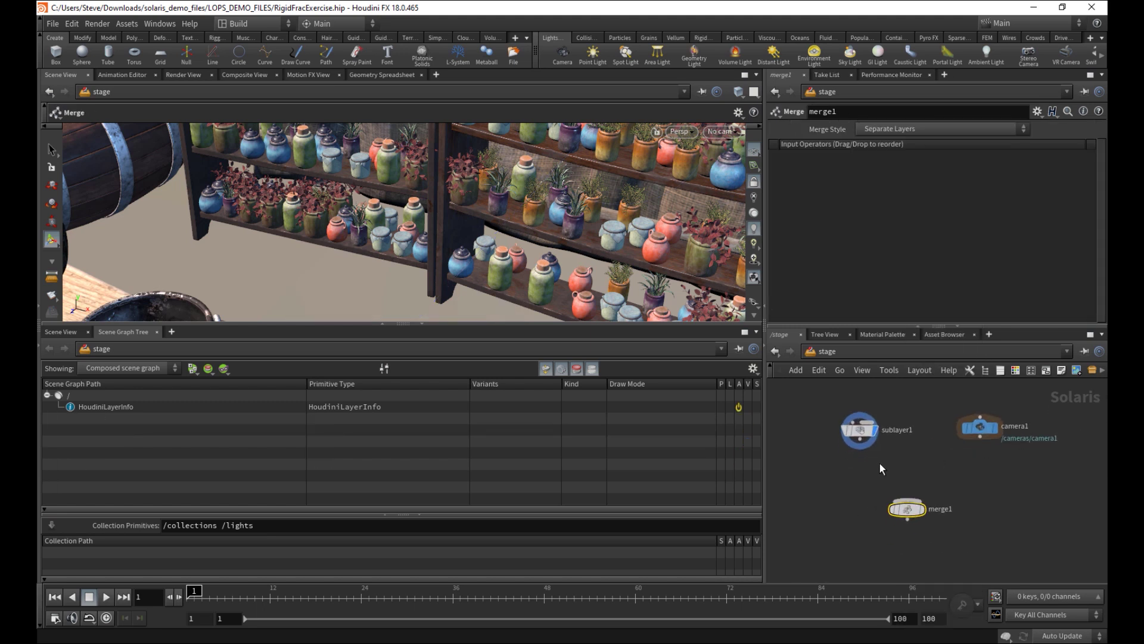
left_click_drag(860, 450, 907, 502)
left_click_drag(980, 442, 945, 496)
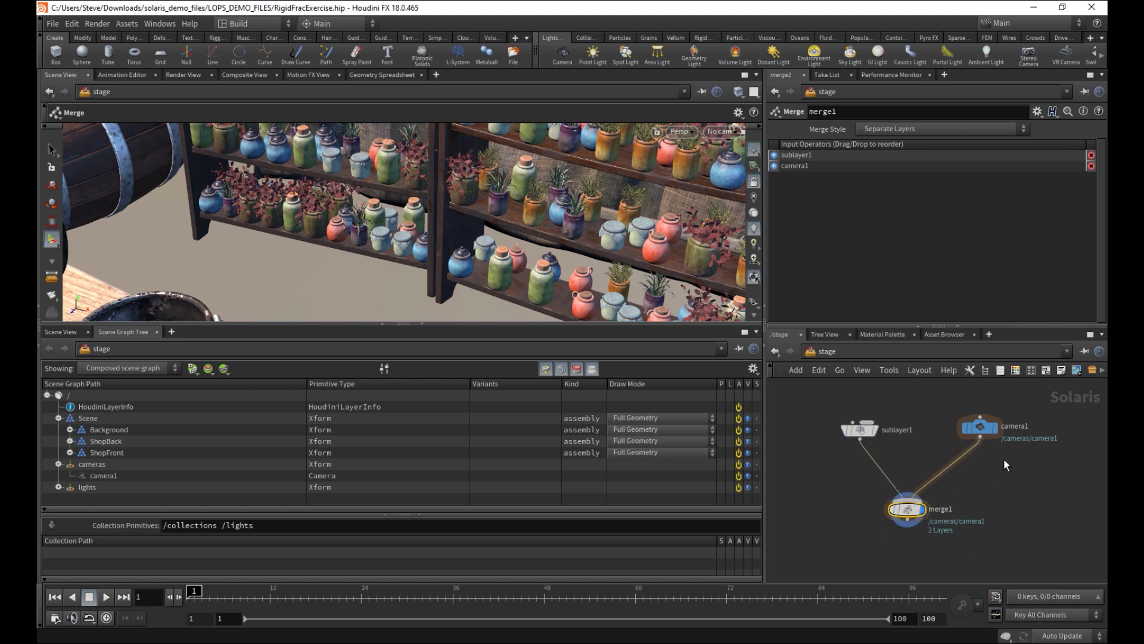
Compare the scene graph contents of the Camera, Sublayer and Merge nodes
left_click(979, 427)
left_click(905, 510)
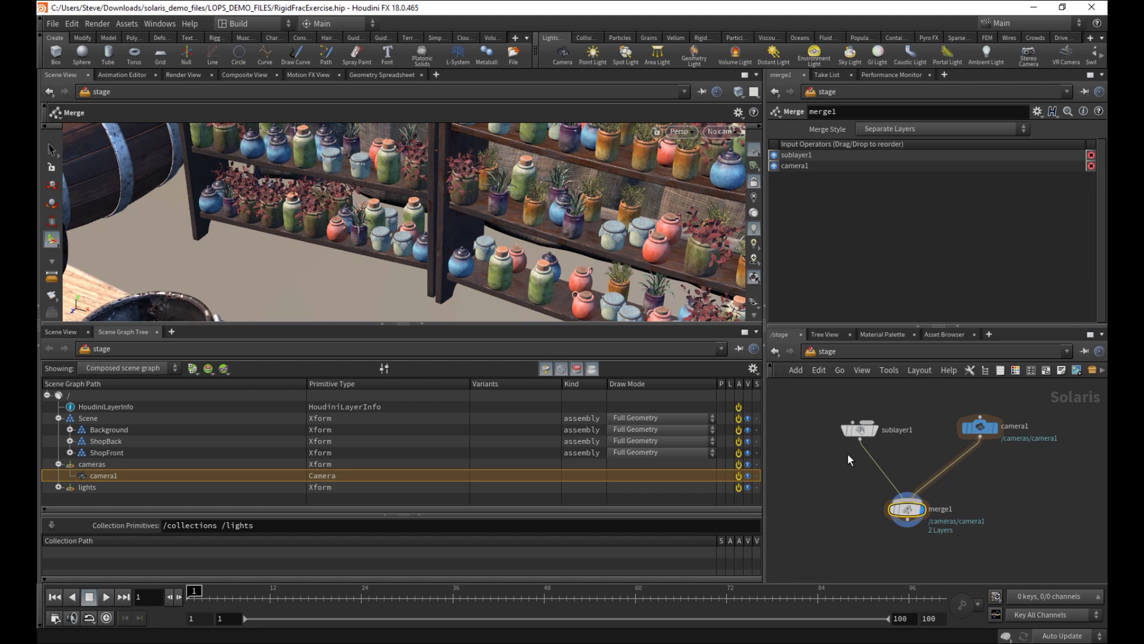
left_click(870, 428)
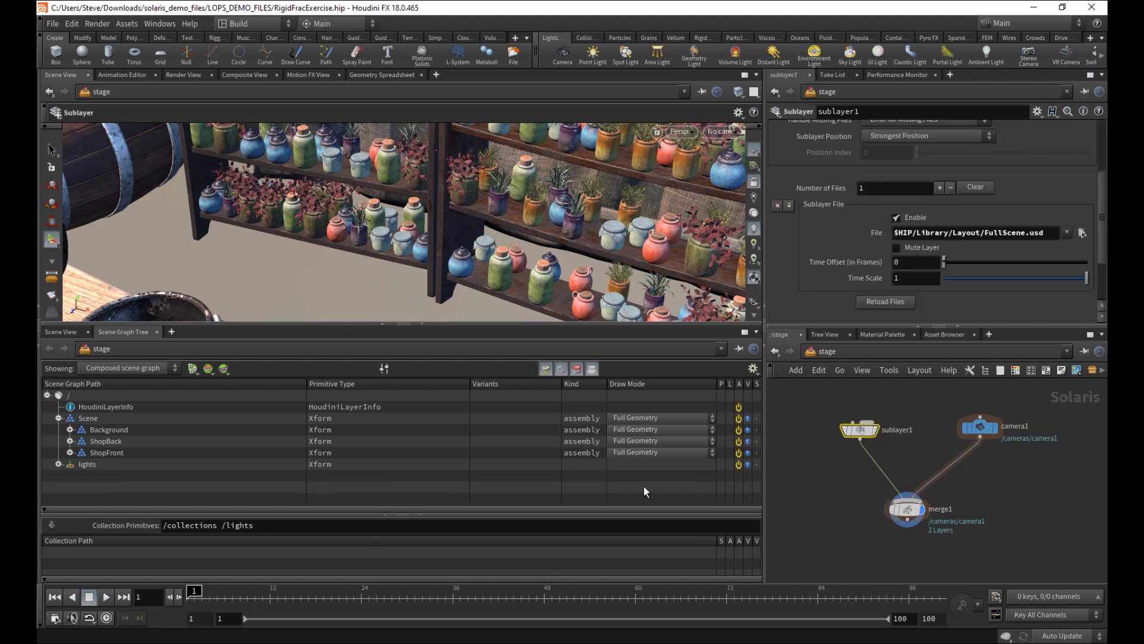
left_click(906, 510)
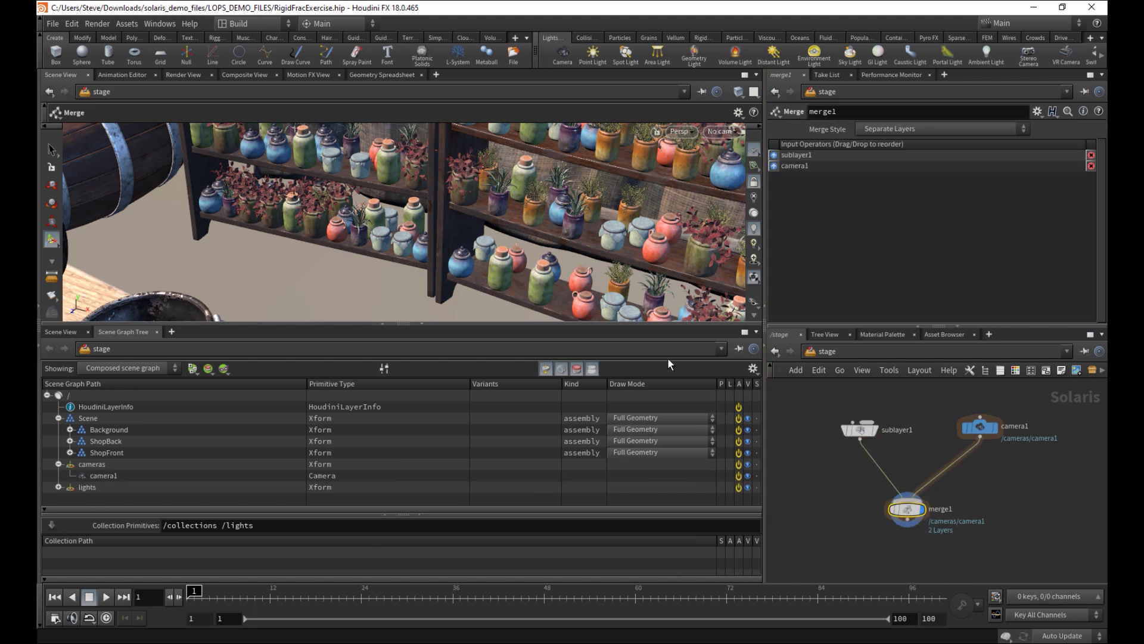
Collapse the scene graph tree pane and look through /cameras/camera1 in the enlarged viewport
left_click(422, 324)
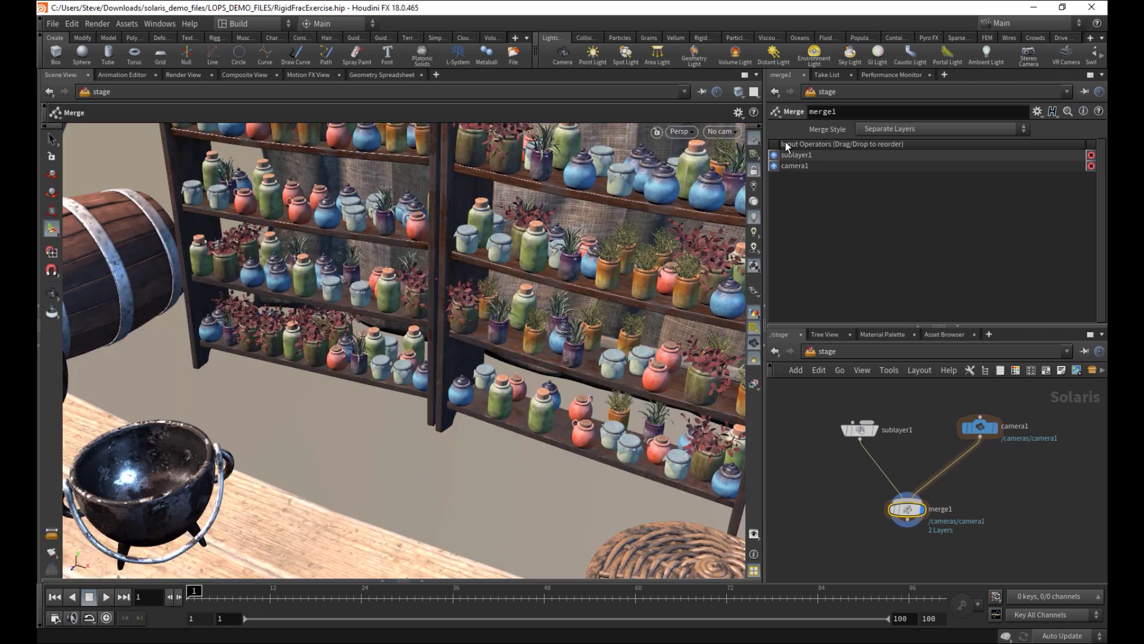
left_click(715, 132)
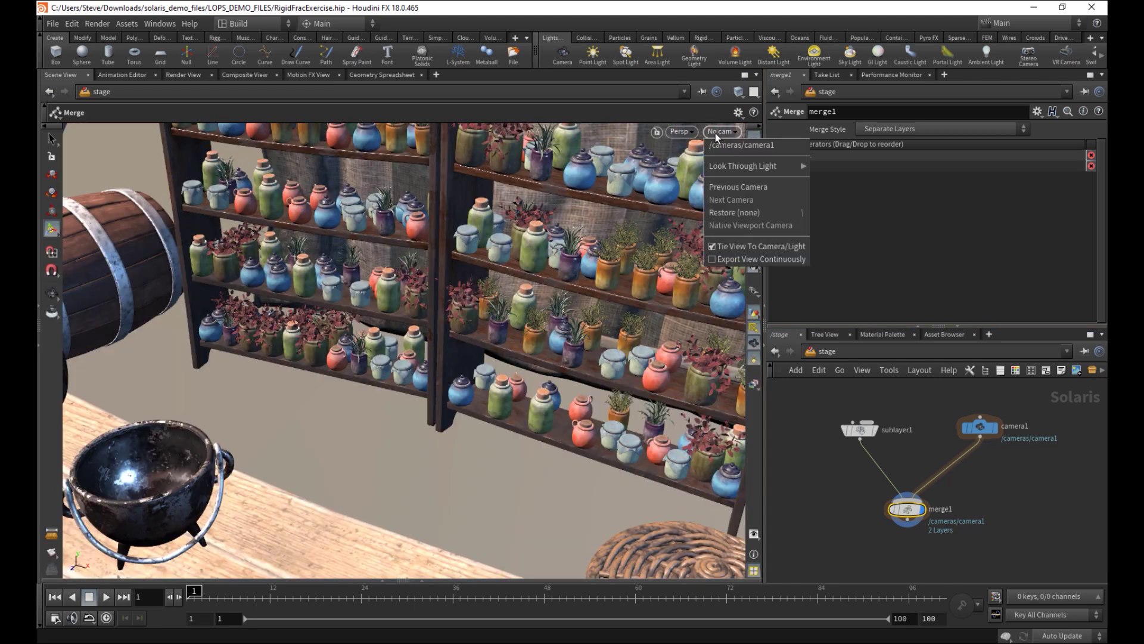
left_click(735, 146)
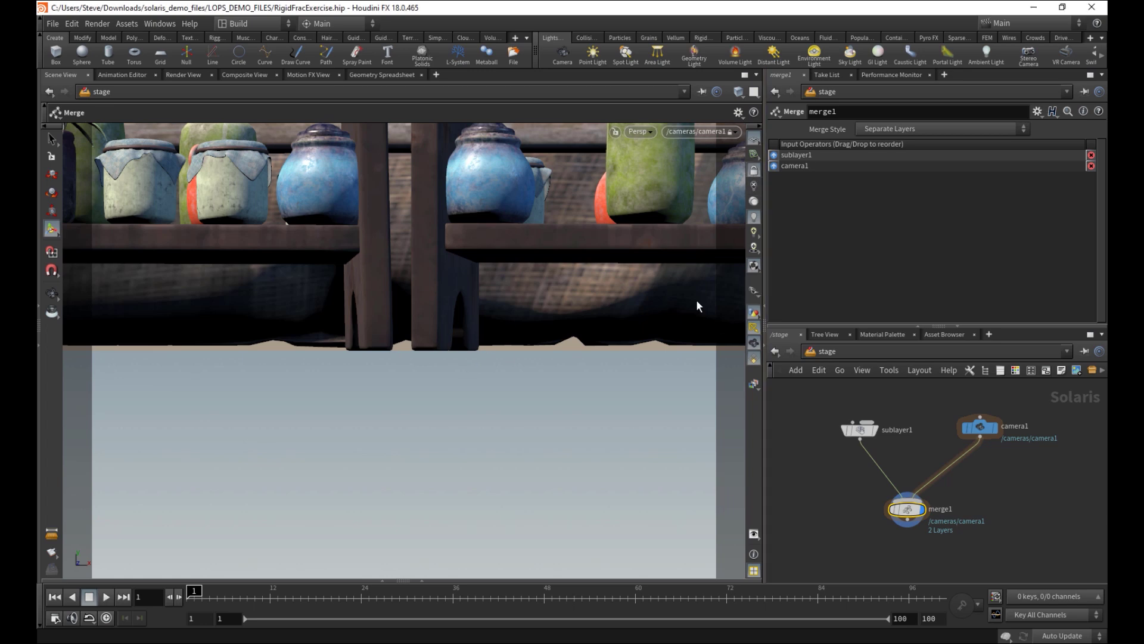
Frame the camera at a downward angle on the shop's back shelves and apply the view to it
middle_click_drag(622, 300, 516, 341, "alt")
right_click_drag(516, 341, 596, 250, "alt")
middle_click_drag(596, 250, 546, 379, "alt")
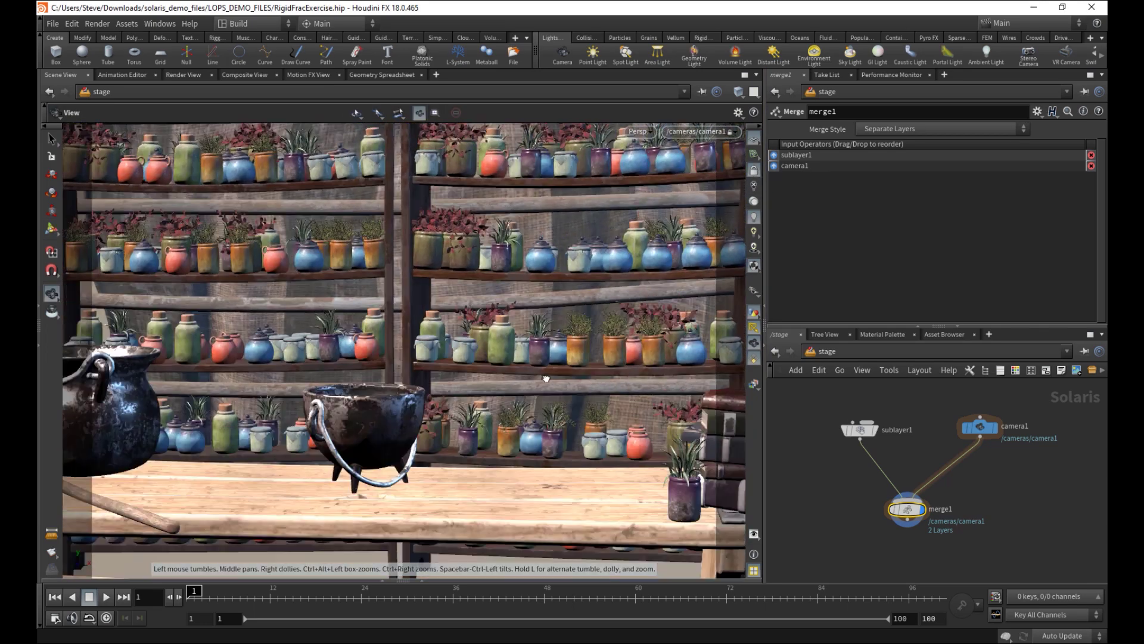
left_click_drag(546, 379, 518, 364)
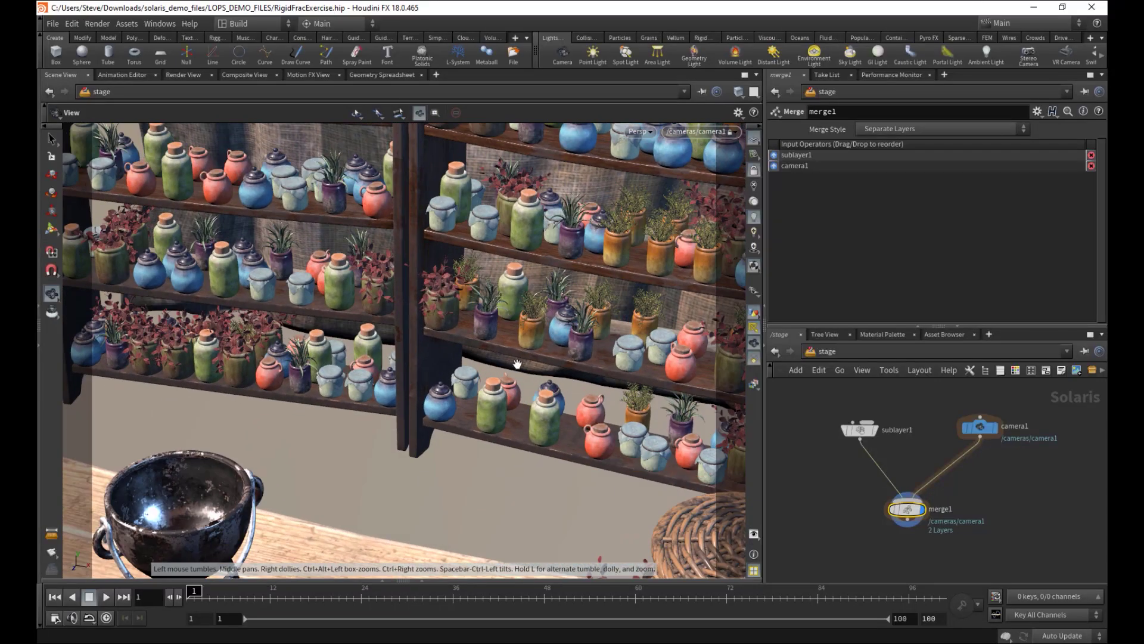
key("Return")
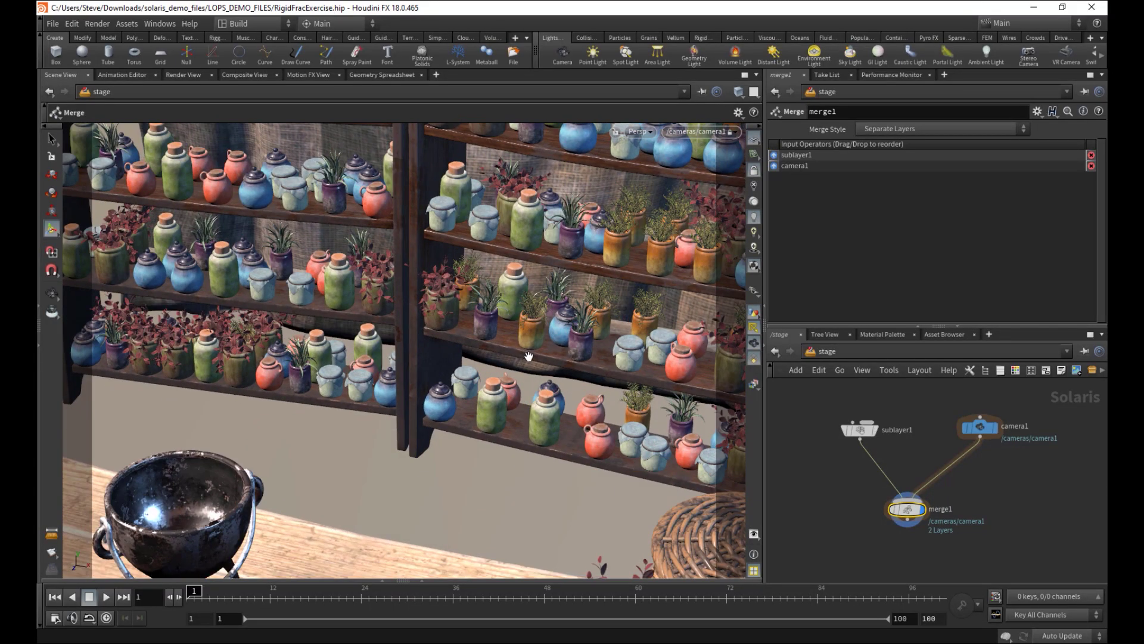
middle_click_drag(476, 343, 434, 334, "alt")
right_click_drag(434, 334, 441, 336, "alt")
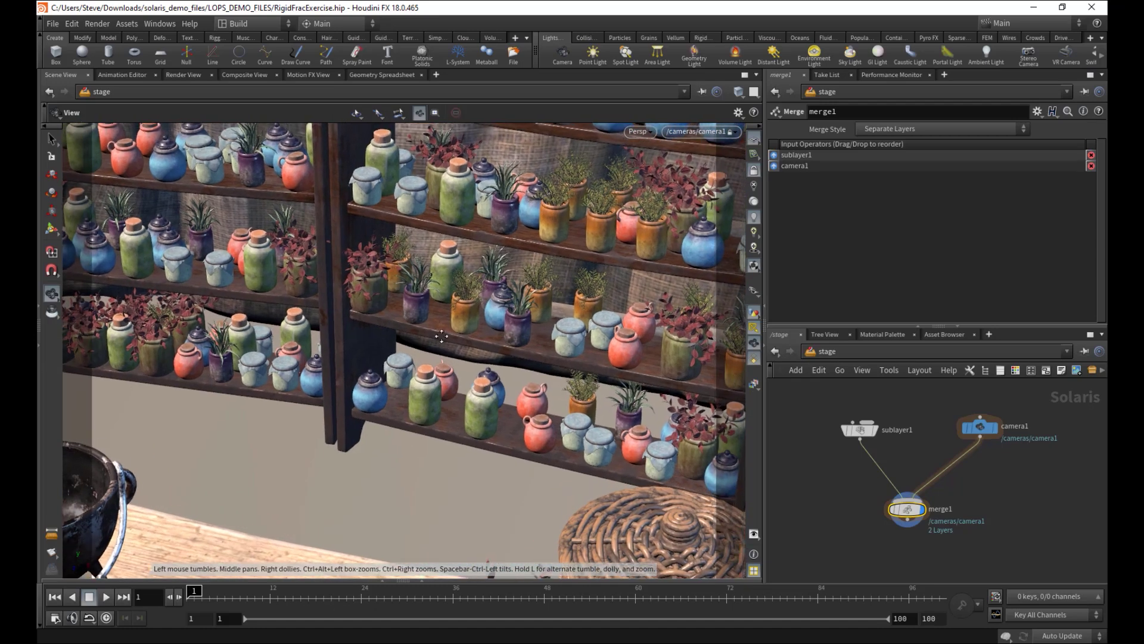
key("Return")
Check the Camera node's transform values and refine the framing of the shelves from the Merge node
left_click(980, 427)
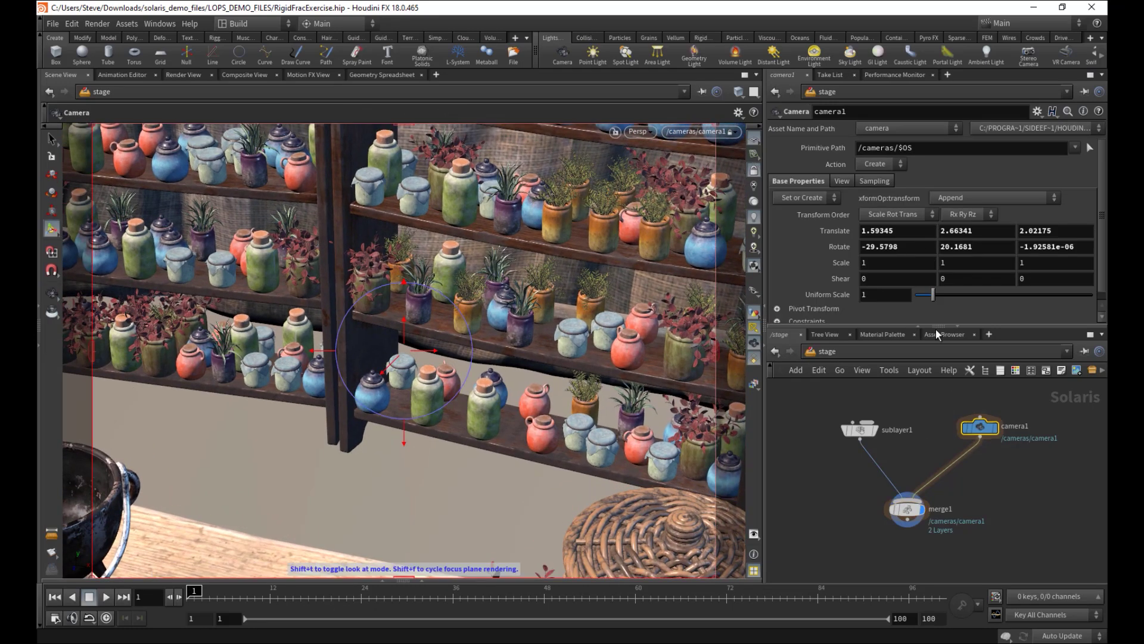
left_click(907, 509)
middle_click_drag(462, 347, 506, 363, "alt")
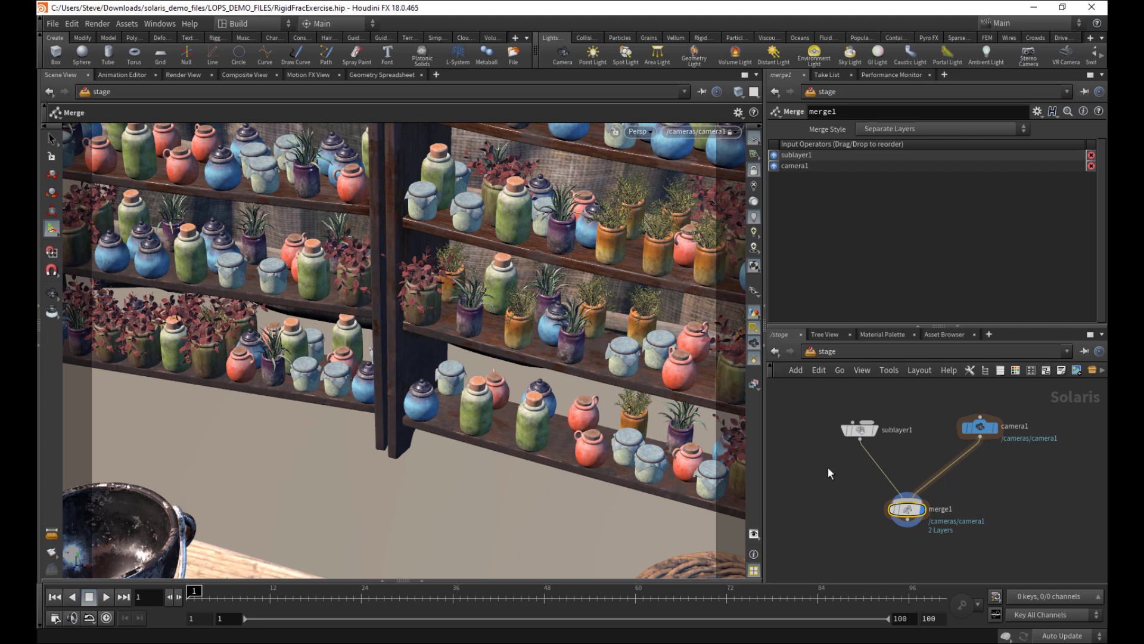
Unlock the camera from the viewport navigation and save the scene file
middle_click_drag(854, 512, 839, 450)
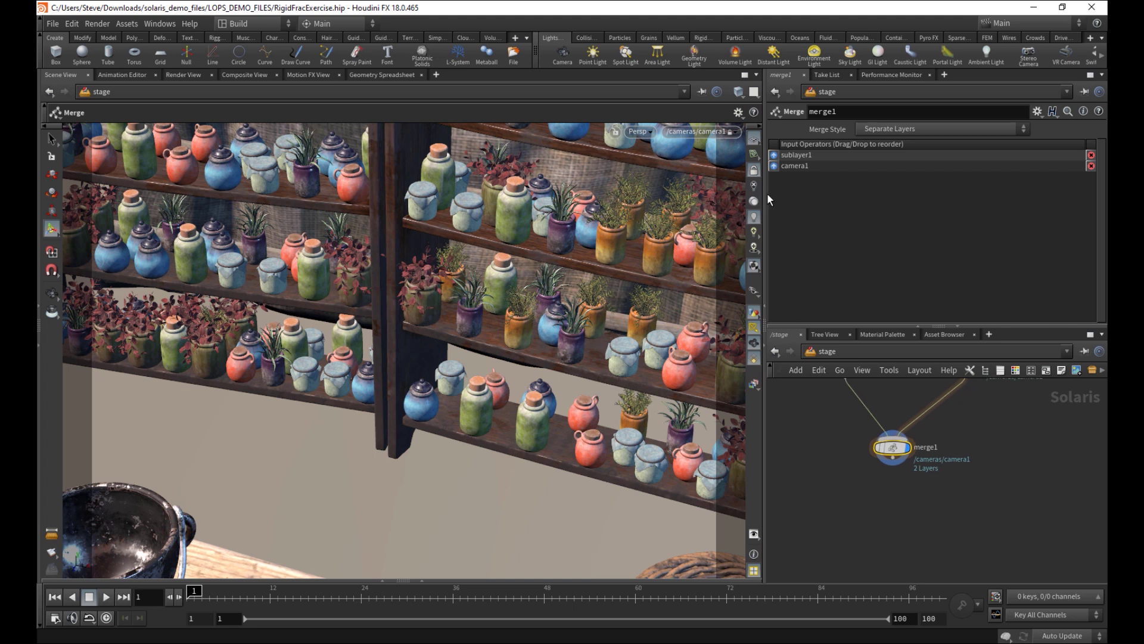
left_click(754, 172)
key("ctrl+s")
middle_click_drag(856, 496, 856, 457)
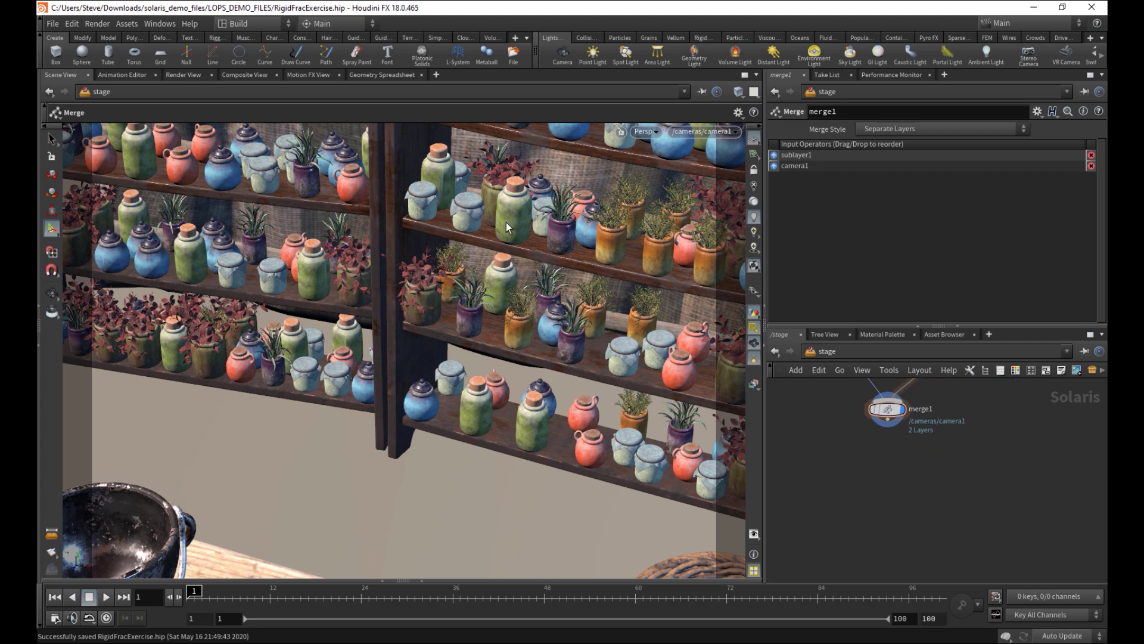
Reopen the scene graph tree, examine the expanded Scene and ShopBack shelf primitives, and collapse the pane again
left_click(423, 579)
key("a")
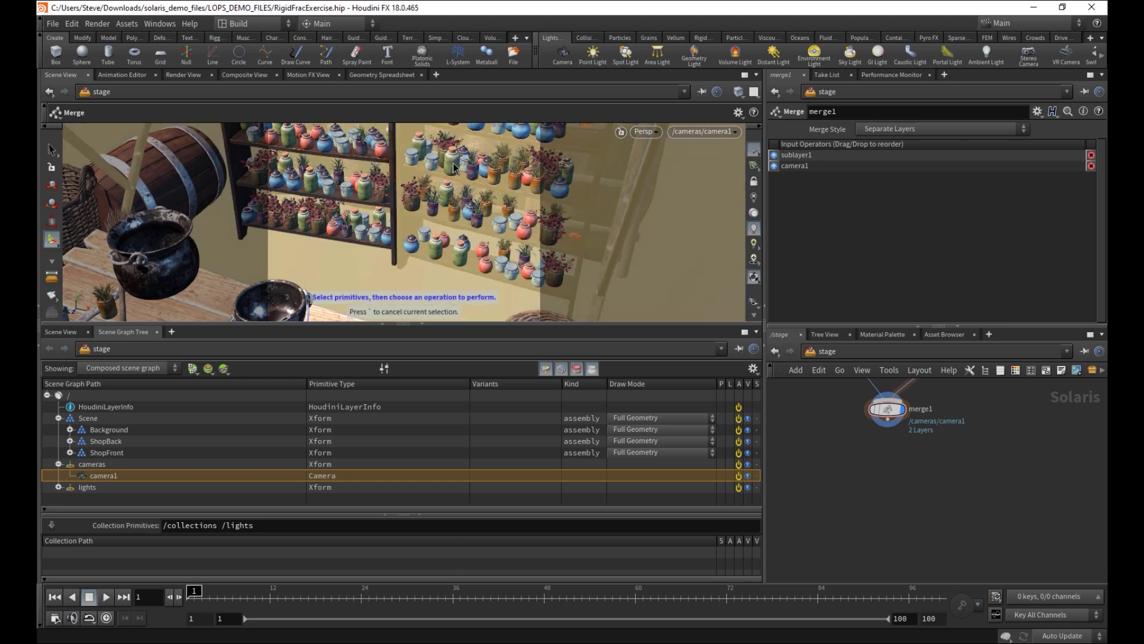
key("n")
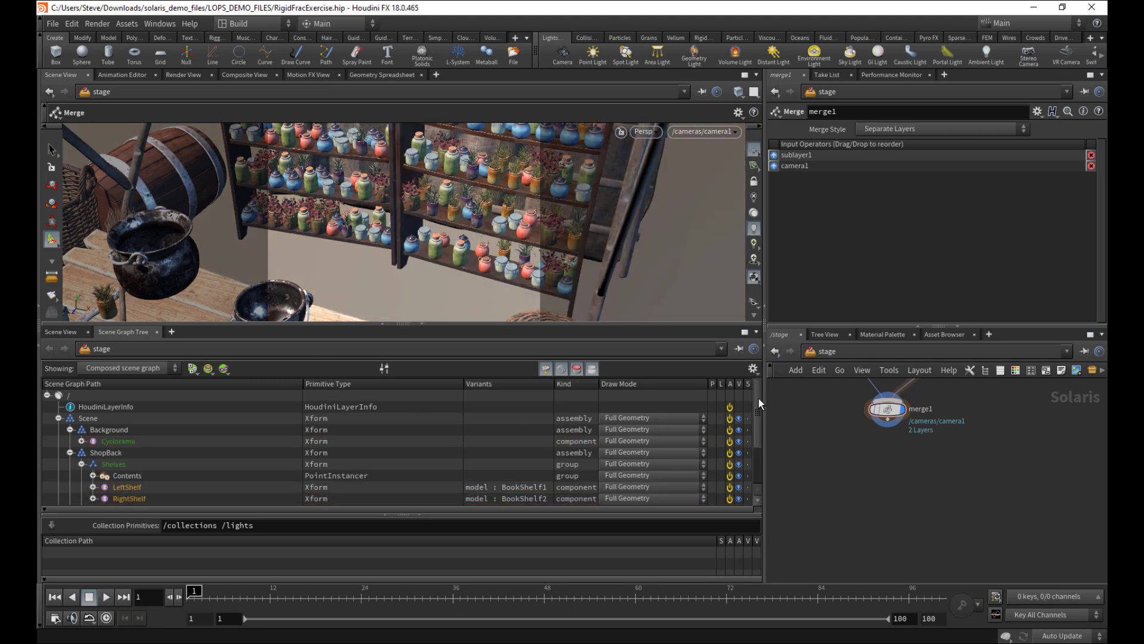
scroll(747, 446, "down", 2)
scroll(749, 443, "up", 2)
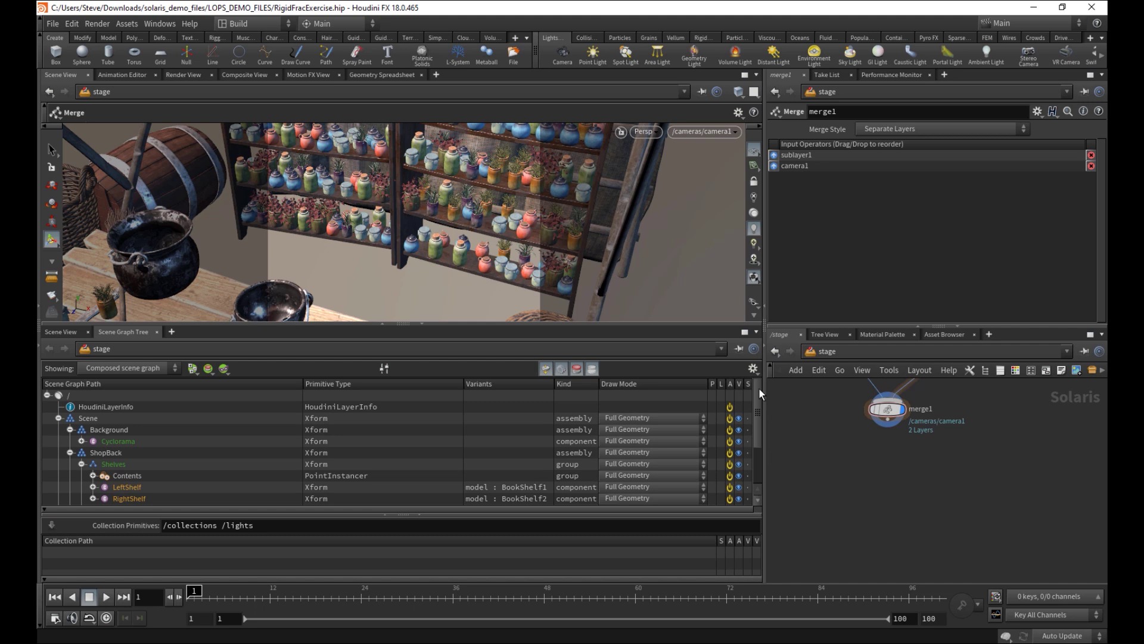
left_click(424, 326)
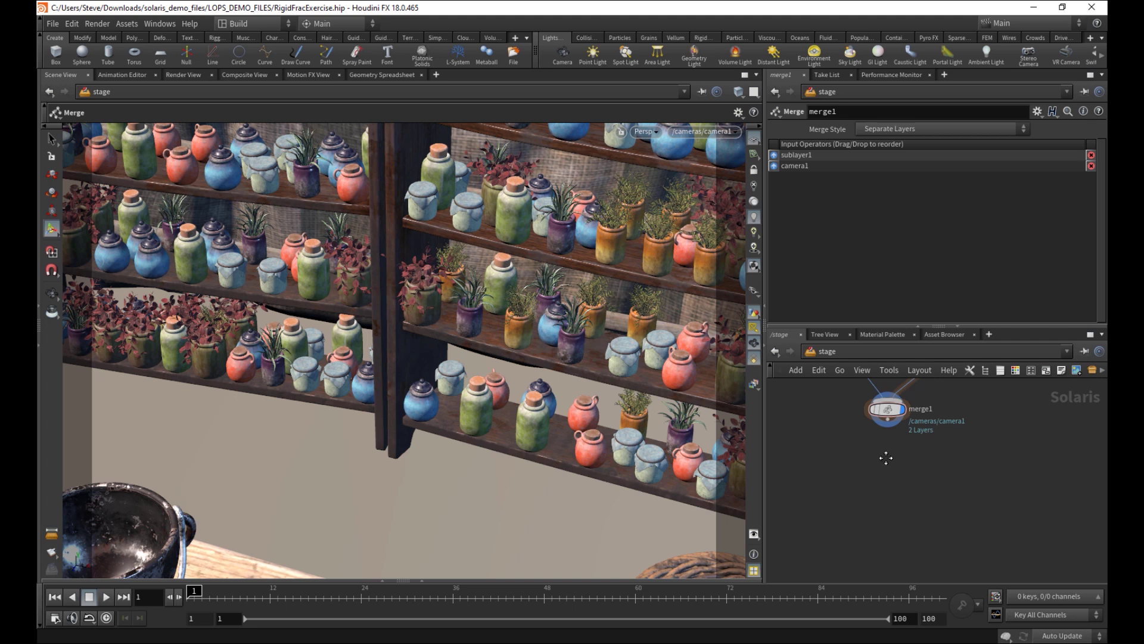
Add an Extract Instances node below merge1, wire it to the Merge output, and display it
key("Tab")
type("ext")
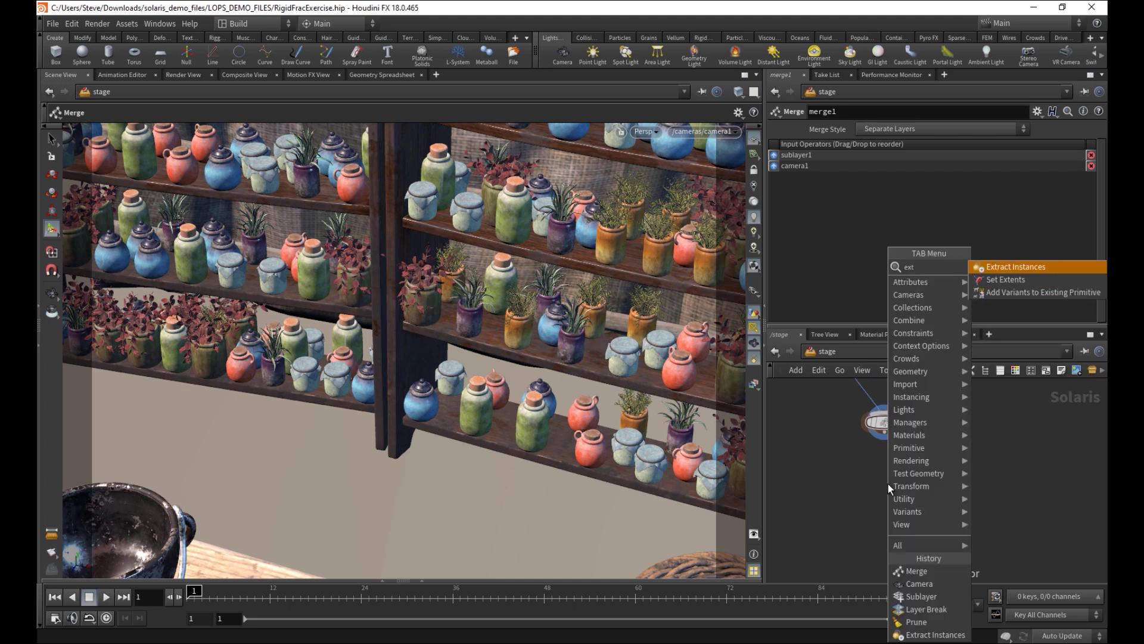
key("Return")
left_click(888, 481)
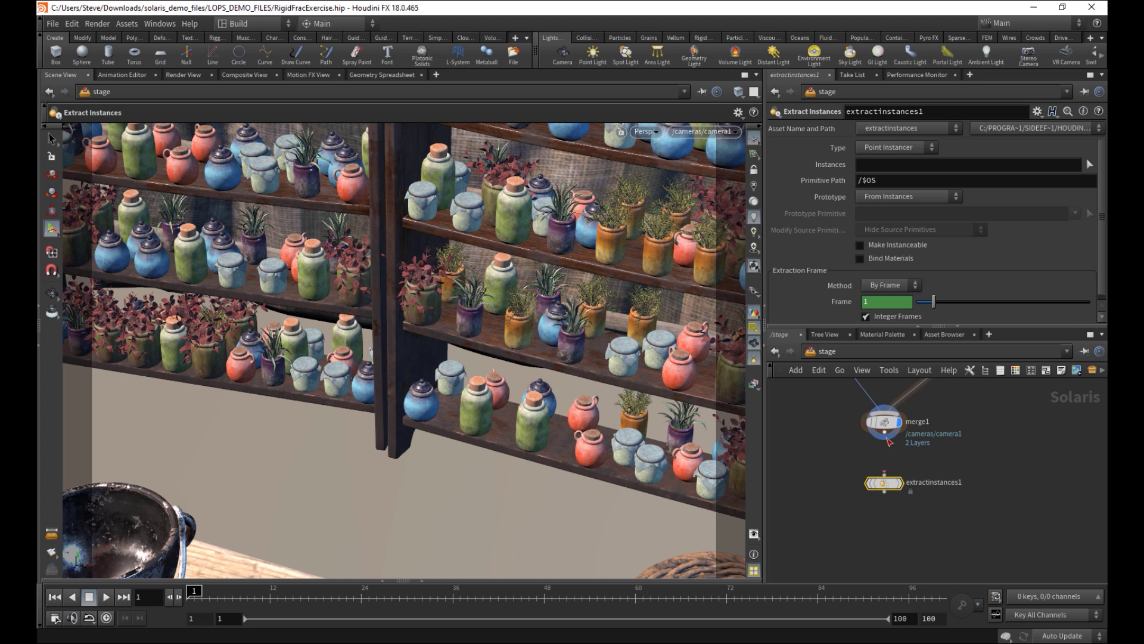
left_click_drag(888, 441, 877, 482)
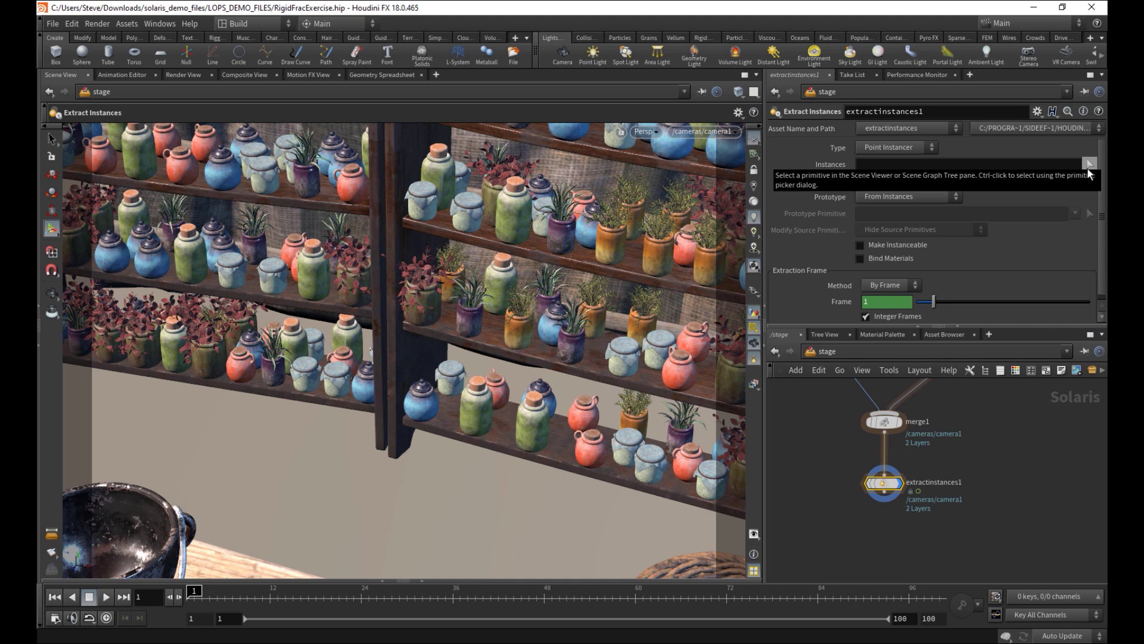
Pick the tall green corked jar on the right bookshelf as the instance to extract, /Scene/ShopBack/Shelves/Contents[131]
left_click(1088, 167)
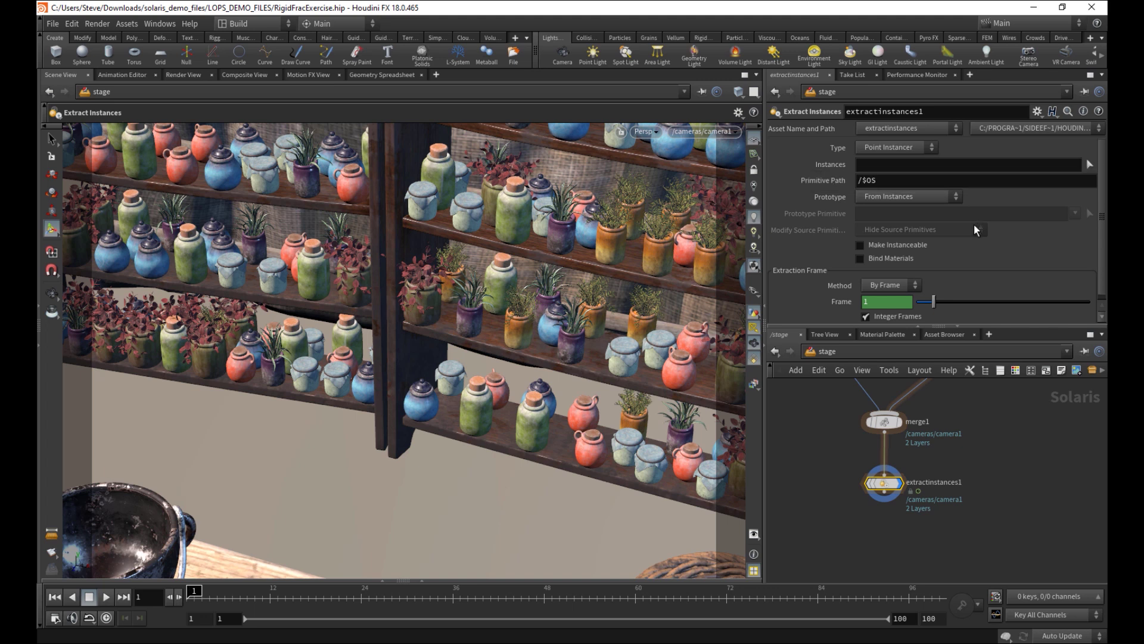
right_click(52, 143)
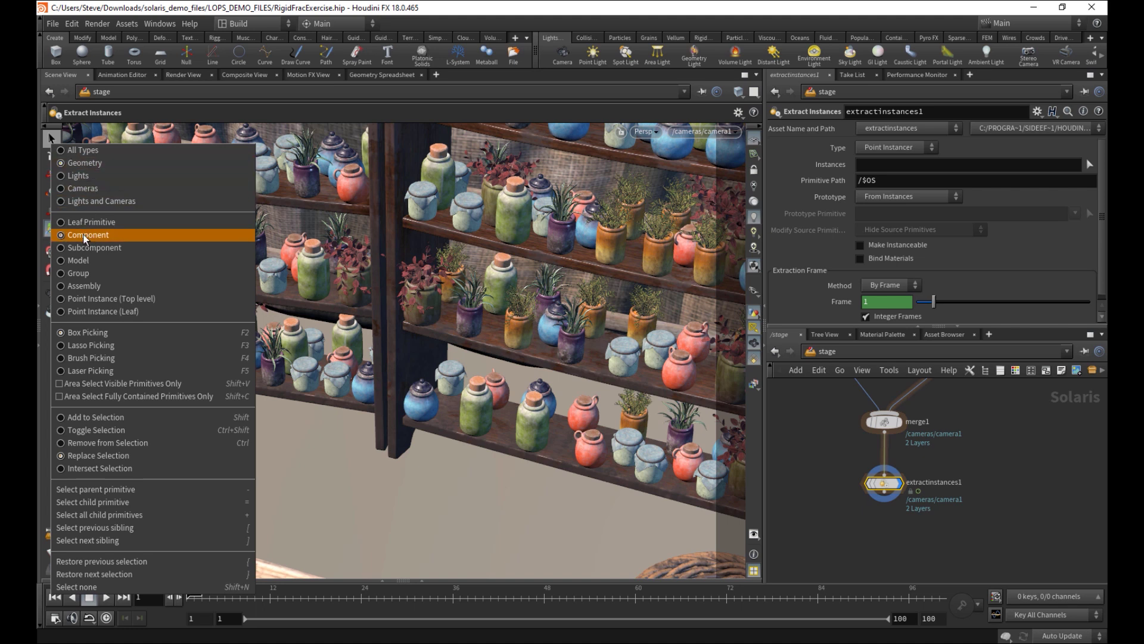
left_click(69, 147)
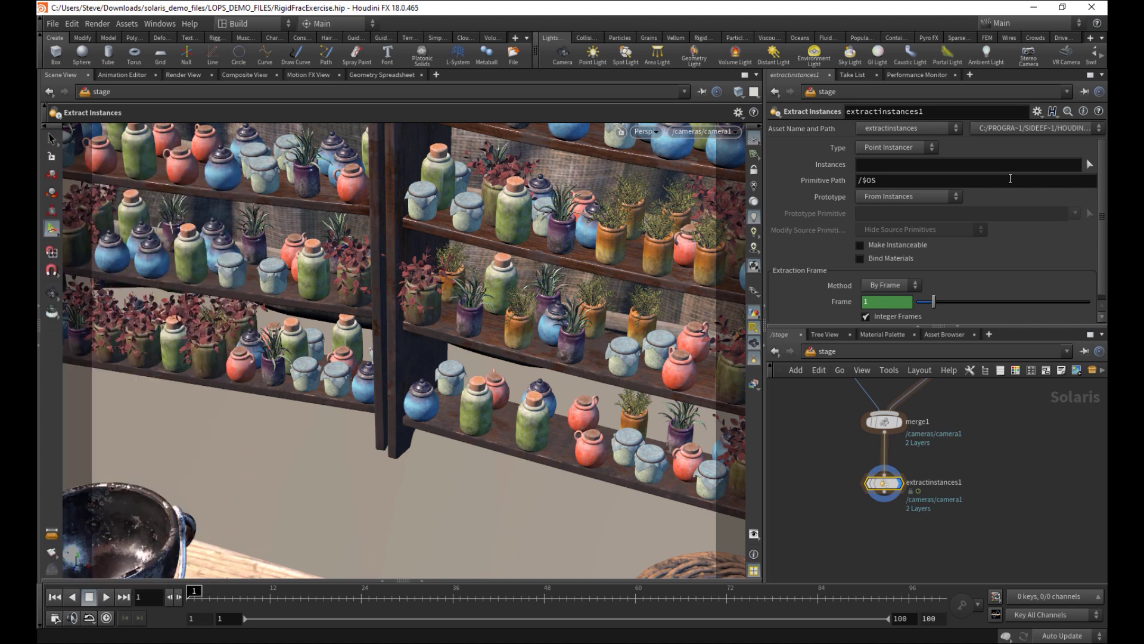
left_click(1090, 165)
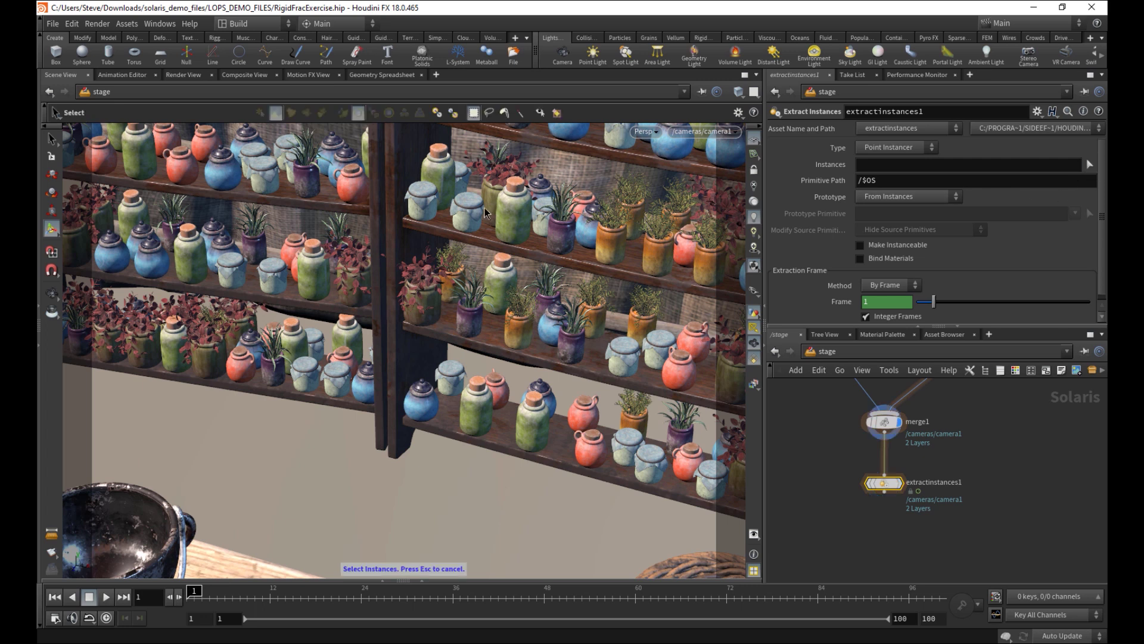
left_click(518, 220)
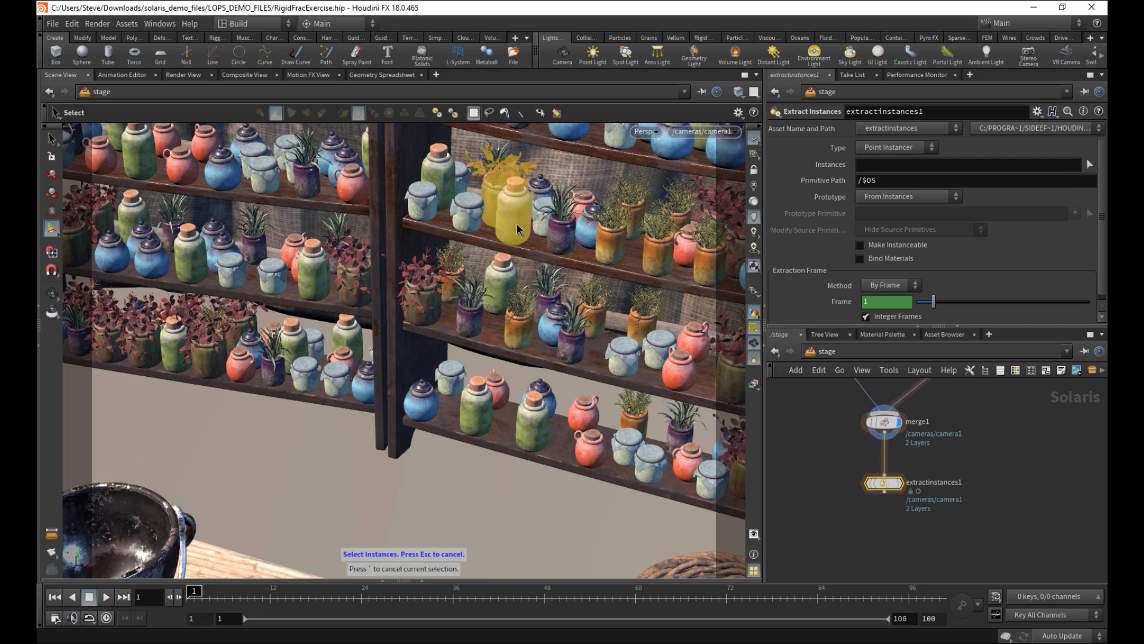
left_click_drag(507, 191, 480, 220, "alt")
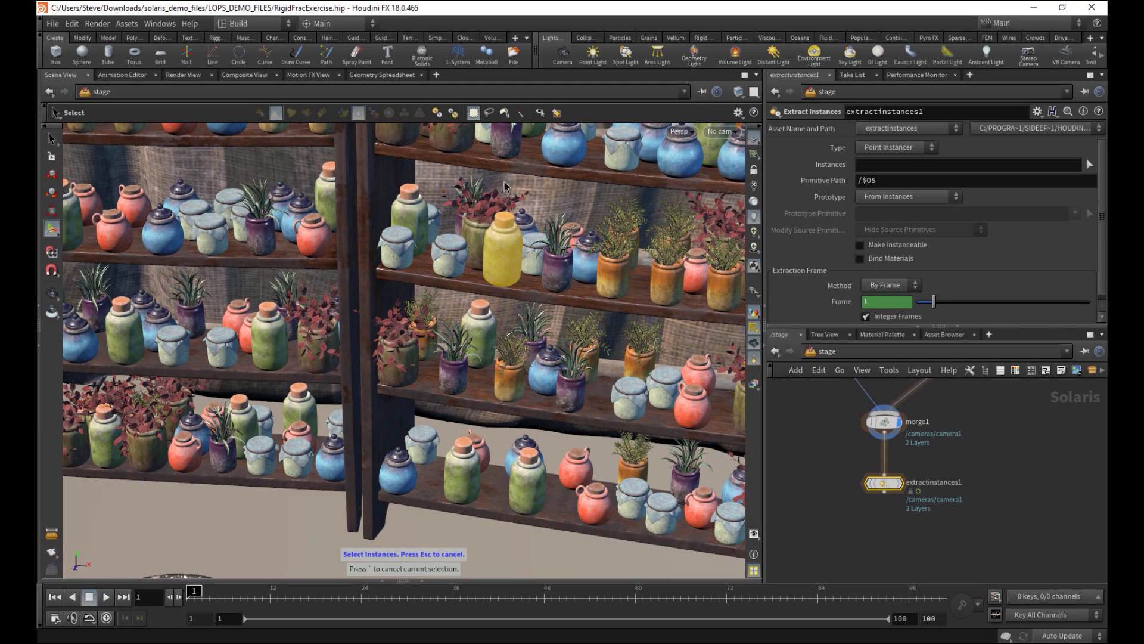
mouse_move(574, 258)
left_mouse_down("alt")
mouse_move(447, 265)
mouse_move(556, 260)
left_mouse_up("alt")
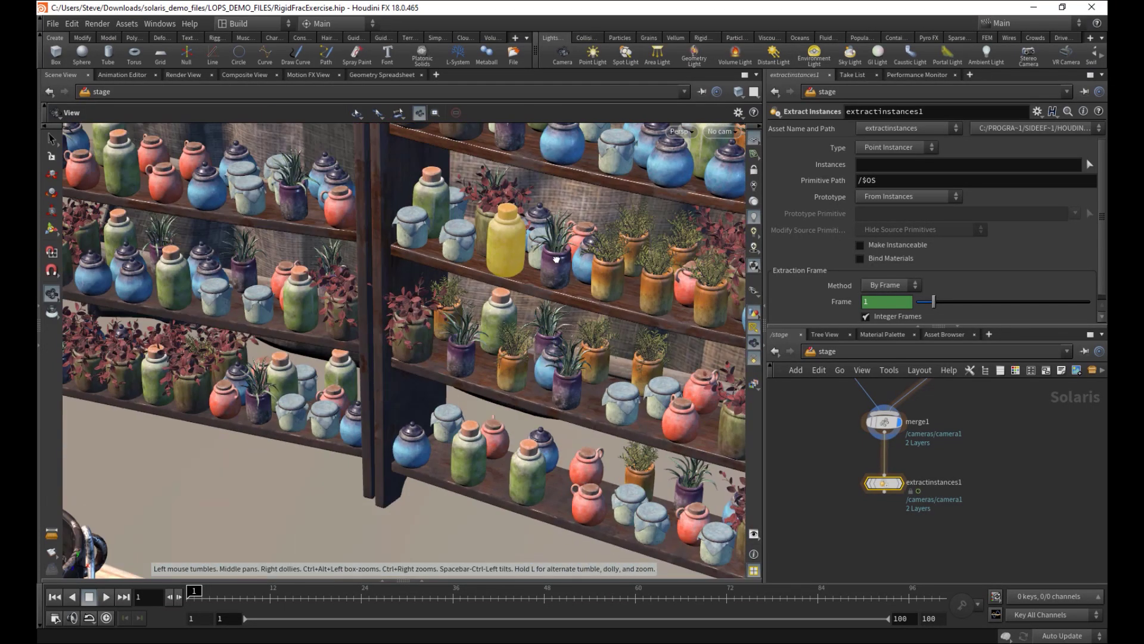
key("Return")
left_click(511, 251)
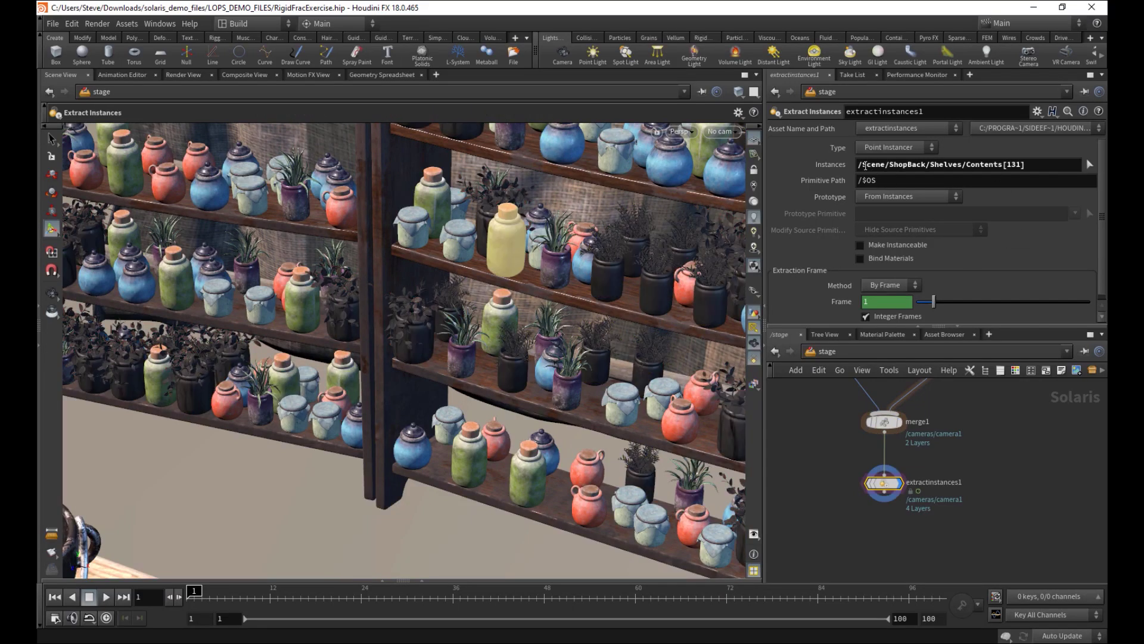
Compare the Instances path with the Contents point instancer under ShopBack/Shelves in the scene graph tree, and collapse the tree again
left_click_drag(859, 166, 971, 173)
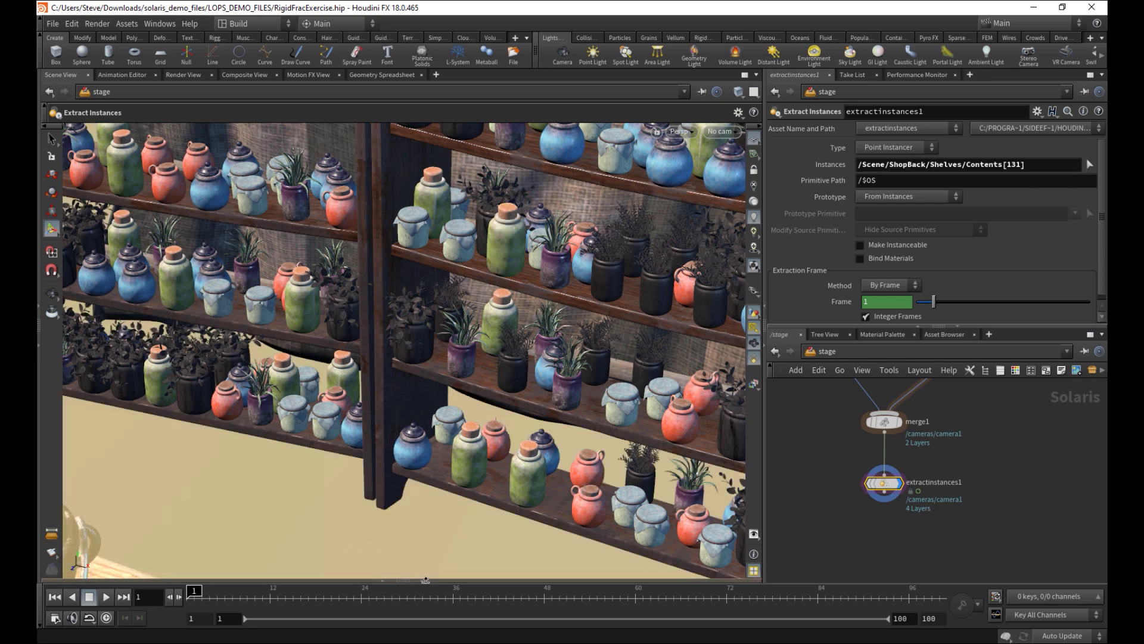
left_click(422, 580)
left_click(952, 164)
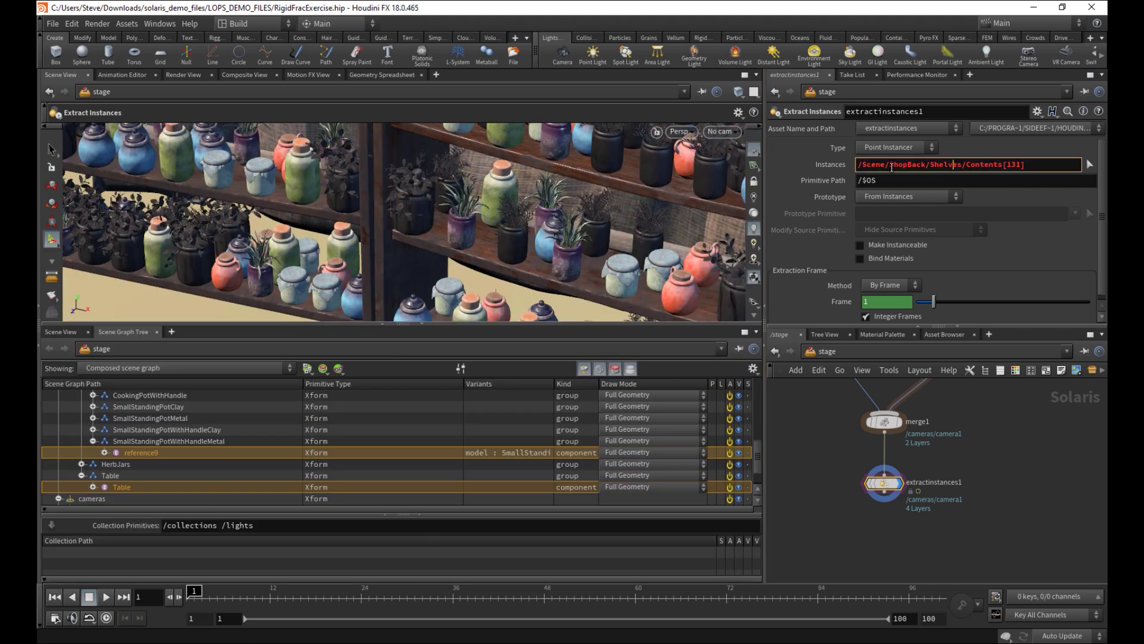
left_click(911, 168)
left_click(956, 168)
left_click_drag(757, 459, 766, 406)
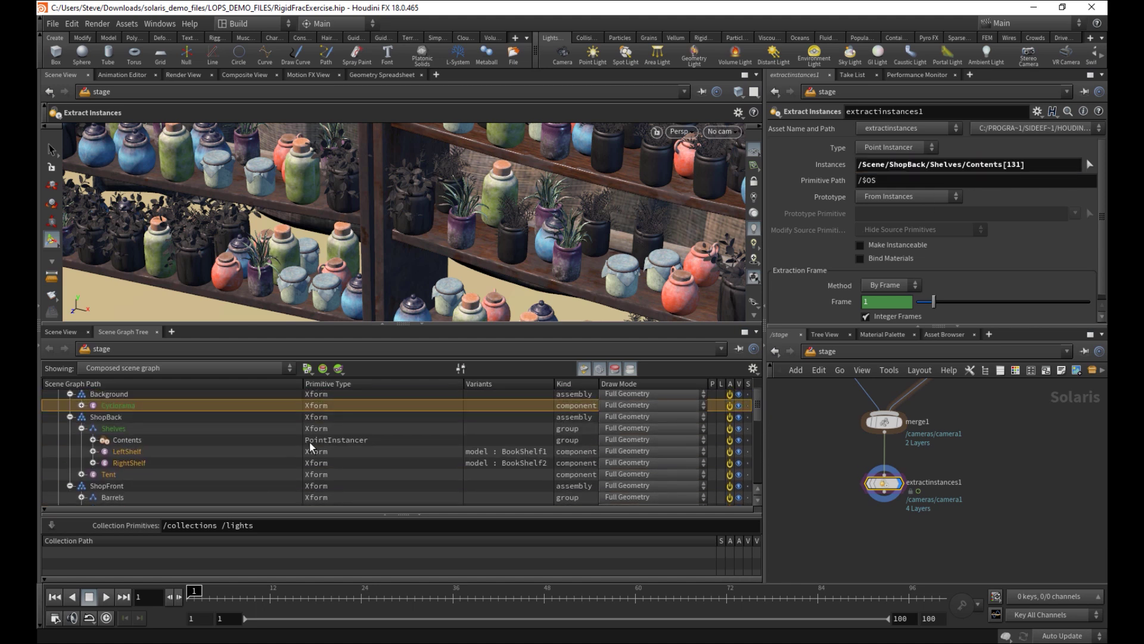
left_click(93, 440)
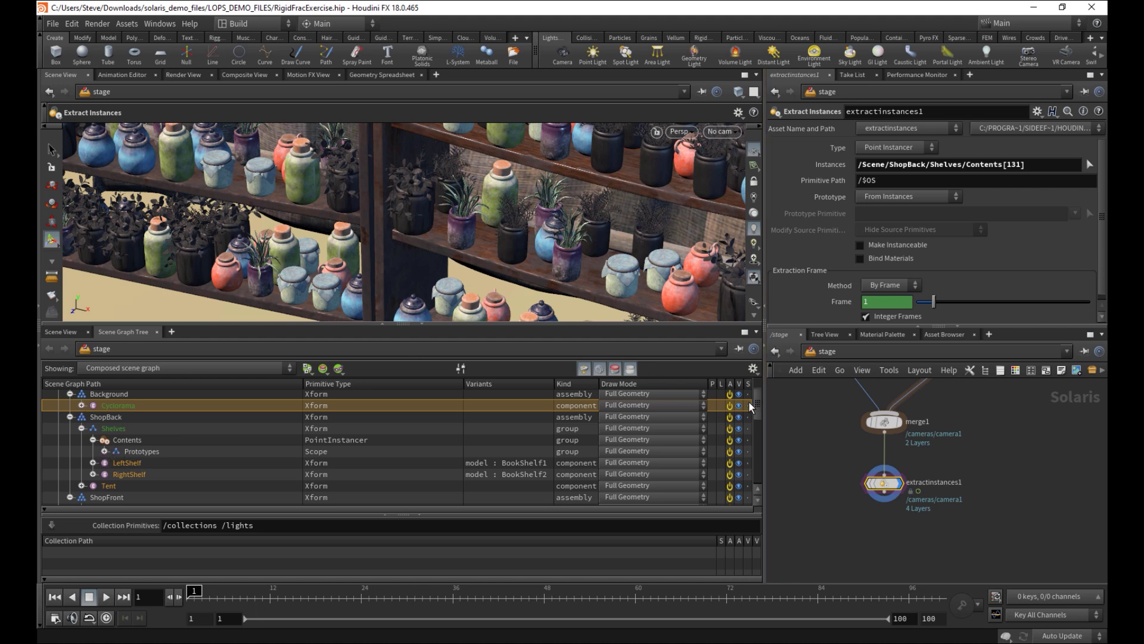
scroll(759, 408, "up", 1)
double_click(1010, 169)
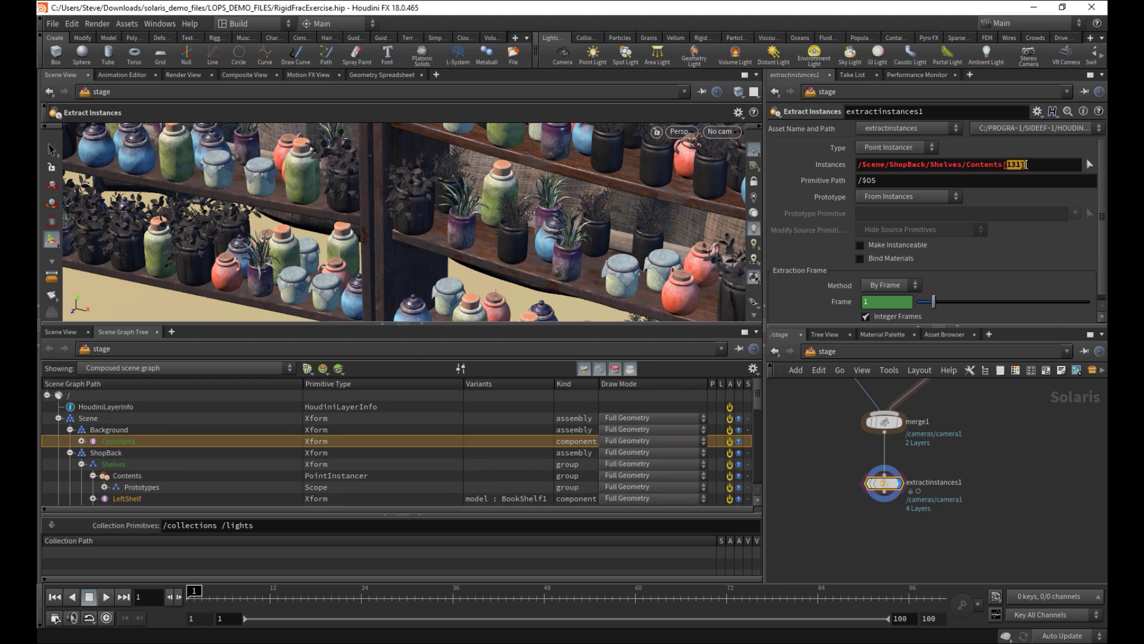
left_click(70, 429)
left_click(71, 441)
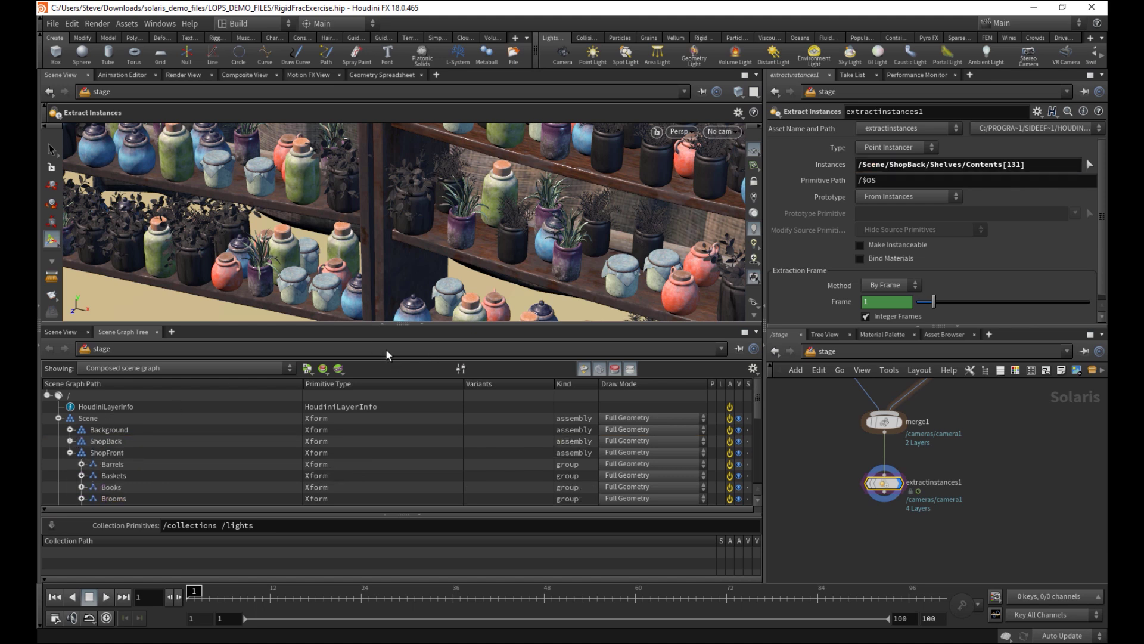
left_click(422, 324)
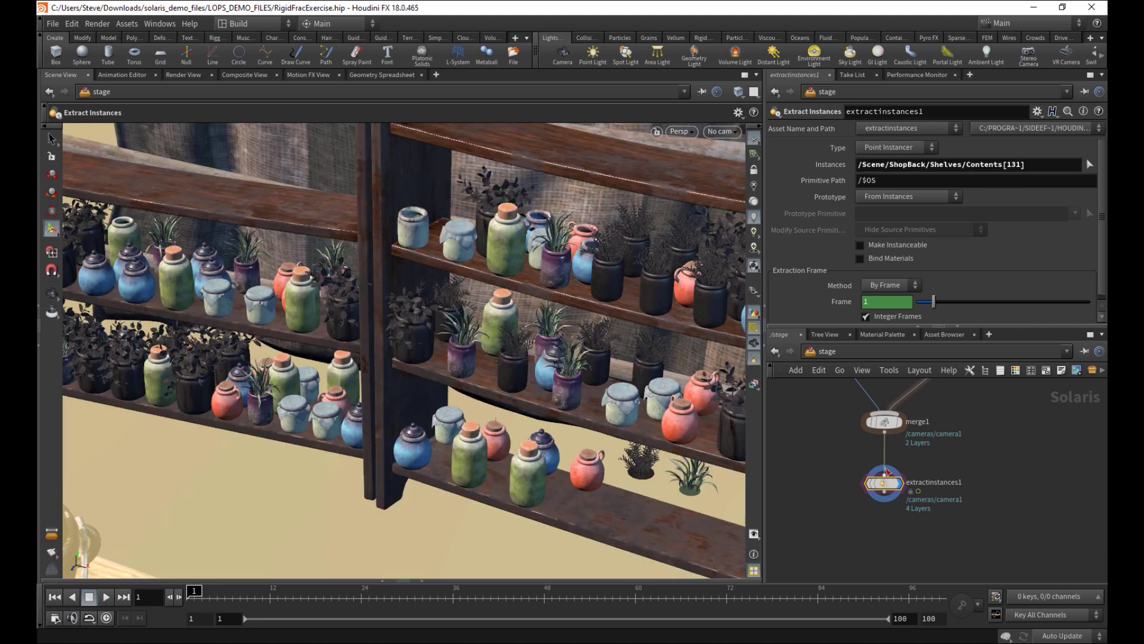
Set the Extract Instances primitive path to /Scene/Rigids
left_click_drag(884, 180, 811, 195)
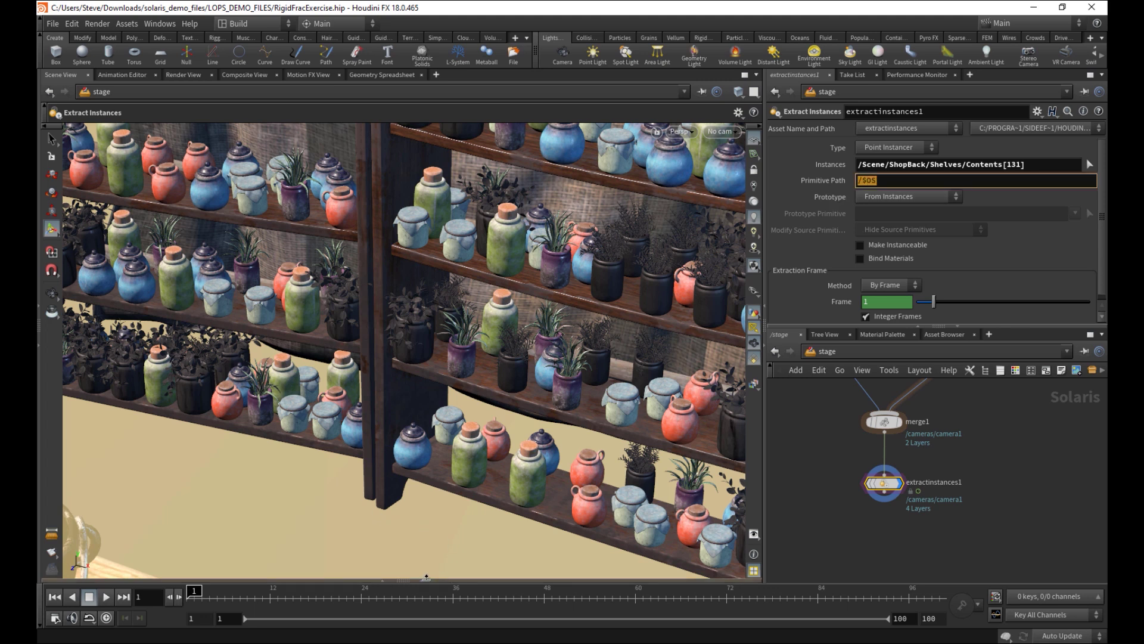
type("/Sce")
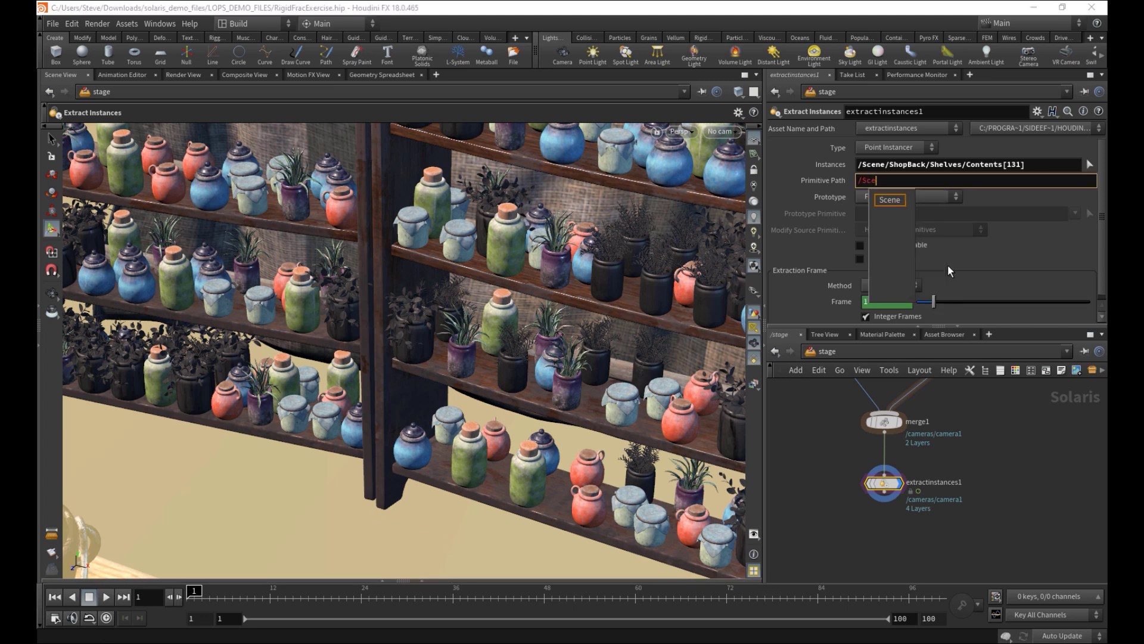
type("ne/Rigids")
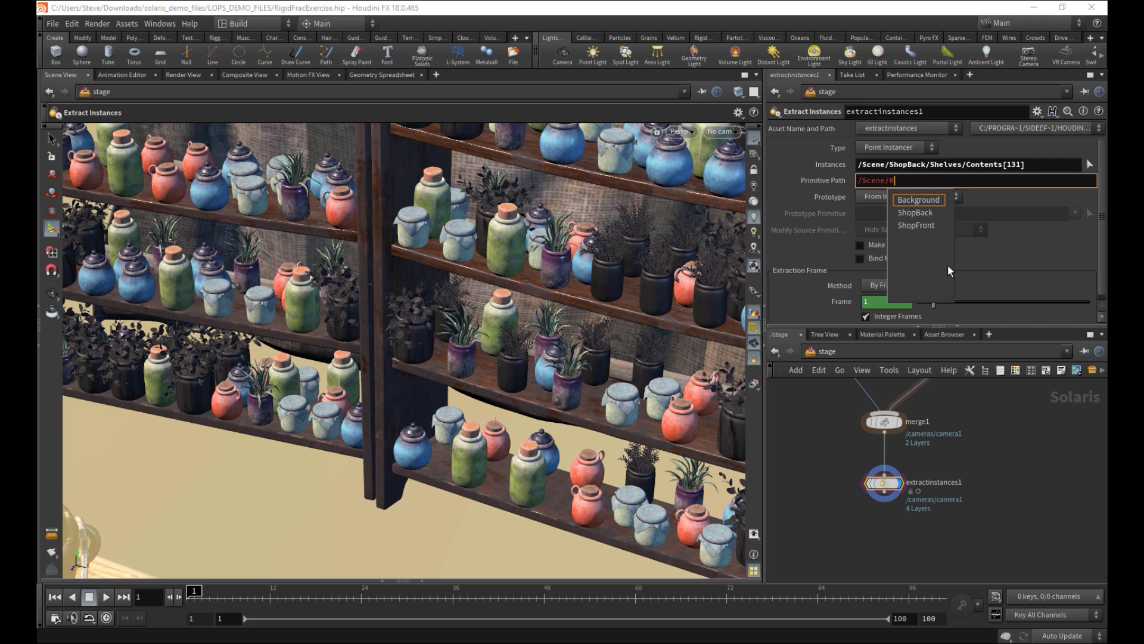
key("Return")
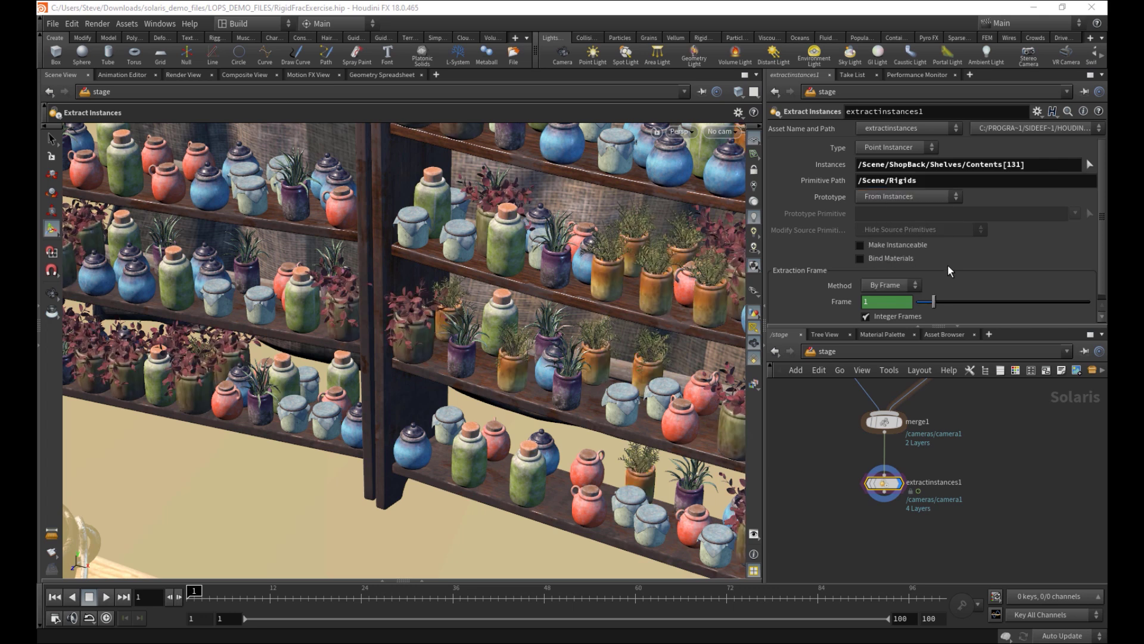
Reopen the scene graph tree and expand the Rigids branch down to the meshes of the extracted jar instance
left_click(422, 580)
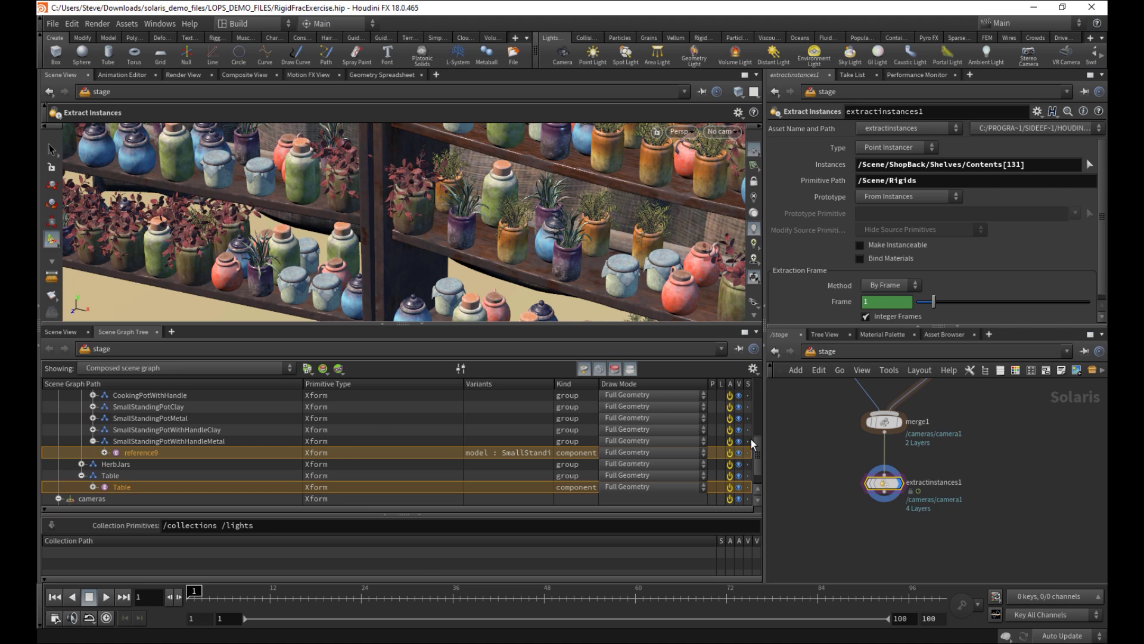
scroll(197, 486, "up", 10)
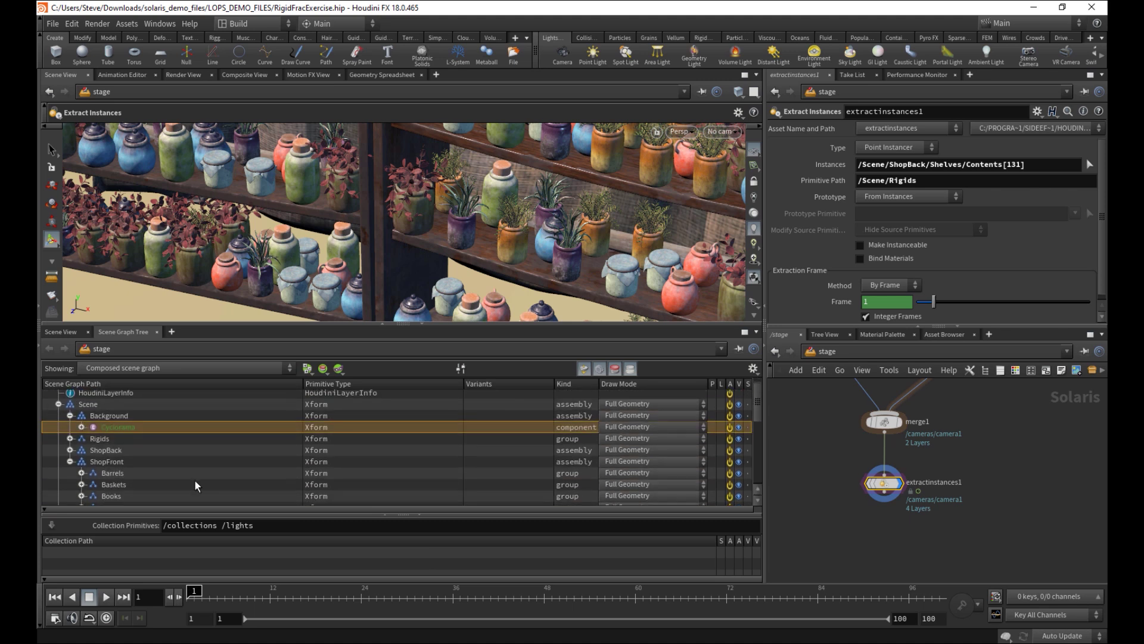
left_click(70, 462)
left_click(96, 440)
left_click(70, 441)
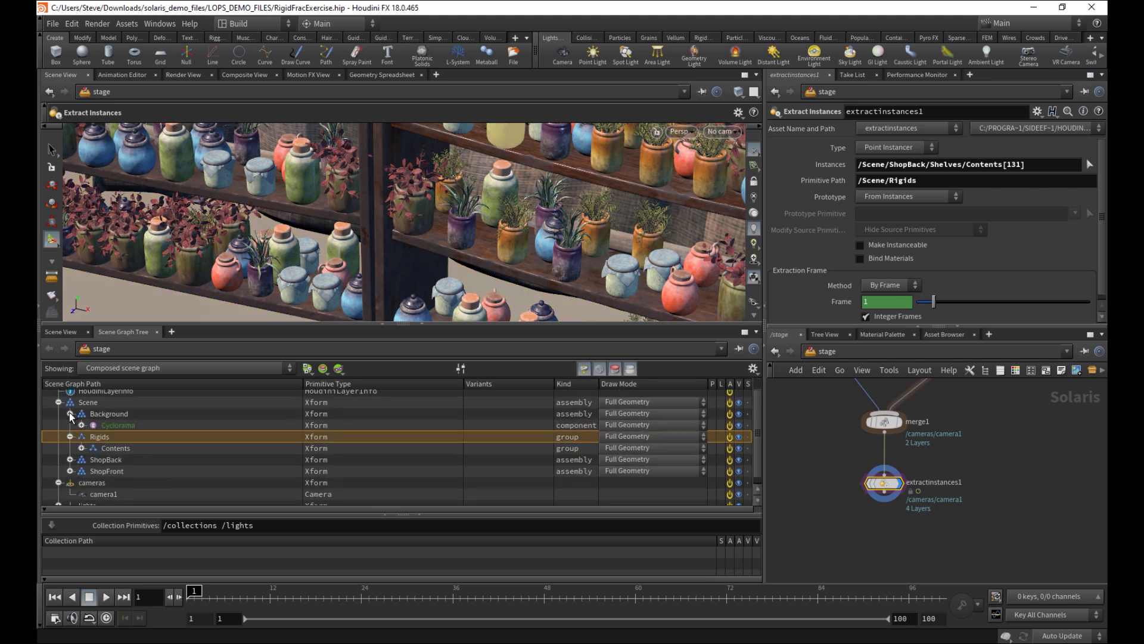
left_click(70, 414)
left_click(82, 436)
left_click(93, 447)
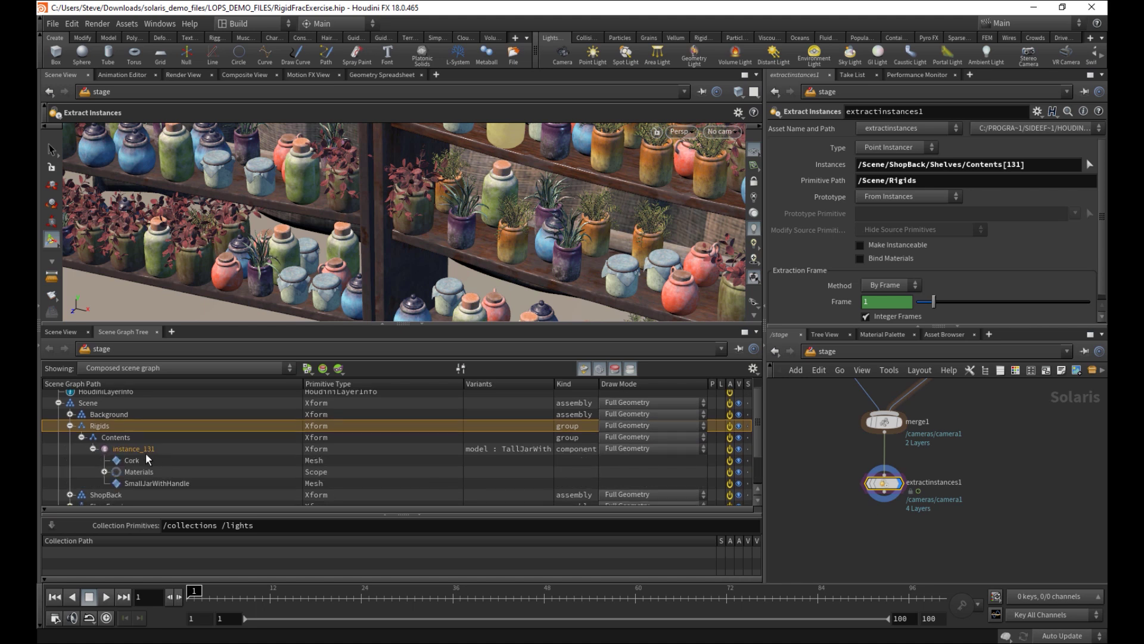
Highlight the extracted jar's Cork and SmallJarWithHandle meshes and inspect the jar up close on the shelf
left_click(140, 462)
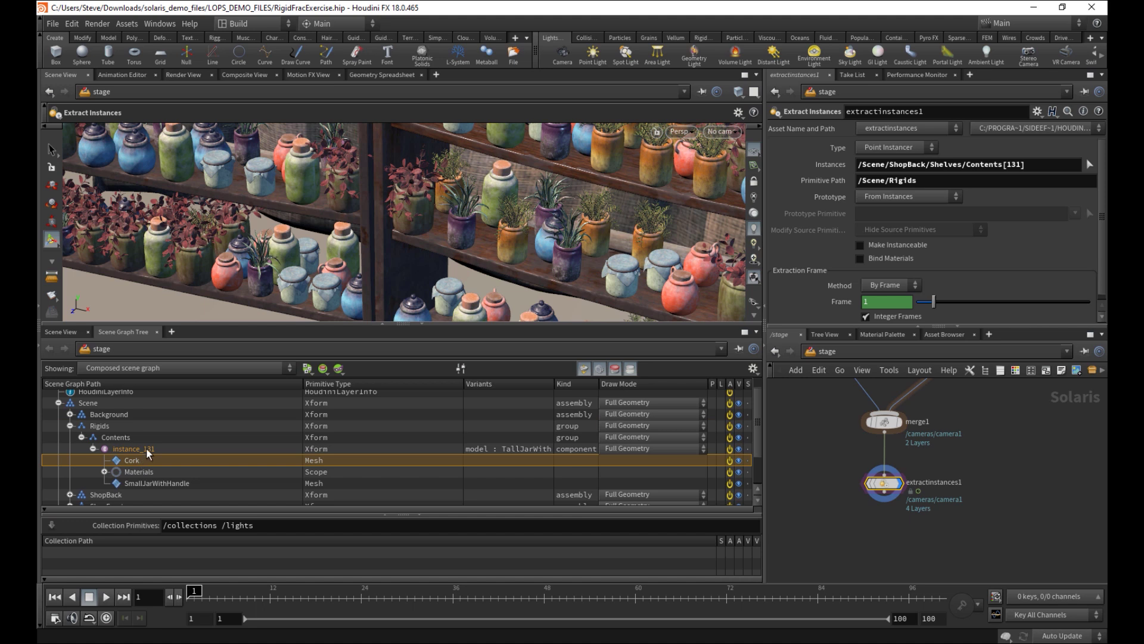
middle_click_drag(544, 175, 512, 208, "alt")
key("Return")
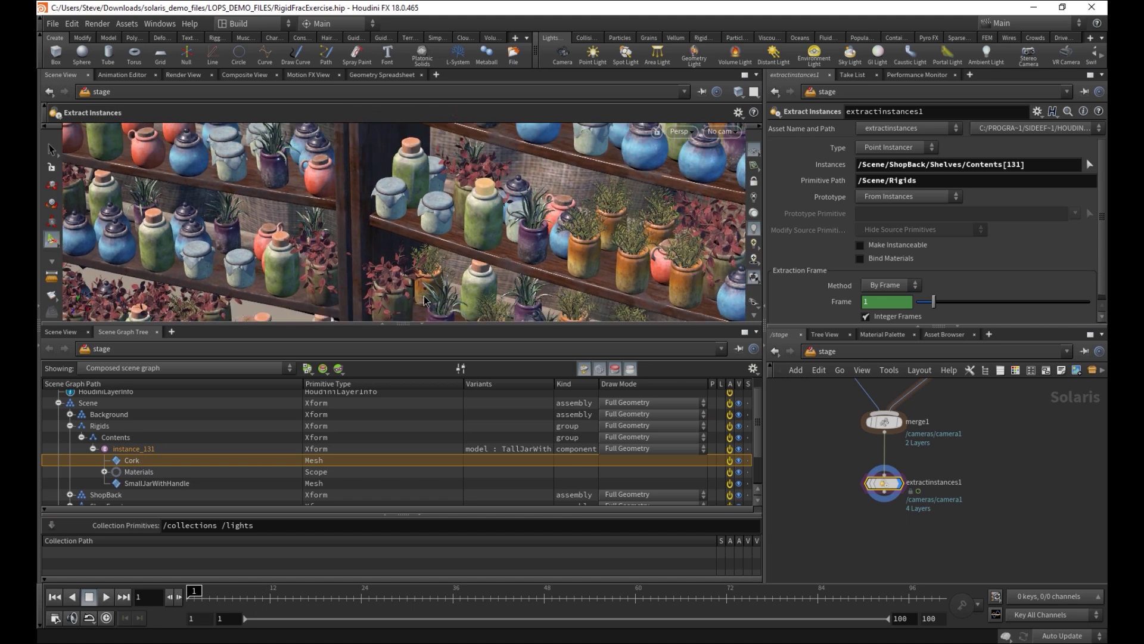
left_click(156, 484)
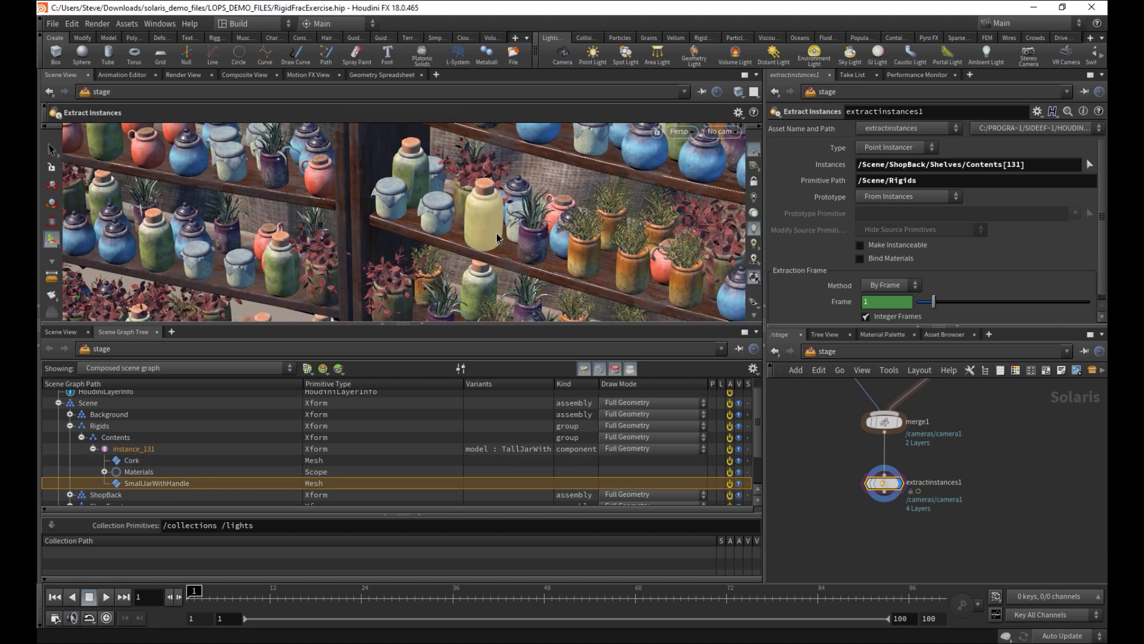
key("Escape")
scroll(507, 218, "up", 8)
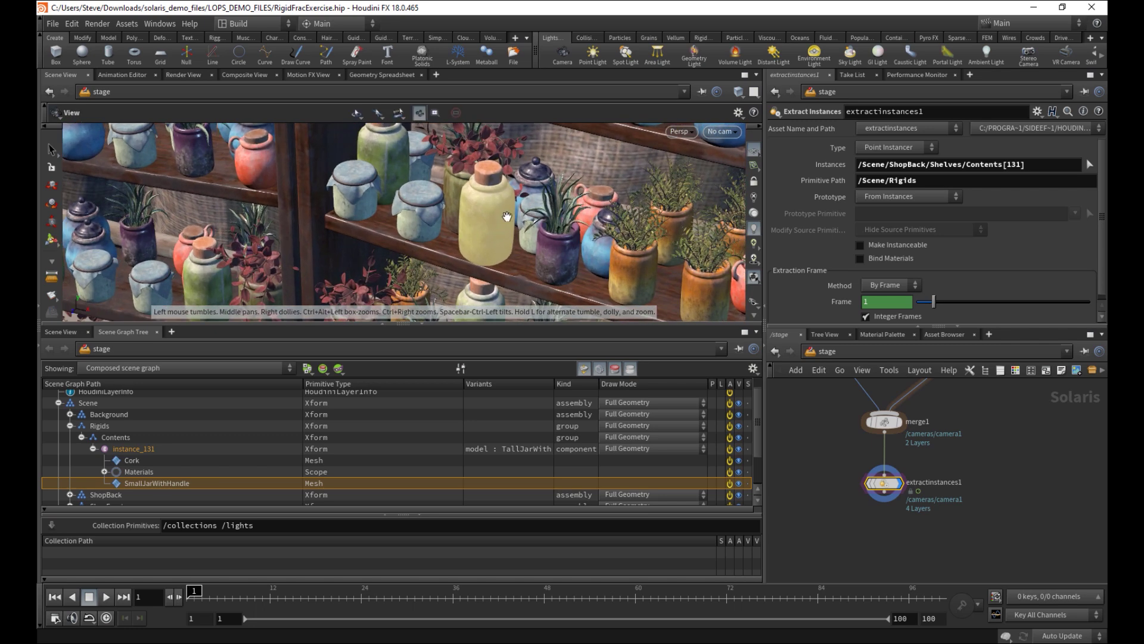
left_click_drag(490, 204, 606, 174)
left_click_drag(574, 258, 552, 198)
right_click_drag(552, 198, 513, 253)
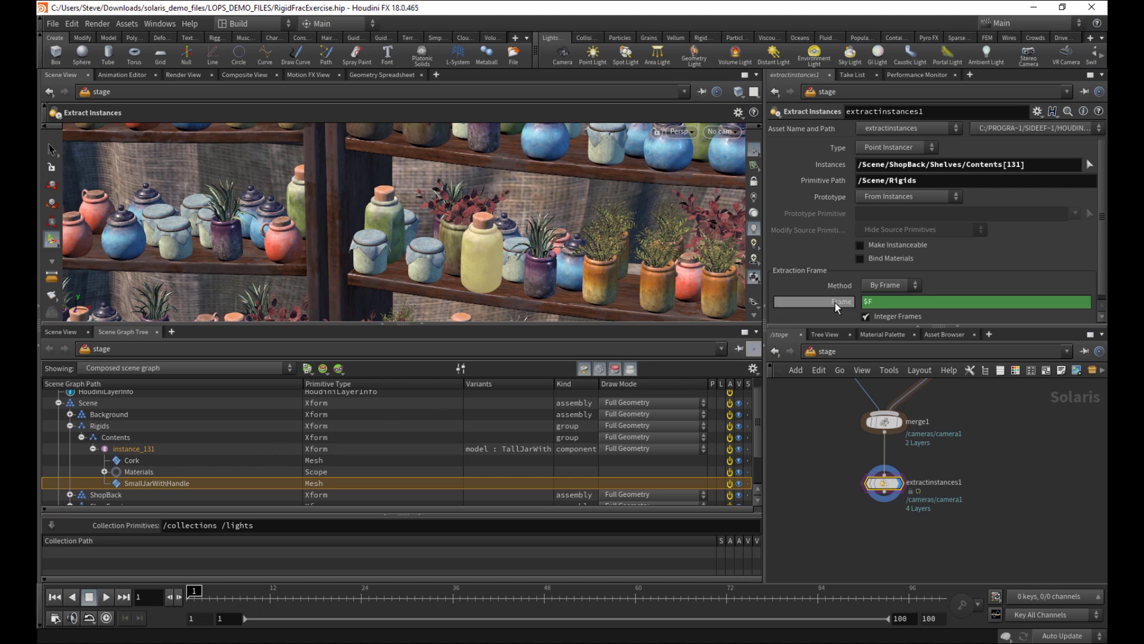
Remove the $F expression from the Extract Instances Frame parameter so extraction uses fixed frame 1
mouse_move(210, 597)
left_mouse_down()
mouse_move(356, 583)
mouse_move(495, 590)
mouse_move(189, 591)
left_mouse_up()
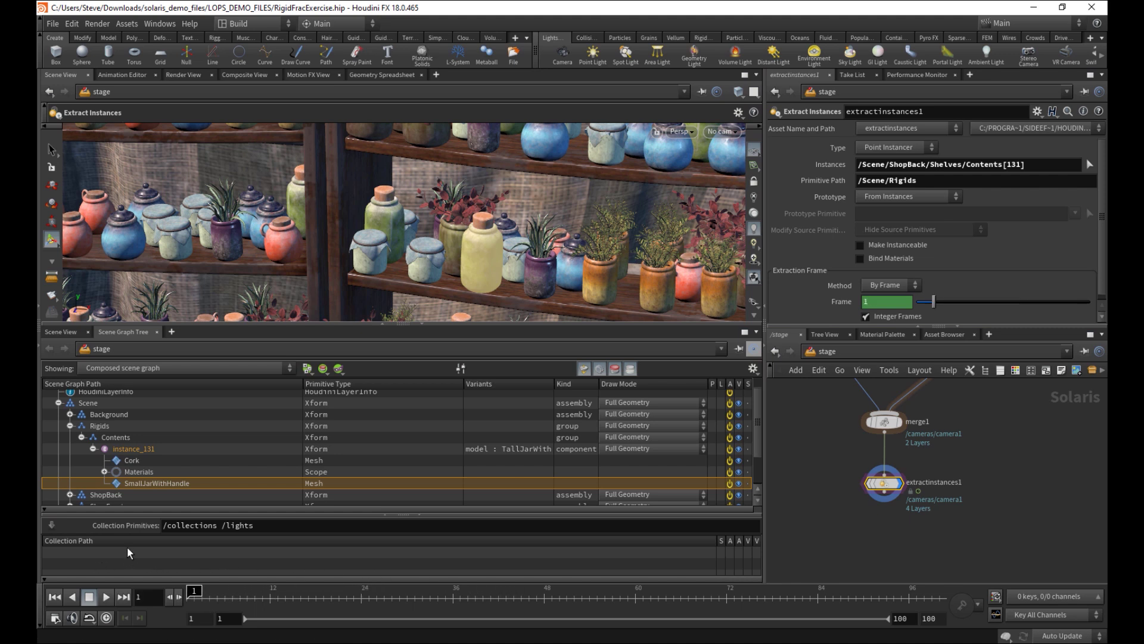
right_click(841, 303)
left_click(872, 449)
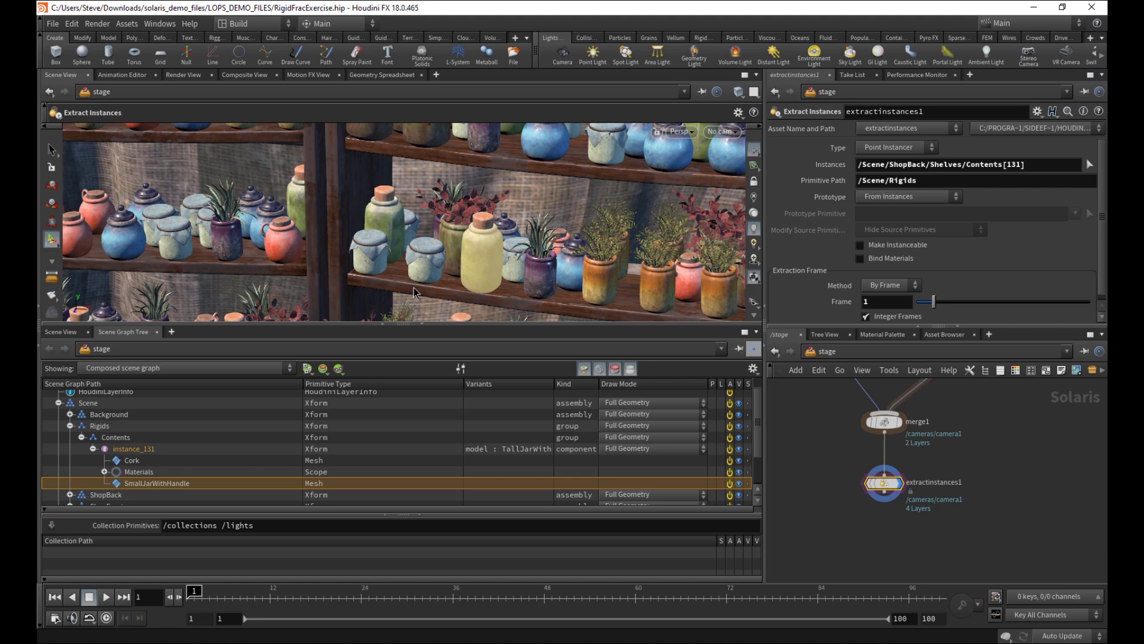
Hide the scene graph tree and add a displayed Prune node wired directly below extractinstances1
left_click(421, 324)
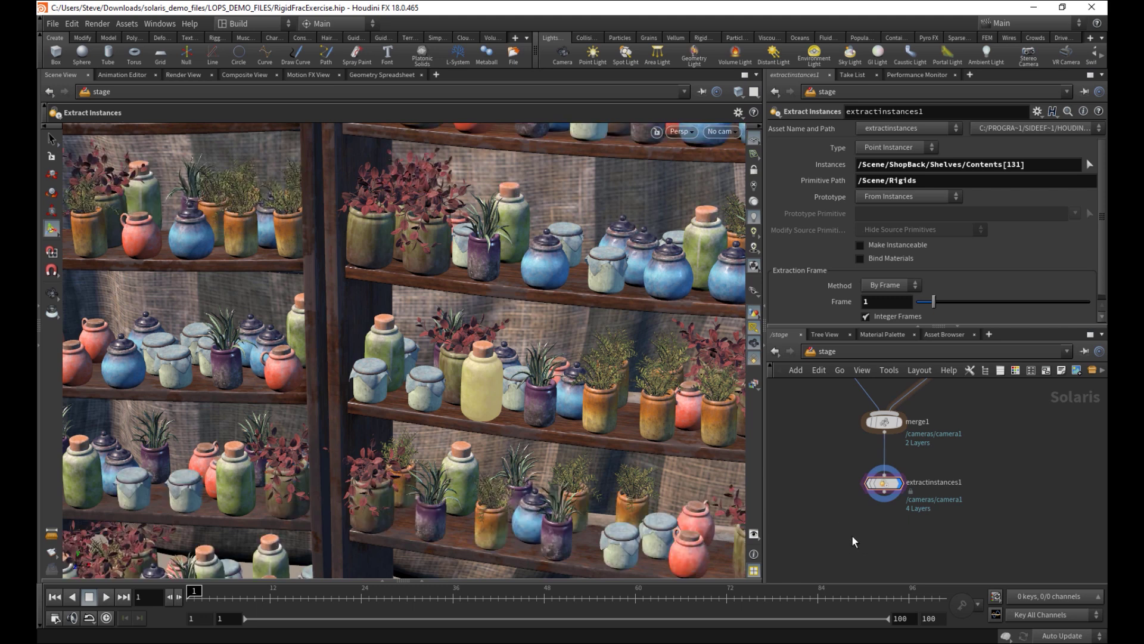
key("Tab")
type("pru")
key("Return")
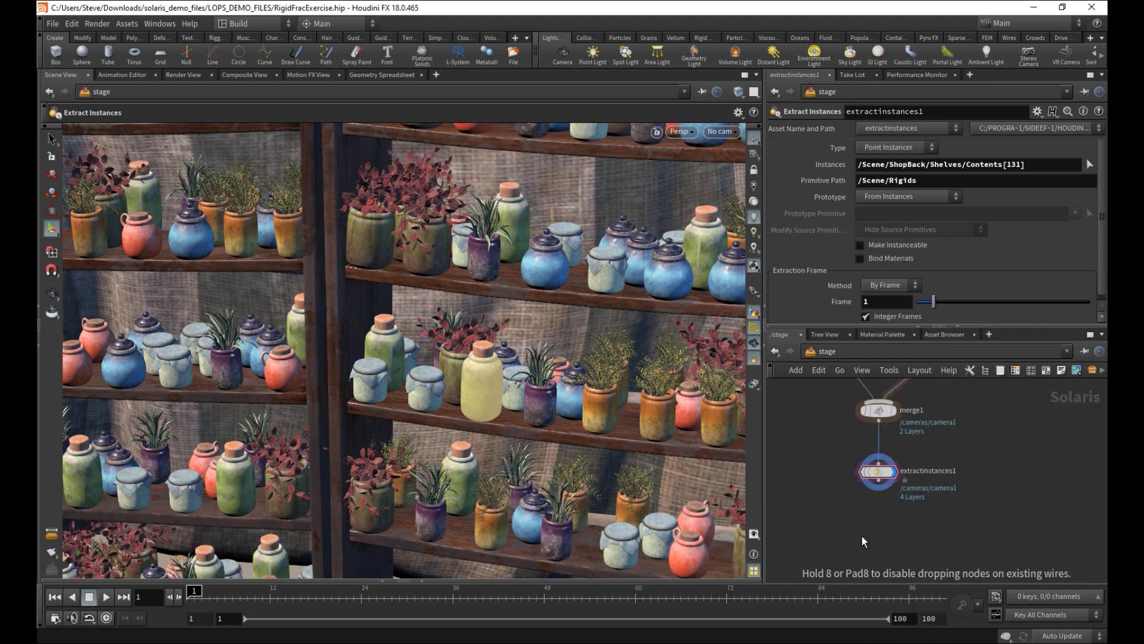
left_click(862, 534)
left_click_drag(862, 525, 881, 490)
left_click(879, 488)
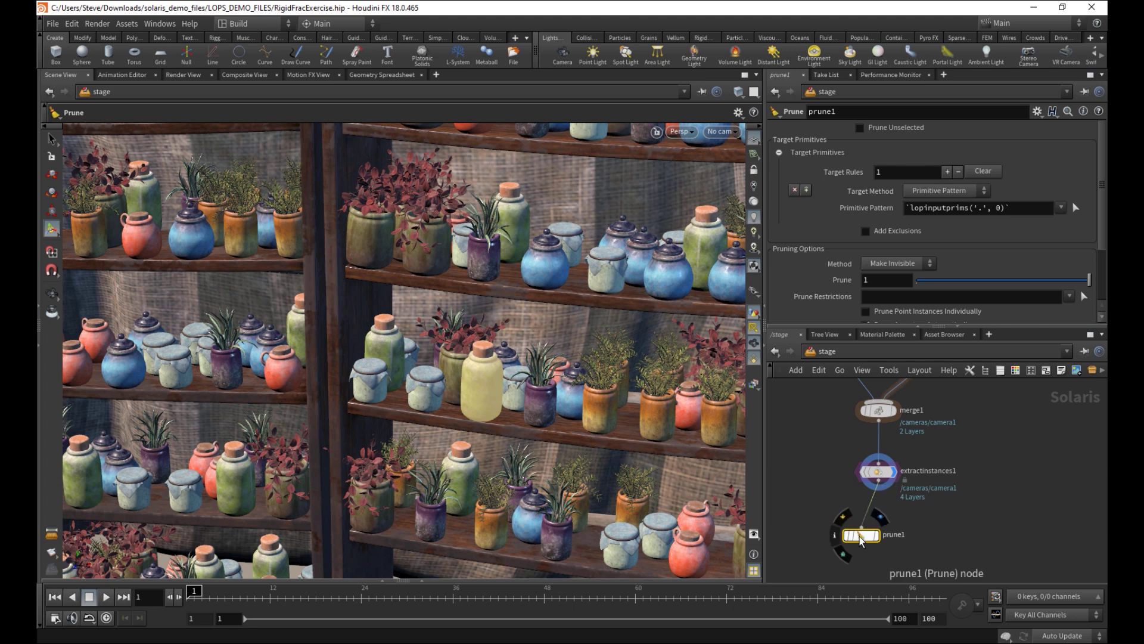
left_click_drag(866, 540, 881, 510)
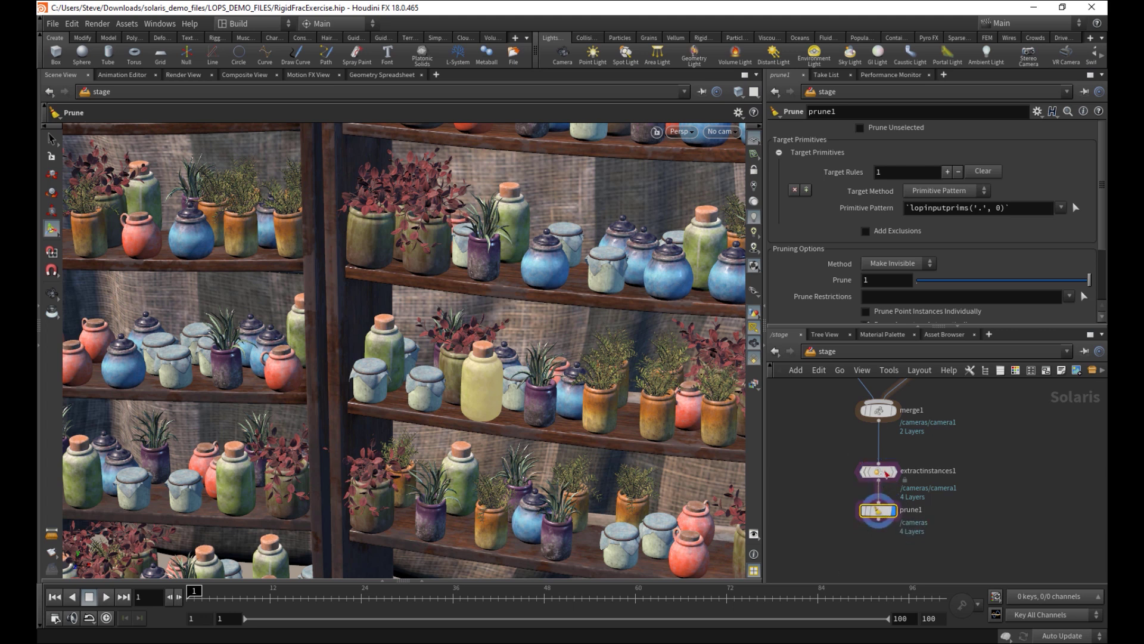
left_click(879, 480)
left_click_drag(879, 471, 878, 457)
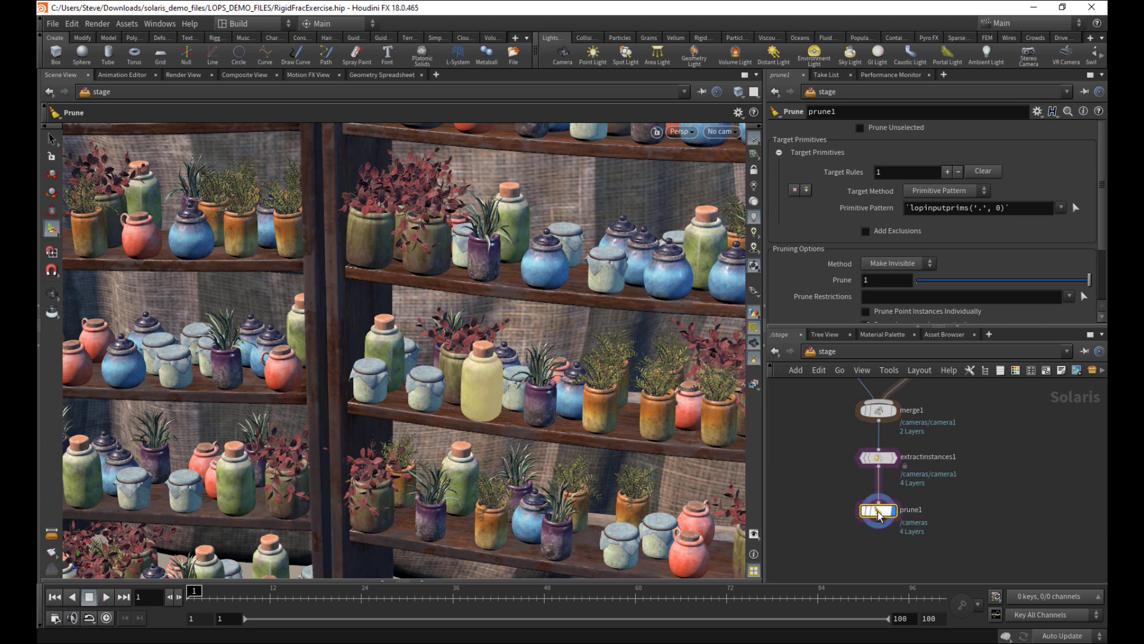
left_click_drag(876, 510, 876, 501)
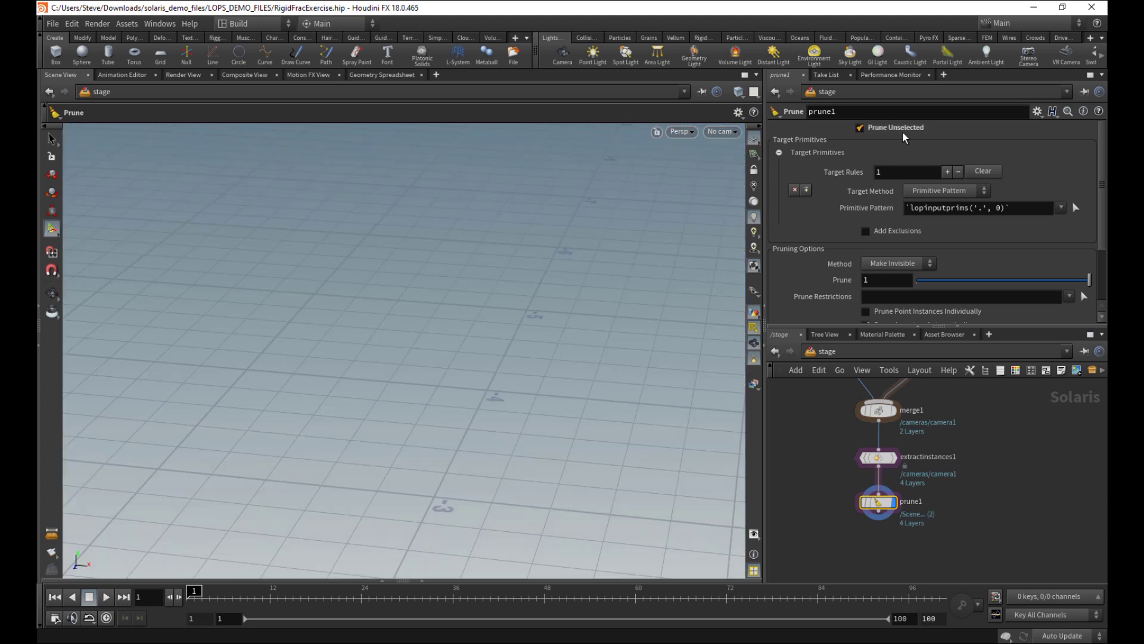
Target the Prune at the extracted jar, /Scene/Rigids/Contents/instance_131, and enable Prune Unselected
left_click(902, 128)
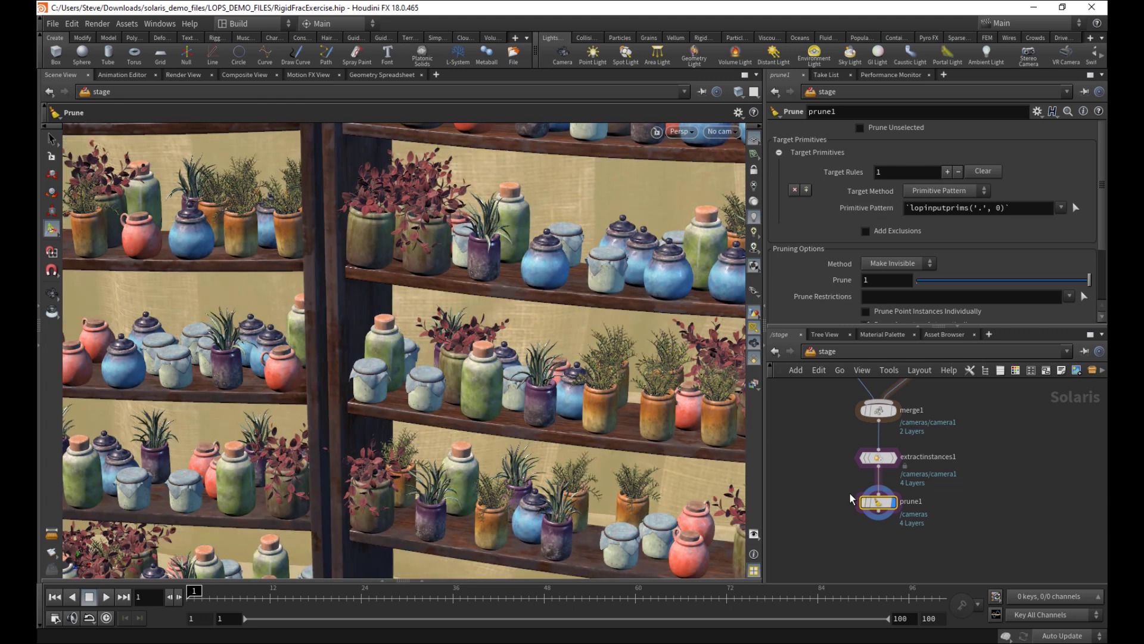
left_click(1075, 208)
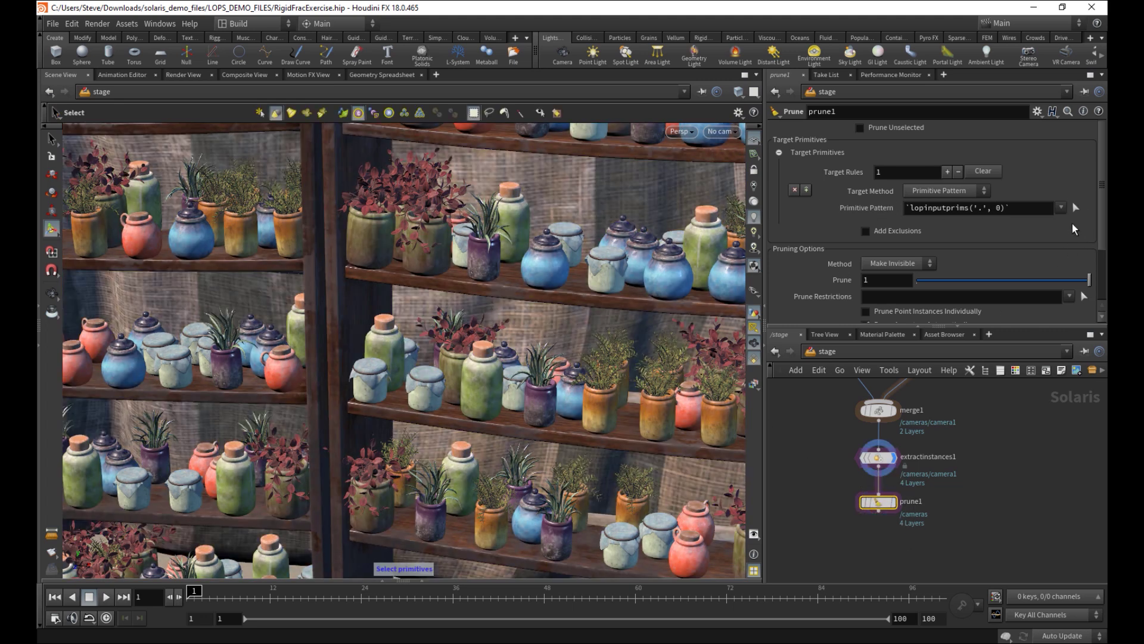
left_click(486, 375)
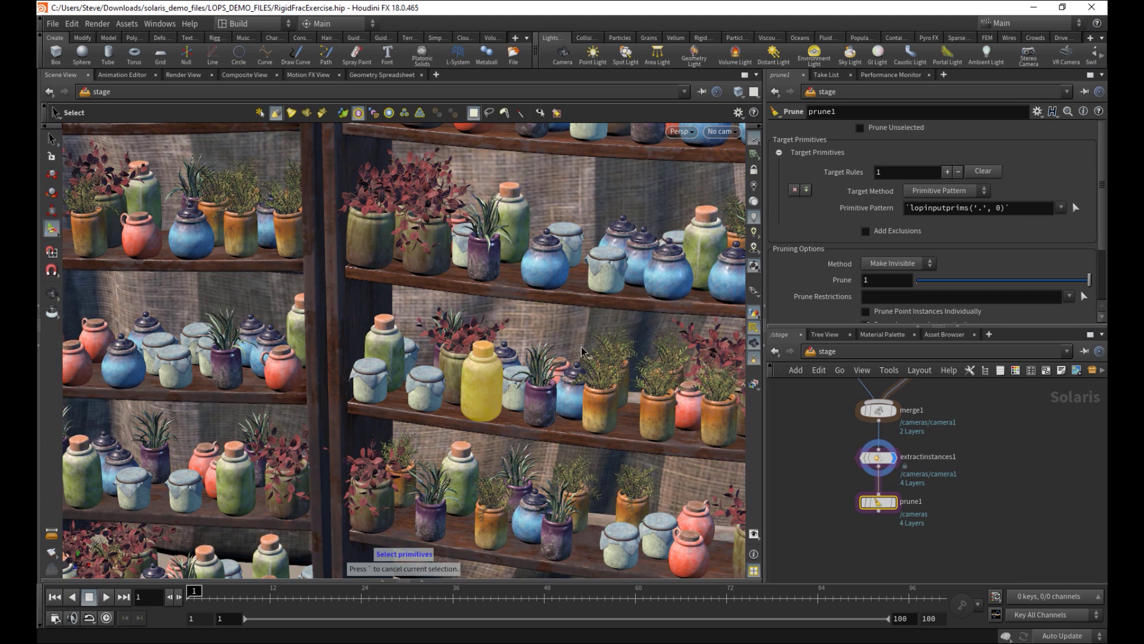
key("Return")
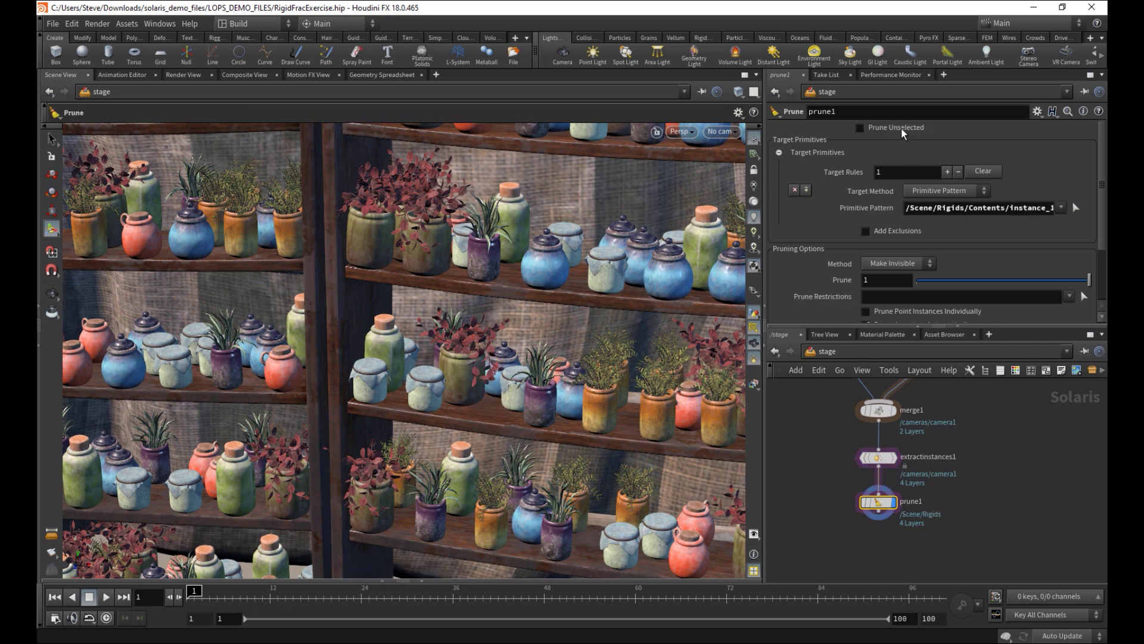
left_click_drag(765, 192, 713, 197)
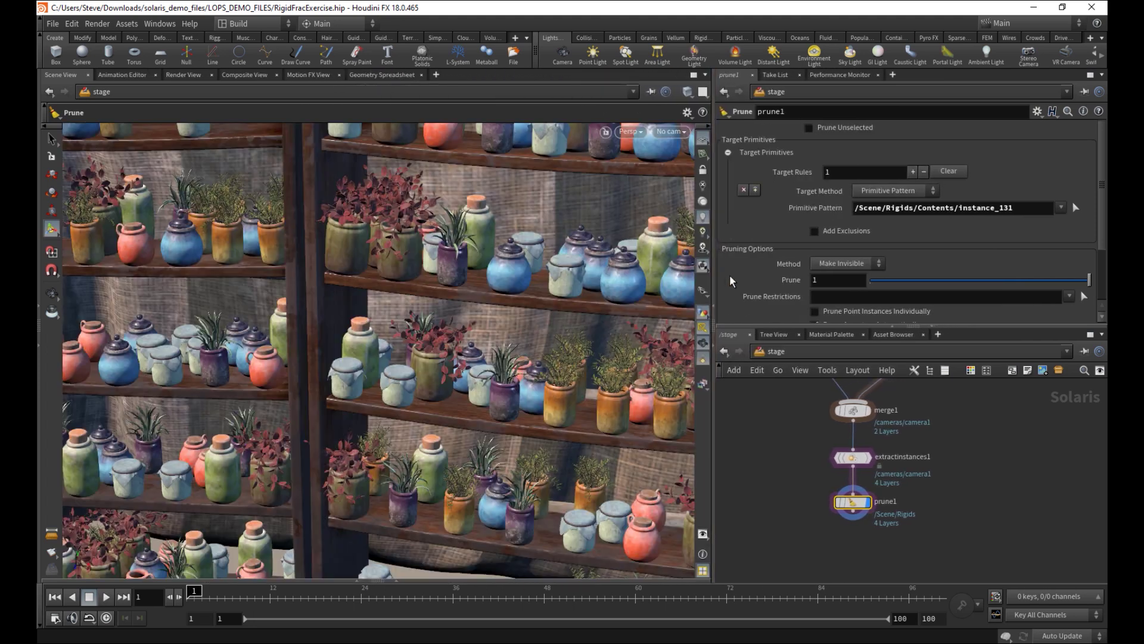
left_click(1020, 209)
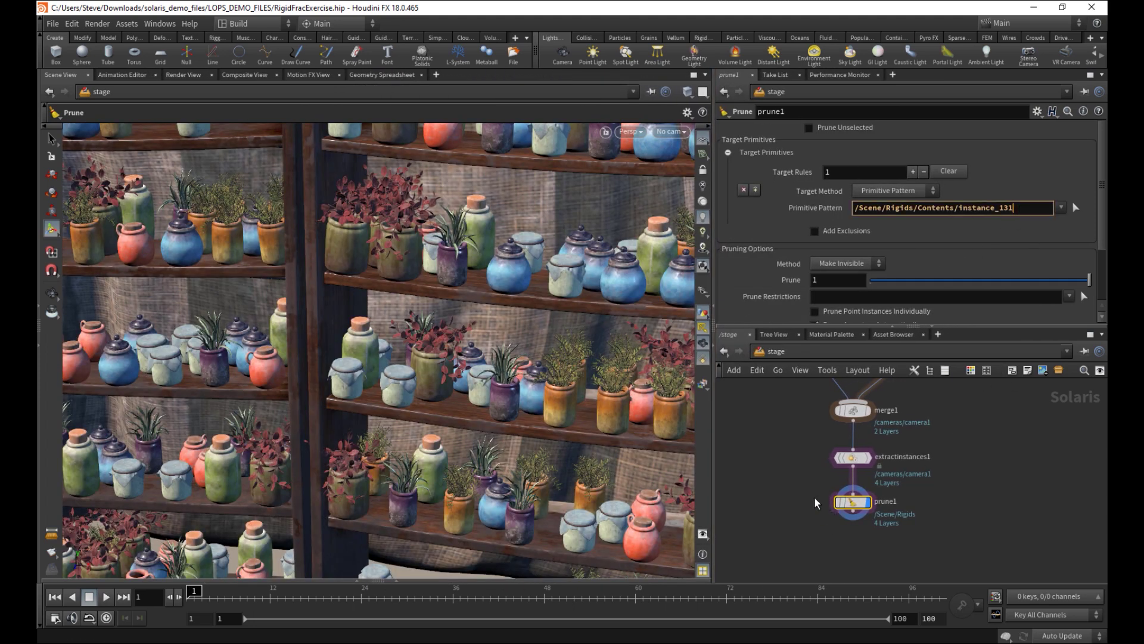
left_click(809, 129)
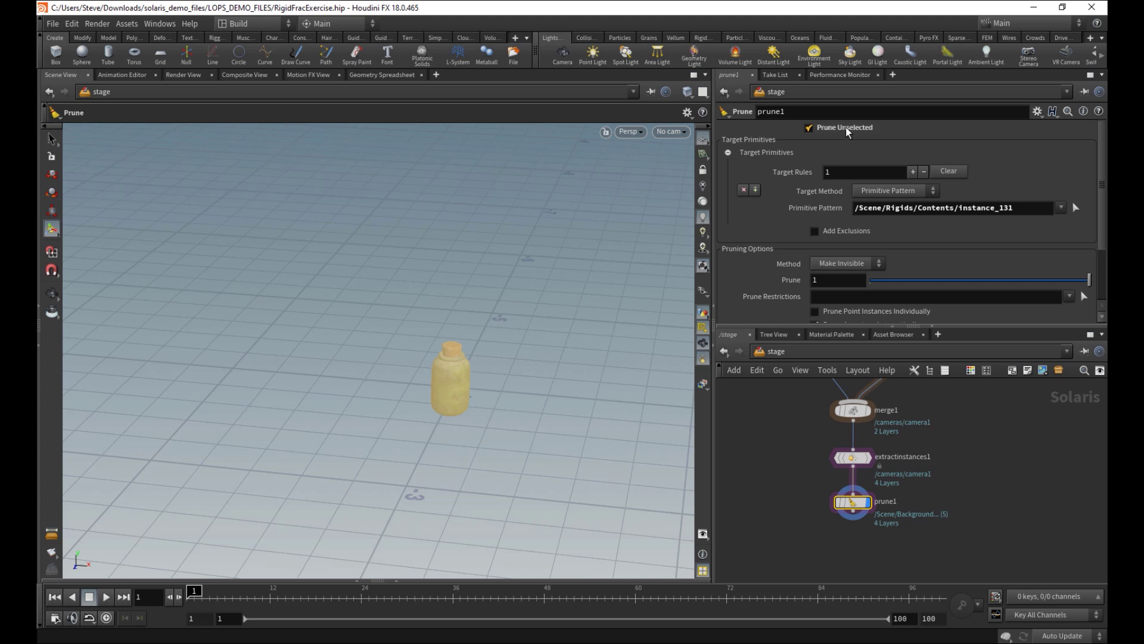
Replace the Prune primitive pattern with the jar's Cork and SmallJarWithHandle meshes from the scene graph tree, and save the scene
left_click(400, 577)
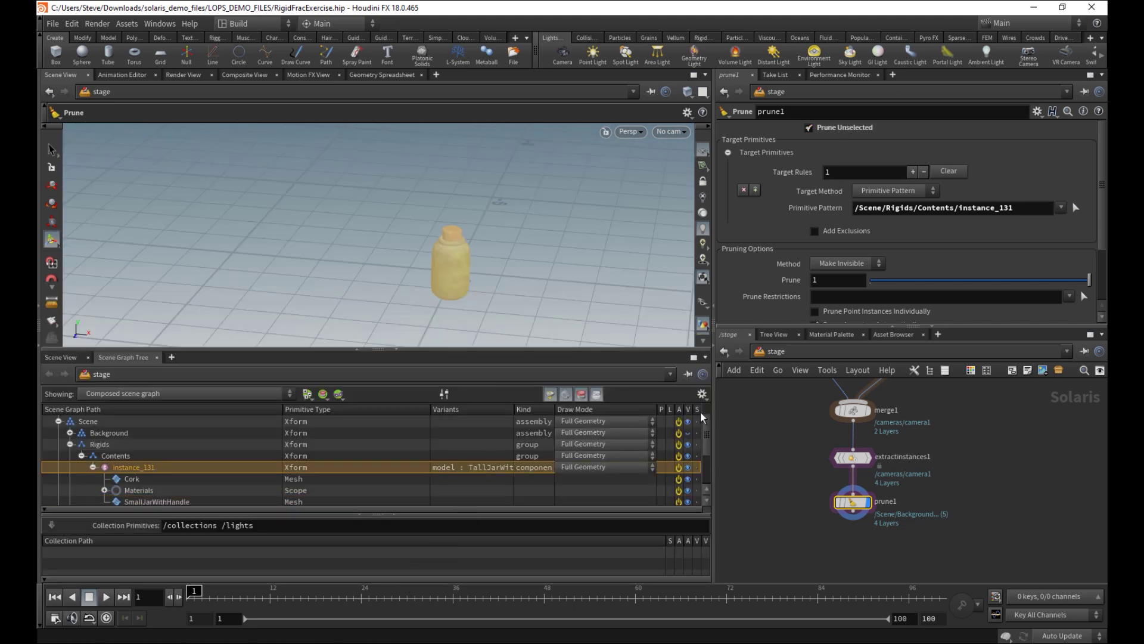
scroll(586, 439, "down", 1)
left_click(132, 444)
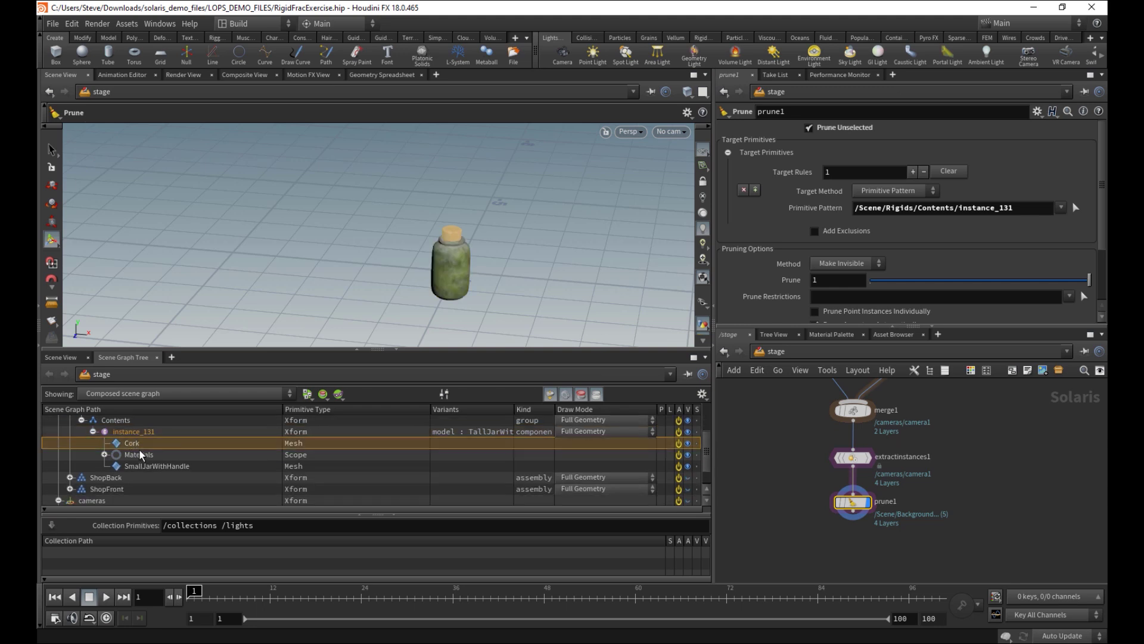
left_click(149, 466)
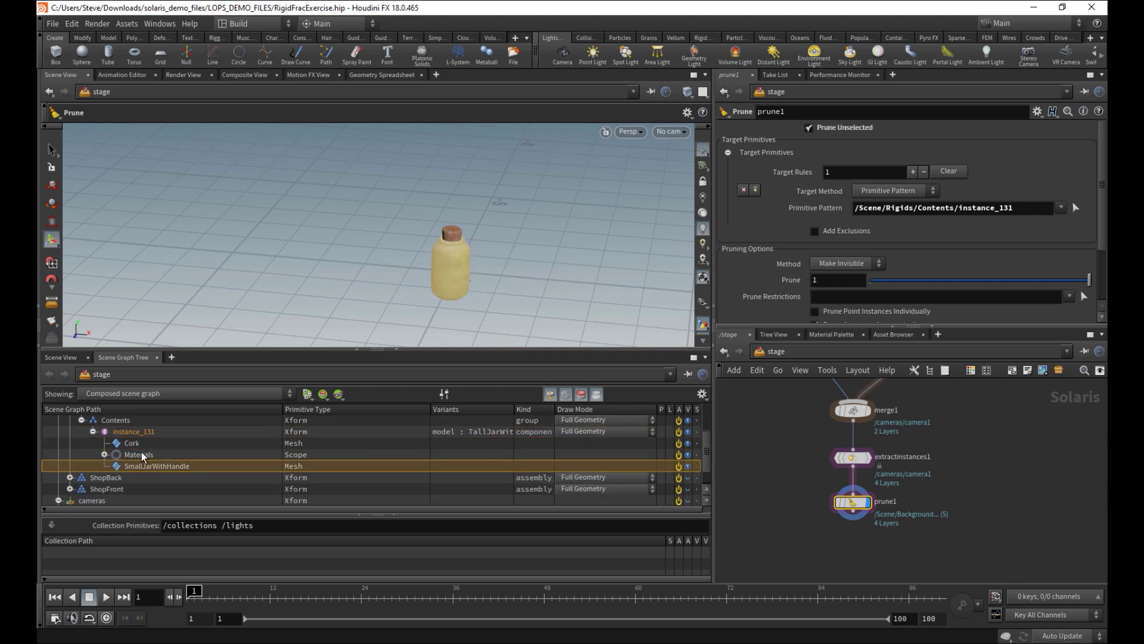
left_click(140, 444)
left_click(151, 466, "ctrl")
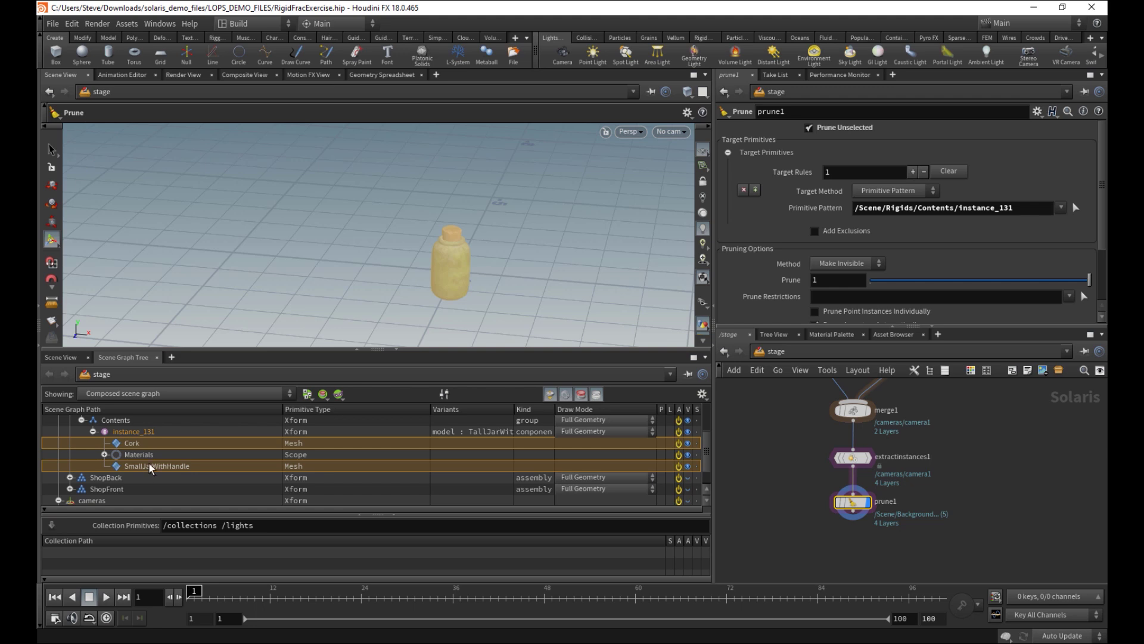
left_click_drag(147, 463, 736, 292)
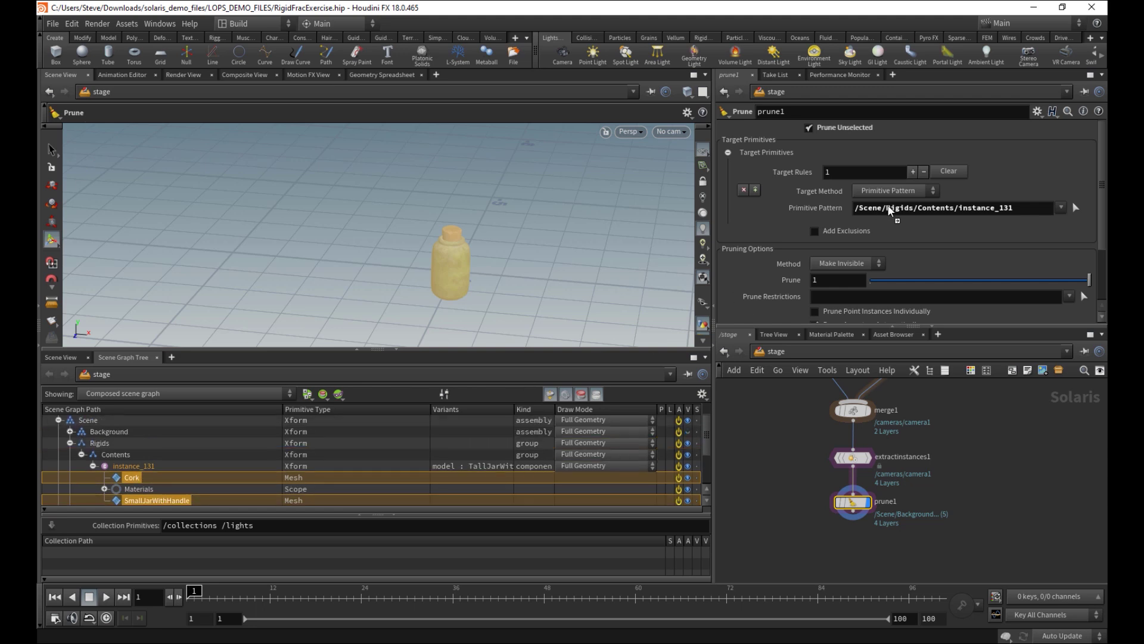
left_click_drag(890, 209, 894, 210)
left_click_drag(1013, 213, 907, 211)
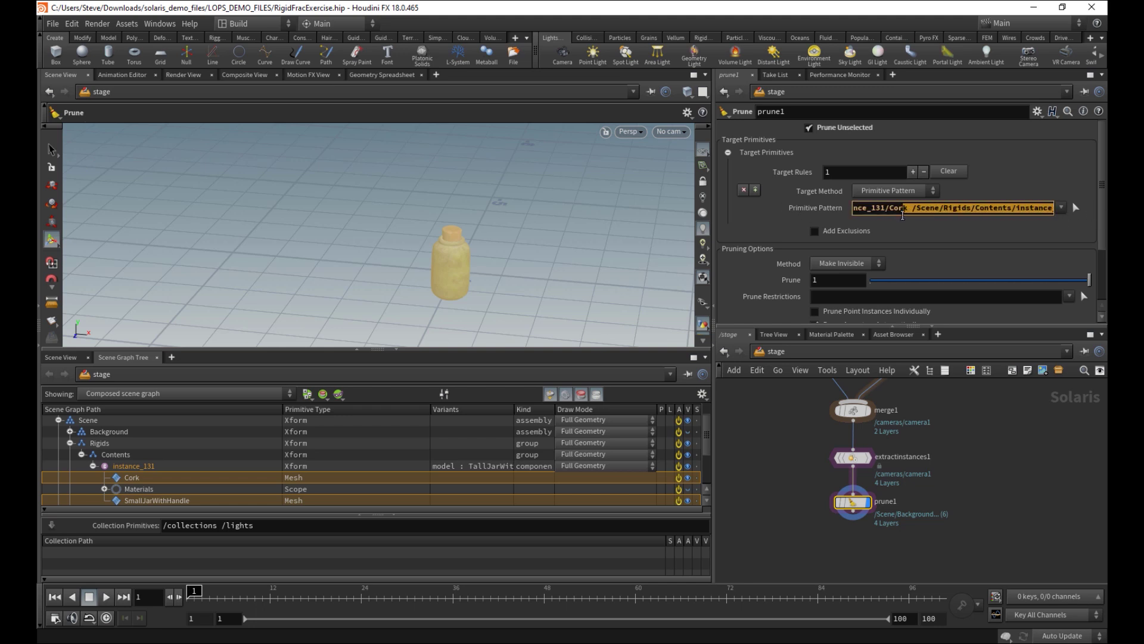
left_click(907, 211)
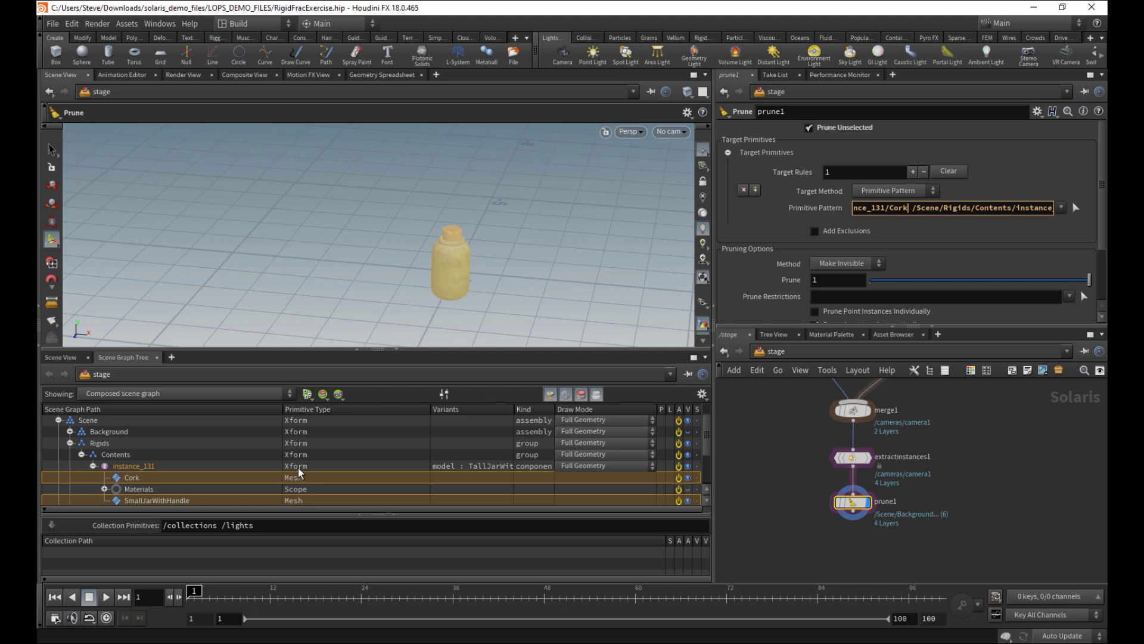
left_click(395, 350)
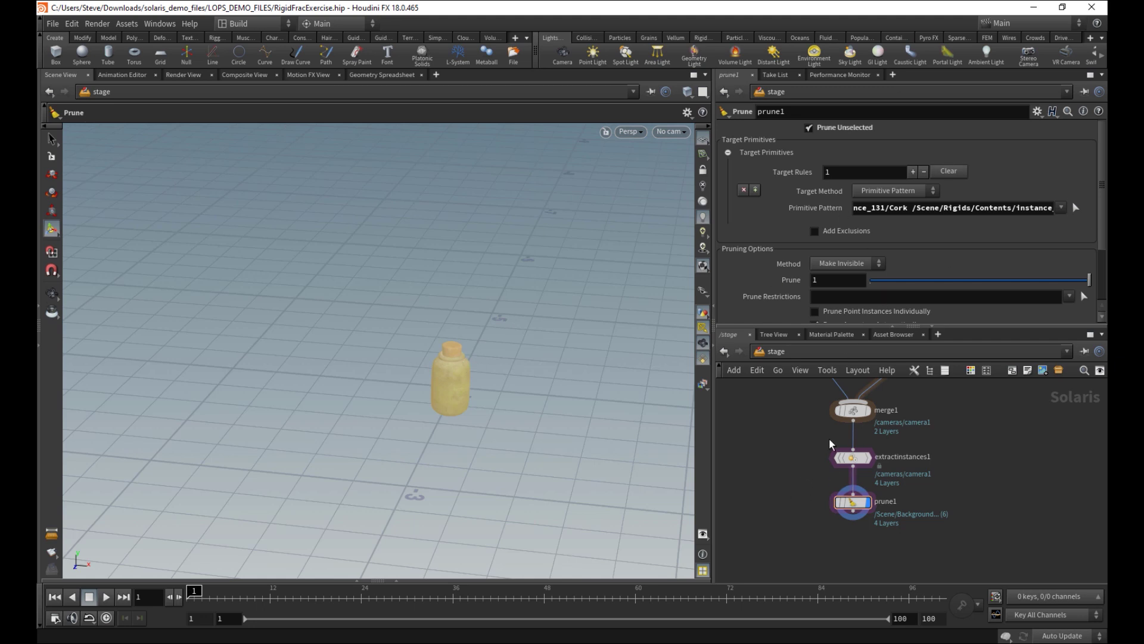
left_click(852, 129)
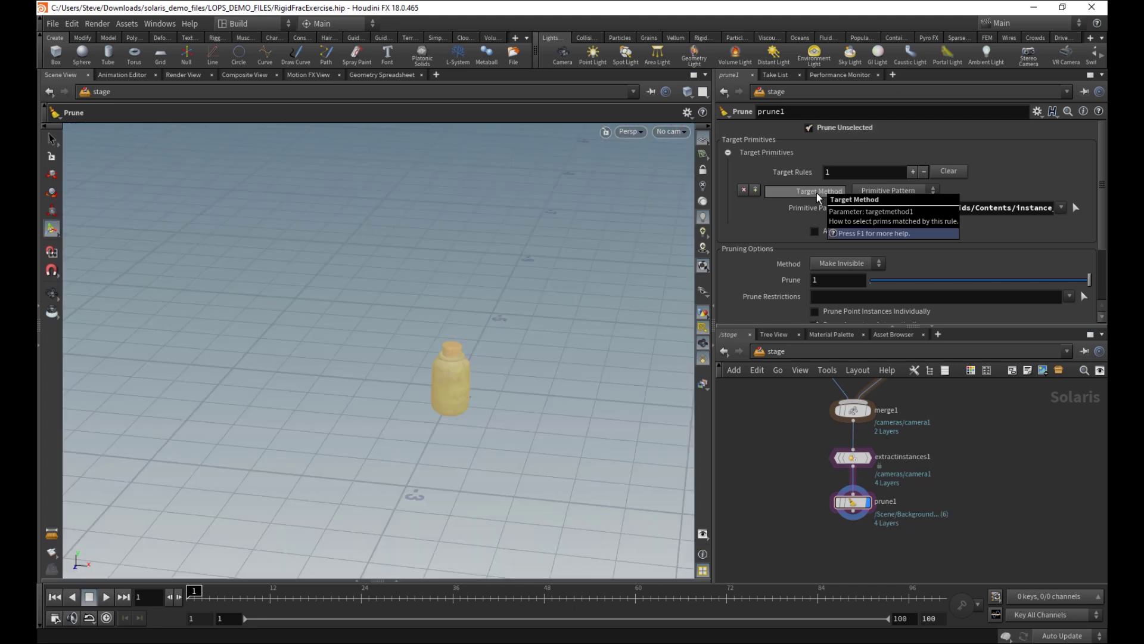
key("ctrl+s")
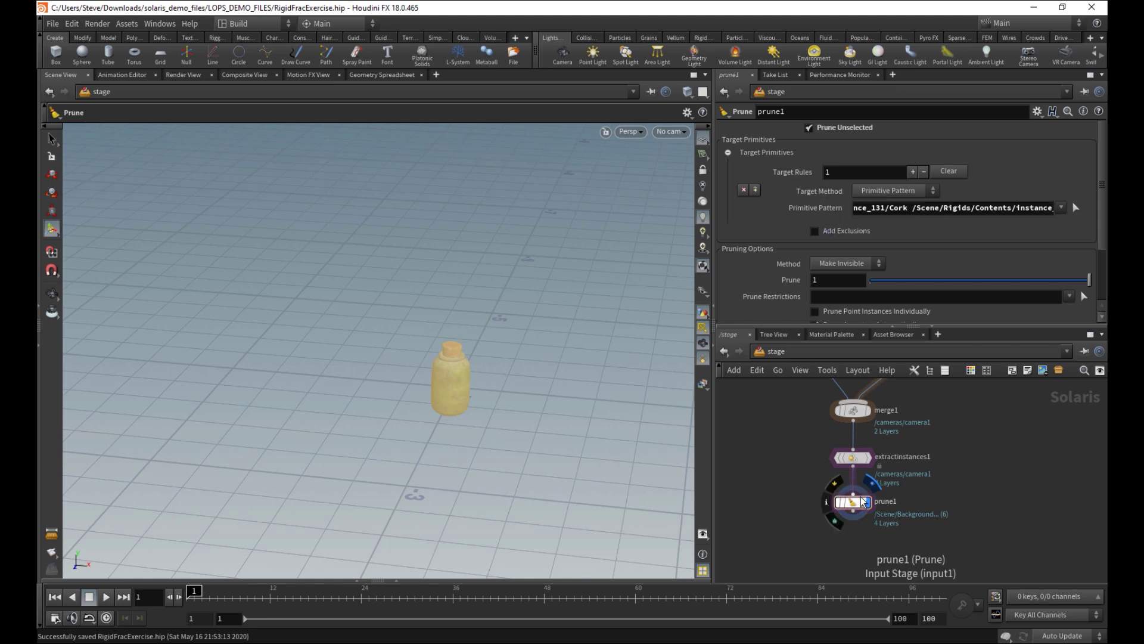
Display the Extract Instances result and examine the extracted jar on its shelf from a closer angle
middle_click_drag(784, 535, 788, 505)
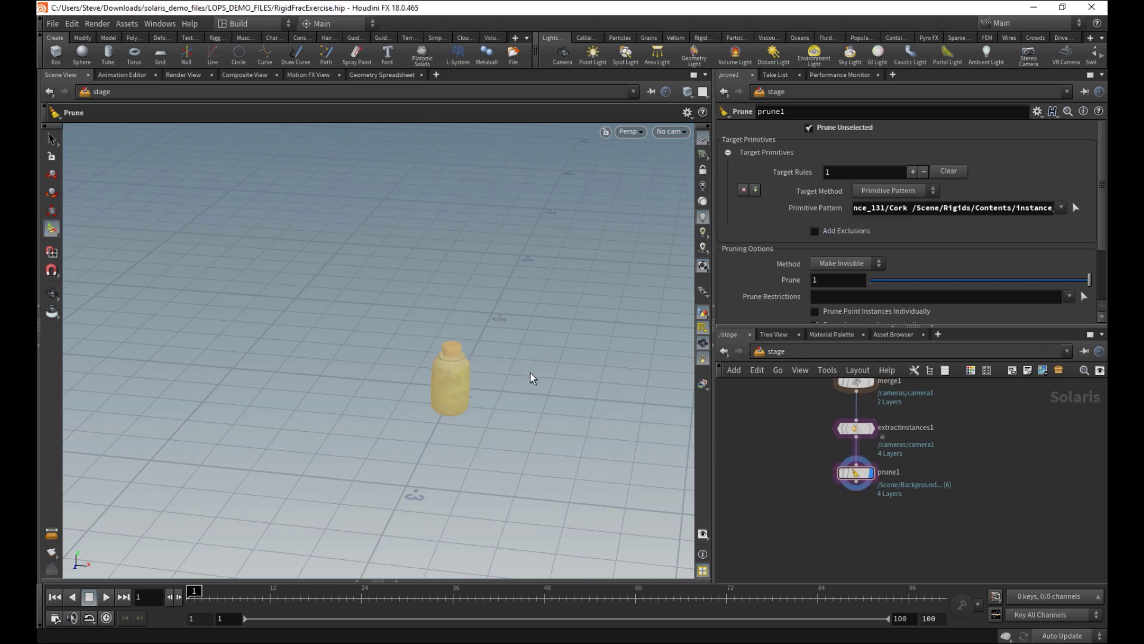
middle_click_drag(927, 454, 921, 502)
left_click(867, 476)
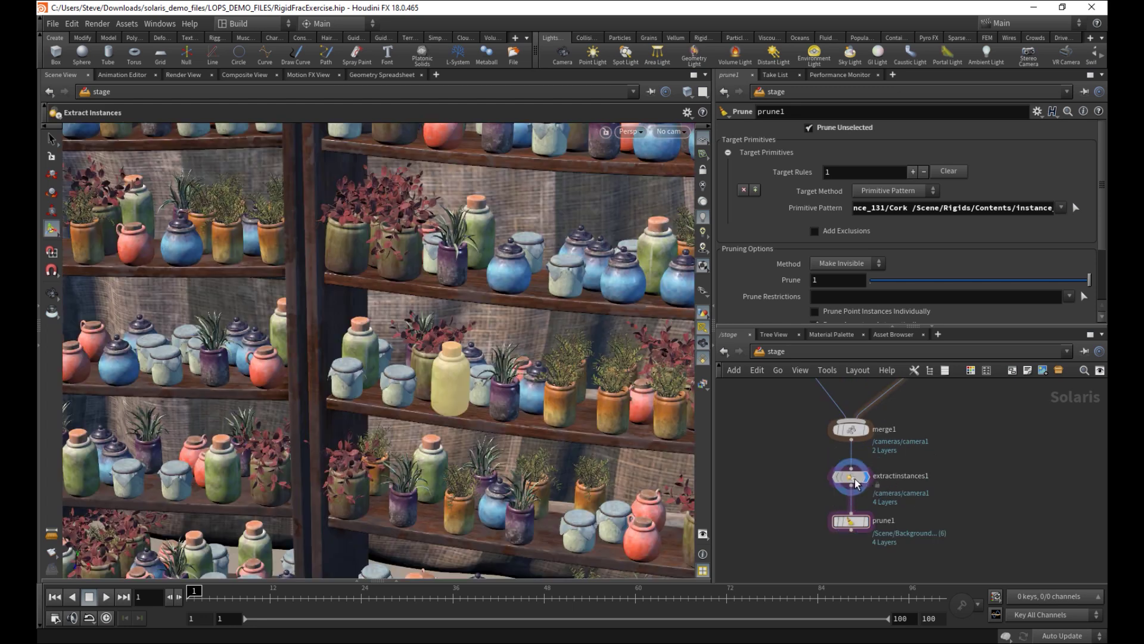
right_click_drag(420, 418, 463, 411, "alt")
left_click_drag(463, 411, 453, 388, "alt")
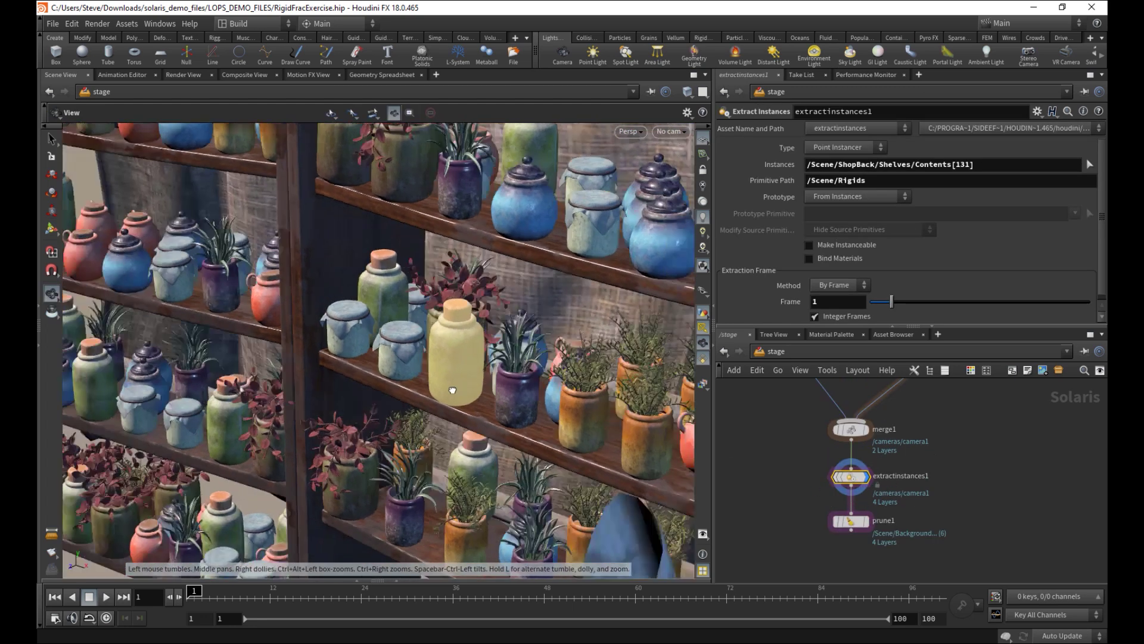
right_click_drag(453, 388, 499, 395, "alt")
left_click_drag(499, 395, 509, 356)
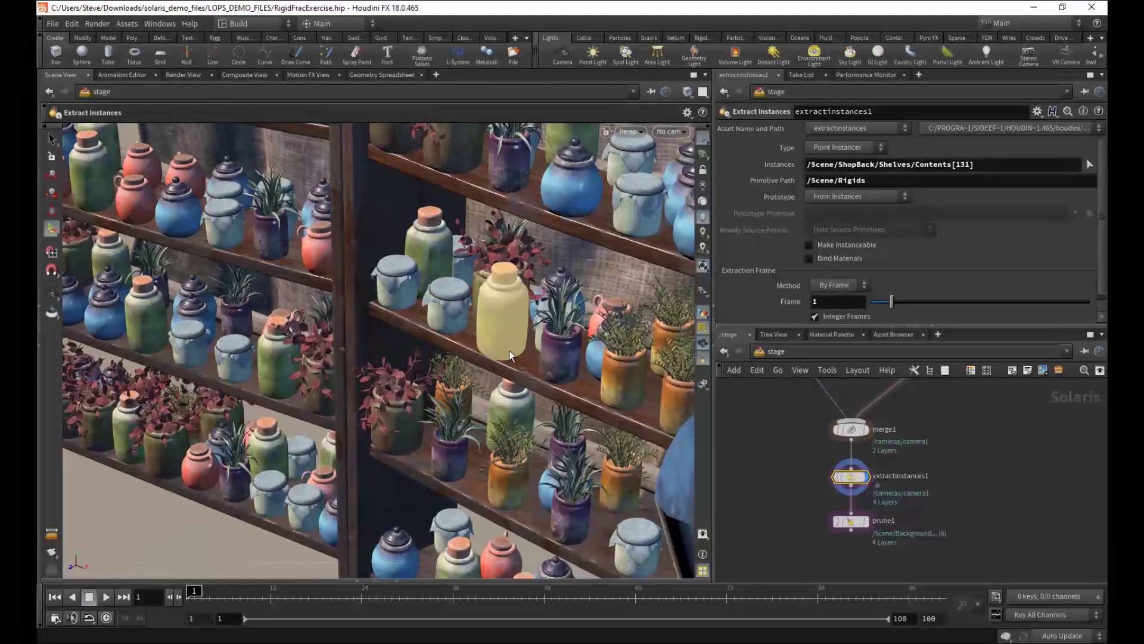
Add a displayed Transform node wired below prune1 and bypass the Prune node
middle_click_drag(849, 571, 854, 544)
key("Tab")
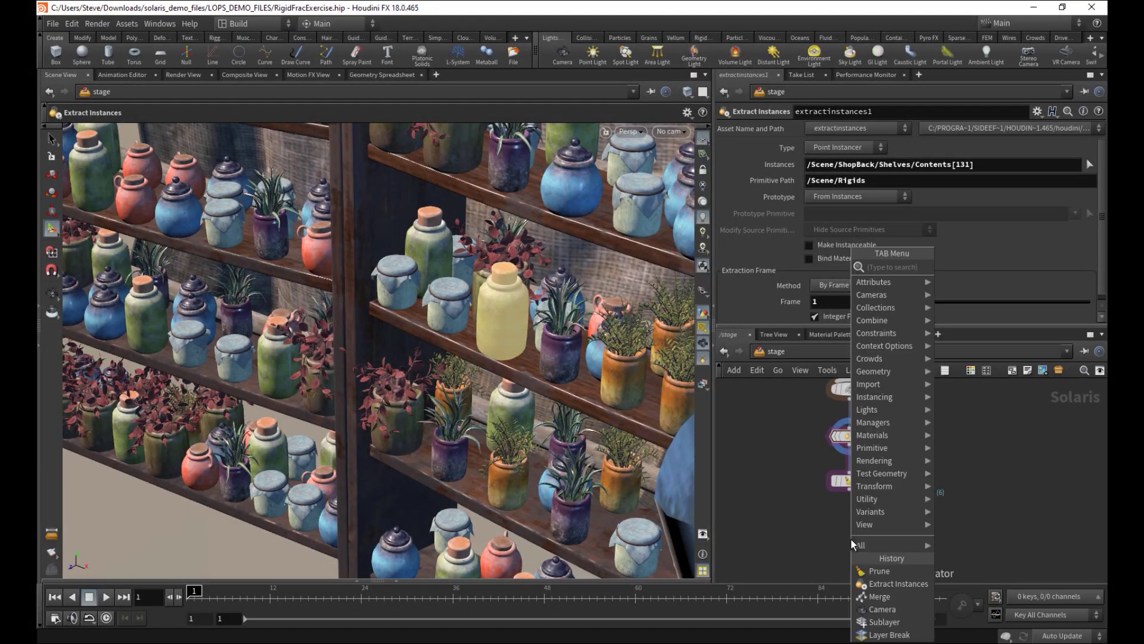
type("tra")
key("Return")
left_click(851, 541)
left_click(852, 539)
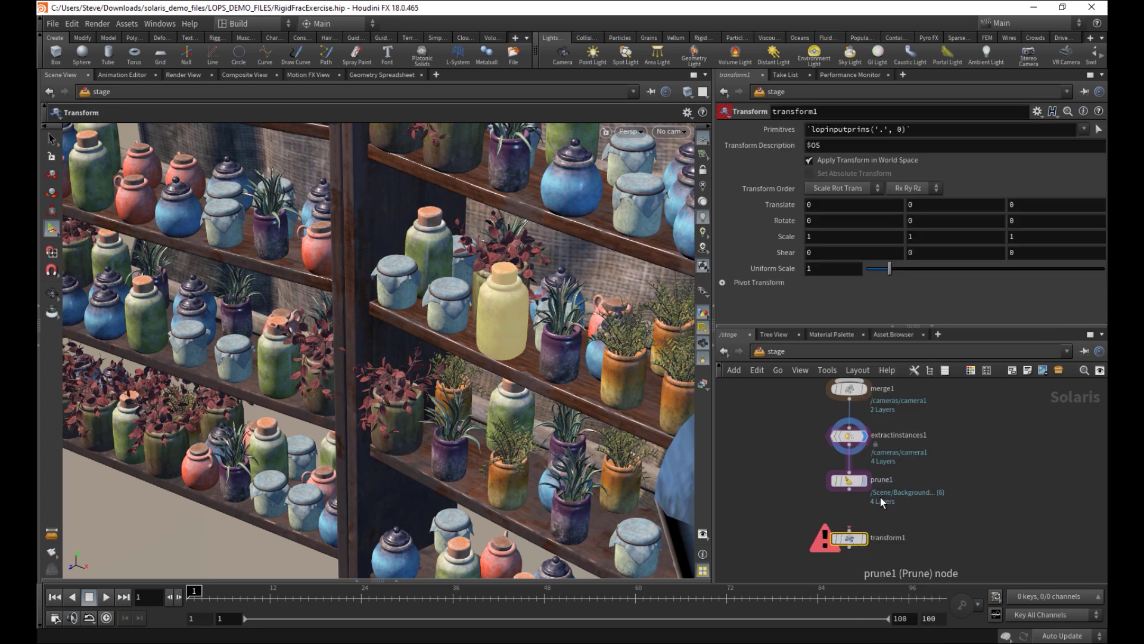
left_click(834, 480)
left_click_drag(852, 497, 852, 522)
left_click(865, 538)
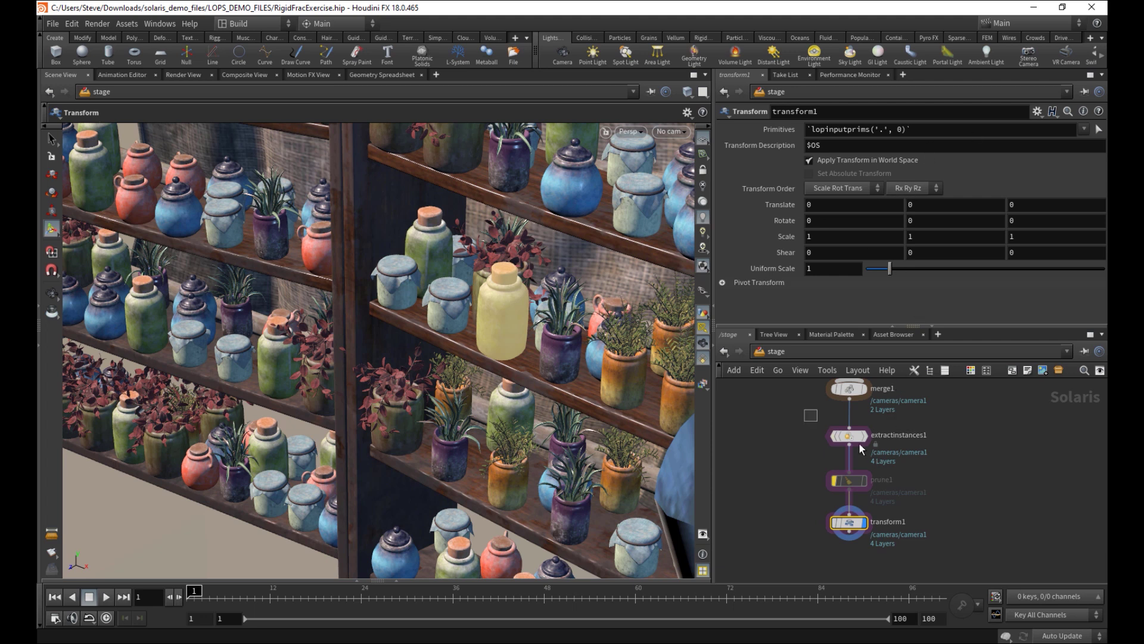
Link the Transform's Primitives to prune1's Primitive Pattern with a pasted relative reference and show its evaluated paths
left_click(852, 481)
right_click(822, 208)
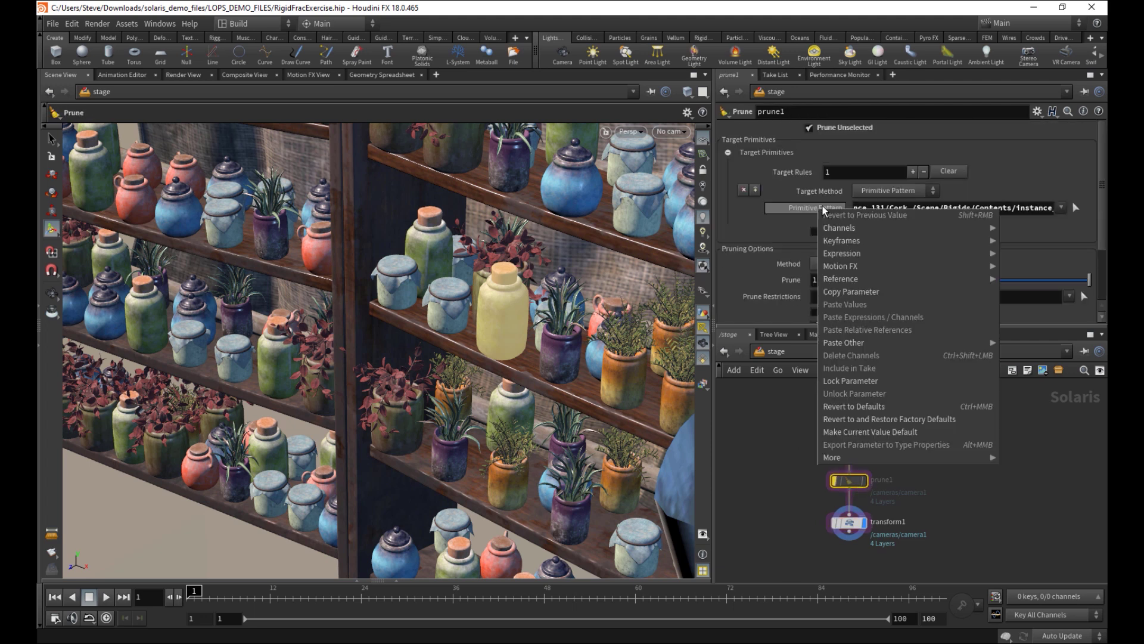
left_click(849, 292)
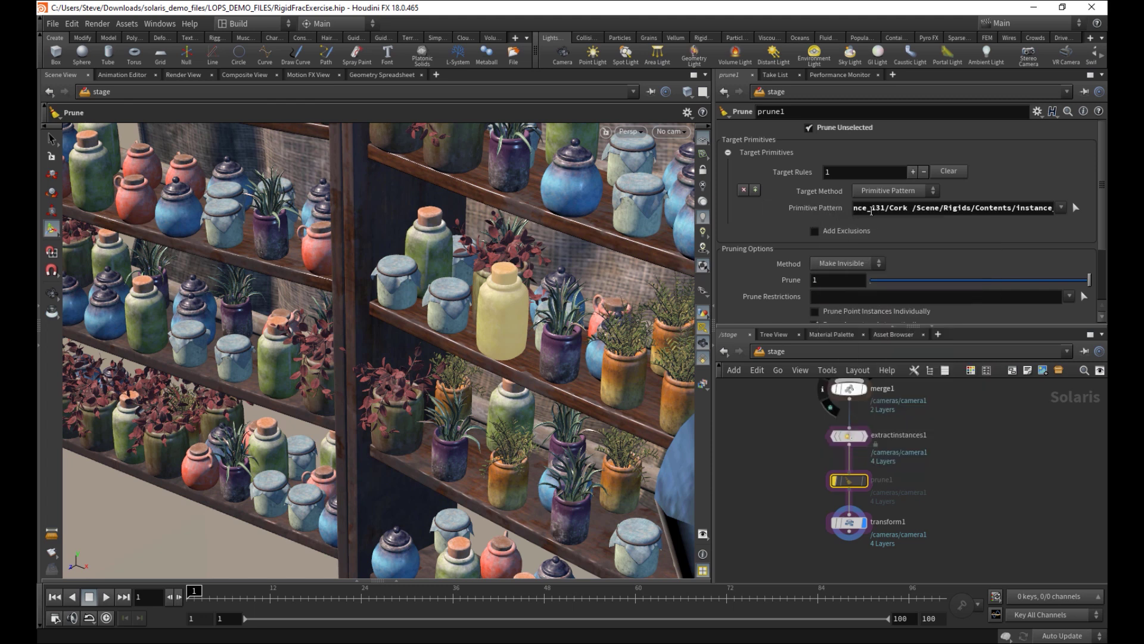
left_click(849, 522)
right_click(785, 131)
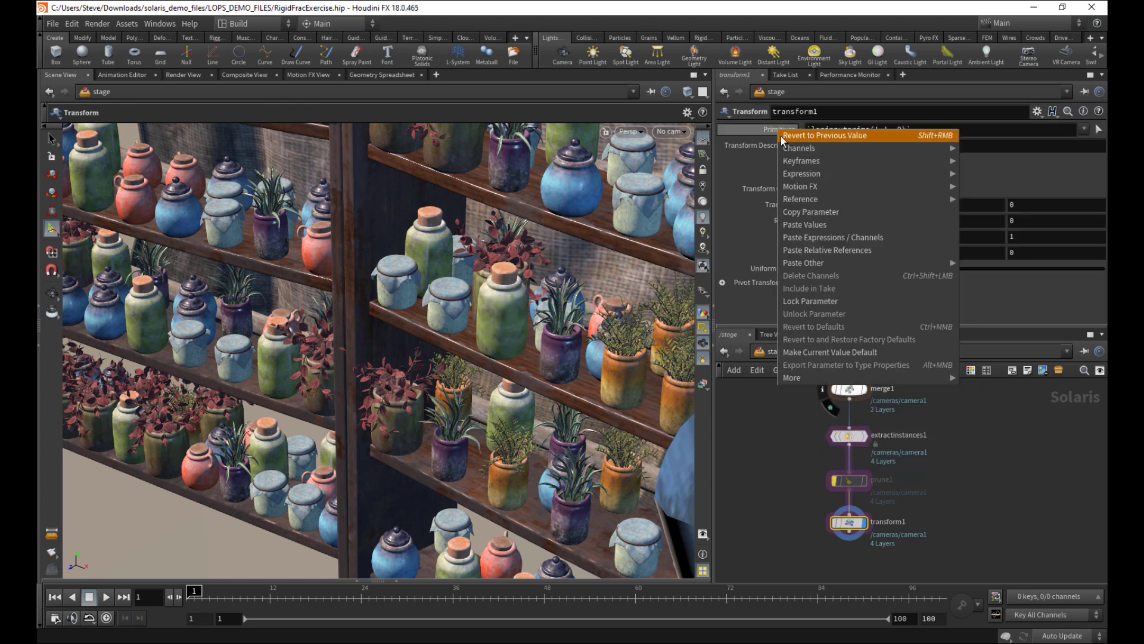
left_click(825, 249)
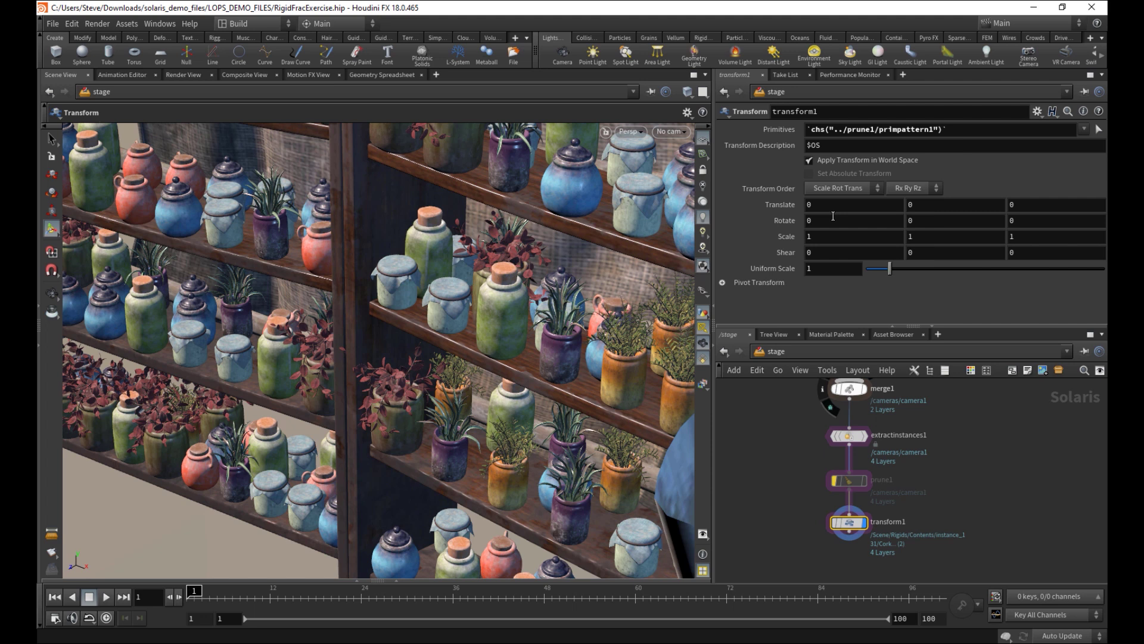
left_click(781, 129)
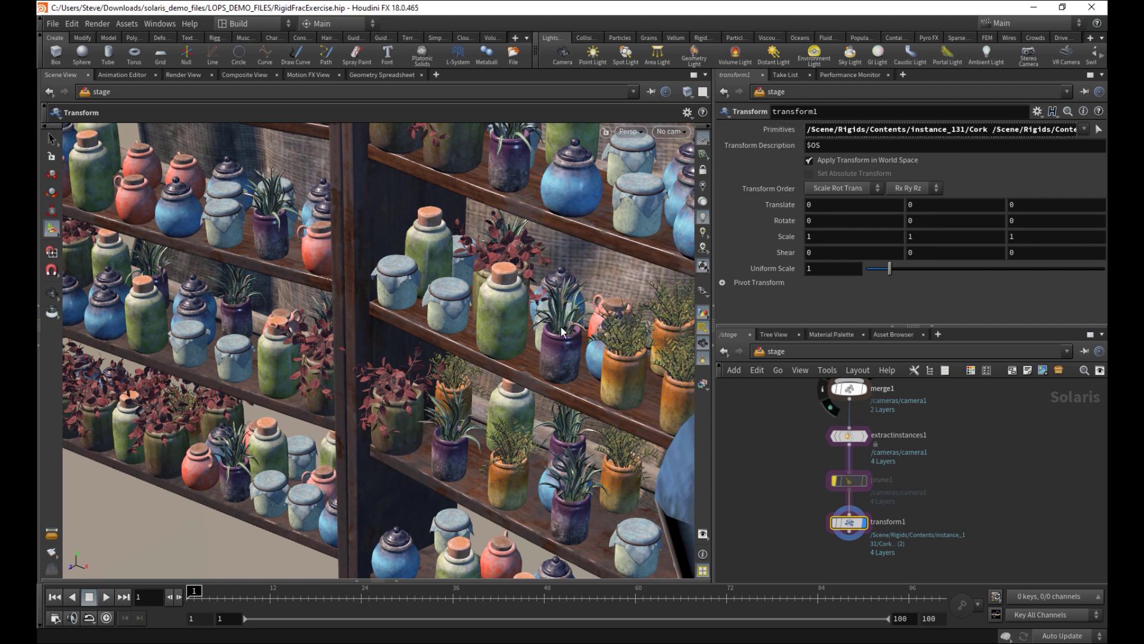
Set the Transform's Z translation to 0.04 so the jar moves toward the front of its shelf
middle_click_drag(1025, 203, 1043, 233)
left_click(1035, 206)
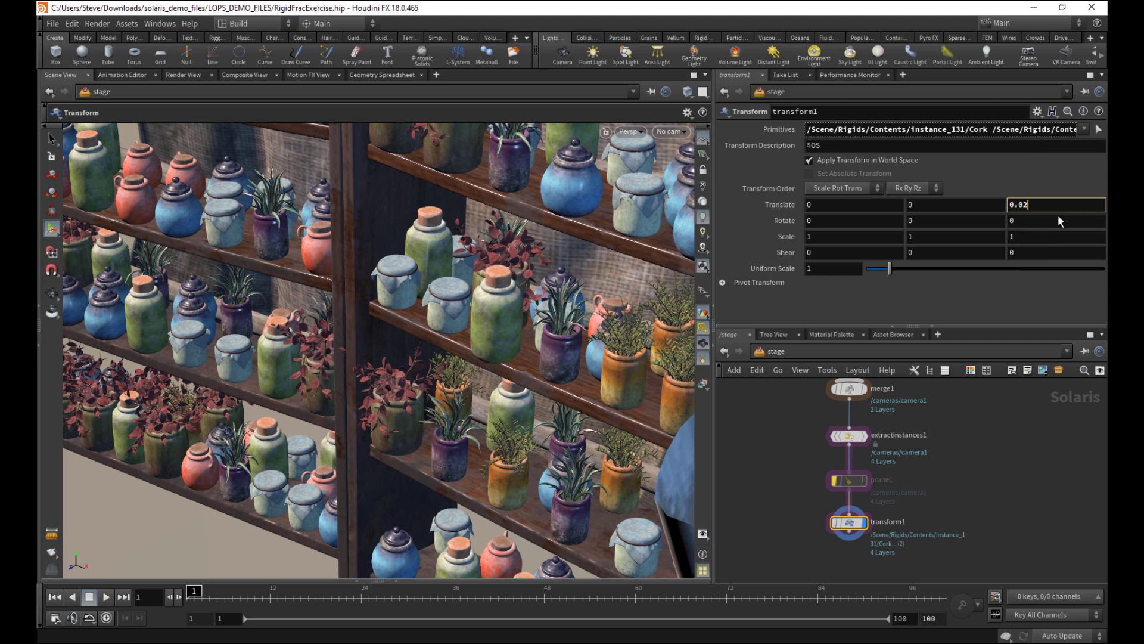
key("BackSpace")
type("4")
key("Return")
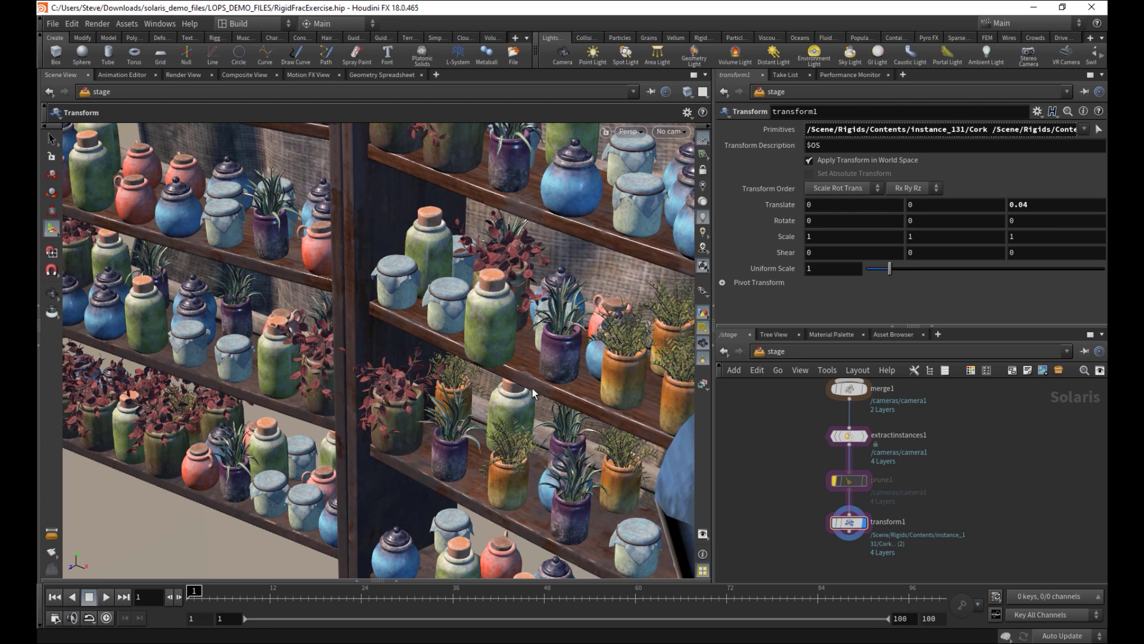
left_click_drag(496, 334, 614, 378, "alt")
key("t")
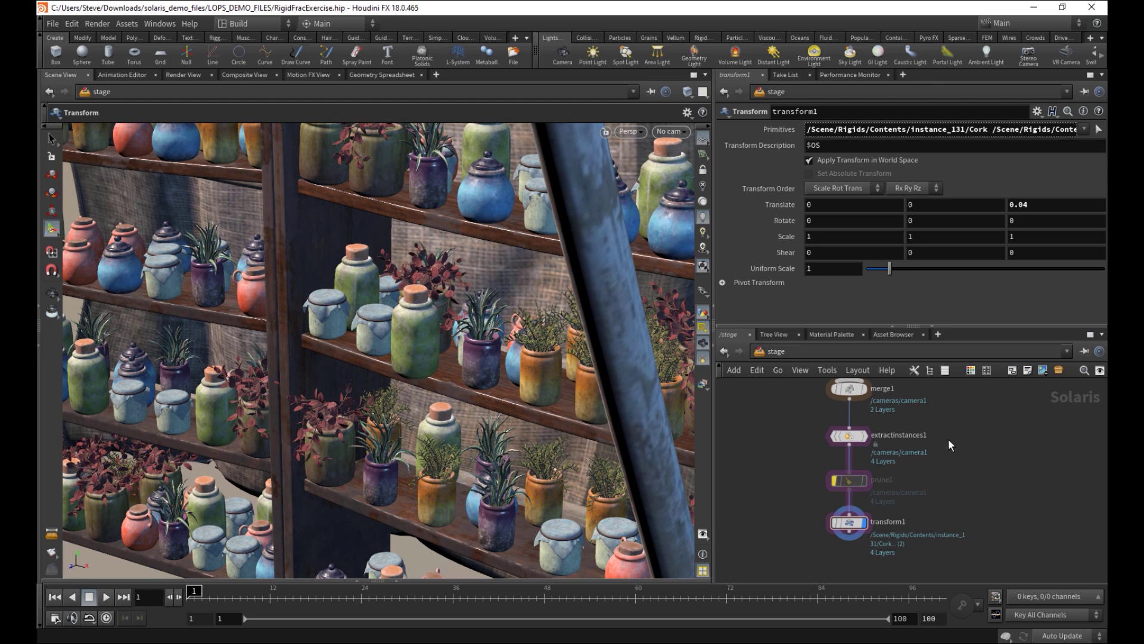
Add a Null wired below transform1 and name it RIGID_UNFRACTURED
key("Tab")
type("null")
key("Return")
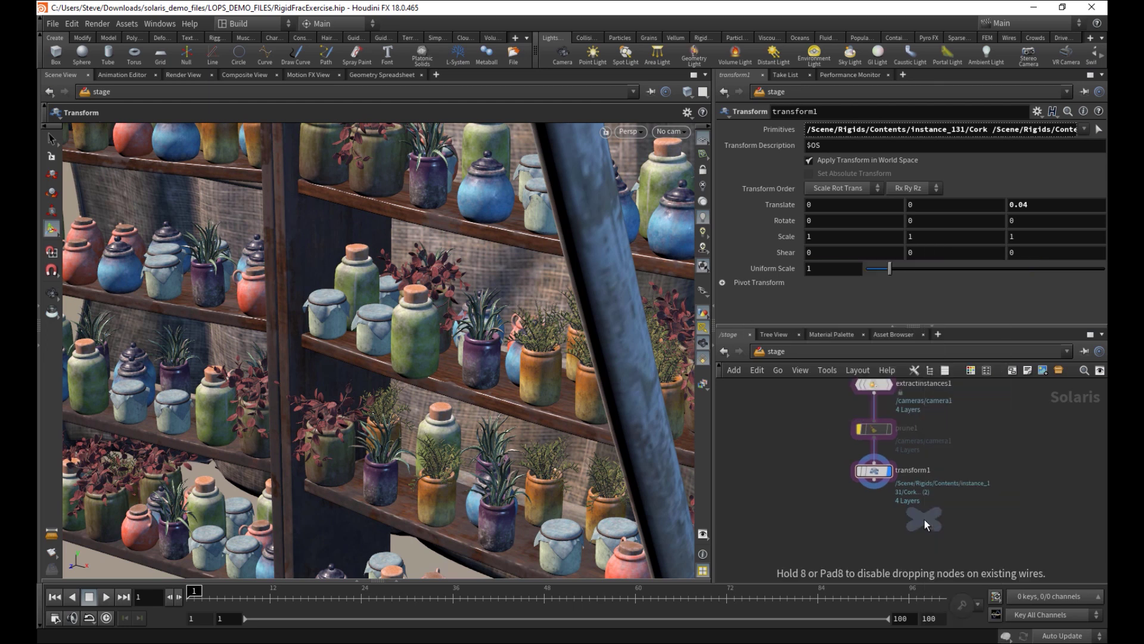
left_click(924, 520)
left_click_drag(875, 480, 825, 511)
left_click(902, 515)
type("RI")
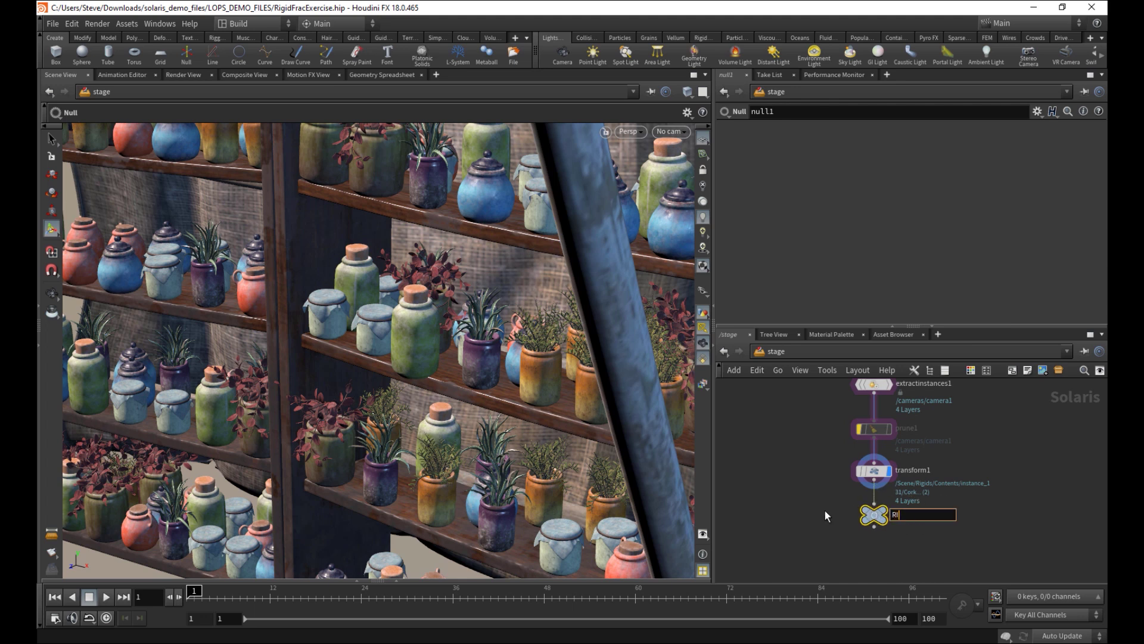
type("GID_UNFRACTURED")
key("Return")
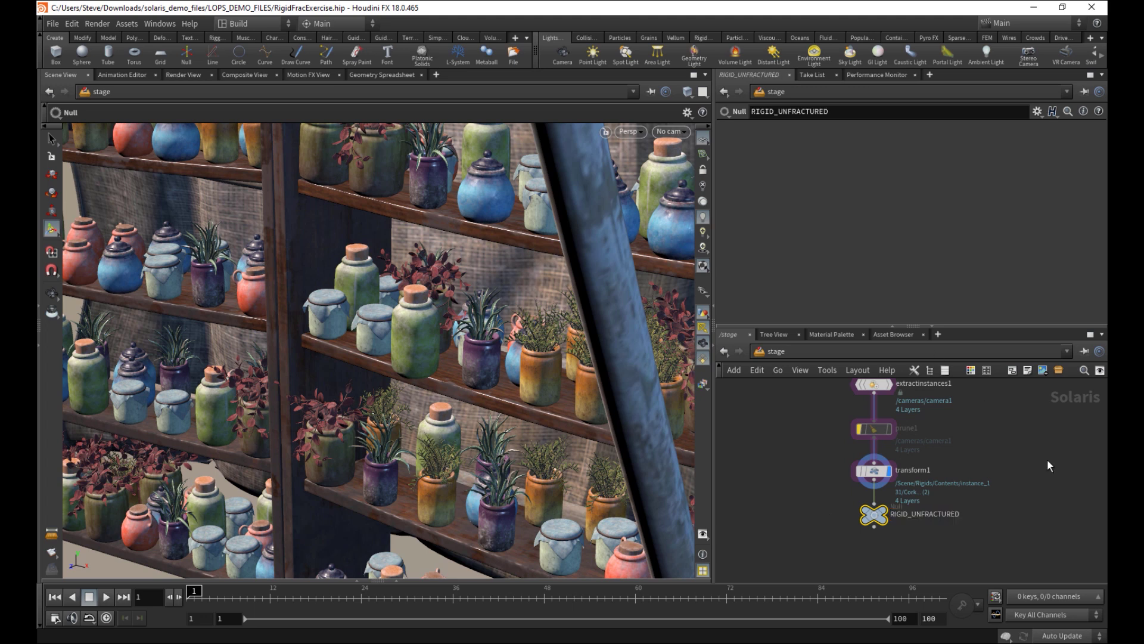
Add a second Prune node branching from extractinstances1 and display its result
middle_click_drag(1064, 479, 1033, 514)
left_click(1033, 514)
key("Tab")
type("pru")
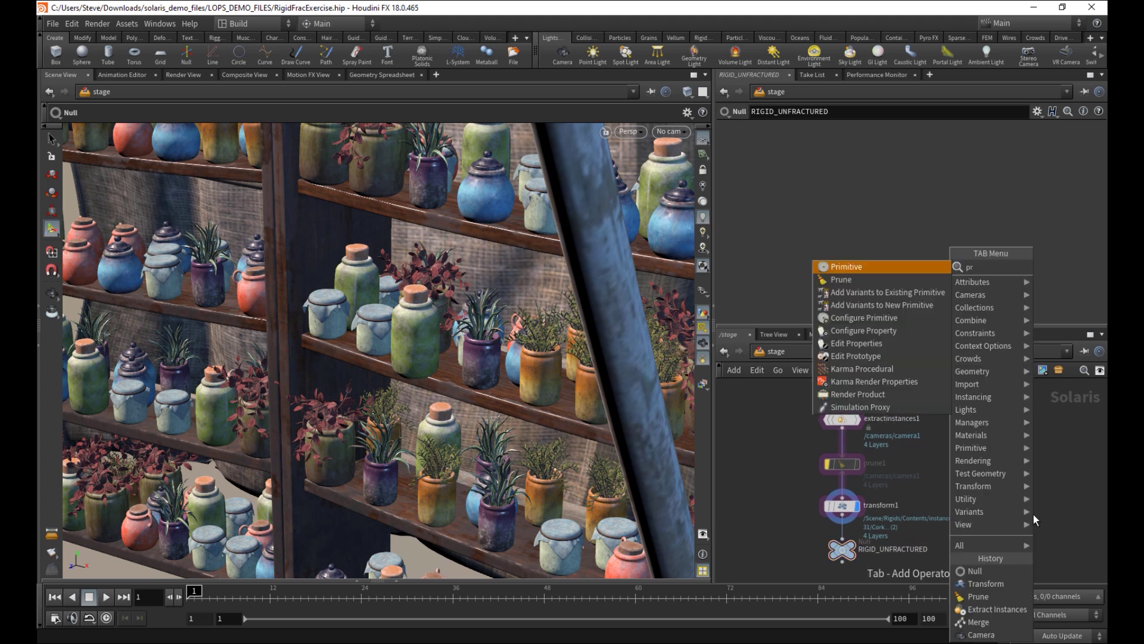
key("Return")
left_click(1033, 513)
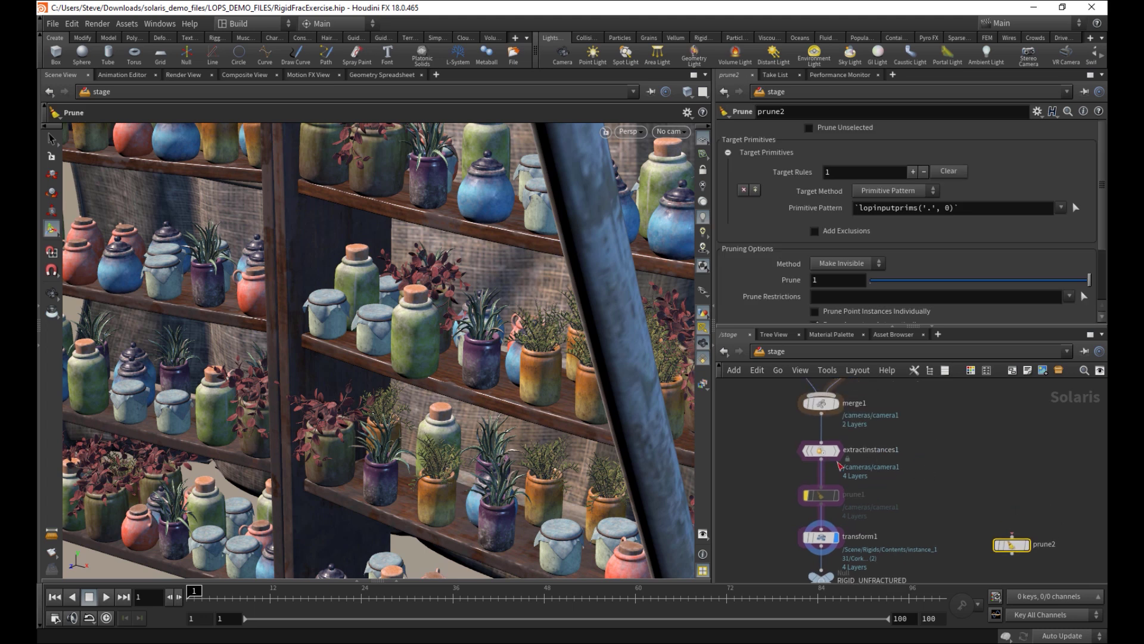
left_click_drag(821, 460, 1012, 491)
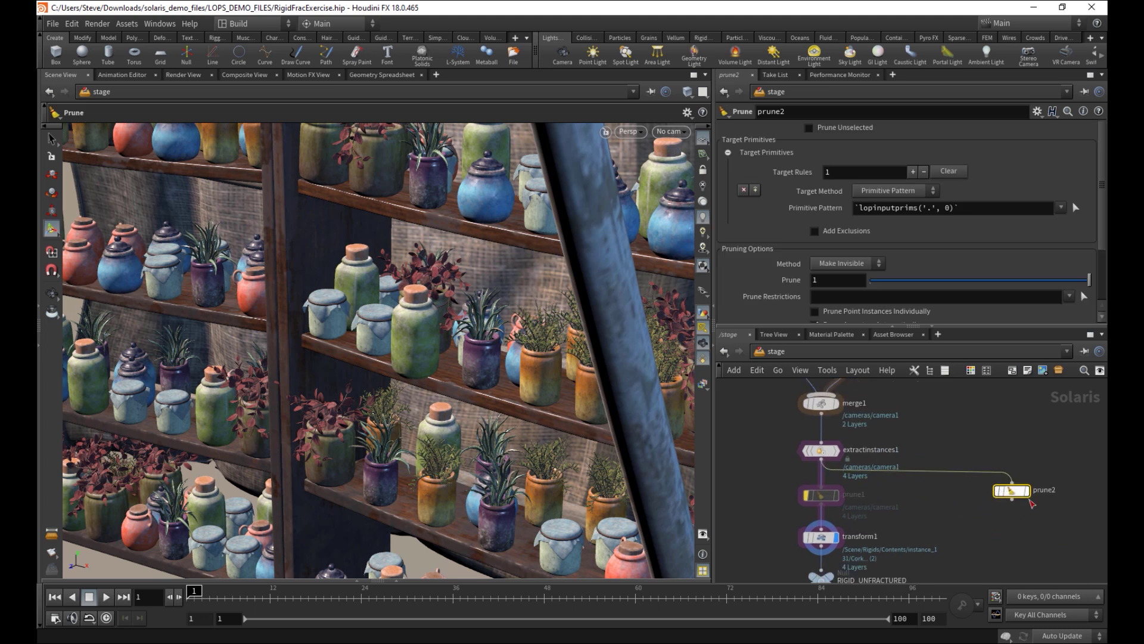
left_click(1026, 492)
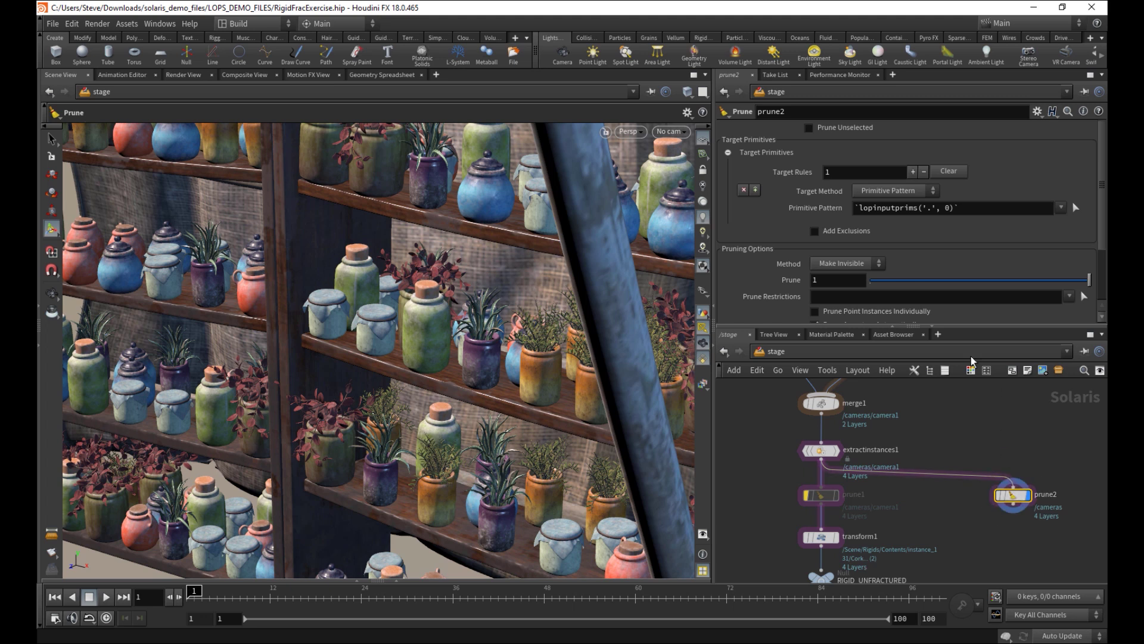
Set prune2's Primitive Pattern to /Scene/ShopBack/Shelves/RightShelf by picking the shelf in the scene, and enable Prune Unselected
left_click(1076, 207)
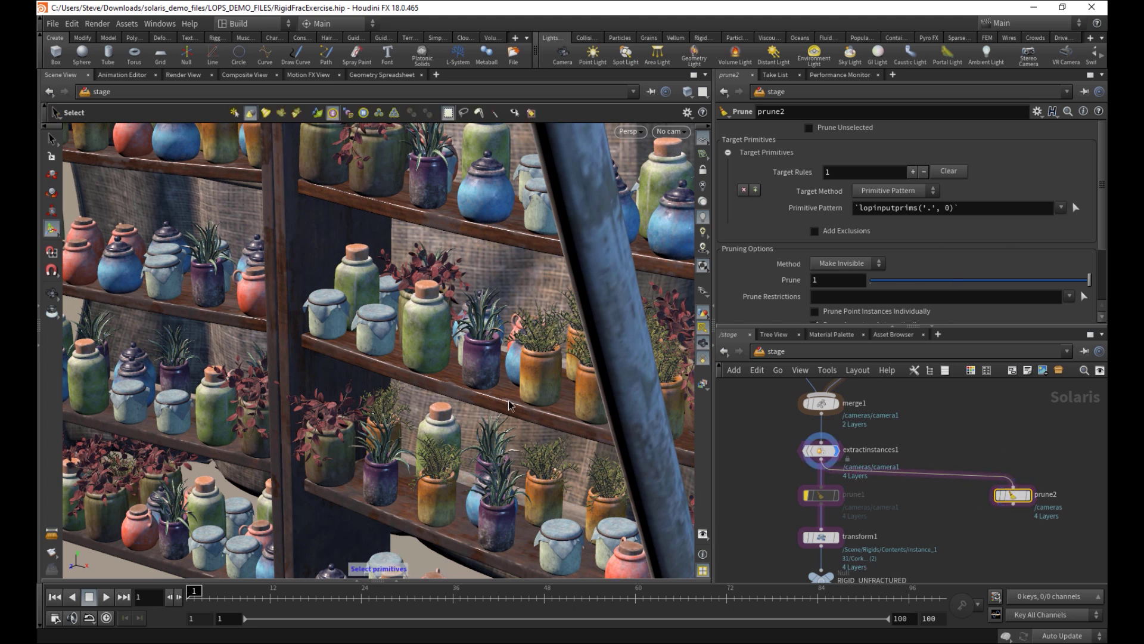
key("Escape")
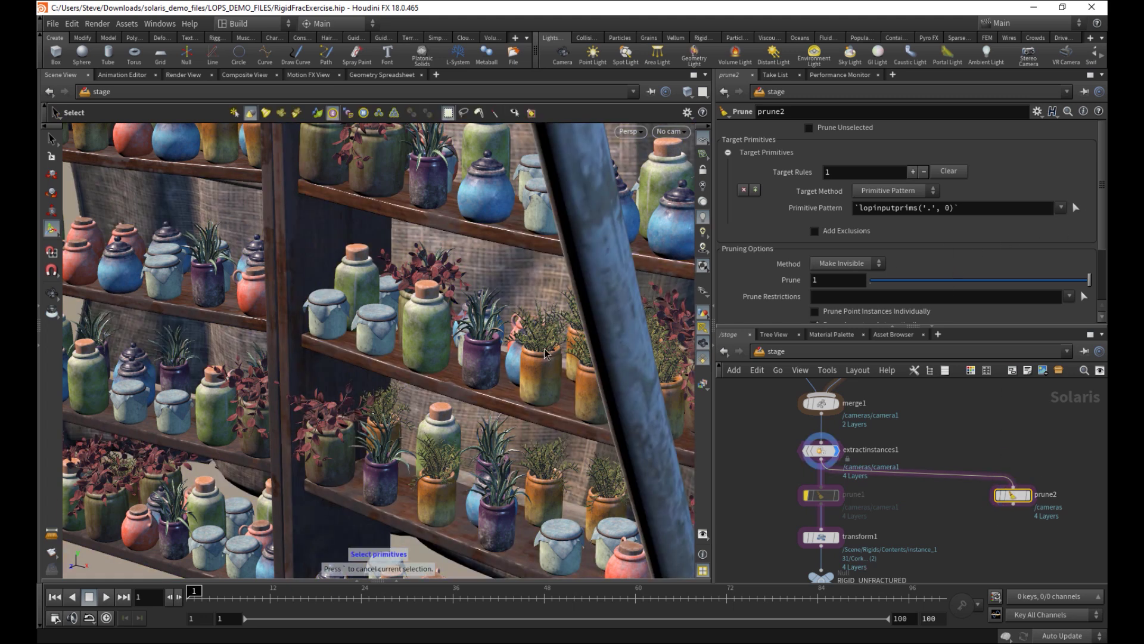
left_click(1076, 208)
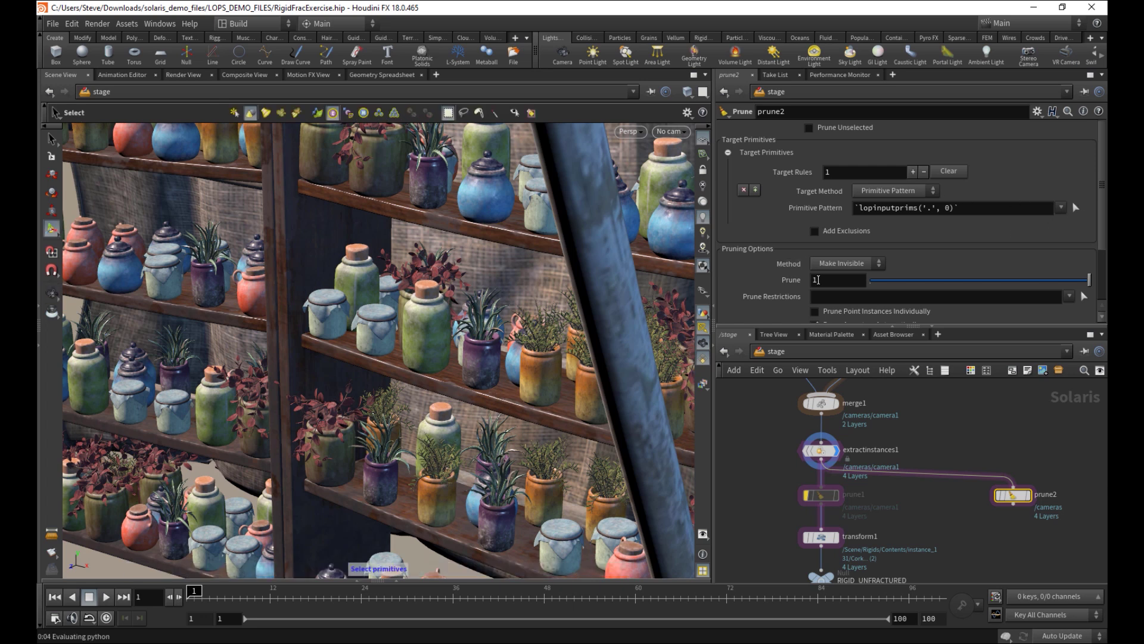
right_click_drag(500, 406, 422, 409, "alt")
left_click_drag(422, 409, 524, 342, "alt")
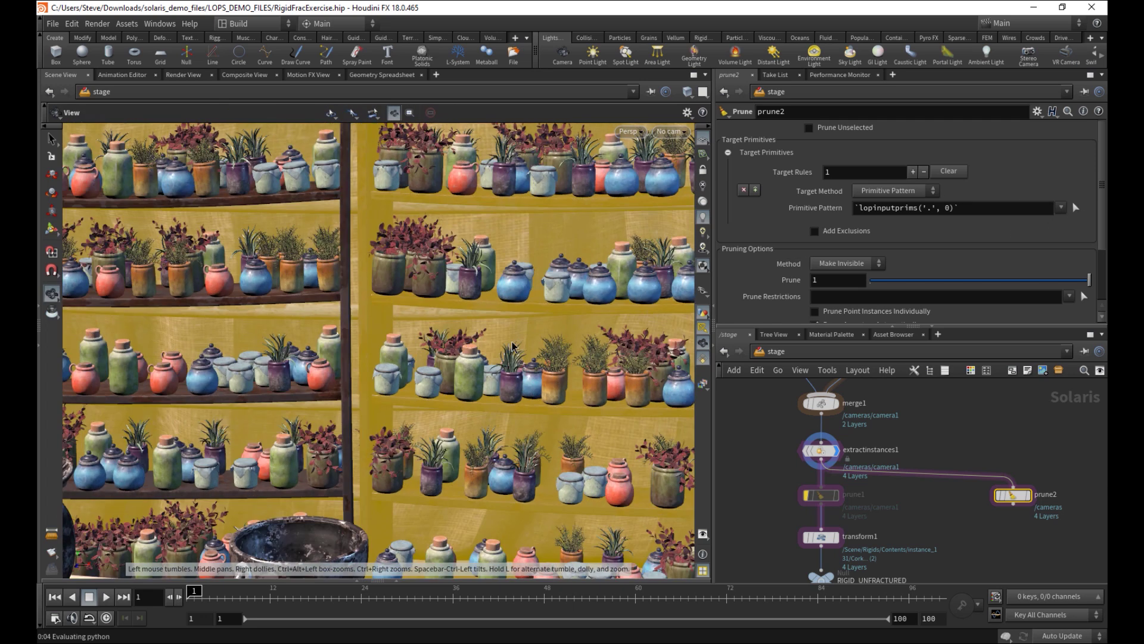
left_click(525, 345)
key("Return")
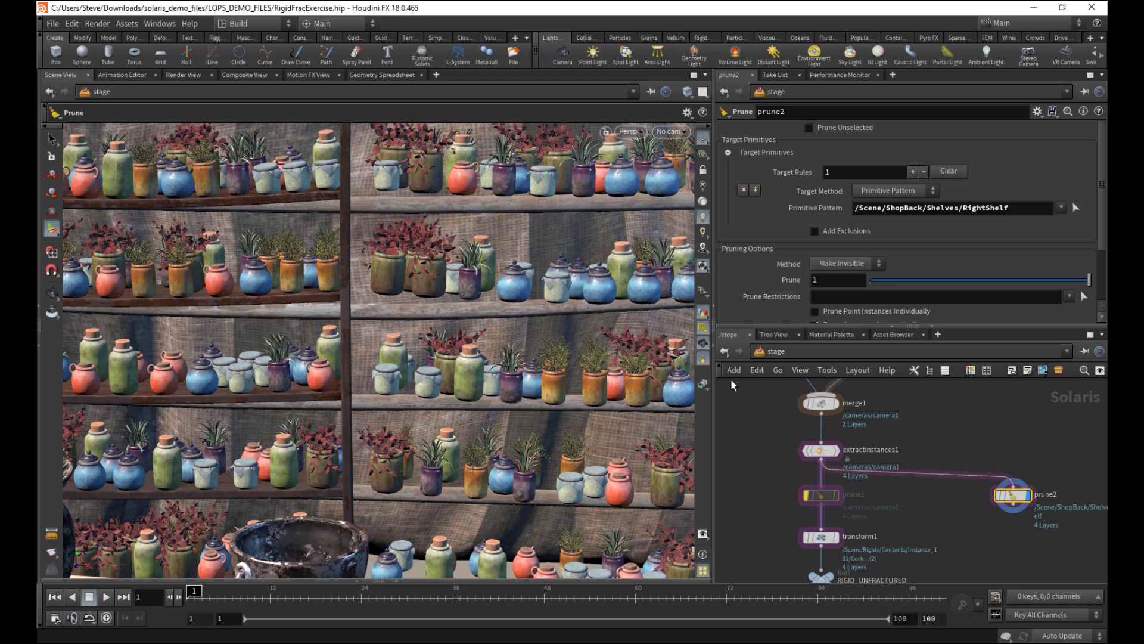
left_click(864, 129)
Add a Null named COLLIDER wired below prune2, and save the scene
middle_click_drag(978, 572, 941, 535)
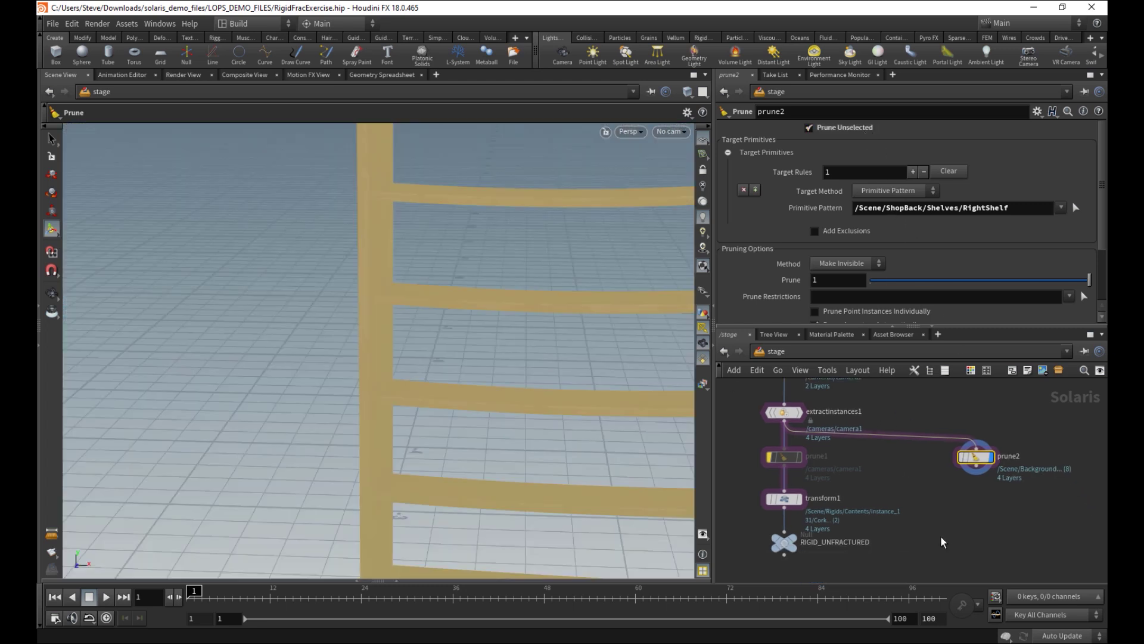
key("Tab")
type("nu")
key("Return")
left_click(980, 543)
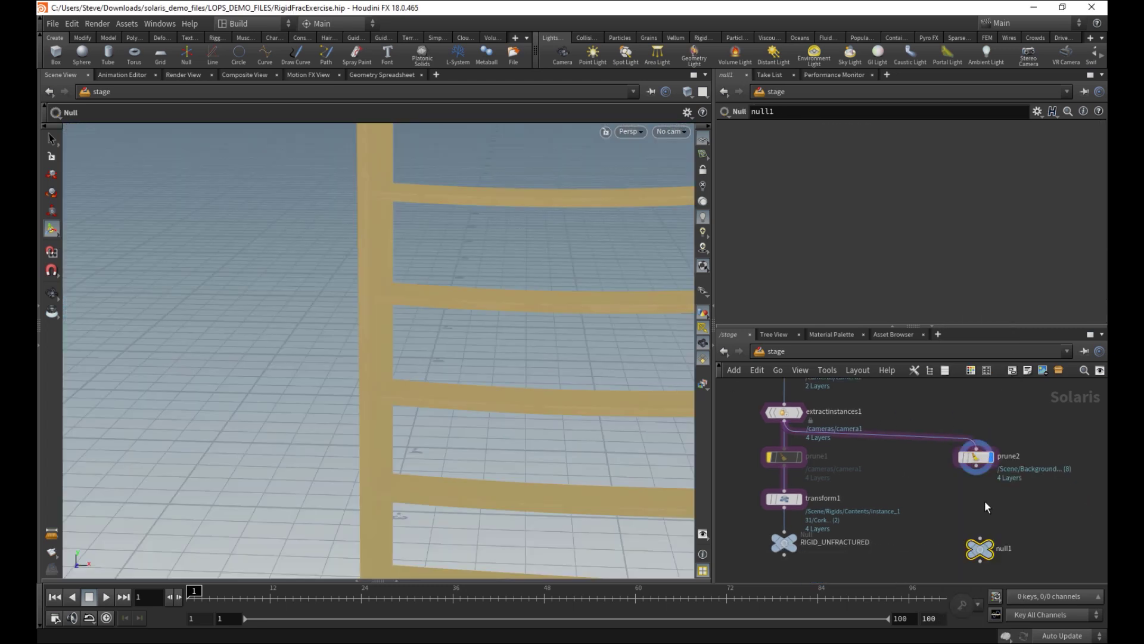
double_click(1003, 547)
type("C")
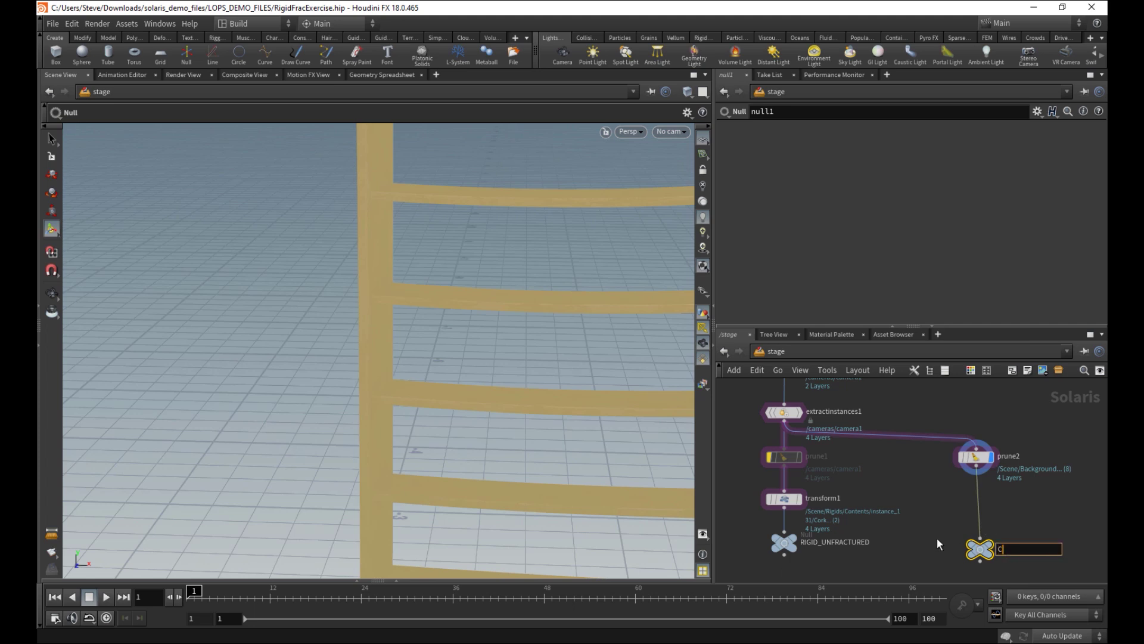
type("OLLIDER")
key("Return")
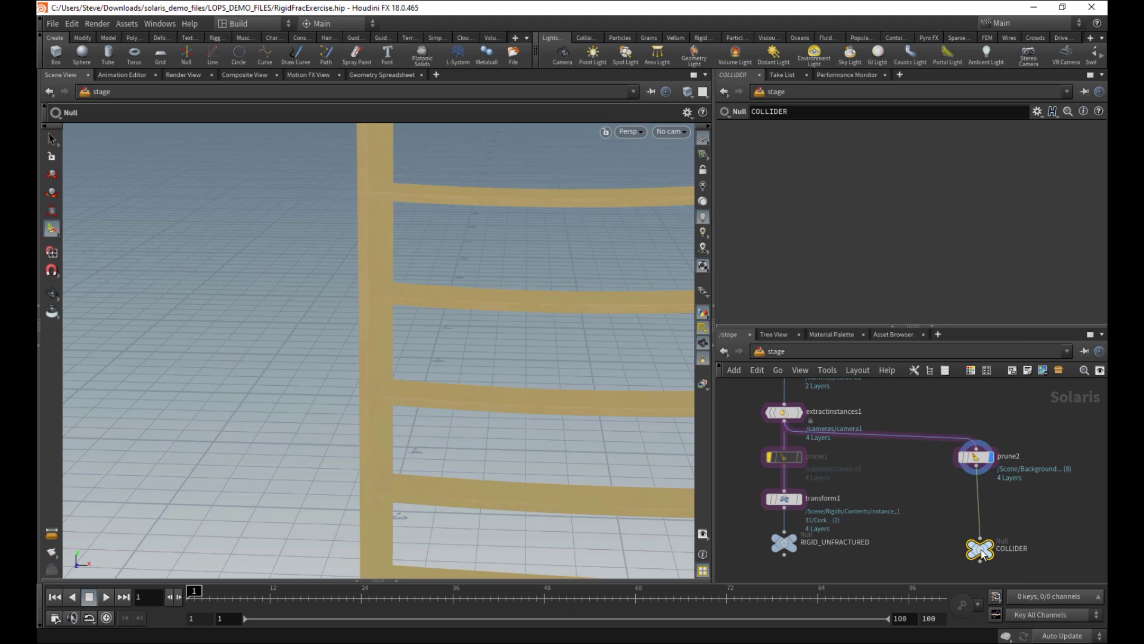
left_click_drag(981, 553, 973, 547)
middle_click_drag(910, 527, 936, 493)
key("ctrl+s")
Re-enable the bypassed prune1 and compare the RIGID_UNFRACTURED and COLLIDER outputs, leaving RIGID_UNFRACTURED displayed
left_click(824, 503)
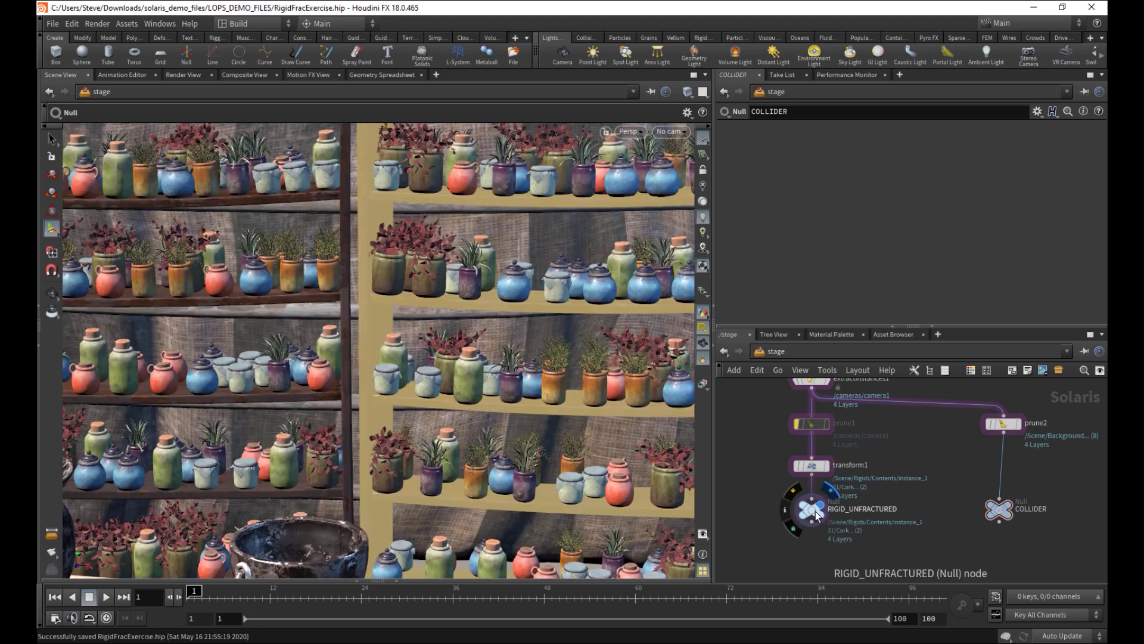
left_click(797, 426)
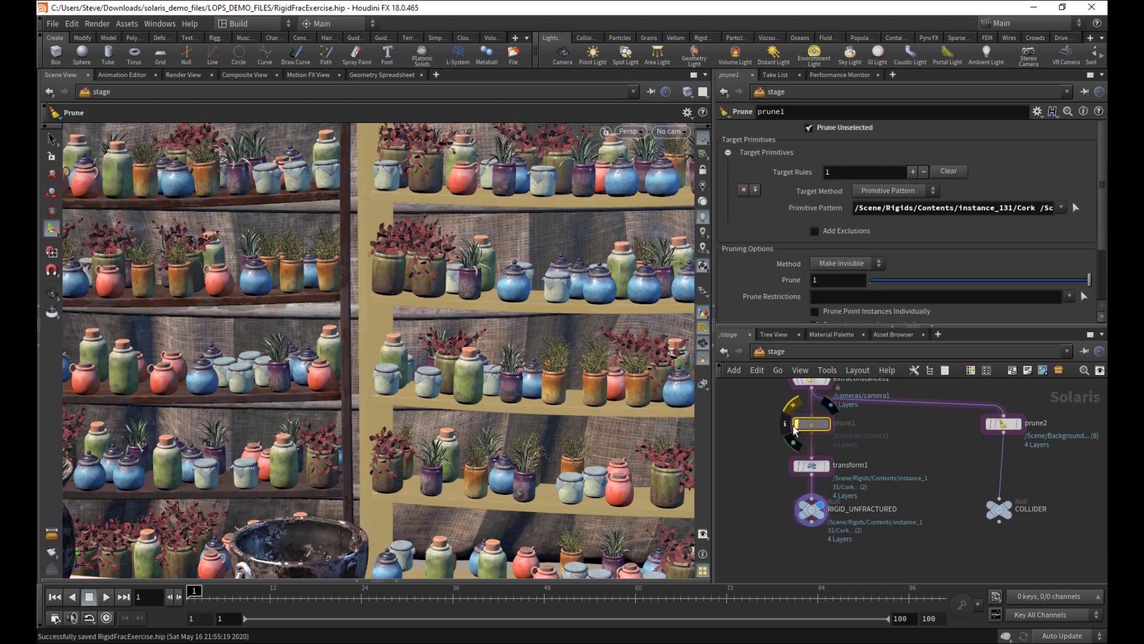
left_click(794, 427)
left_click_drag(768, 493, 839, 533)
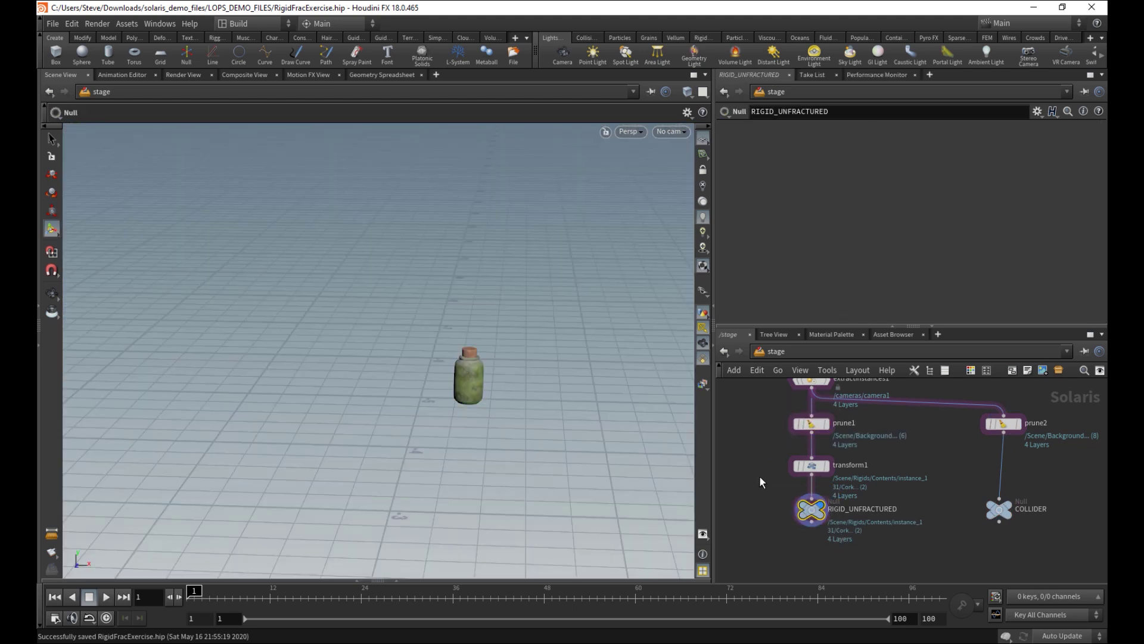
left_click(1007, 507)
left_click(826, 509)
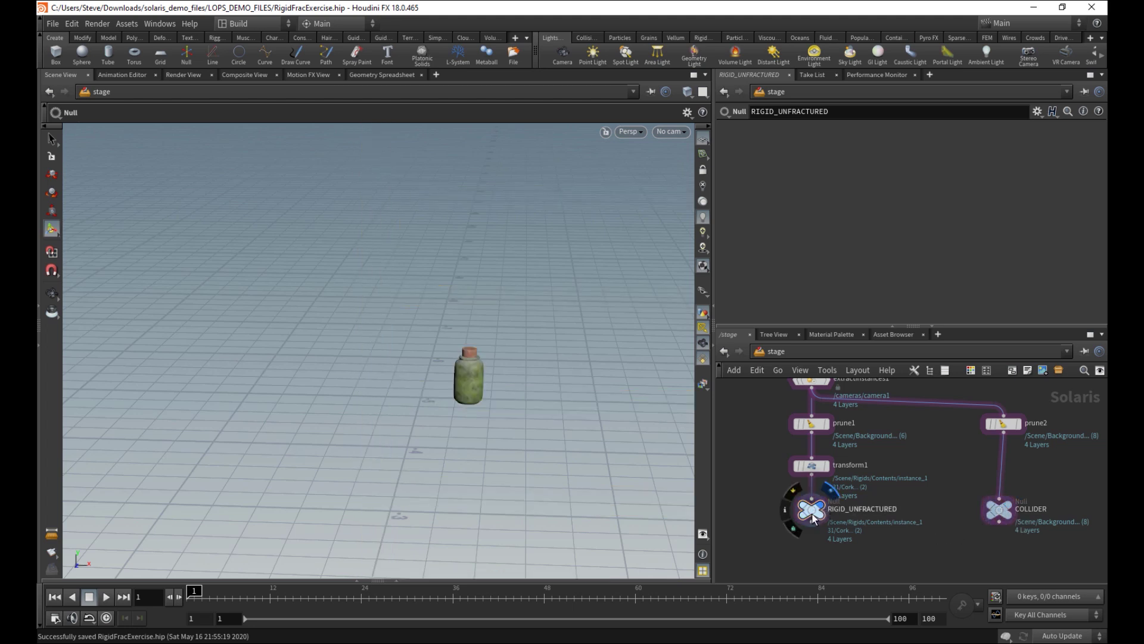
Add a SOP Modify node wired below RIGID_UNFRACTURED and display it
middle_click_drag(813, 514, 817, 513)
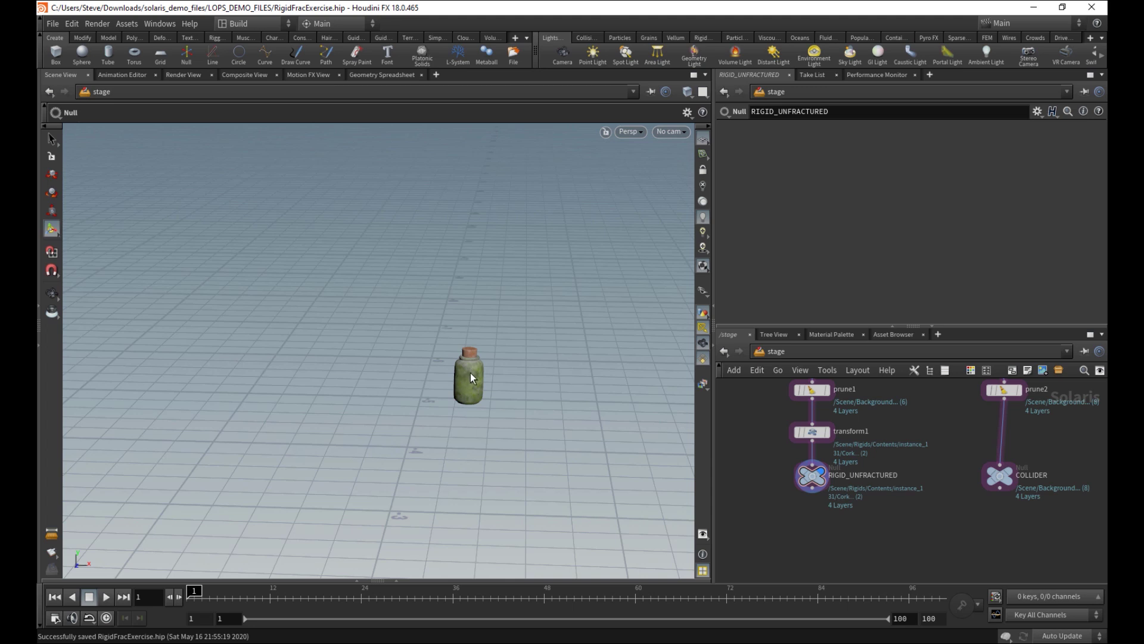
key("Tab")
type("sop")
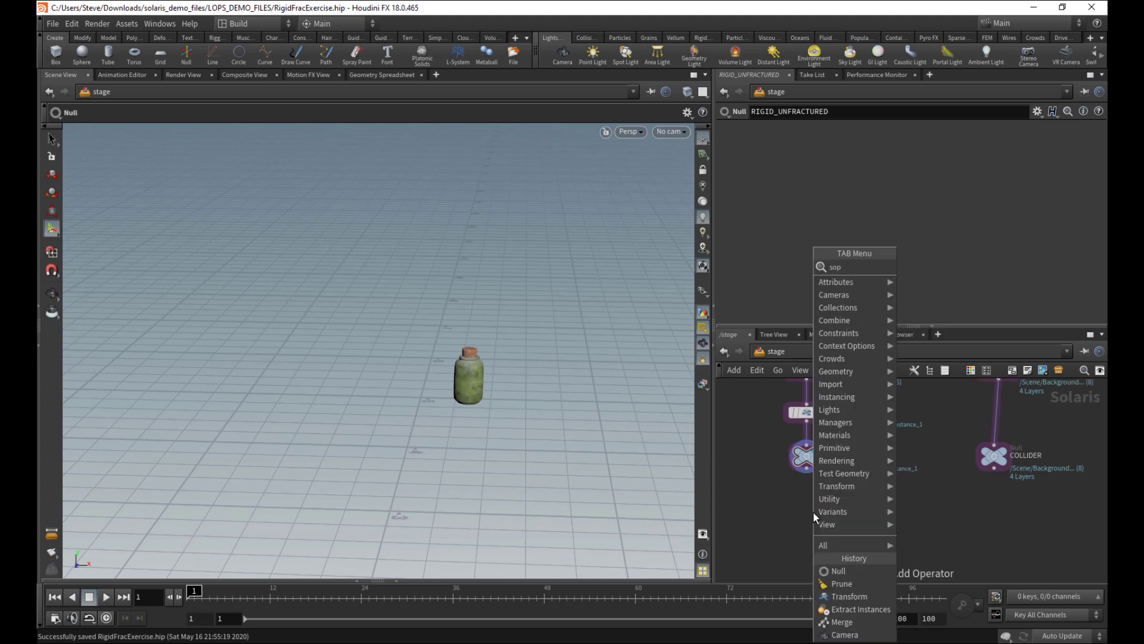
key("Down")
key("Down")
key("Return")
left_click(813, 512)
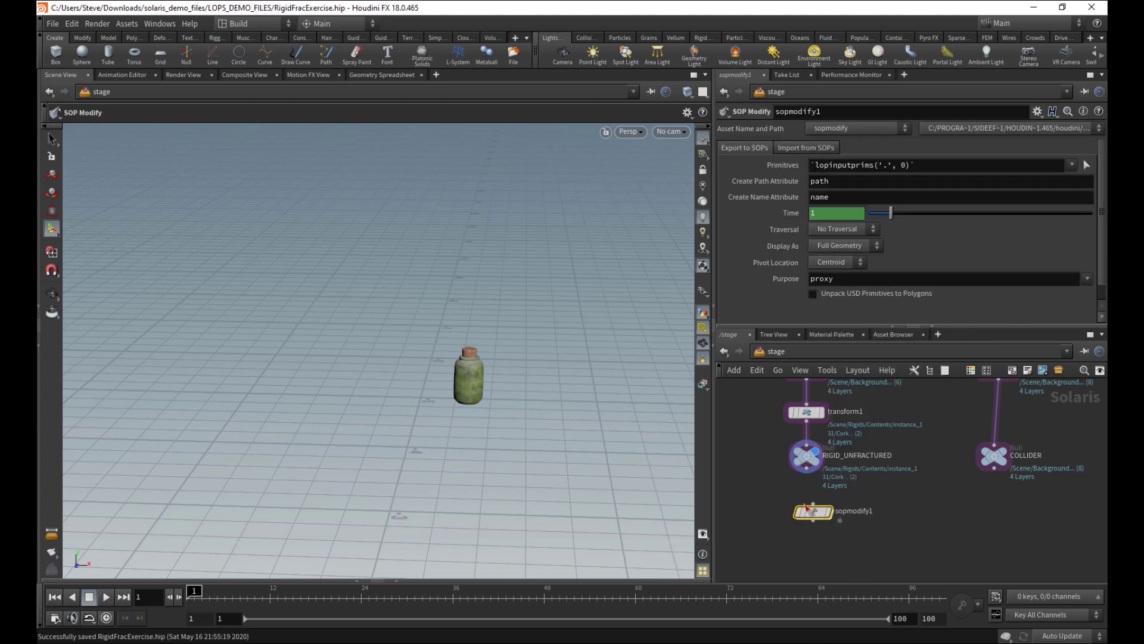
left_click_drag(807, 469, 807, 505)
left_click(822, 506)
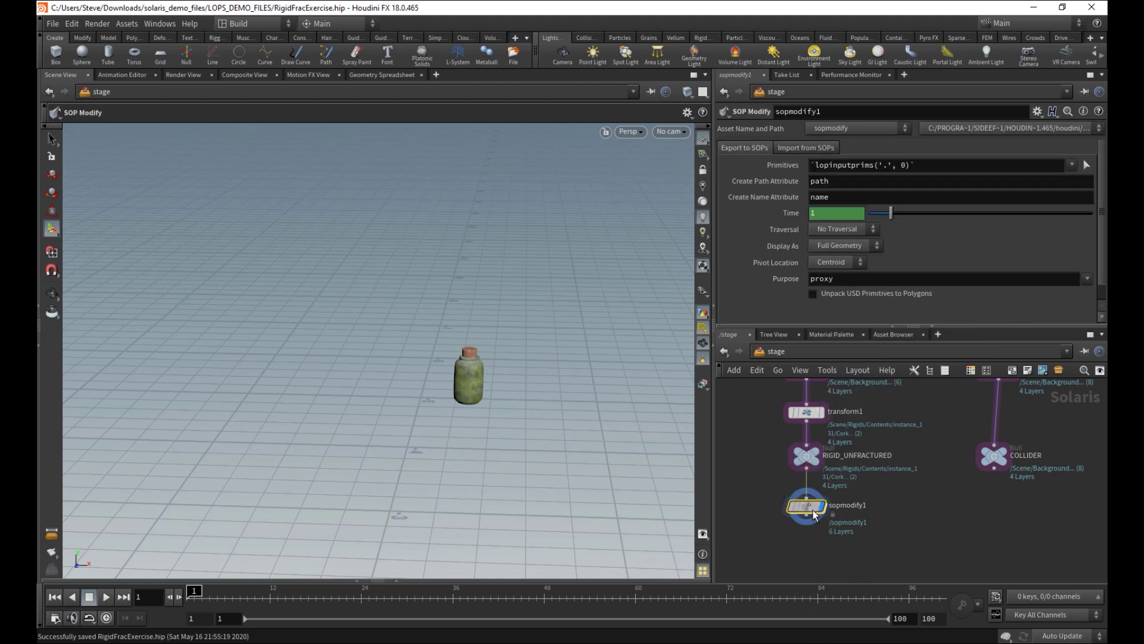
Link the SOP Modify's Primitives to prune1's Primitive Pattern with a pasted relative reference
middle_click_drag(741, 425, 760, 512)
left_click_drag(779, 442, 848, 476)
left_click_drag(1002, 207, 892, 217)
right_click(817, 211)
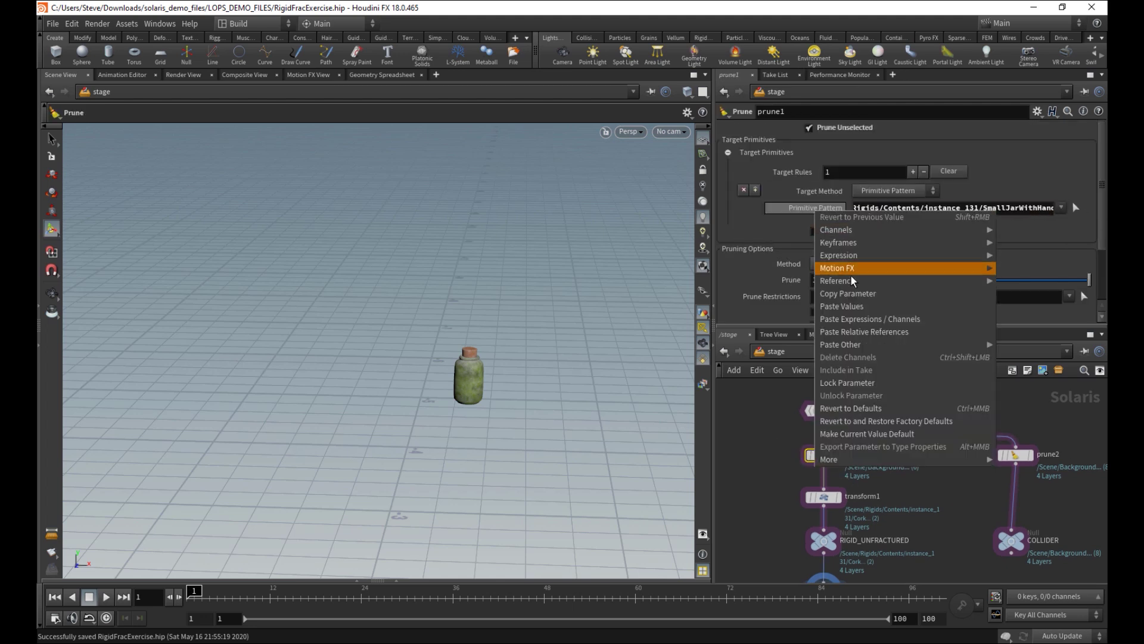
left_click(844, 294)
middle_click_drag(757, 577, 760, 444)
left_click(826, 445)
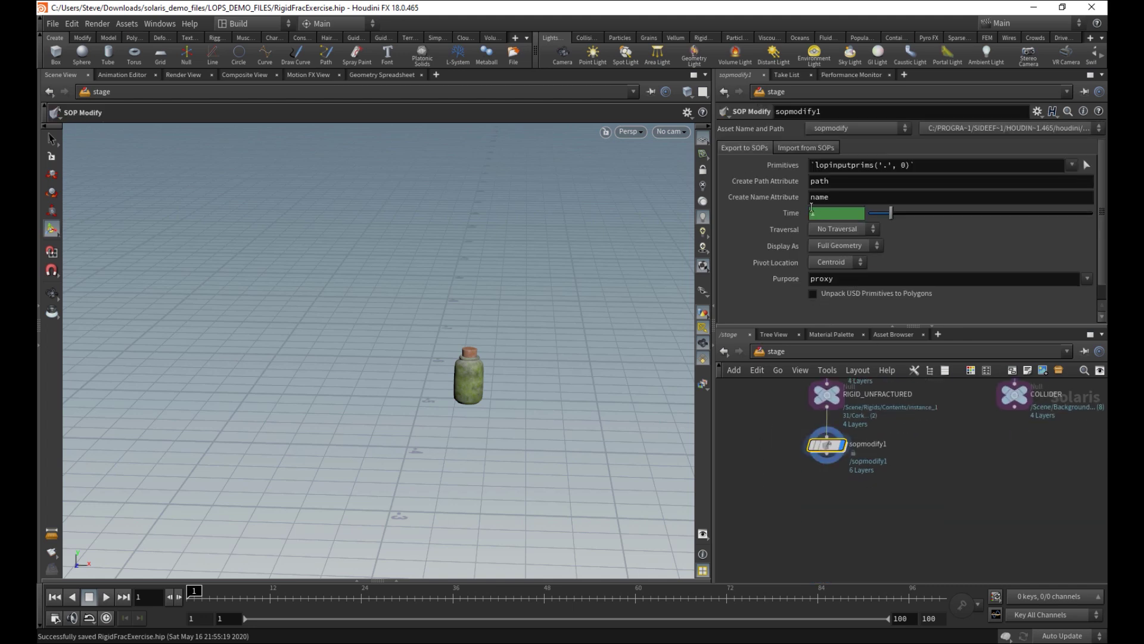
right_click(789, 167)
left_click(832, 289)
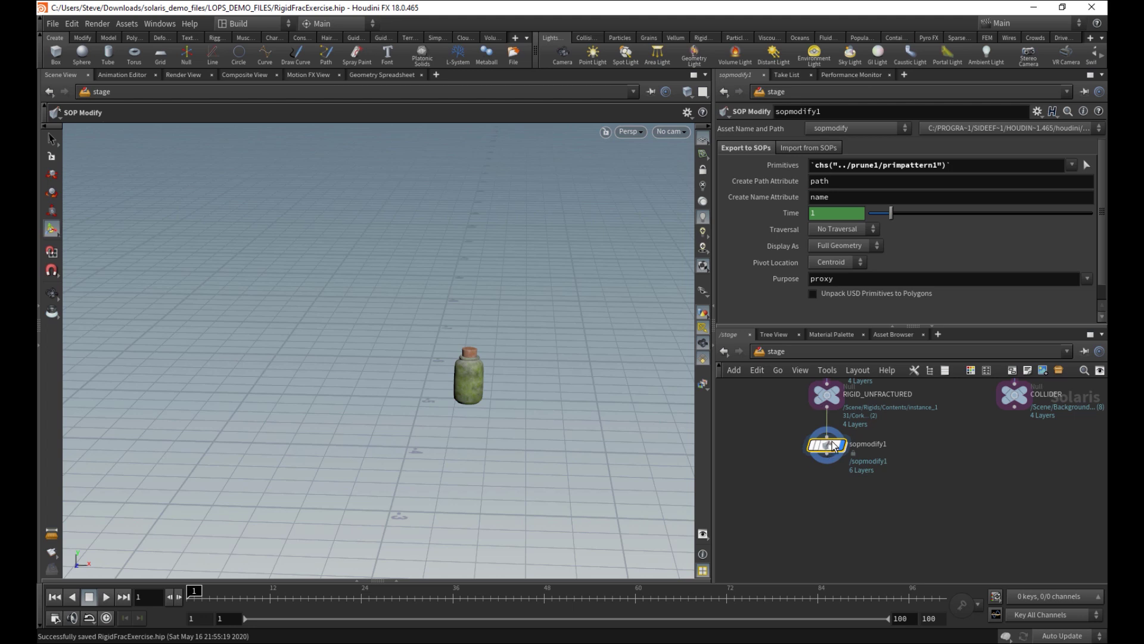
Enter the SOP Modify's geometry network and inspect the node information of the geometry coming from LOPs
double_click(829, 448)
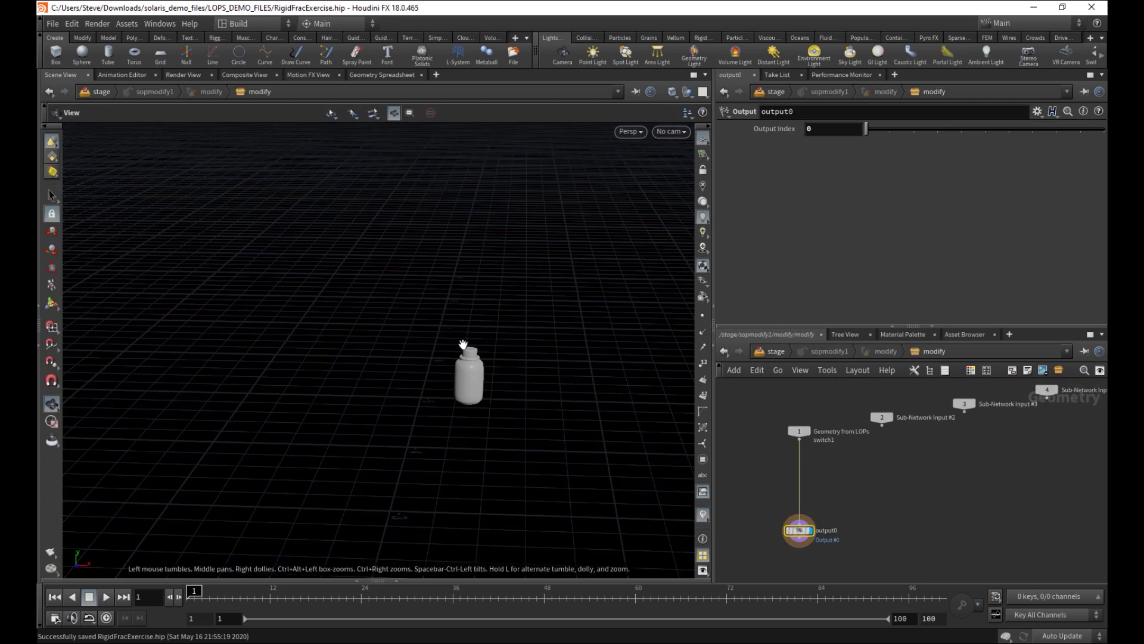
middle_click_drag(1033, 434, 940, 471)
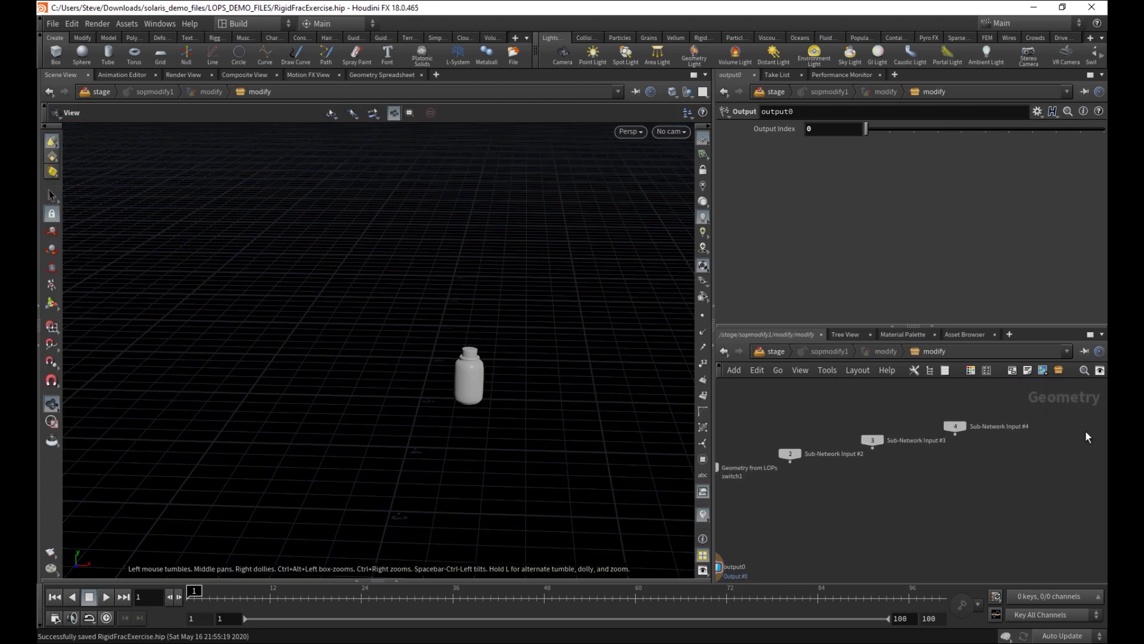
middle_click_drag(874, 504, 962, 434)
middle_click_drag(831, 458, 862, 487)
scroll(852, 477, "up", 1)
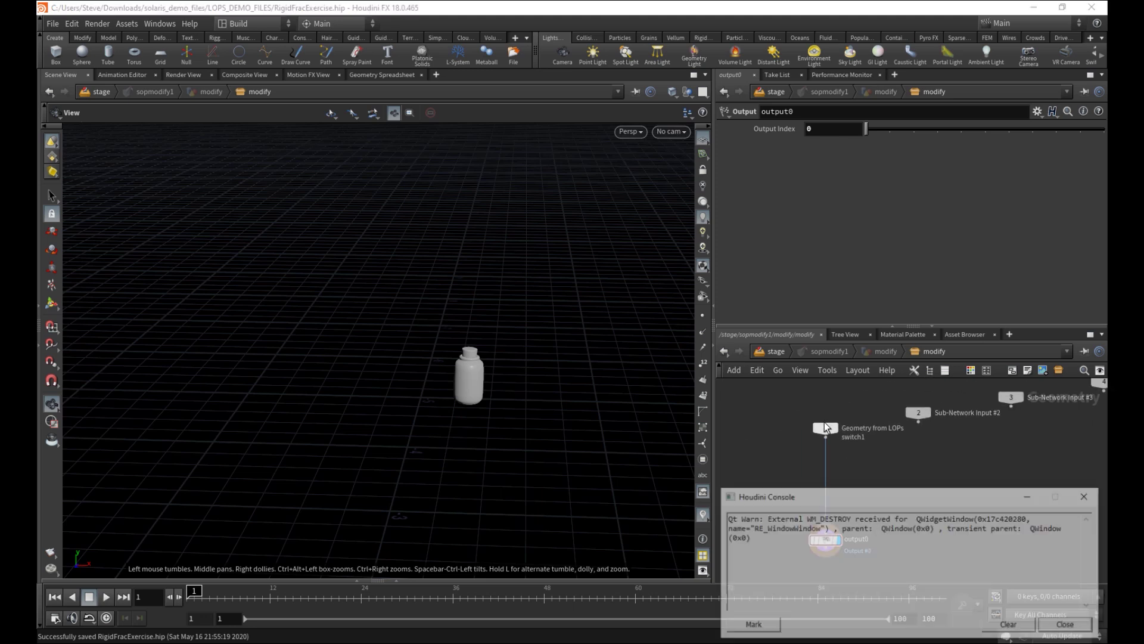
left_click(1067, 625)
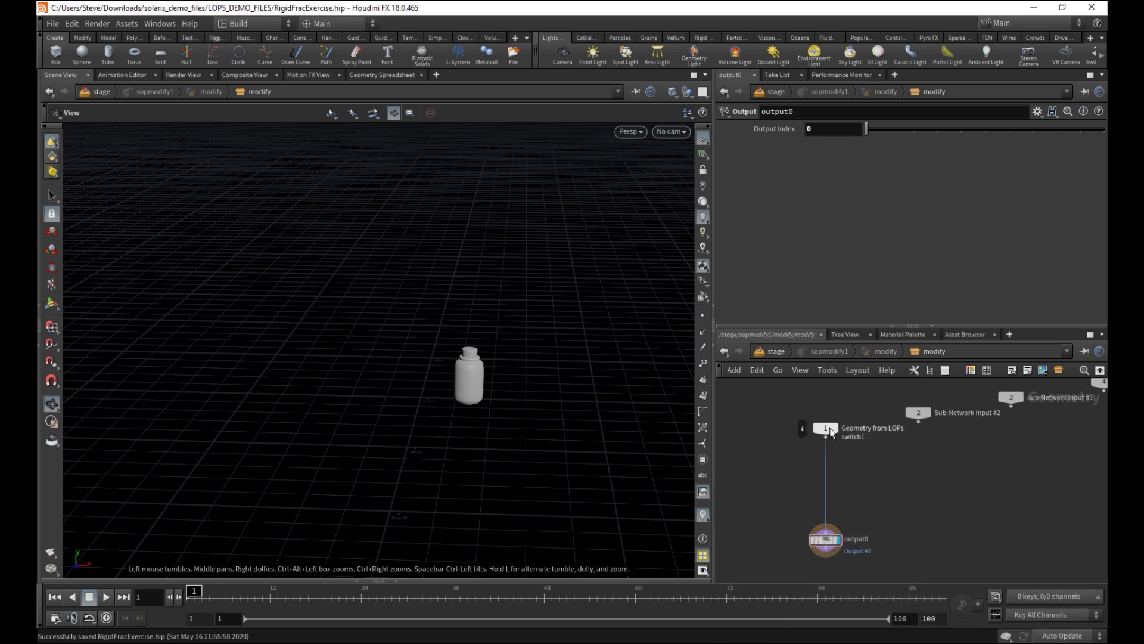
middle_click_drag(828, 432, 712, 417)
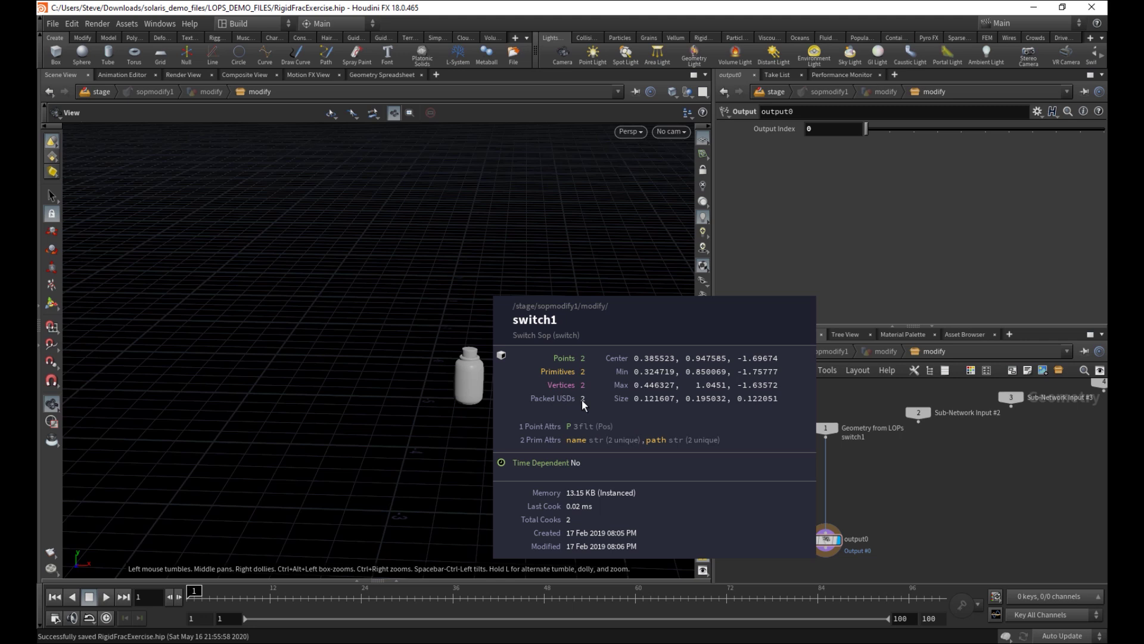
Examine the network between the Geometry from LOPs input and output0 in the modify geometry network
middle_click_drag(580, 399, 775, 435)
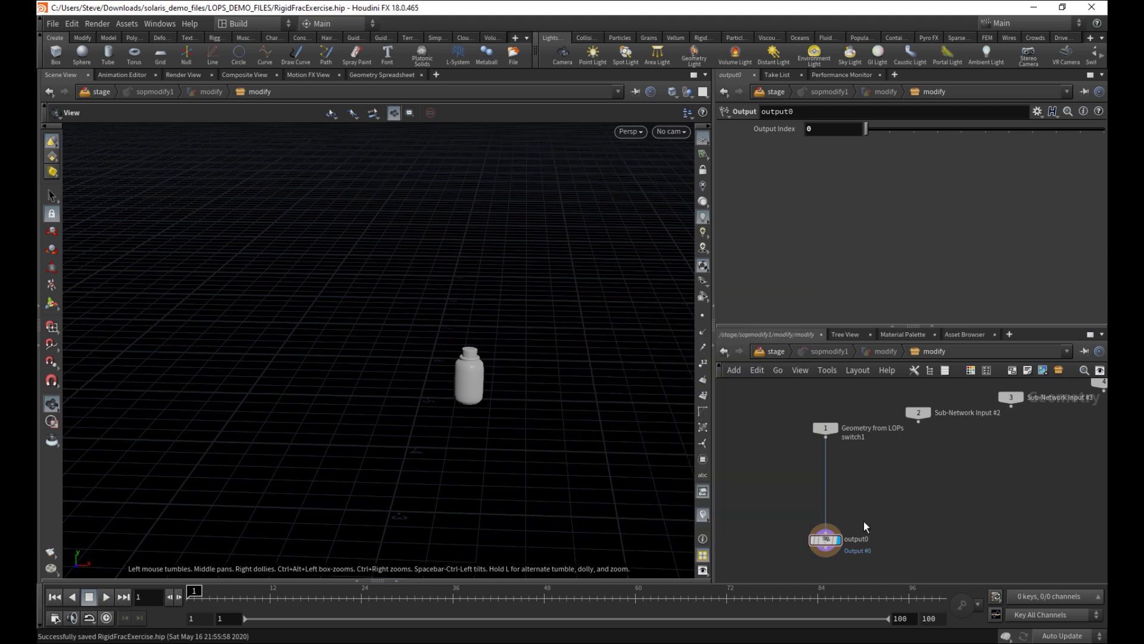
middle_click_drag(863, 501, 796, 445)
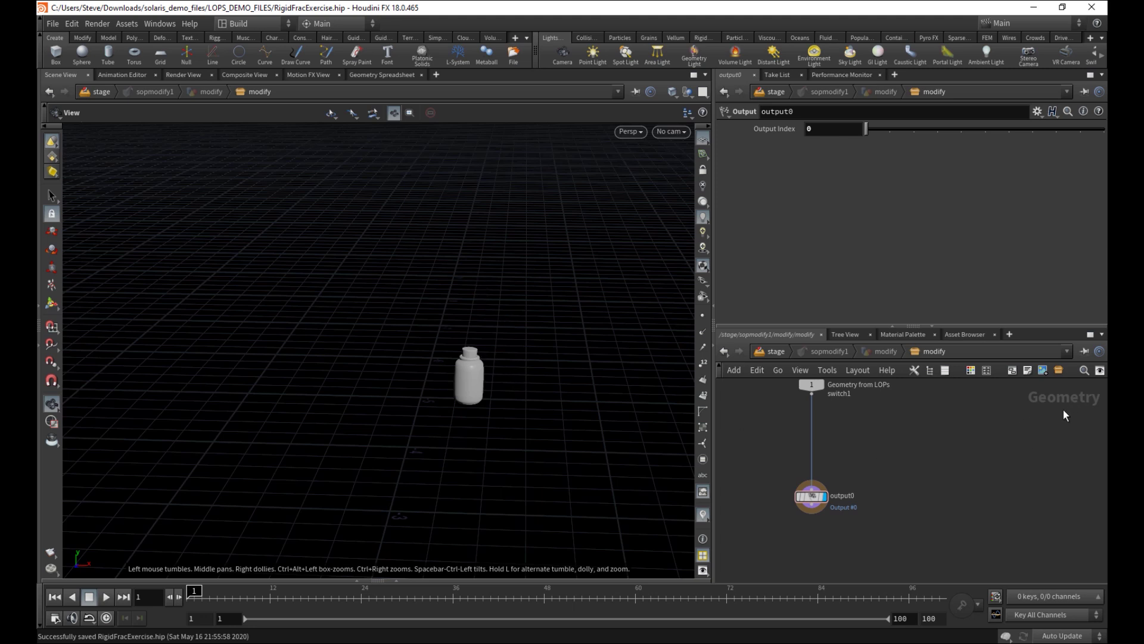
middle_click_drag(829, 406, 830, 447)
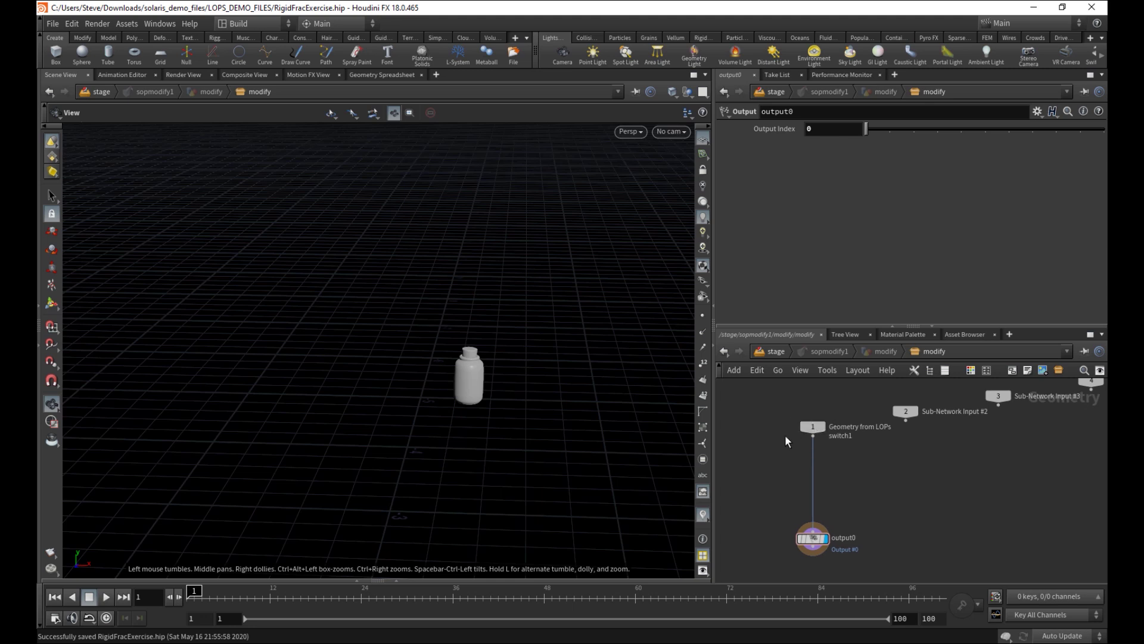
middle_click_drag(839, 487, 802, 440)
left_click_drag(785, 494, 788, 519)
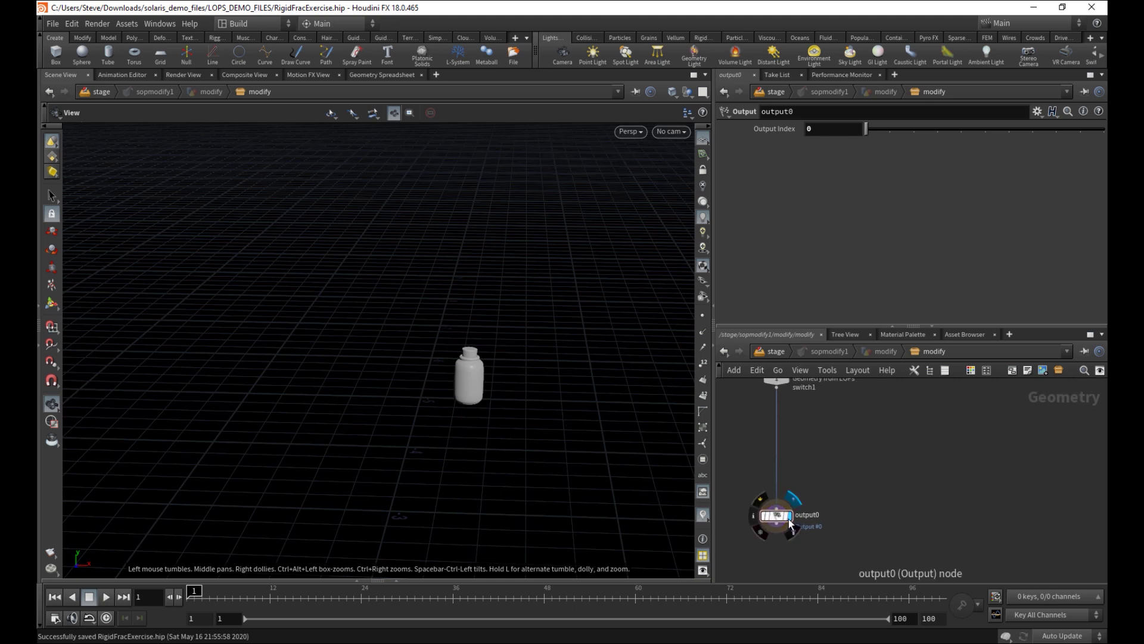
middle_click_drag(832, 462, 851, 442)
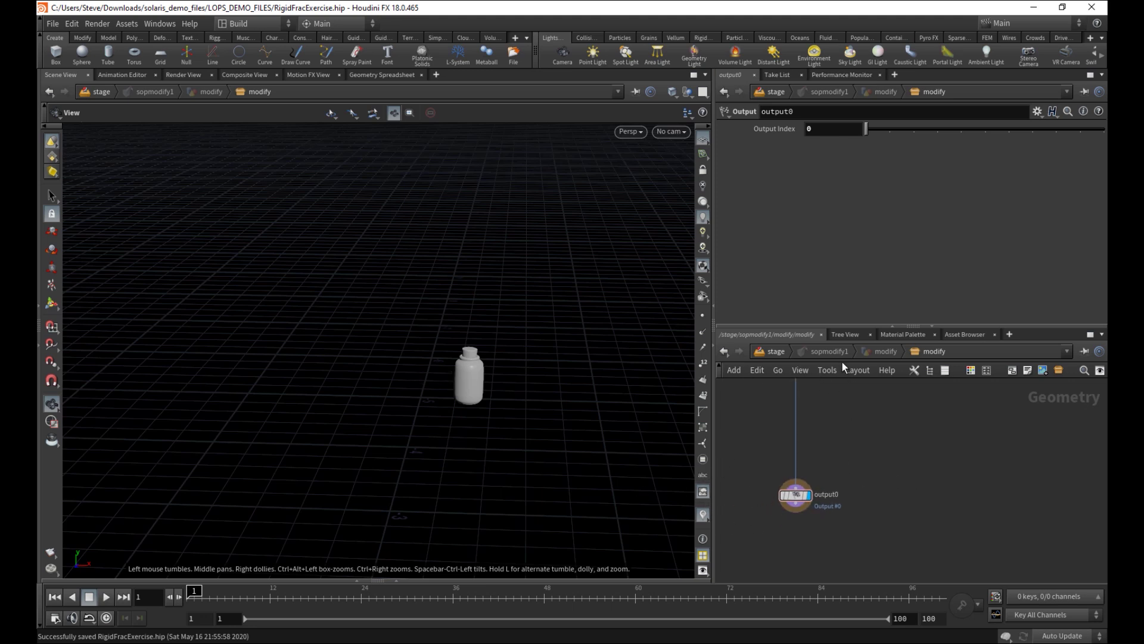
middle_click_drag(823, 451, 826, 487)
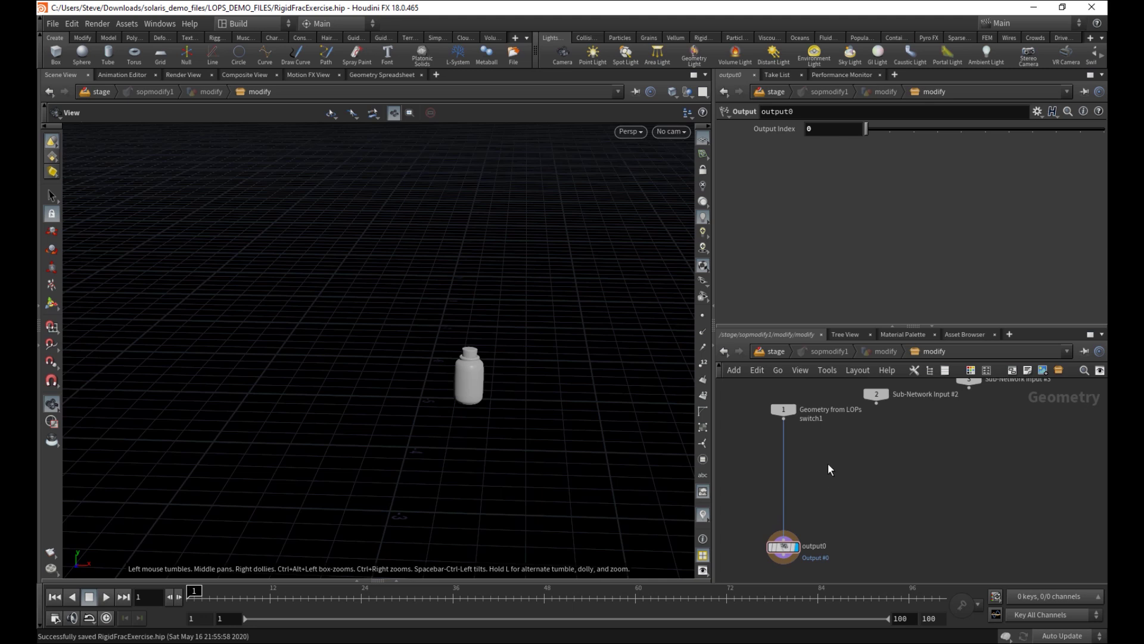
middle_click(789, 409)
middle_click_drag(848, 503, 859, 490)
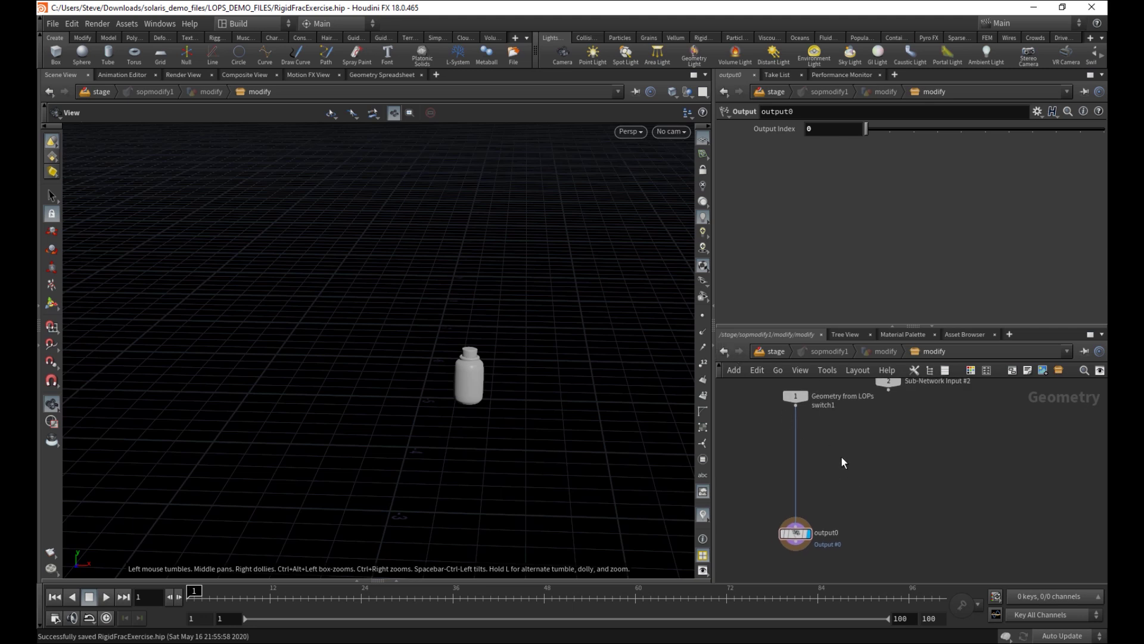
Add an Unpack USD to Polygons node and wire it to the Geometry from LOPs input
key("Tab")
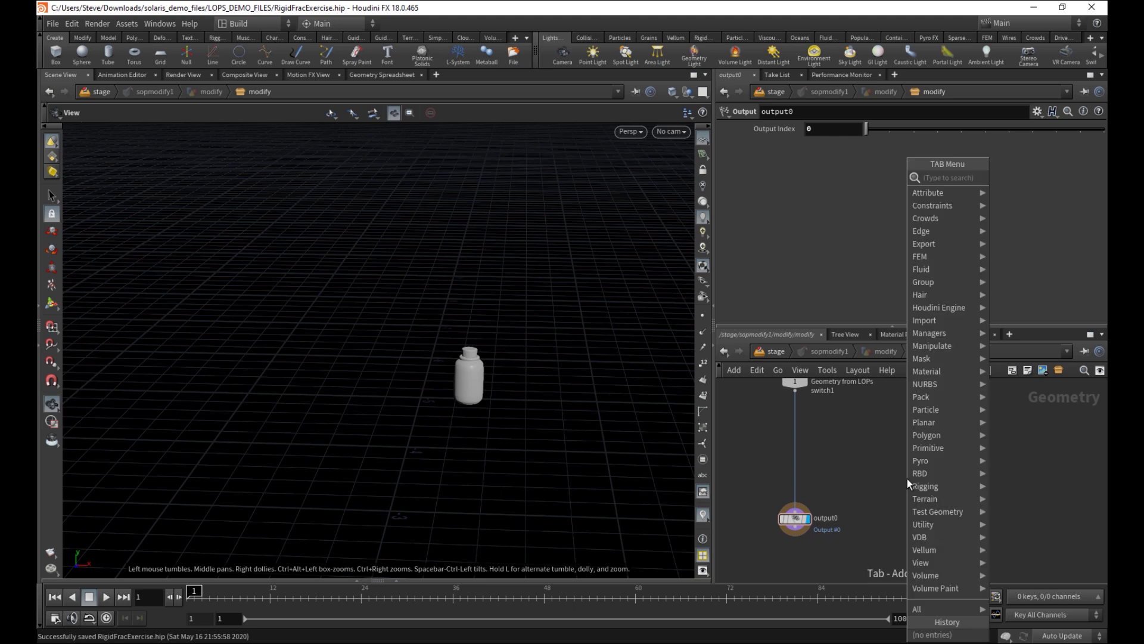
type("un")
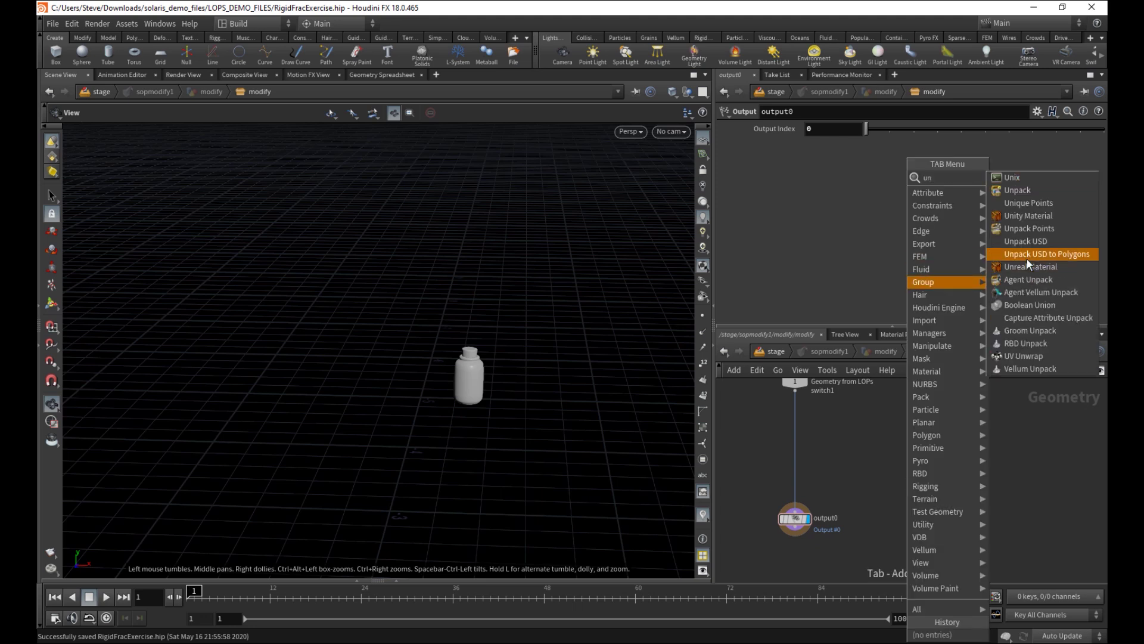
left_click(1035, 241)
left_click(857, 461)
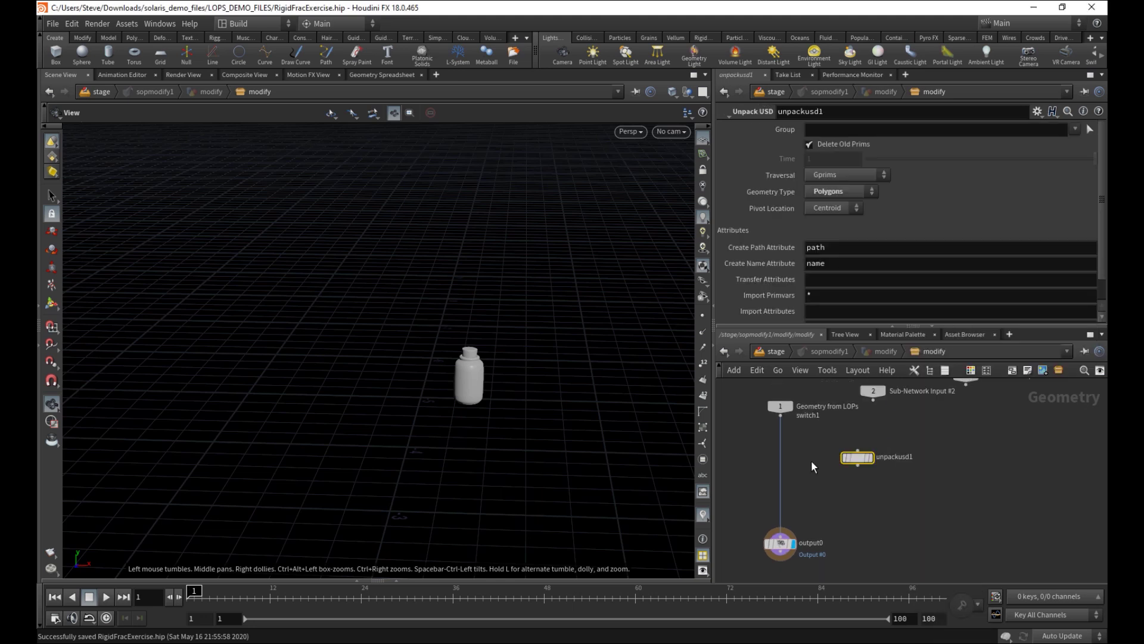
left_click_drag(785, 416, 858, 451)
Move output0 further down to make room in the network, and display unpackusd1
middle_click(779, 543)
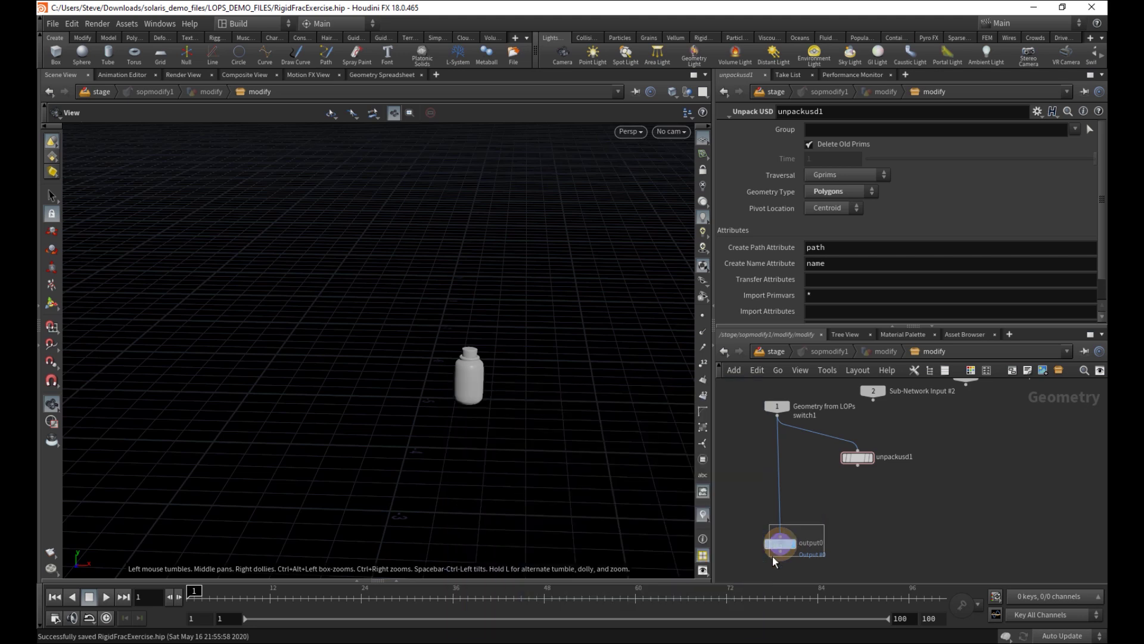
left_click_drag(773, 556, 770, 557)
middle_click_drag(780, 543, 773, 516)
left_click_drag(772, 516, 770, 549)
middle_click_drag(774, 455, 783, 511)
left_click_drag(752, 422, 818, 507)
middle_click_drag(818, 507, 822, 448)
left_click(825, 440)
left_click_drag(779, 498, 781, 532)
middle_click_drag(856, 453, 804, 525)
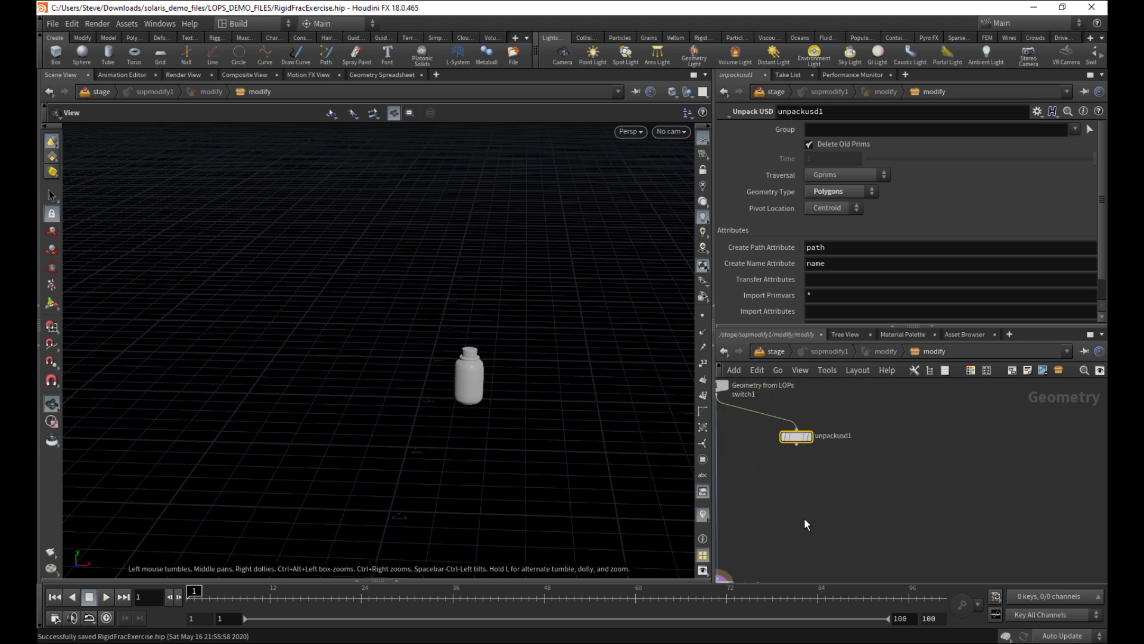
middle_click(801, 440)
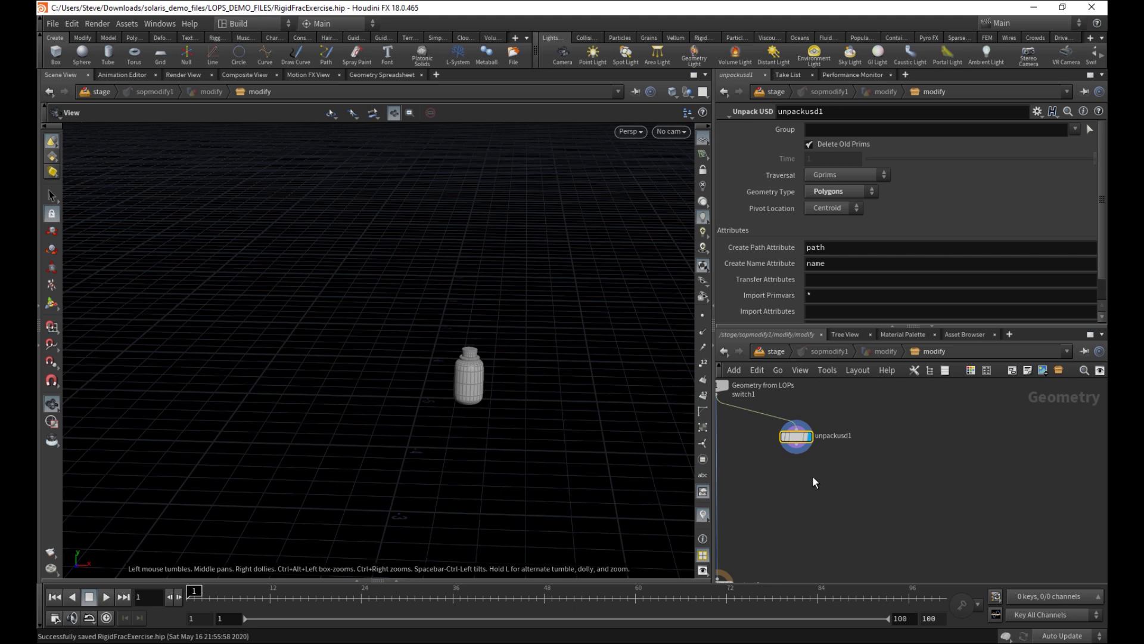
key("Tab")
mouse_move(815, 475)
left_click(776, 490)
key("Escape")
middle_click(798, 444)
key("Tab")
type("rb")
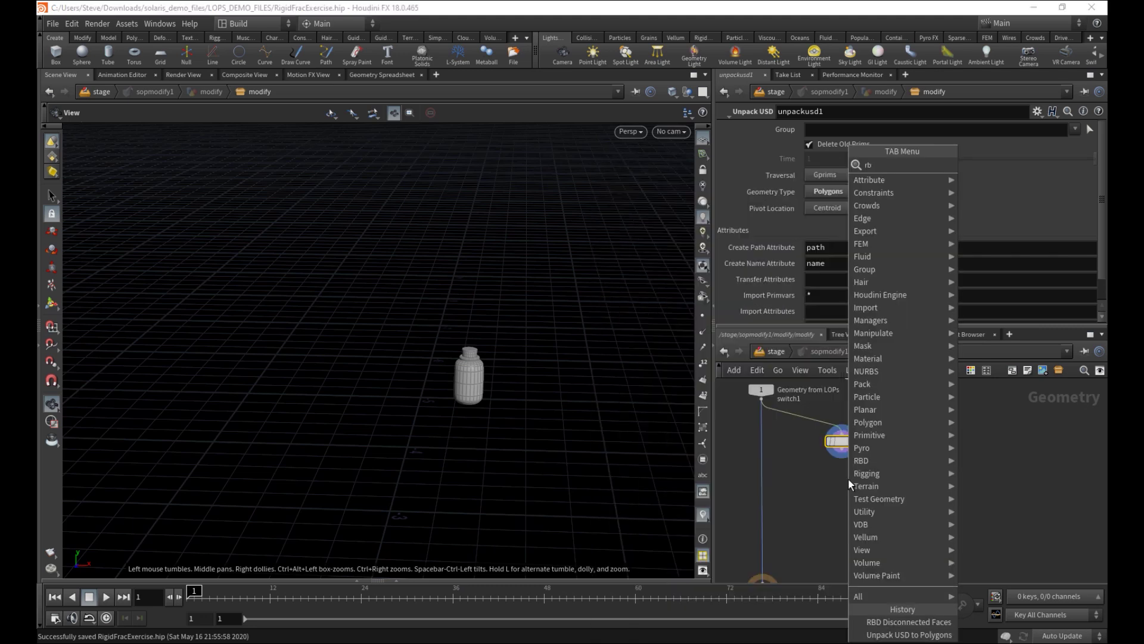
type("d cons")
key("Escape")
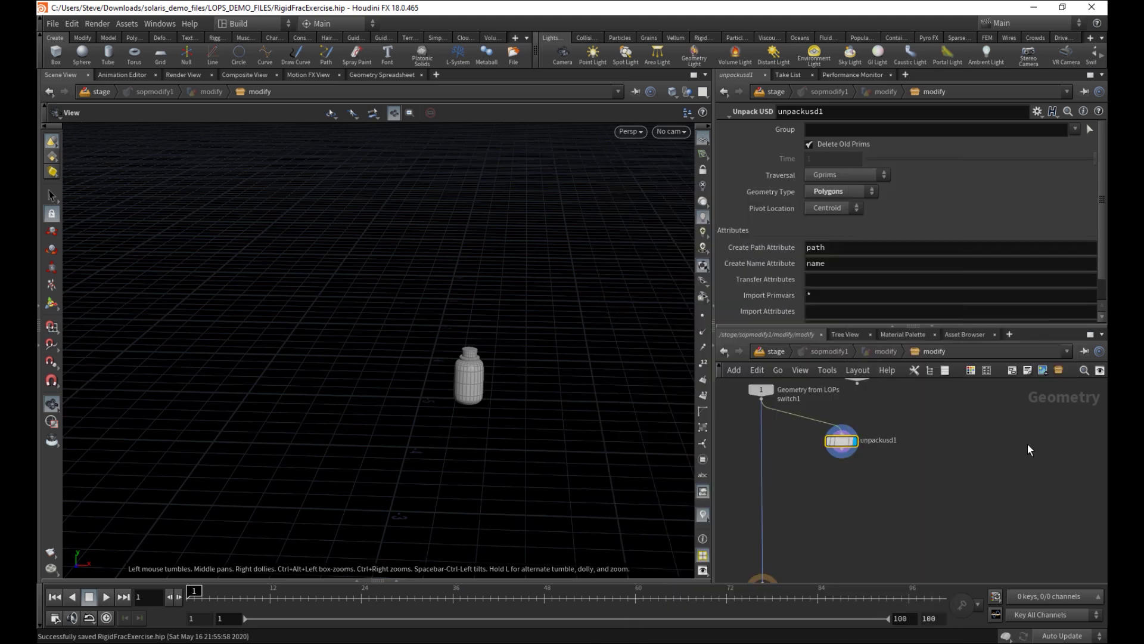
Add an RBD Constraints from Rules node wired below unpackusd1 and display it
key("Tab")
type("c")
key("BackSpace")
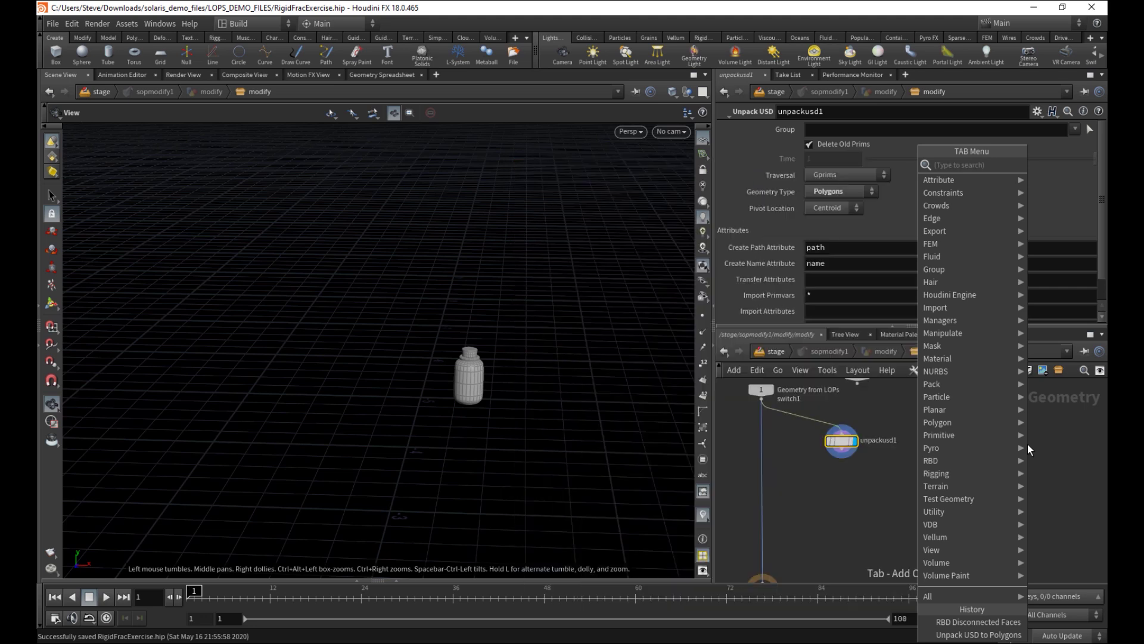
type("constrain")
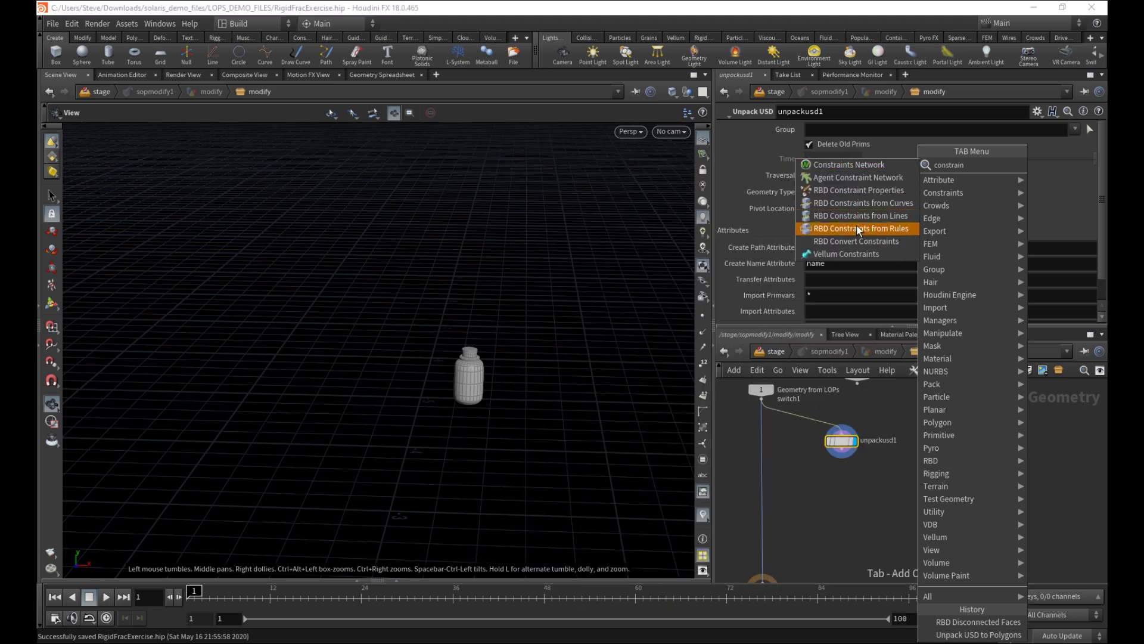
left_click(858, 229)
left_click(864, 507)
left_click_drag(860, 439, 863, 481)
left_click(886, 509)
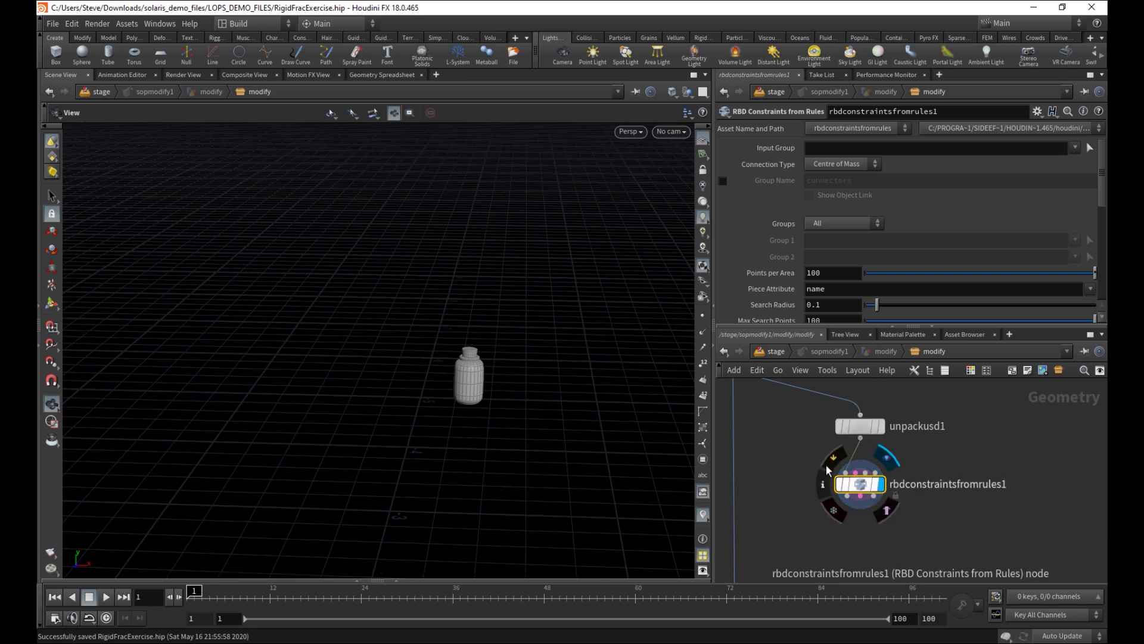
Add a Null wired to the constraint geometry output of rbdconstraintsfromrules1 and display it
left_click_drag(536, 388, 493, 391)
right_click_drag(493, 391, 547, 371)
left_click_drag(547, 370, 491, 317)
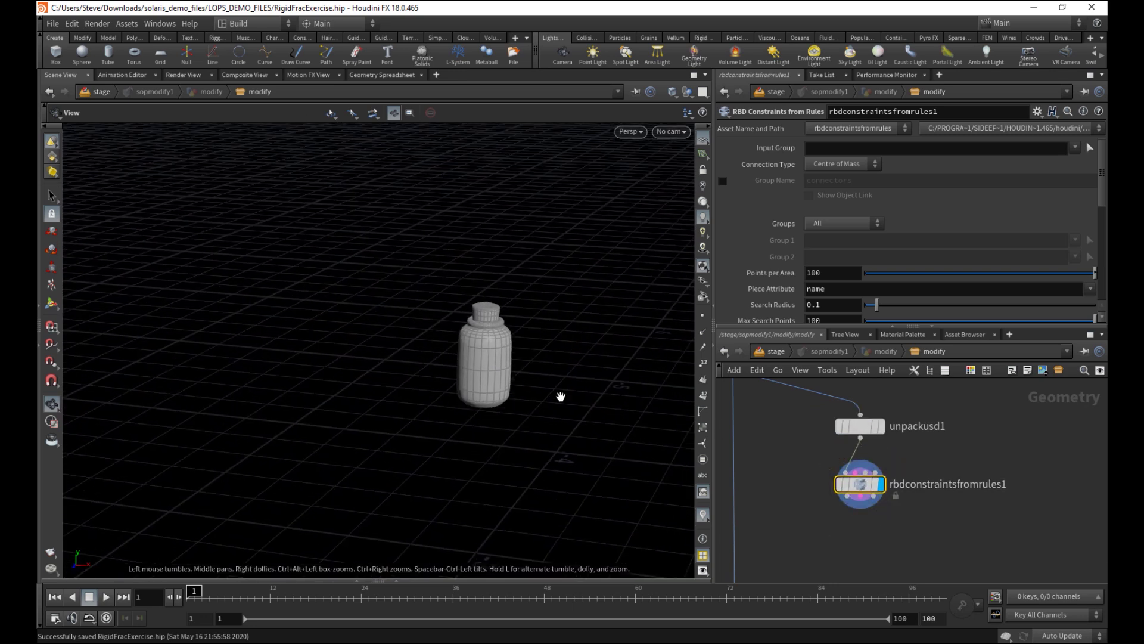
left_click_drag(531, 390, 602, 441)
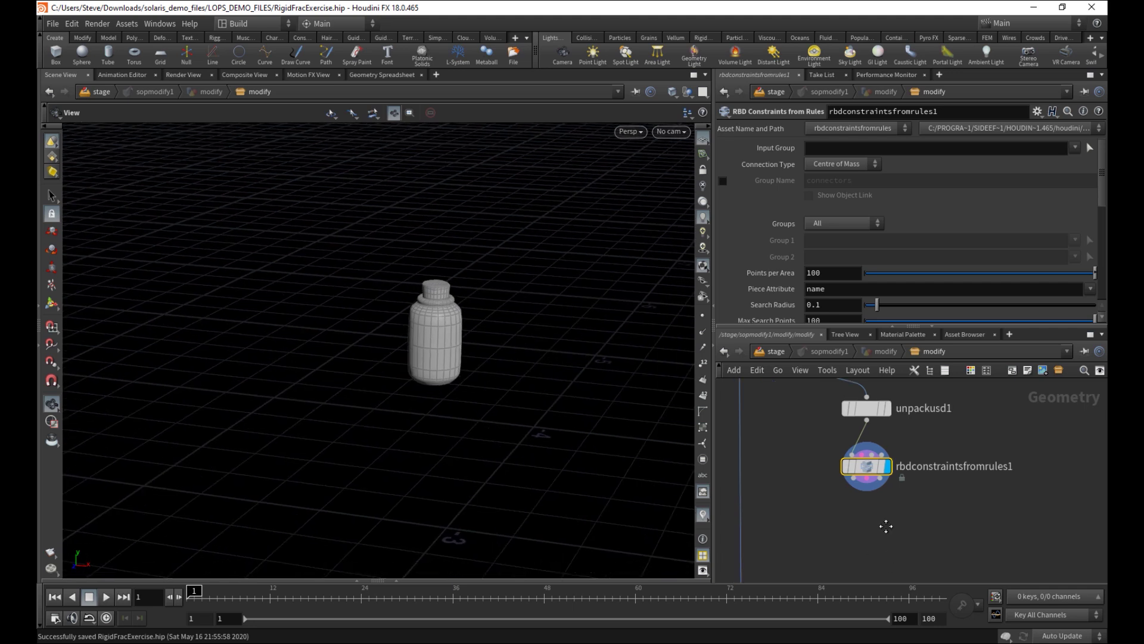
key("Tab")
type("nu")
left_click(1035, 152)
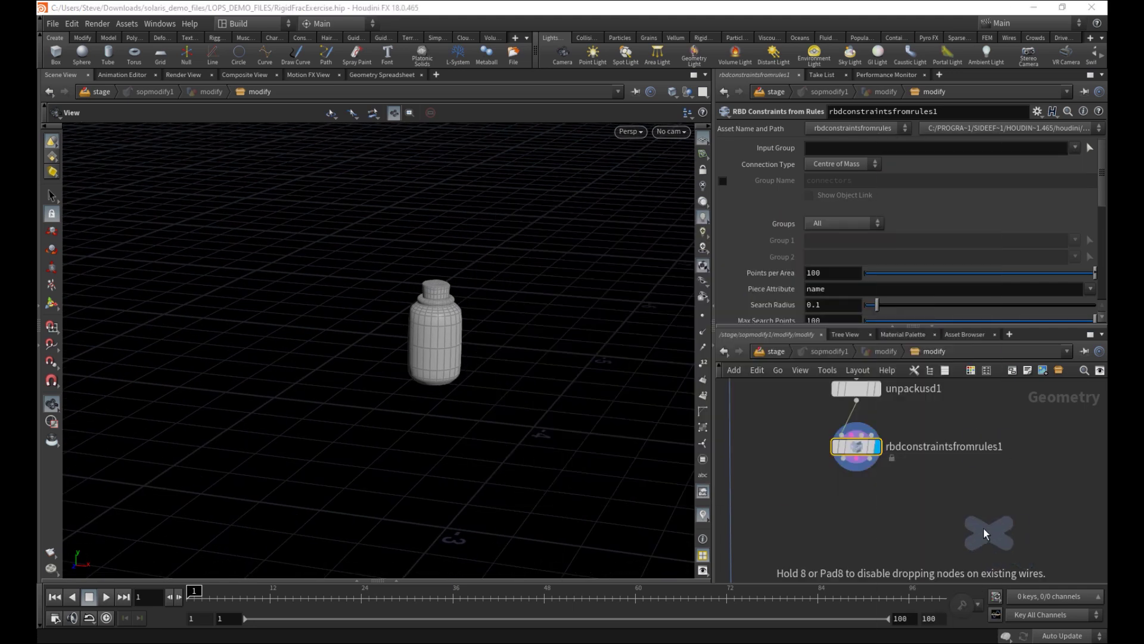
left_click(984, 527)
left_click_drag(864, 469, 982, 511)
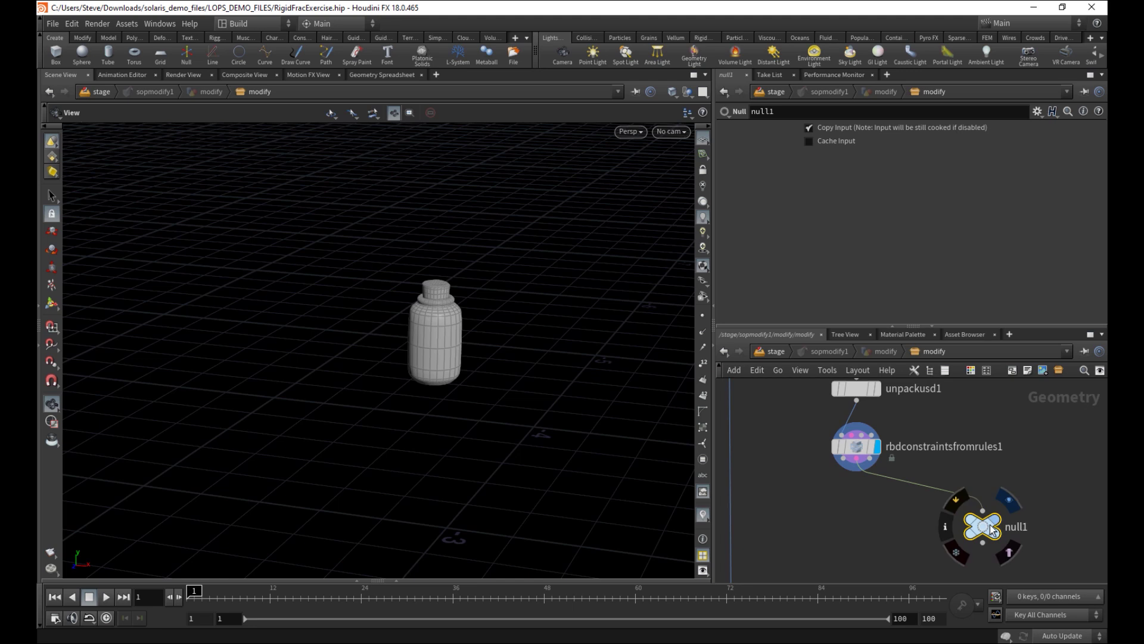
left_click(994, 519)
Template unpackusd1 to compare the jar with the generated constraint, and return the display to rbdconstraintsfromrules1 with the template off
middle_click_drag(884, 419, 868, 439)
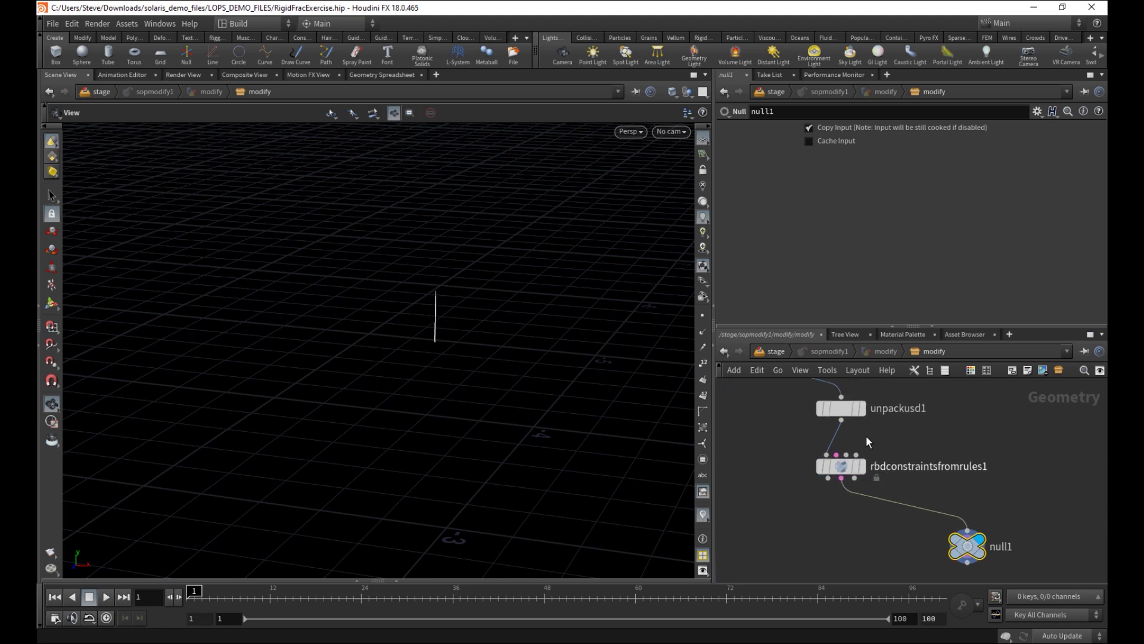
left_click(868, 435)
left_click_drag(537, 334, 467, 340)
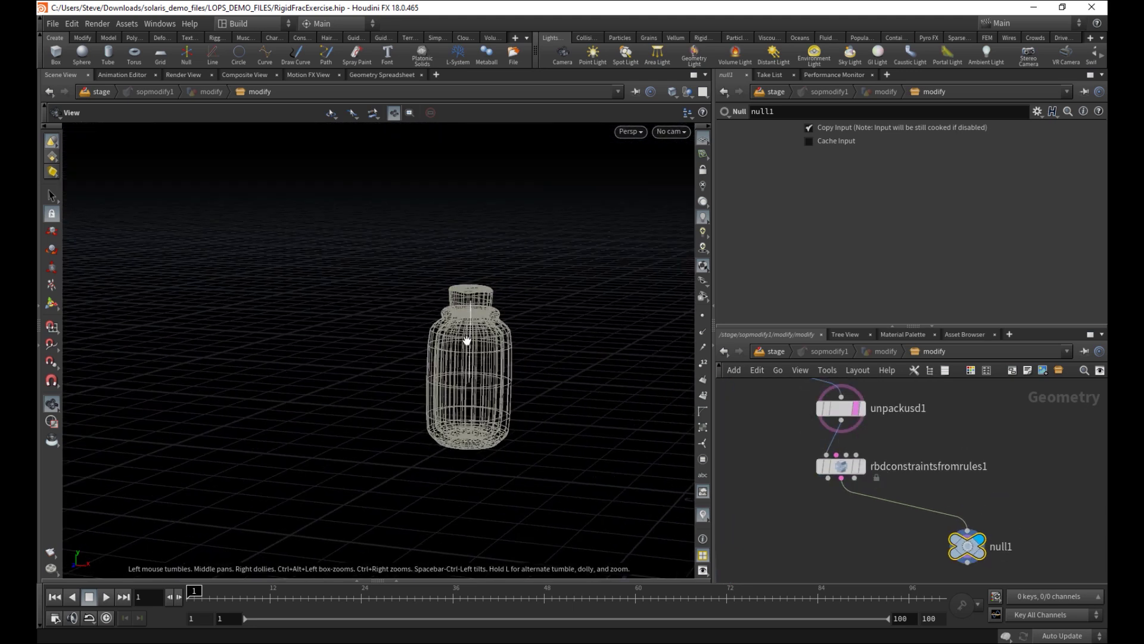
left_click_drag(467, 300, 474, 298)
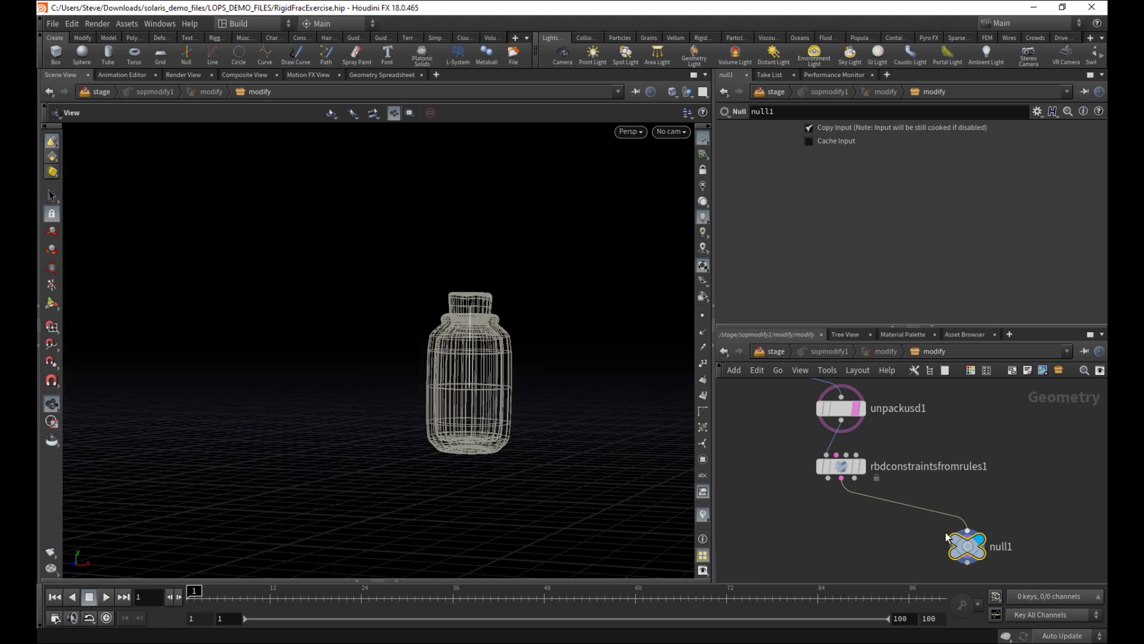
left_click(864, 467)
left_click(842, 469)
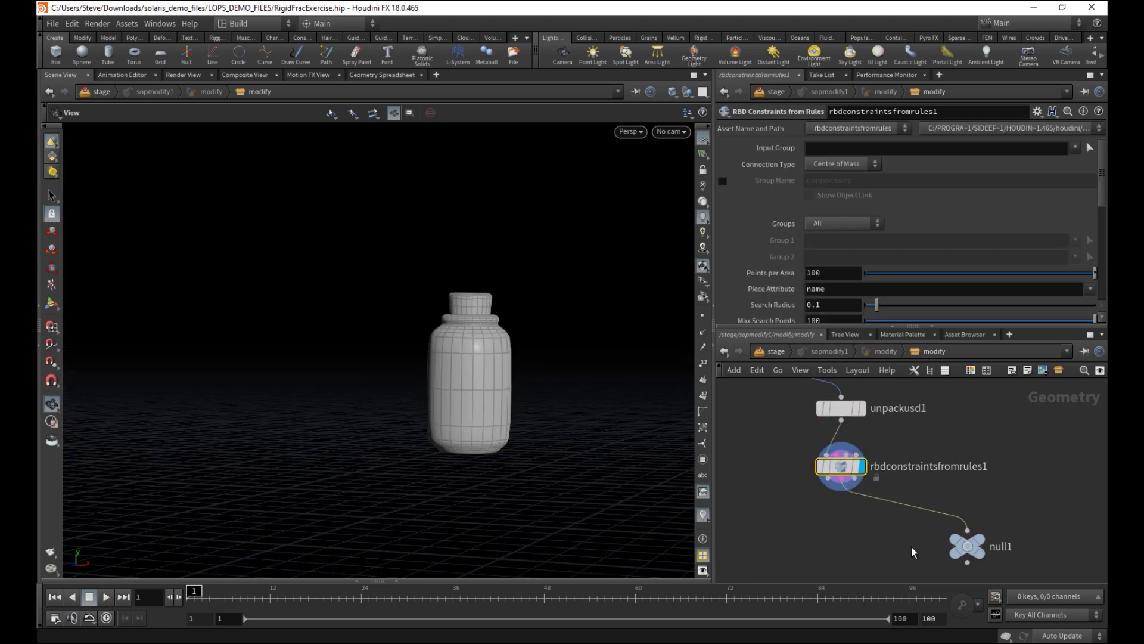
Add an RBD Constraint Properties node below rbdconstraintsfromrules1
middle_click_drag(911, 546, 932, 489)
middle_click_drag(850, 507, 899, 482)
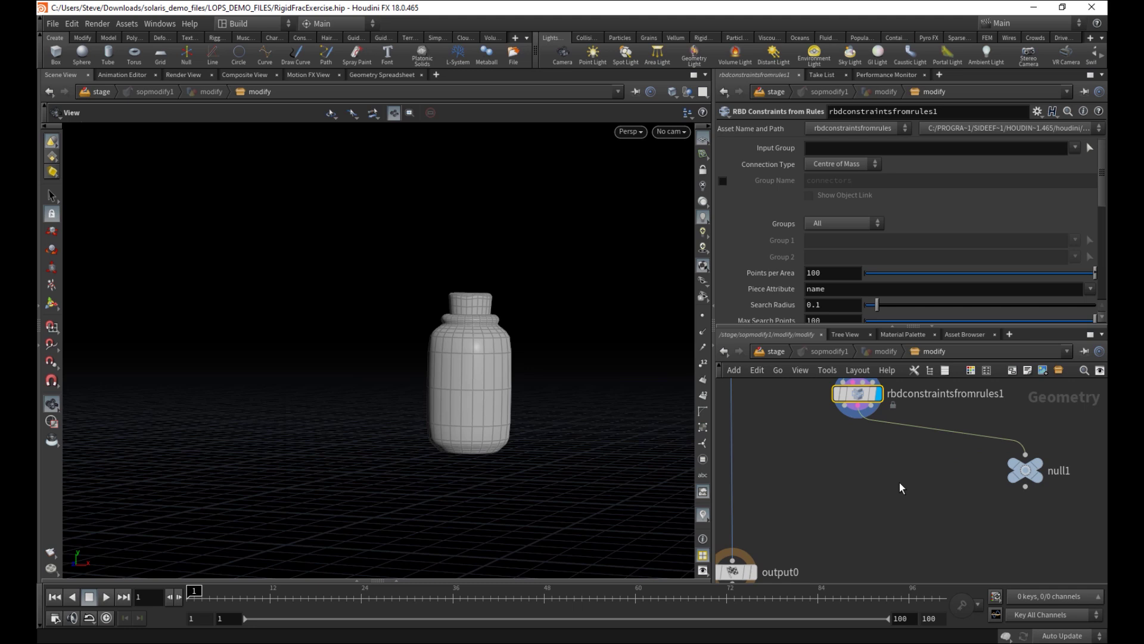
middle_click_drag(899, 482, 892, 492)
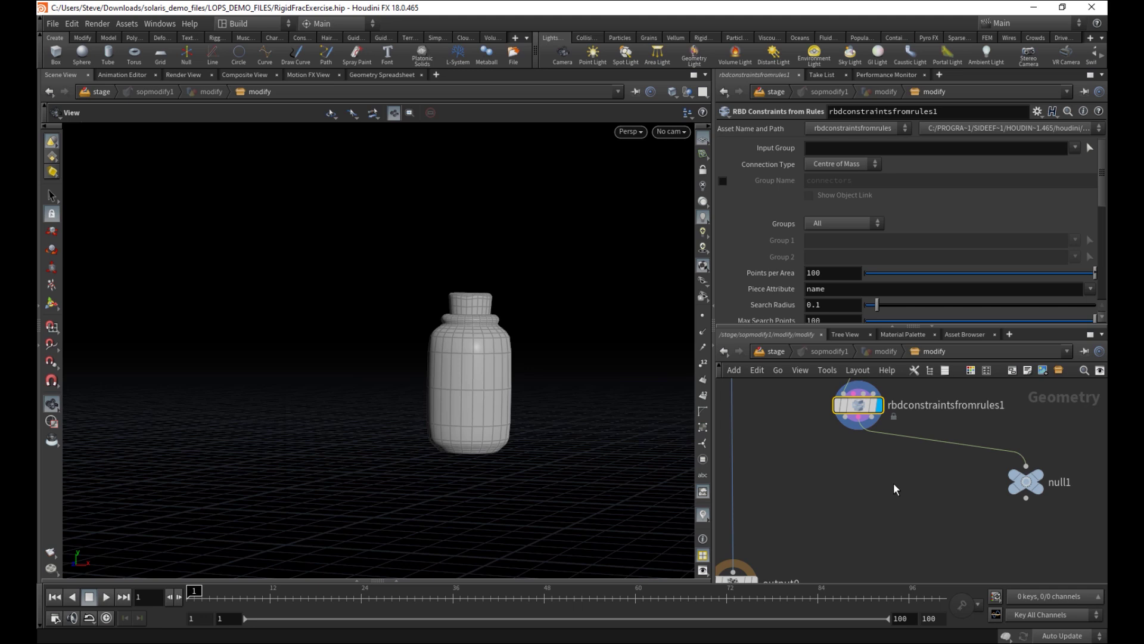
key("Tab")
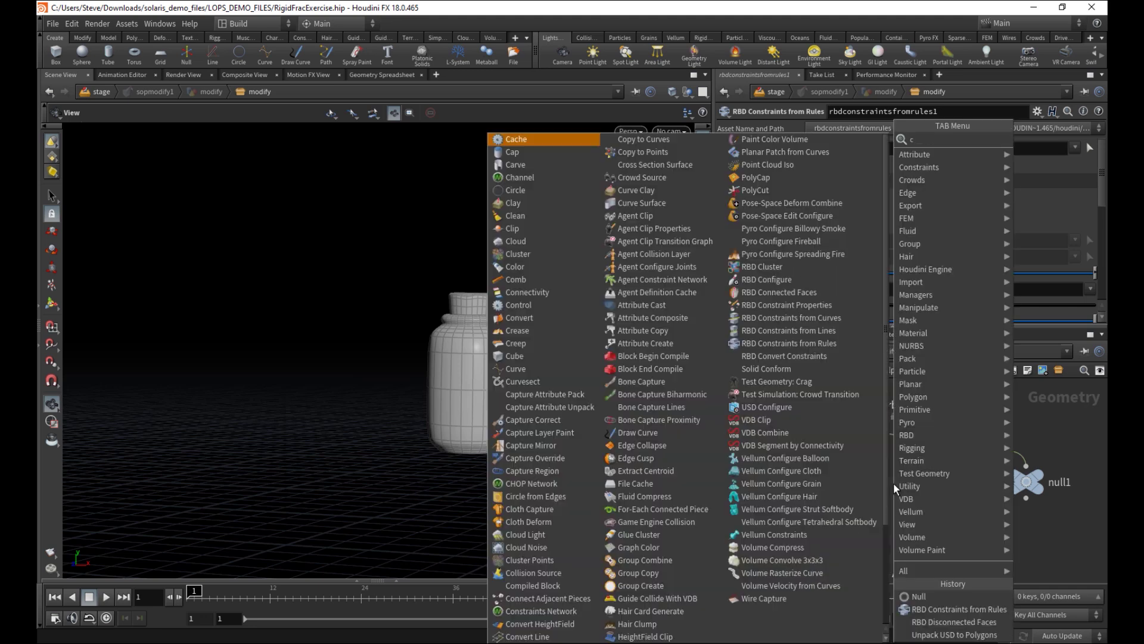
type("constra")
key("BackSpace")
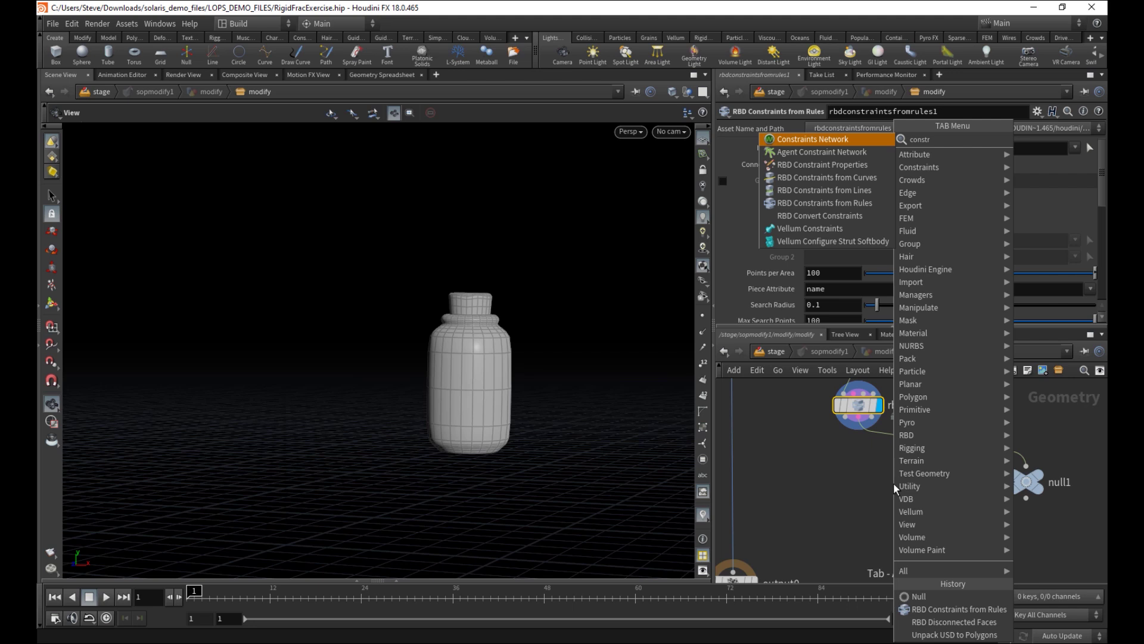
left_click(856, 166)
left_click(860, 486)
Wire all three outputs of rbdconstraintsfromrules1 into the matching inputs of rbdconstraintproperties1 and display it
left_click(846, 424)
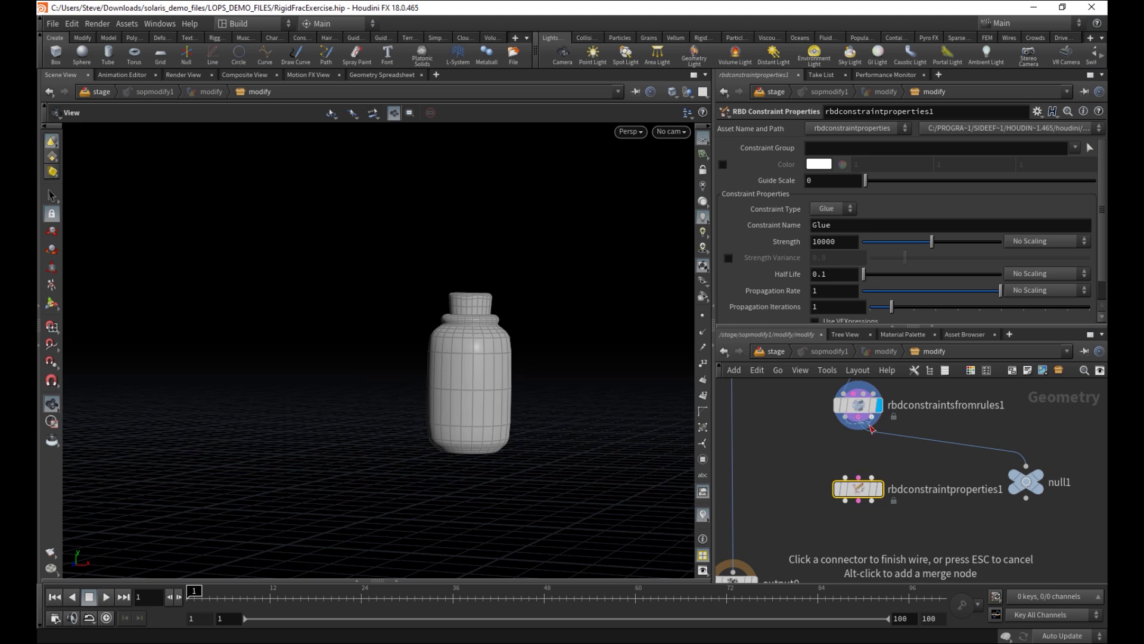
key("Escape")
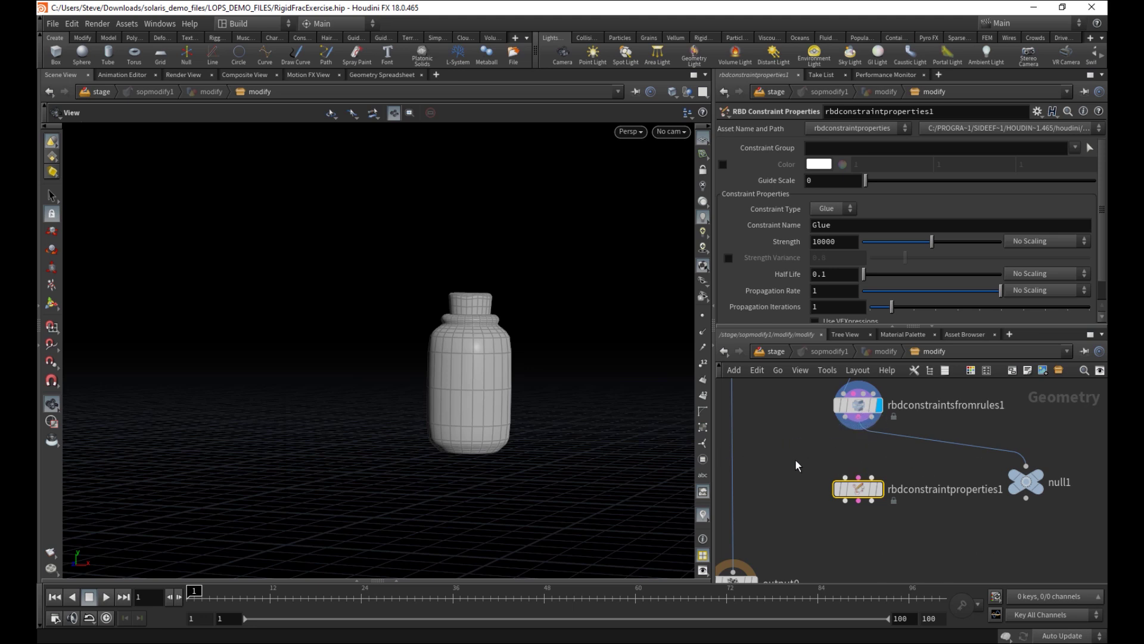
left_click(845, 418)
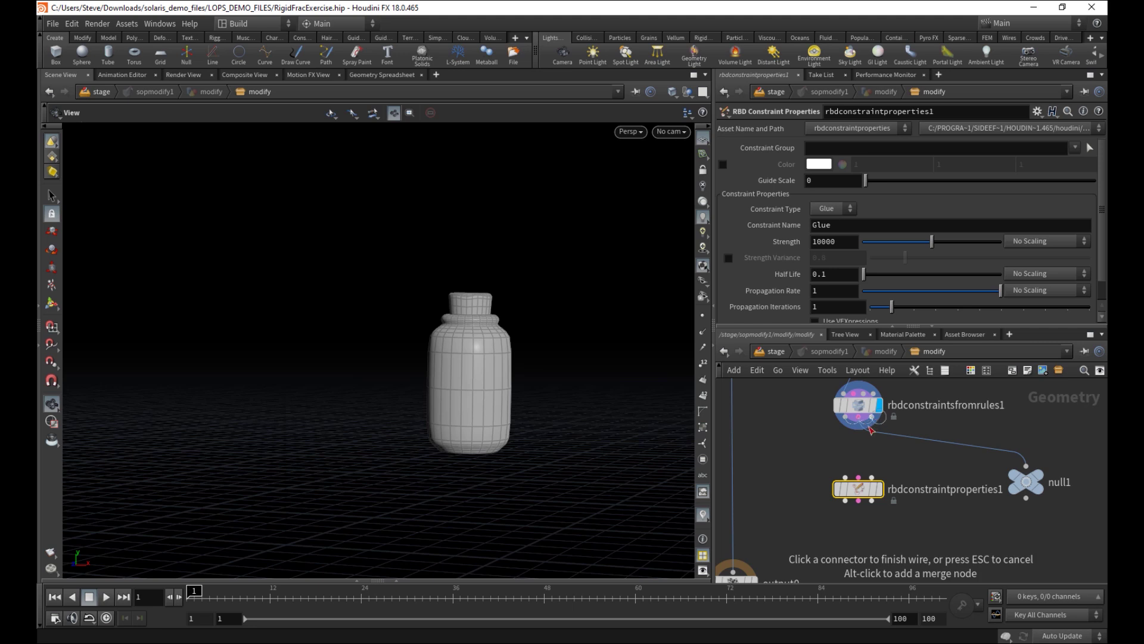
left_click(845, 478)
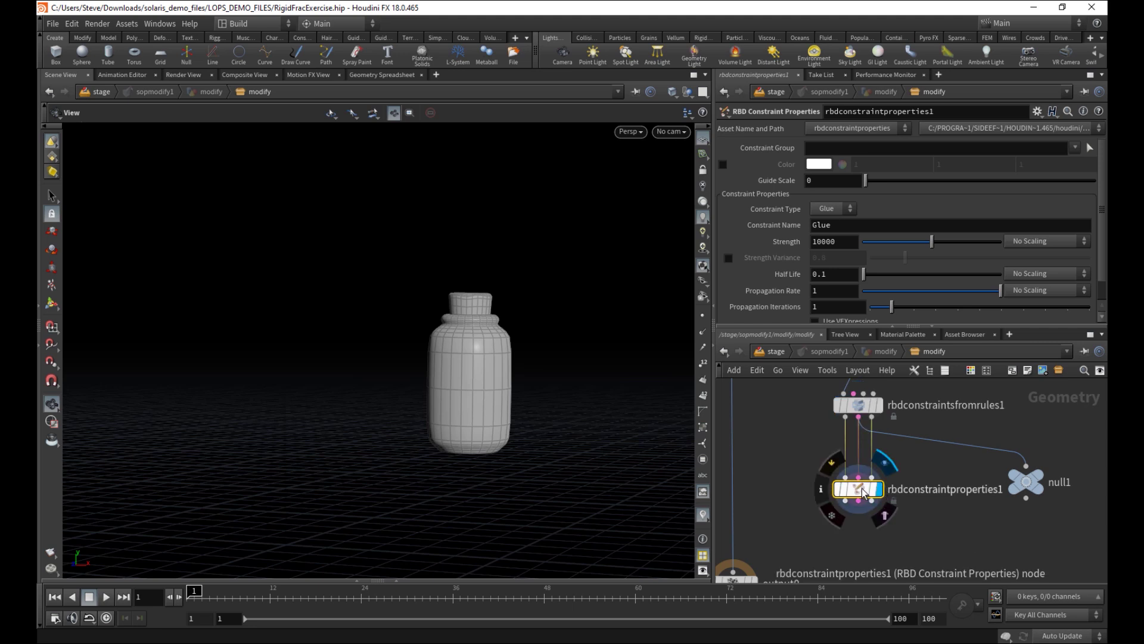
middle_click_drag(786, 478, 770, 450)
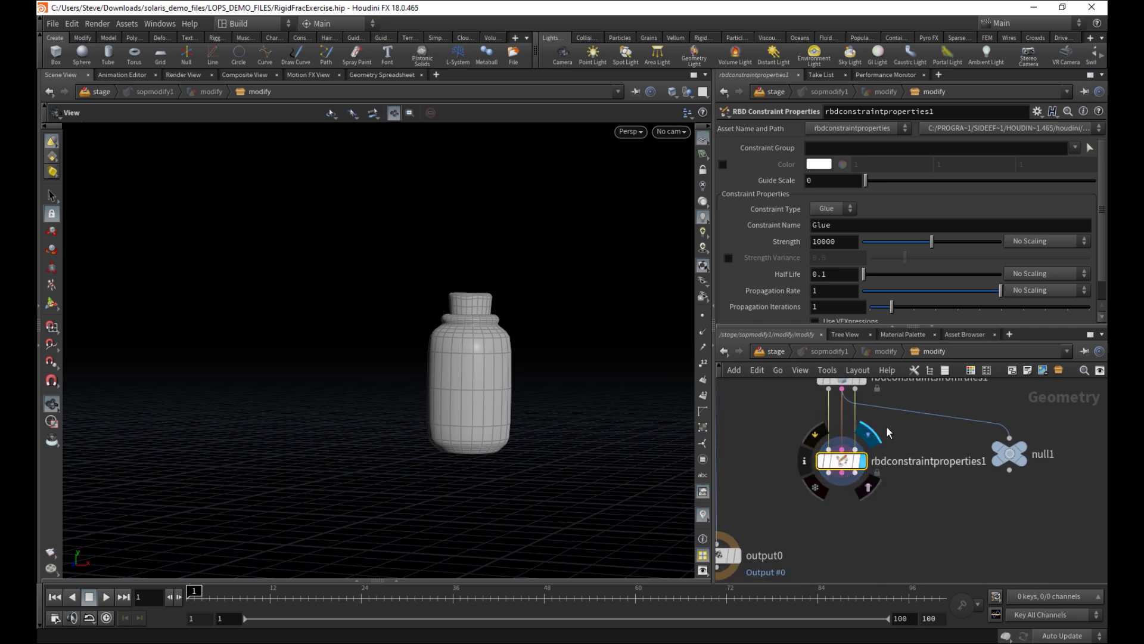
Move null1 farther from rbdconstraintproperties1 and clear space below that node in the network
left_click_drag(1103, 214, 1094, 239)
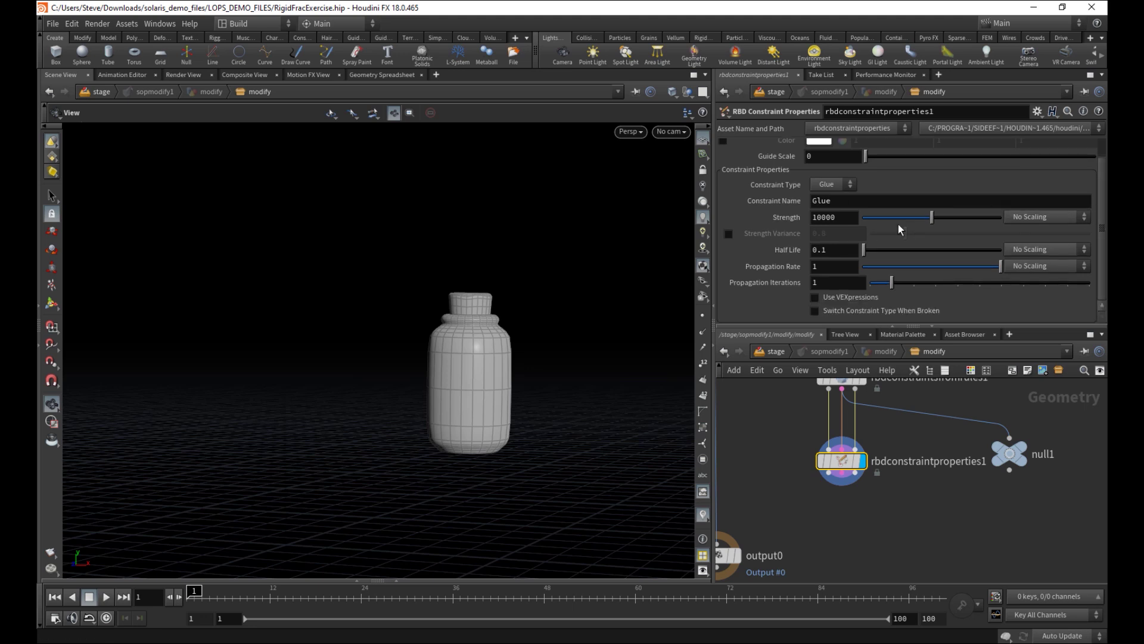
left_click_drag(1024, 454, 1058, 444)
middle_click_drag(852, 453, 865, 480)
left_click_drag(866, 483, 866, 467)
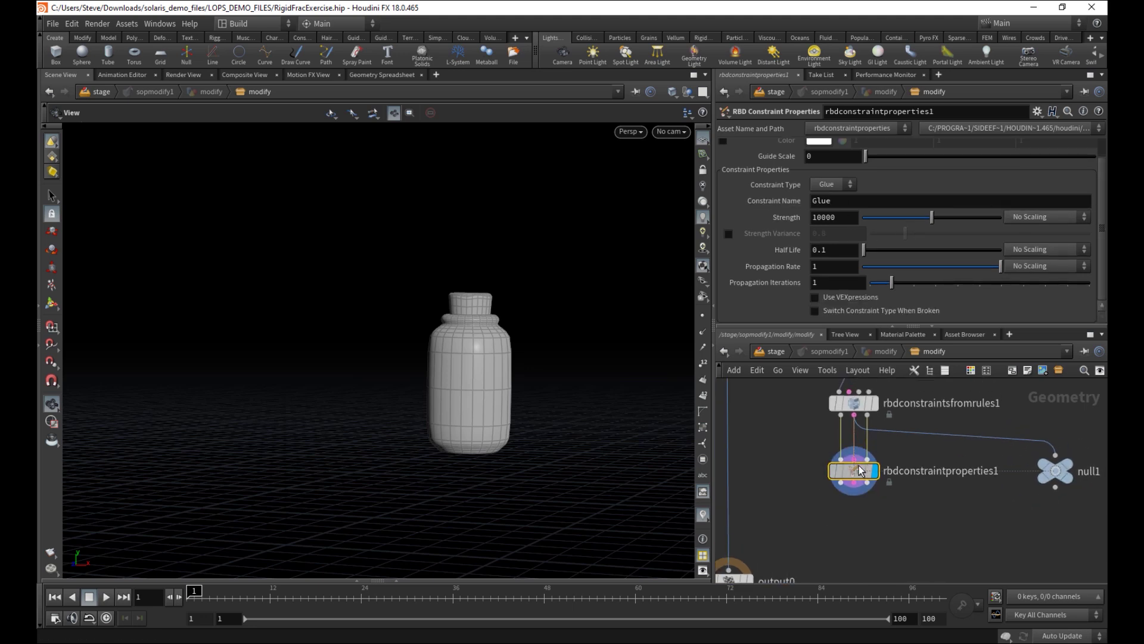
middle_click_drag(877, 528, 874, 501)
left_click(853, 501)
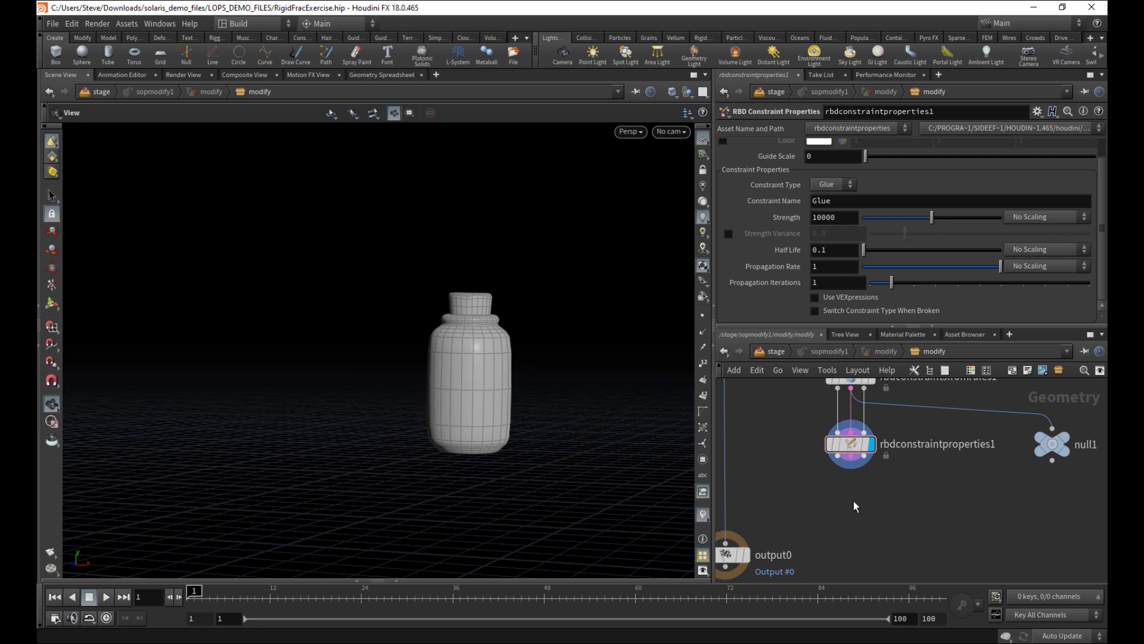
Add an RBD Configure node below rbdconstraintproperties1
key("Tab")
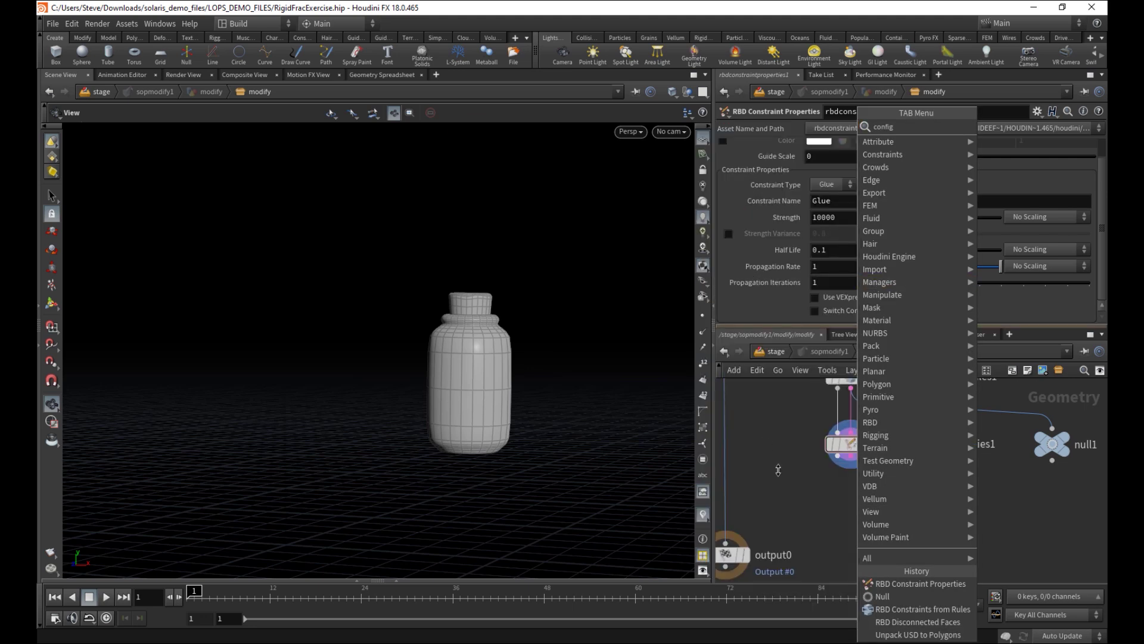
key("Escape")
key("Tab")
type("rbd co")
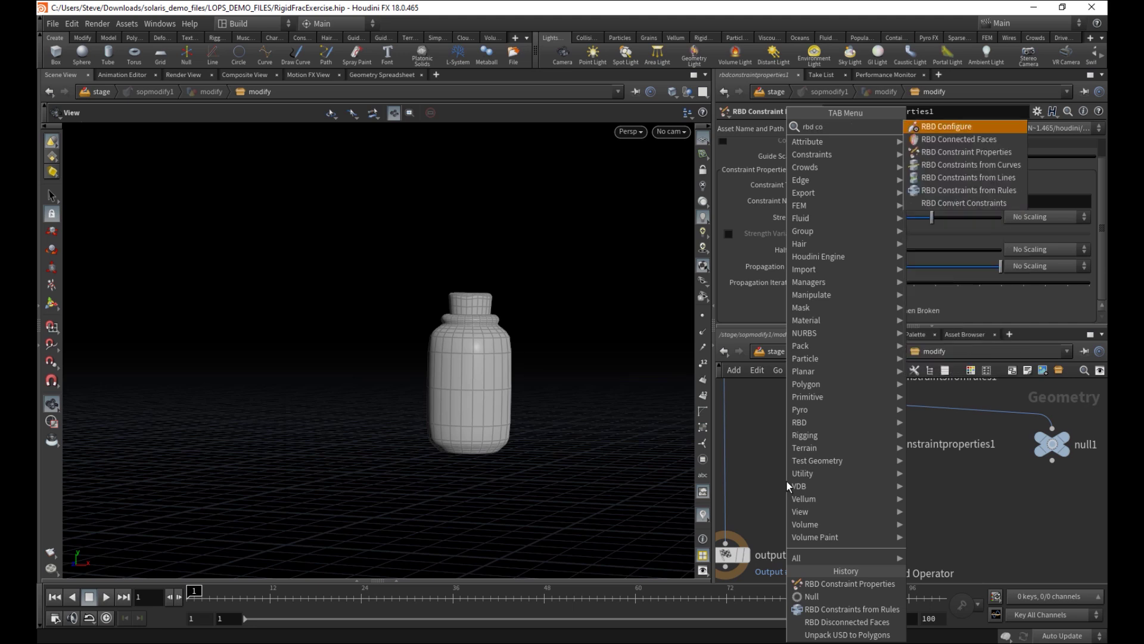
left_click(955, 127)
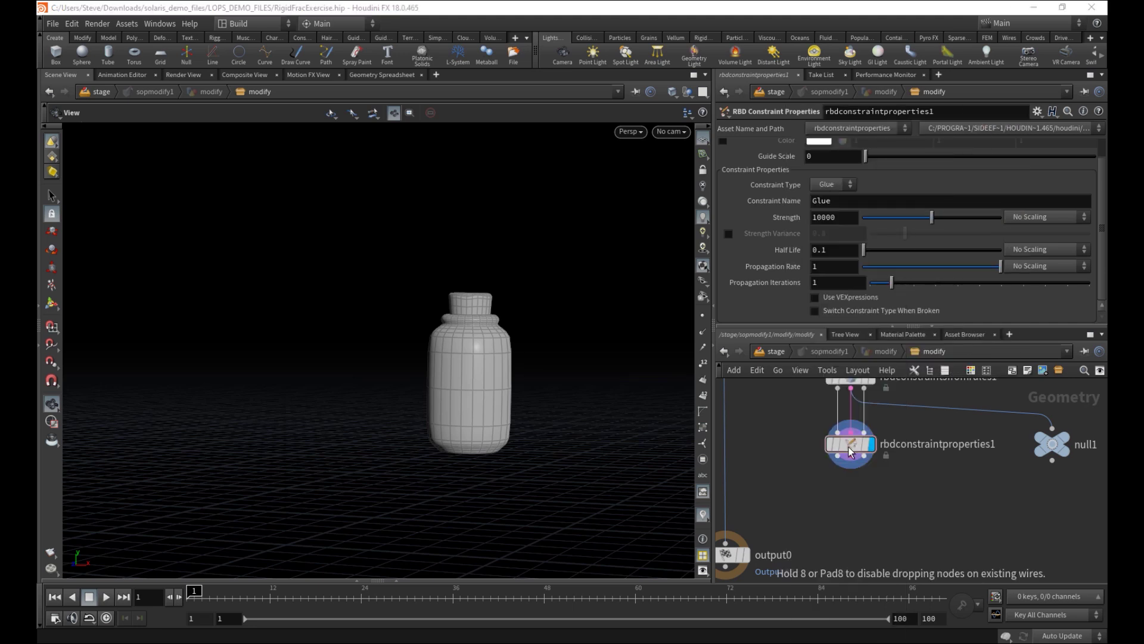
left_click(851, 500)
Wire the three outputs of rbdconstraintproperties1 into rbdconfigure1, display it, and inspect its node info and parameters
left_click(839, 457)
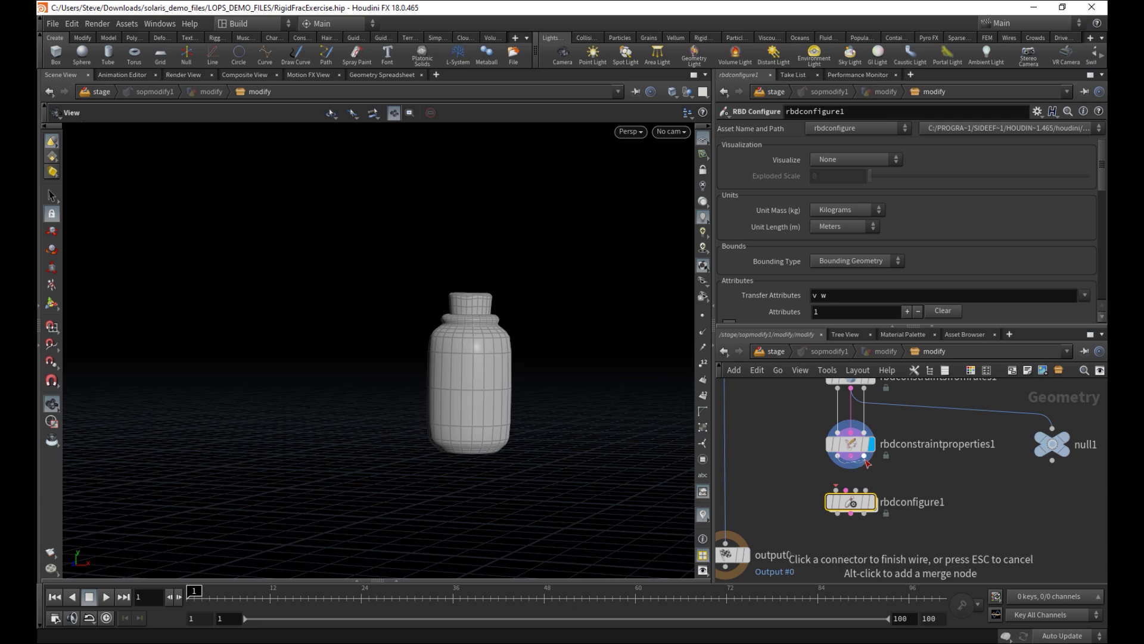
left_click(843, 491)
left_click(871, 502)
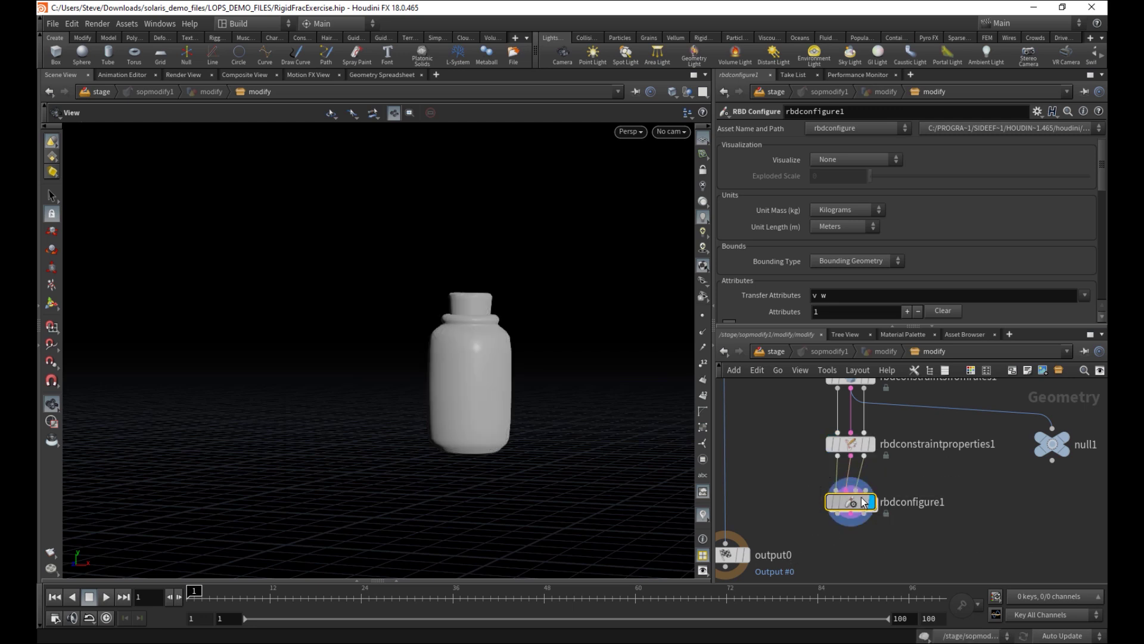
left_click_drag(857, 502, 856, 499)
middle_click(857, 500)
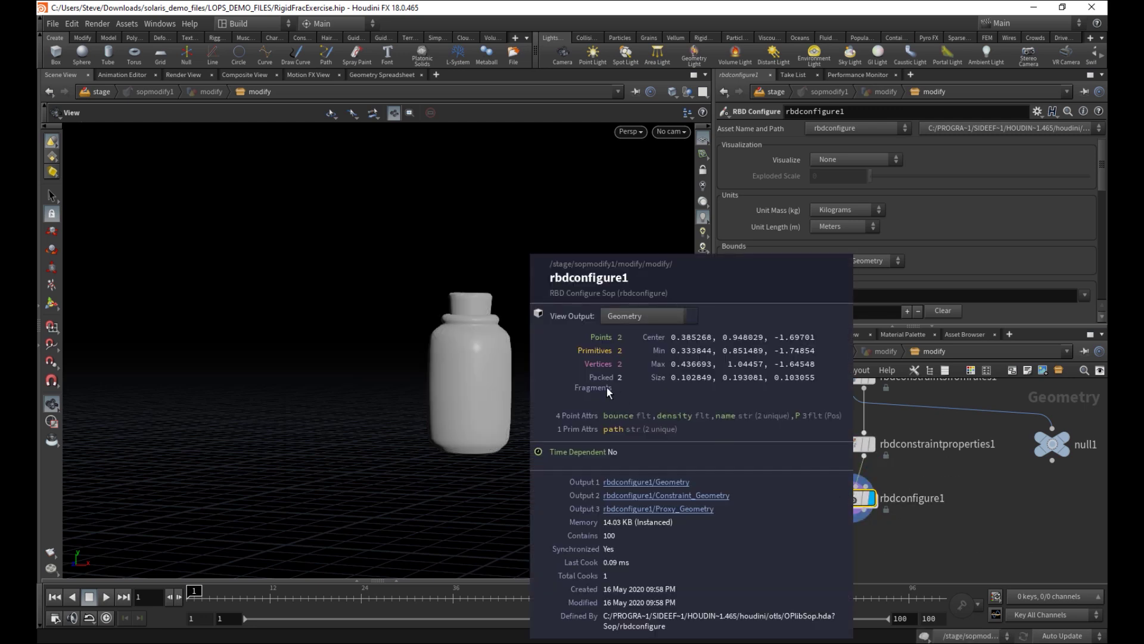
middle_click_drag(949, 486, 946, 482)
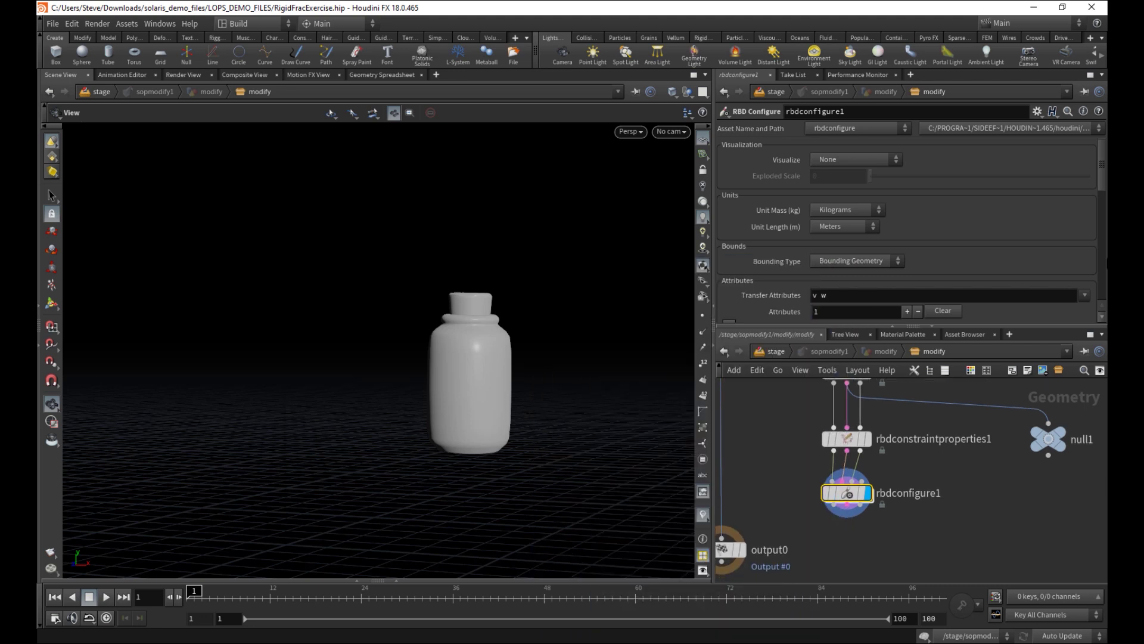
left_click_drag(1106, 174, 1099, 219)
Add an RBD Bullet Solver node below rbdconfigure1
middle_click_drag(932, 532, 949, 469)
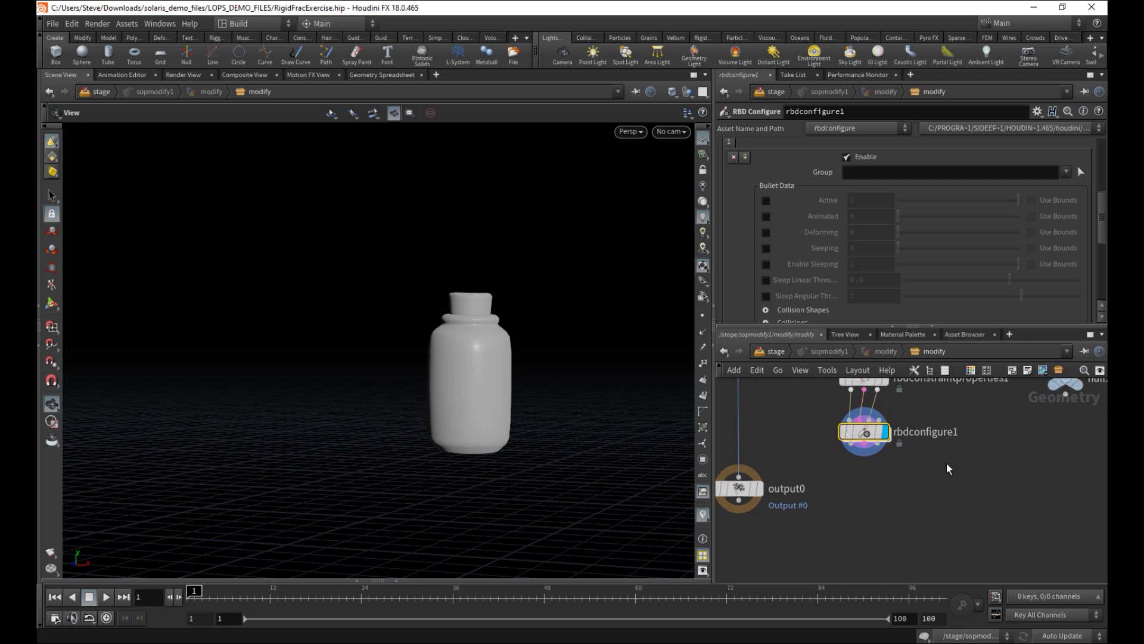
key("Tab")
type("rbd")
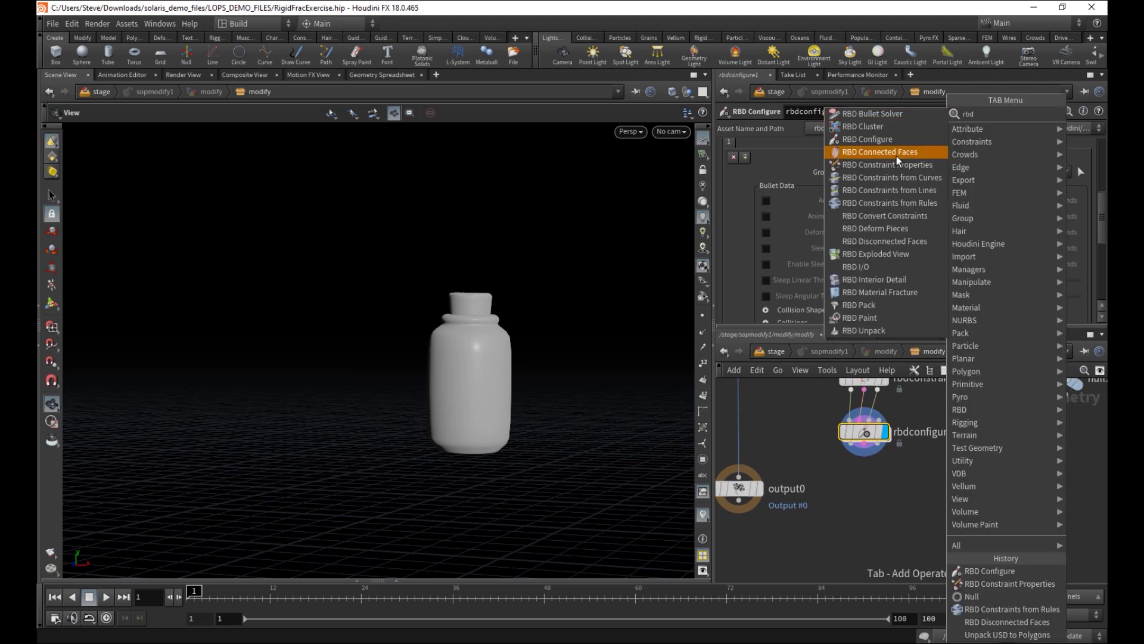
left_click(873, 113)
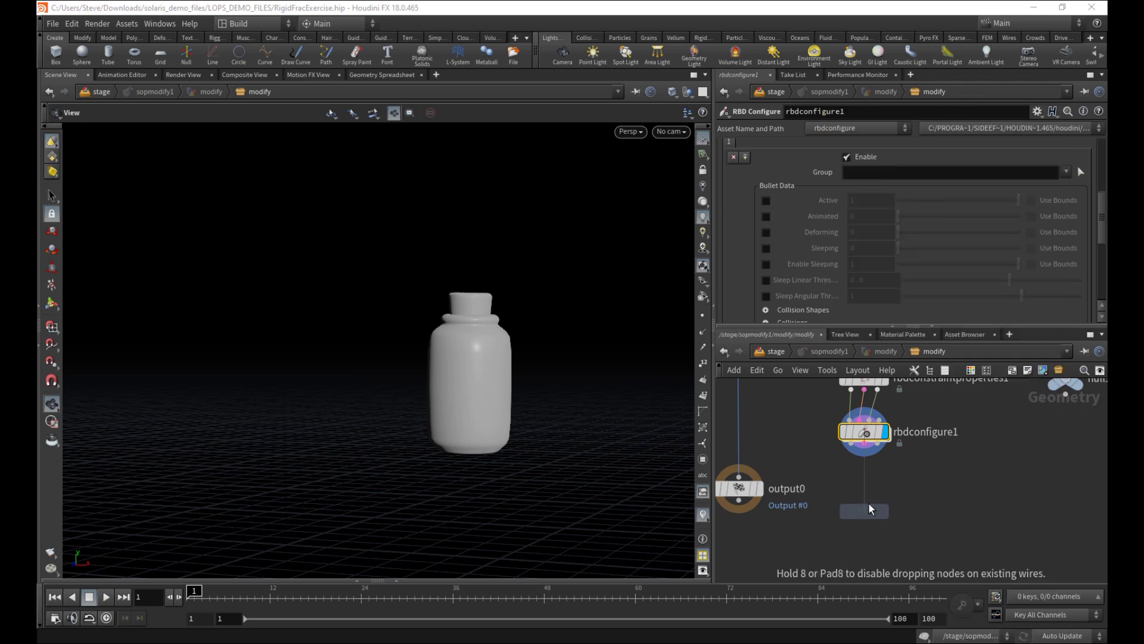
Wire the three outputs of rbdconfigure1 into the matching inputs of rbdbulletsolver1 and display the solver
left_click(851, 453)
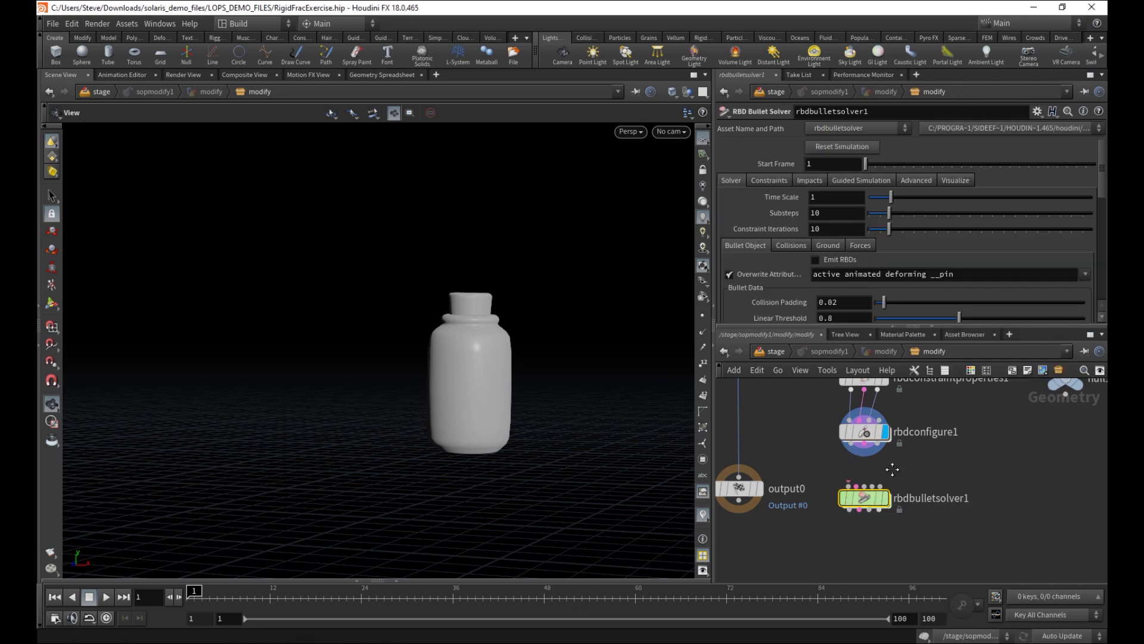
left_click(858, 452)
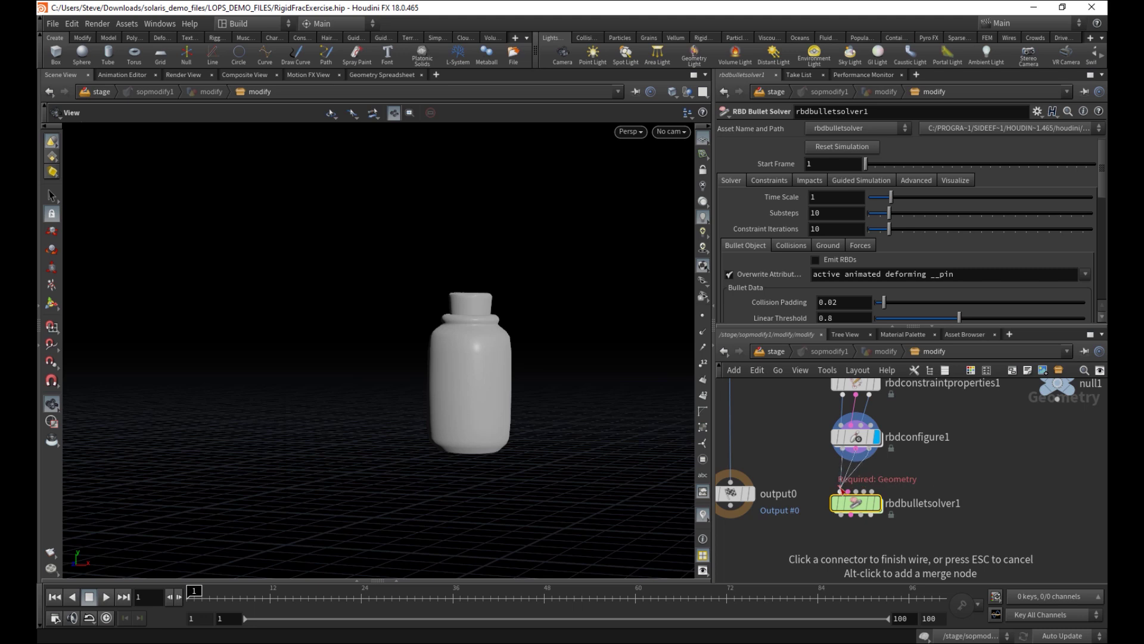
left_click(864, 503)
left_click(876, 502)
left_click_drag(867, 504, 867, 488)
Add a Ground Plane to rbdbulletsolver1 and set its Substeps to 20
right_click_drag(467, 384, 523, 380)
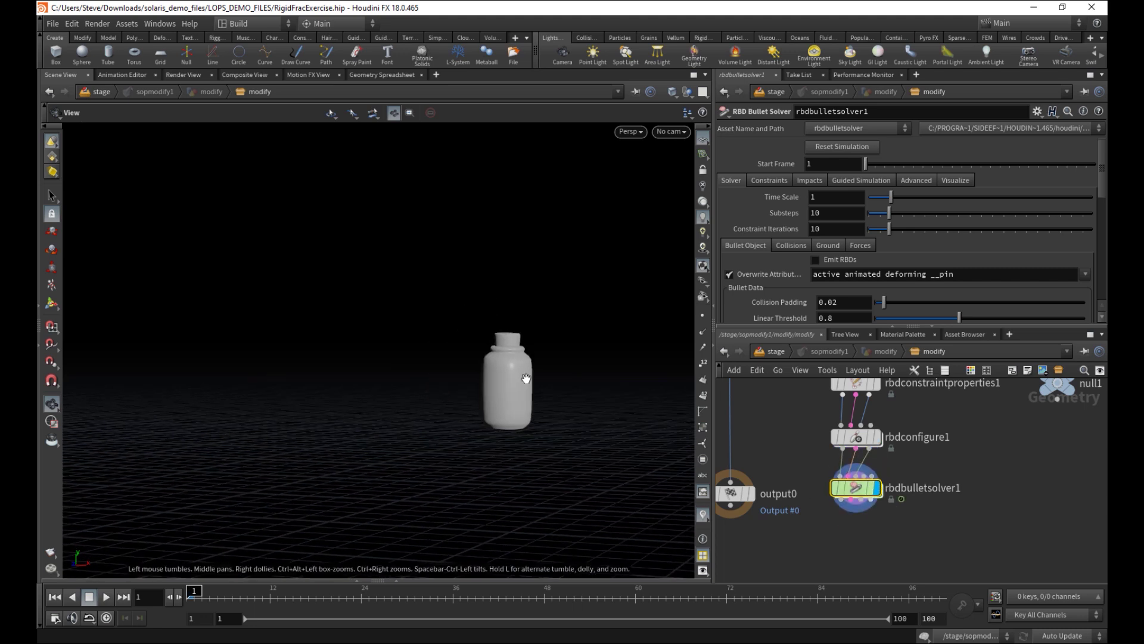
left_click(836, 244)
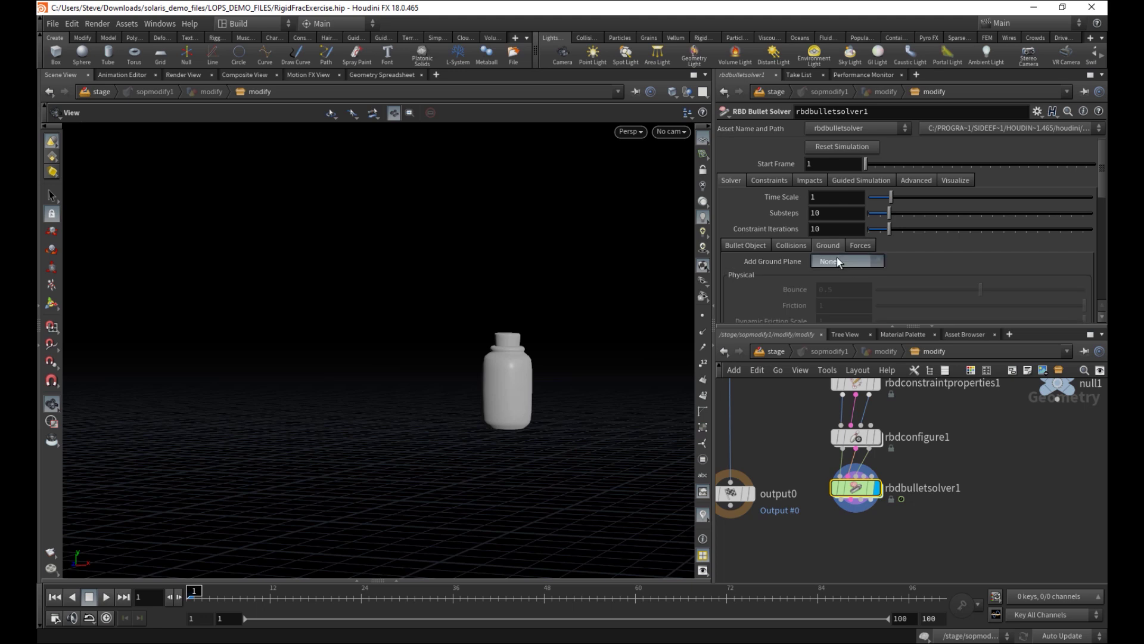
left_click(836, 257)
left_click(826, 285)
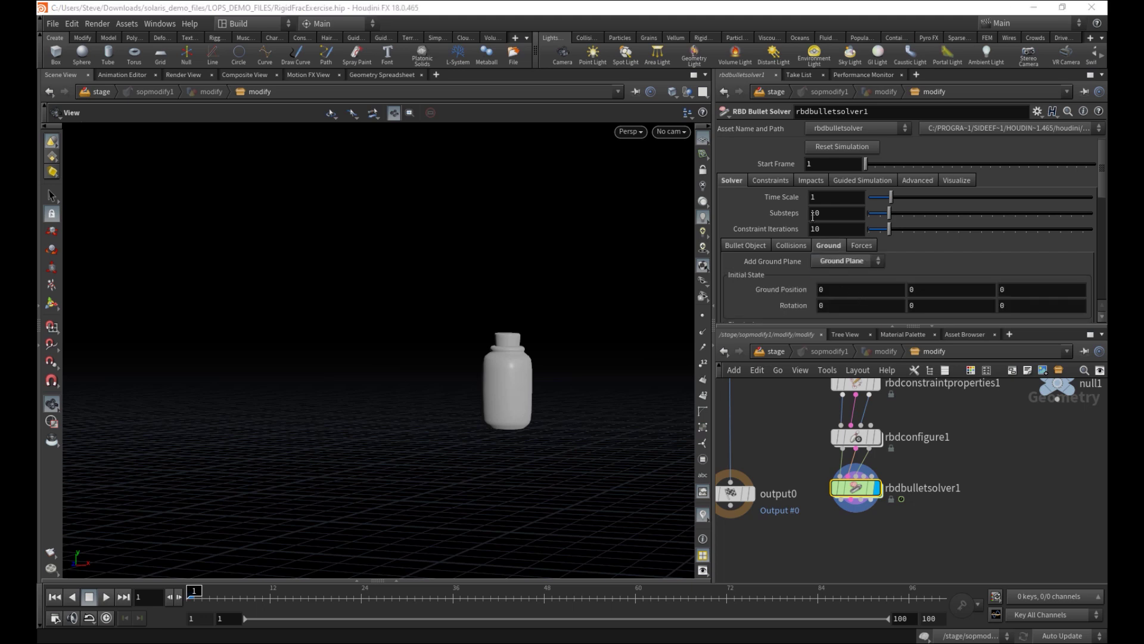
left_click_drag(821, 214, 784, 231)
type("20")
key("Return")
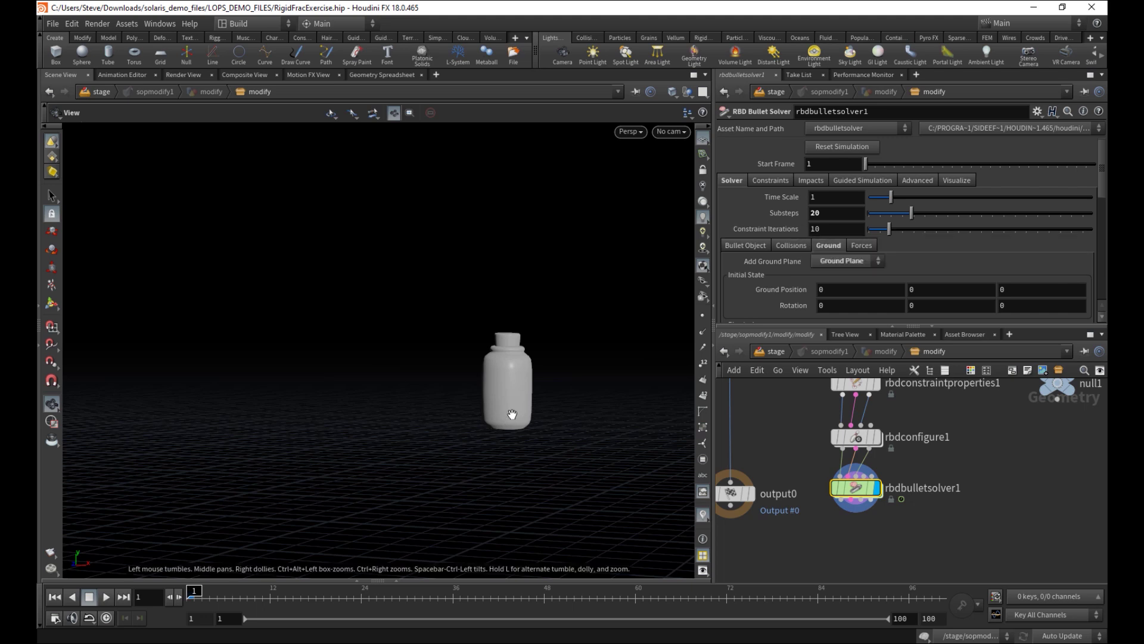
Play the simulation to examine how the jar falls onto the ground, and return the timeline to frame 1
left_click_drag(512, 413, 220, 551)
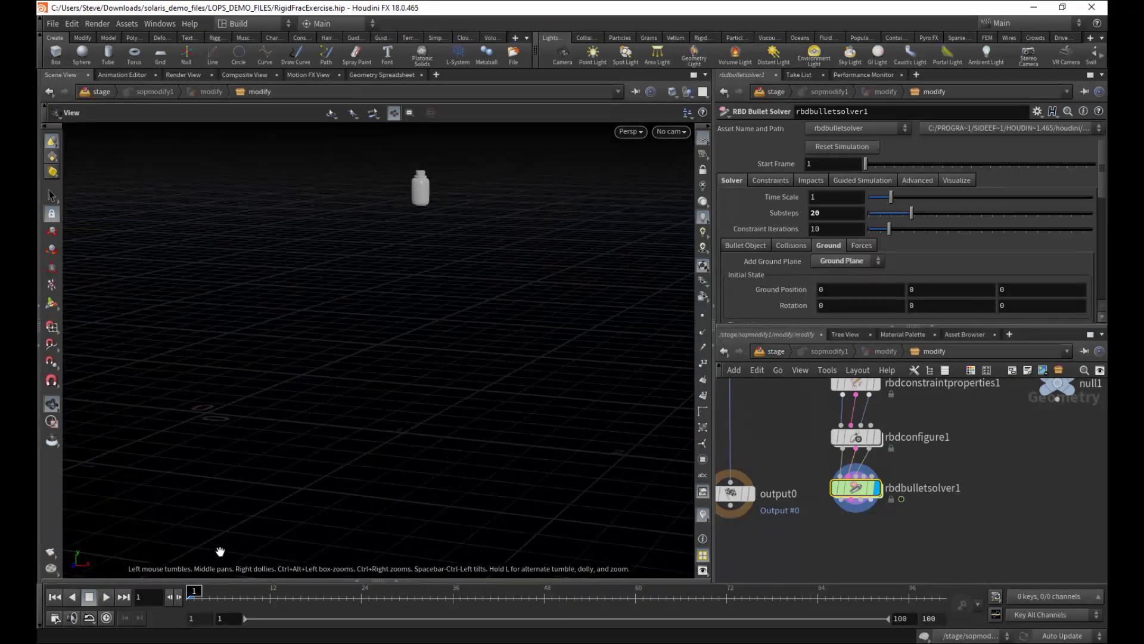
key("Up")
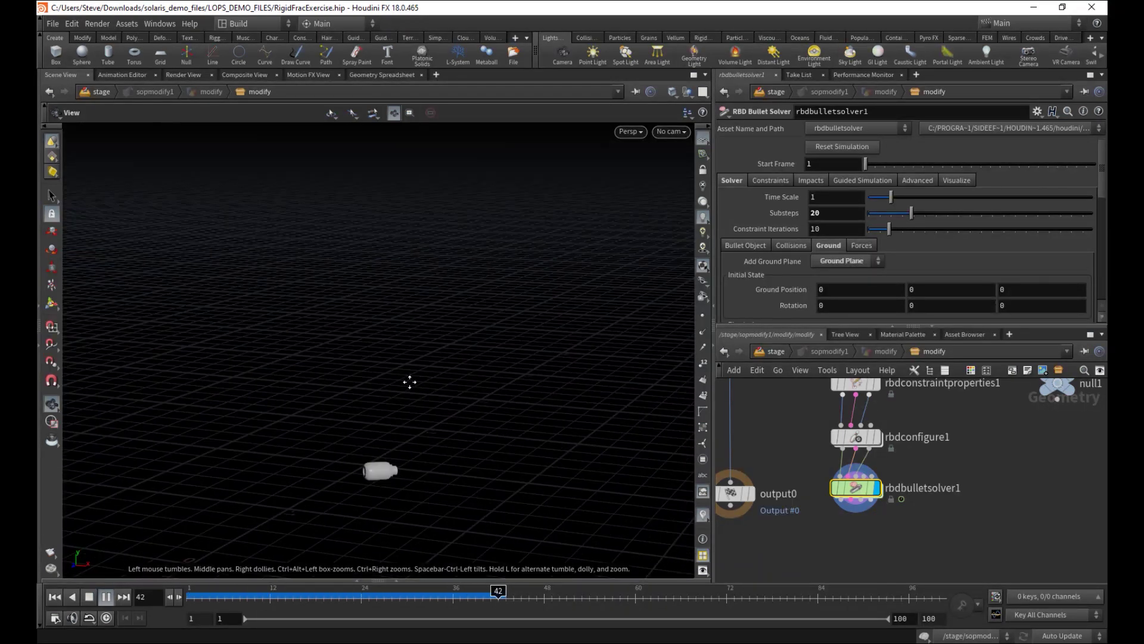
middle_click_drag(409, 382, 405, 405)
left_click(394, 595)
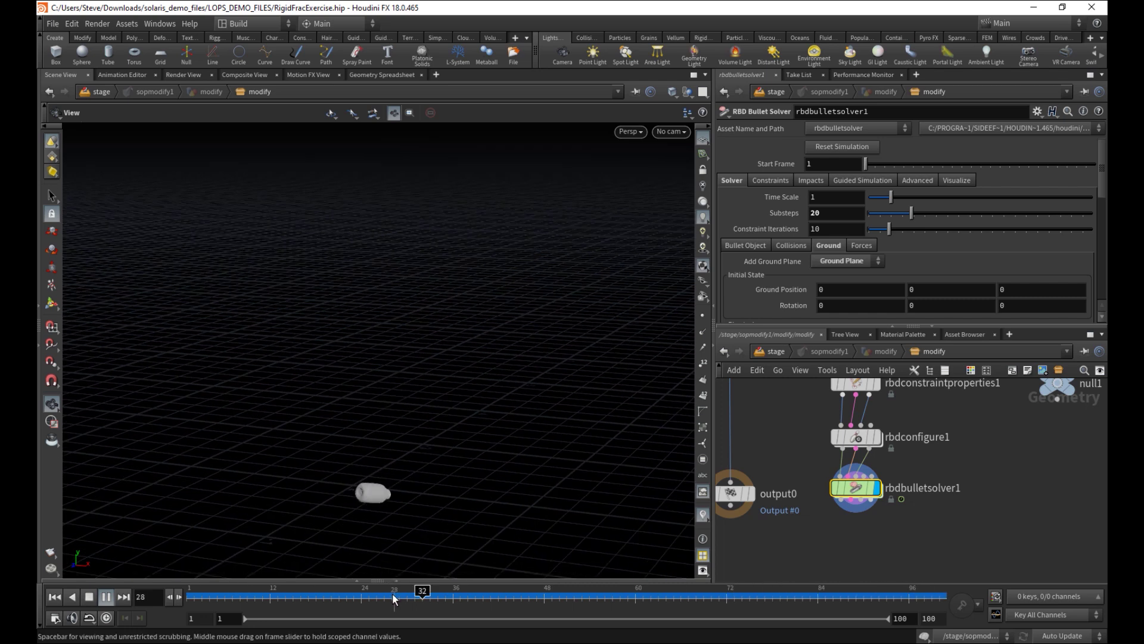
left_click_drag(392, 595, 179, 595)
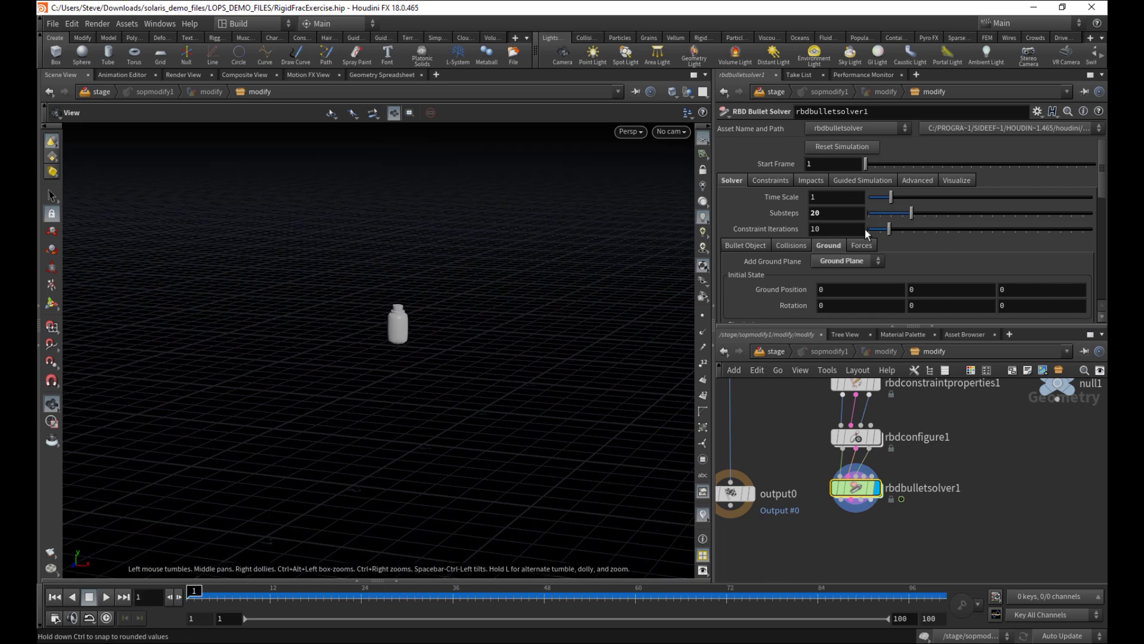
Set the solver's Start Frame to 6, play the simulation to check it, and return to frame 1
left_click(823, 164)
key("Return")
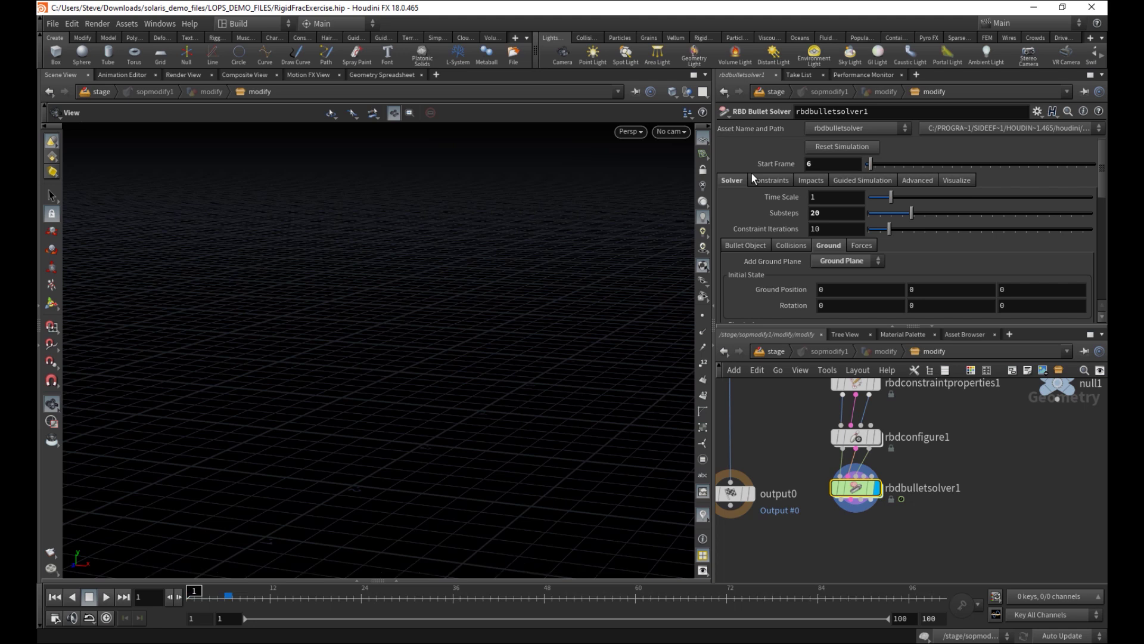
left_click(106, 600)
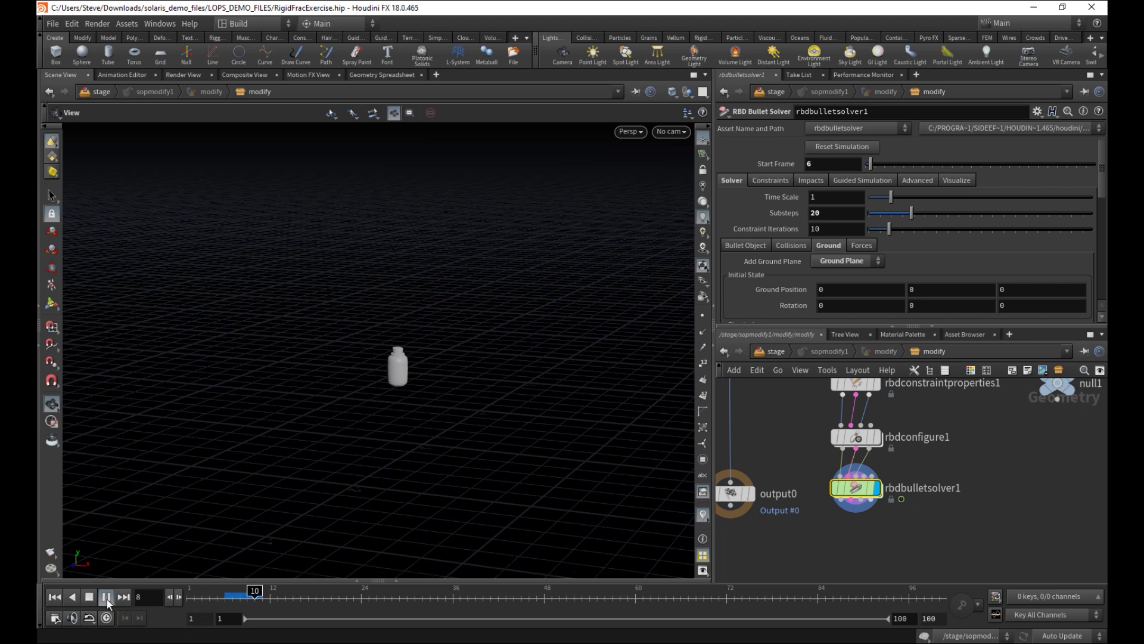
mouse_move(207, 595)
left_mouse_down()
mouse_move(227, 593)
mouse_move(194, 592)
mouse_move(265, 594)
mouse_move(193, 593)
left_mouse_up()
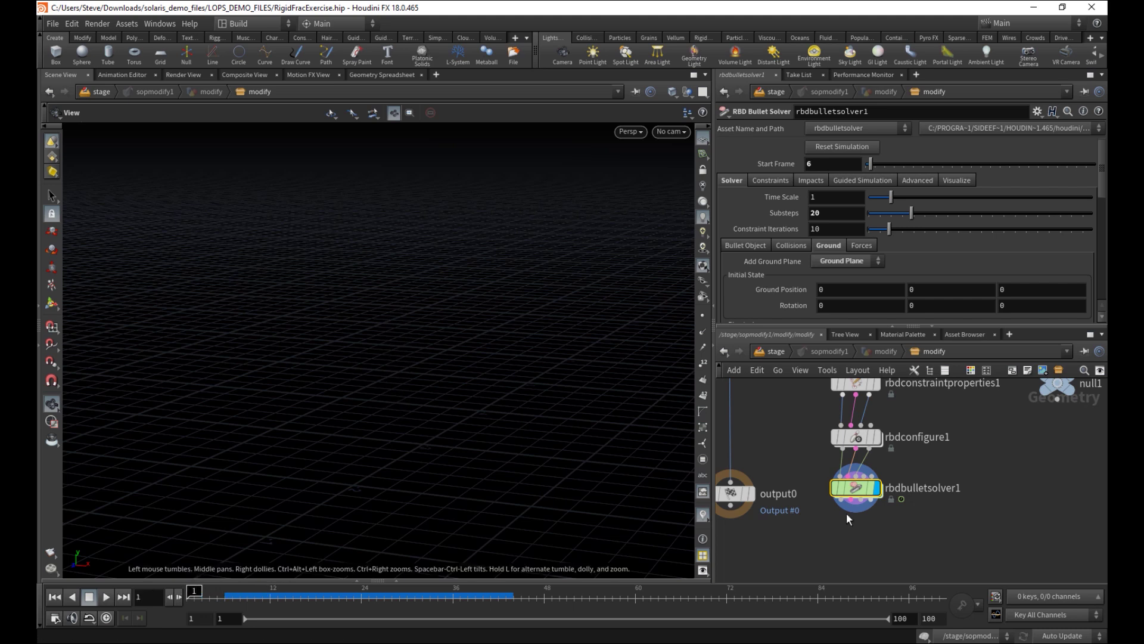
Add an unconnected Time Shift node below rbdbulletsolver1
mouse_move(864, 525)
middle_mouse_down()
mouse_move(868, 491)
mouse_move(858, 503)
middle_mouse_up()
left_click(867, 511)
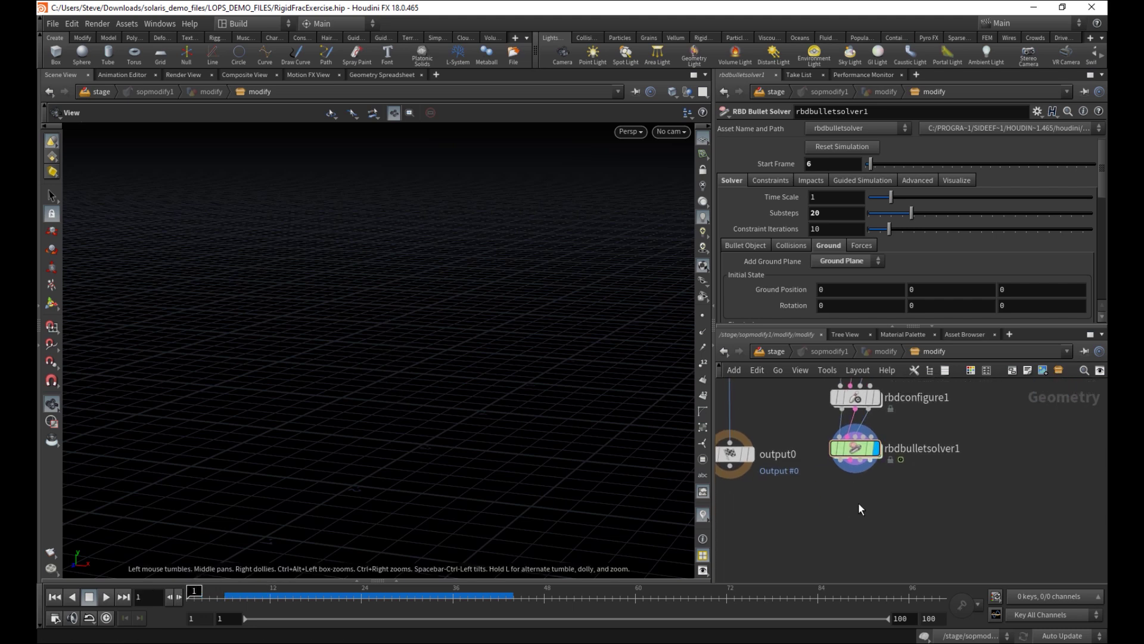
key("Tab")
type("ti")
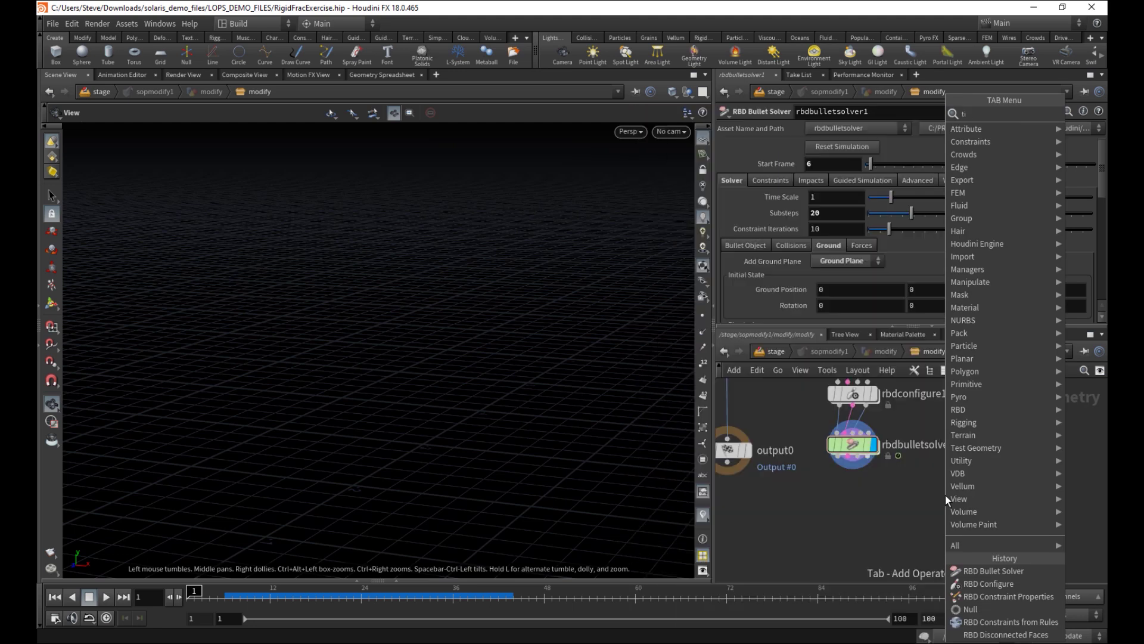
type("me shi")
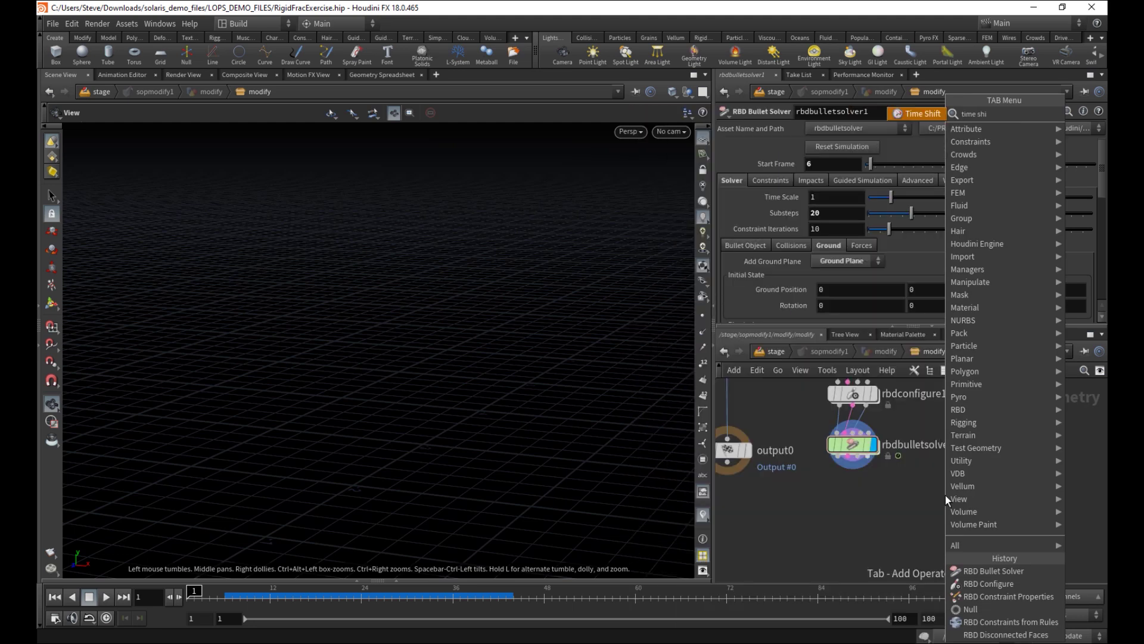
key("Return")
left_click(915, 541)
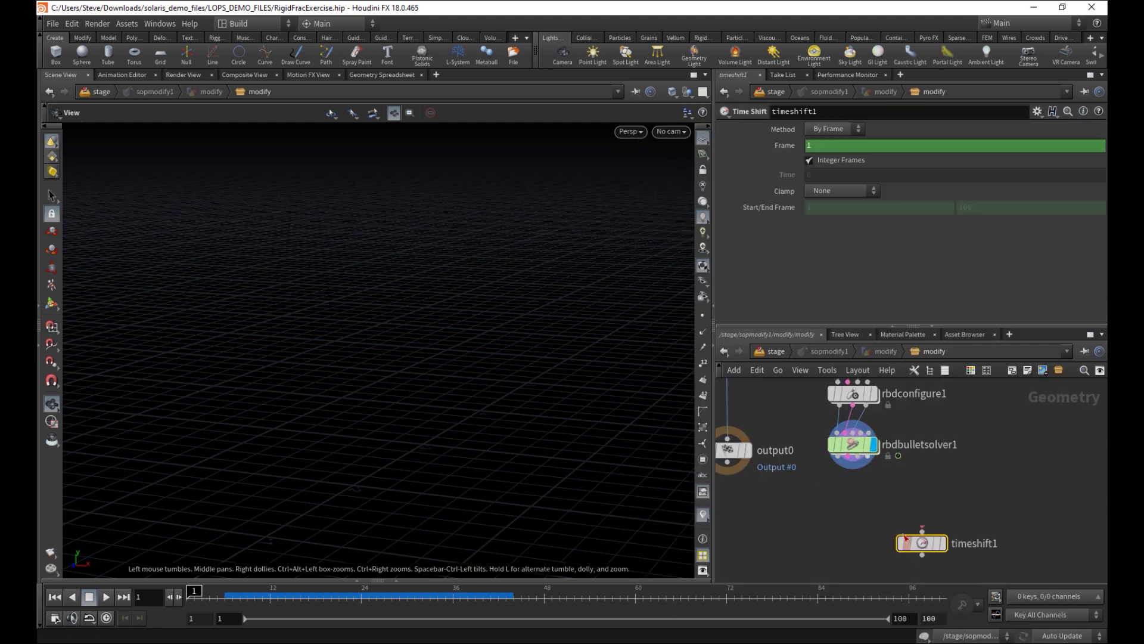
scroll(891, 536, "down", 3)
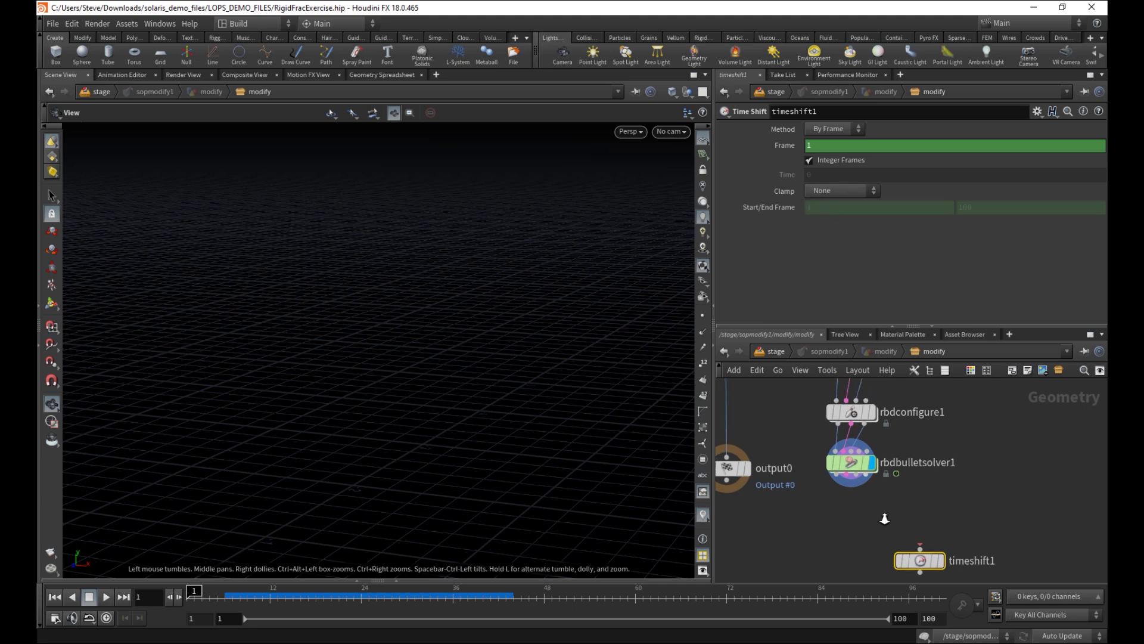
Go back to the stage network, add a Null beside COLLIDER, and name it CONTROLS
left_click(777, 351)
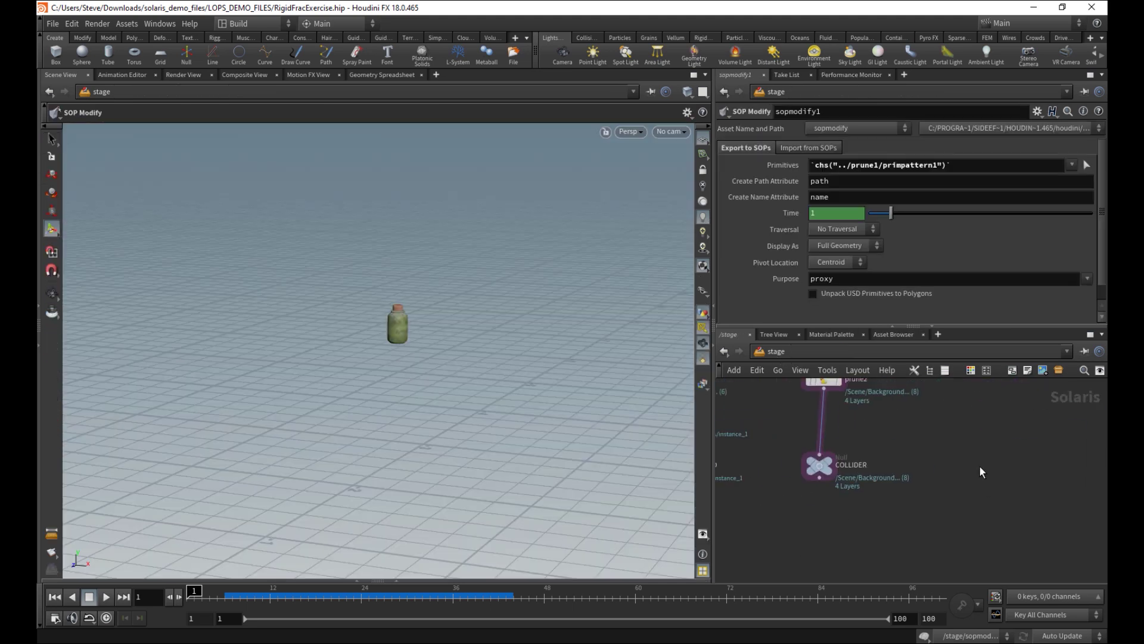
key("Tab")
type("nul")
key("Return")
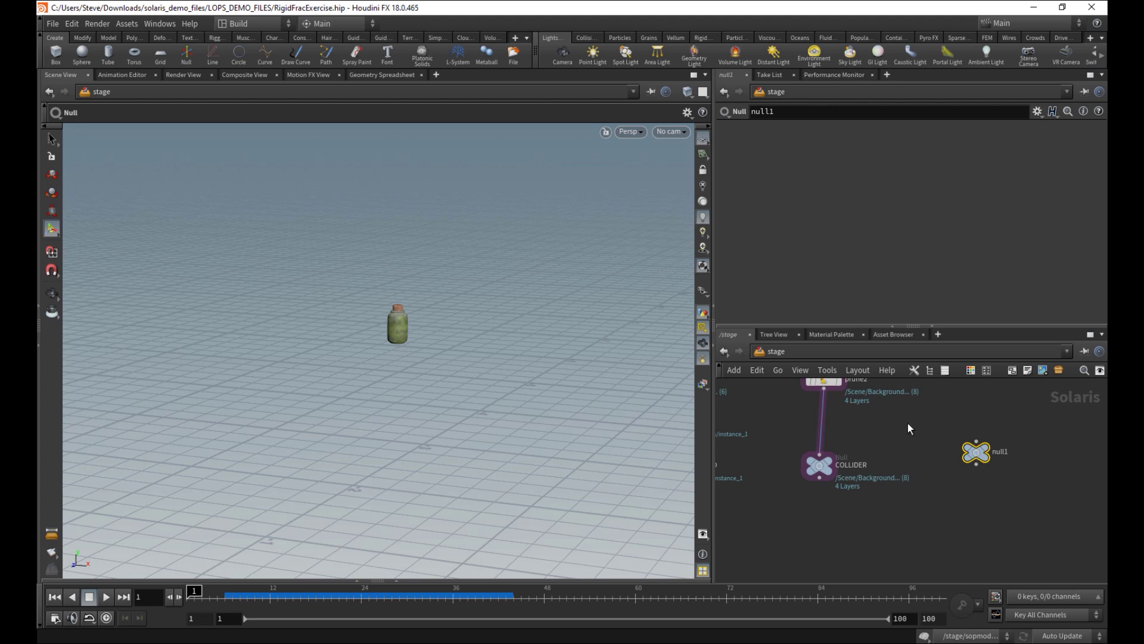
left_click(972, 458)
double_click(992, 465)
type("C")
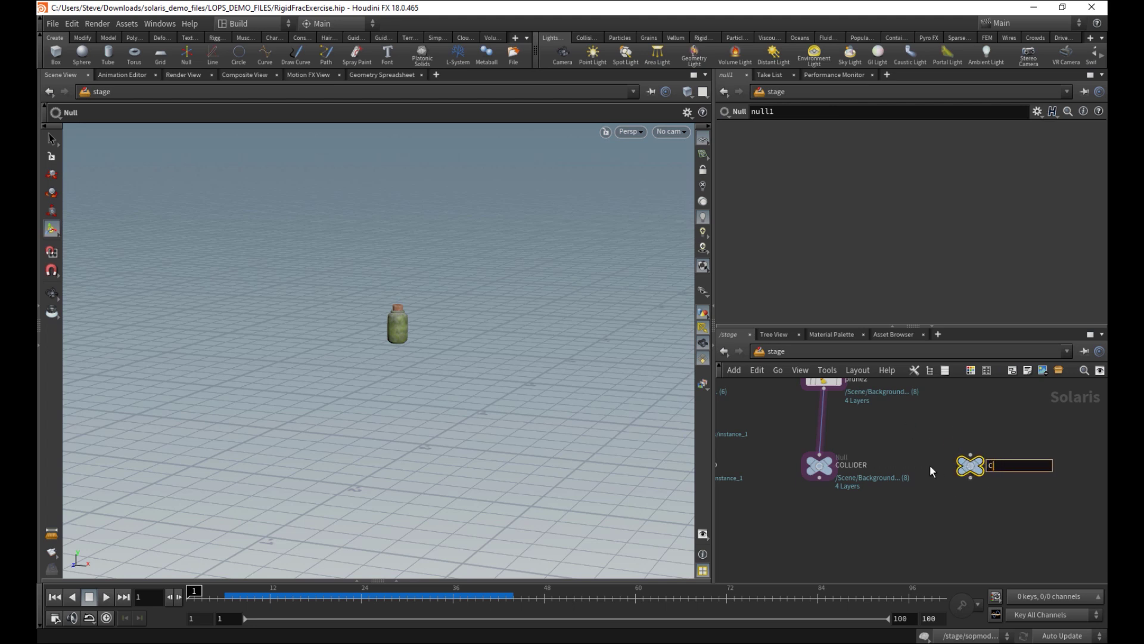
type("ONTROLS")
key("Return")
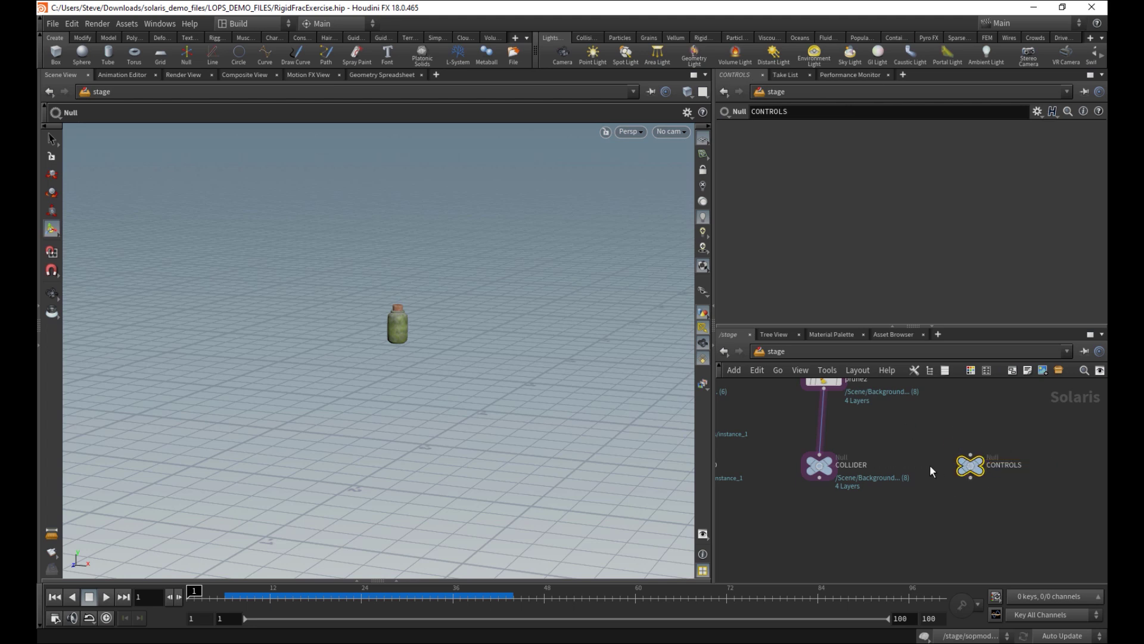
Add an integer parameter to the CONTROLS node's interface, labelled Start frame and named sframe
left_click(1035, 114)
left_click(918, 125)
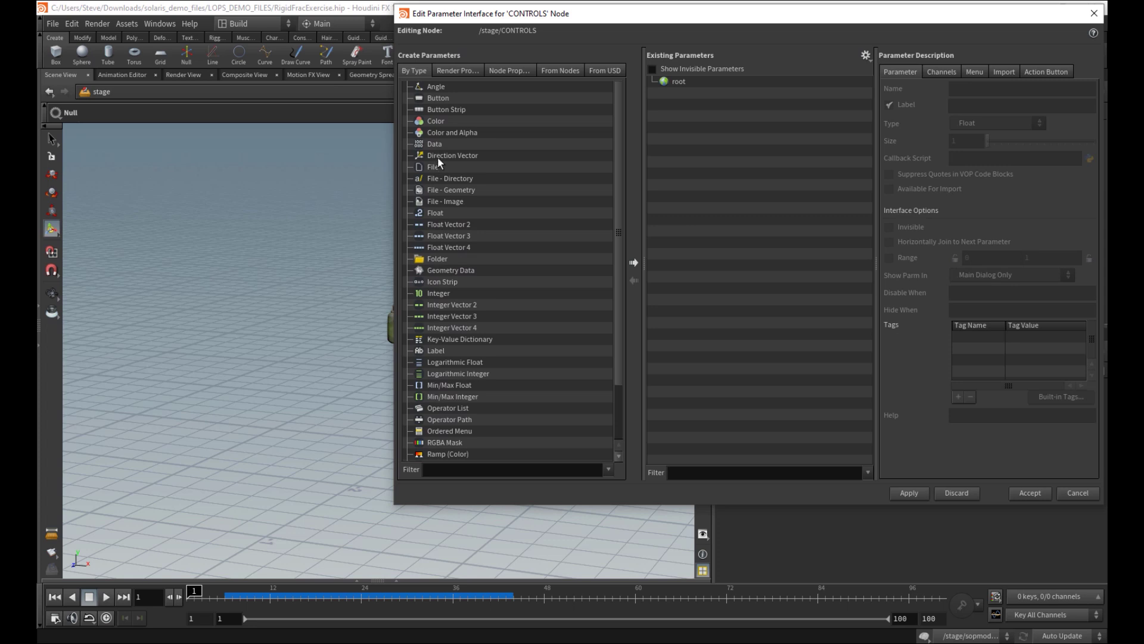
left_click_drag(433, 293, 678, 84)
type("Start frame")
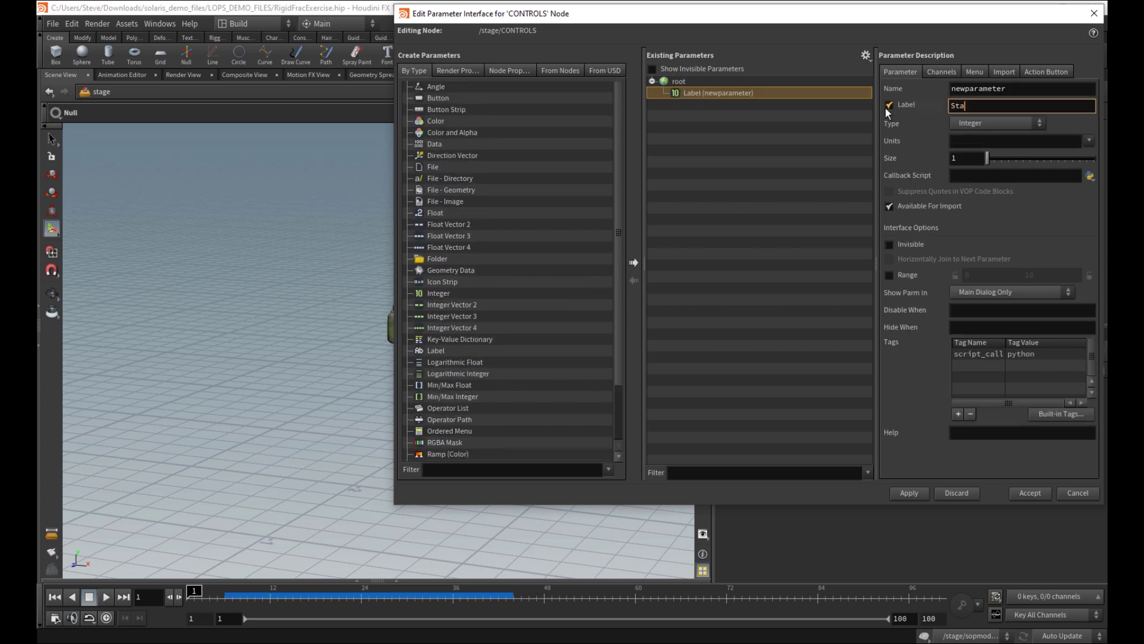
key("Return")
key("shift+Tab")
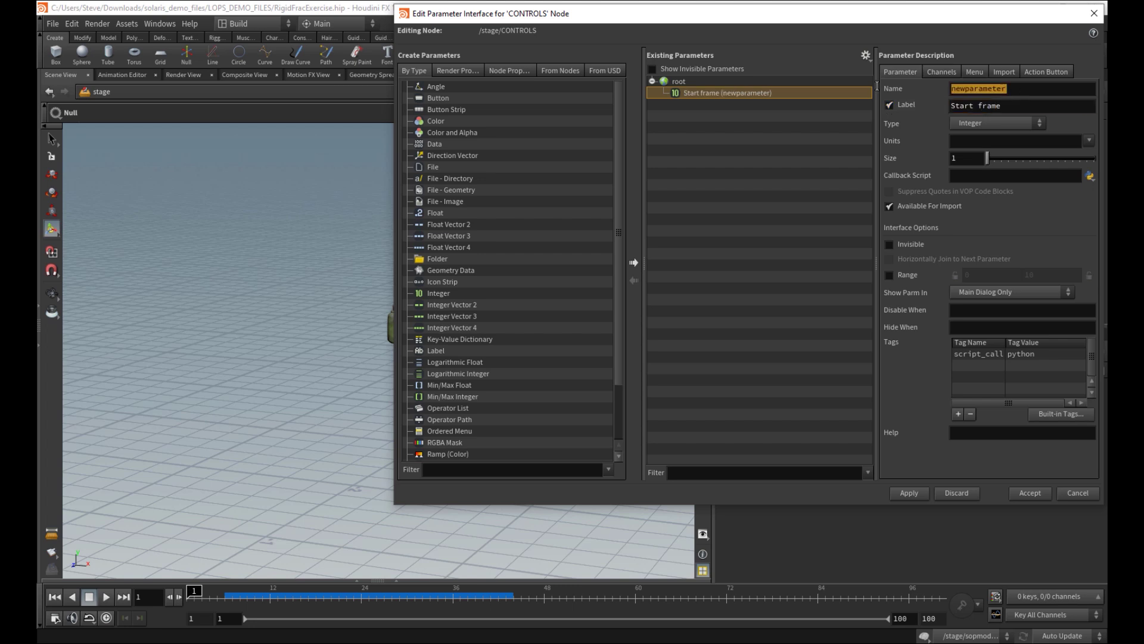
type("sframe")
key("Return")
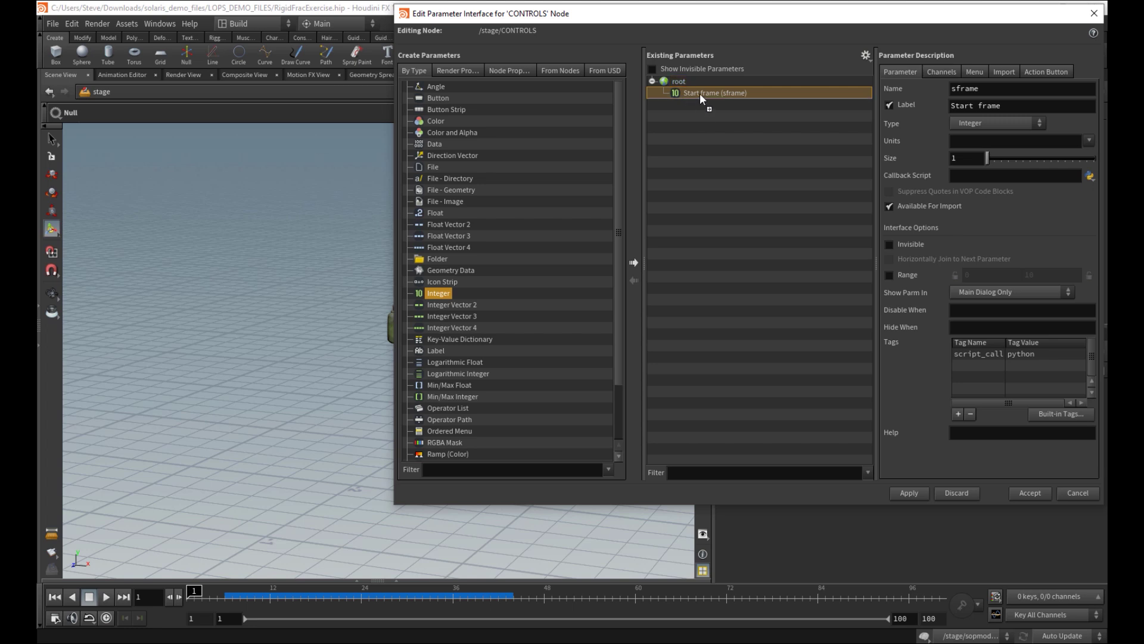
Add a second integer parameter named fframe with the label Fracture frame, and accept the interface changes
left_click_drag(700, 93, 700, 94)
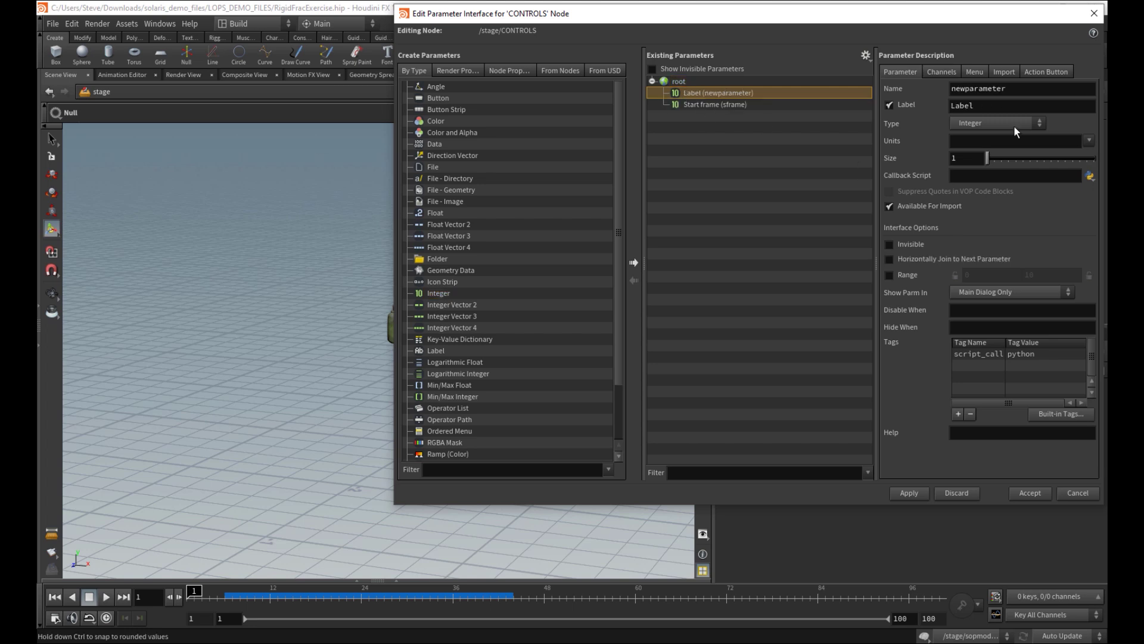
double_click(1029, 91)
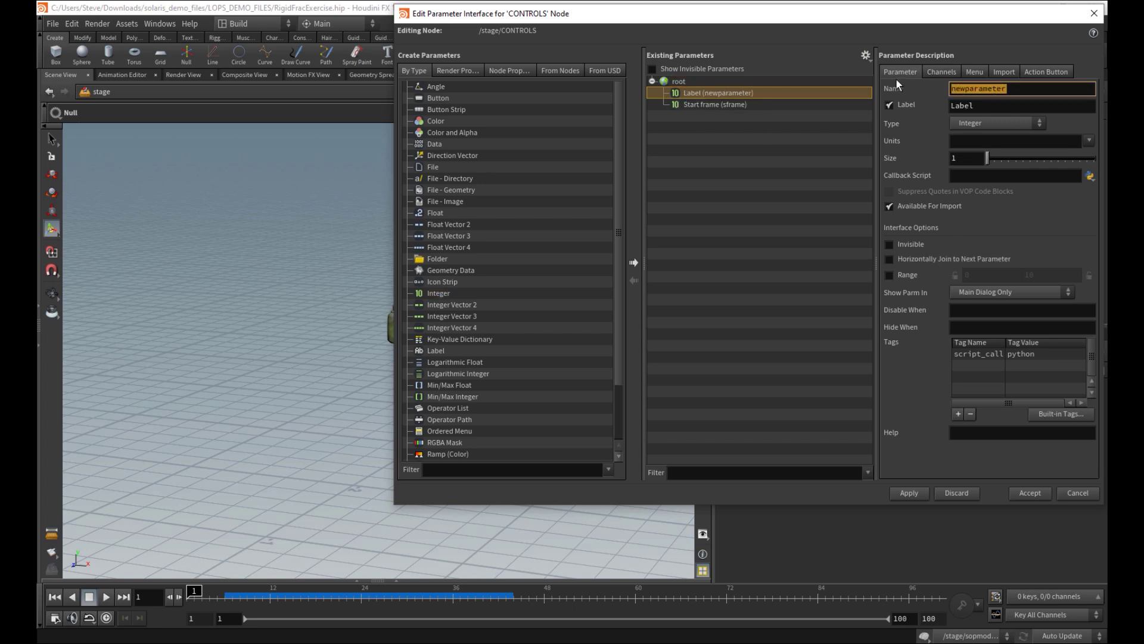
type("fframe")
key("Tab")
type("Fracture frame")
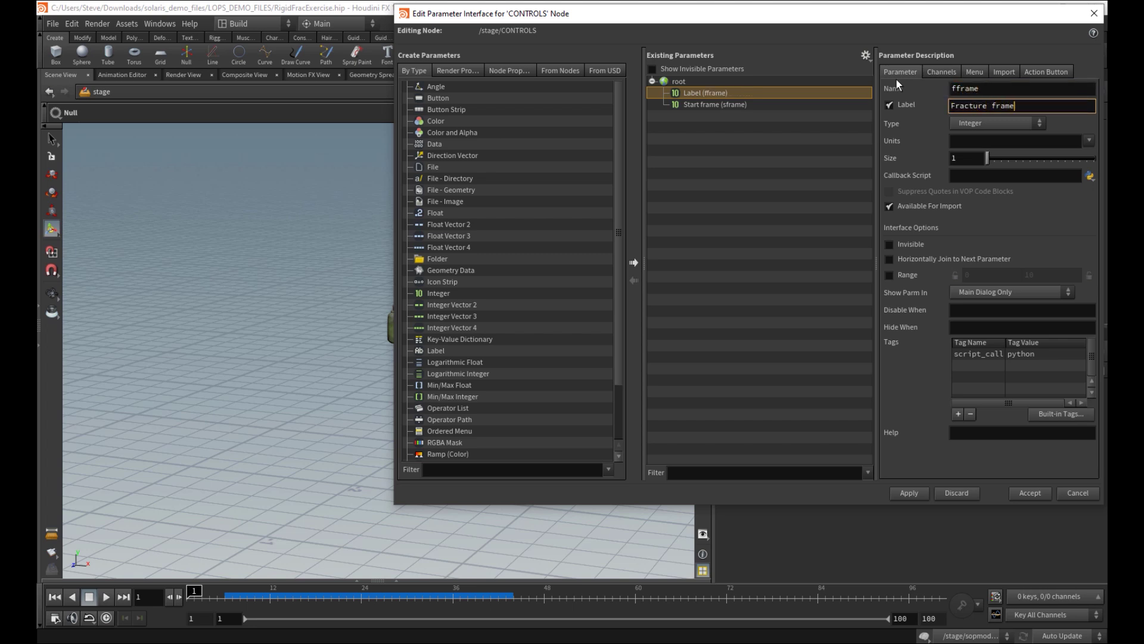
key("Return")
left_click(1030, 493)
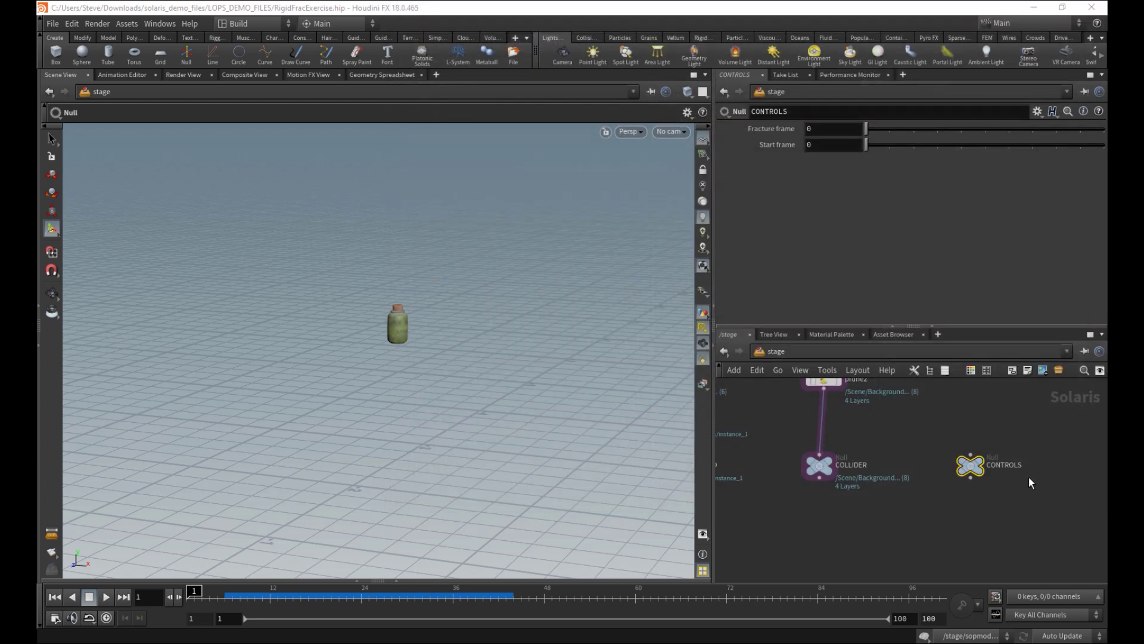
Set the Start frame parameter on CONTROLS to 6
left_click_drag(815, 129, 759, 140)
left_click(888, 138)
middle_click_drag(759, 141, 784, 142)
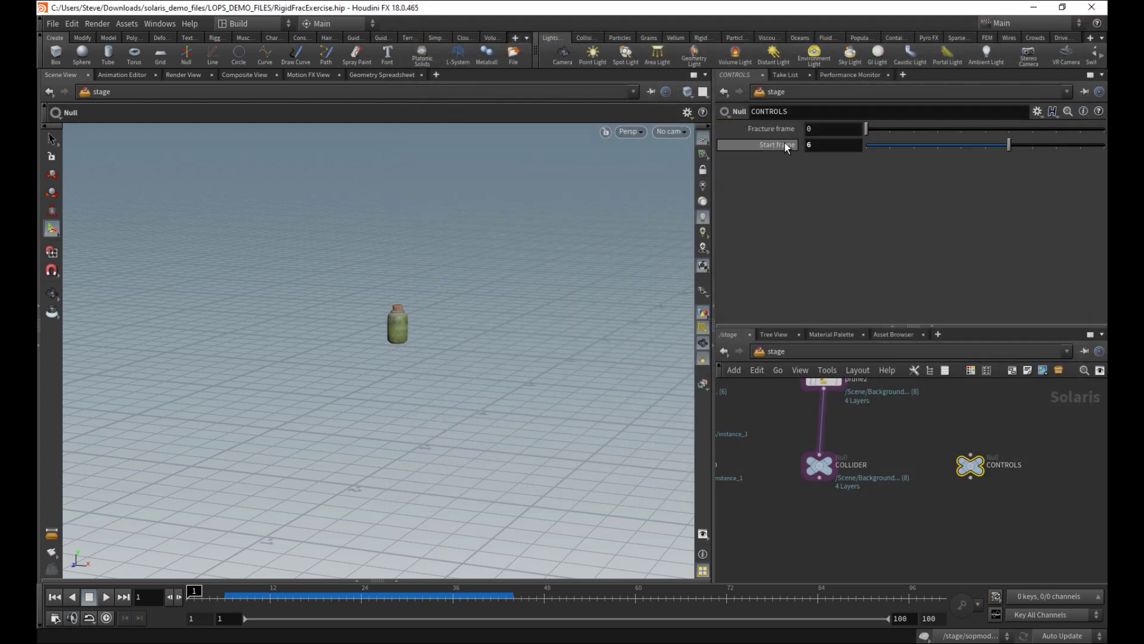
Link rbdbulletsolver1's Start Frame to the CONTROLS Start frame parameter with a relative reference
right_click(773, 145)
left_click(806, 231)
middle_click_drag(811, 528, 831, 474)
double_click(834, 479)
left_click(864, 477)
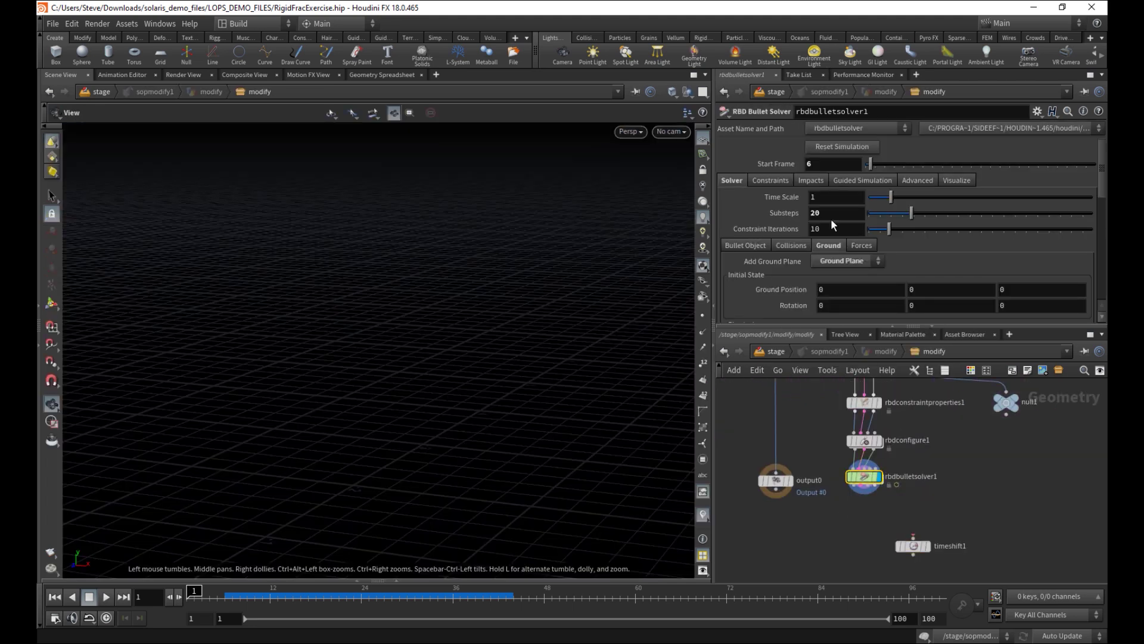
right_click(782, 166)
left_click(842, 287)
Set timeshift1 to Clamp to First and reference the CONTROLS sframe parameter in its start frame
middle_click_drag(852, 505, 855, 483)
left_click(916, 524)
left_click(813, 191)
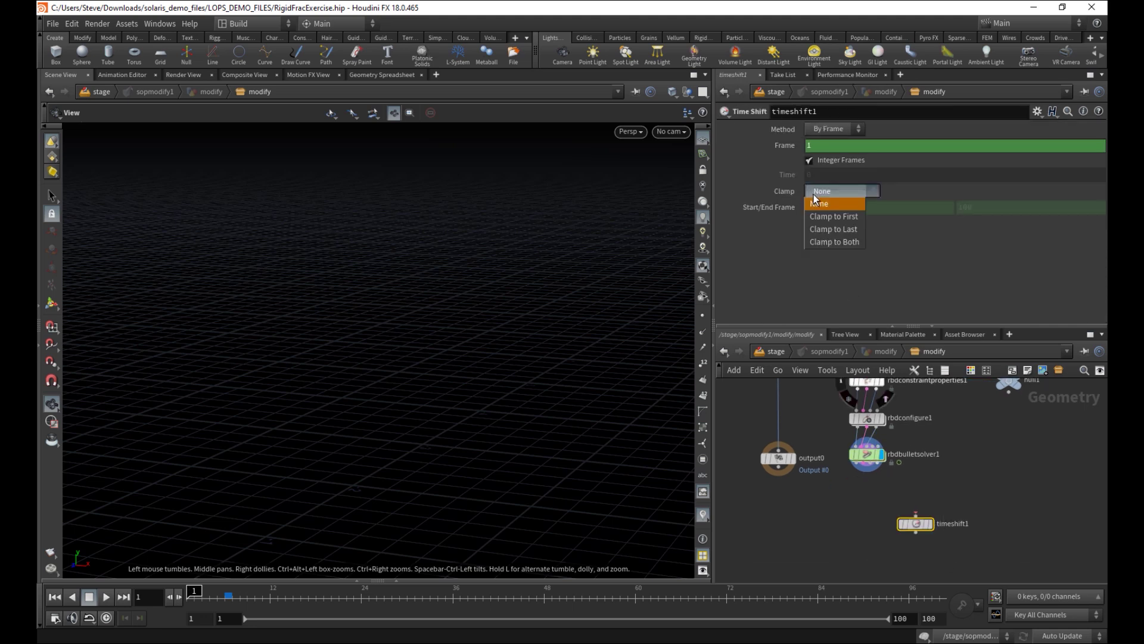
left_click(829, 229)
left_click(841, 218)
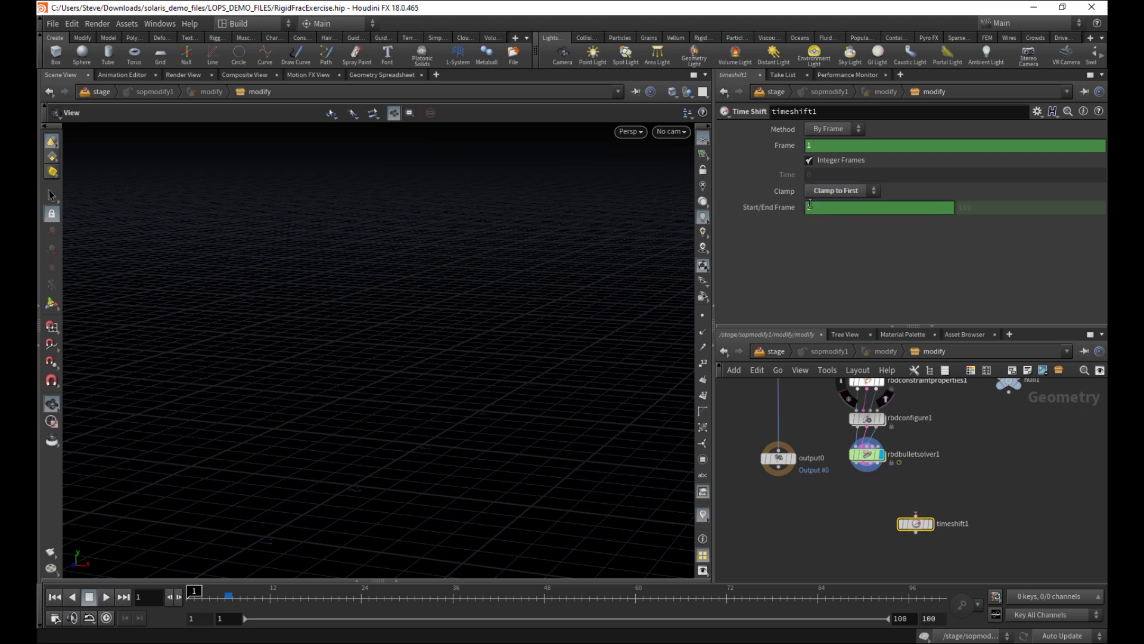
right_click(803, 205)
left_click(863, 330)
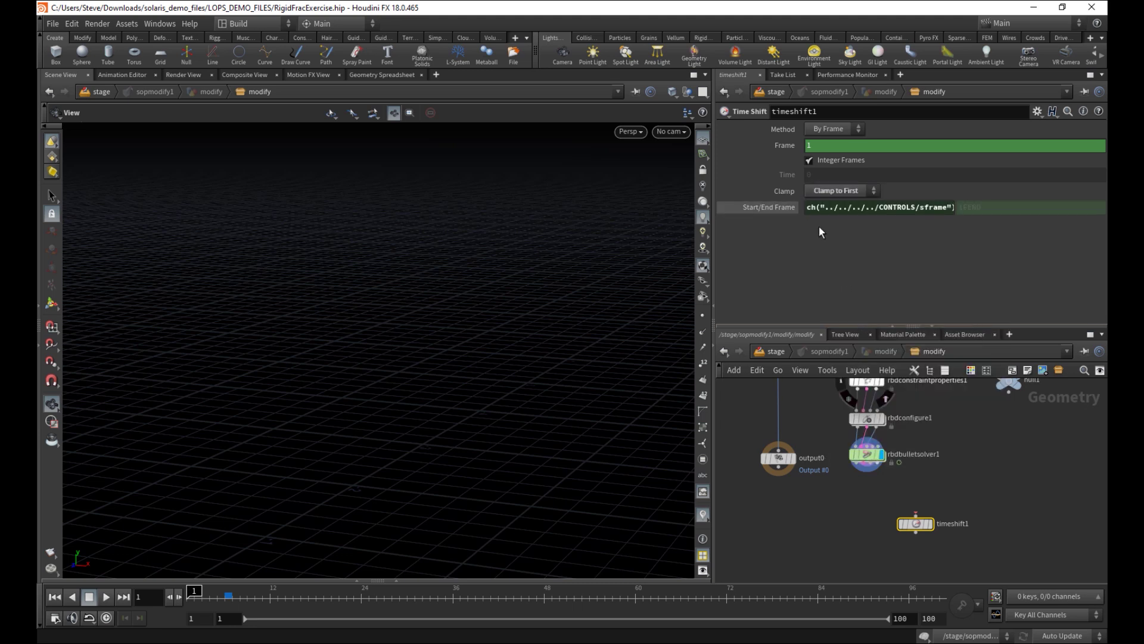
left_click(768, 208)
Wire timeshift1 to rbdbulletsolver1's first output, display it, and check the opening frames on the timeline, returning to frame 1
middle_click_drag(890, 498, 903, 473)
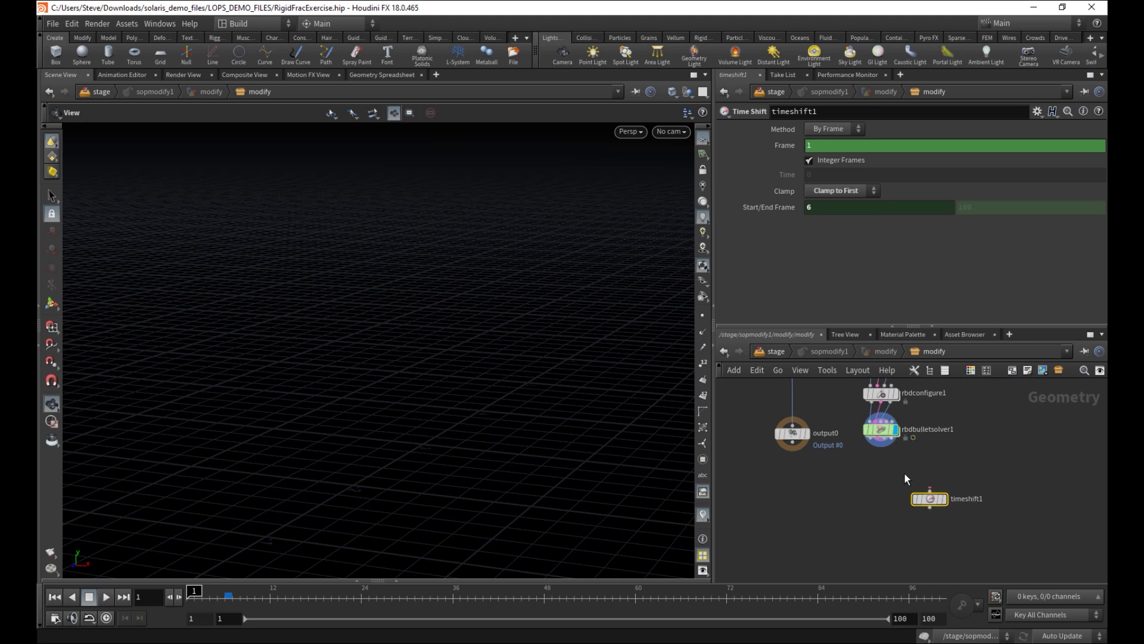
left_click_drag(910, 475, 871, 439)
left_click_drag(928, 498, 875, 479)
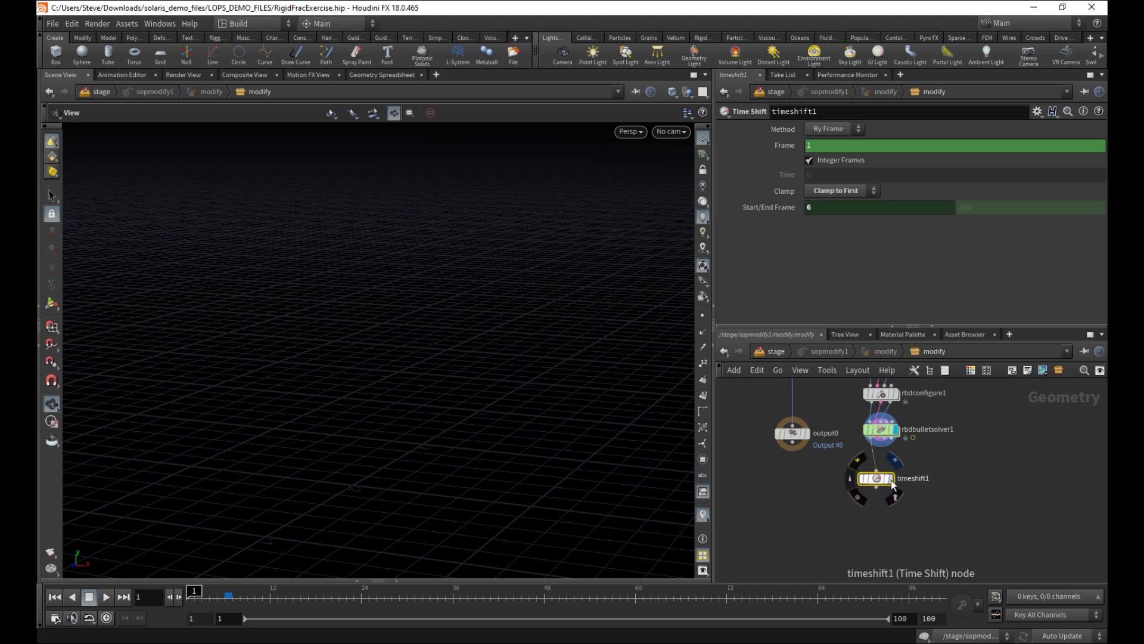
left_click(892, 480)
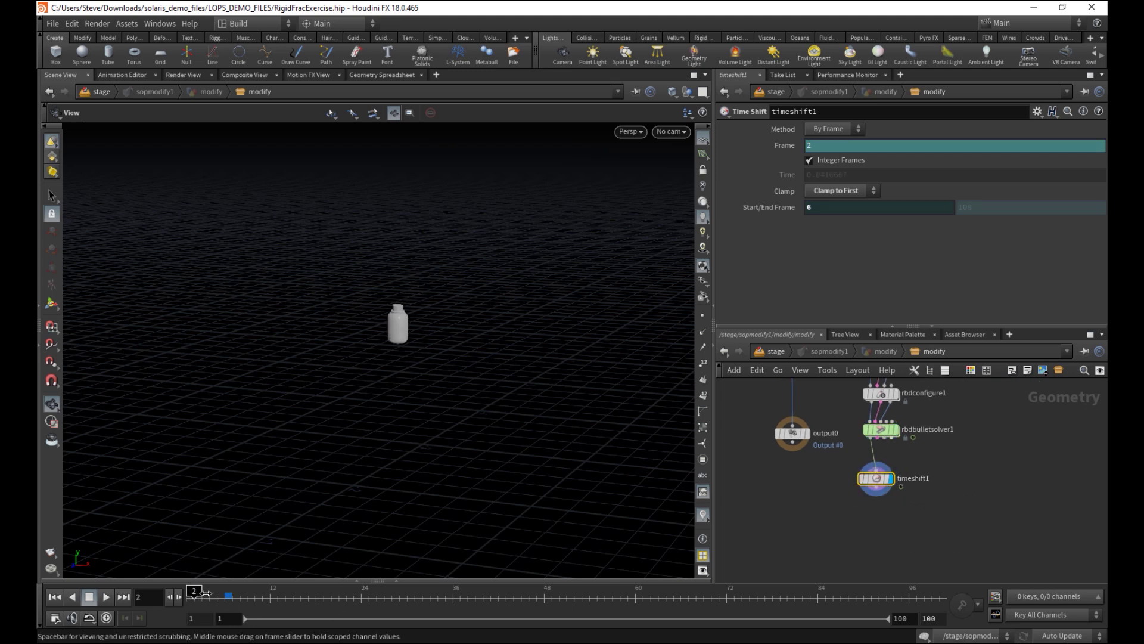
left_click_drag(203, 592, 230, 599)
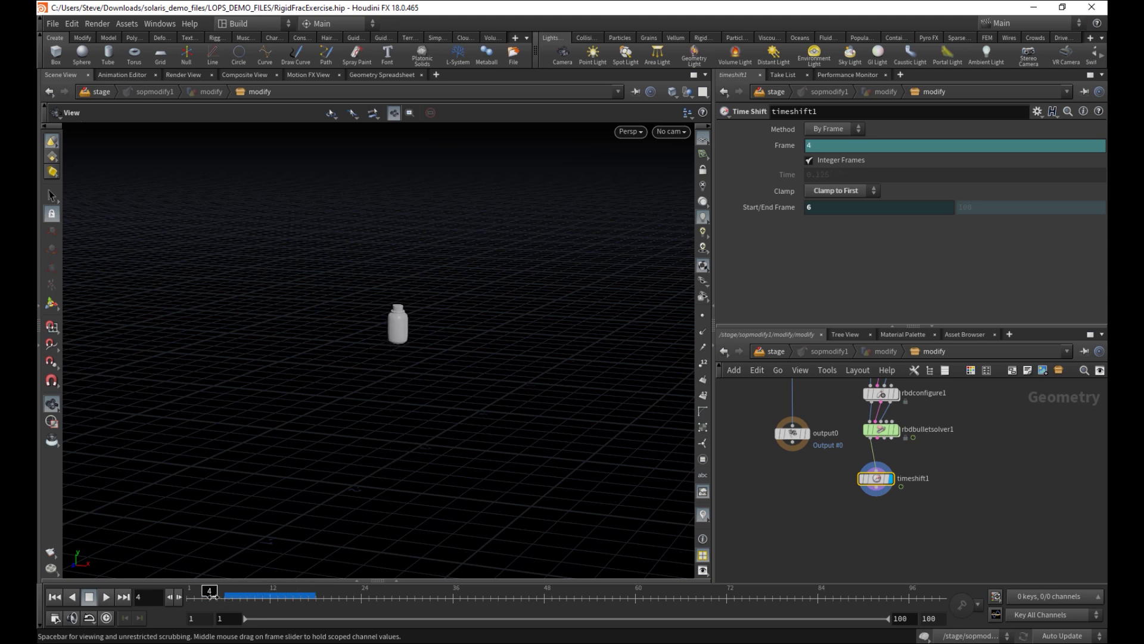
mouse_move(197, 595)
left_mouse_down()
mouse_move(253, 594)
mouse_move(195, 593)
left_mouse_up()
left_click(896, 429)
left_click(892, 479)
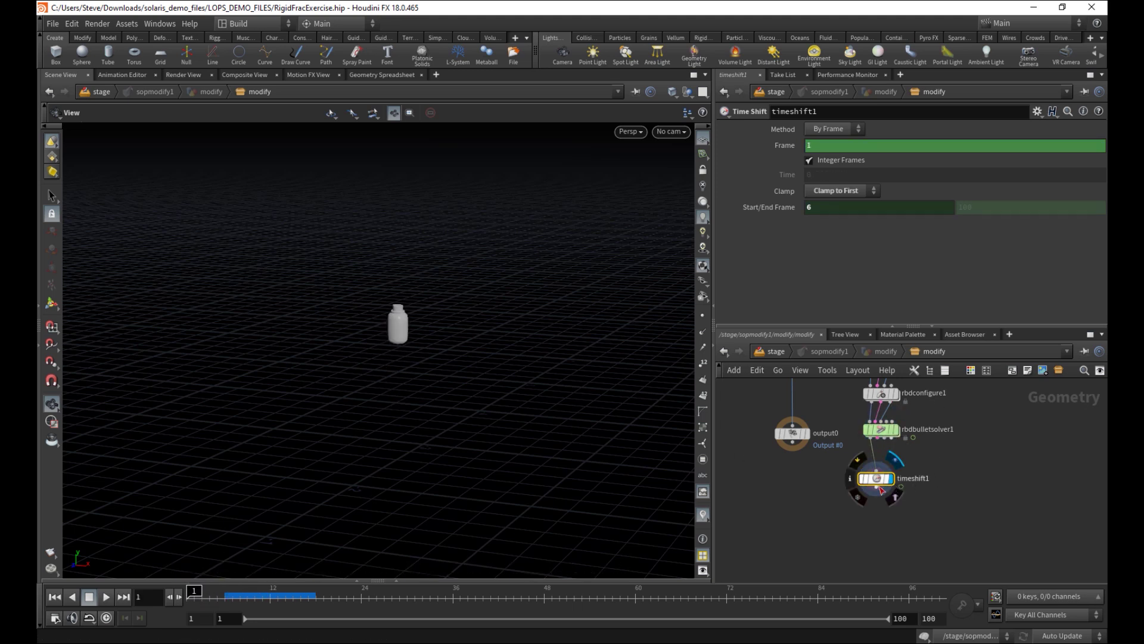
Move output0 further down the network, shift timeshift1 aside, and inspect timeshift1's node information
left_click_drag(876, 478, 885, 477)
left_click_drag(800, 435, 795, 541)
middle_click_drag(872, 472, 868, 503)
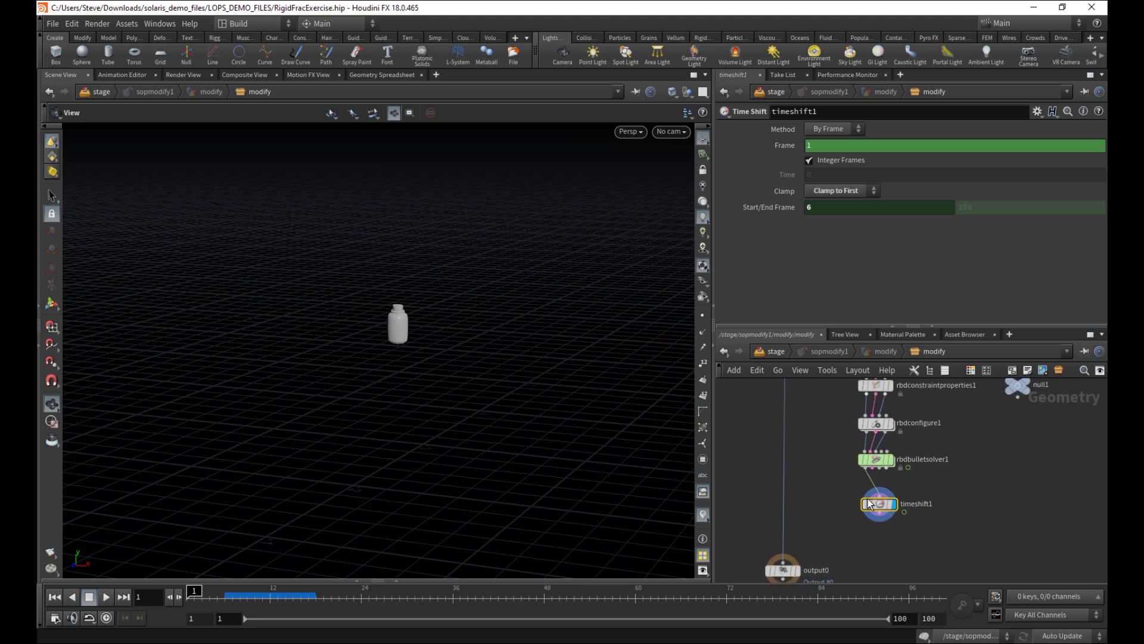
scroll(859, 481, "up", 4)
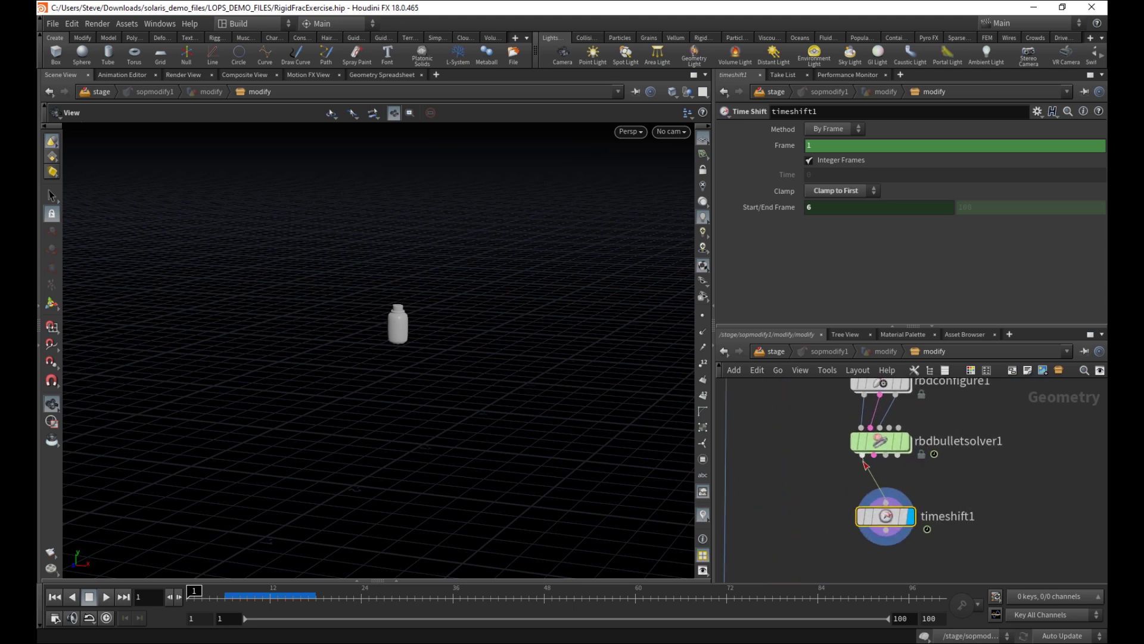
middle_click(879, 513)
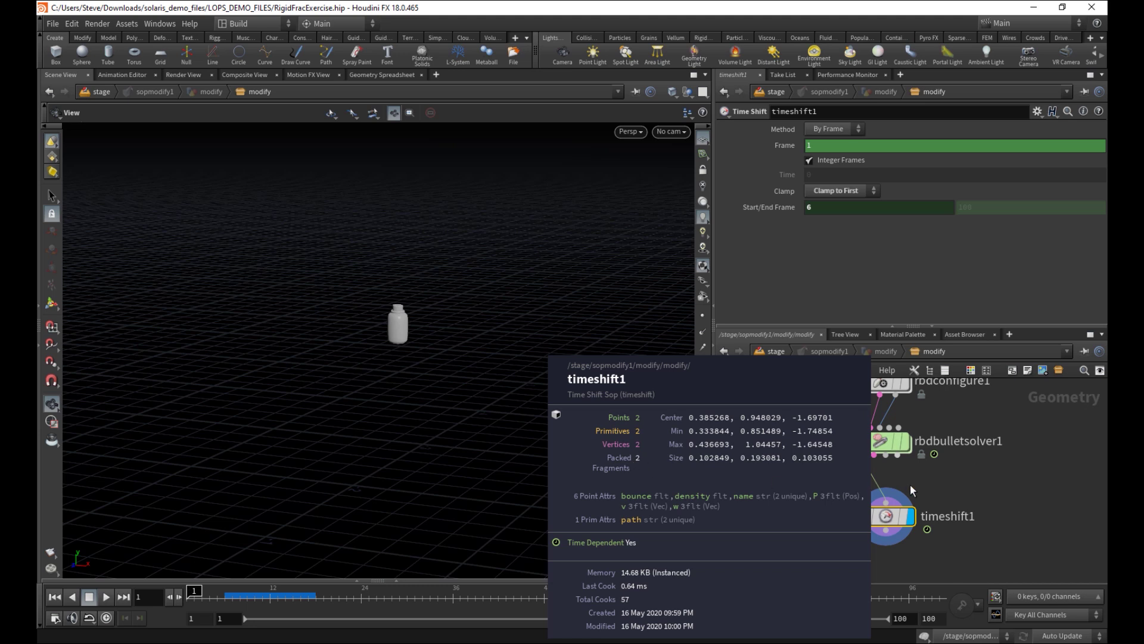
left_click_drag(887, 512, 941, 531)
middle_click_drag(872, 499, 912, 499)
scroll(818, 498, "down", 3)
Insert a Transform Pieces node on the wire just above output0
middle_click_drag(830, 387, 765, 453)
key("Tab")
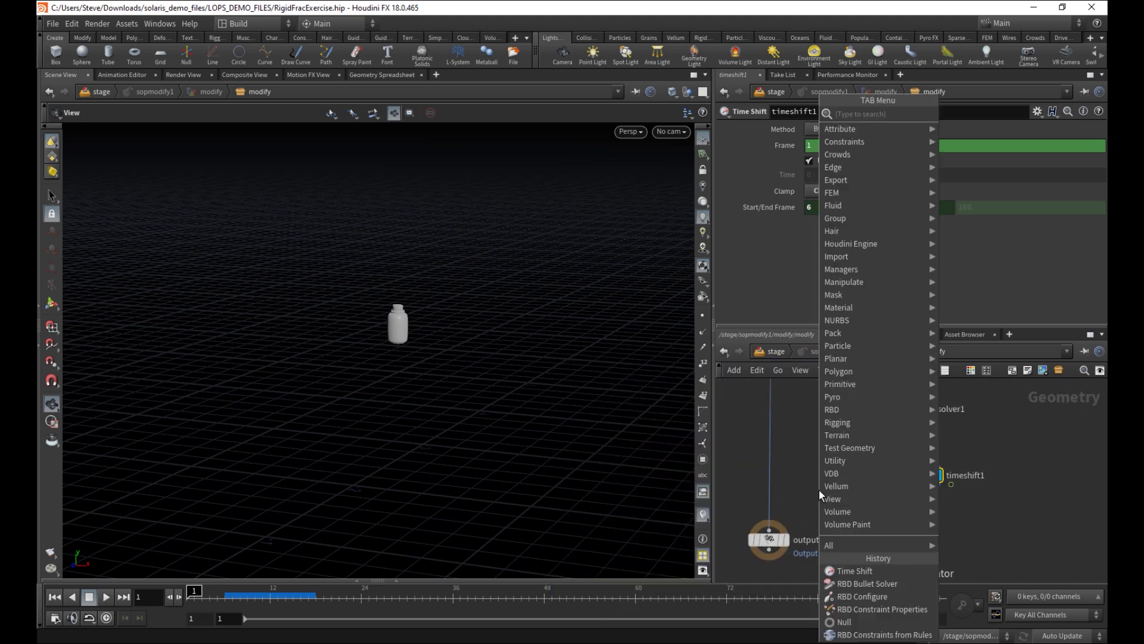
type("trans")
left_click(978, 153)
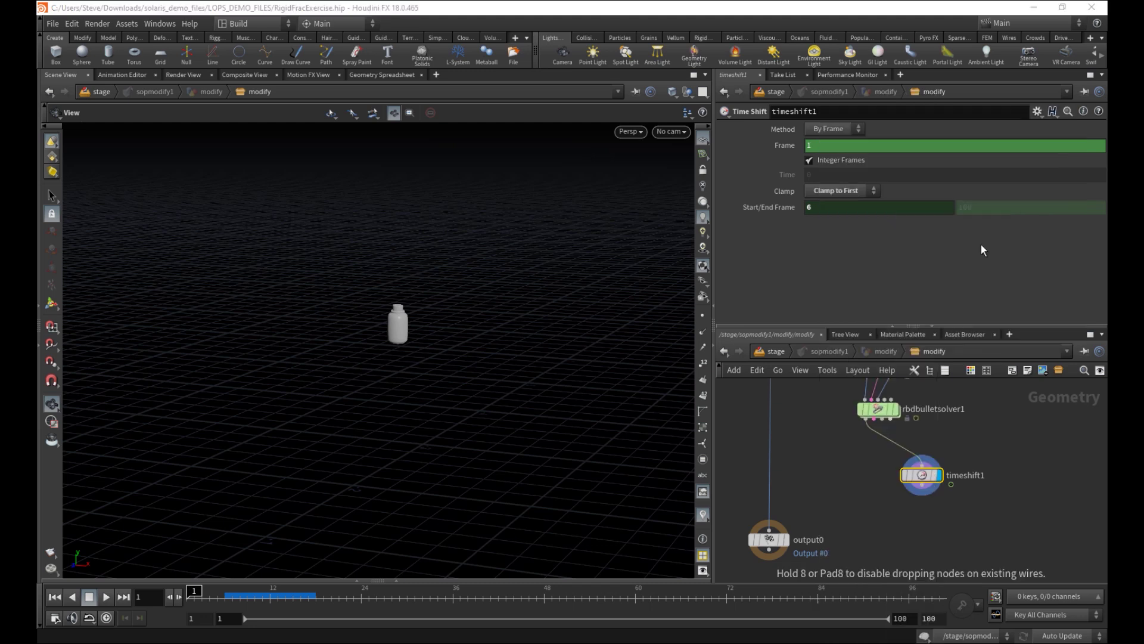
left_click(777, 479)
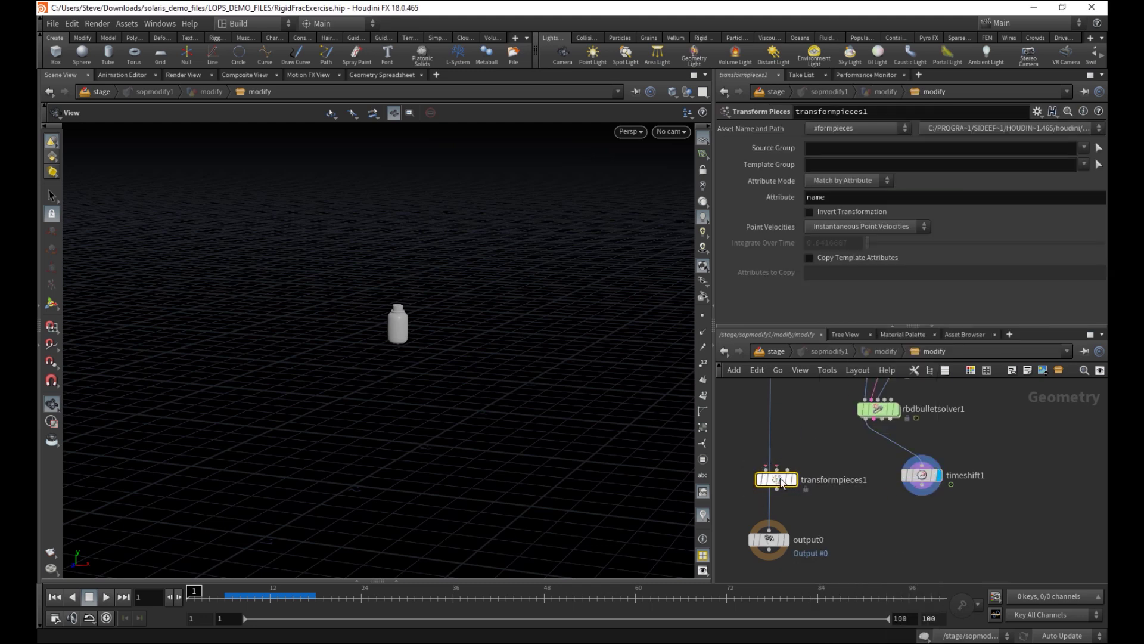
left_click_drag(773, 488, 773, 483)
Connect rbdbulletsolver1's Simulation Points output to the second input of transformpieces1
middle_click_drag(797, 405, 797, 558)
middle_click_drag(797, 455, 793, 368)
middle_click(758, 435)
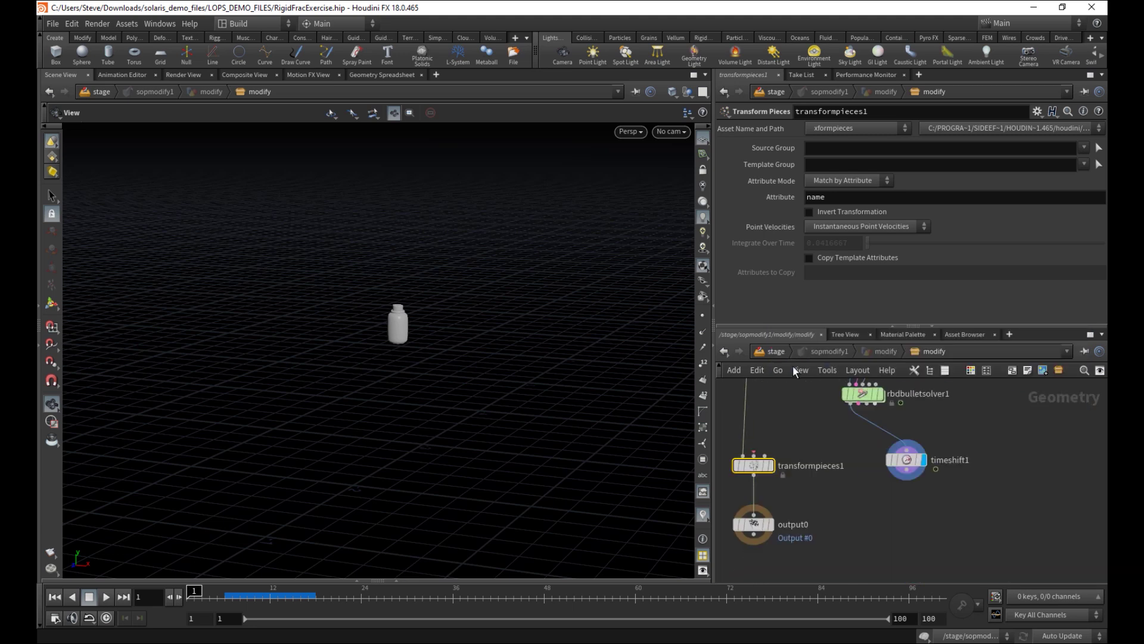
left_click(754, 453)
middle_click_drag(823, 429, 779, 493)
scroll(778, 490, "up", 3)
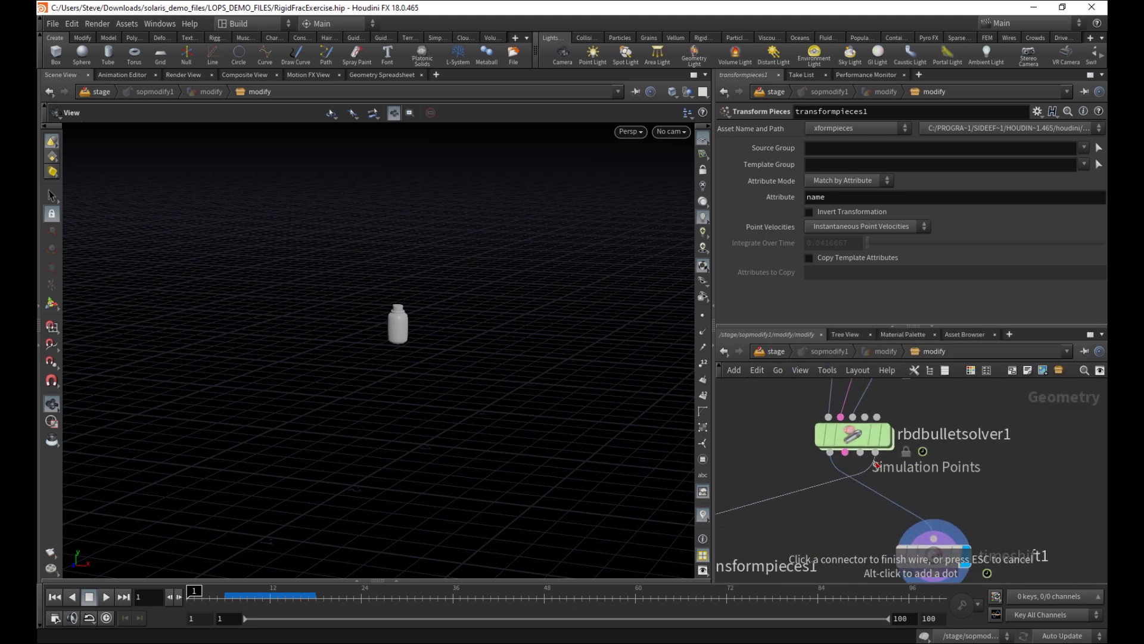
left_click(876, 462)
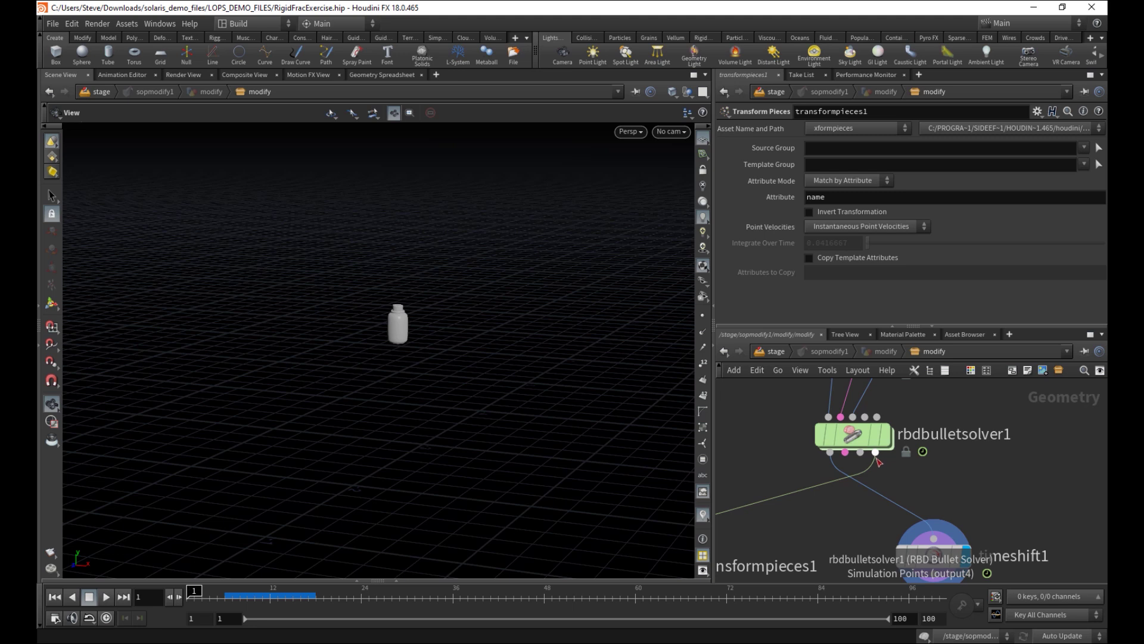
scroll(876, 461, "down", 5)
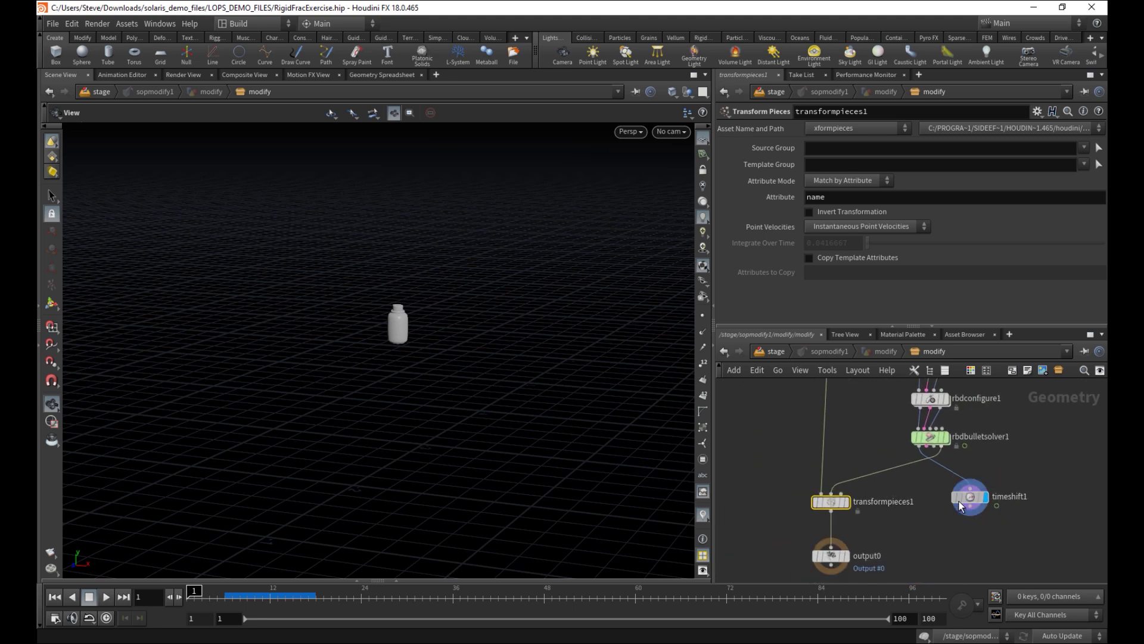
Insert timeshift1 on the wire between rbdbulletsolver1 and transformpieces1, display transformpieces1, and scrub the timeline to check the falling jar
left_click_drag(961, 506, 926, 475)
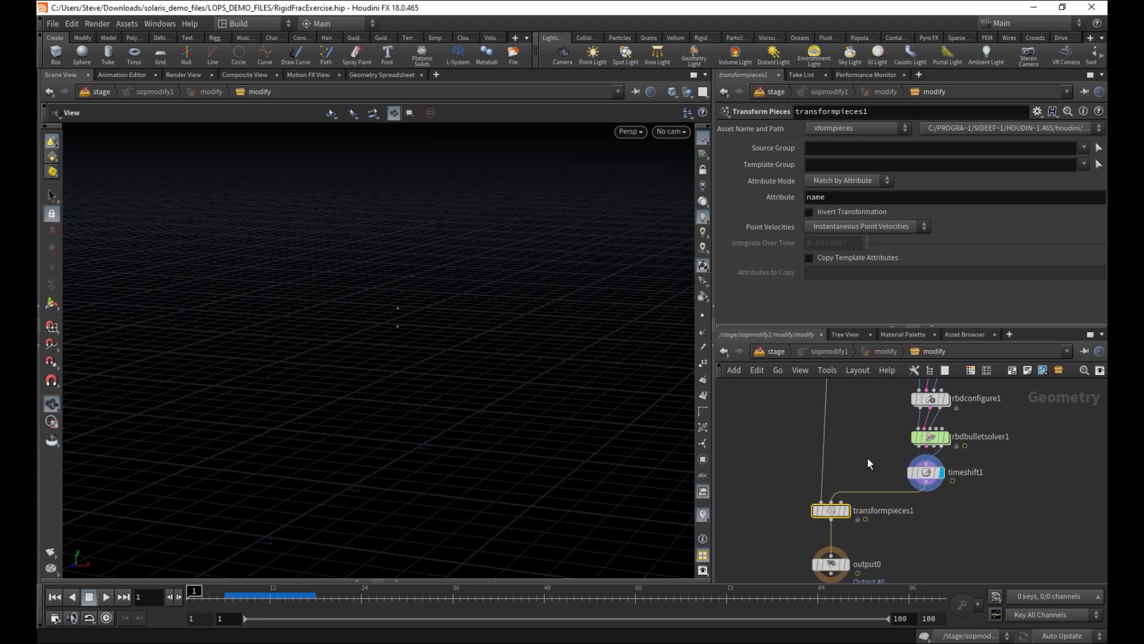
left_click(846, 510)
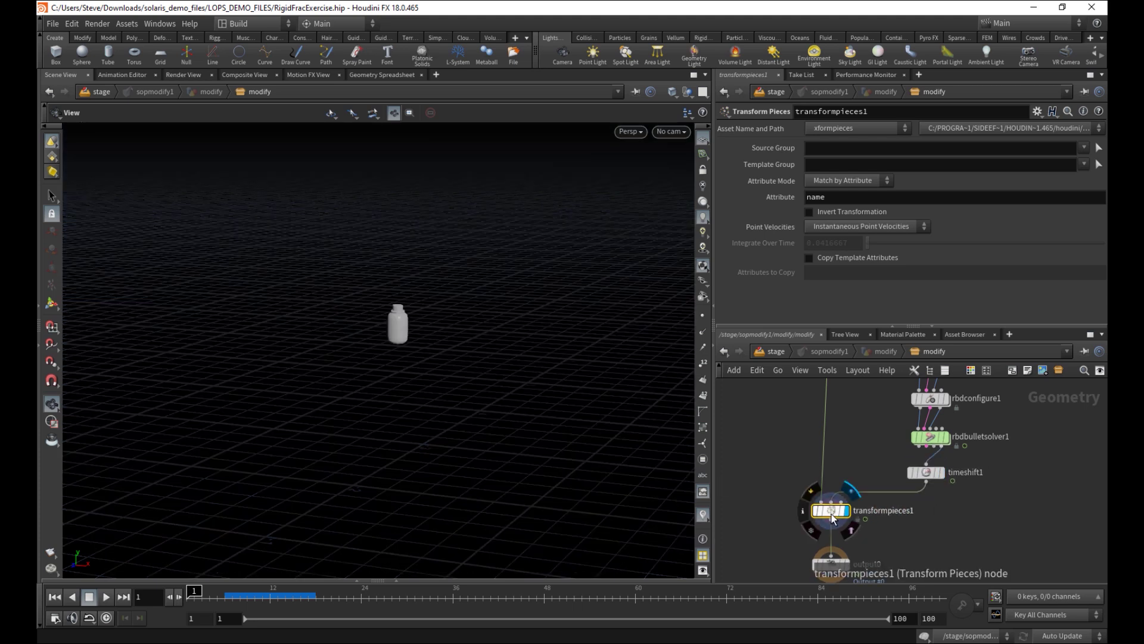
left_click_drag(196, 592, 324, 590)
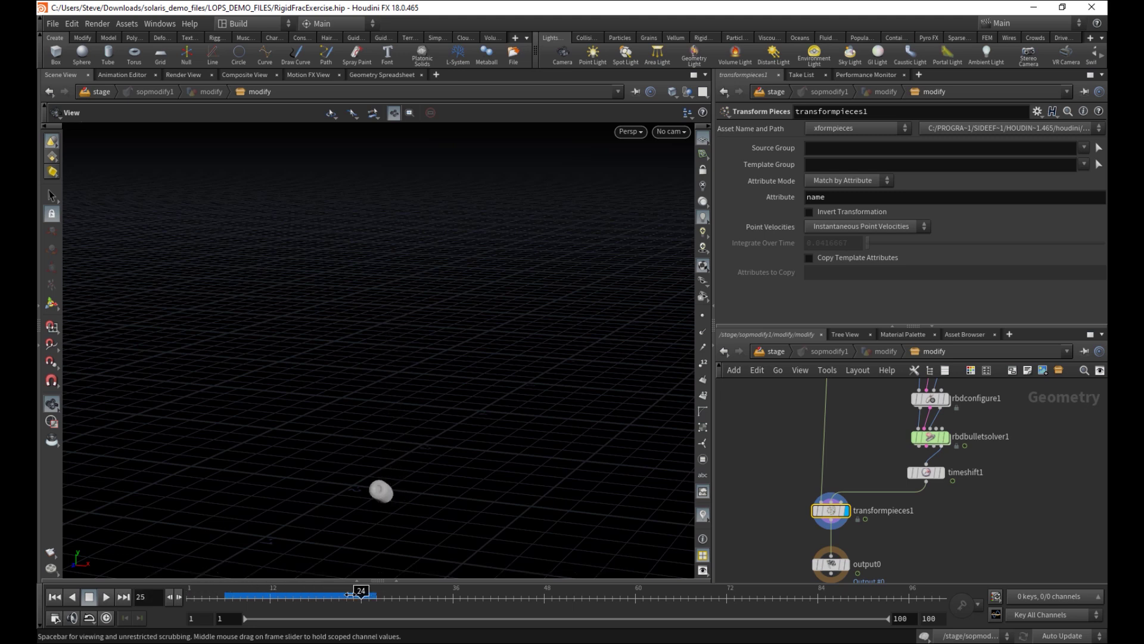
middle_click(826, 507)
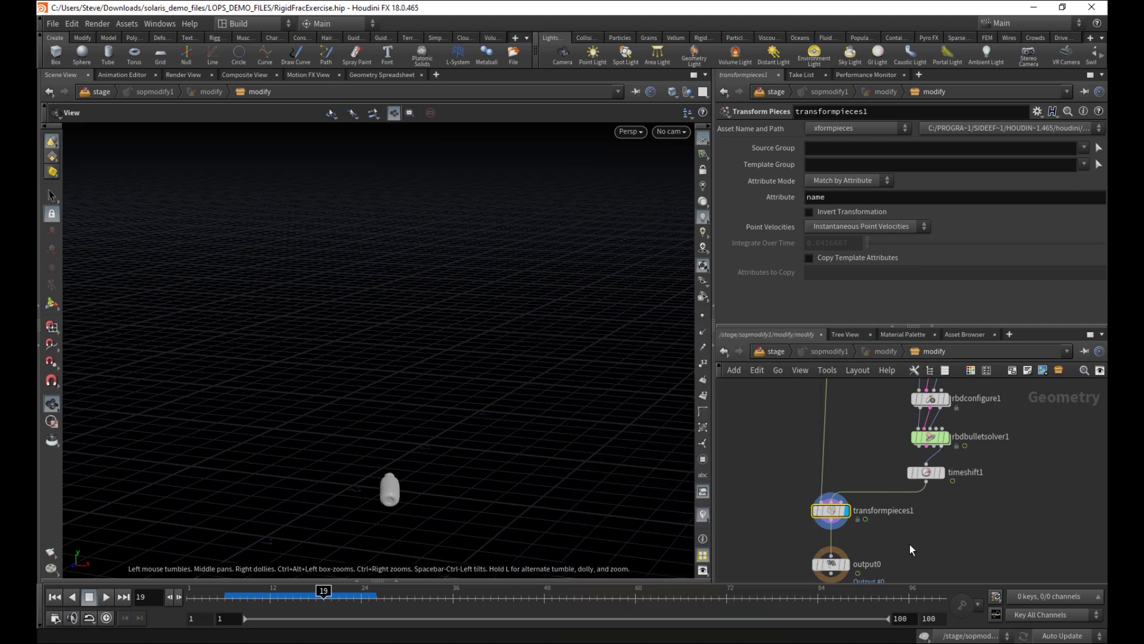
Check the jar's fall in the stage network up to frame 14, and save the scene from inside sopmodify1
left_click(831, 564)
left_click(776, 351)
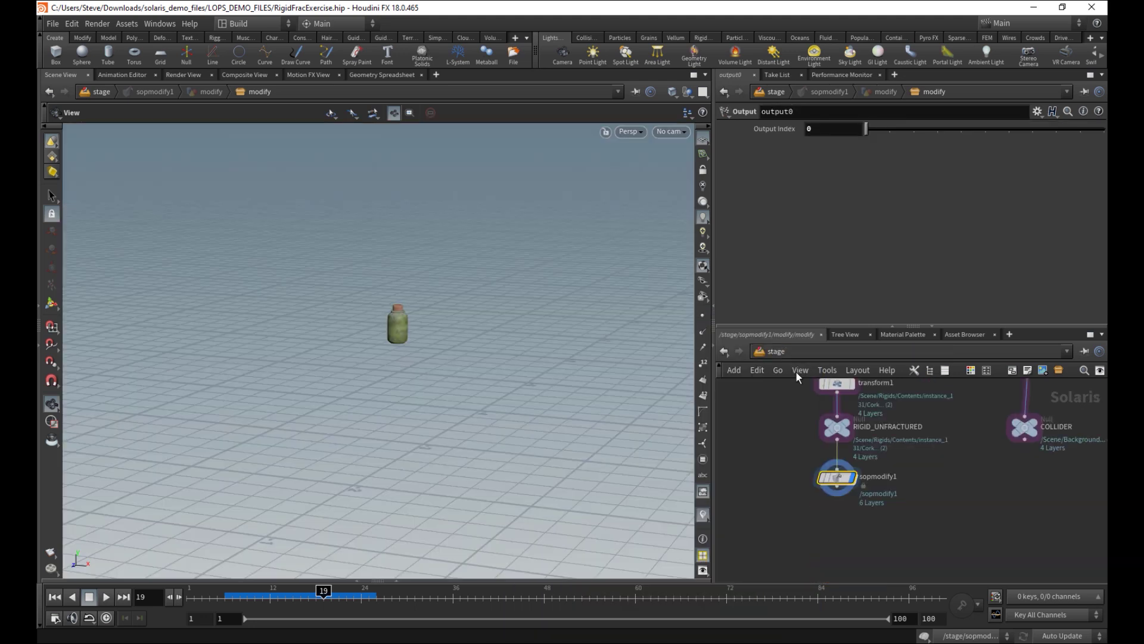
left_click_drag(316, 589, 286, 590)
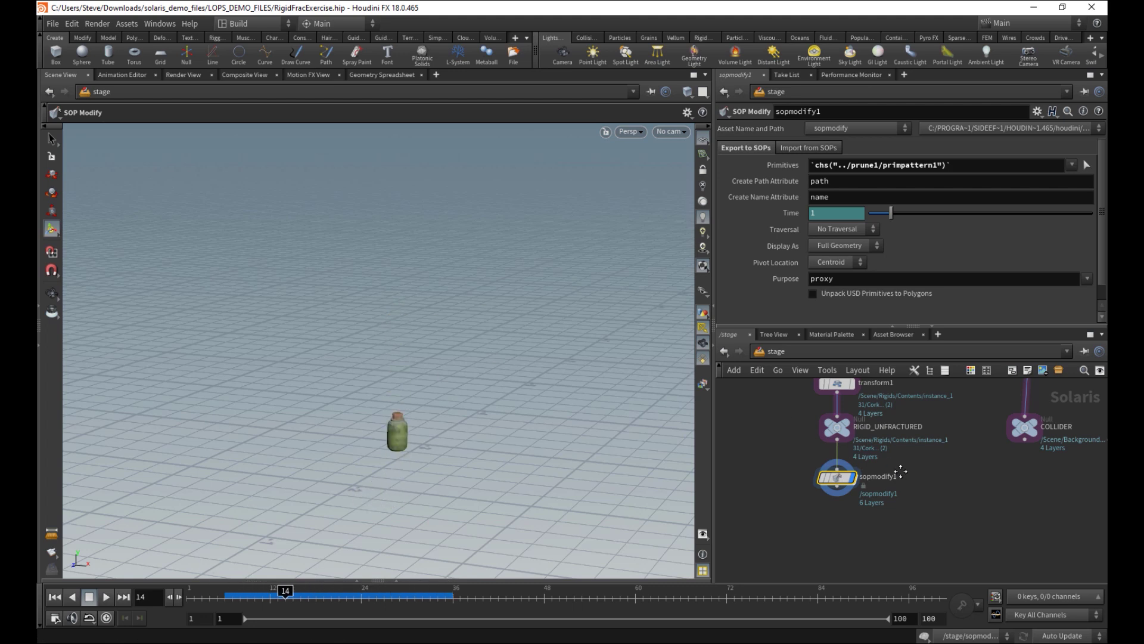
key("i")
key("ctrl+s")
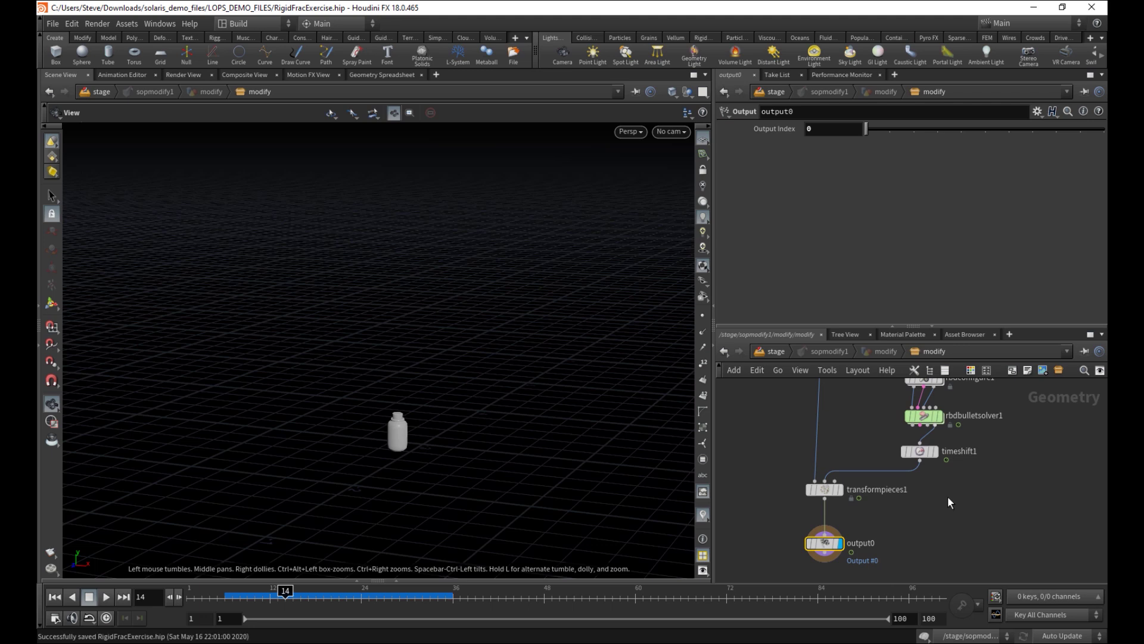
middle_click_drag(954, 495, 945, 471)
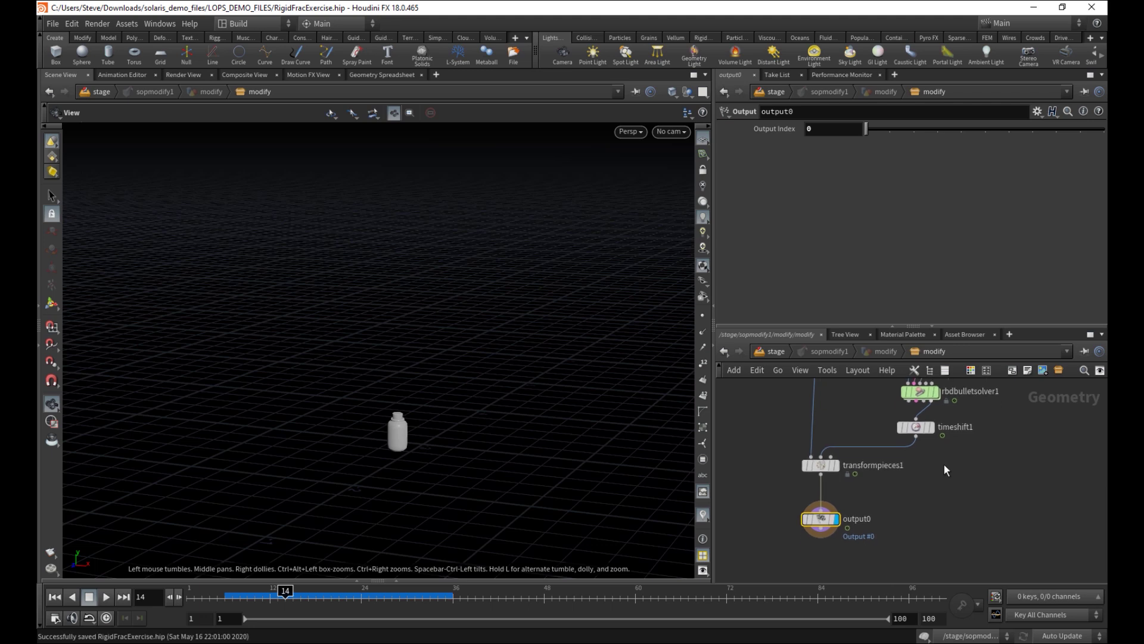
middle_click_drag(943, 480, 928, 494)
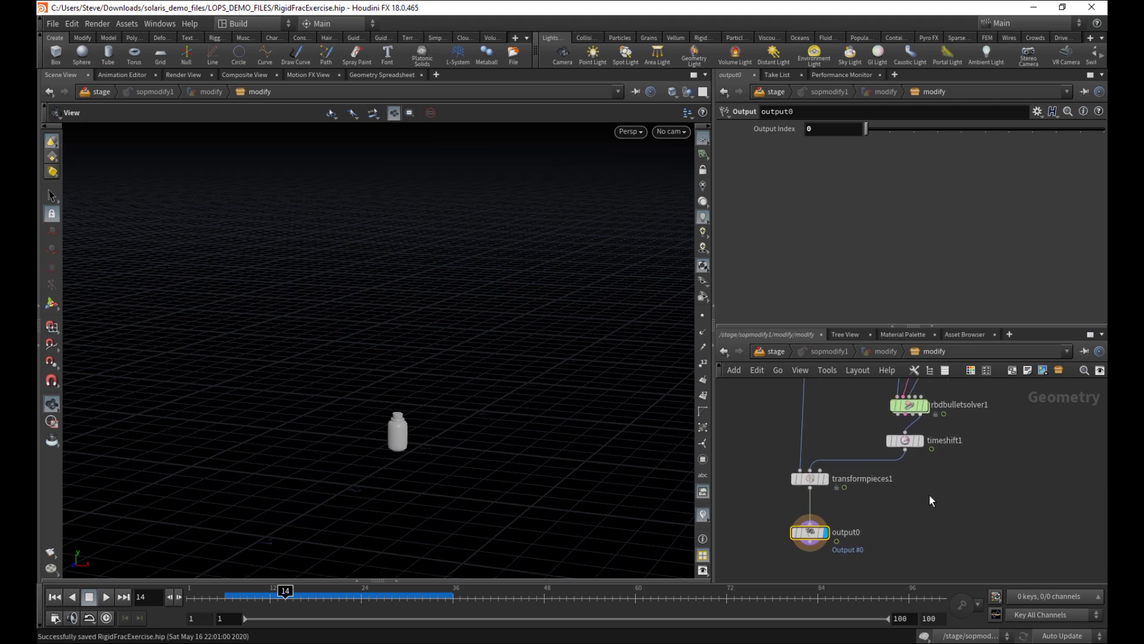
key("Tab")
type("bu")
key("Return")
key("Escape")
key("Tab")
type("u")
key("Escape")
Insert a Null node on the wire between timeshift1 and transformpieces1, placing it directly below timeshift1
key("Tab")
type("nu")
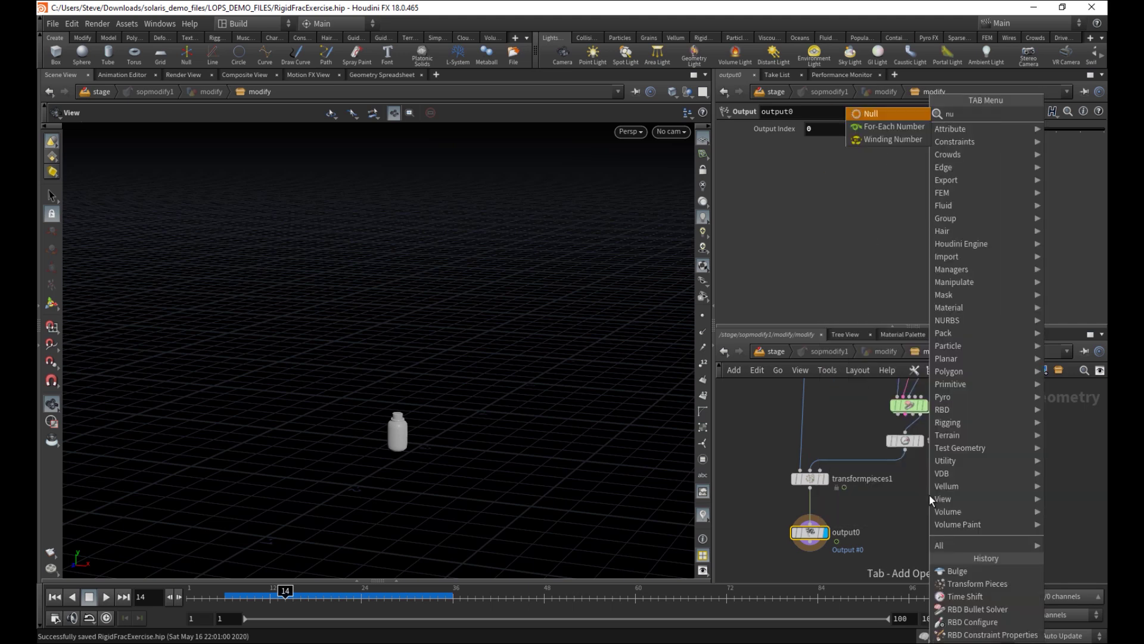
key("Return")
left_click(906, 462)
scroll(948, 501, "up", 3)
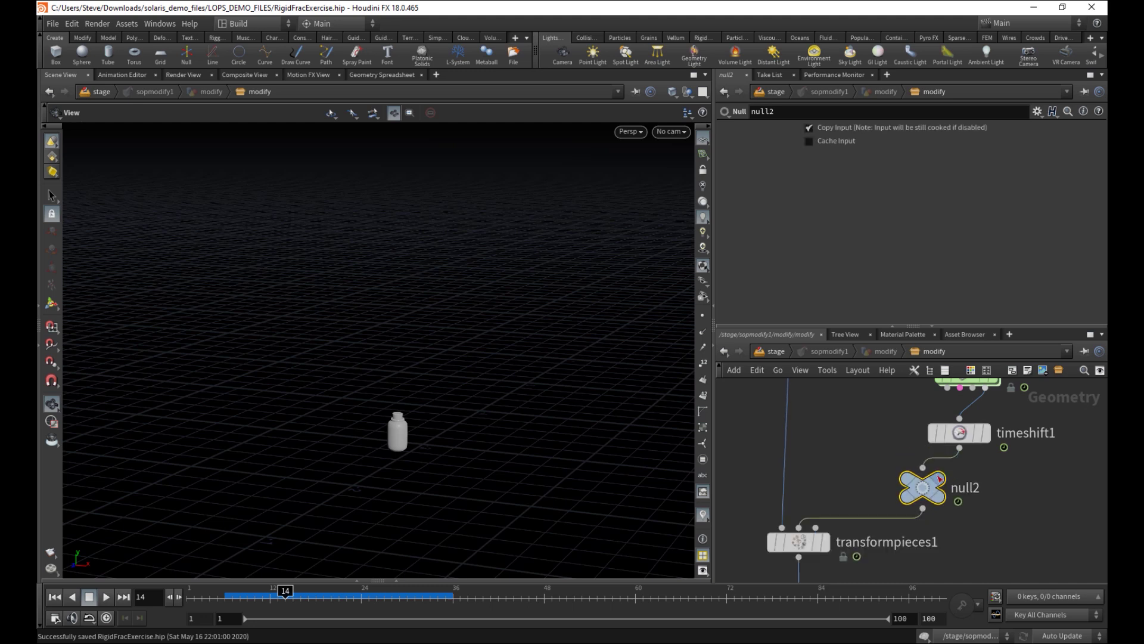
mouse_move(947, 502)
left_mouse_down()
mouse_move(980, 502)
mouse_move(934, 505)
left_mouse_up()
Rename the new Null node below timeshift1 to SIM_PTS and save the scene
left_click(1012, 508)
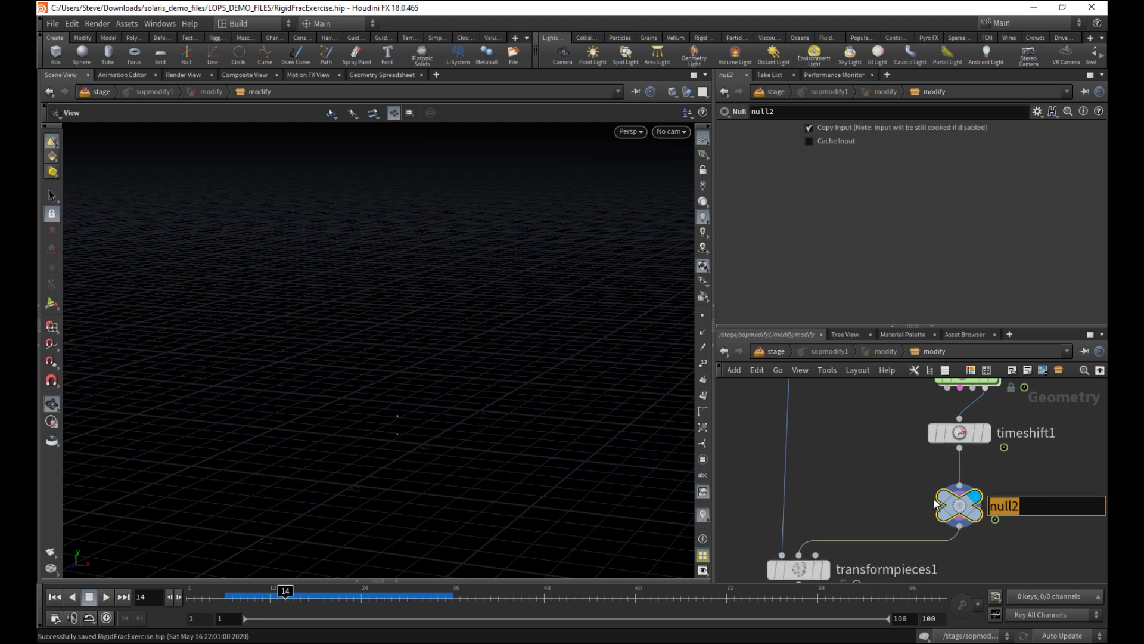
type("SIM_PTS")
key("Return")
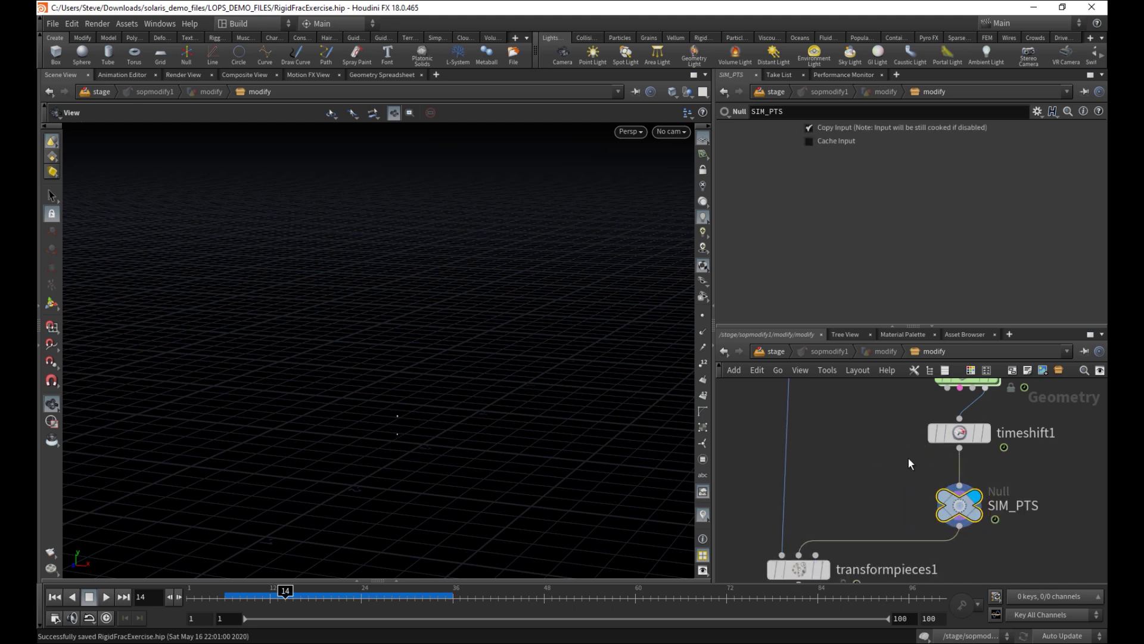
scroll(906, 462, "down", 3)
key("ctrl+s")
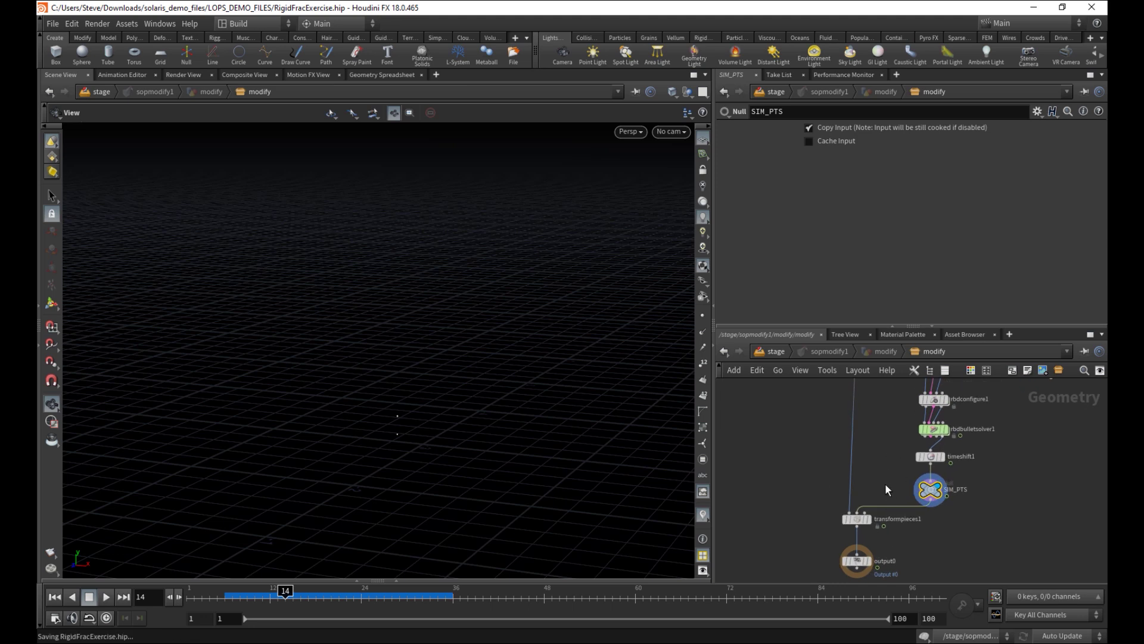
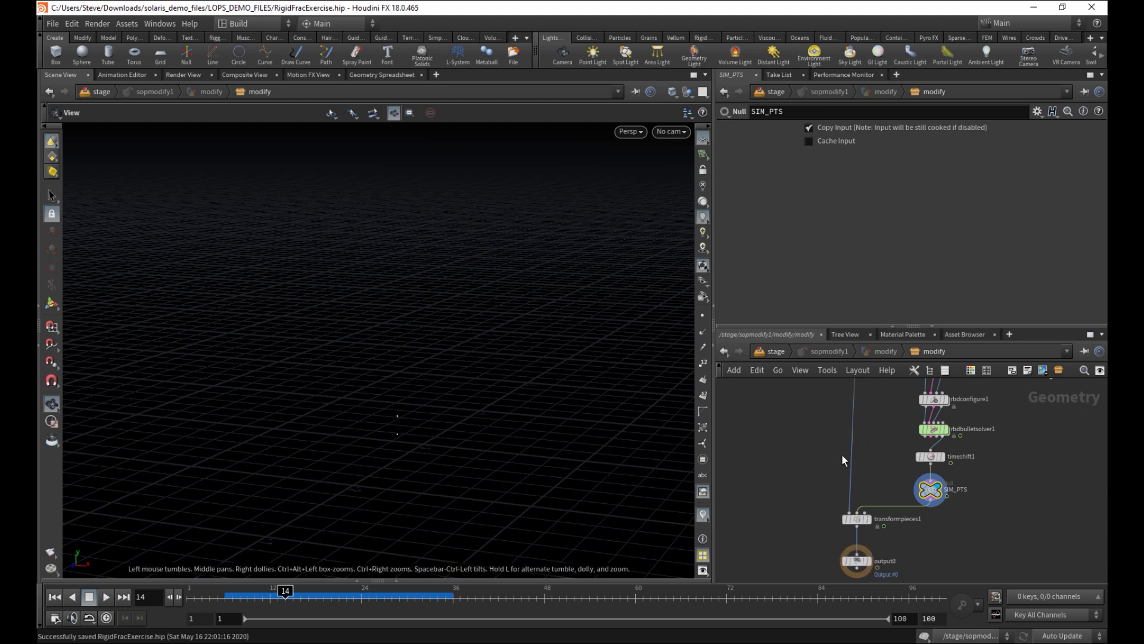
Display output0 and return the timeline to frame 1
middle_click_drag(887, 485, 882, 462)
scroll(892, 526, "up", 2)
left_click(855, 546)
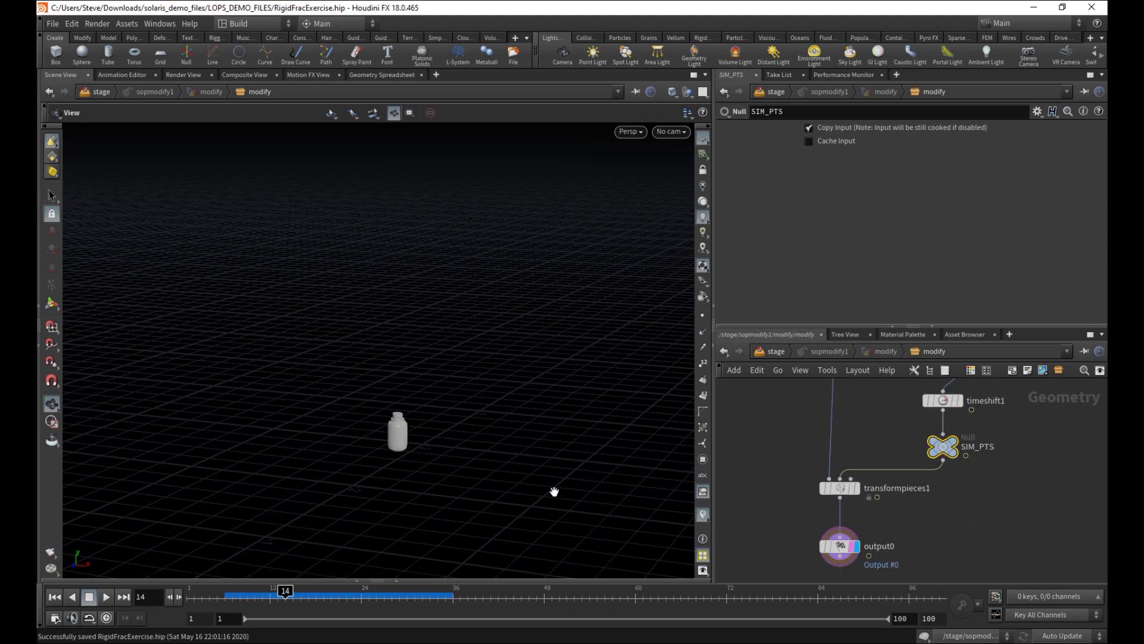
left_click_drag(385, 489, 381, 453)
left_click_drag(289, 596, 189, 596)
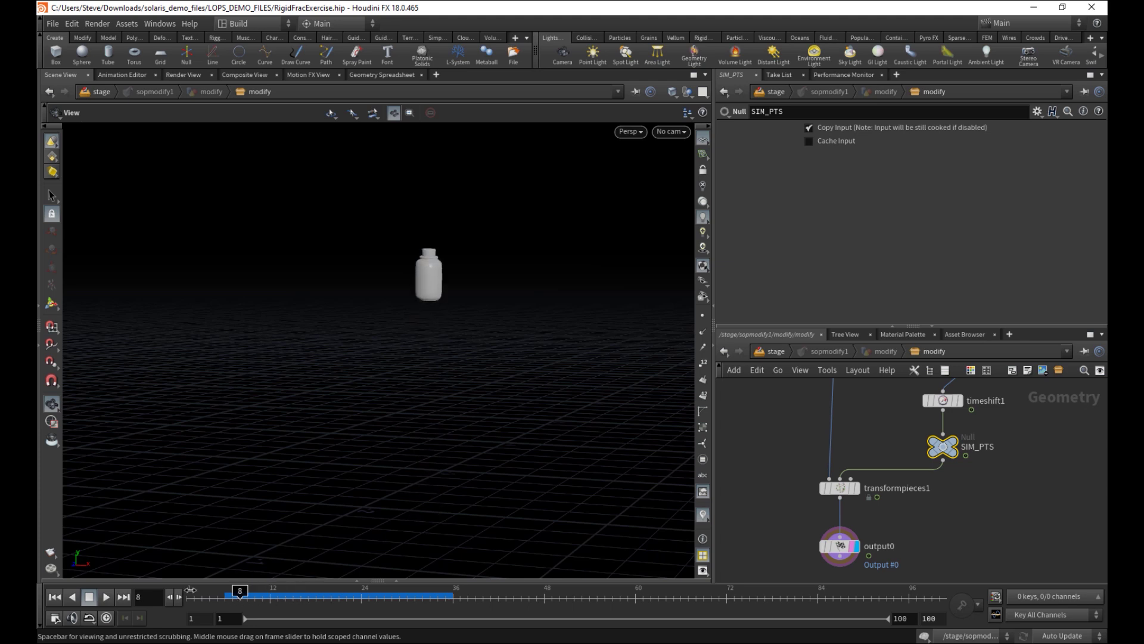
Add a LOP Import node to the right of the unpackusd1 chain and delete the unused null1 node
scroll(952, 513, "down", 5)
middle_click_drag(984, 401, 950, 529)
scroll(957, 524, "up", 4)
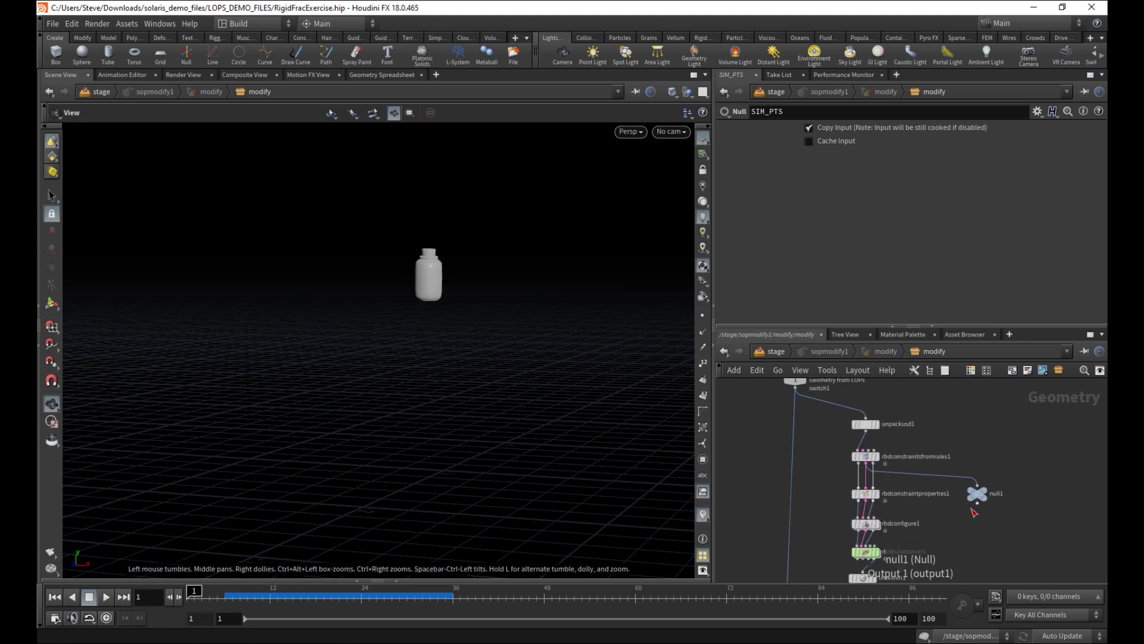
right_click_drag(962, 507, 964, 502)
middle_click_drag(1017, 426, 944, 468)
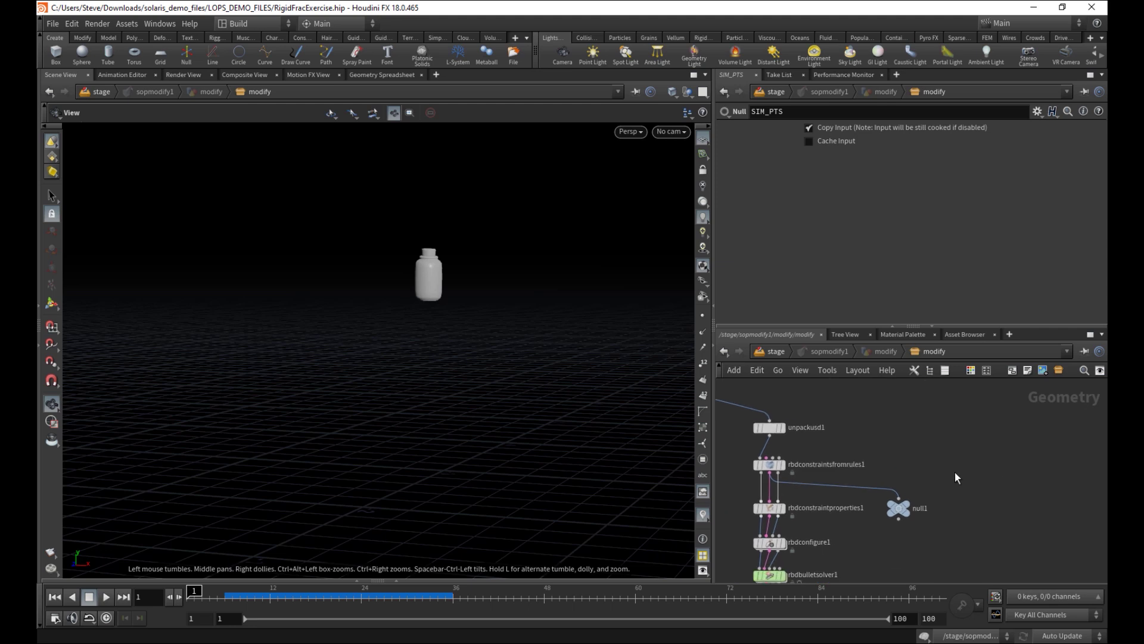
left_click(890, 521)
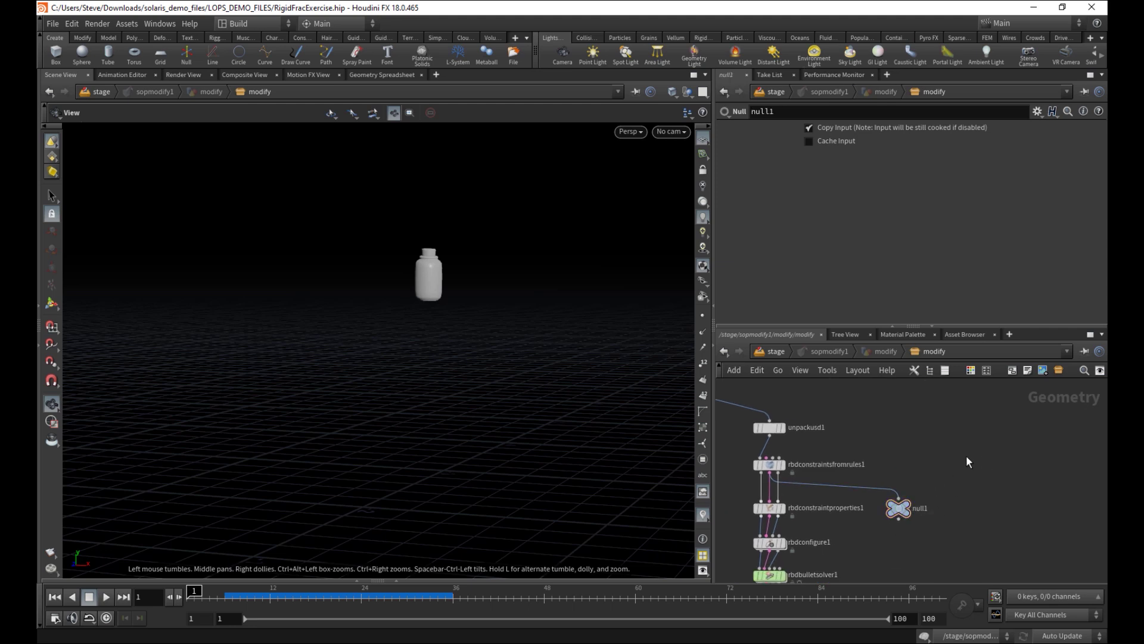
key("Tab")
type("lop")
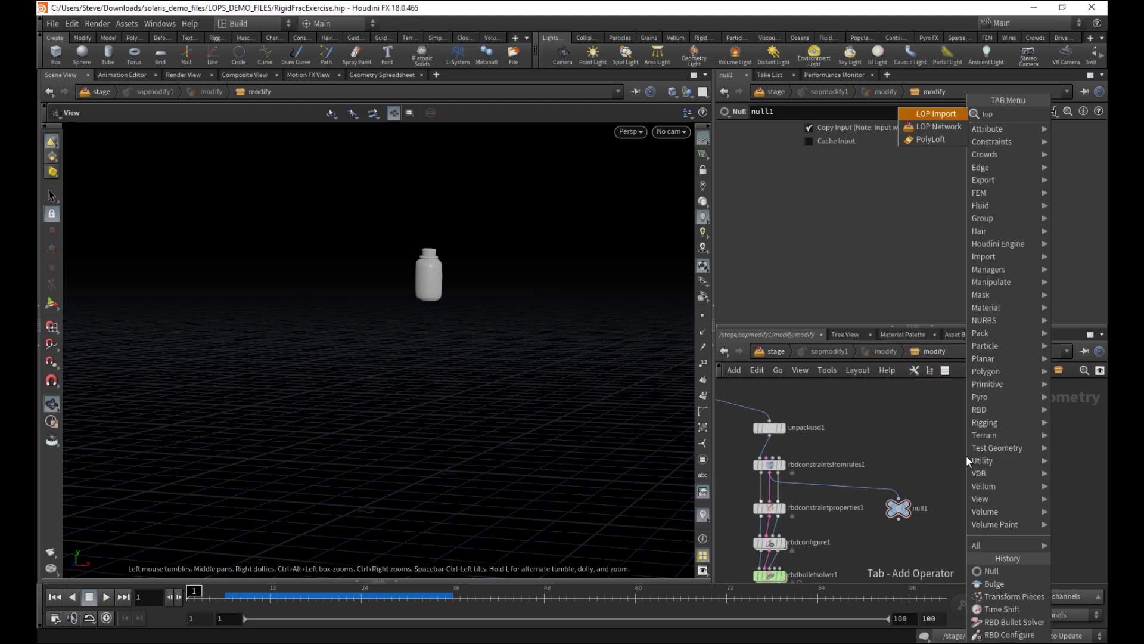
left_click(933, 114)
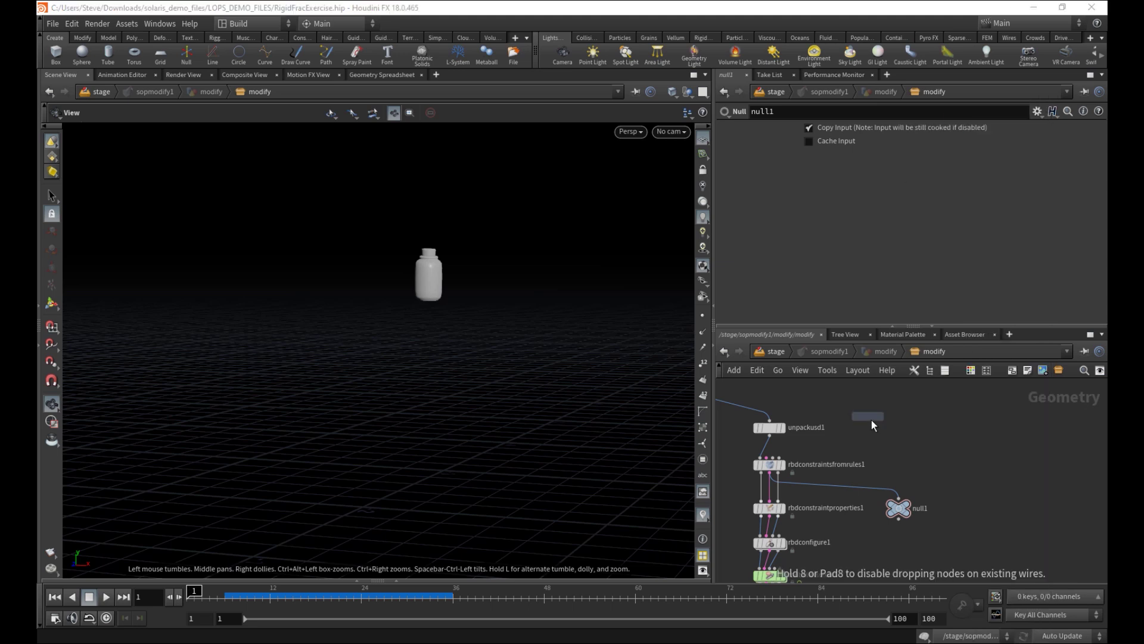
left_click(929, 446)
left_click(902, 506)
key("Delete")
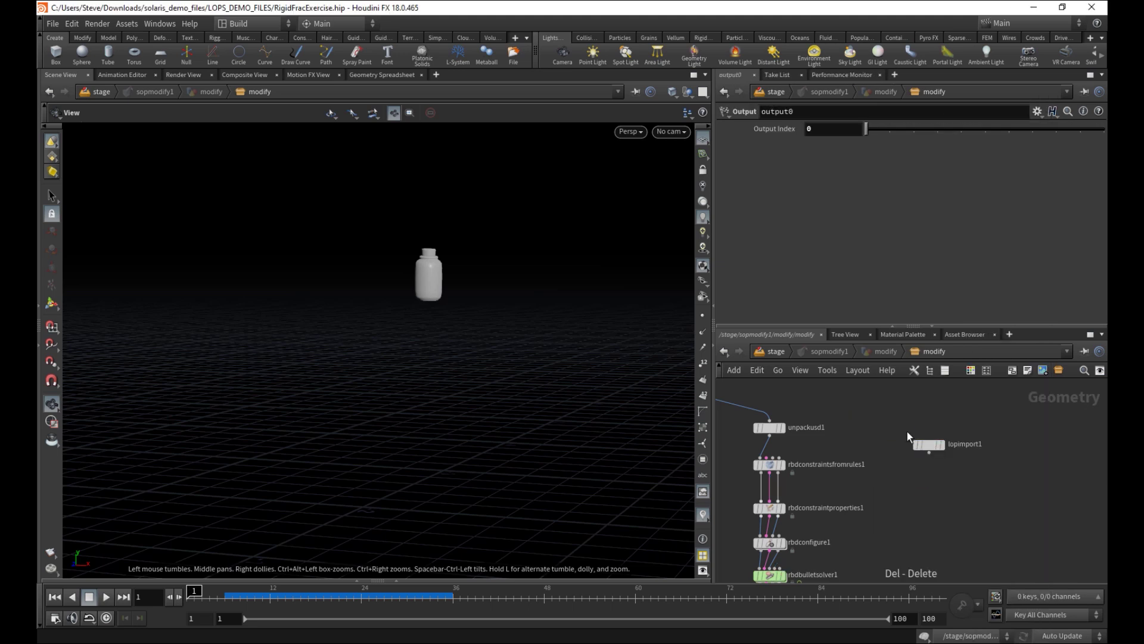
Set lopimport1's LOP Path to /stage/COLLIDER by copying the COLLIDER node from the stage, and display lopimport1
left_click(778, 349)
middle_click_drag(943, 483, 886, 531)
left_click_drag(925, 531, 977, 489)
key("ctrl+c")
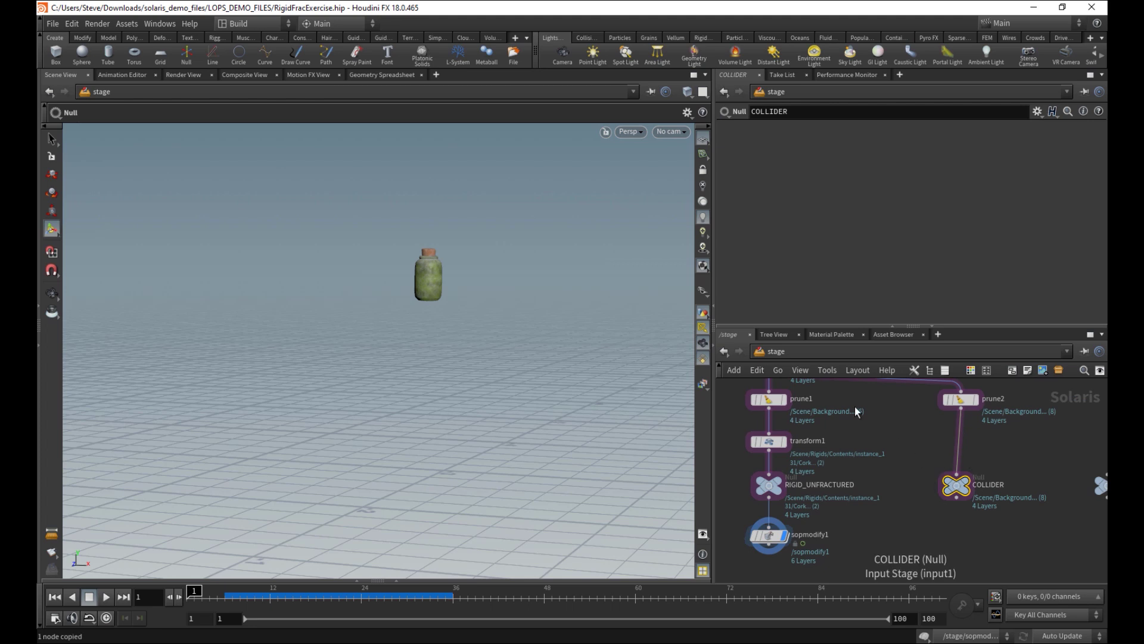
left_click(731, 352)
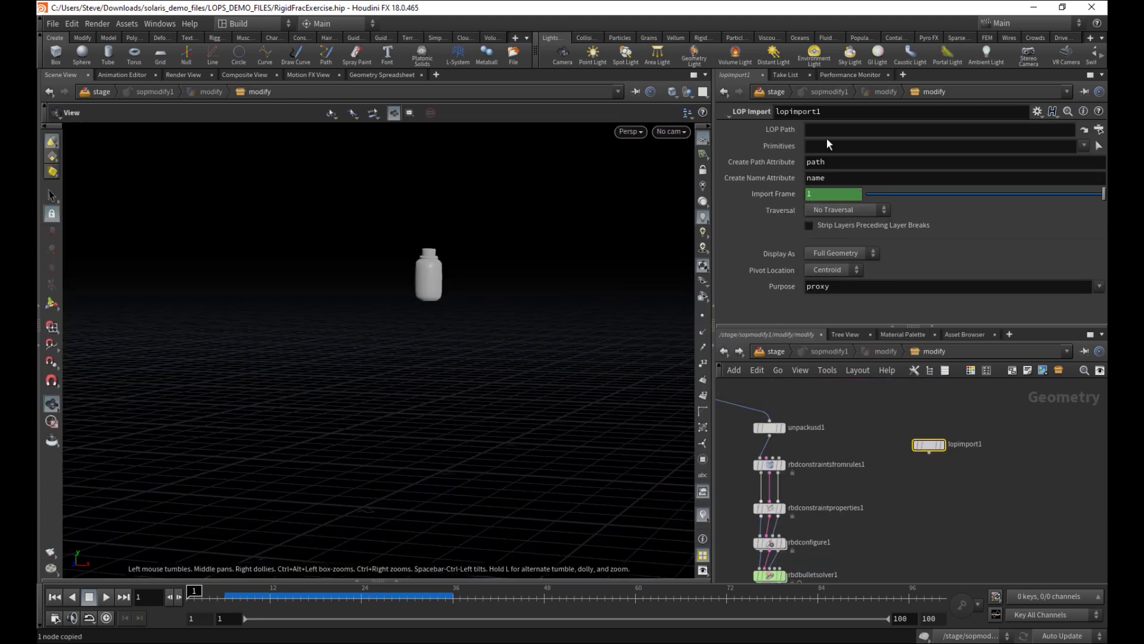
left_click(828, 130)
key("ctrl+v")
key("Return")
left_click(935, 448)
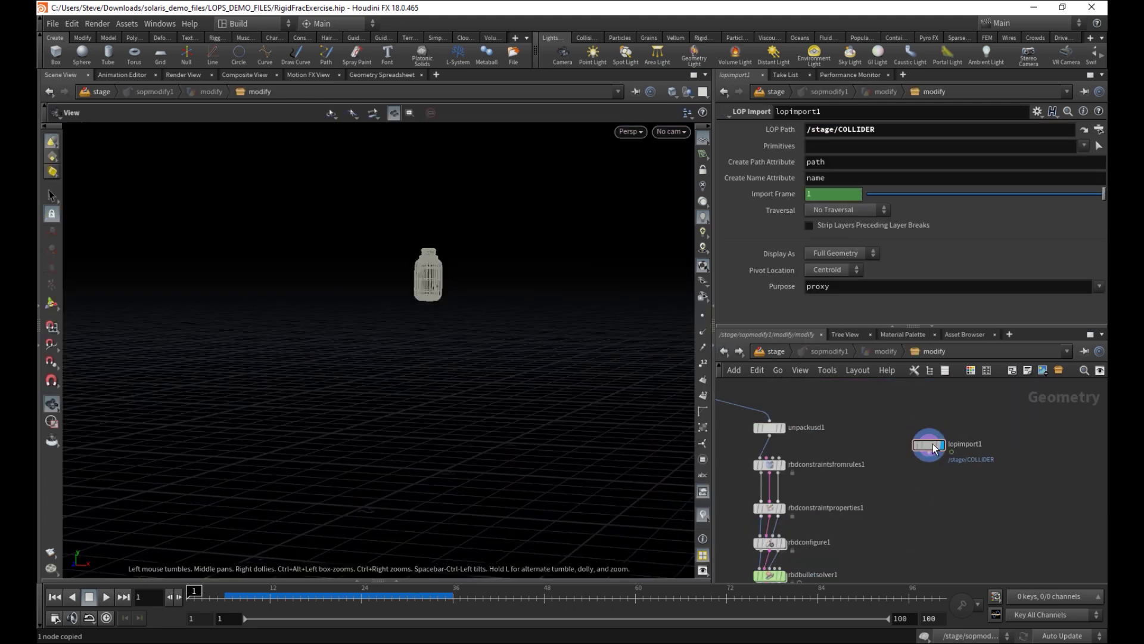
middle_click_drag(934, 448, 902, 446)
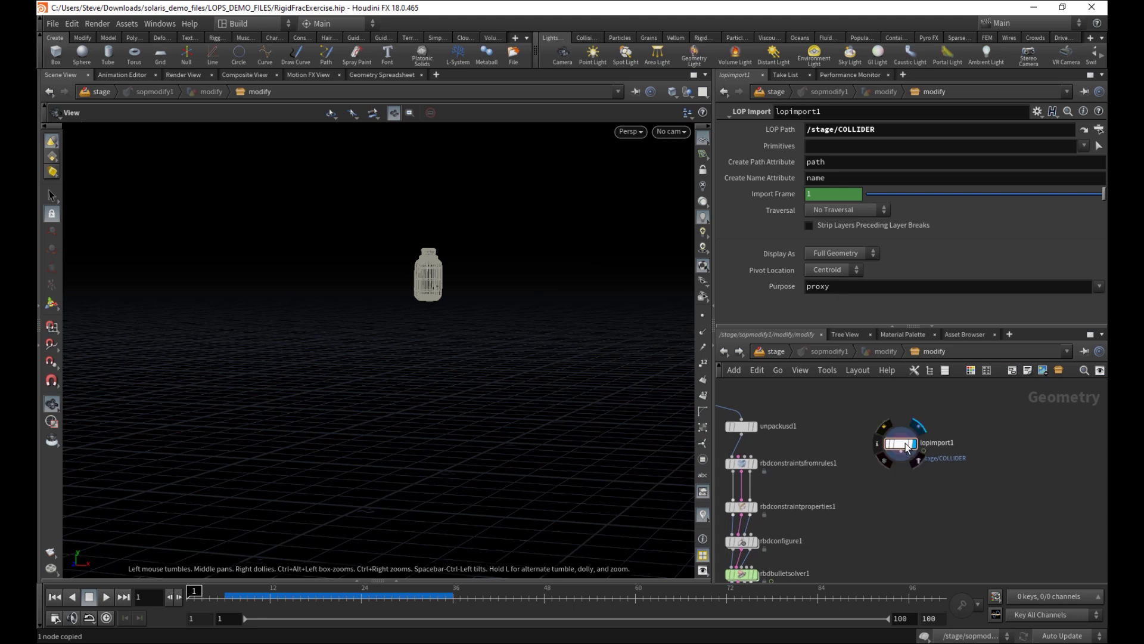
left_click(917, 460)
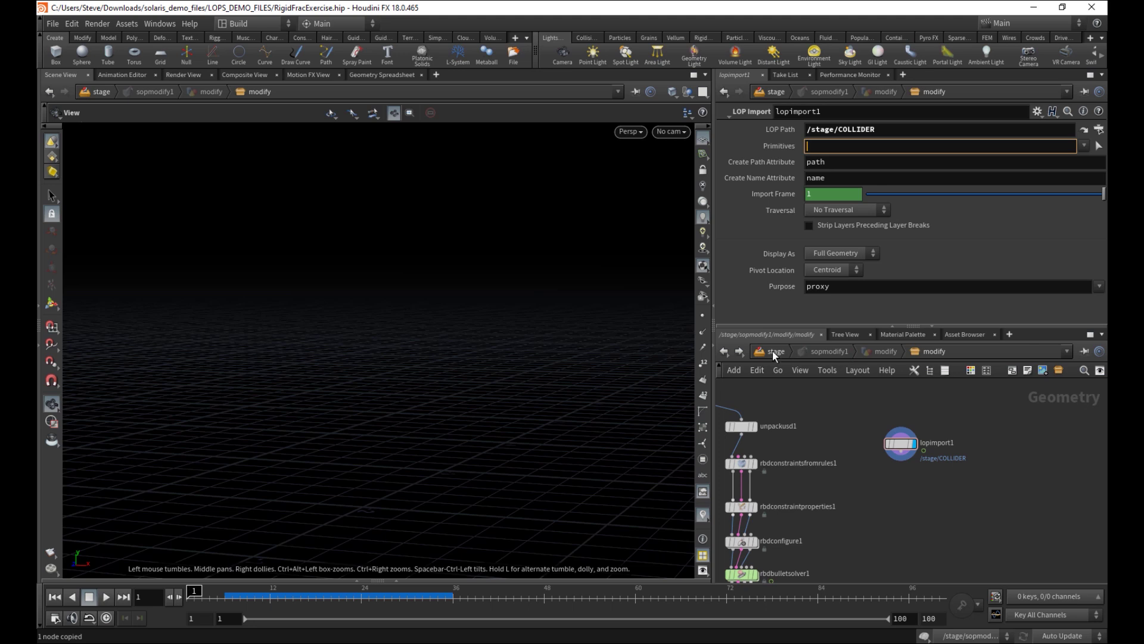
Copy prune2's Primitive Pattern parameter and paste it as a relative reference into lopimport1's Primitives parameter
left_click(1099, 130)
left_click(932, 449)
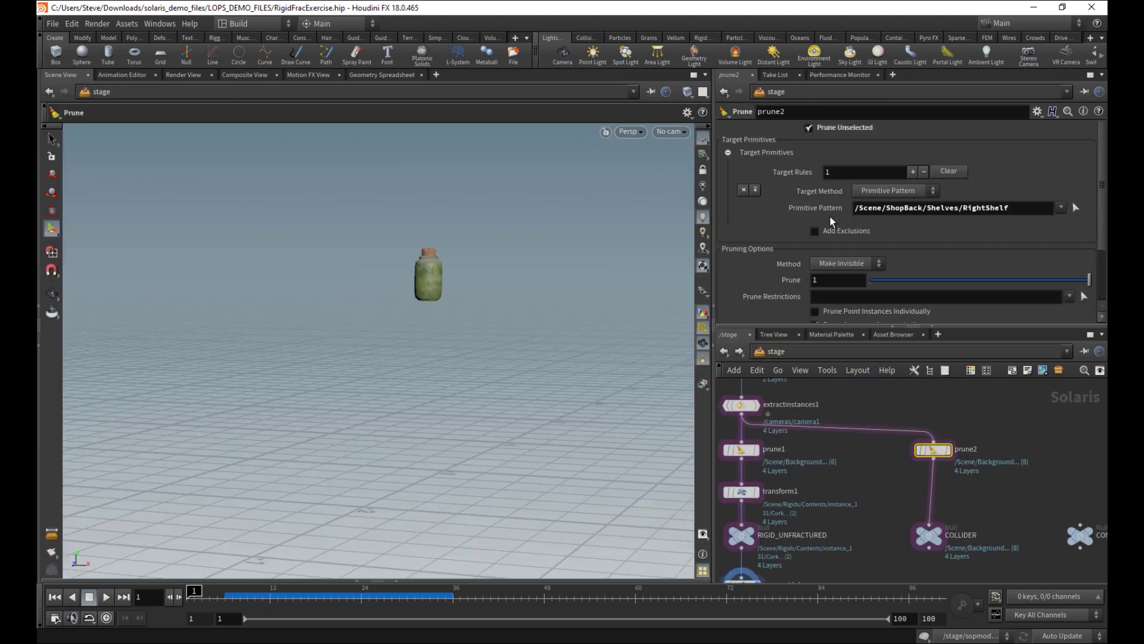
right_click(832, 216)
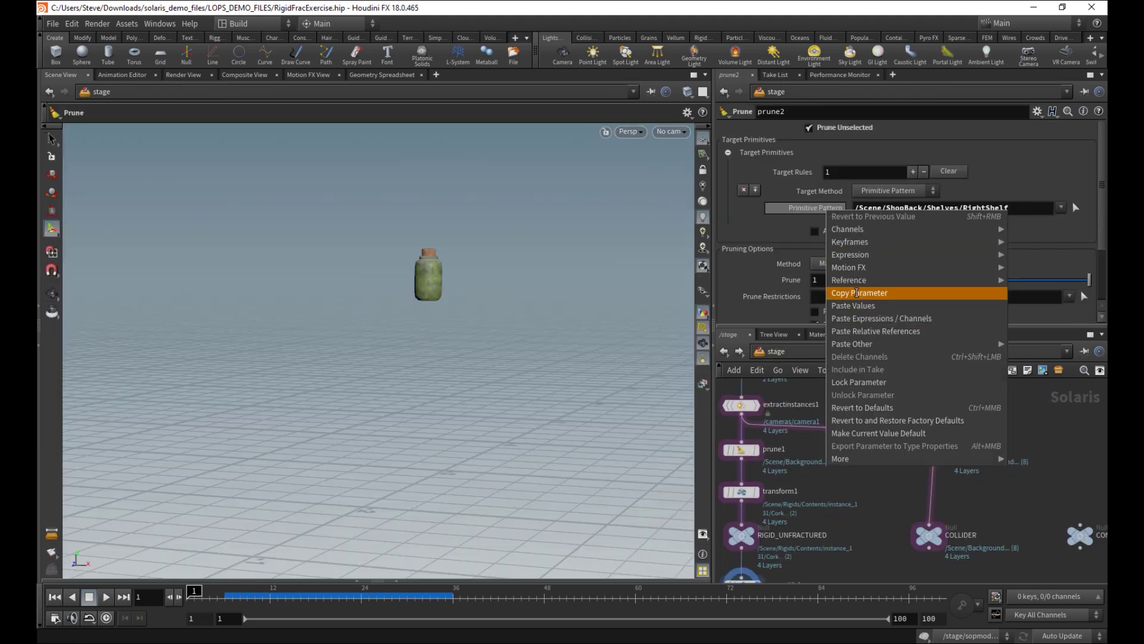
left_click(859, 291)
middle_click_drag(886, 483, 910, 415)
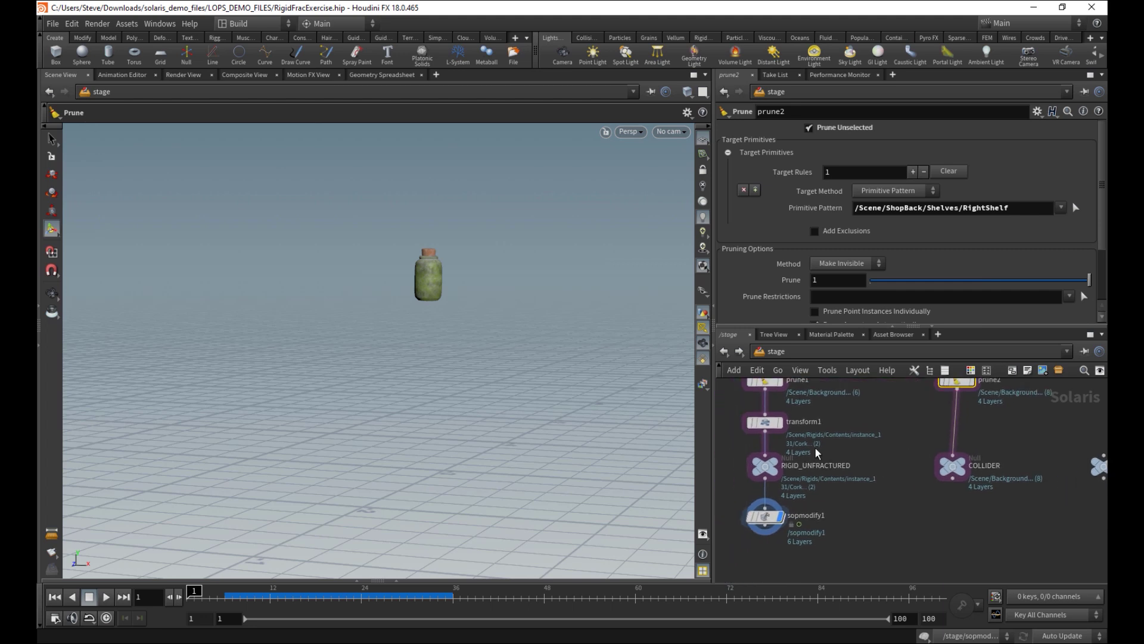
double_click(758, 518)
right_click(775, 146)
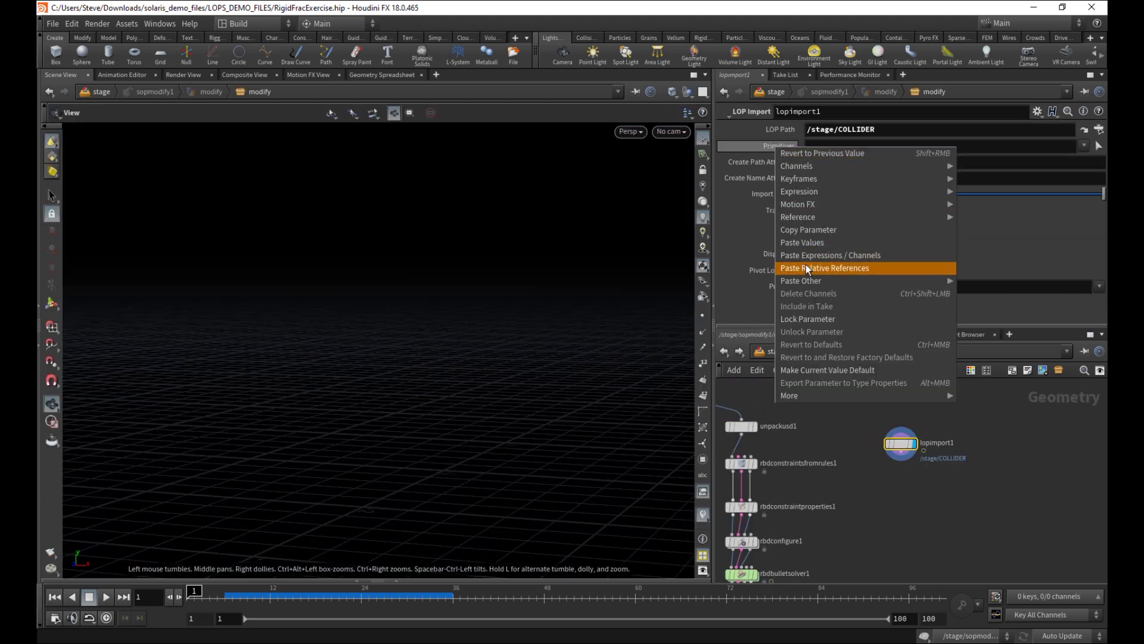
left_click(835, 273)
left_click_drag(479, 363, 534, 401)
right_click_drag(534, 401, 554, 388)
Duplicate rbdconfigure1 below lopimport1, replace its inherited connections with lopimport1's output into the first input, and display the copy
middle_click_drag(890, 501, 907, 504)
middle_click_drag(805, 532, 824, 486)
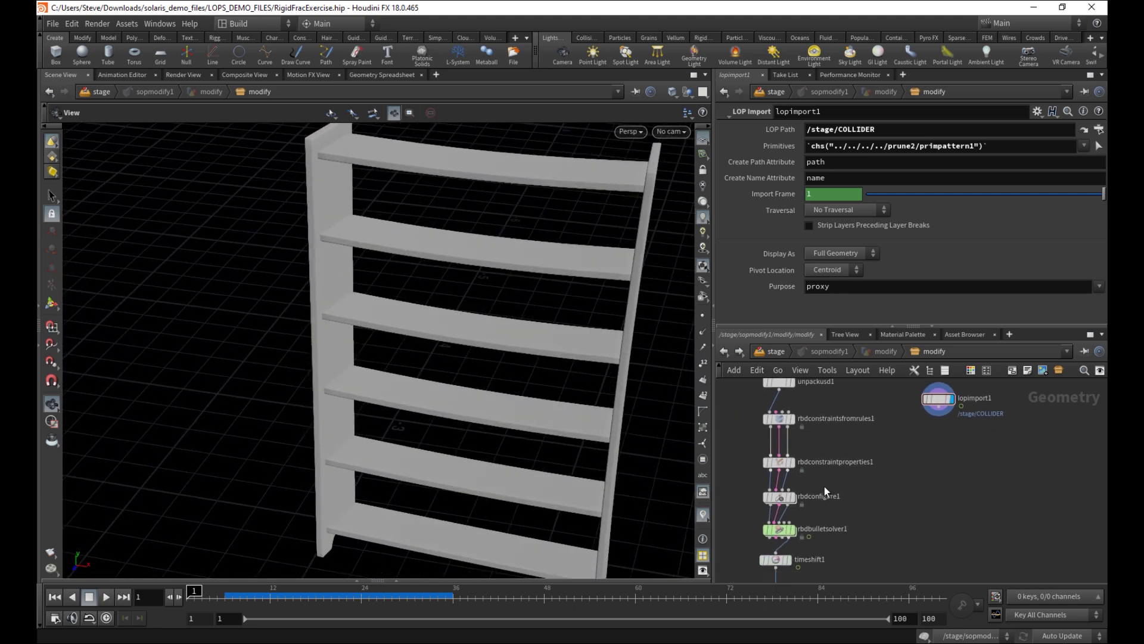
left_click(779, 497)
key("ctrl+c")
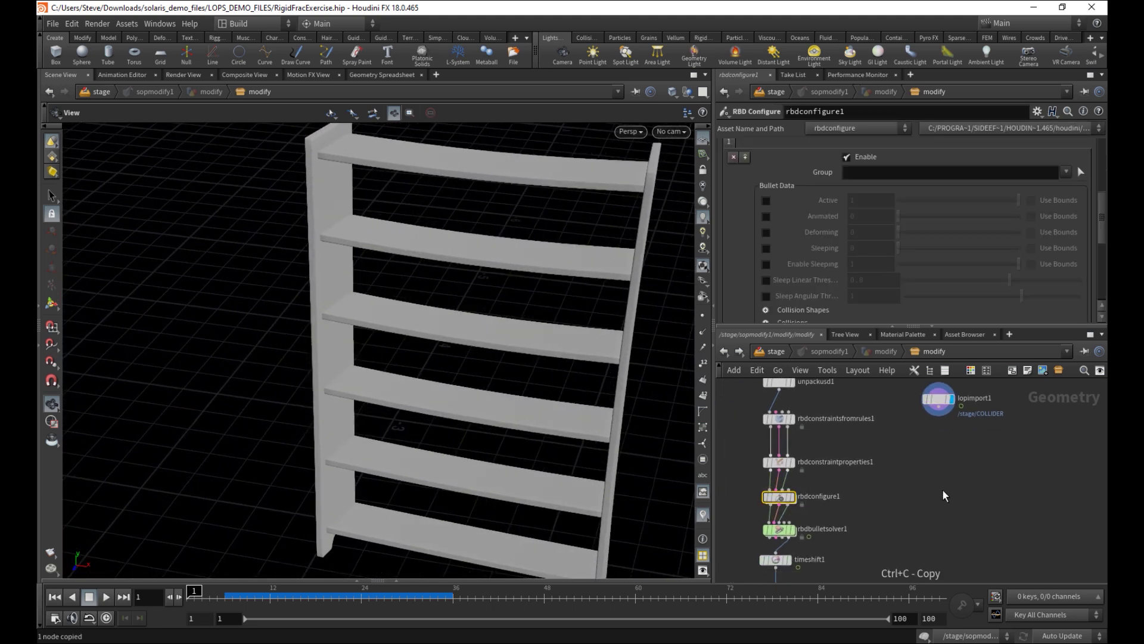
key("ctrl+v")
left_click(929, 489)
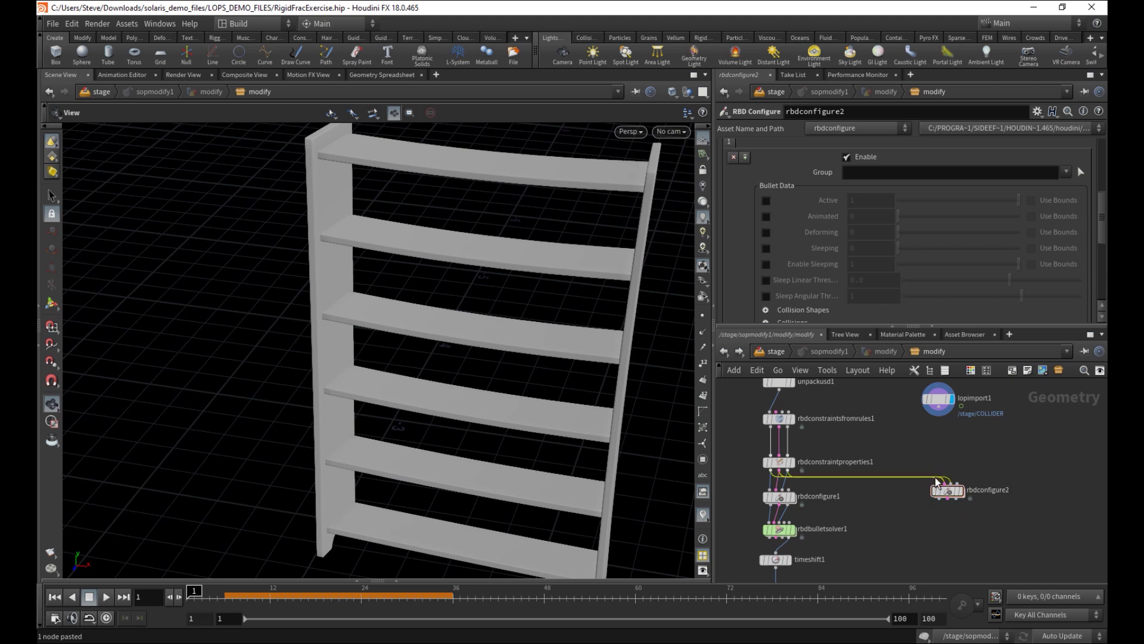
key("Delete")
left_click_drag(938, 407, 950, 498)
left_click(952, 498)
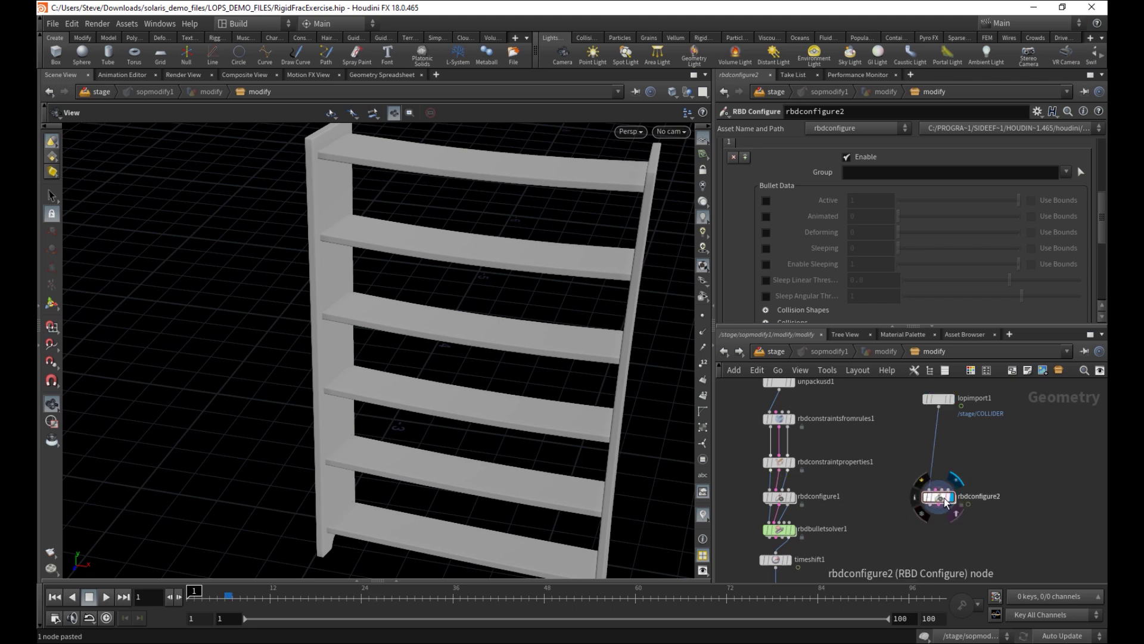
Enable Active with a value of 0 on rbdconfigure2 and connect the node to rbdbulletsolver1's fourth input
left_click(767, 201)
left_click(938, 201)
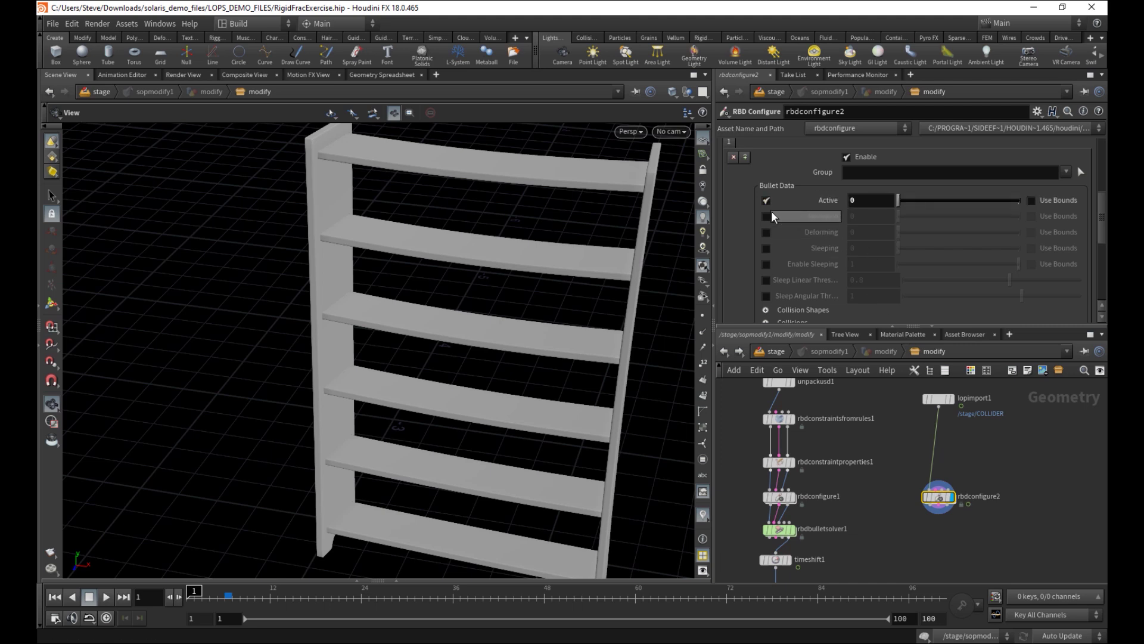
middle_click_drag(861, 535, 868, 459)
scroll(868, 460, "up", 3)
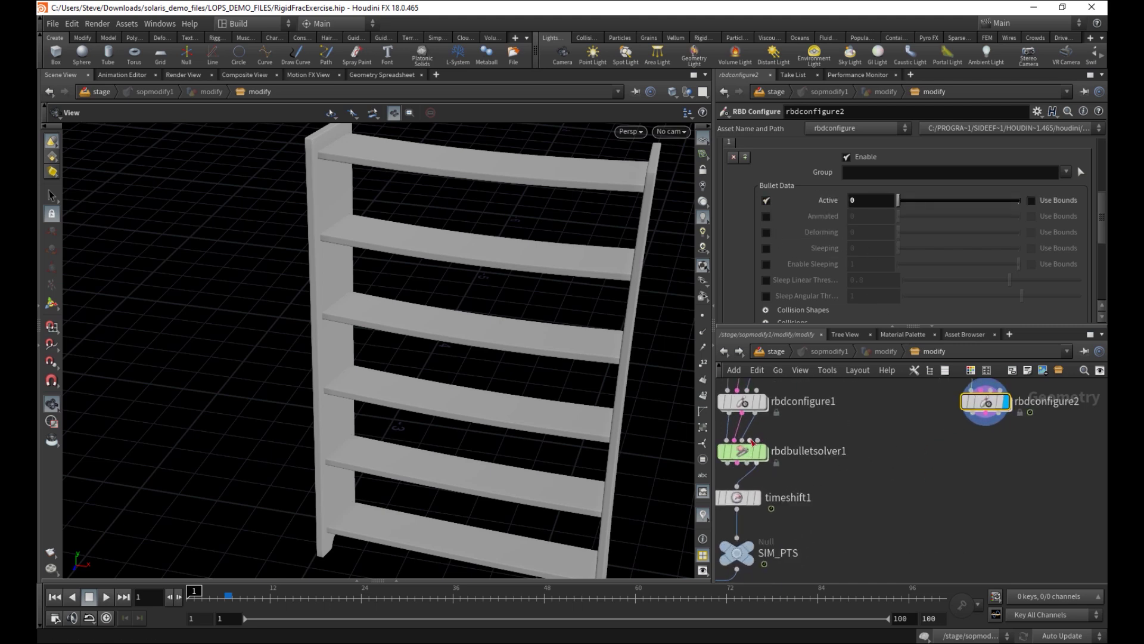
left_click(754, 441)
left_click(986, 411)
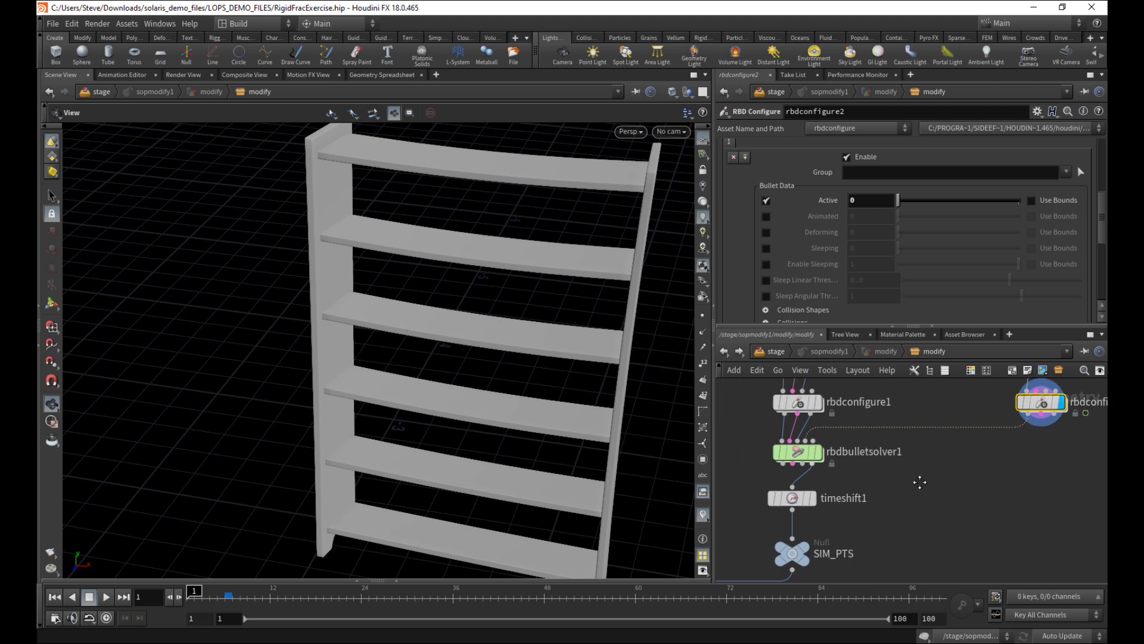
Display transformpieces1, play the jar simulation with the shelf collider, and return to frame 1
middle_click_drag(793, 529, 872, 466)
left_click(836, 500)
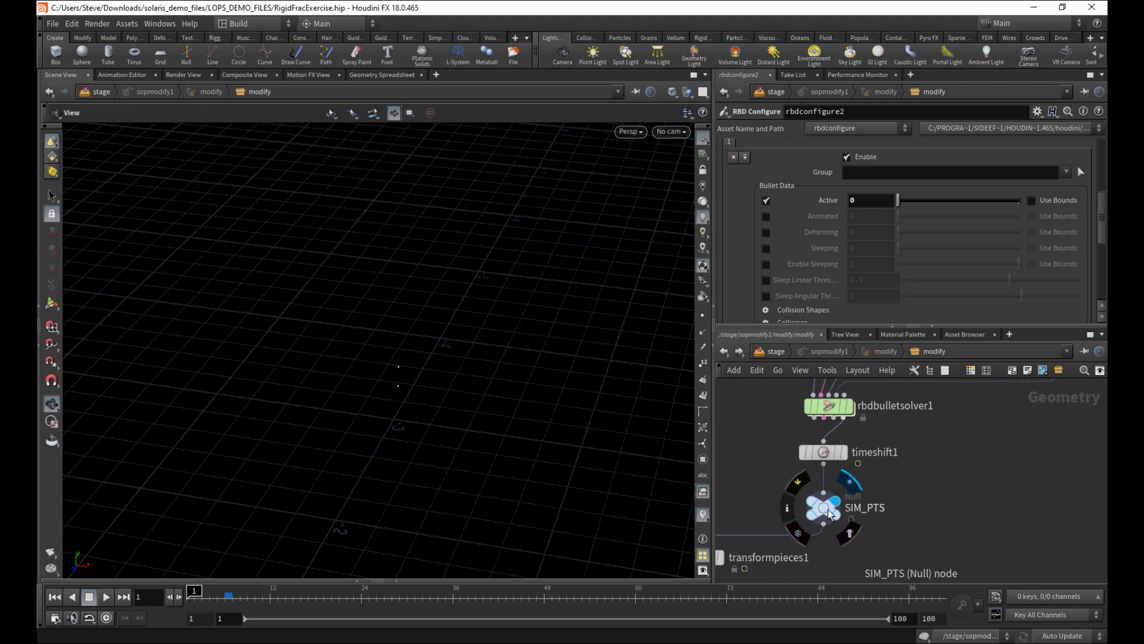
middle_click_drag(745, 561, 817, 492)
left_click(775, 488)
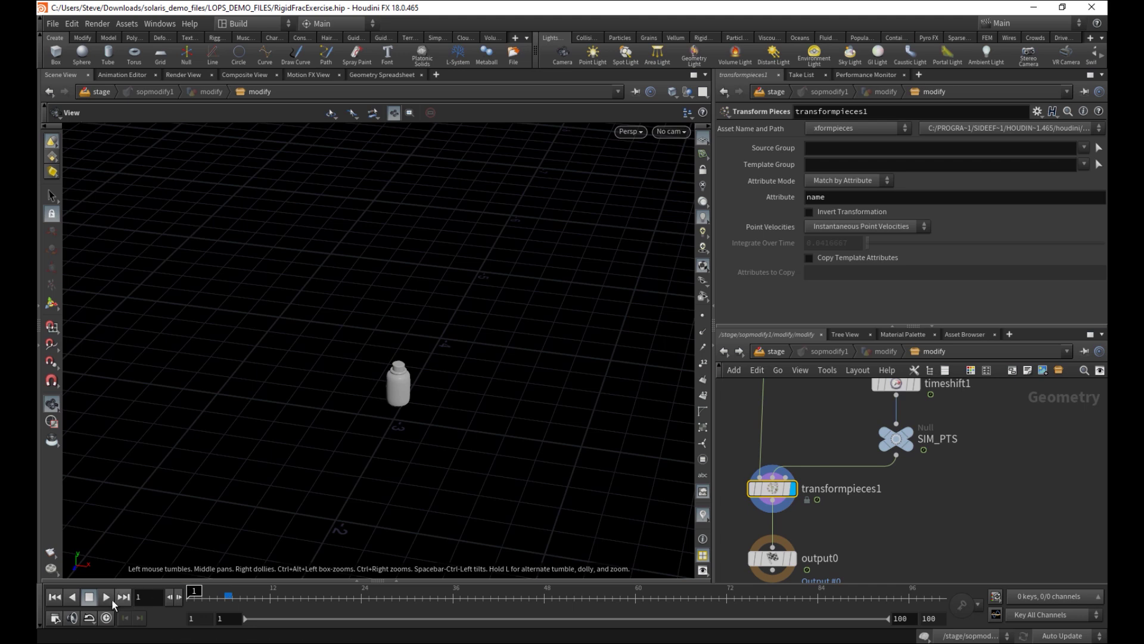
left_click(111, 599)
left_click_drag(221, 592, 194, 590)
Turn on the template display of rbdconfigure2 to show the shelf as wireframe around the jar
middle_click_drag(993, 453, 885, 624)
left_click(1021, 480)
left_click_drag(516, 427, 428, 419)
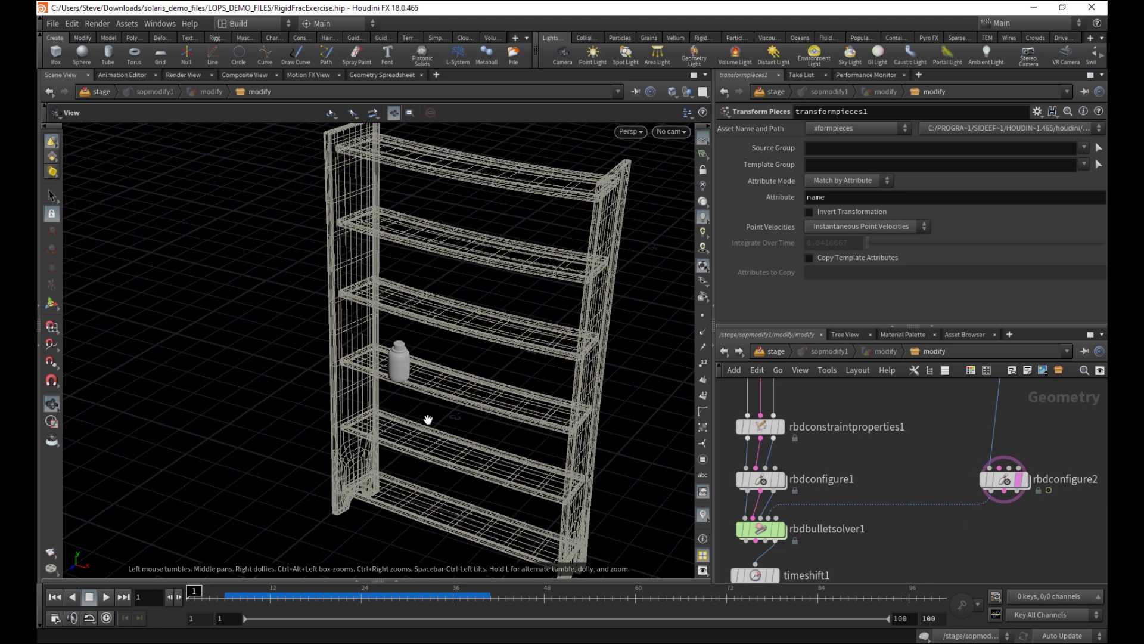
Scrub the jar simulation to frame 21 and inspect the jar's position at the foot of the shelf
right_click_drag(298, 543, 373, 526)
left_click_drag(261, 590, 338, 590)
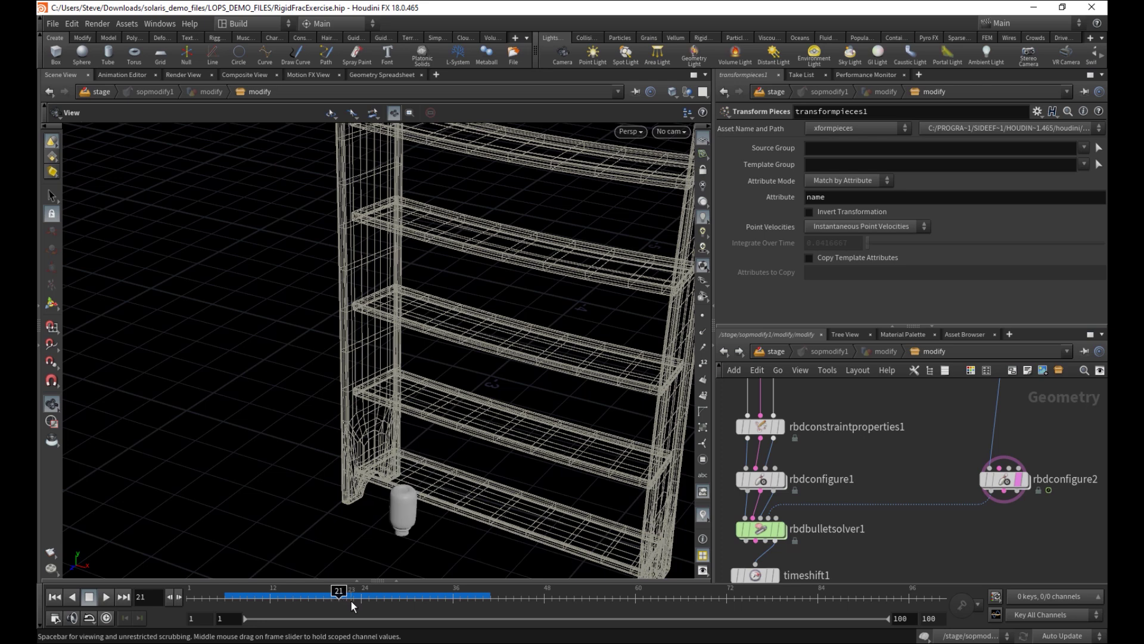
left_click_drag(525, 447, 518, 358)
middle_click_drag(518, 358, 472, 444)
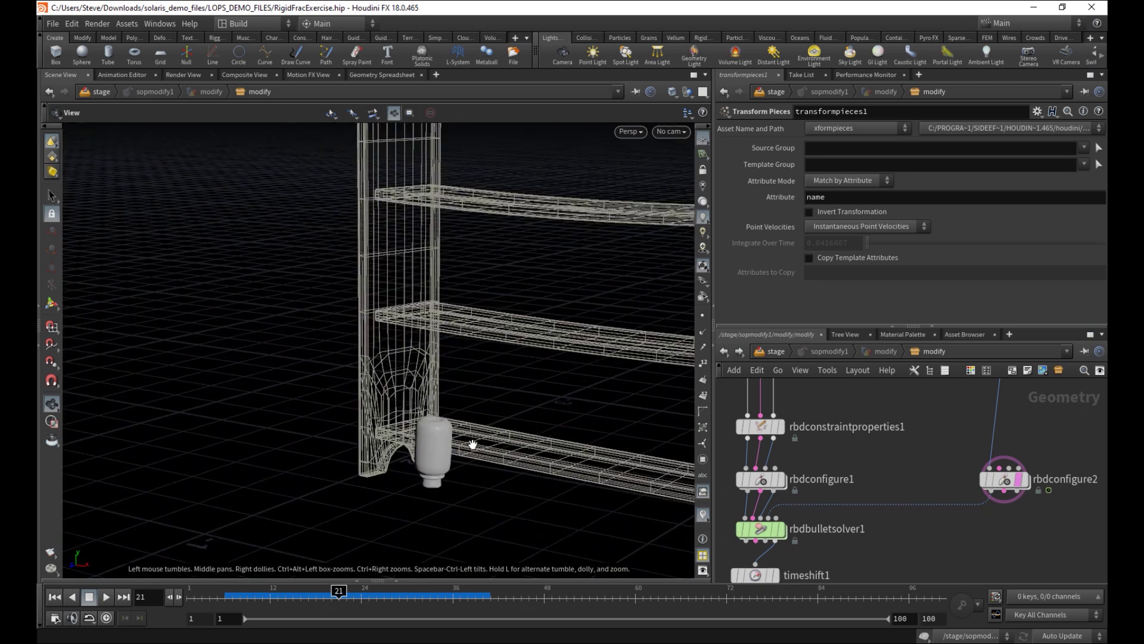
right_click_drag(480, 445, 507, 456)
mouse_move(338, 592)
left_mouse_down()
mouse_move(309, 594)
mouse_move(338, 596)
left_mouse_up()
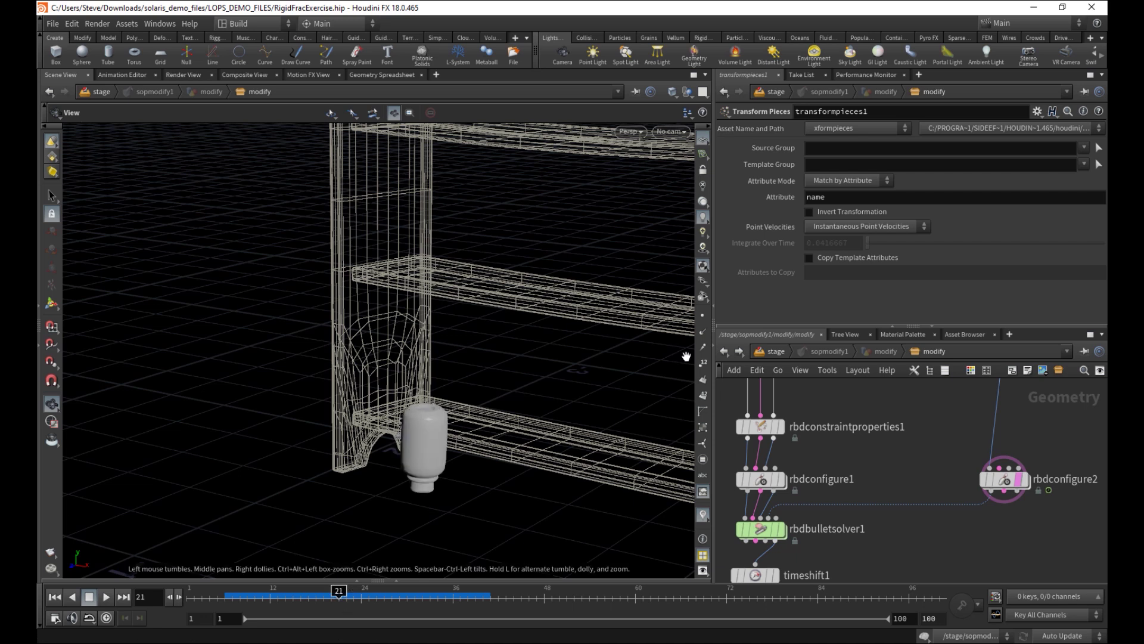
Return to the stage network, set Fracture frame to 21 on the CONTROLS null, and save the scene
left_click(774, 353)
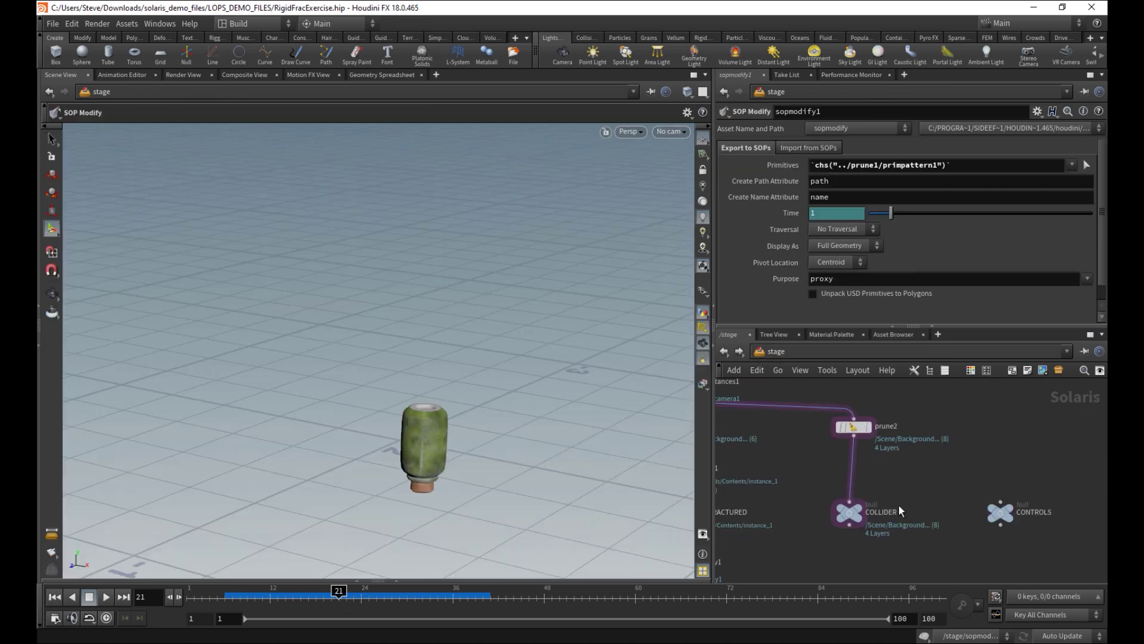
left_click(997, 512)
left_click(825, 129)
type("21")
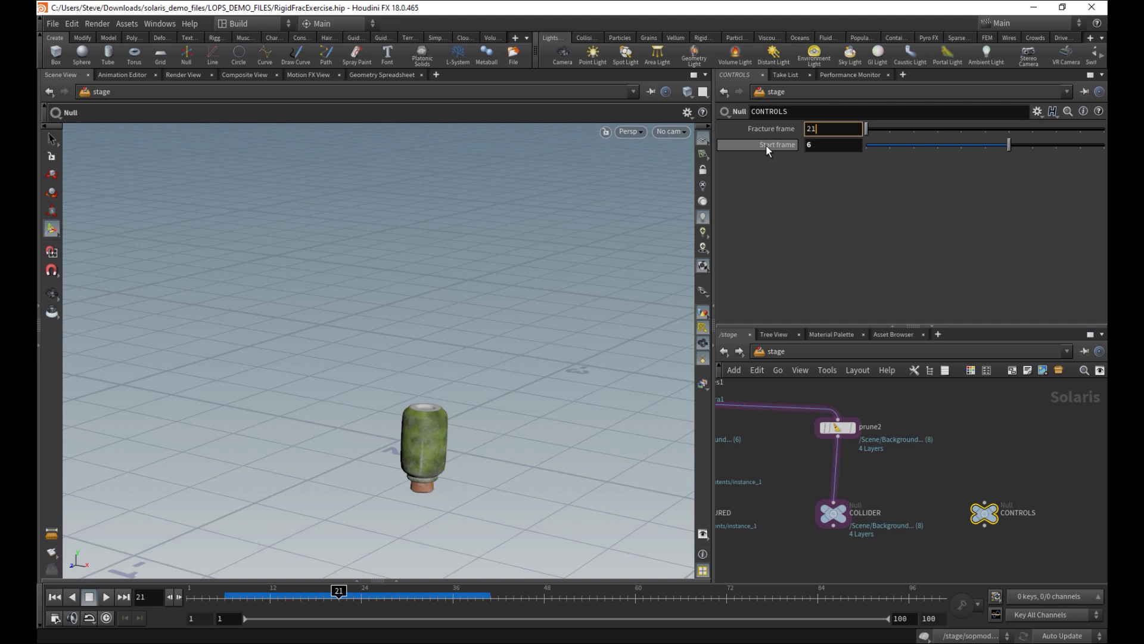
key("Return")
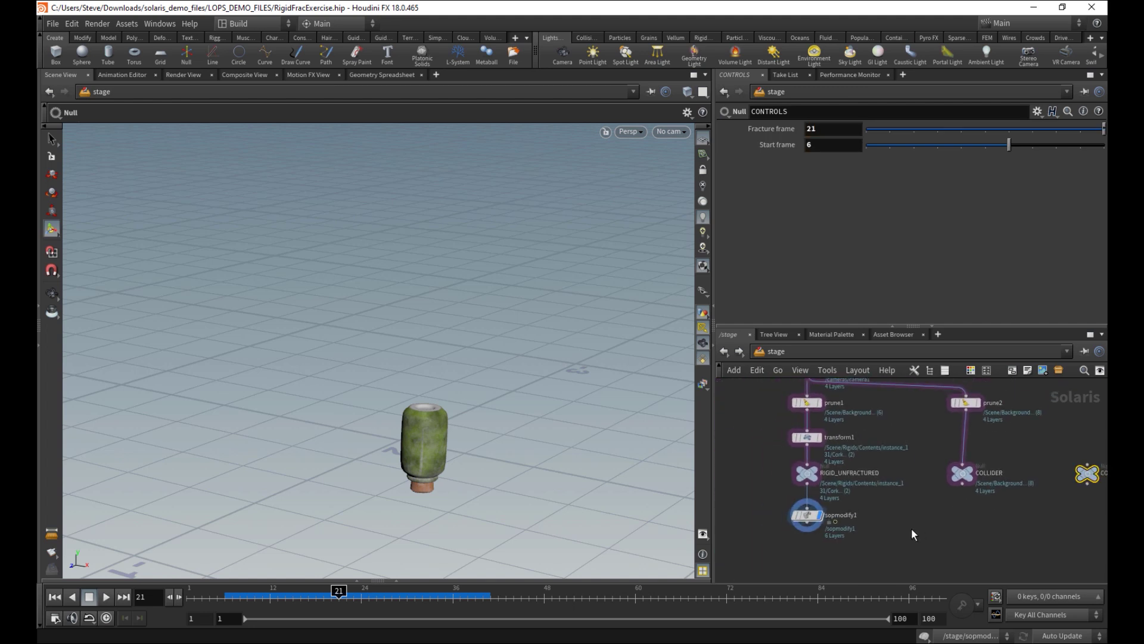
key("ctrl+s")
Scrub the stage animation back to frame 13 and forward to frame 27 to review the jar's motion
middle_click_drag(911, 505, 916, 492)
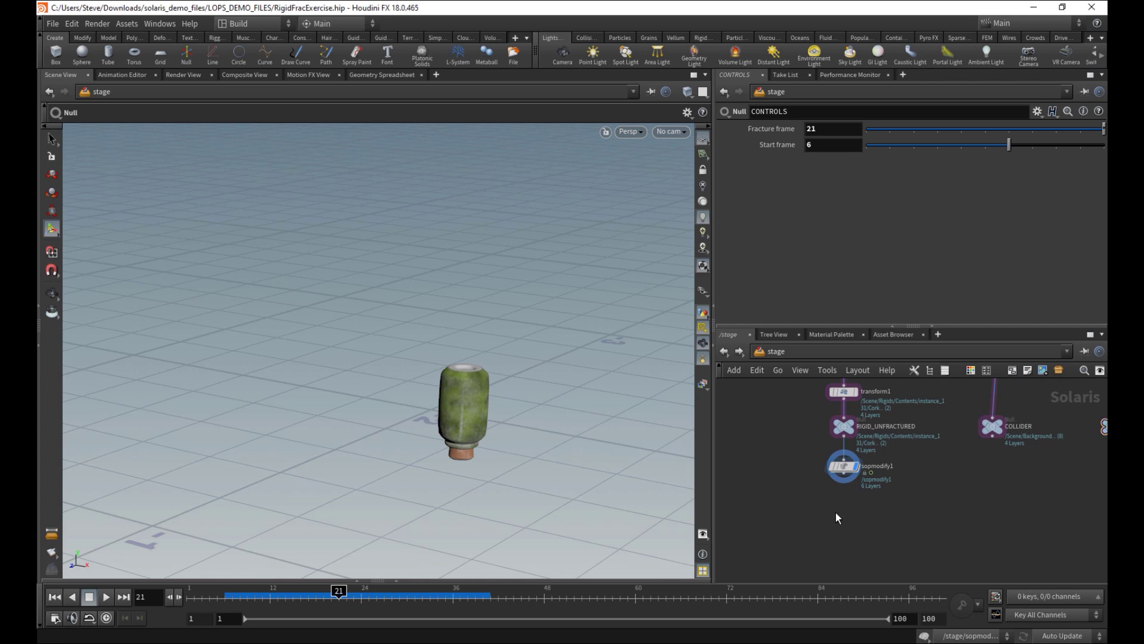
scroll(838, 517, "up", 1)
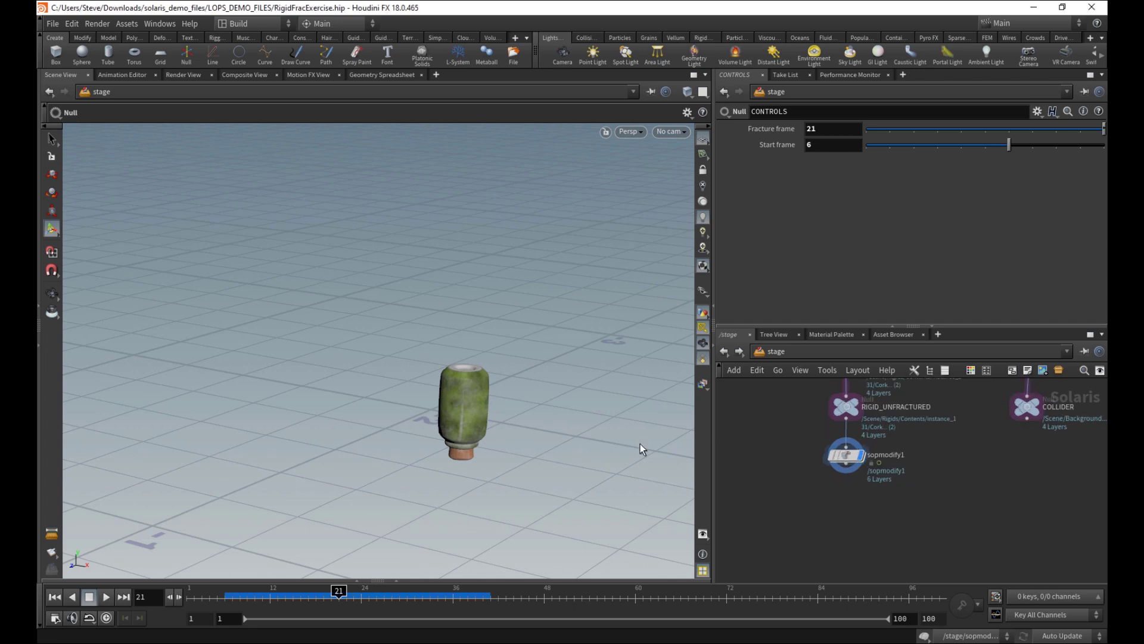
left_click_drag(339, 597, 278, 597)
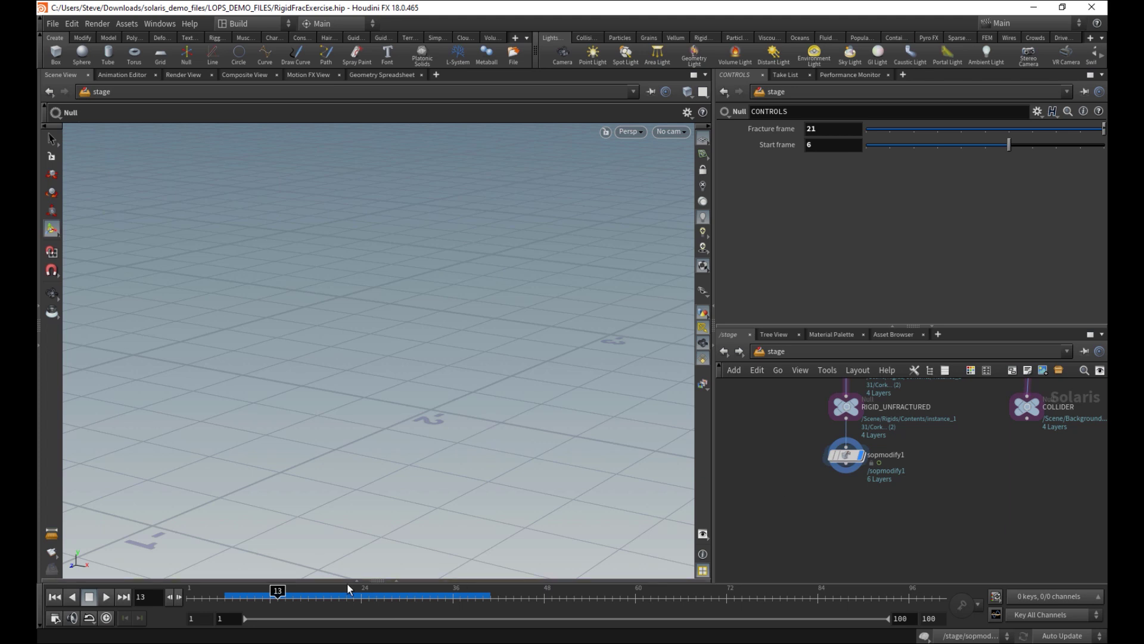
left_click_drag(347, 587, 384, 591)
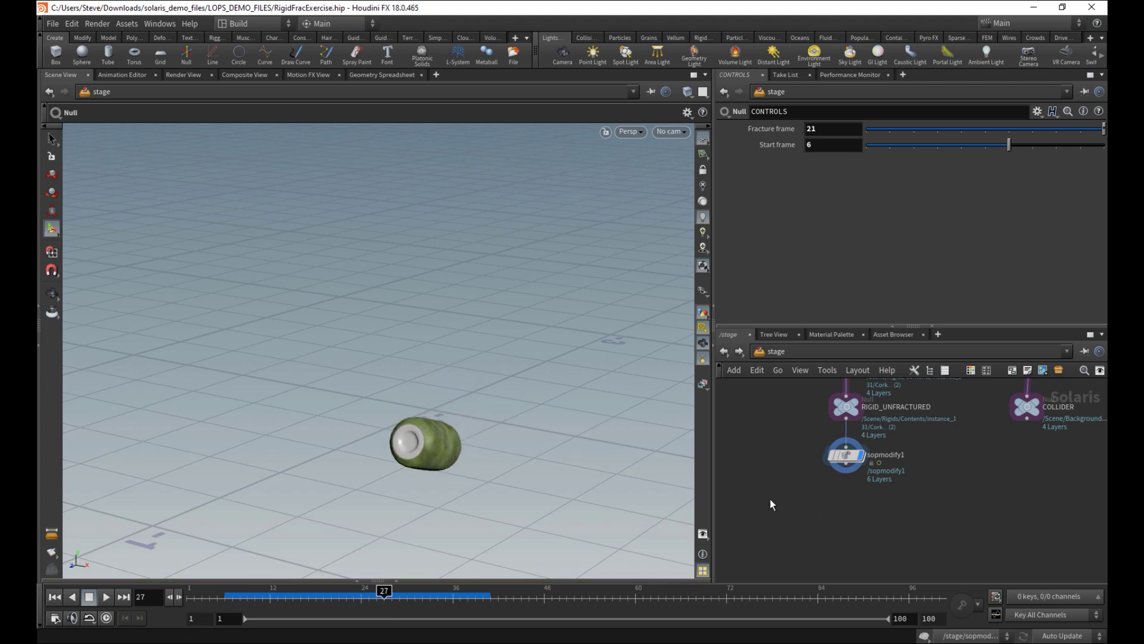
Add a SOP Create node below sopmodify1, wired to its output and displayed
key("Tab")
type("sop")
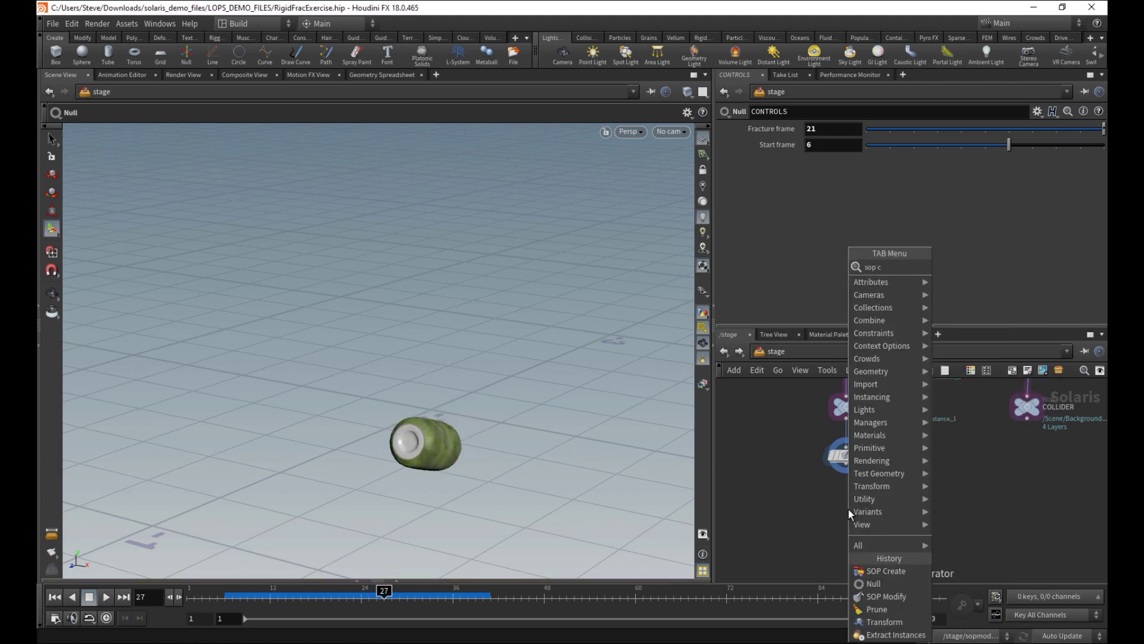
key("Return")
left_click(848, 509)
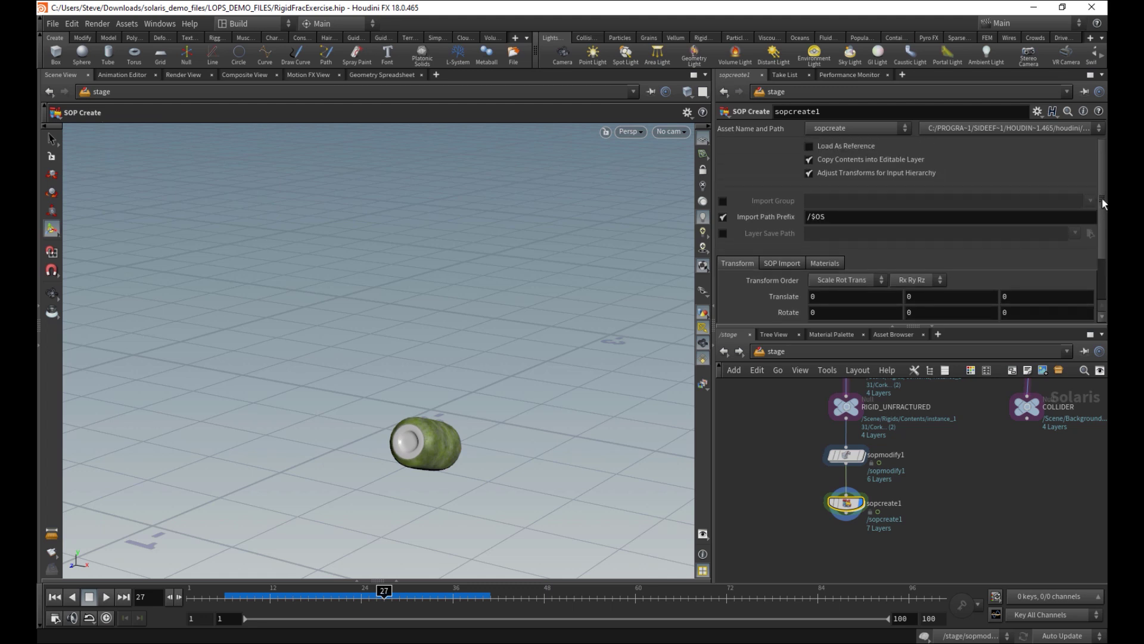
Copy the RIGID_UNFRACTURED null so its path can be reused
middle_click_drag(779, 399, 795, 526)
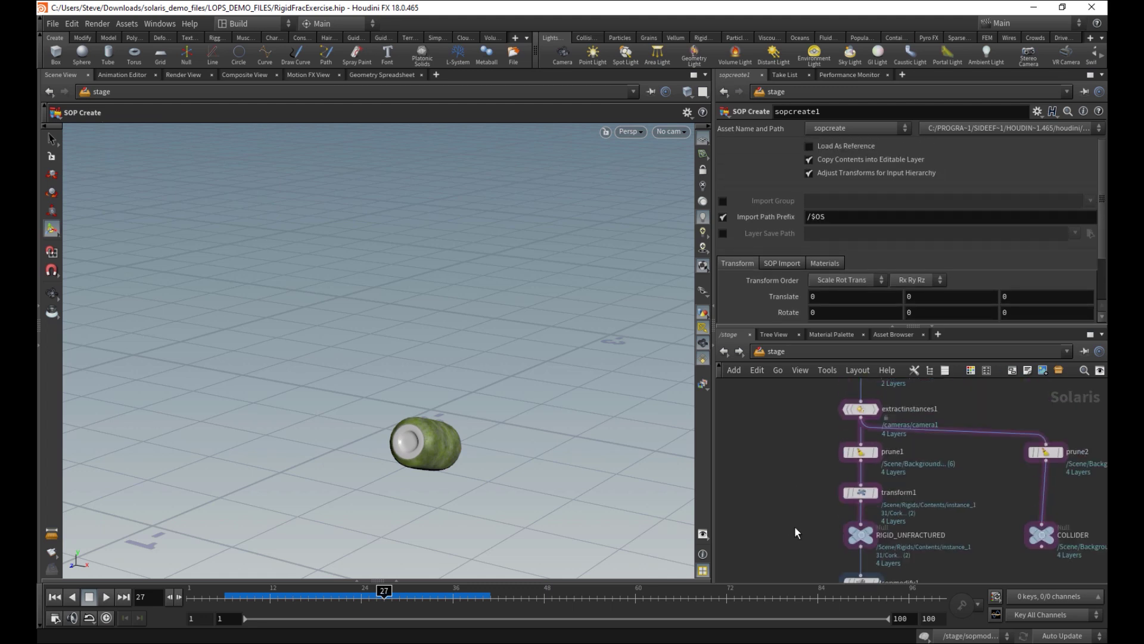
middle_click_drag(818, 437, 813, 407)
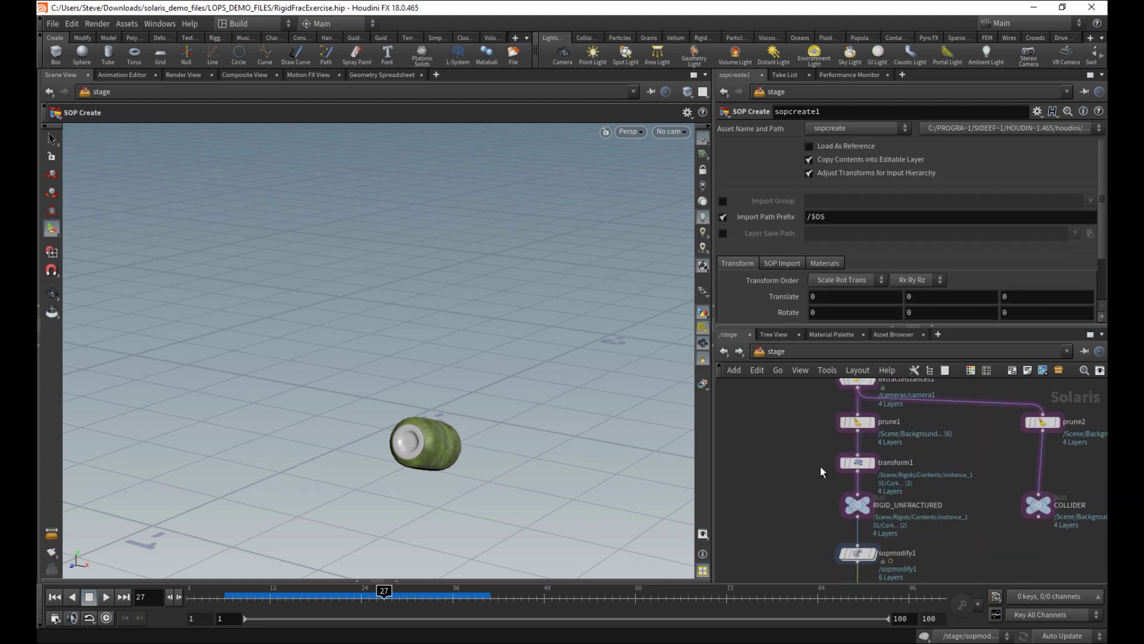
left_click(864, 512)
middle_click_drag(834, 504, 832, 478)
key("ctrl+c")
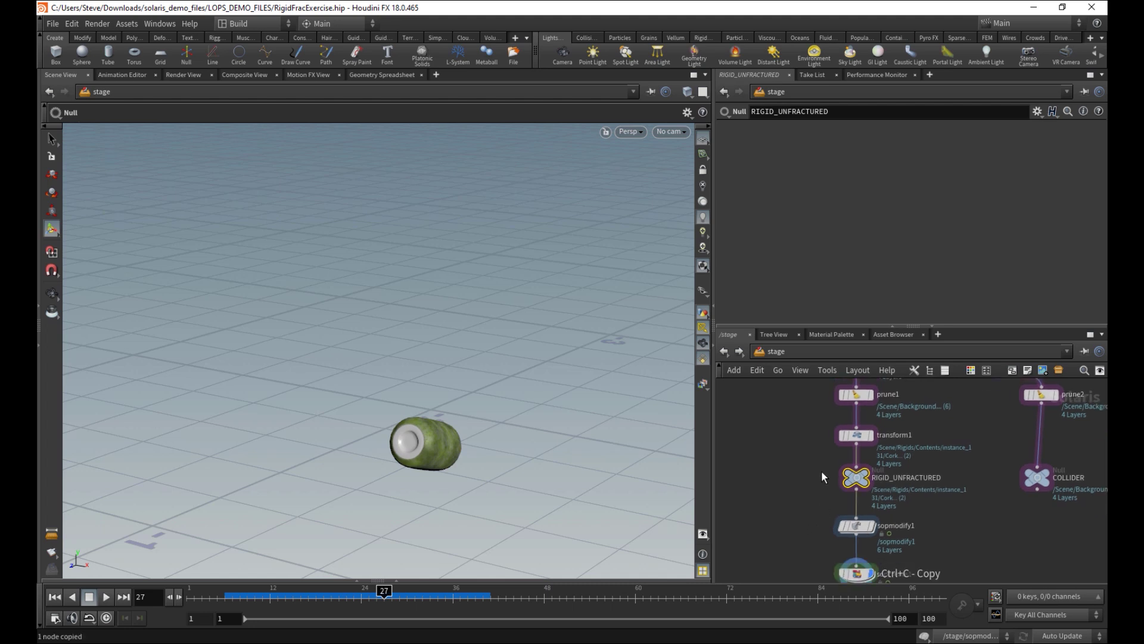
Copy the Primitive Pattern parameter of prune1
middle_click_drag(809, 402, 813, 428)
left_click(859, 421)
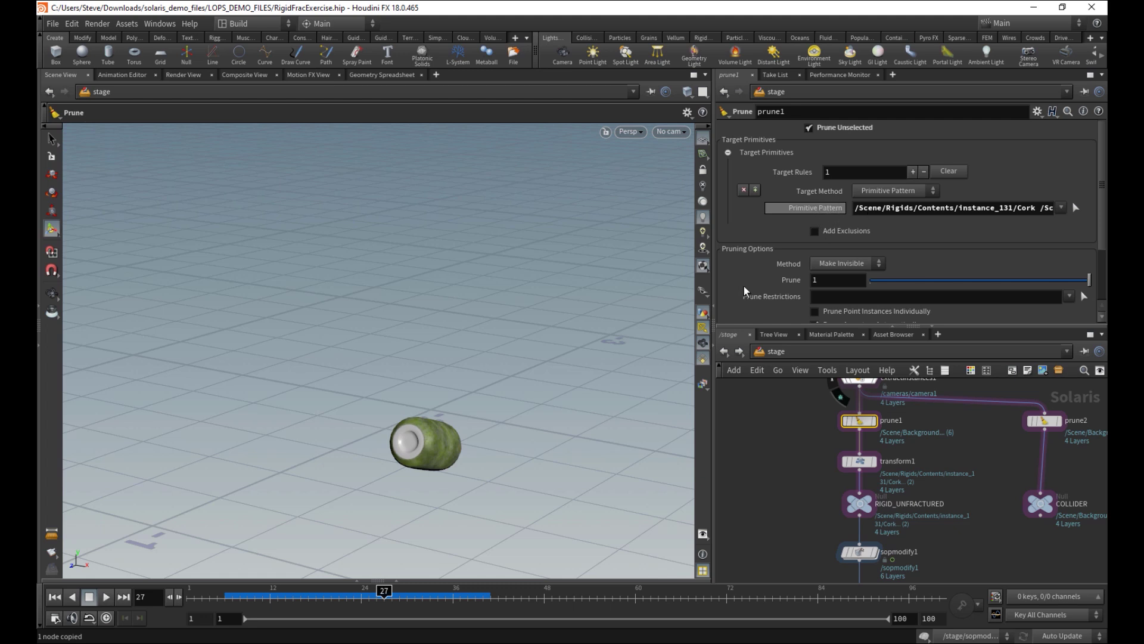
right_click(824, 203)
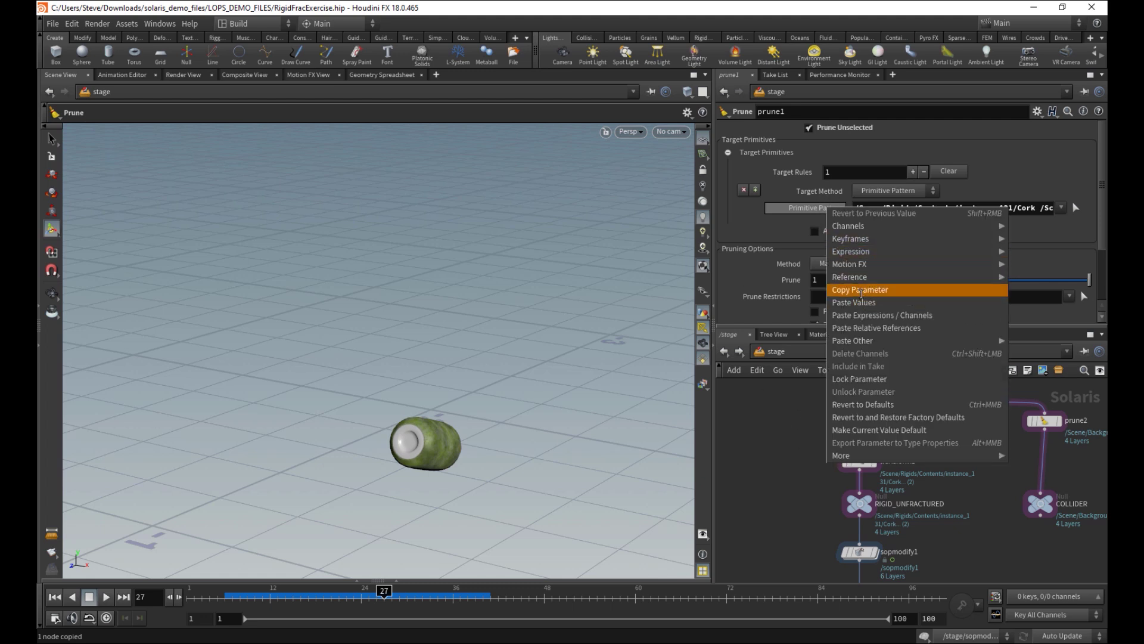
left_click(860, 289)
left_click(989, 205)
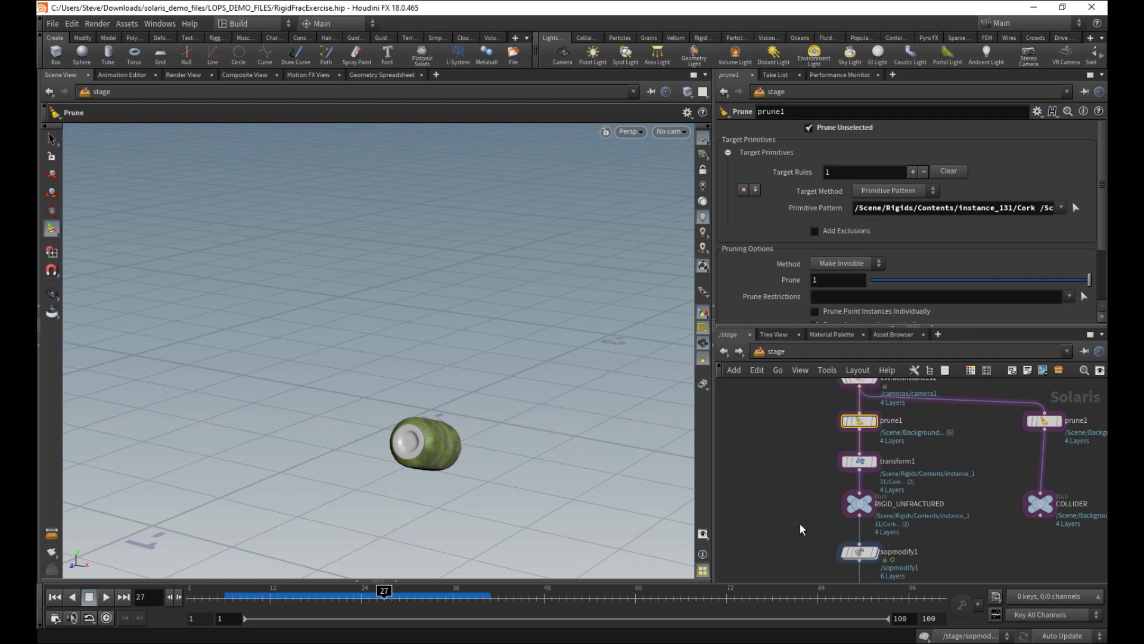
Inside sopcreate1, add a LOP Import node and set its LOP Path to /stage/RIGID_UNFRACTURED
middle_click_drag(814, 569, 800, 437)
double_click(845, 470)
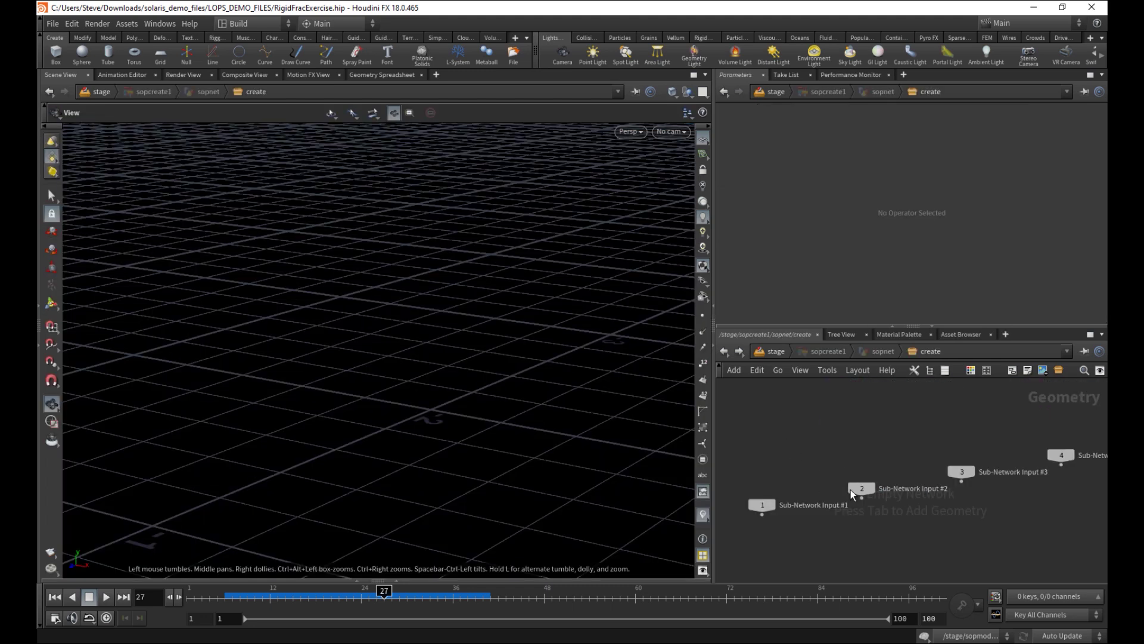
key("Tab")
type("lop")
key("Return")
left_click(834, 532)
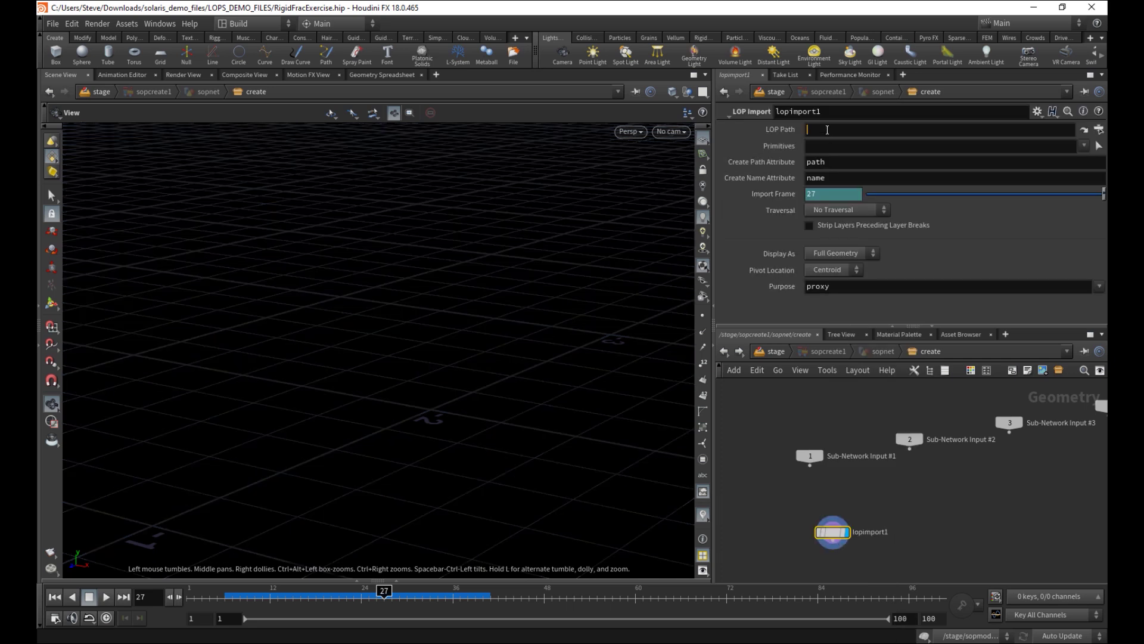
key("ctrl+v")
key("Return")
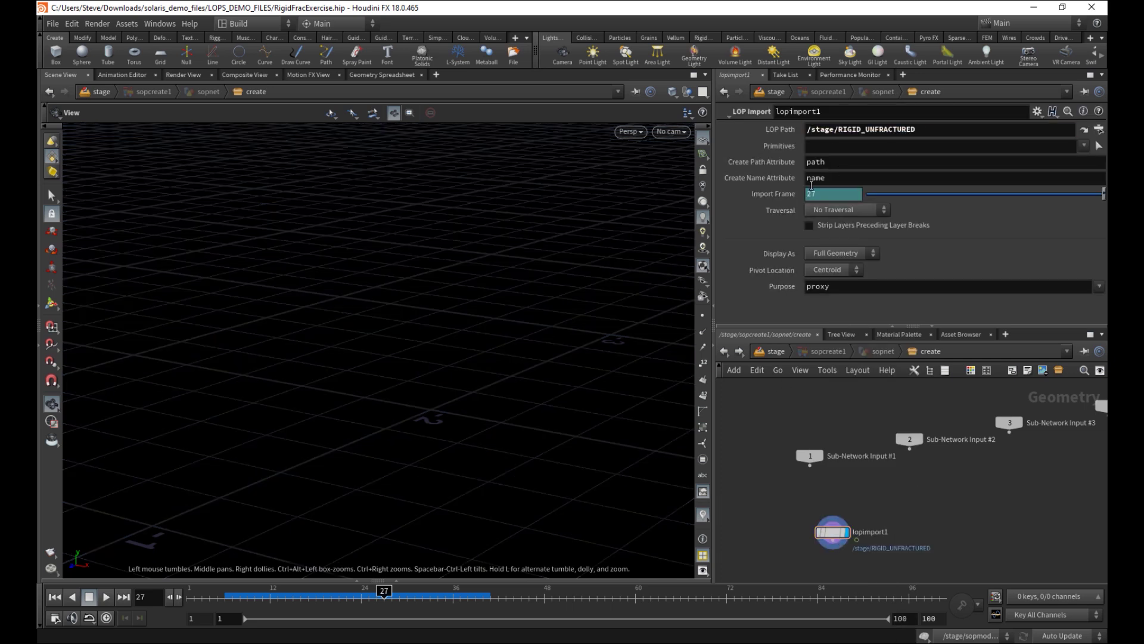
Paste prune1's copied pattern as a relative reference into lopimport1's Primitives and frame the imported jar
right_click(781, 145)
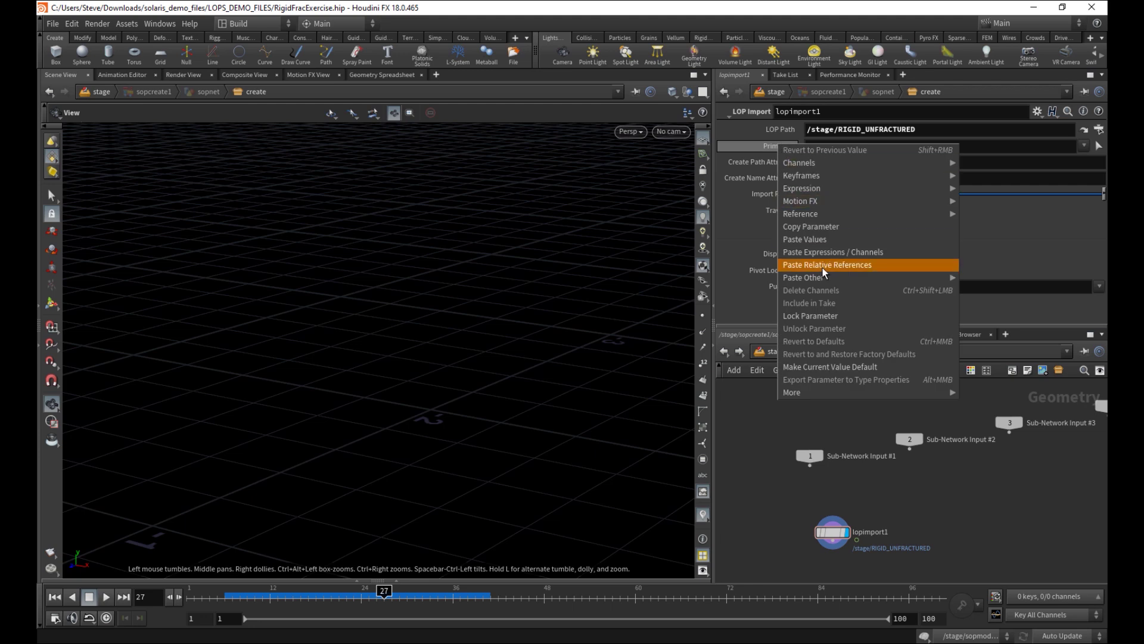
left_click(822, 266)
left_click(786, 148)
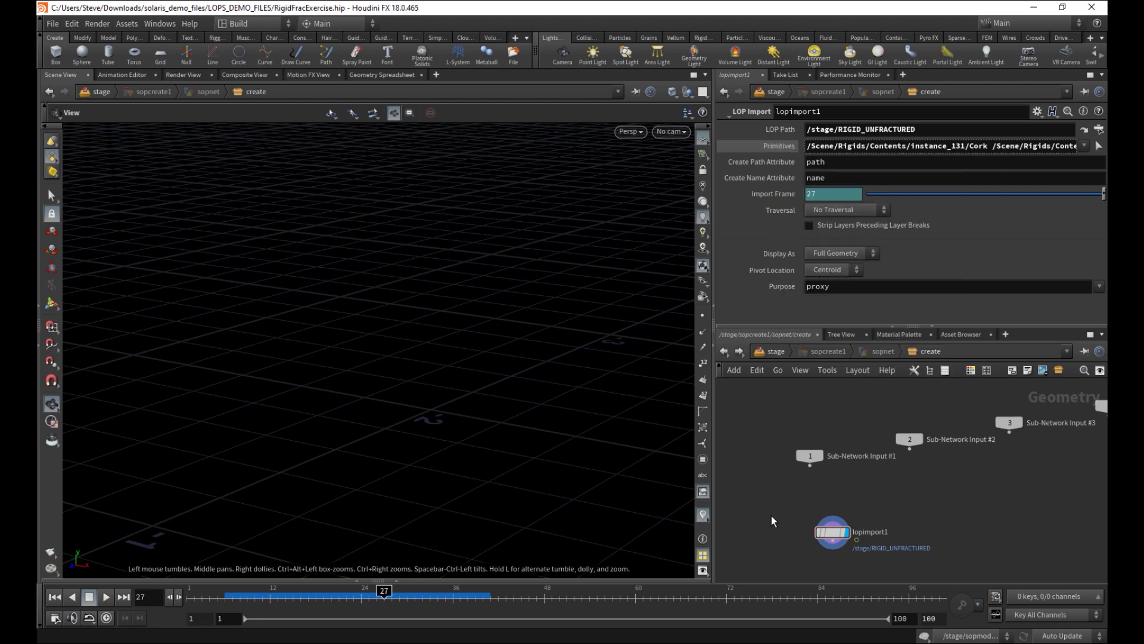
middle_click_drag(771, 517, 785, 498)
middle_click(837, 507)
key("space+g")
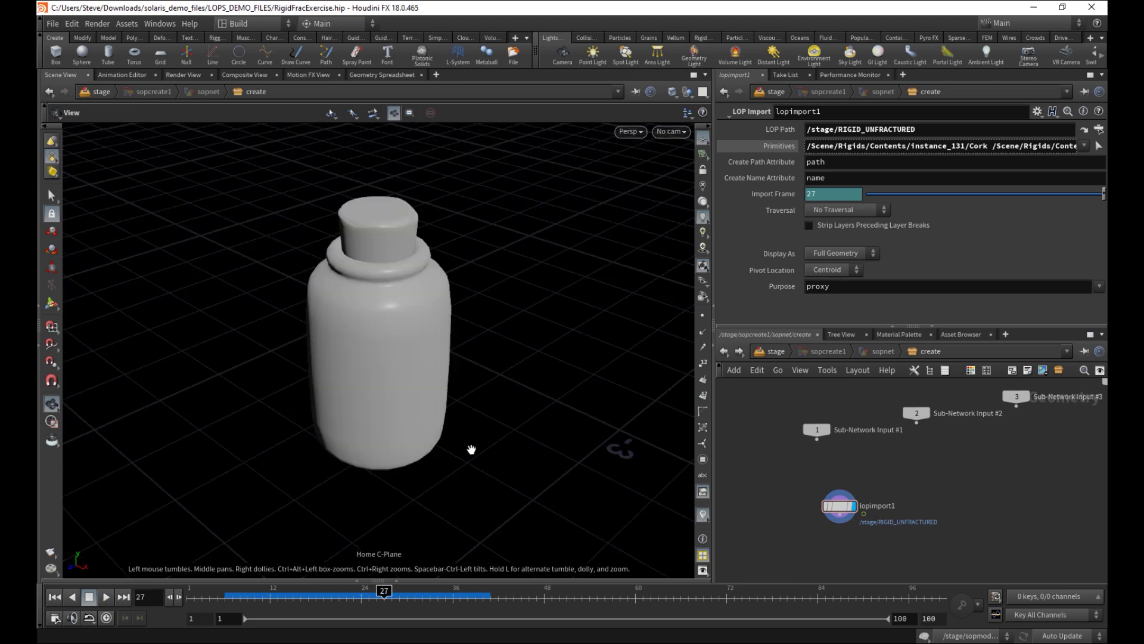
Go back to frame 1 and delete the Import Frame channel on lopimport1 so it stays fixed at 1
scroll(468, 450, "down", 3)
left_click_drag(459, 452, 521, 437)
scroll(521, 437, "down", 1)
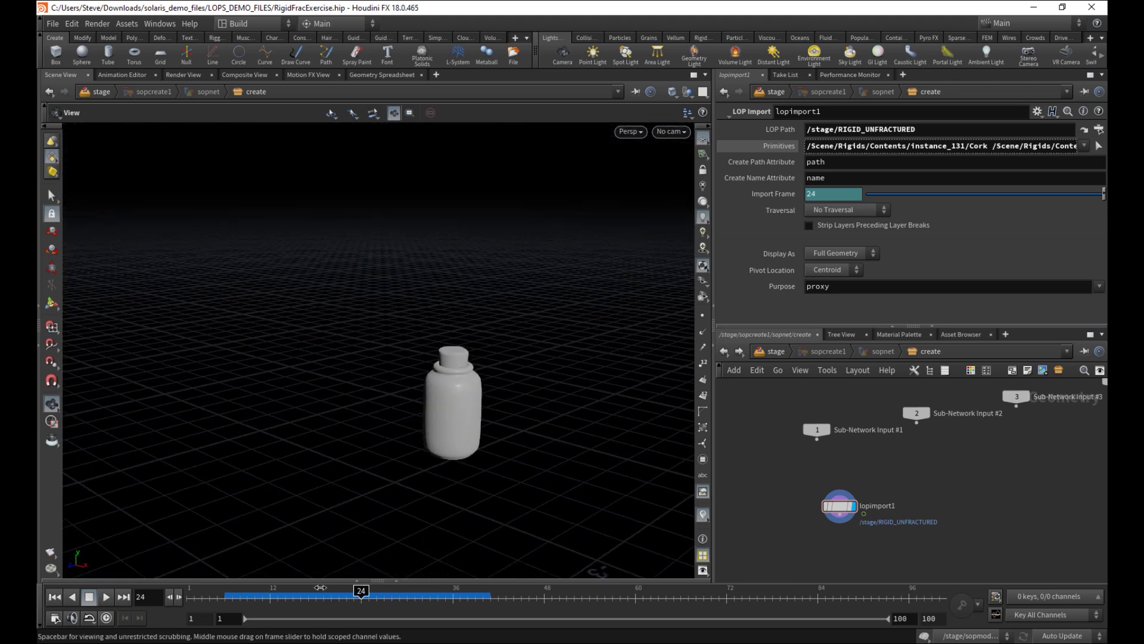
key("ctrl+Up")
left_click(784, 195)
left_click(785, 195)
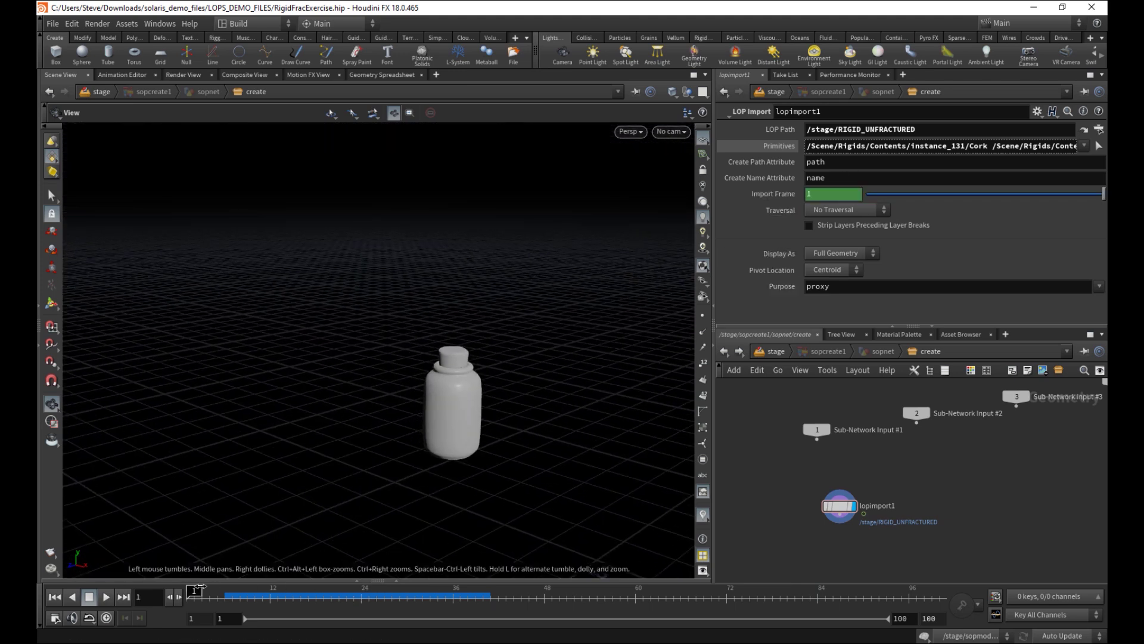
right_click(785, 193)
left_click(820, 343)
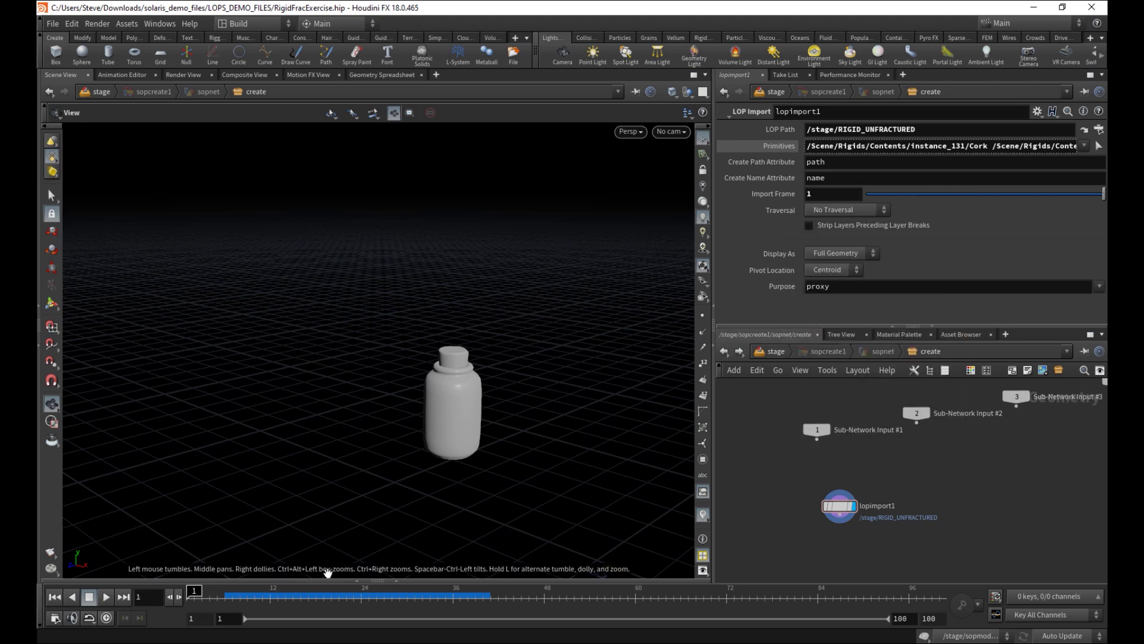
Cut lopimport1, paste it back into the network, reposition it, and check its node information
right_click_drag(426, 425, 473, 414)
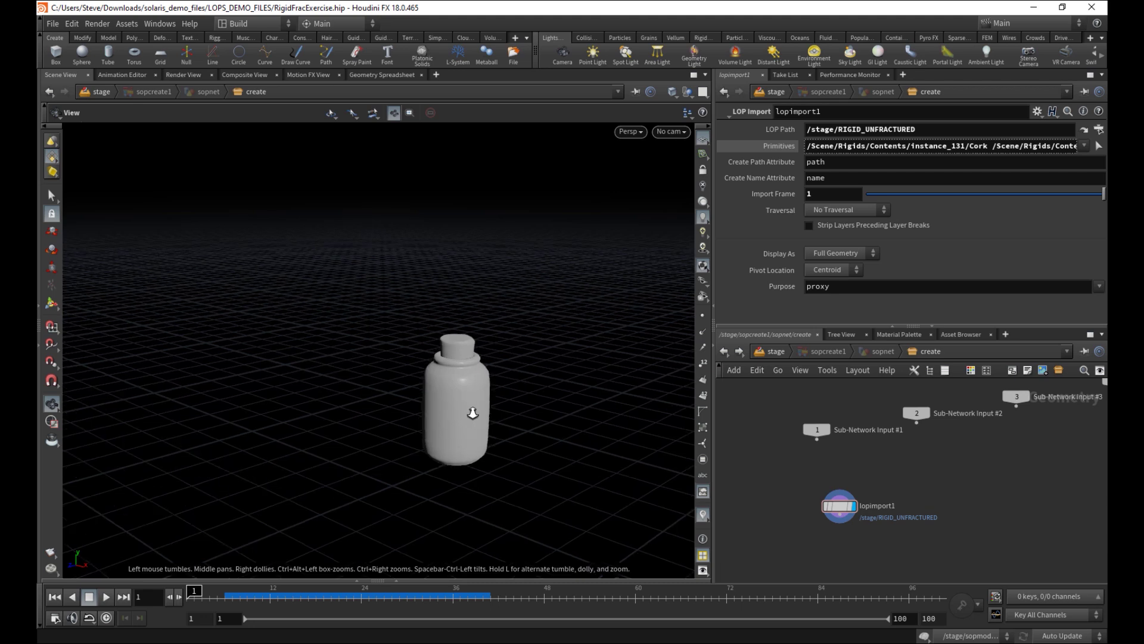
middle_click_drag(803, 548, 807, 506)
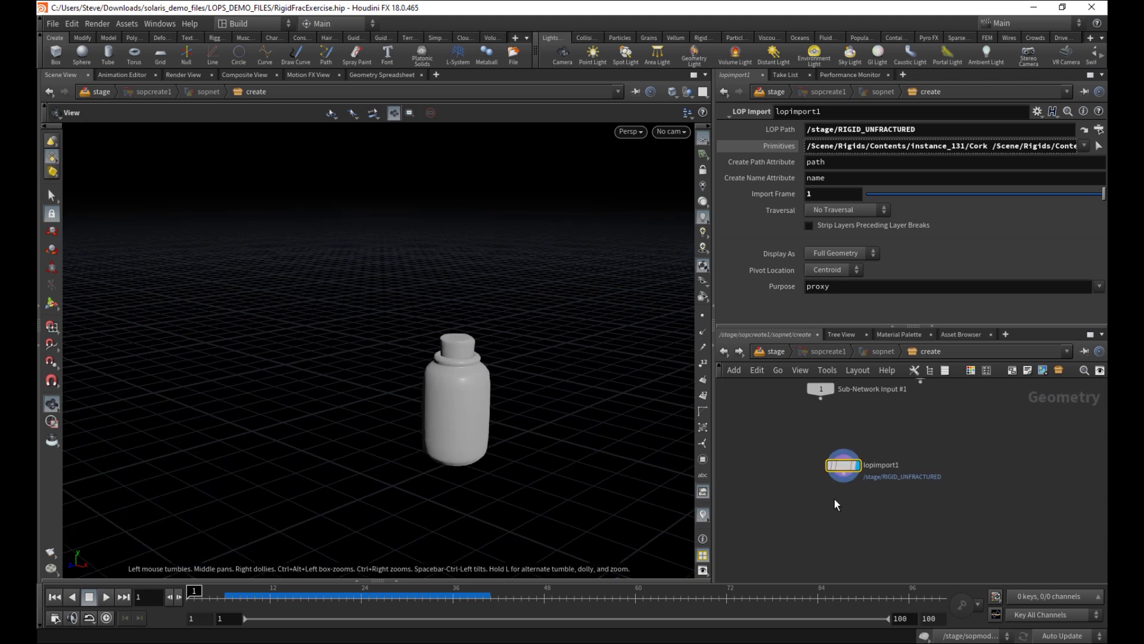
key("ctrl+x")
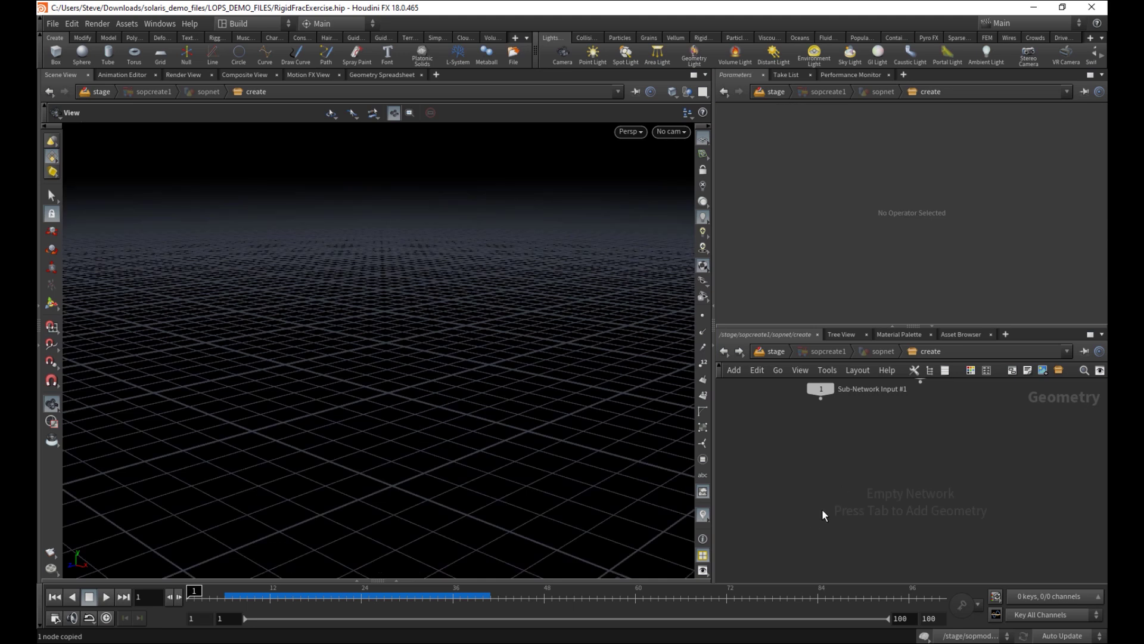
key("ctrl+v")
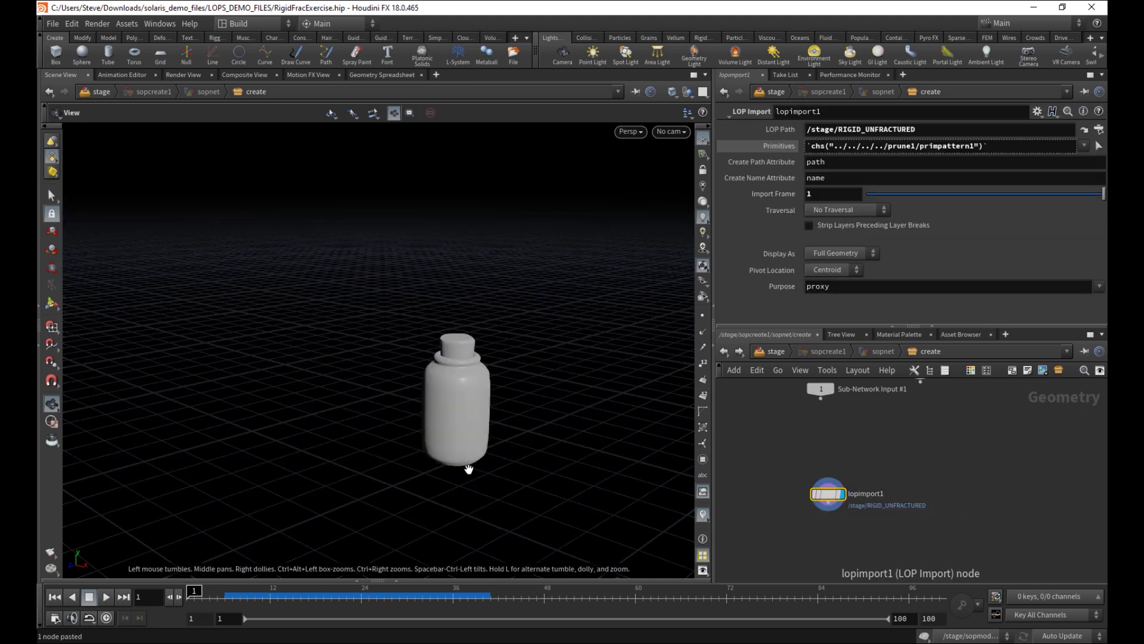
left_click_drag(829, 493, 838, 454)
middle_click(838, 455)
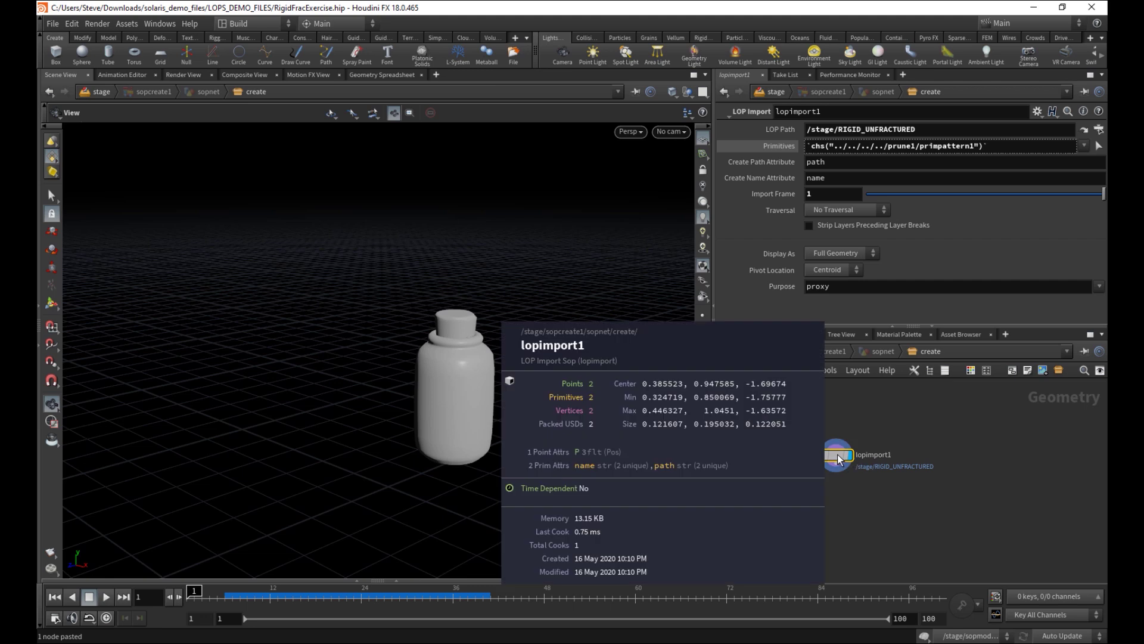
Add a Split node, connect lopimport1's output to it, and place it directly below
key("Tab")
type("split")
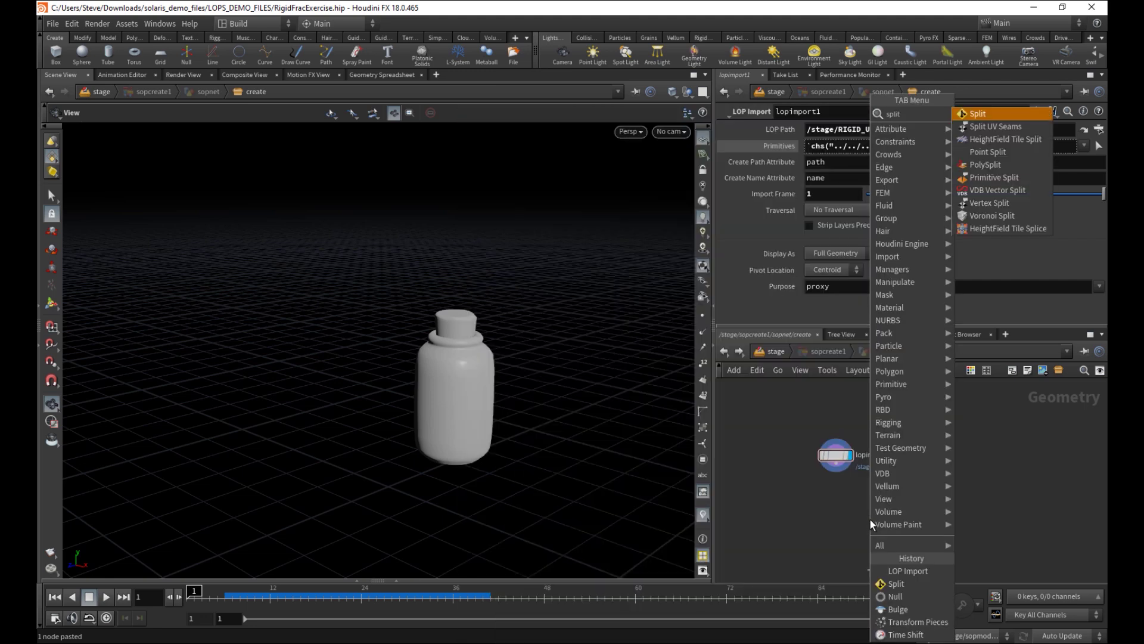
key("Return")
left_click(870, 518)
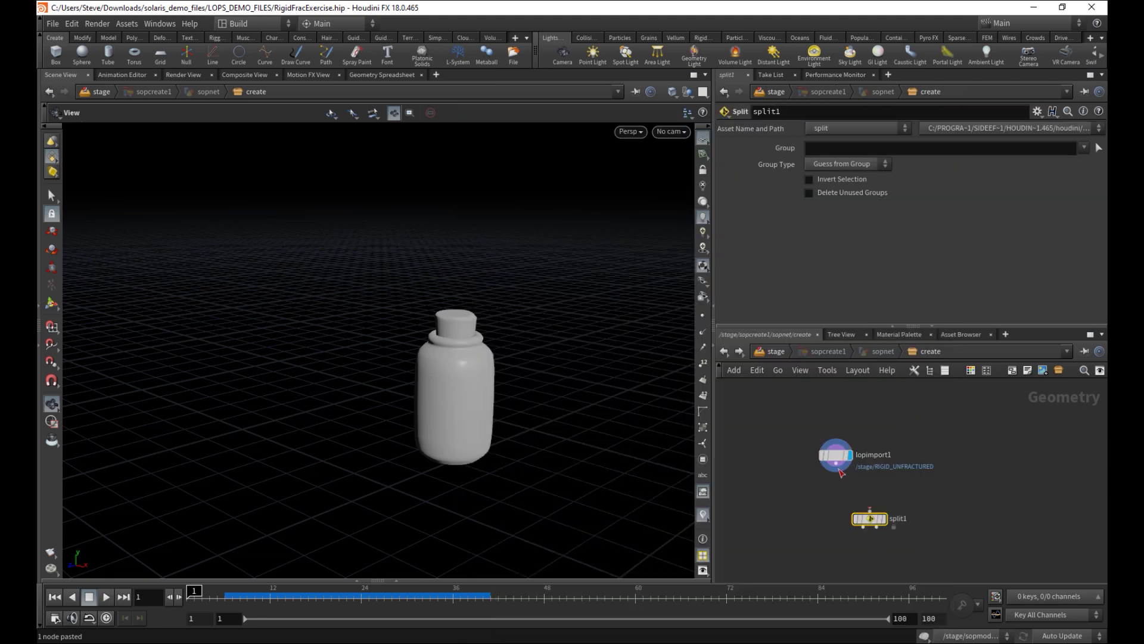
left_click_drag(837, 464, 870, 510)
left_click_drag(874, 520, 840, 499)
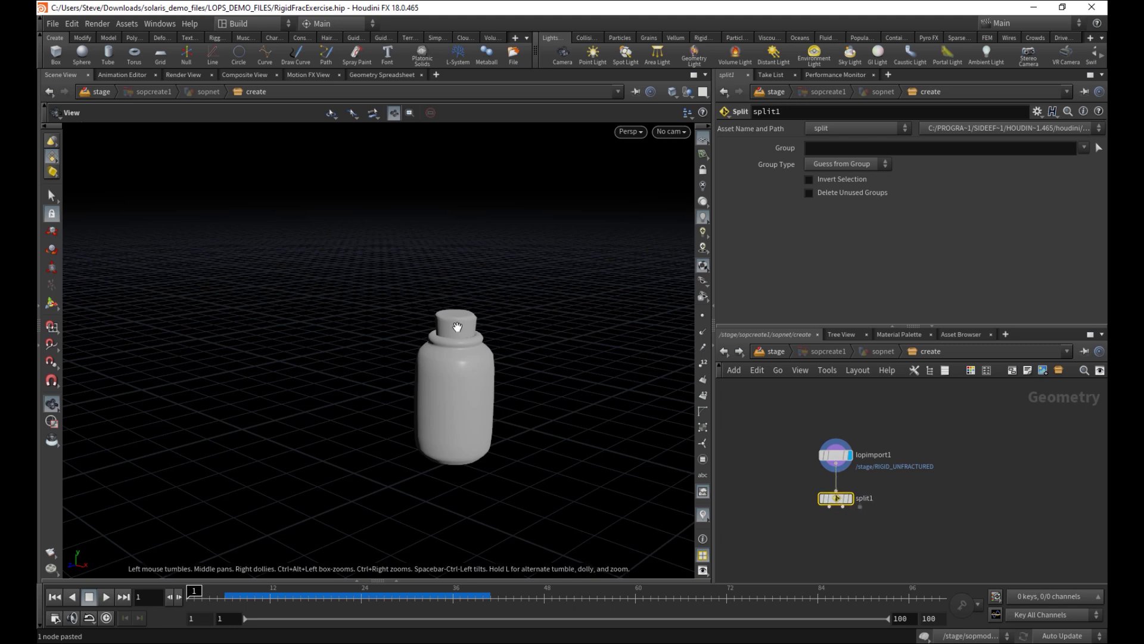
Display split1 and start picking geometry for its Group parameter in the viewport with group selection enabled
left_click(850, 499)
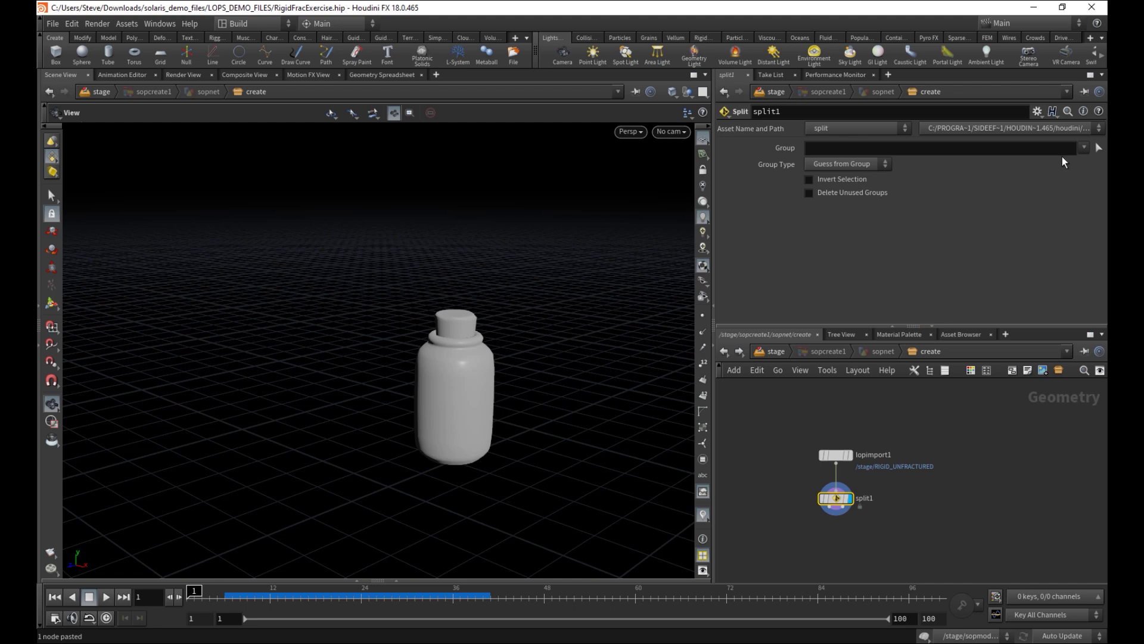
left_click(1100, 149)
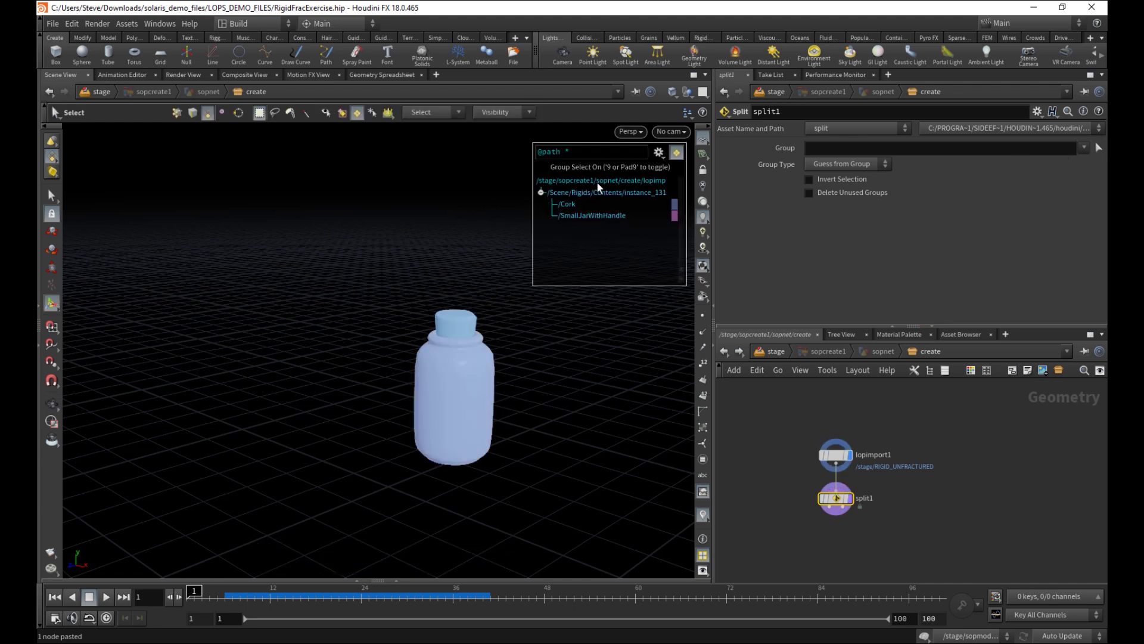
key("9")
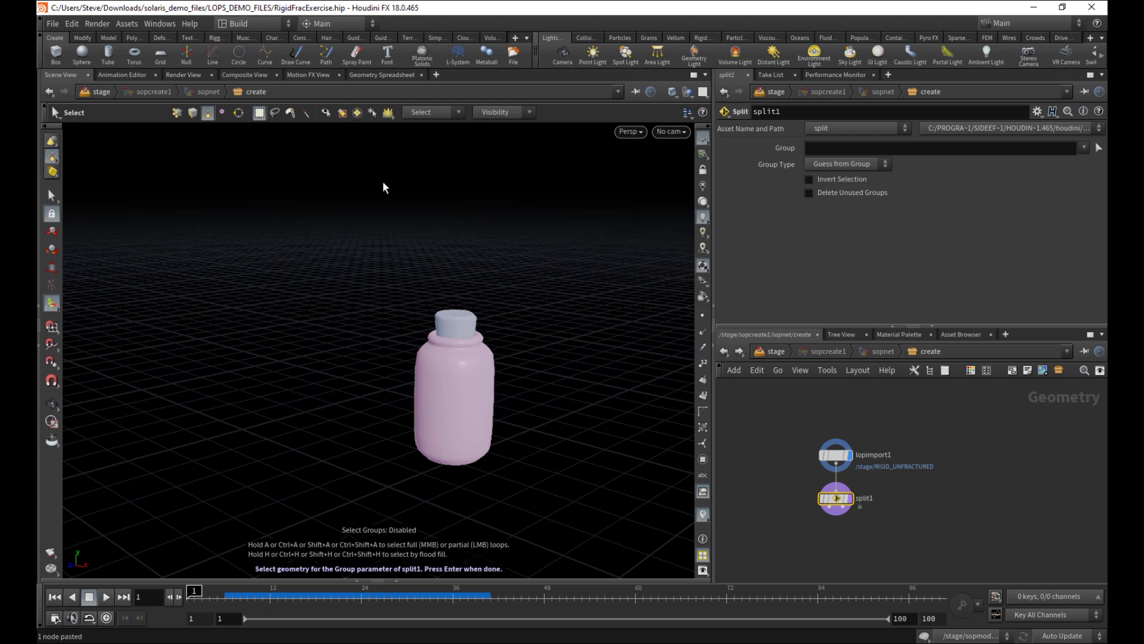
key("9")
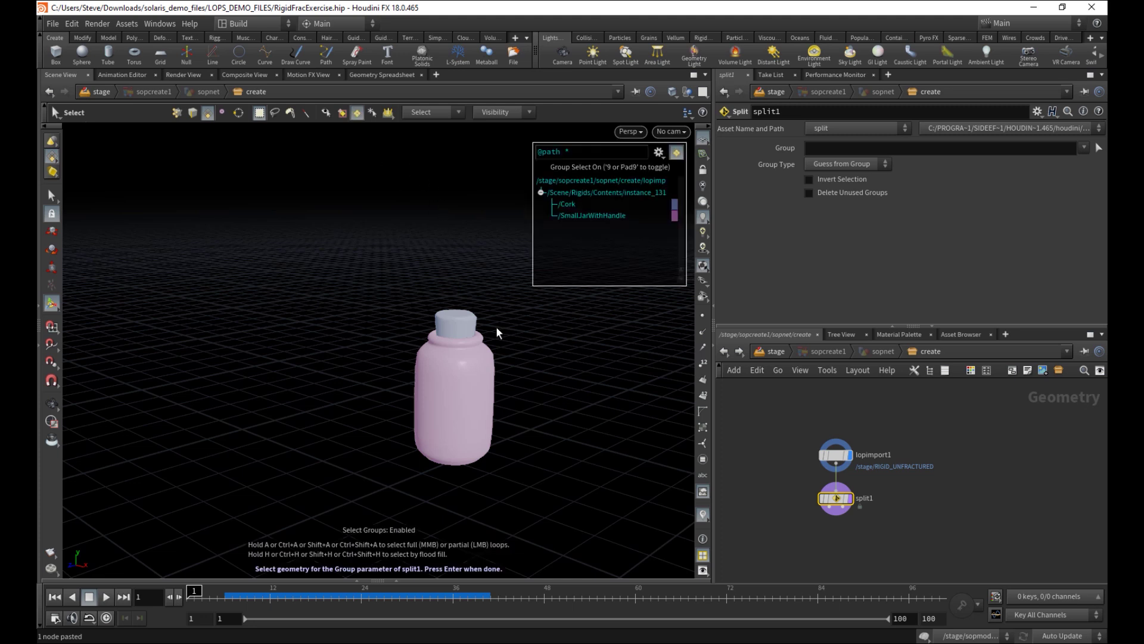
Set the viewport group list to primitives, organised by the path attribute
left_click(659, 154)
mouse_move(731, 382)
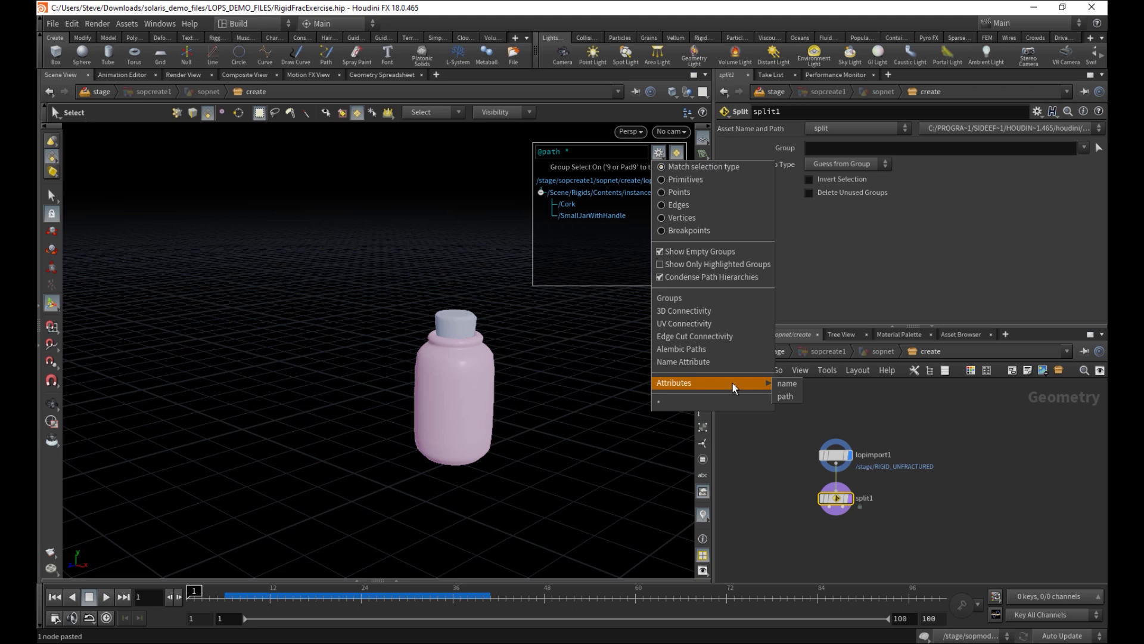
left_click(796, 398)
left_click(658, 154)
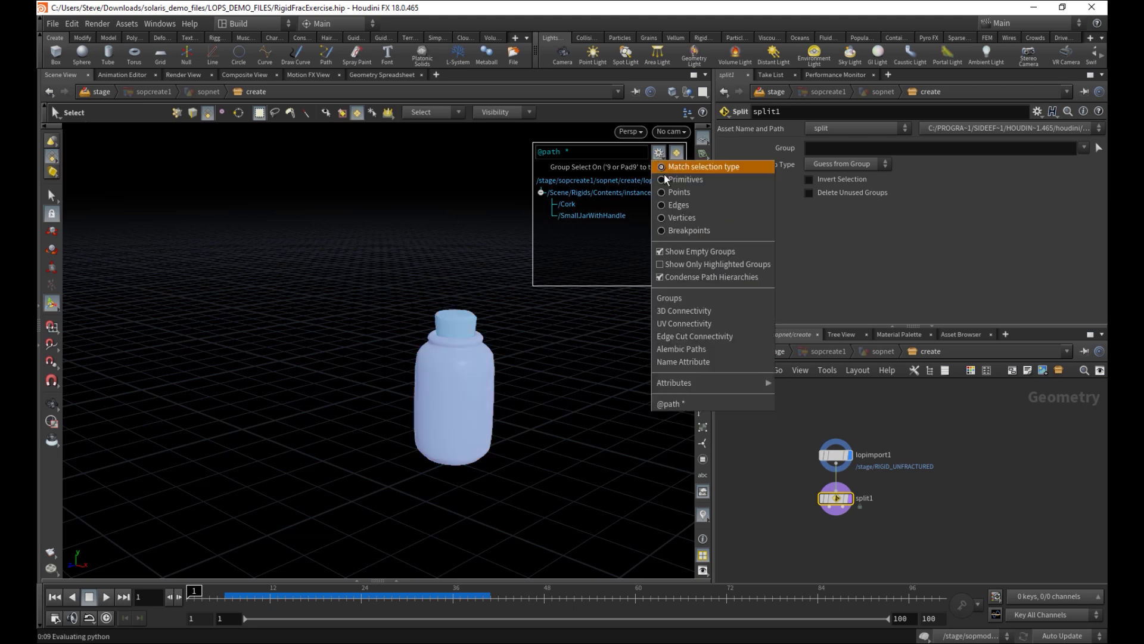
left_click(669, 180)
left_click(659, 153)
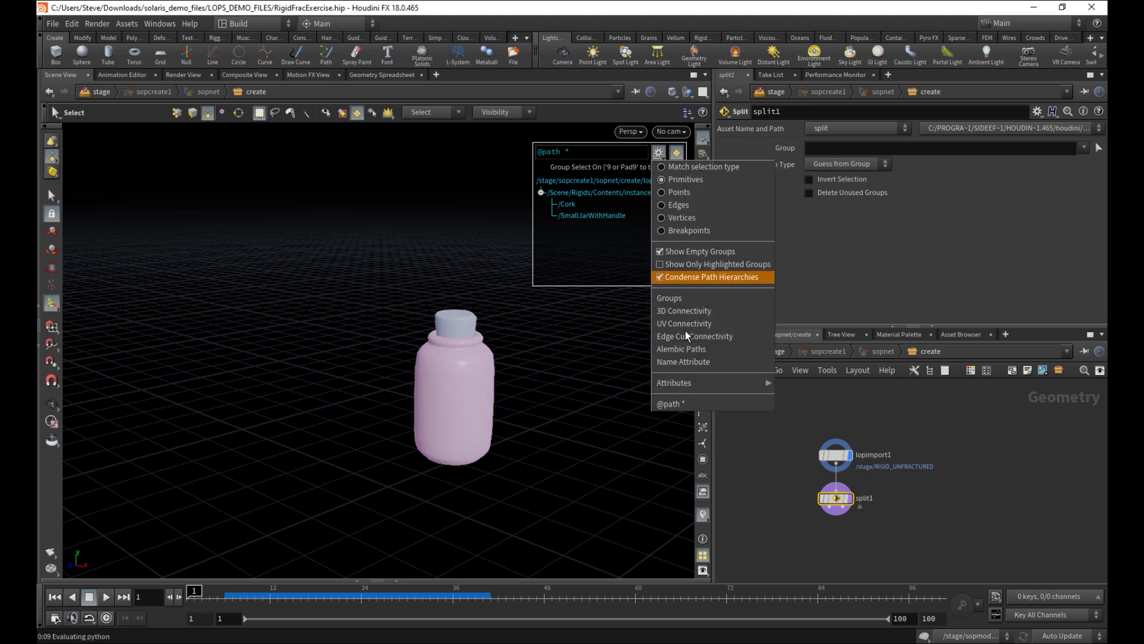
mouse_move(724, 383)
left_click(784, 397)
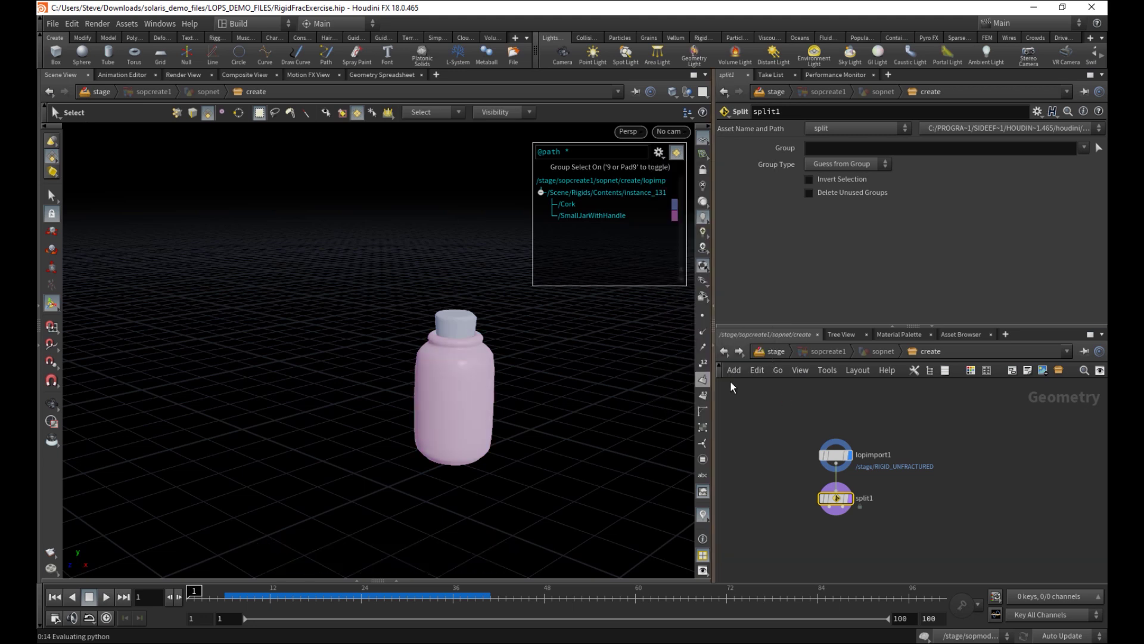
Assign the SmallJarWithHandle path of instance_131 as split1's primitive Group and check the full path expression
key("Return")
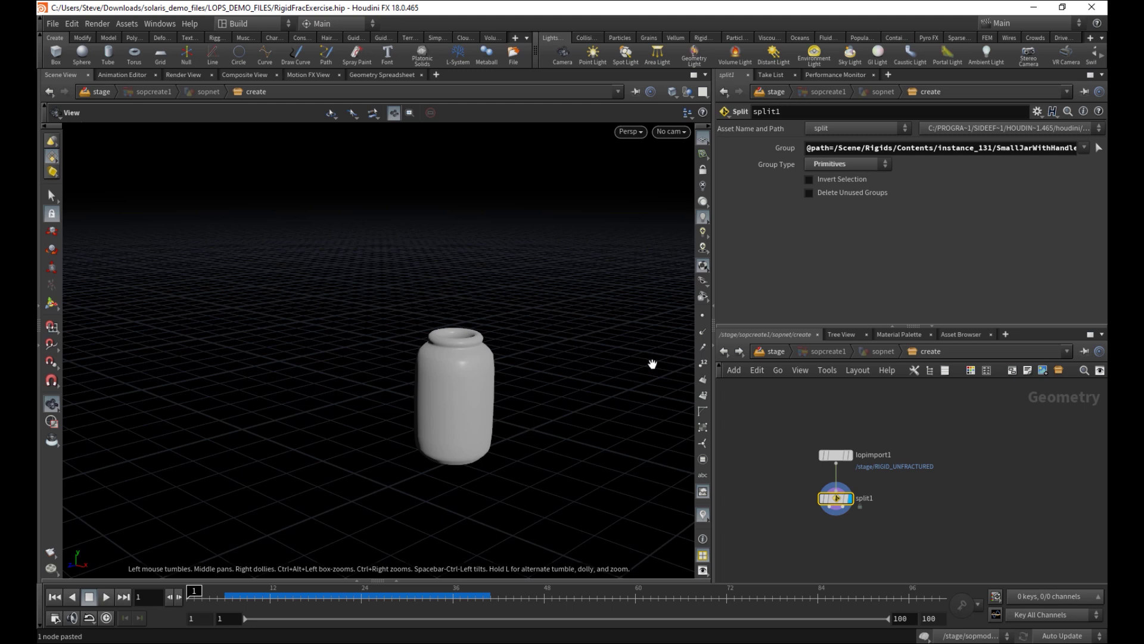
left_click_drag(860, 148, 1077, 149)
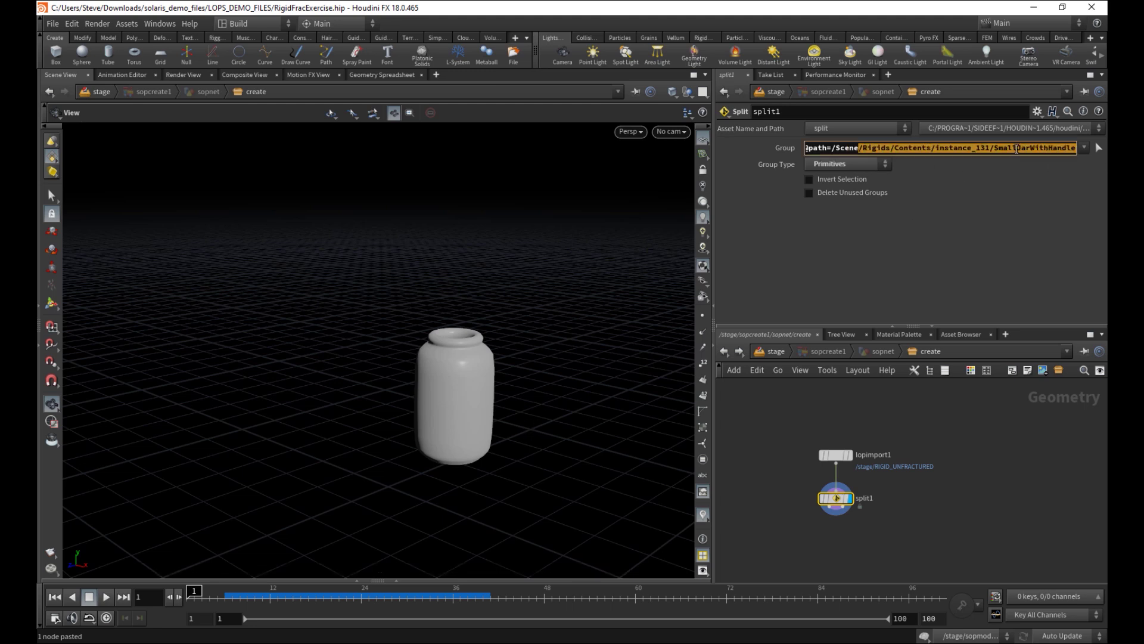
left_click(1015, 148)
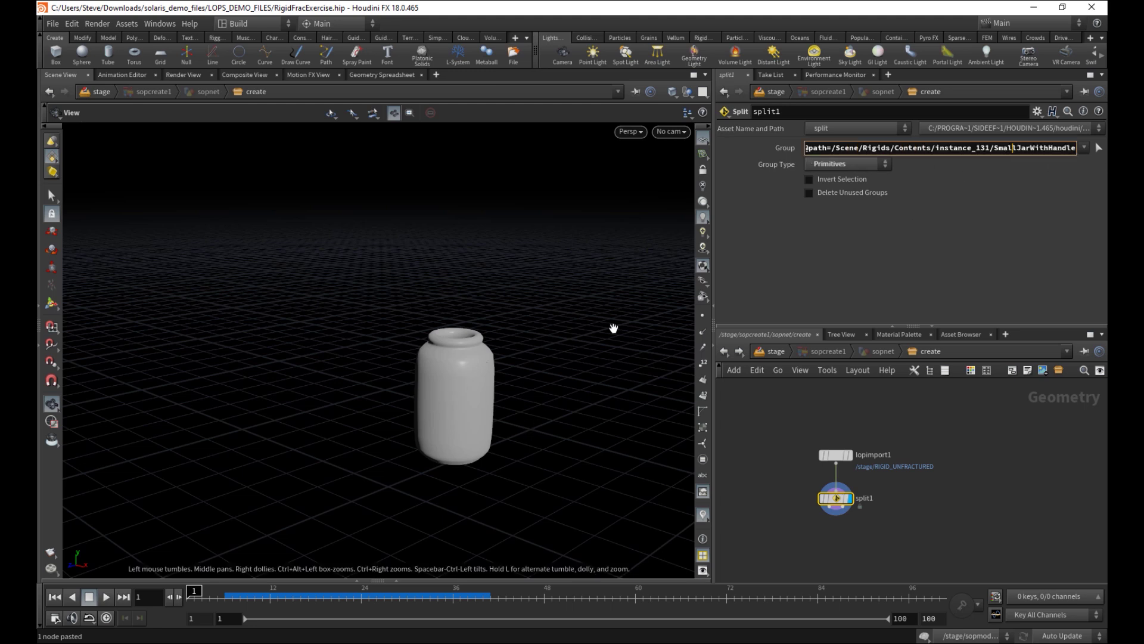
Add an Unpack USD to Polygons node below split1, connect it to split1's first output, and display it
middle_click_drag(789, 539, 826, 506)
left_click(827, 508)
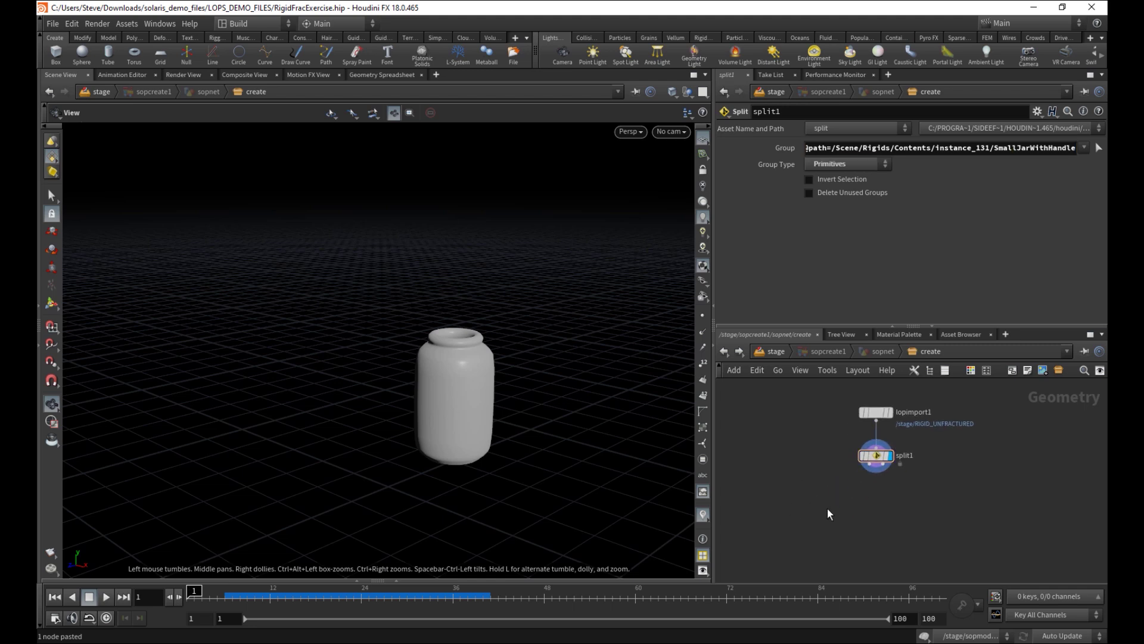
key("Tab")
type("unp")
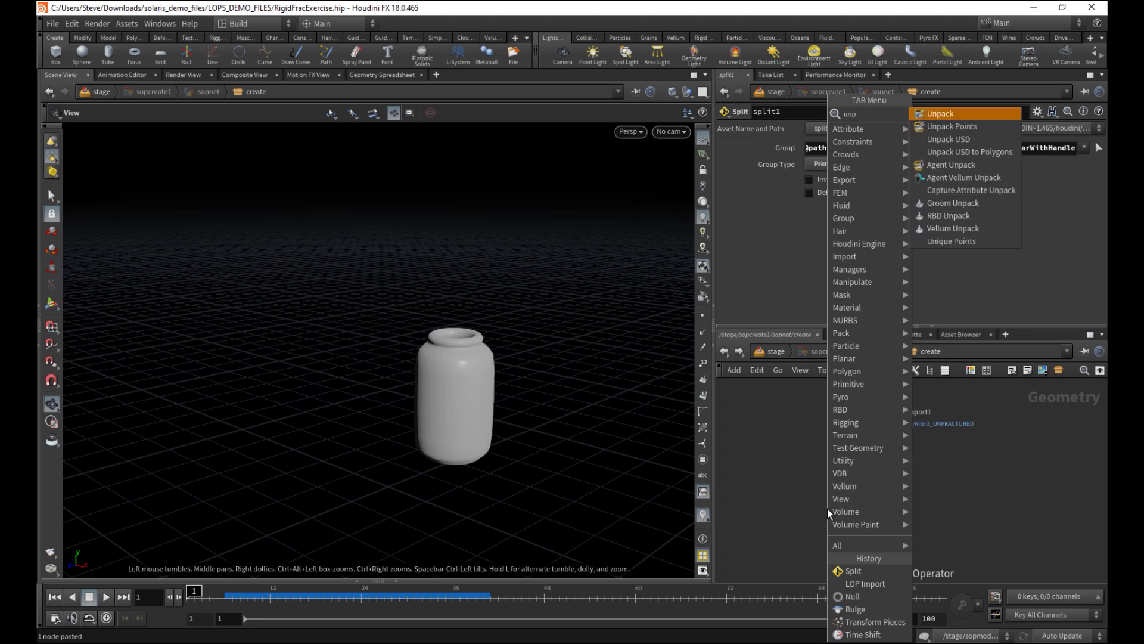
left_click(971, 150)
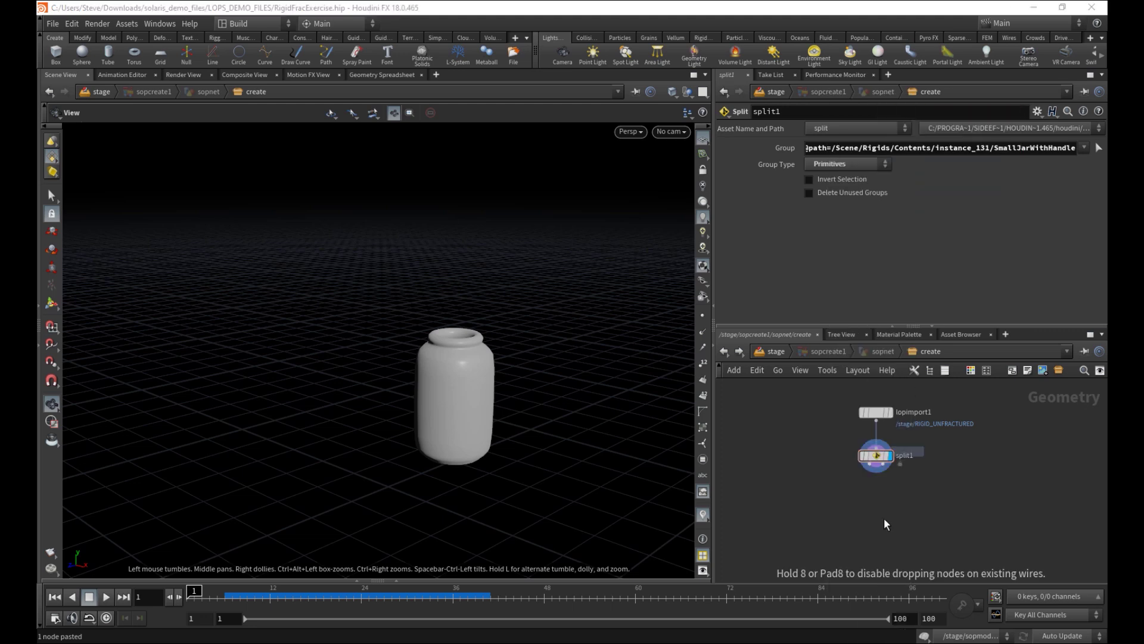
left_click(855, 498)
left_click(854, 494)
left_click(869, 500)
left_click_drag(857, 502, 839, 500)
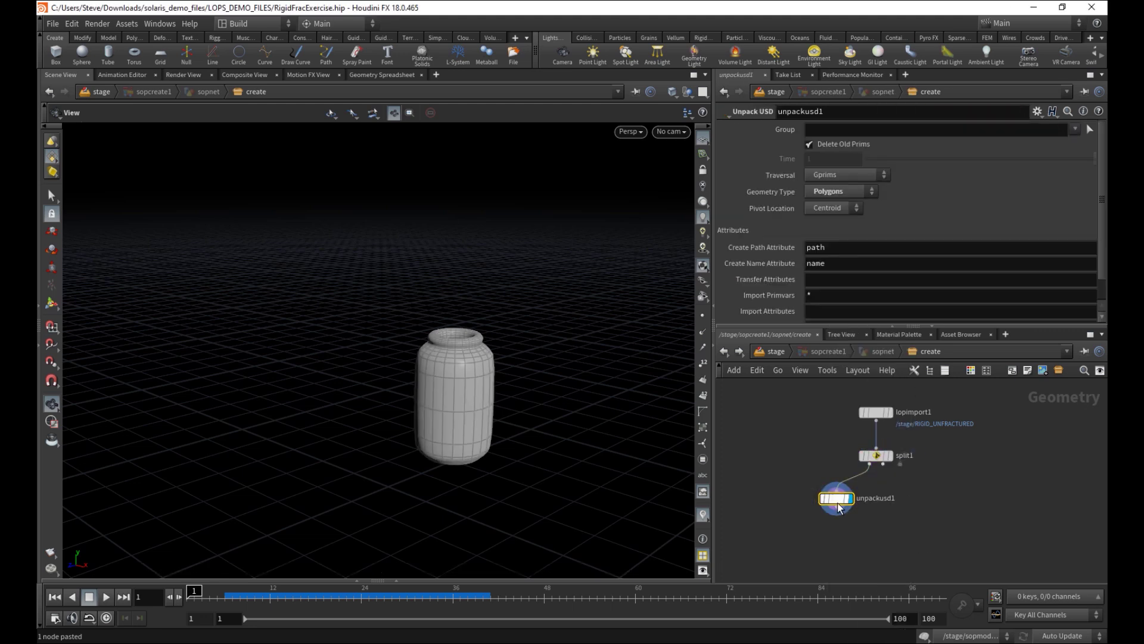
Examine unpackusd1's primitive path and name attributes in the Geometry Spreadsheet with widened columns, and return to the scene view
middle_click_drag(788, 544, 782, 518)
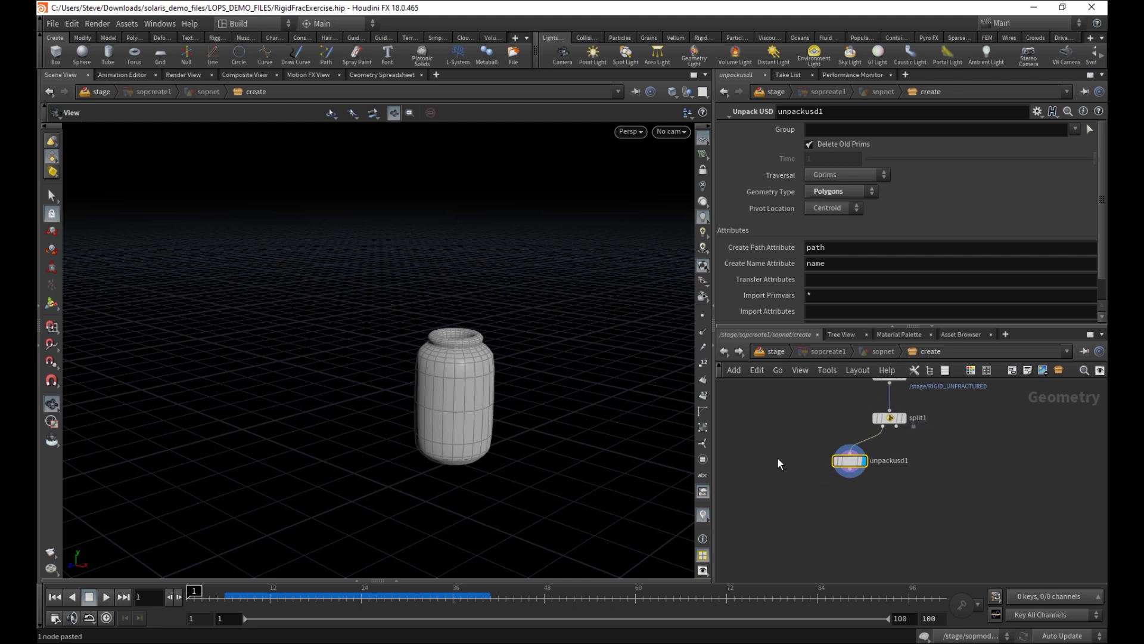
scroll(847, 477, "up", 2)
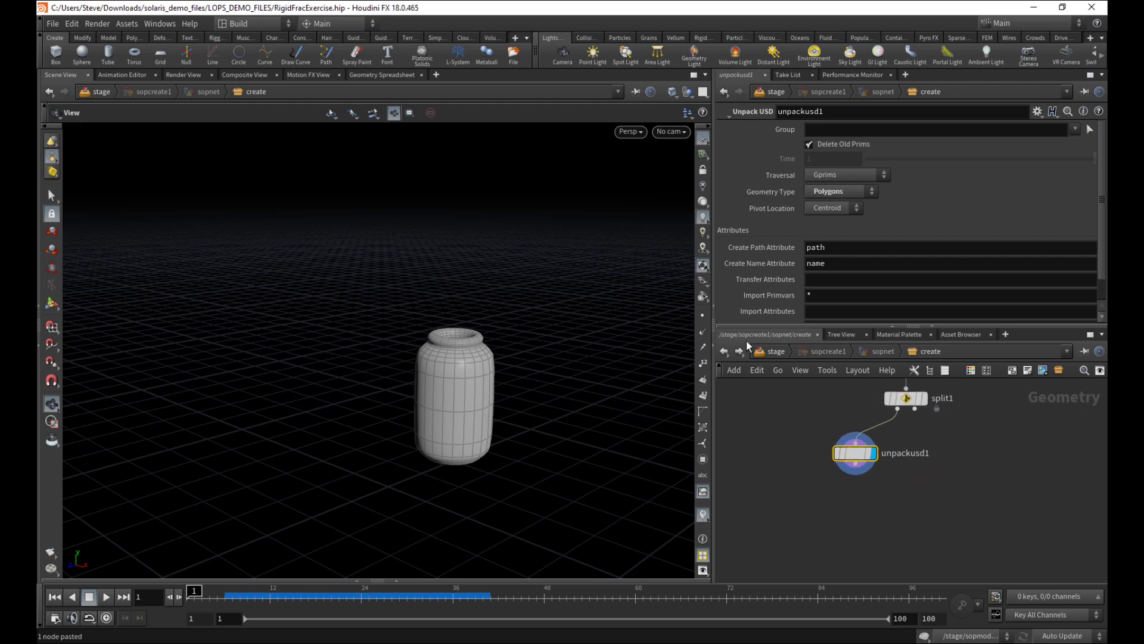
middle_click_drag(906, 446, 883, 481)
middle_click(833, 486)
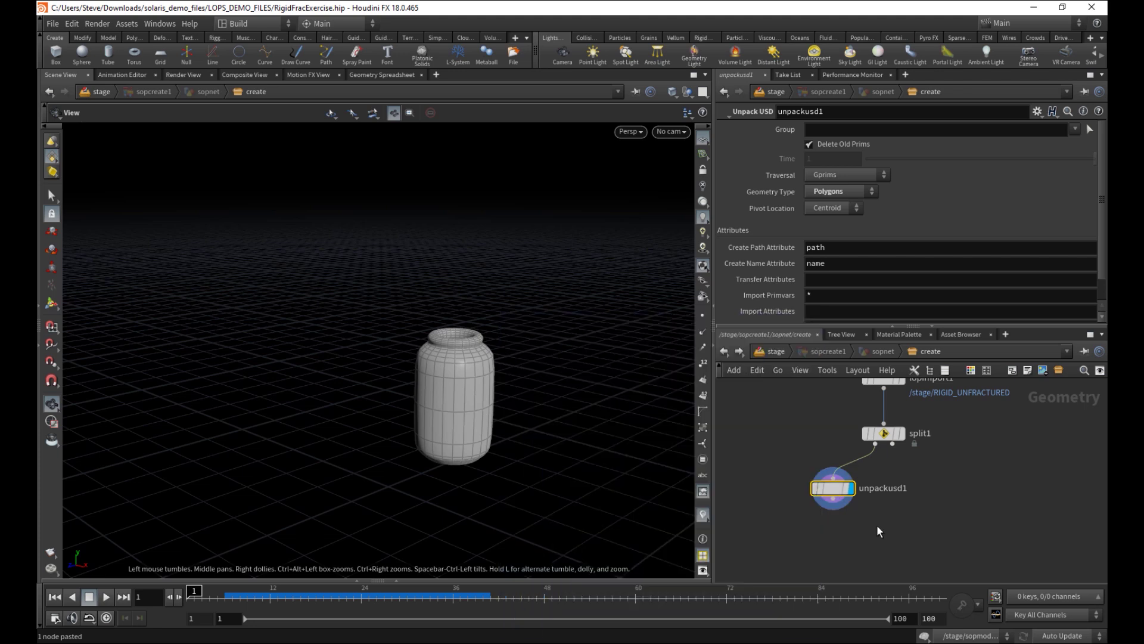
left_click(375, 74)
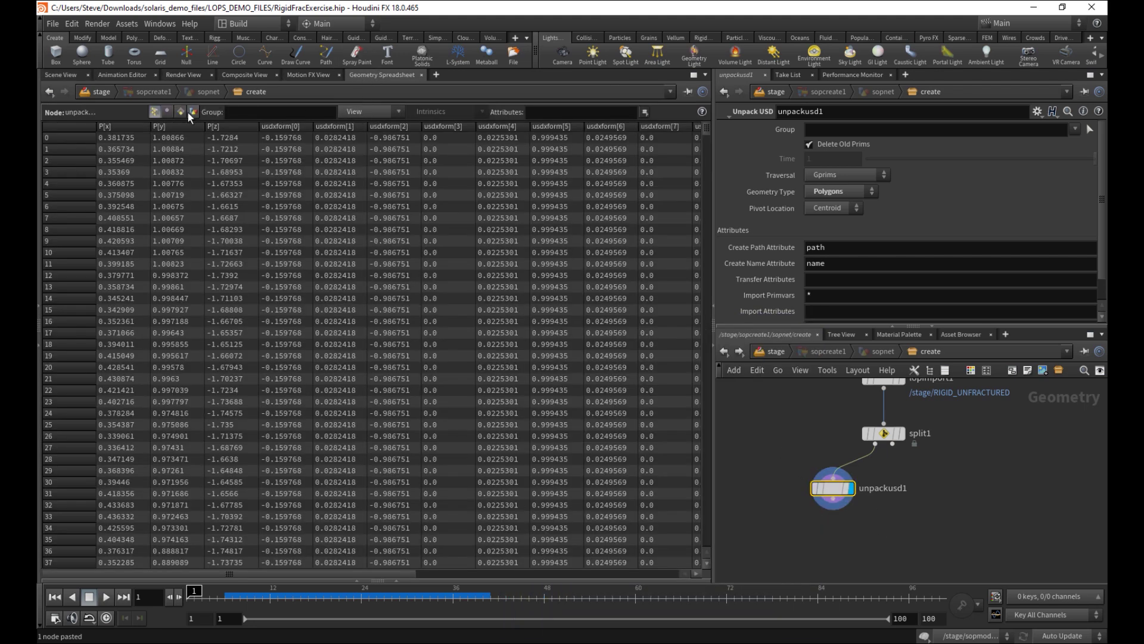
left_click(180, 112)
double_click(258, 126)
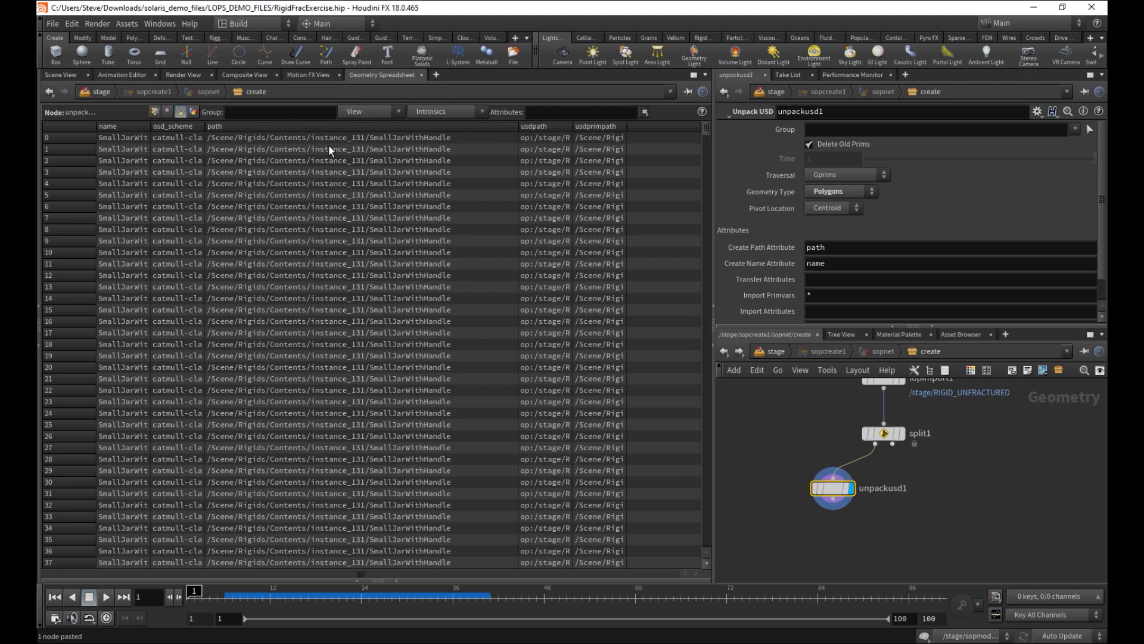
double_click(150, 126)
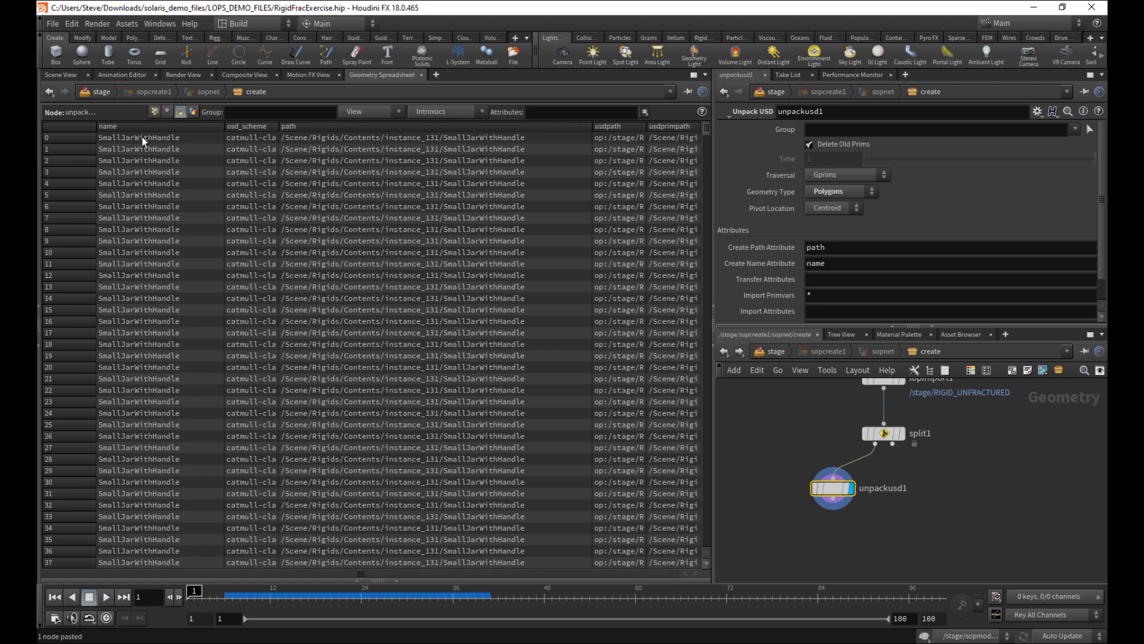
left_click(62, 75)
Add an Attribute Swap node, connect it directly below unpackusd1, and display it
key("Tab")
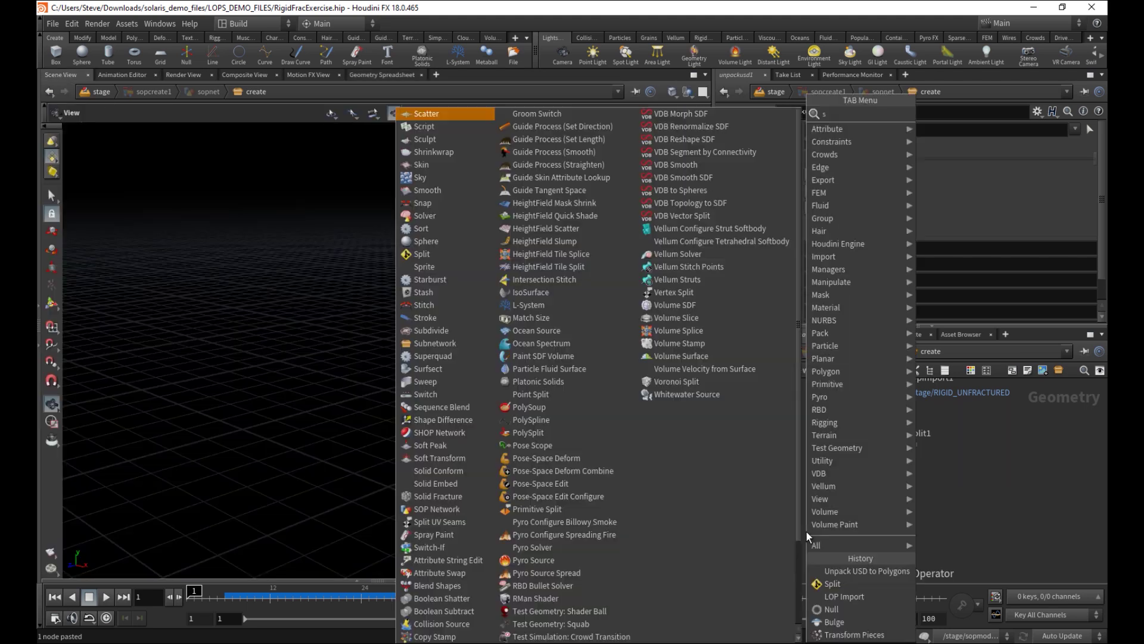
type("attribswap")
key("Return")
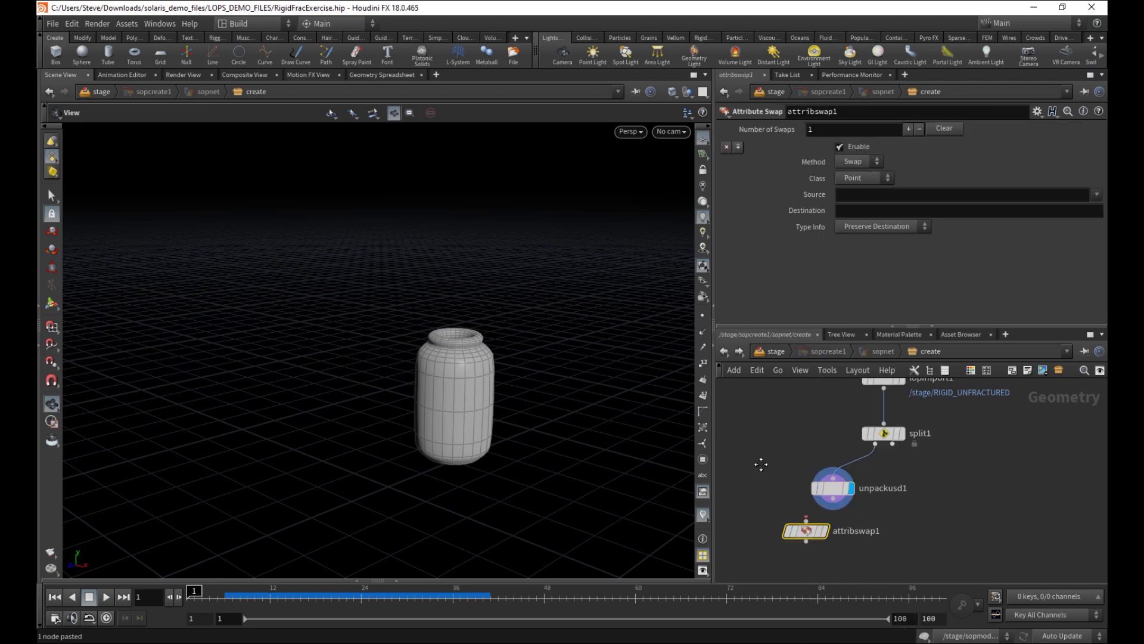
left_click(798, 490)
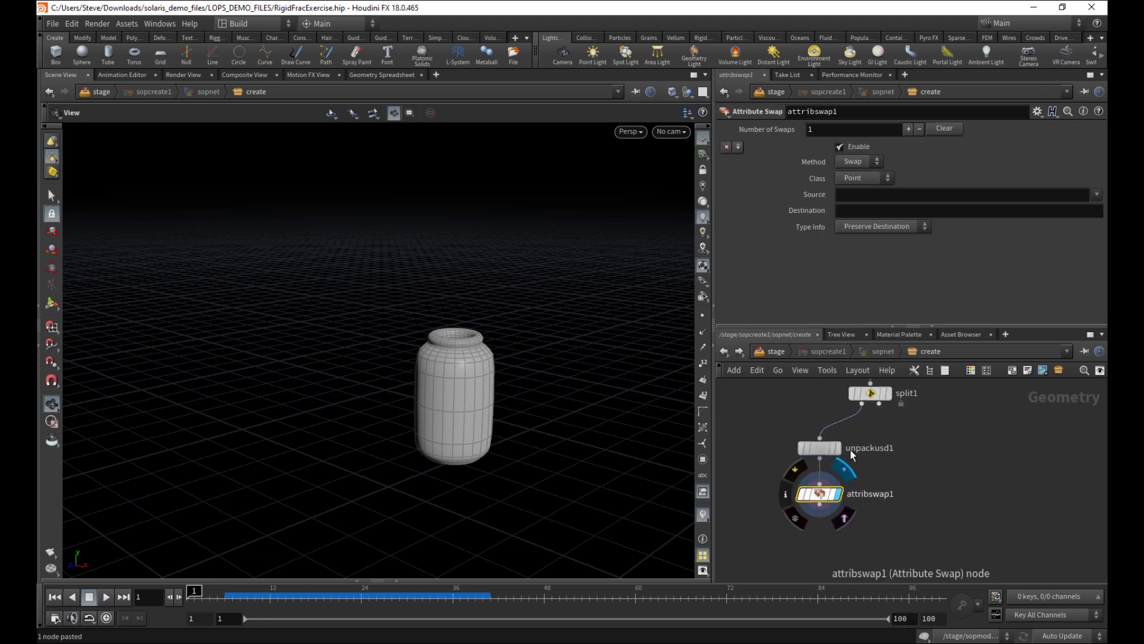
left_click(838, 493)
Set attribswap1's Class to Primitive, with path as the Source and name as the Destination
left_click(870, 177)
left_click(871, 198)
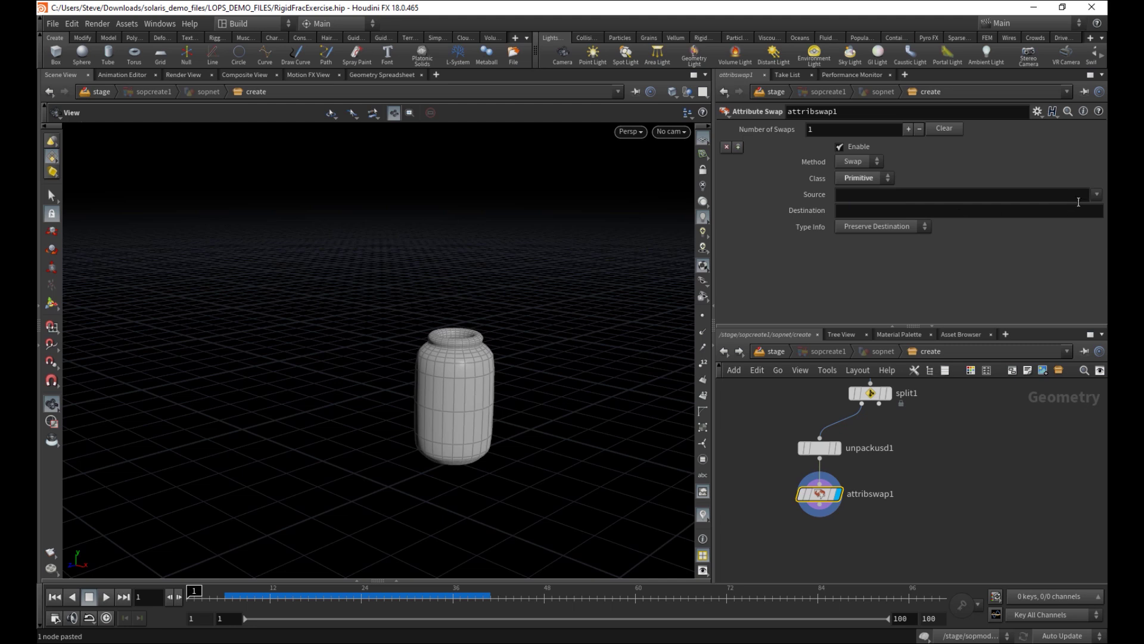
left_click(1096, 195)
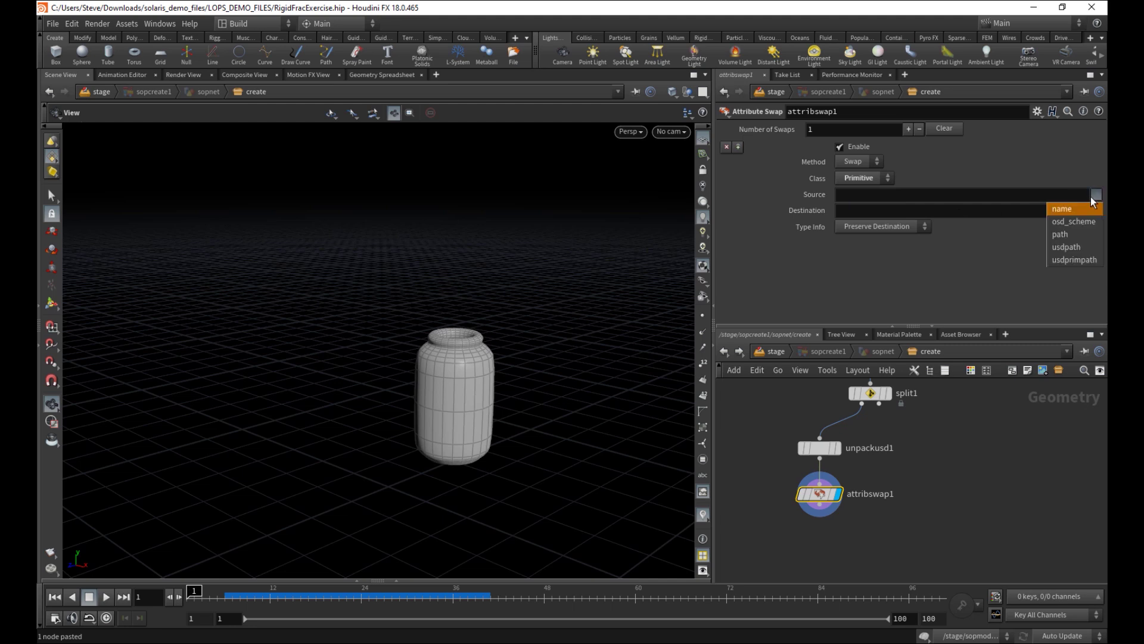
left_click(1069, 236)
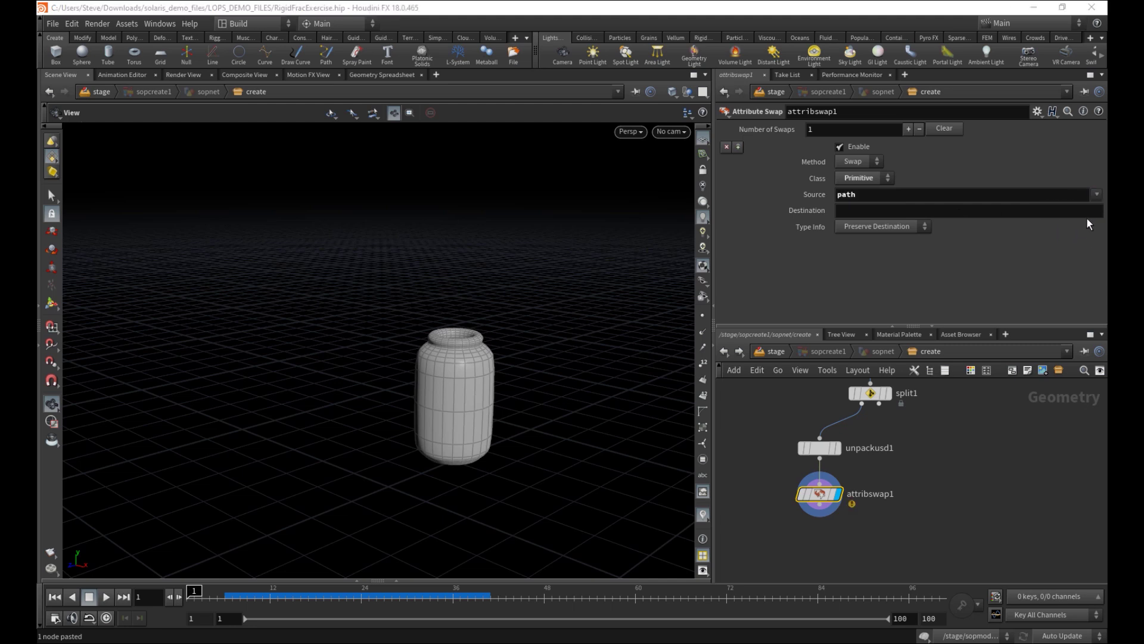
left_click(1071, 213)
type("name")
key("Return")
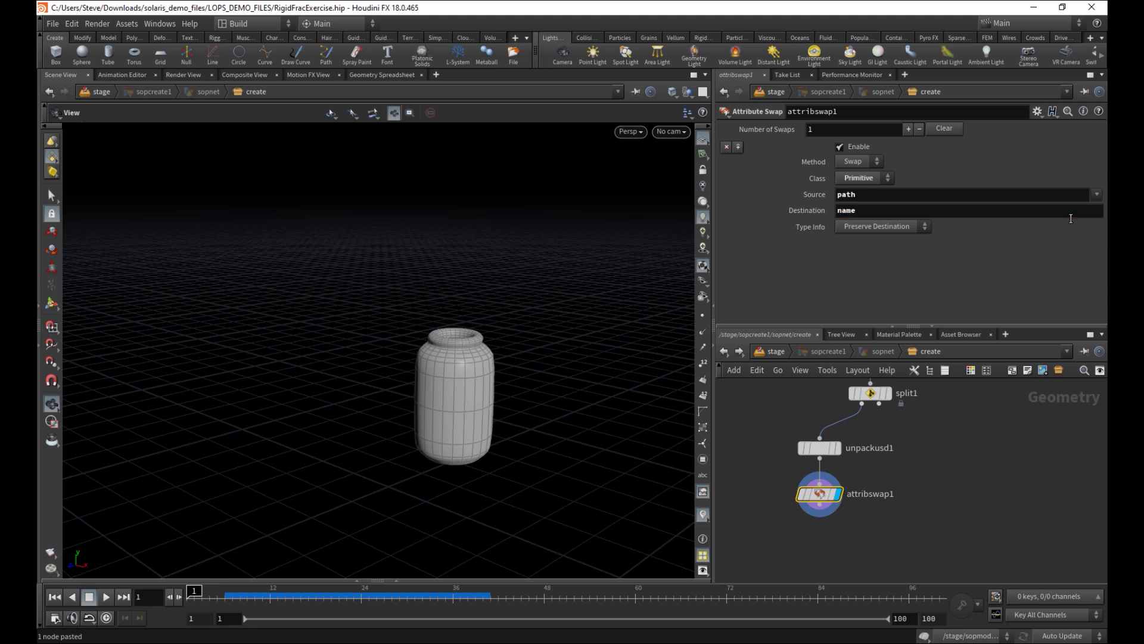
Add a Subdivide node below attribswap1, wired to its output, and display the subdivided jar
middle_click_drag(842, 524, 869, 517)
left_click(845, 520)
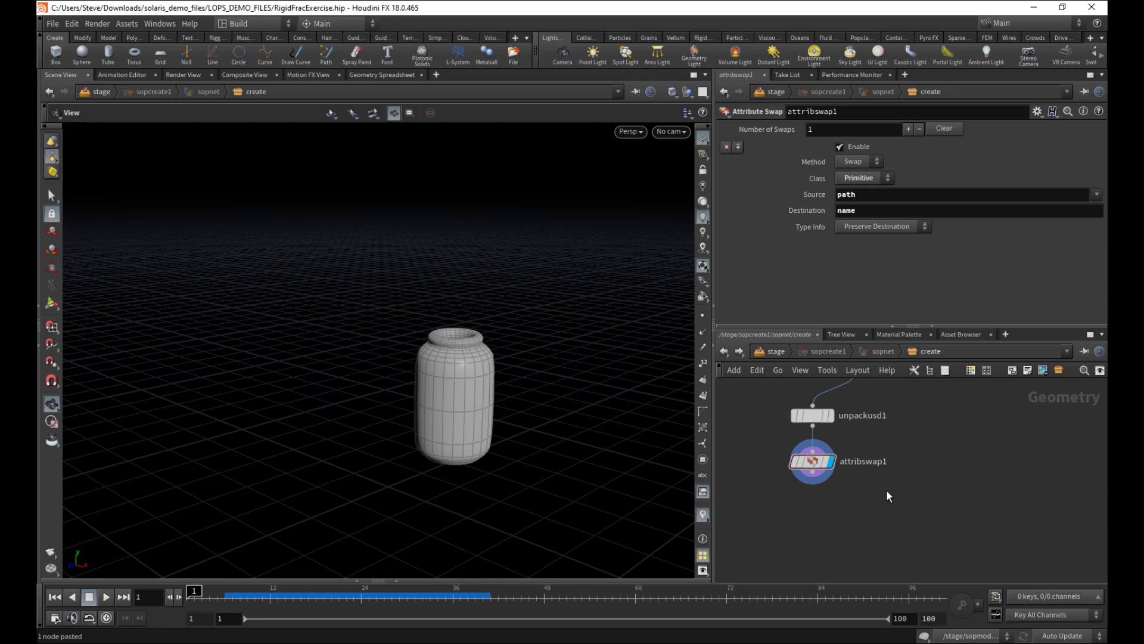
key("Tab")
type("subd")
key("Return")
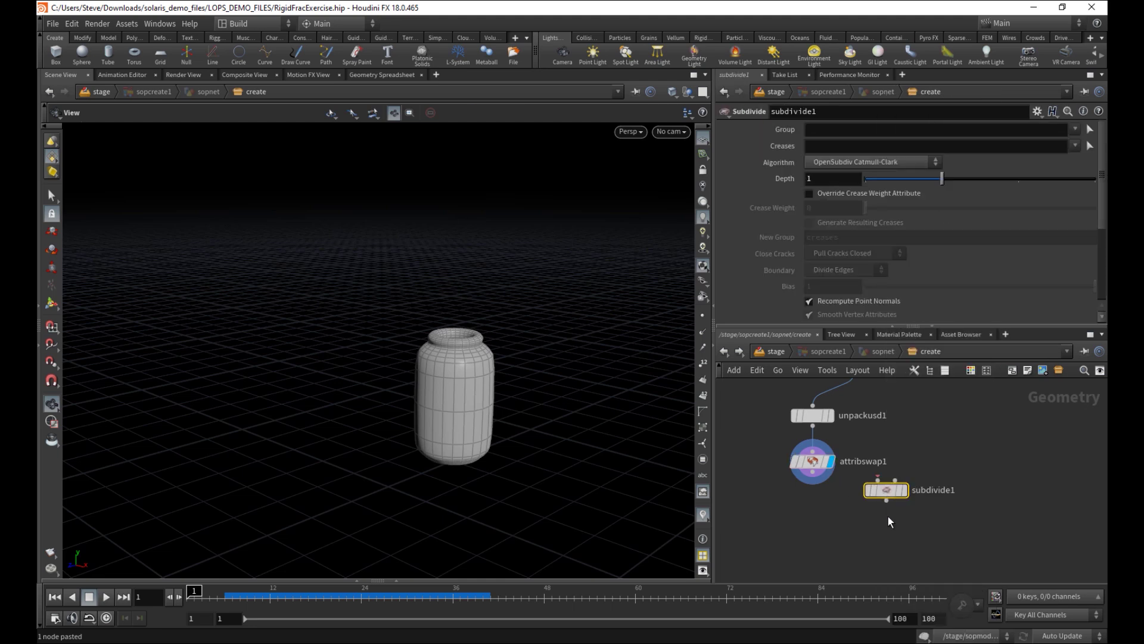
left_click(836, 518)
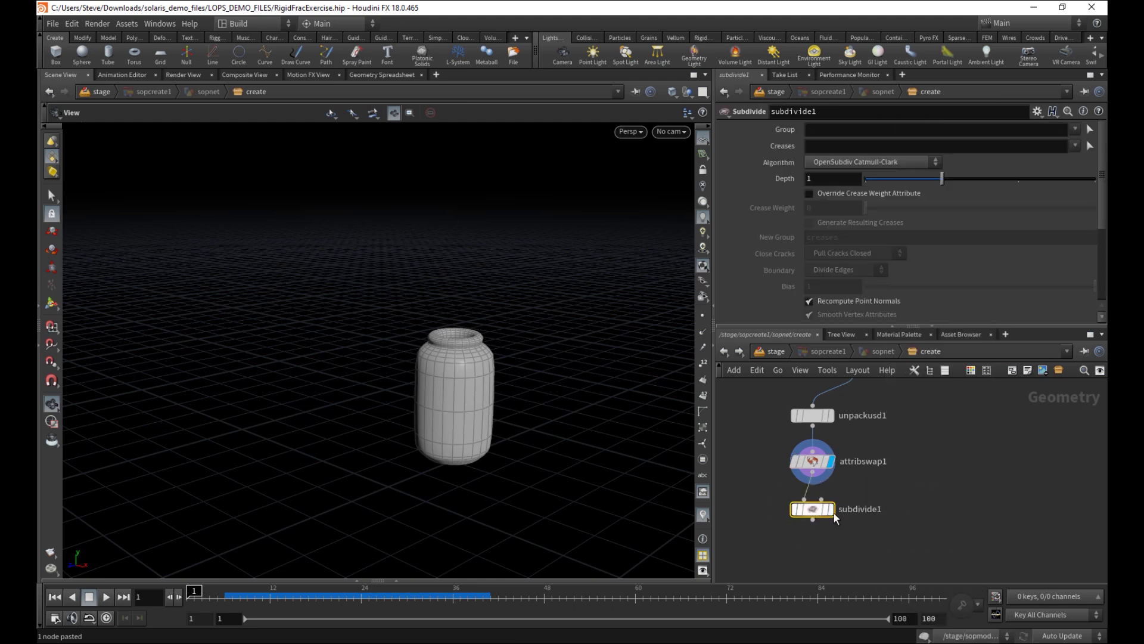
left_click(853, 518)
key("l")
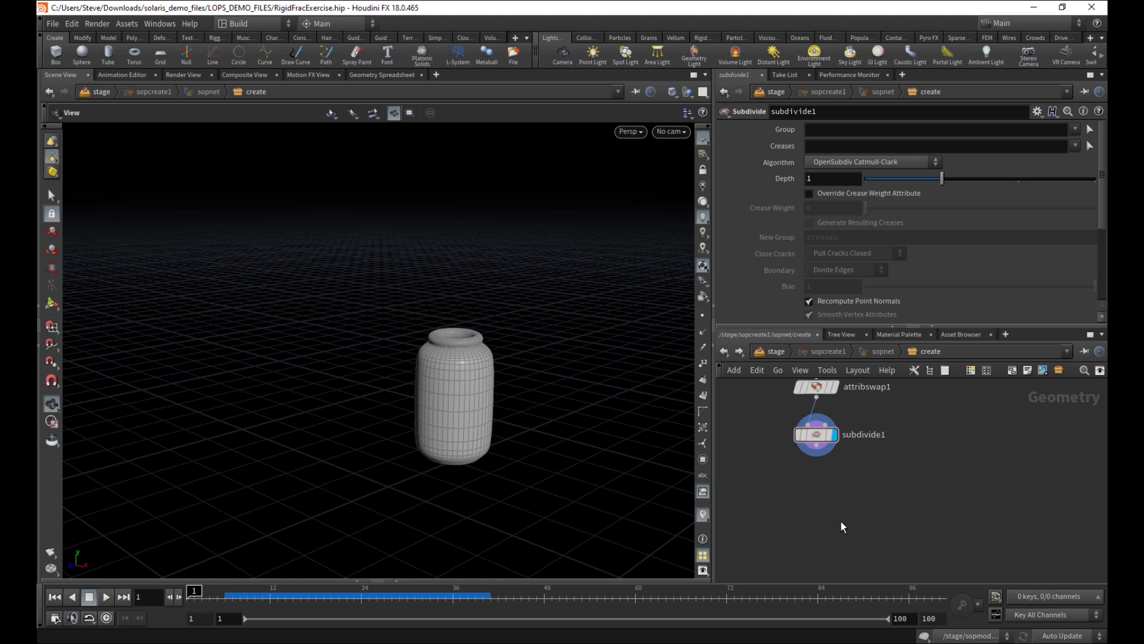
Add an RBD Paint node fed by subdivide1, display it, and activate its brush in the viewport
key("Tab")
type("rbd pa")
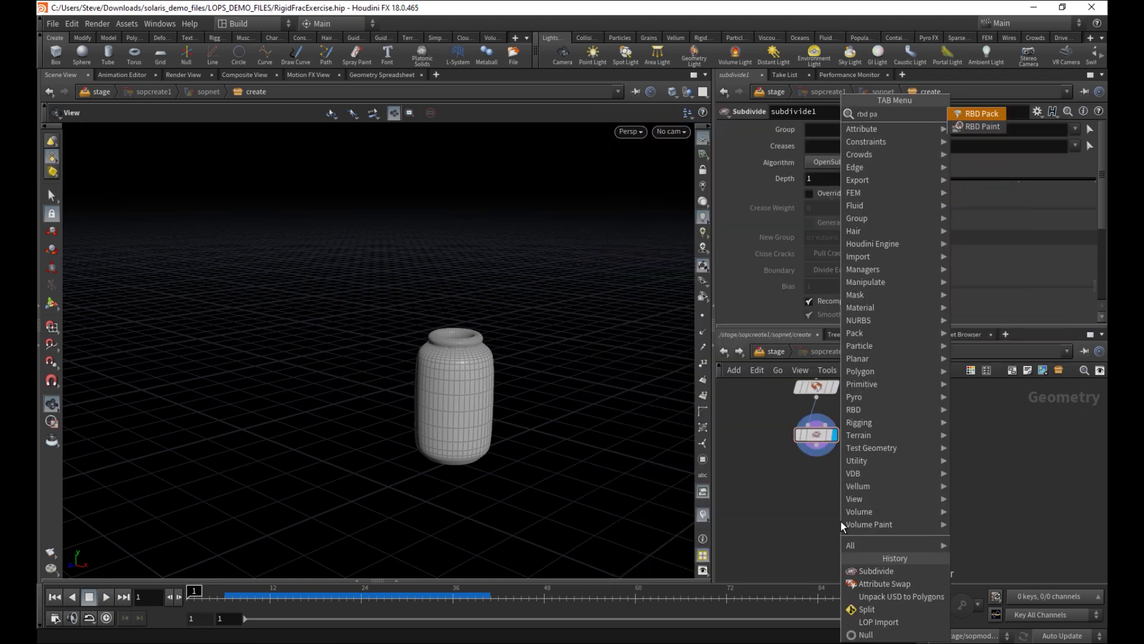
key("Down")
key("Return")
left_click(841, 521)
mouse_move(817, 445)
left_mouse_down()
mouse_move(820, 498)
mouse_move(842, 517)
mouse_move(822, 486)
left_mouse_up()
left_click(52, 302)
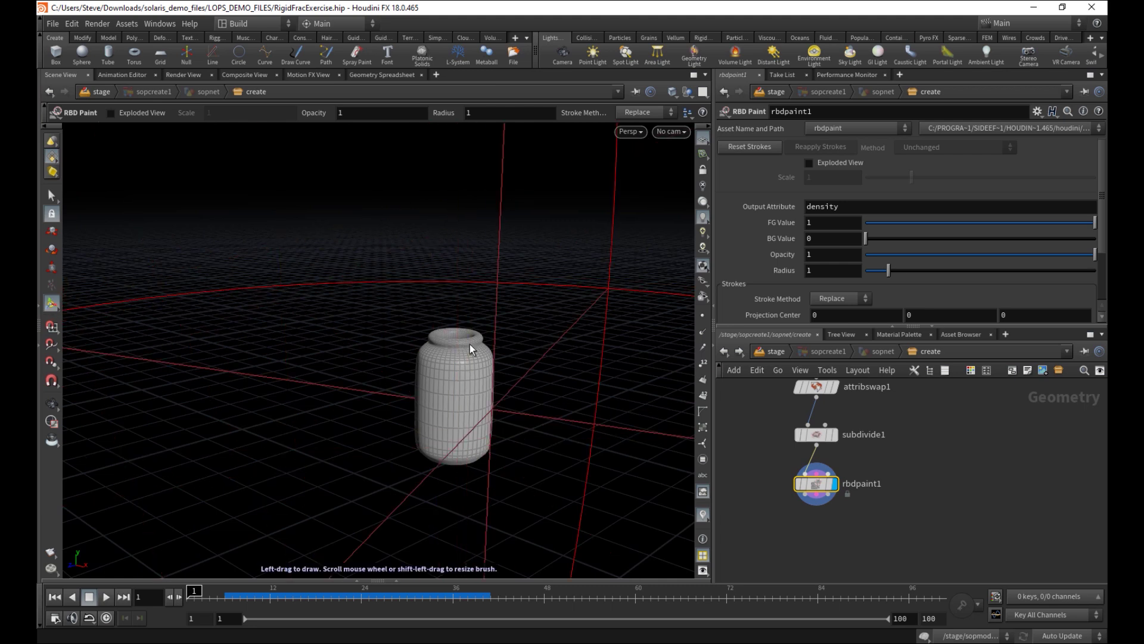
Shrink the paint brush radius to 0.0259451 and paint density around the lower part of the jar, undoing the last stray stroke
mouse_move(473, 402)
left_mouse_down("shift")
mouse_move(353, 378)
mouse_move(199, 376)
mouse_move(217, 379)
left_mouse_up("shift")
mouse_move(477, 453)
left_mouse_down("alt")
mouse_move(468, 439)
mouse_move(501, 373)
mouse_move(444, 385)
left_mouse_up("alt")
right_click_drag(444, 385, 514, 383, "alt")
mouse_move(487, 387)
left_mouse_down()
mouse_move(482, 363)
mouse_move(499, 350)
mouse_move(533, 360)
mouse_move(396, 381)
mouse_move(485, 391)
left_mouse_up()
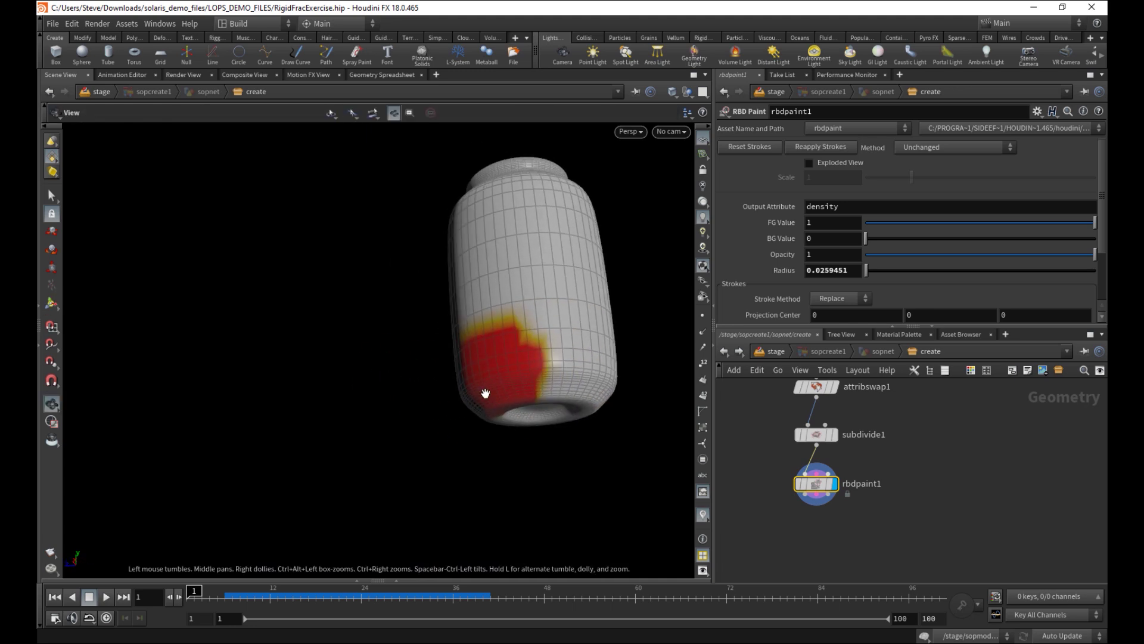
middle_click_drag(485, 391, 352, 388, "alt")
mouse_move(423, 380)
left_mouse_down()
mouse_move(389, 377)
mouse_move(380, 361)
mouse_move(436, 357)
mouse_move(508, 413)
left_mouse_up()
mouse_move(469, 378)
left_mouse_down()
mouse_move(552, 386)
mouse_move(411, 409)
left_mouse_up()
mouse_move(554, 407)
left_mouse_down()
mouse_move(504, 407)
mouse_move(509, 391)
mouse_move(582, 401)
left_mouse_up()
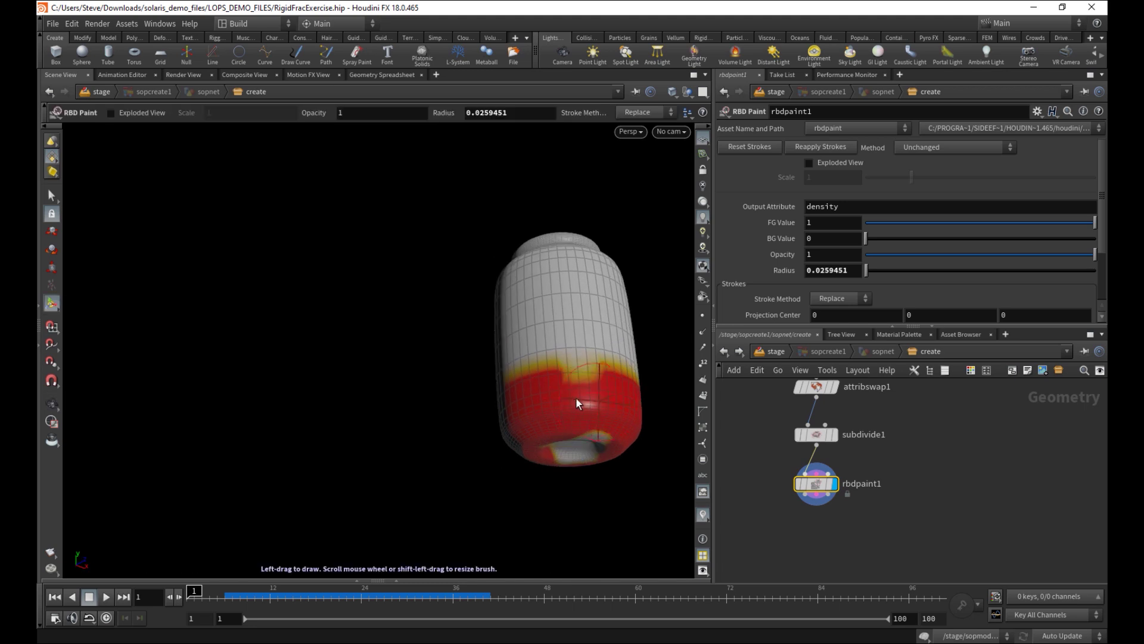
mouse_move(501, 435)
left_mouse_down("alt")
mouse_move(658, 439)
mouse_move(571, 463)
mouse_move(575, 421)
mouse_move(582, 442)
mouse_move(542, 409)
mouse_move(522, 332)
mouse_move(492, 328)
mouse_move(489, 279)
left_mouse_up("alt")
key("ctrl+z")
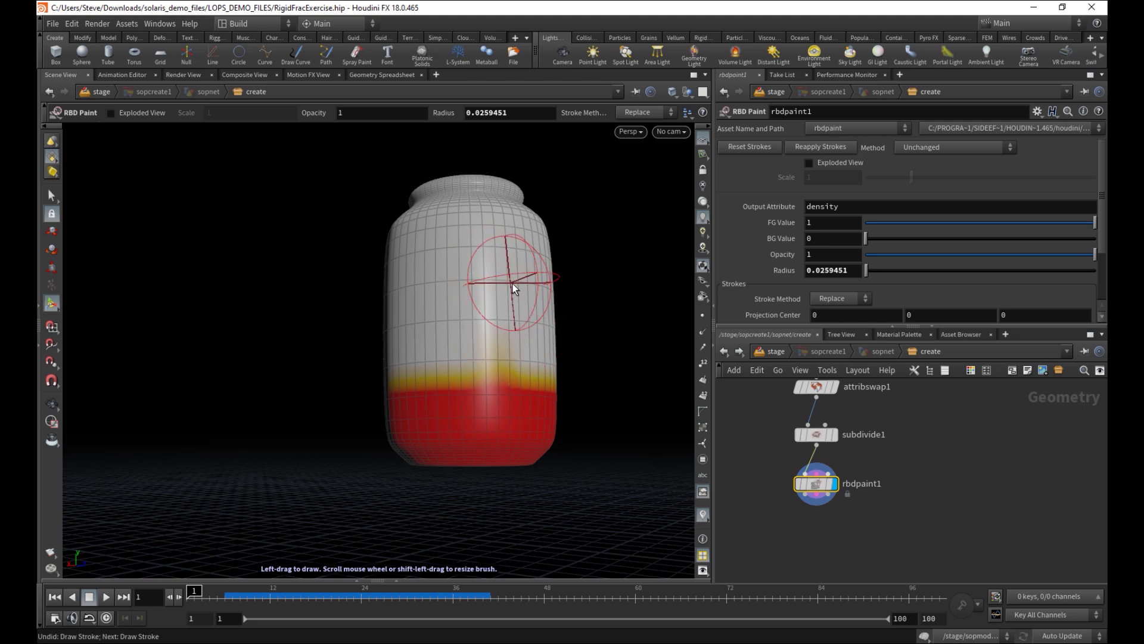
mouse_move(541, 358)
left_mouse_down("alt")
mouse_move(503, 401)
mouse_move(488, 447)
mouse_move(519, 433)
mouse_move(596, 437)
left_mouse_up("alt")
Add an RBD Material Fracture node and place it below rbdpaint1
middle_click_drag(802, 551, 817, 518)
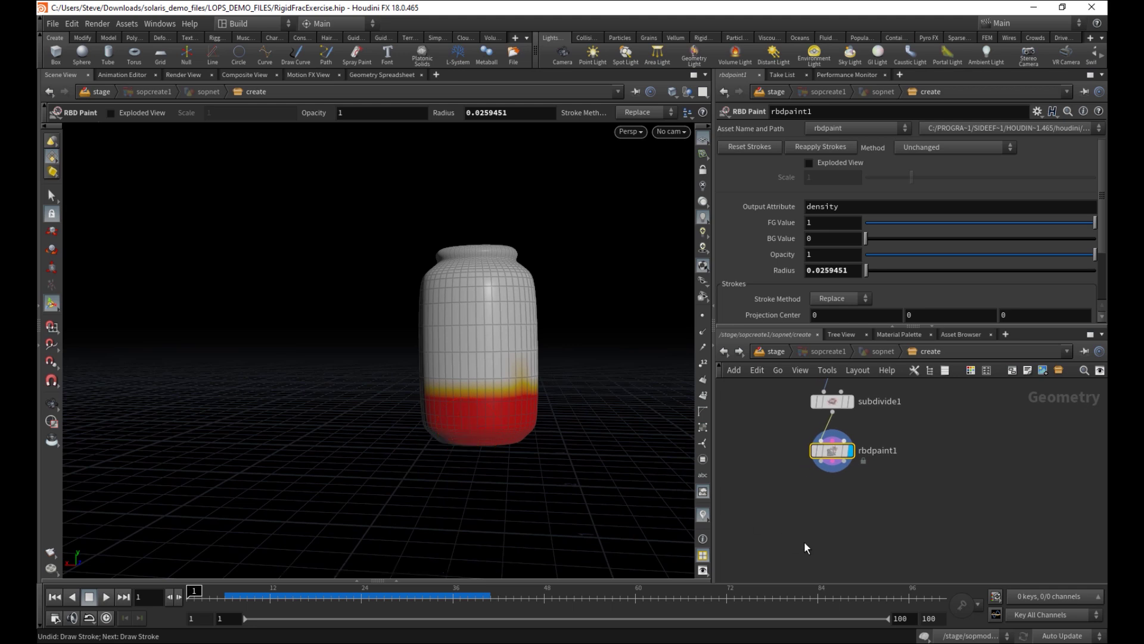
left_click(800, 540)
key("Tab")
type("rbd")
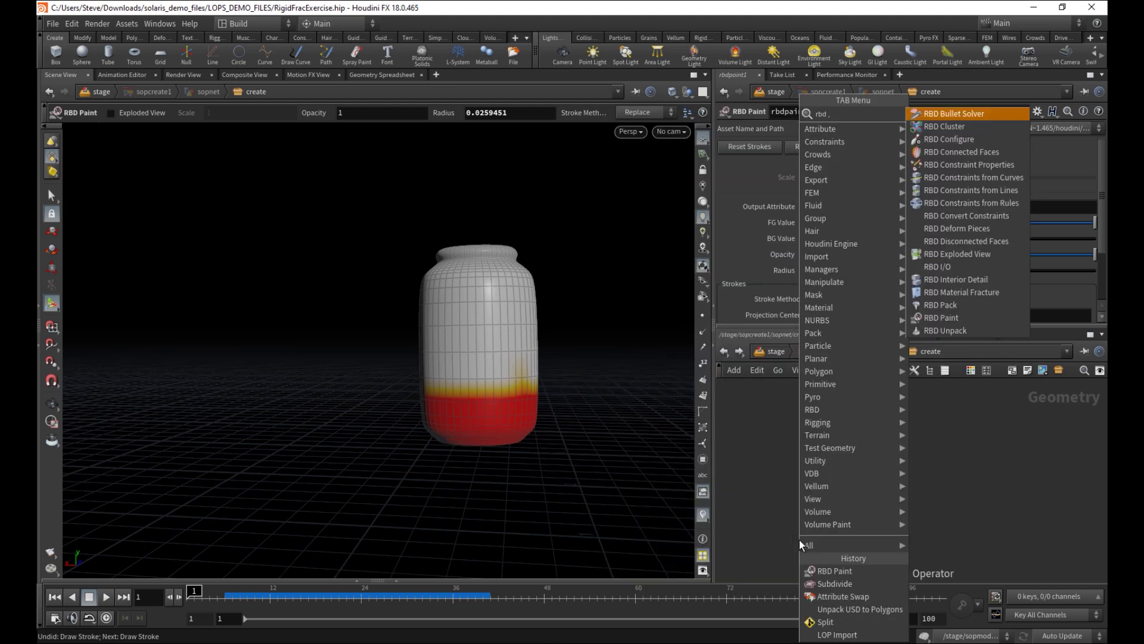
type("ma")
key("Return")
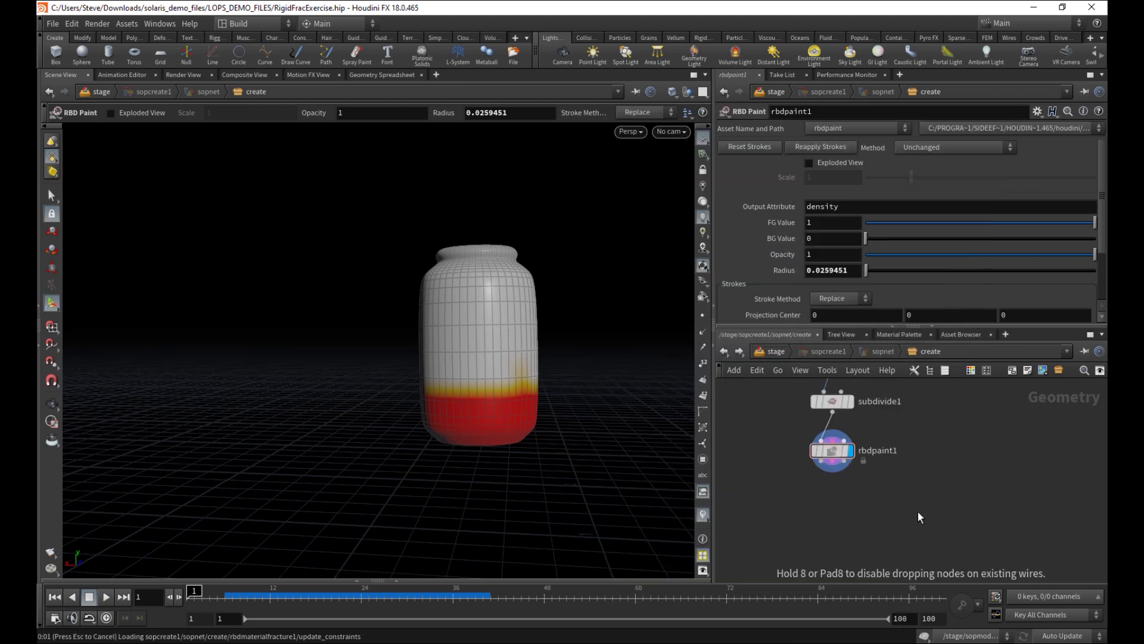
left_click(914, 480)
left_click_drag(849, 504, 829, 497)
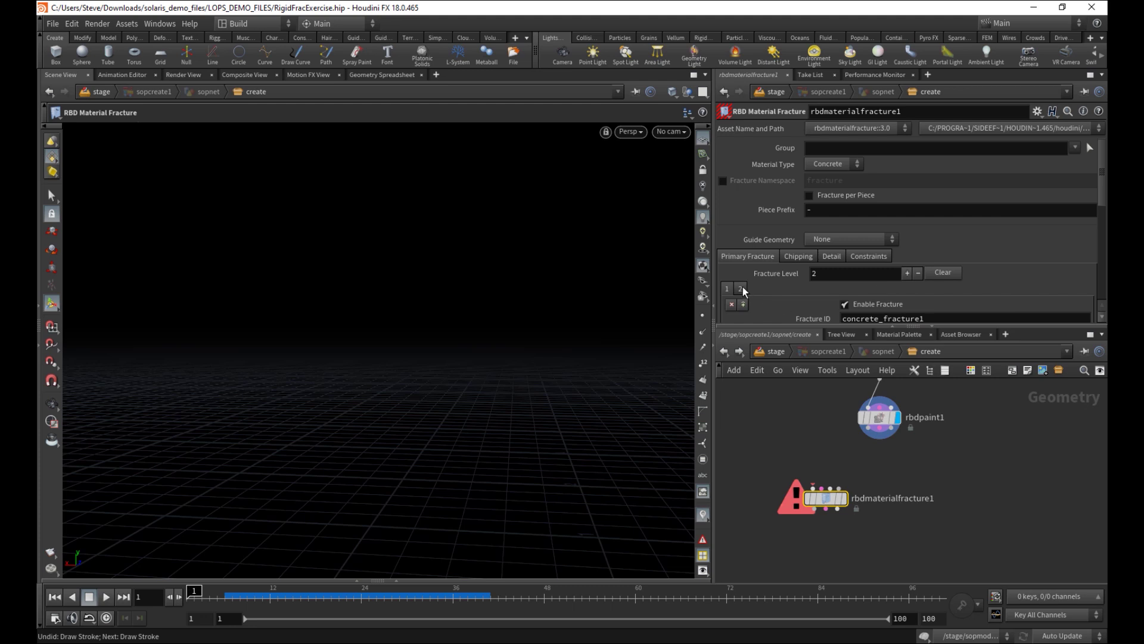
Remove the second fracture level from the concrete primary fracture, leaving a Fracture Level of 1
left_click_drag(1099, 187, 1092, 206)
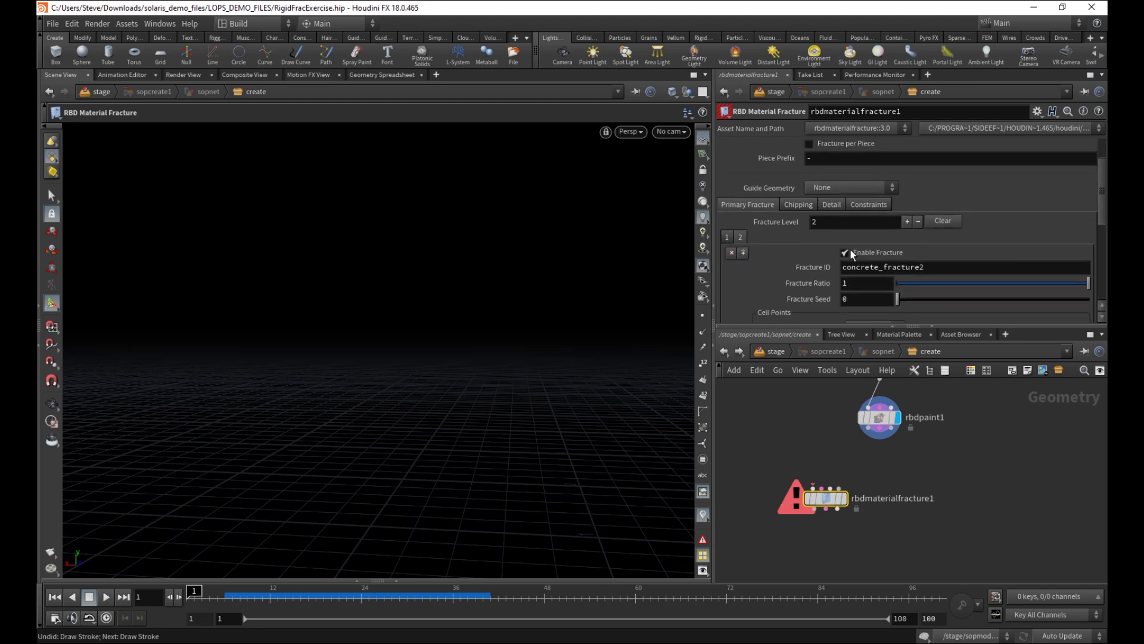
left_click(732, 252)
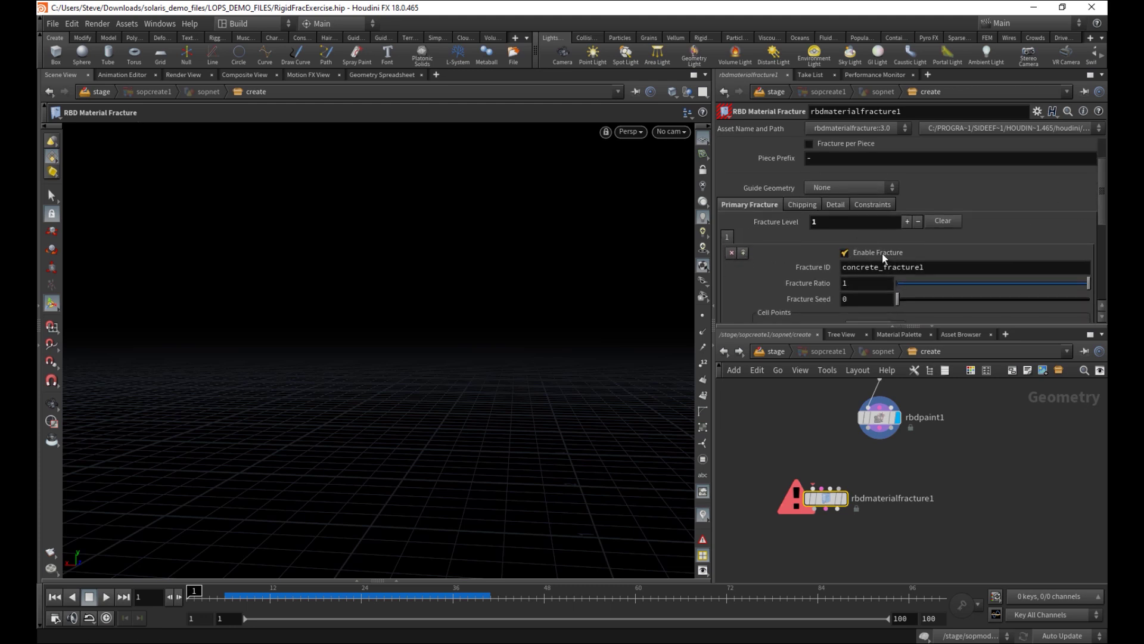
left_click_drag(1015, 326, 1015, 386)
left_click_drag(1104, 257, 1104, 221)
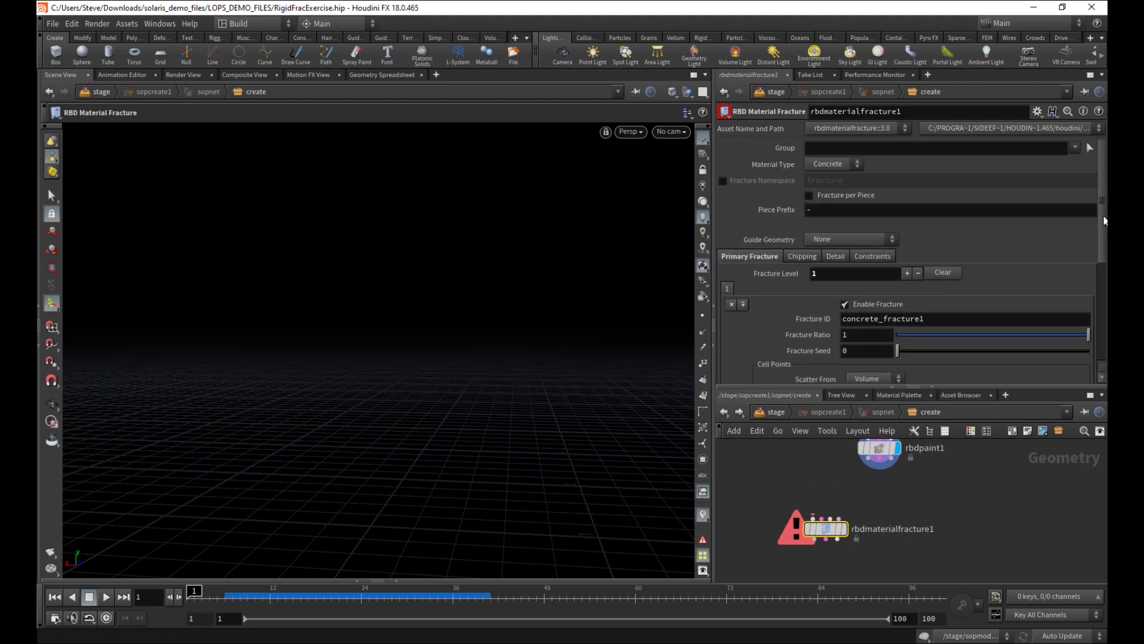
Set the fracture's cell points to scatter from Attribute, with density as the attribute name
scroll(1075, 304, "down", 5)
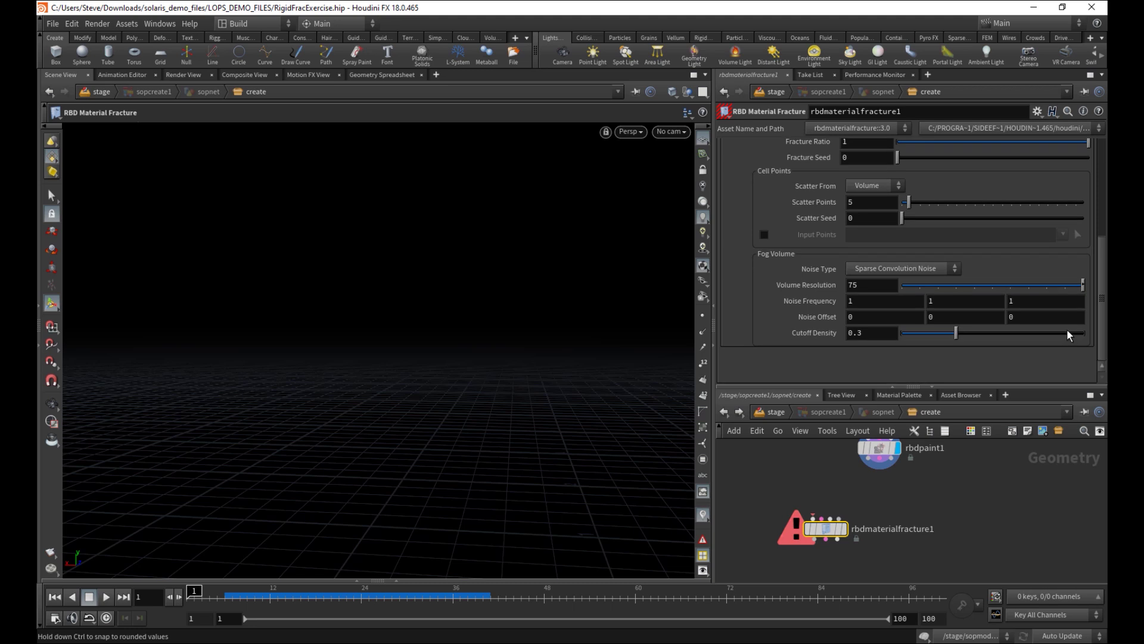
scroll(1077, 286, "up", 5)
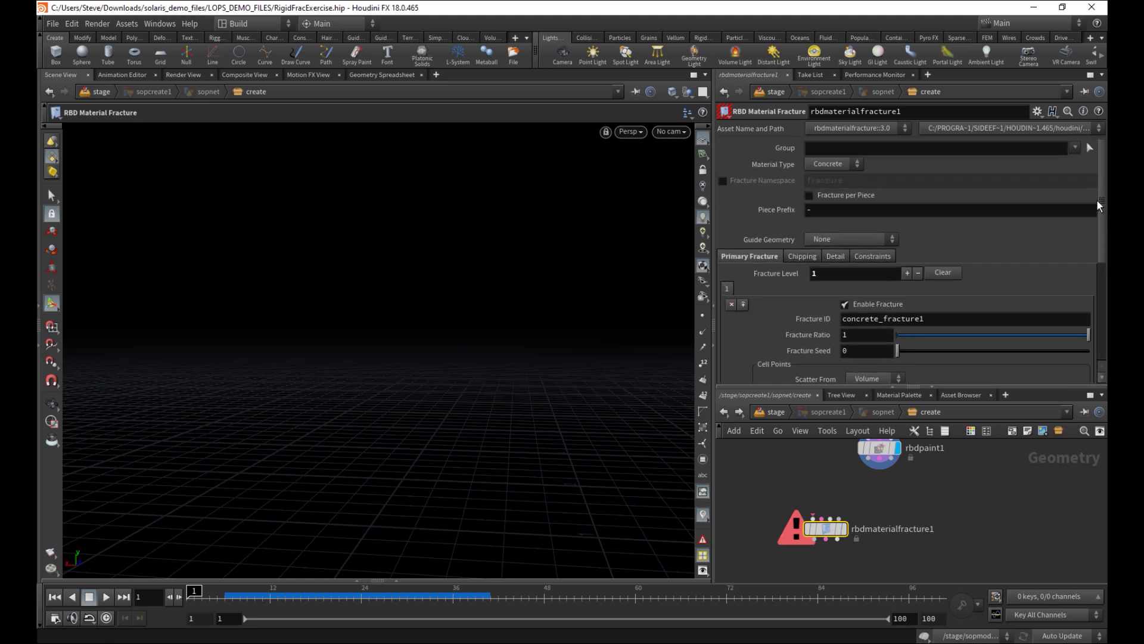
scroll(1076, 276, "down", 5)
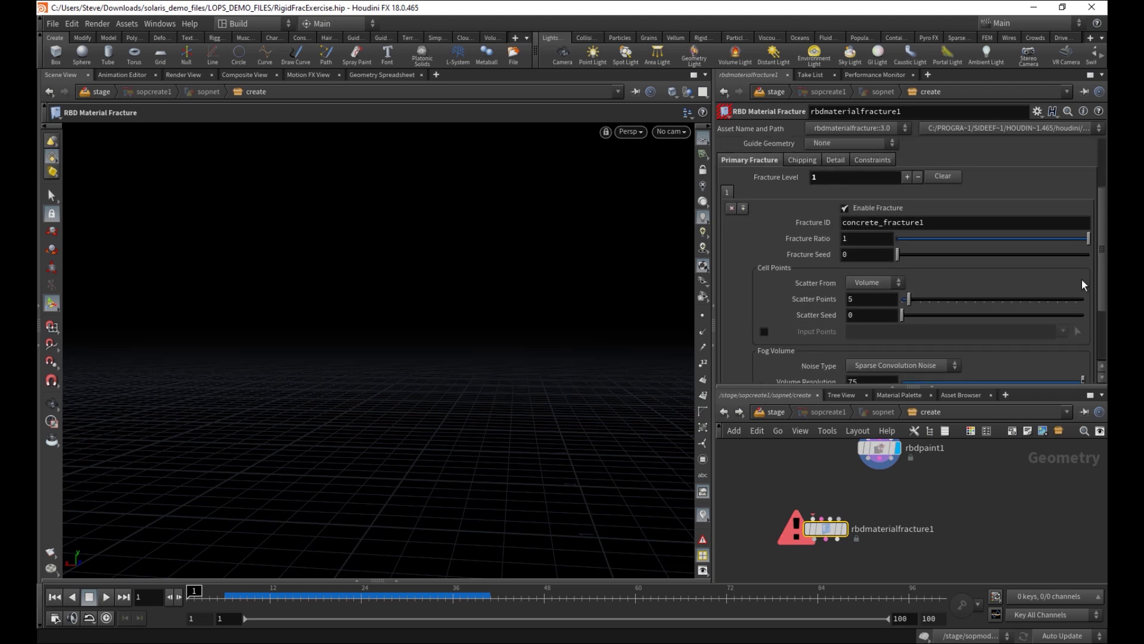
left_click(880, 297)
left_click(871, 310)
Check rbdpaint1's attributes, wire it into the material fracture node, display the result, and inspect the cuts in wireframe
scroll(825, 487, "up", 2)
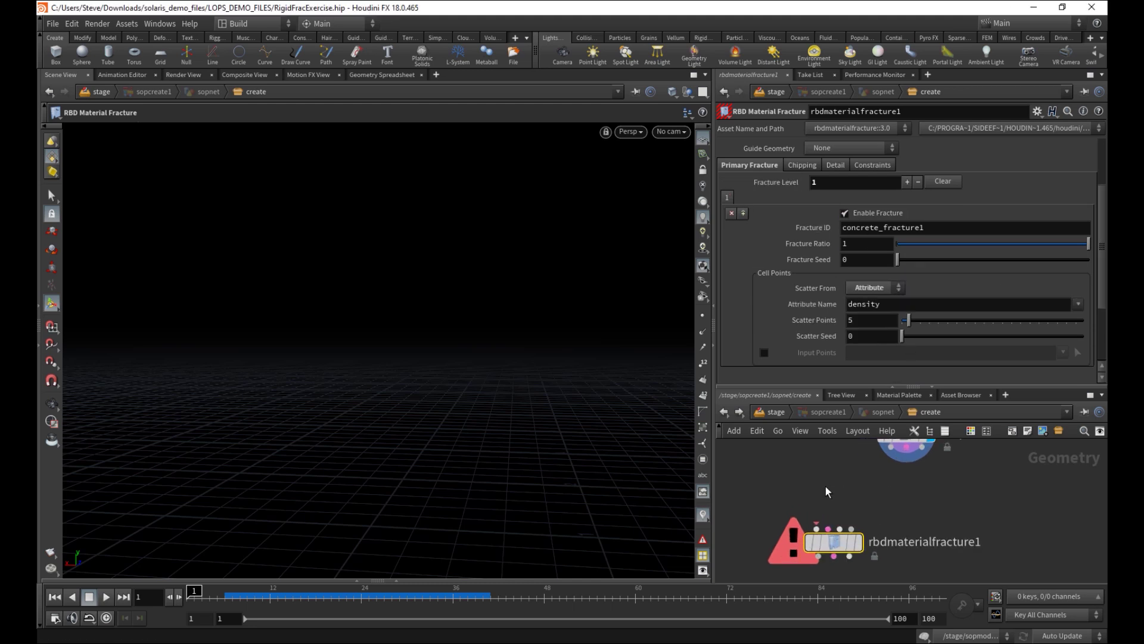
middle_click_drag(826, 486, 793, 485)
scroll(813, 500, "down", 2)
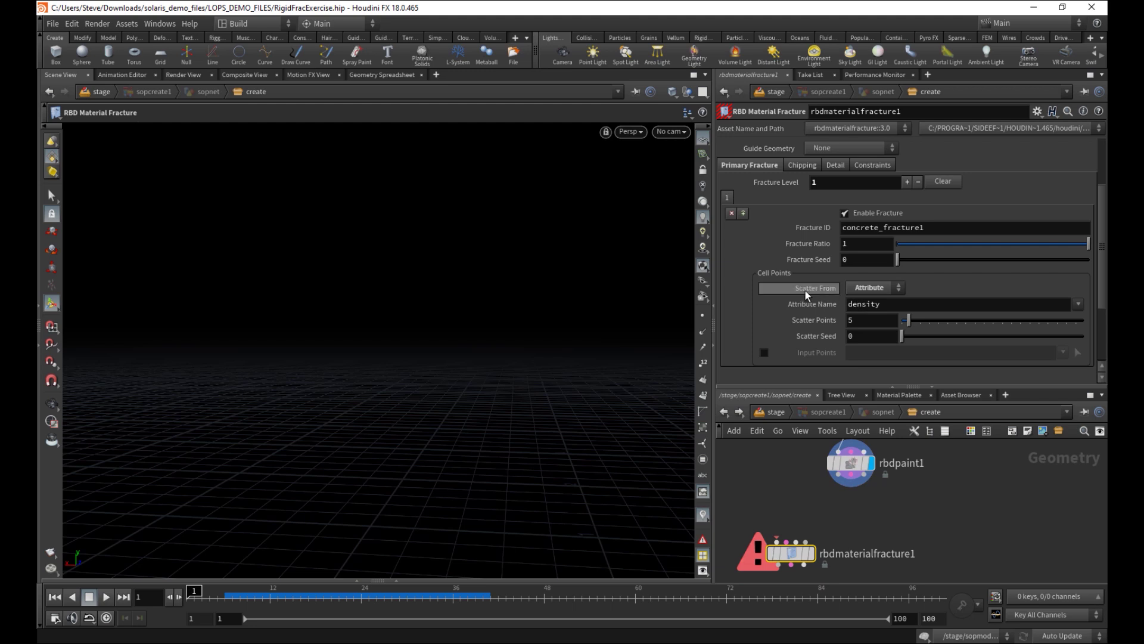
middle_click(848, 465)
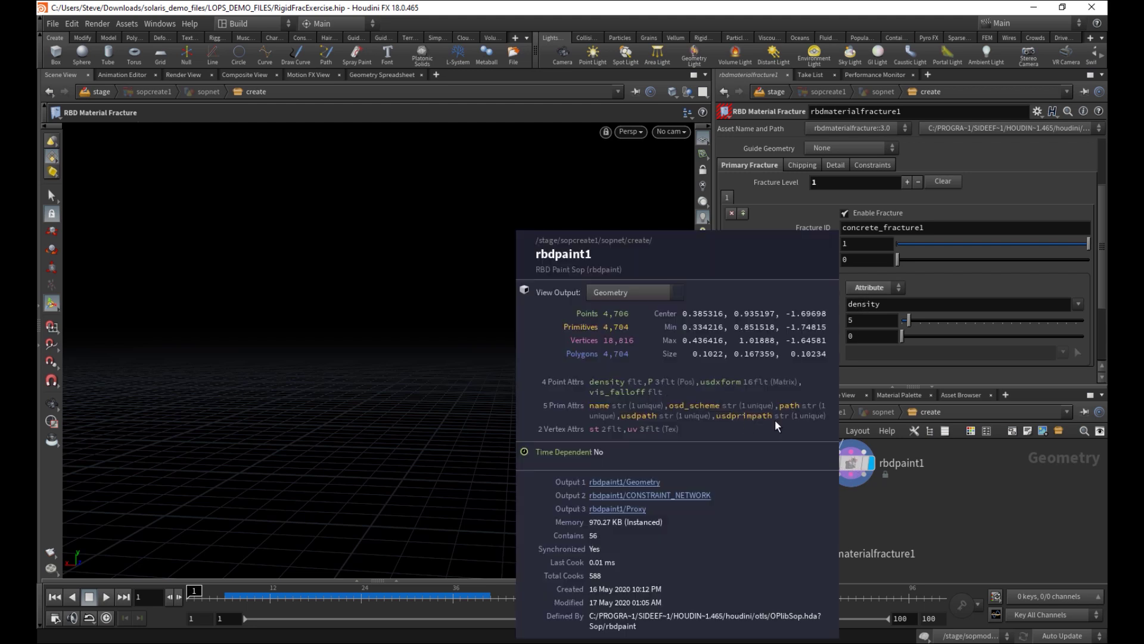
left_click_drag(839, 484, 853, 522)
right_click_drag(481, 377, 556, 391, "alt")
left_click_drag(555, 391, 504, 399, "alt")
key("w")
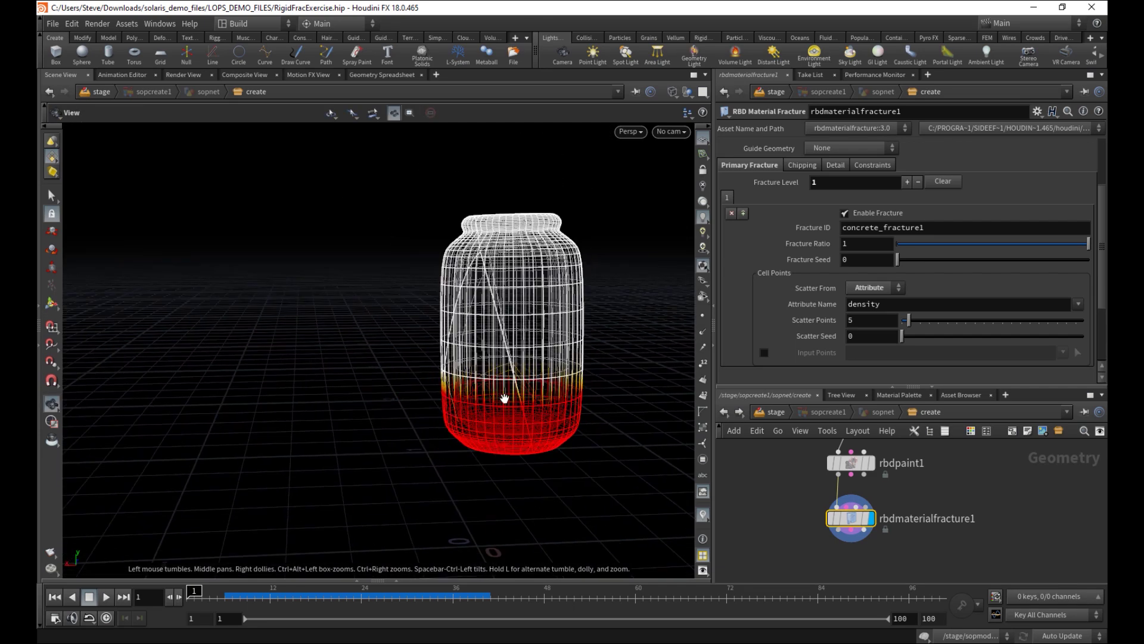
key("w")
key("Return")
Add an RBD Exploded View node, wire all three outputs of the material fracture into it, and display it
key("Tab")
type("rbd ex")
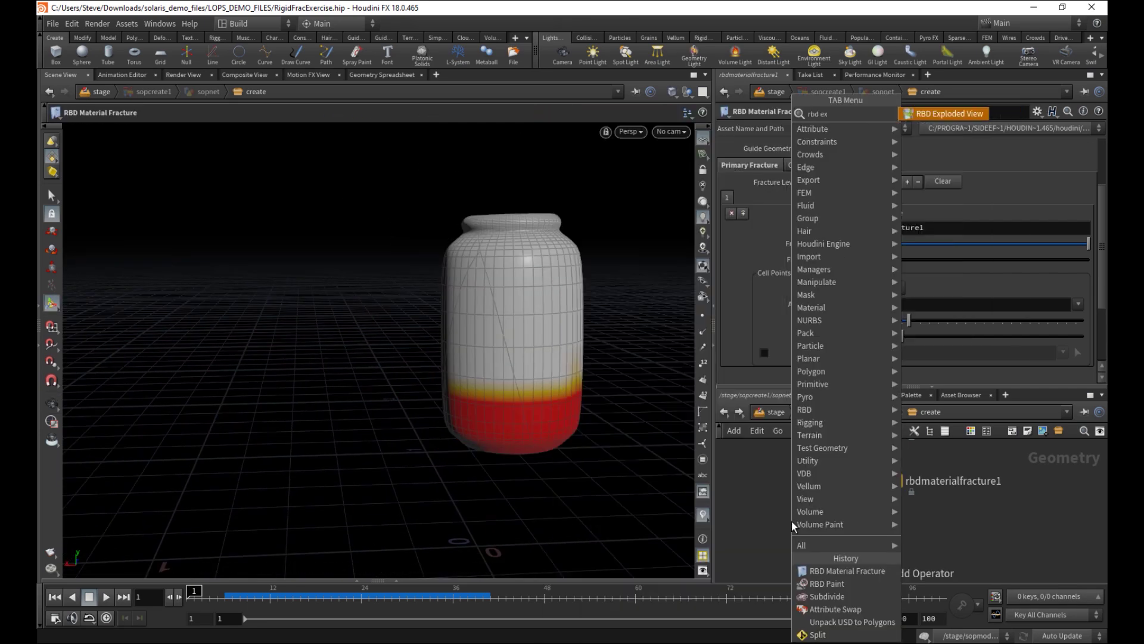
key("Return")
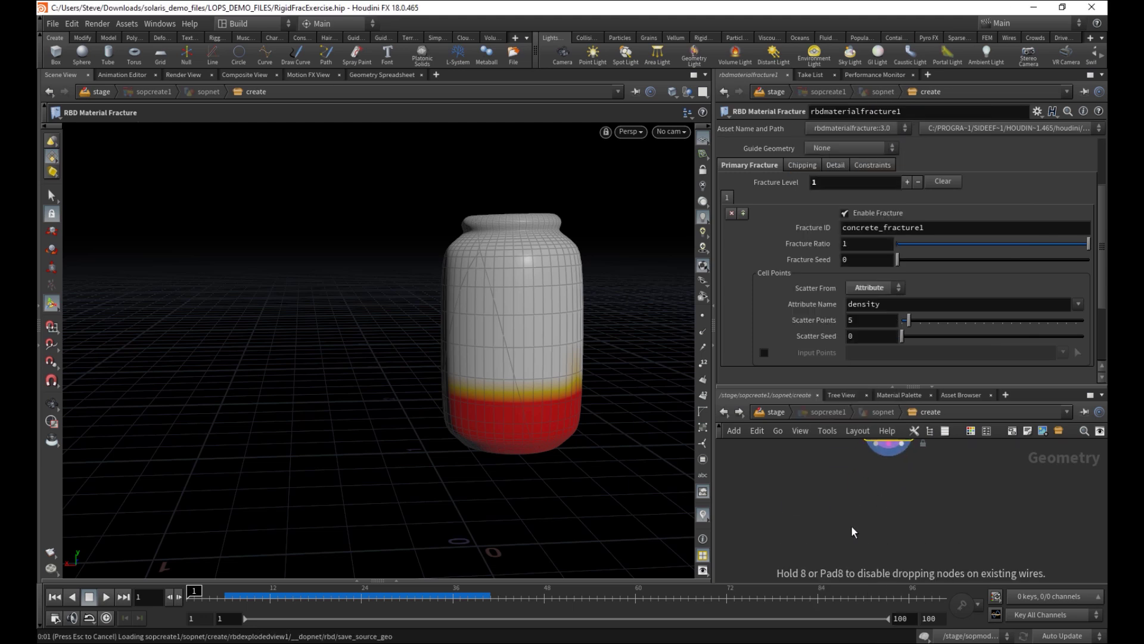
left_click(851, 524)
left_click(865, 487)
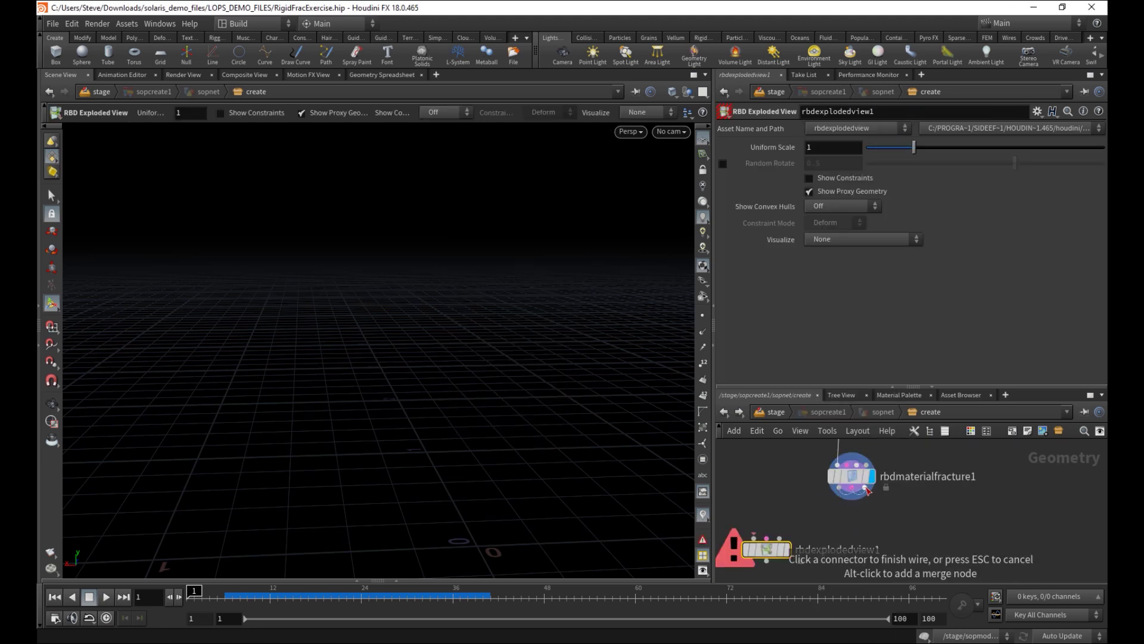
left_click(768, 544)
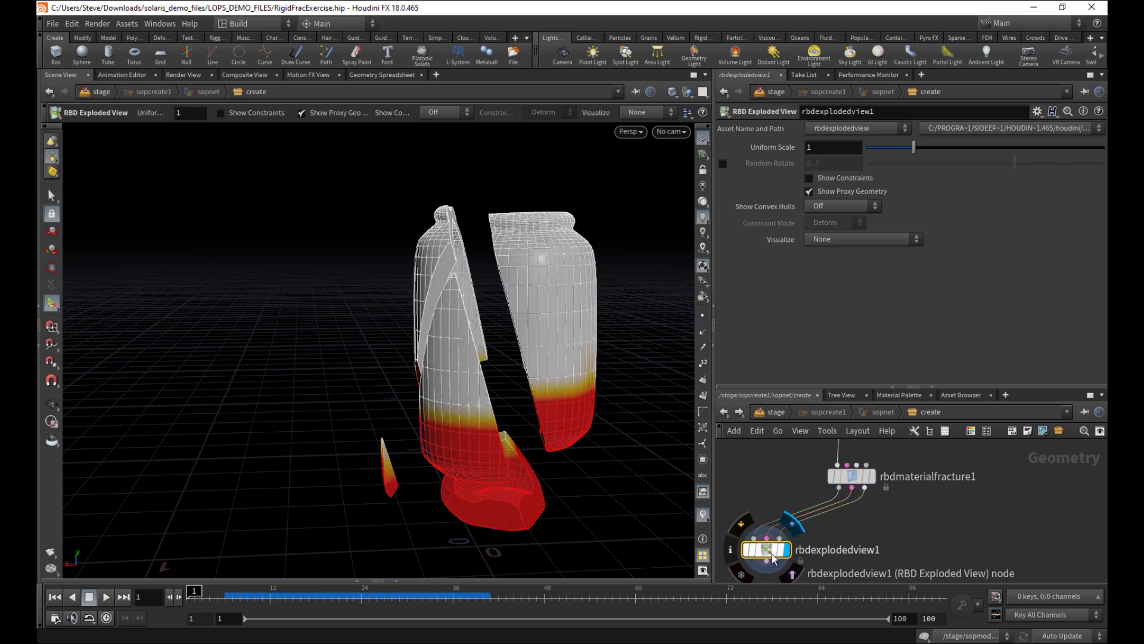
Set the material fracture's Scatter Points to 10 and inspect the pieces in the exploded view
left_click(853, 476)
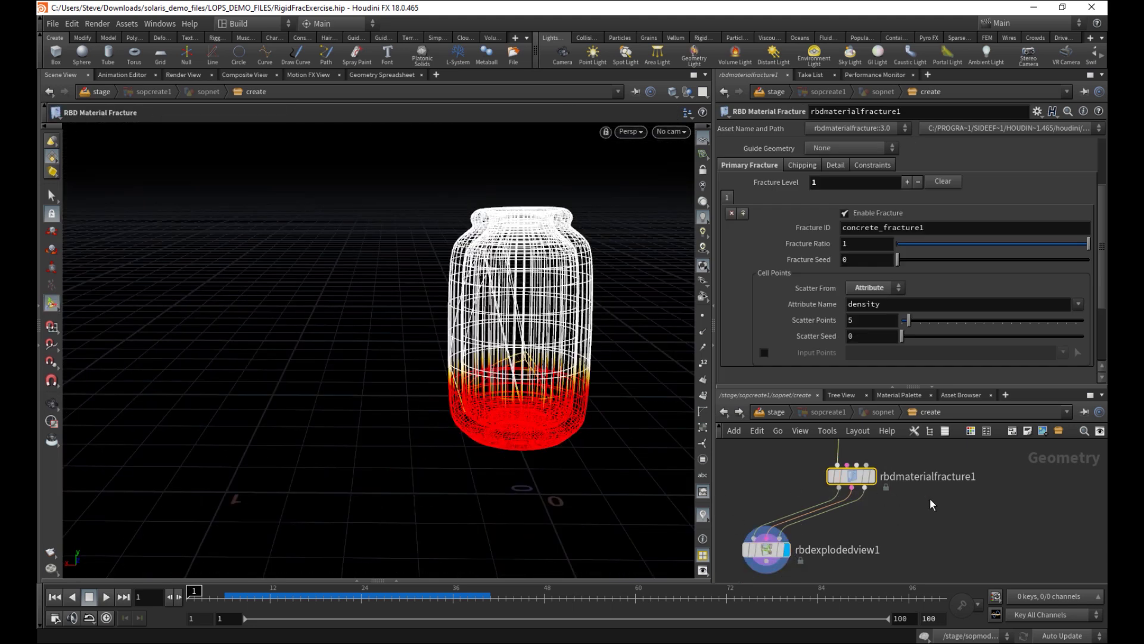
middle_click_drag(987, 484, 975, 504)
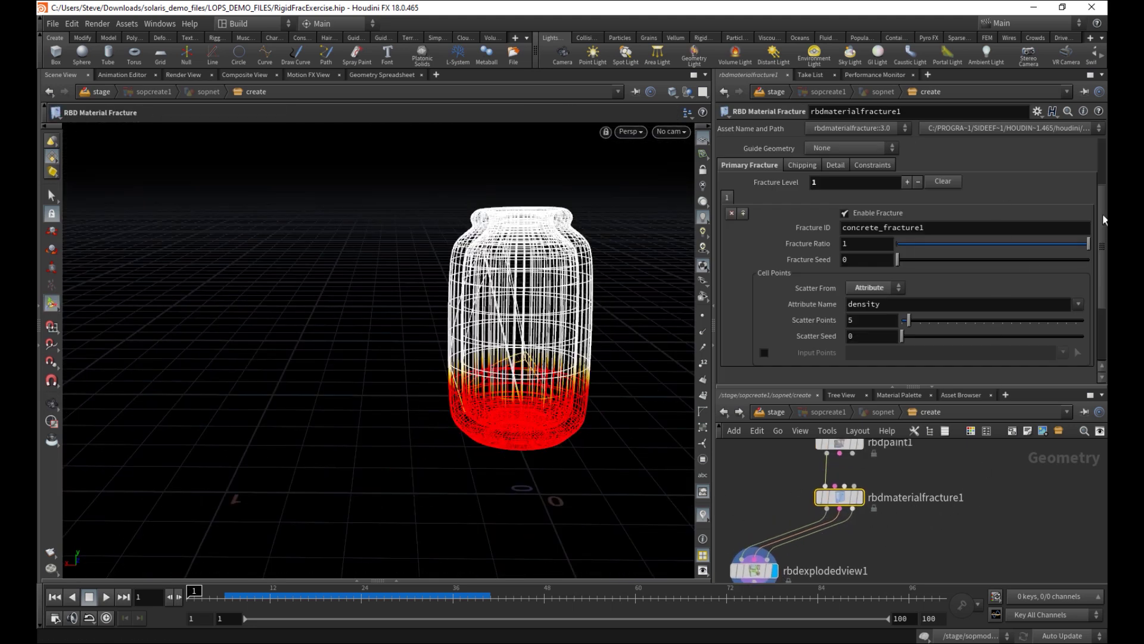
mouse_move(1103, 220)
left_mouse_down()
mouse_move(1094, 253)
mouse_move(1100, 199)
mouse_move(1098, 230)
left_mouse_up()
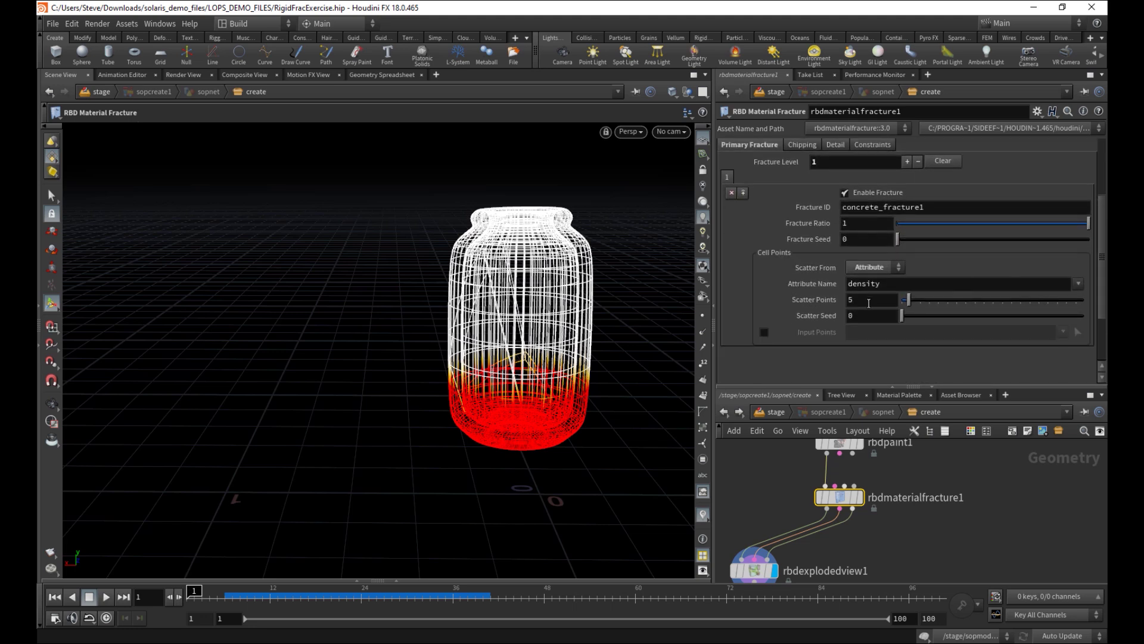
type("10")
key("Return")
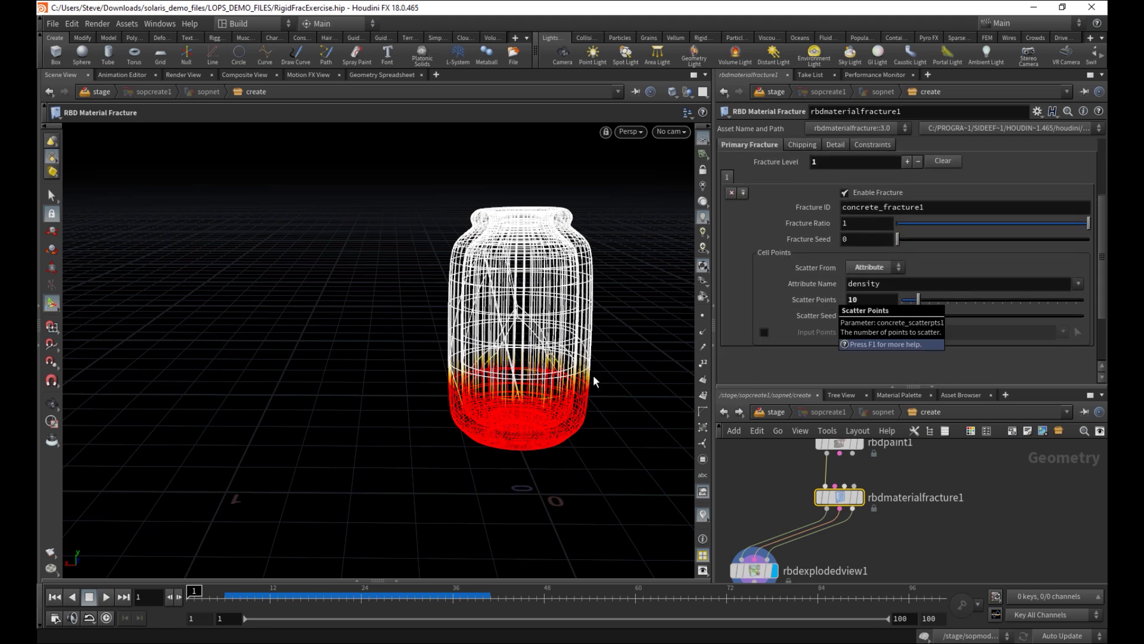
left_click(754, 570)
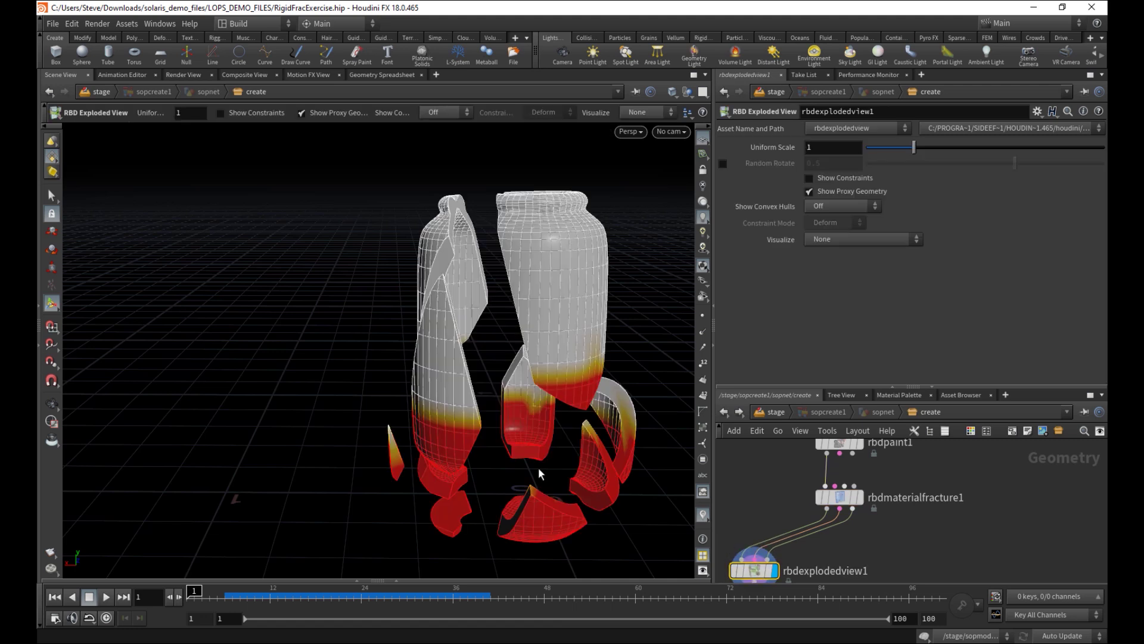
key("Escape")
left_click_drag(538, 467, 619, 494)
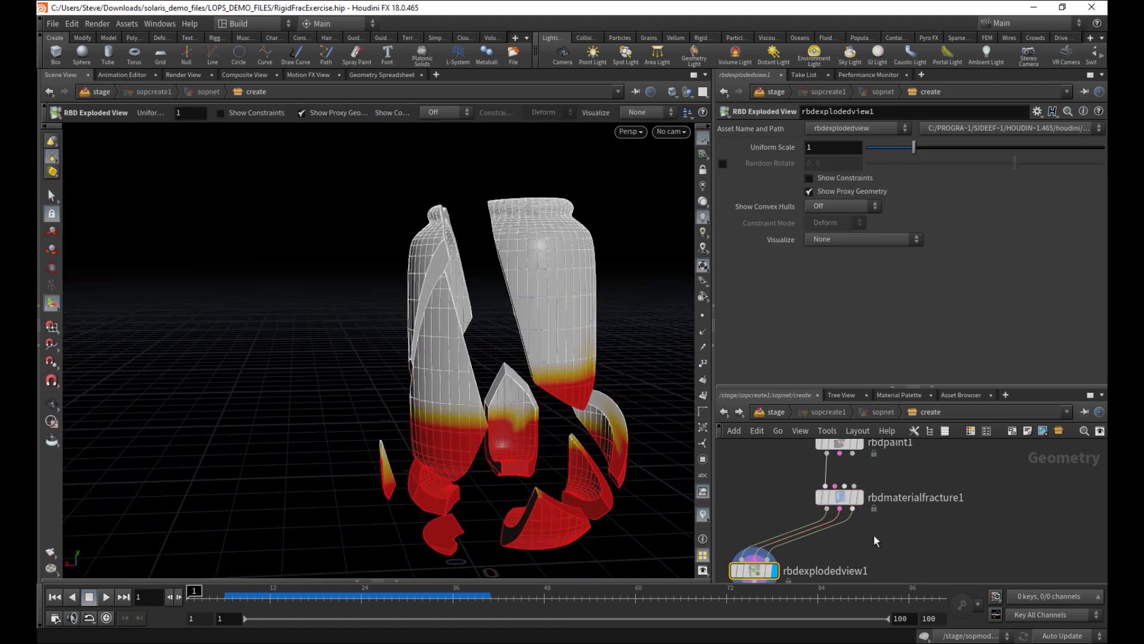
Enable Edge Detail on the material fracture node and select the exploded view node to check the pieces
left_click(837, 500)
left_click(837, 146)
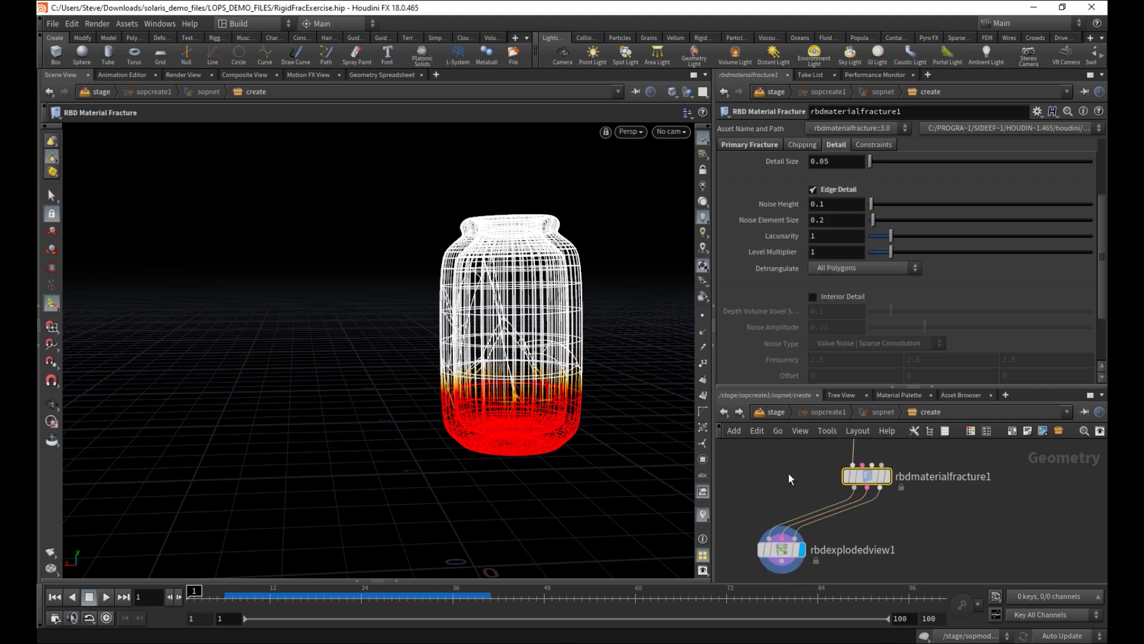
left_click(790, 538)
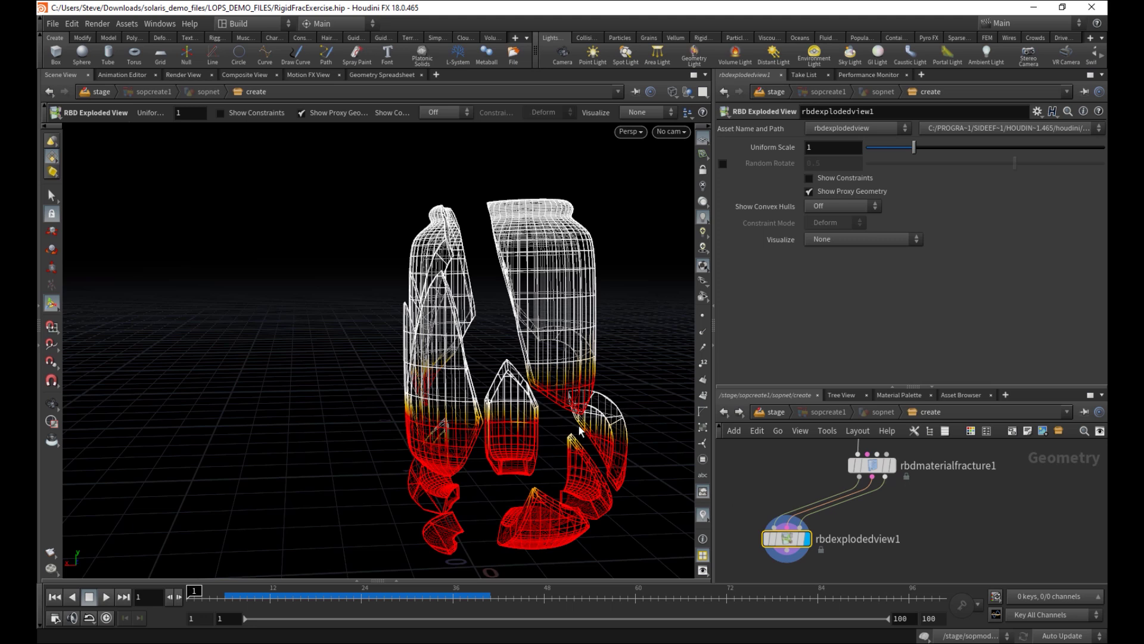
Show the exploded jar pieces shaded instead of wireframe and inspect the cuts up close
key("w")
mouse_move(604, 435)
left_mouse_down("alt")
mouse_move(615, 429)
mouse_move(547, 411)
mouse_move(598, 437)
left_mouse_up("alt")
right_click_drag(598, 436, 690, 350, "alt")
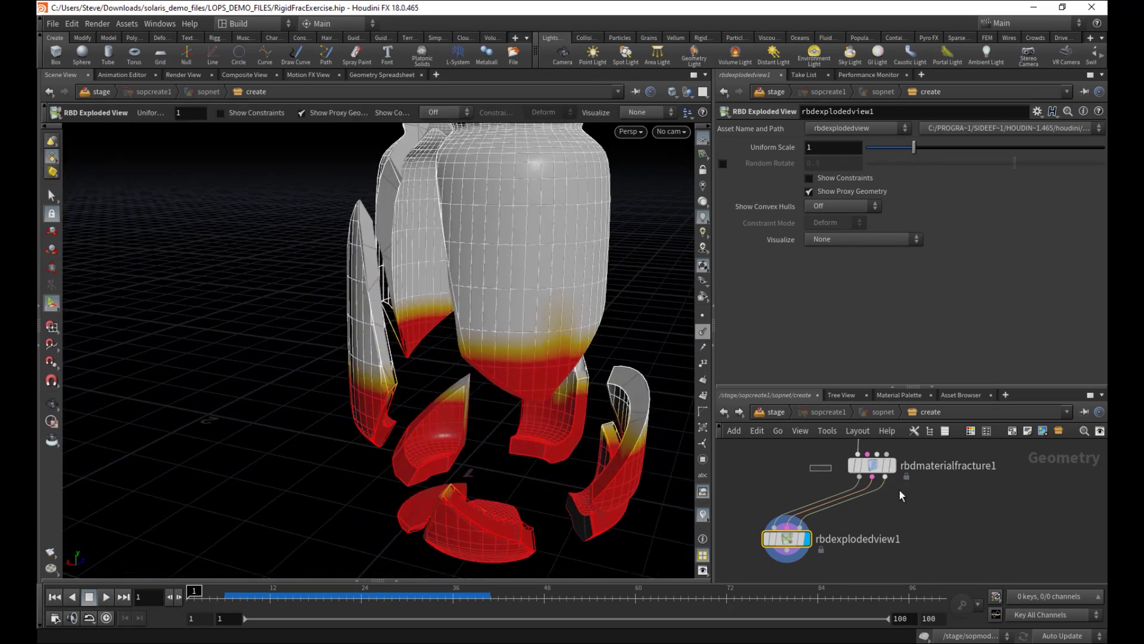
Set the material fracture's Detail Size to 0.005 and check the edge noise on the cuts
left_click(872, 465)
left_click(793, 544)
left_click(862, 465)
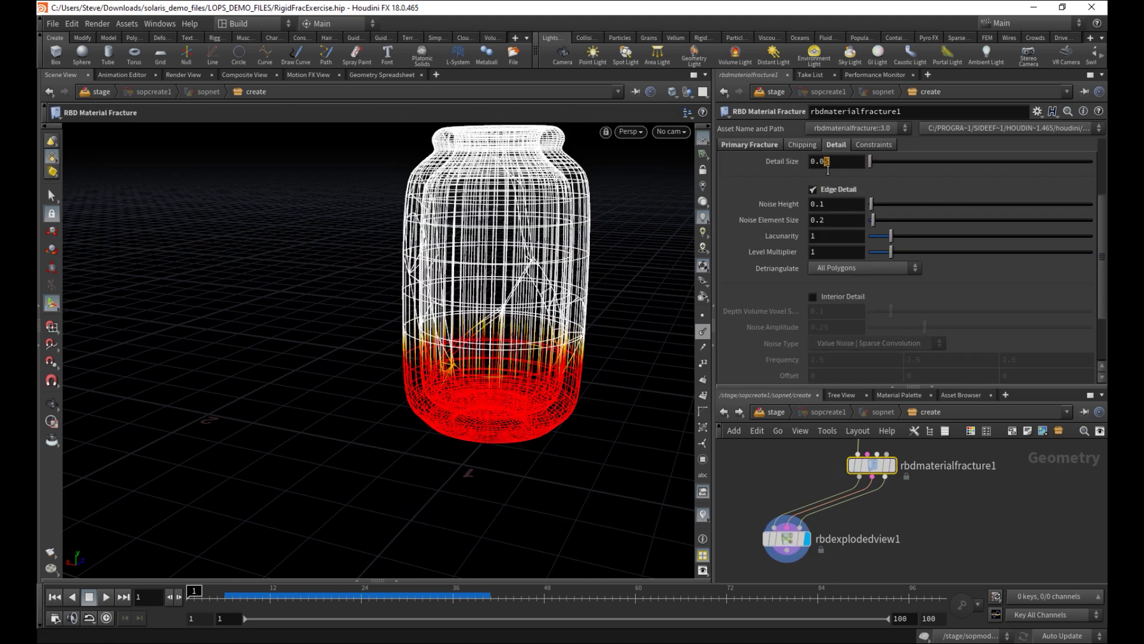
type("0")
key("Return")
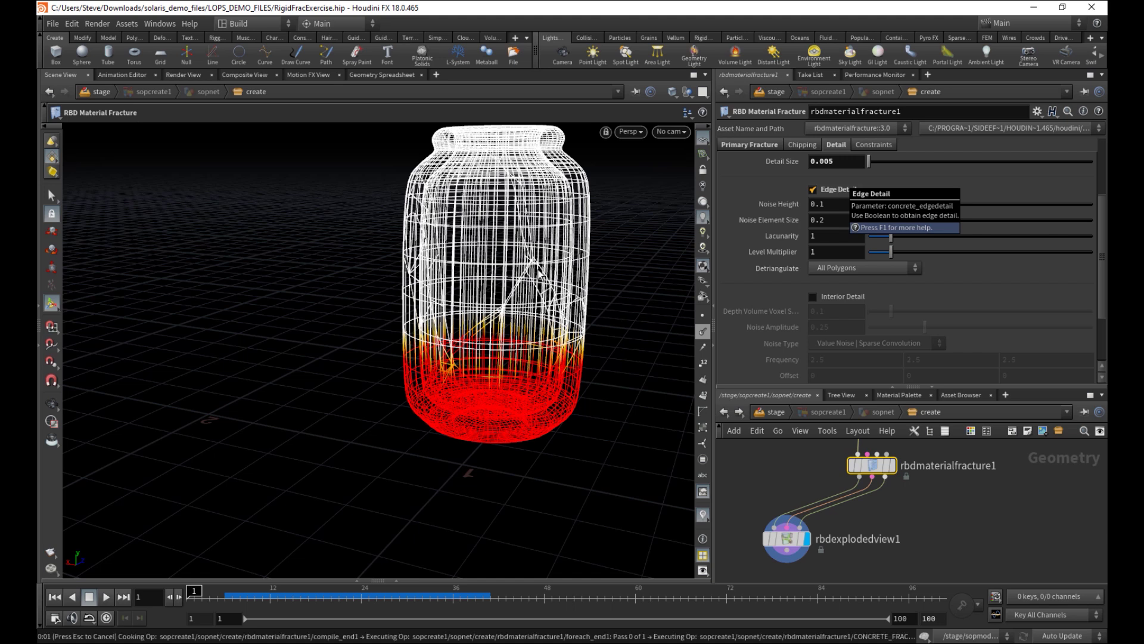
middle_click_drag(785, 479, 802, 495)
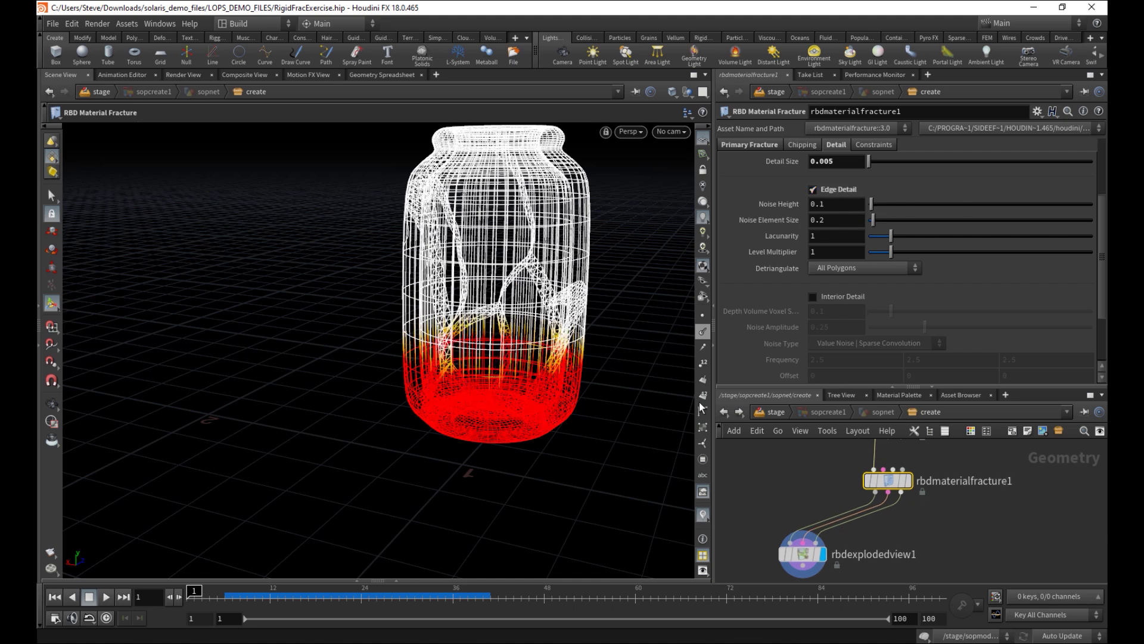
right_click_drag(464, 296, 457, 332, "alt")
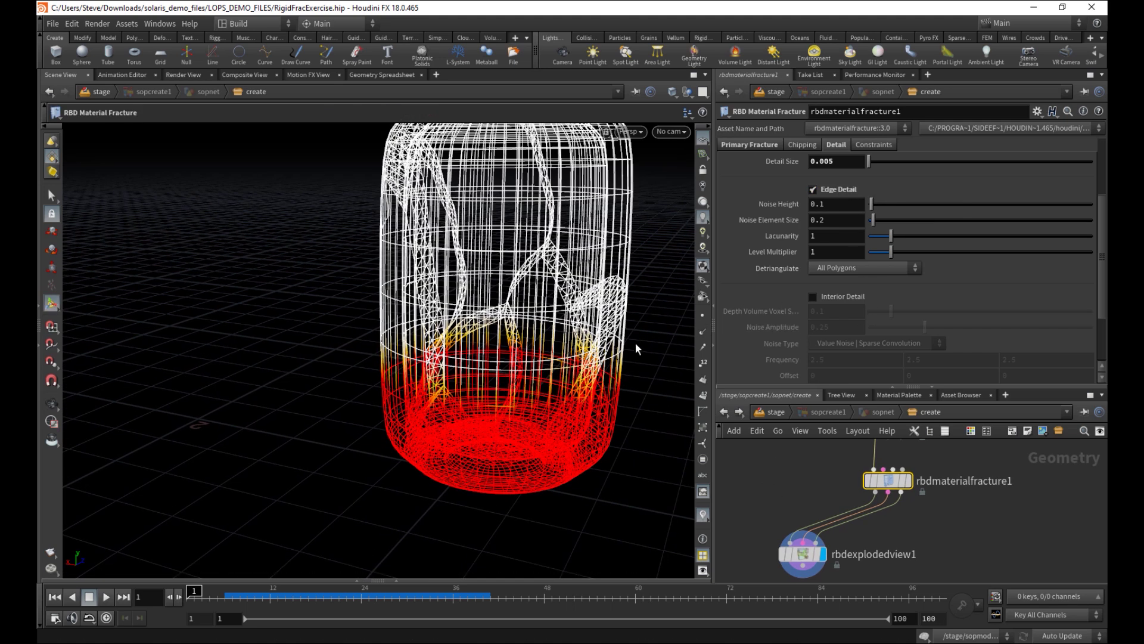
Set the edge detail's Noise Height to 0.02 and Noise Element Size to 0.04
left_click_drag(820, 204, 858, 217)
type("02")
key("Tab")
type("0.024")
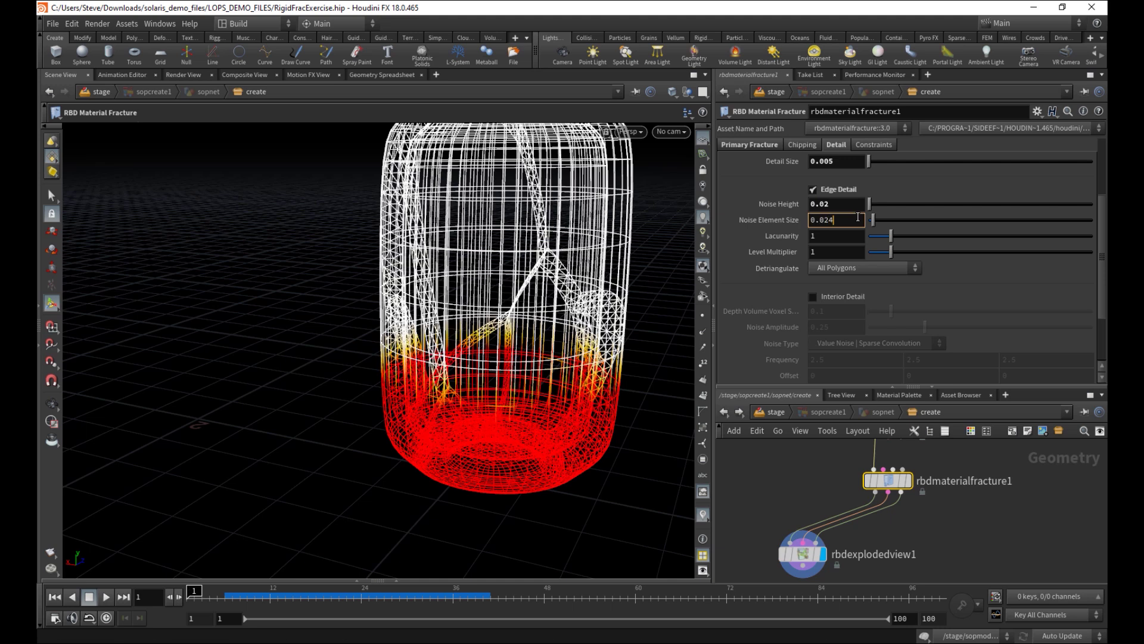
type("4")
key("Return")
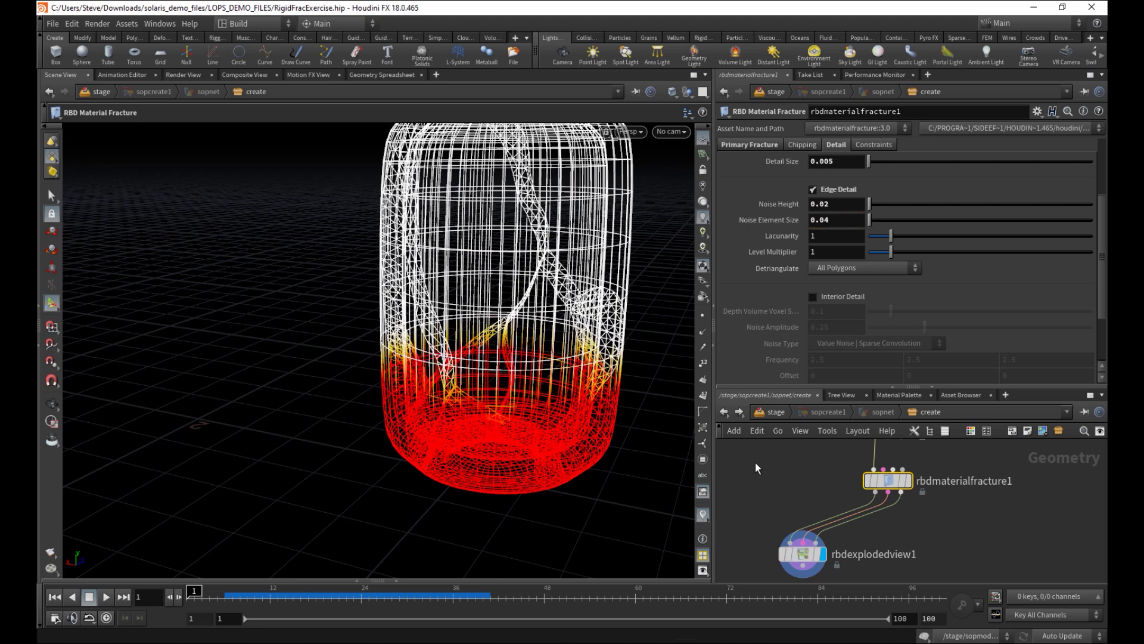
Inspect the refined fracture edges of the exploded pieces from several angles in shaded view
middle_click_drag(766, 473, 784, 469)
left_click(801, 512)
left_click_drag(519, 501, 547, 342, "alt")
key("Escape")
left_click_drag(281, 350, 356, 289)
middle_click_drag(356, 288, 409, 364, "alt")
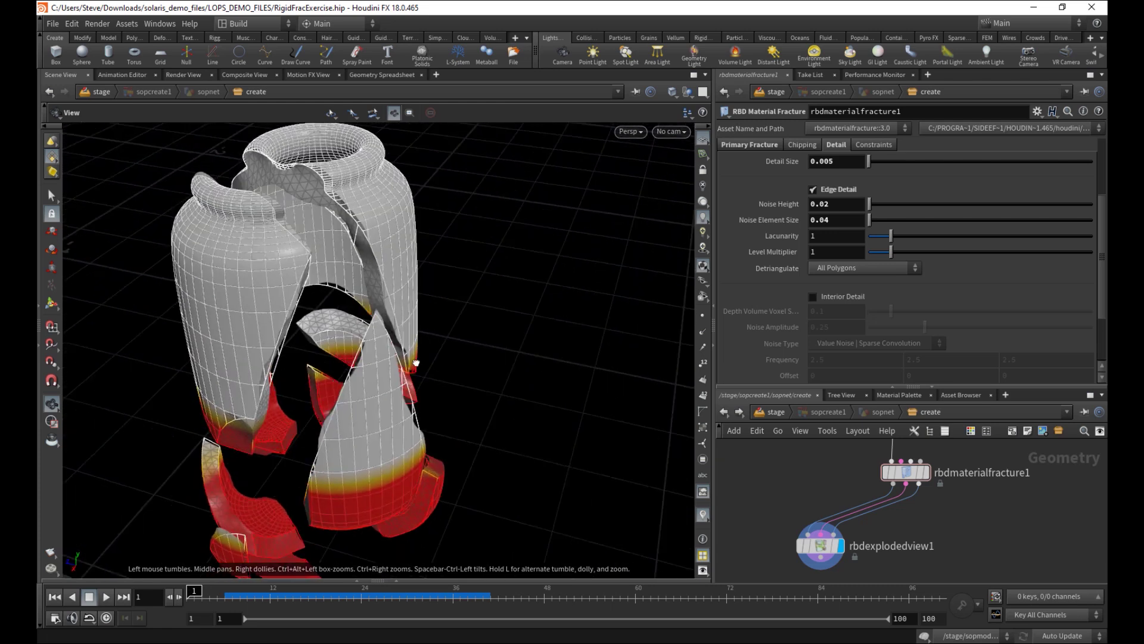
left_click_drag(409, 364, 435, 382, "alt")
Save the scene and move the exploded view node aside, away from below the material fracture node
middle_click_drag(934, 521, 920, 560)
key("ctrl+s")
left_click(804, 553)
left_click_drag(803, 552, 749, 553)
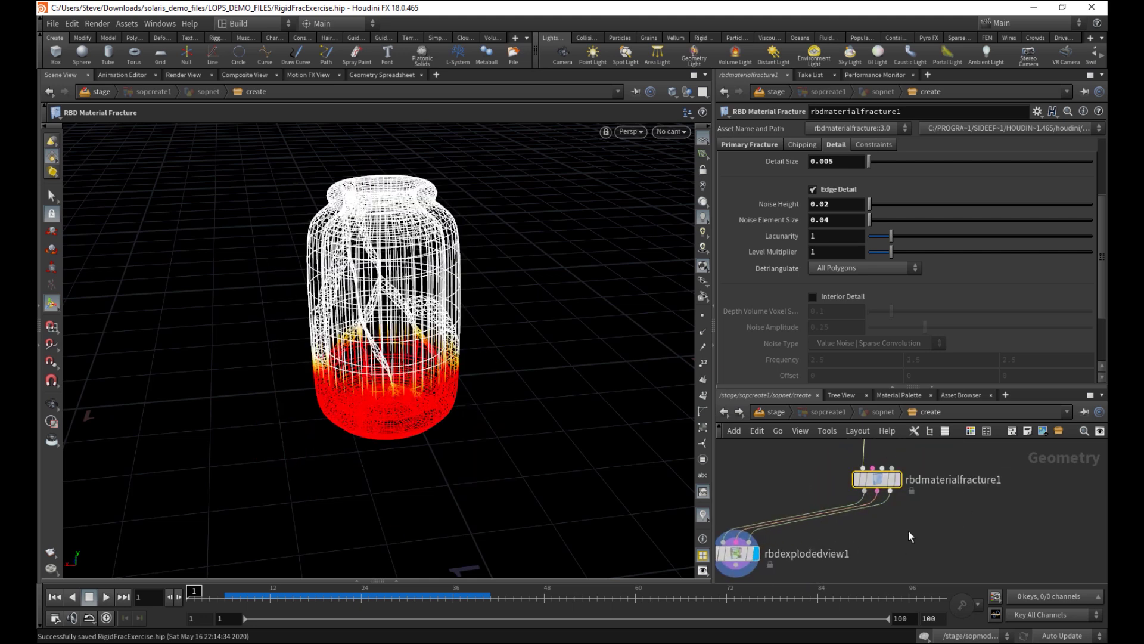
Set the material fracture's glue constraint Primary Strength to 1 and save the scene
scroll(1078, 220, "up", 3)
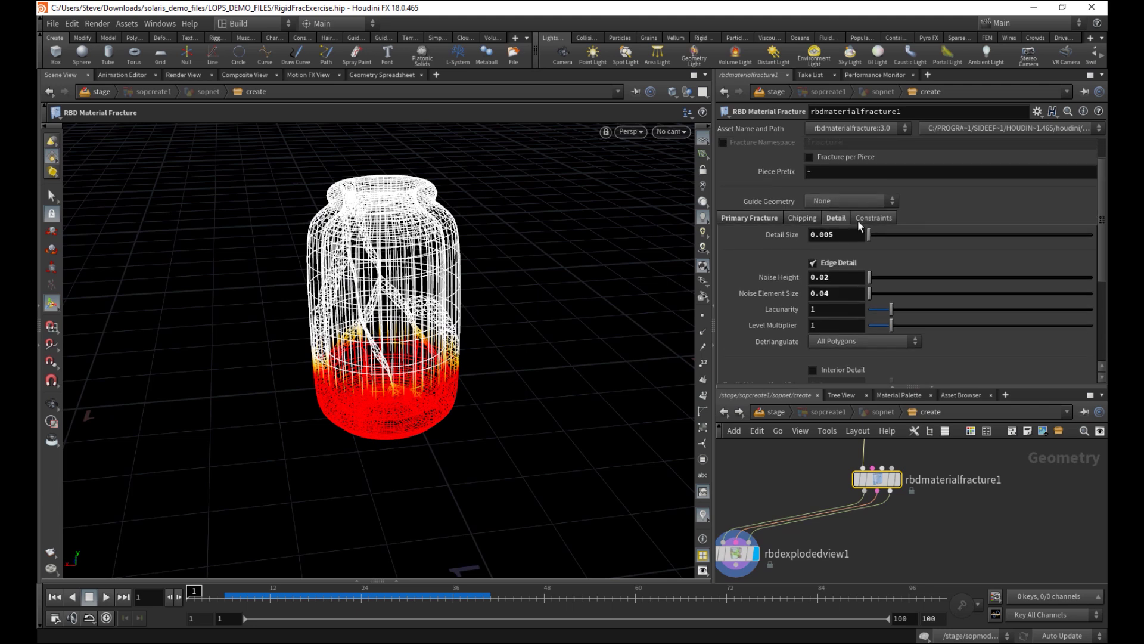
left_click(857, 220)
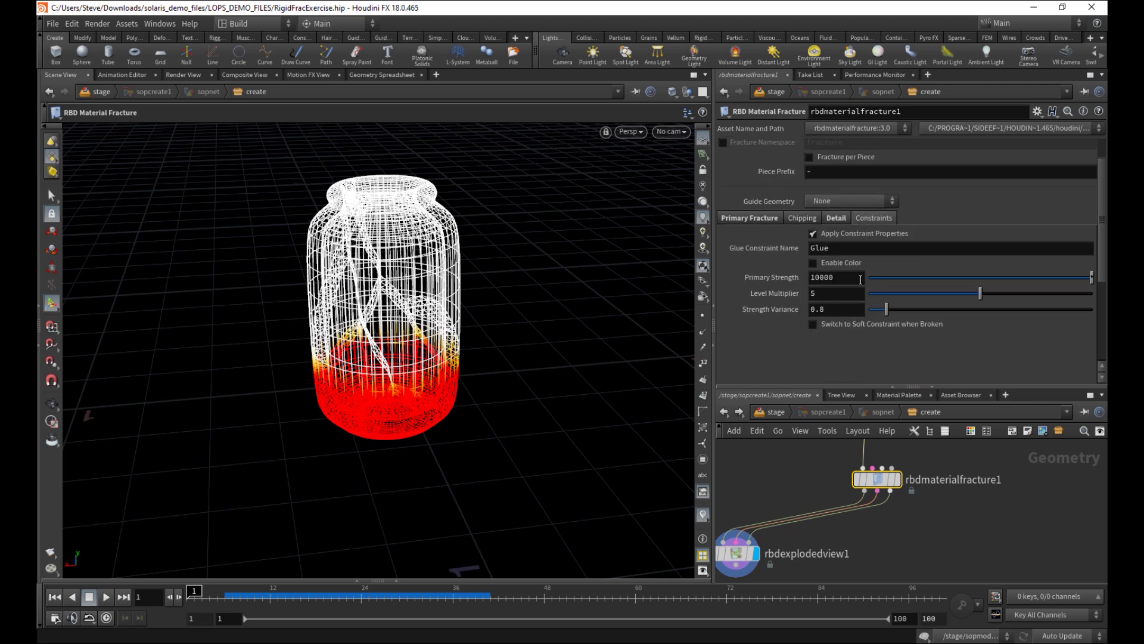
left_click_drag(861, 280, 773, 291)
type("1")
key("Return")
middle_click_drag(874, 567, 893, 525)
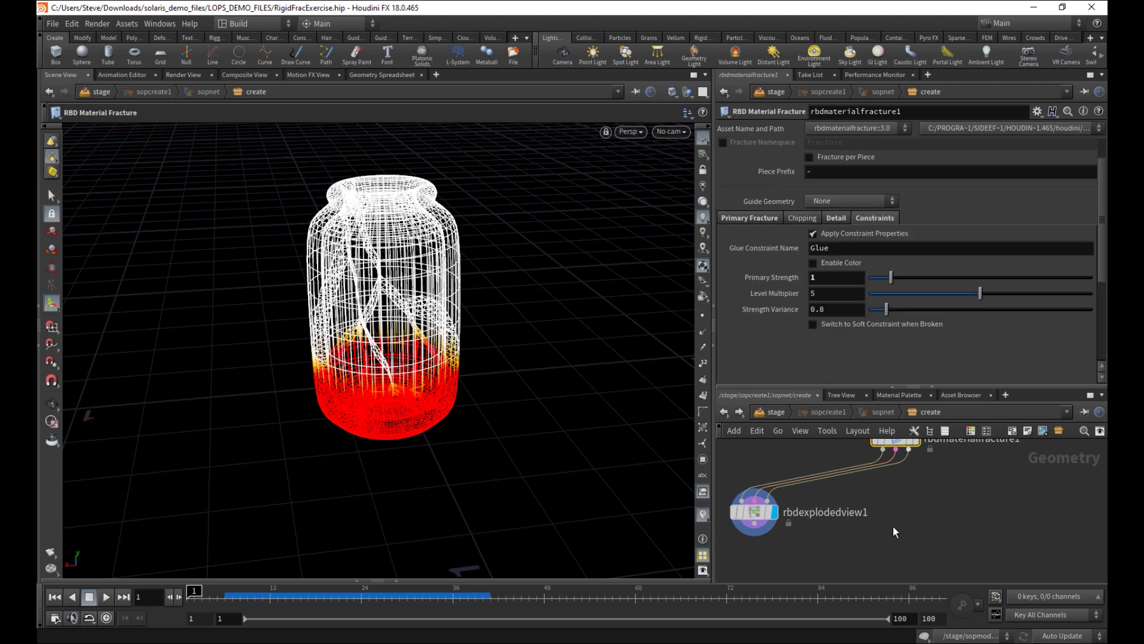
key("ctrl+s")
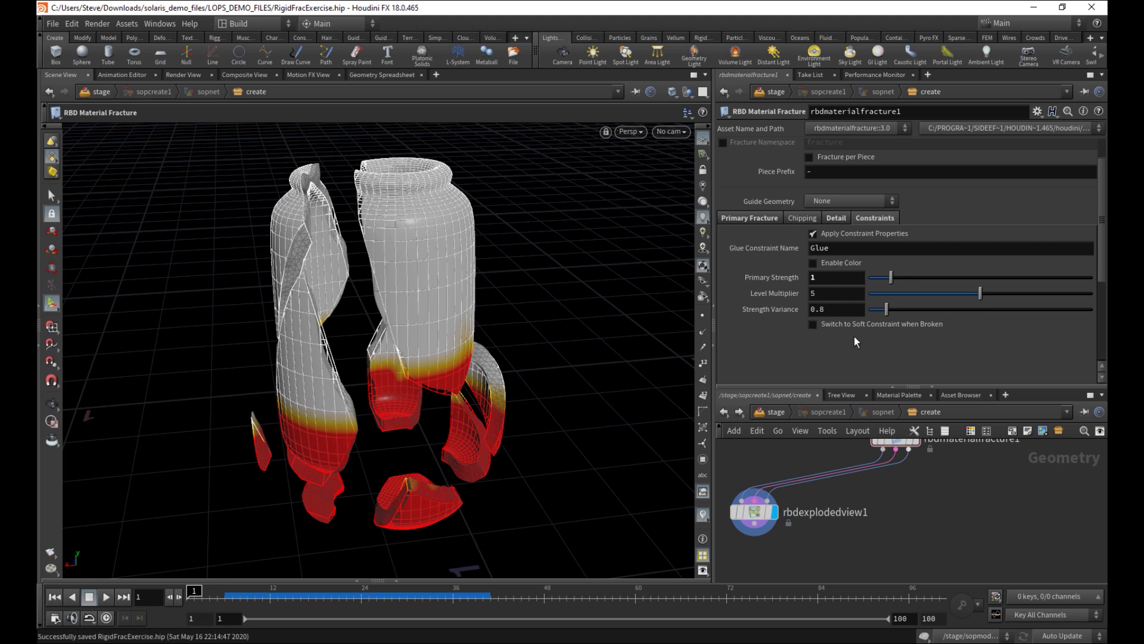
Enable Crease Weights in the material fracture's detail settings
middle_click_drag(867, 523, 858, 536)
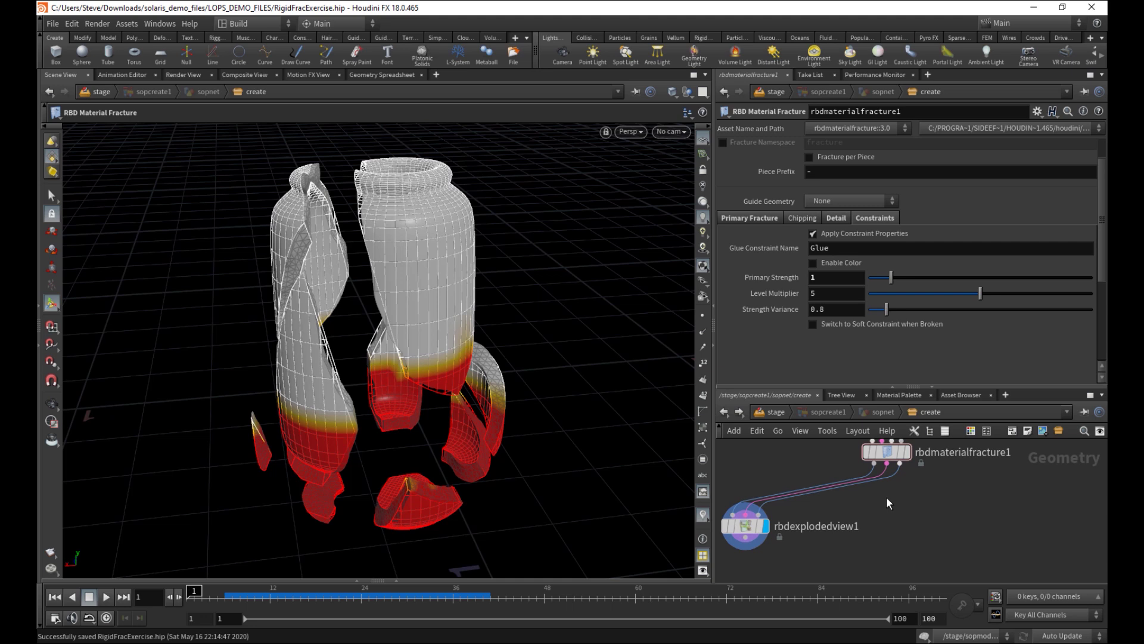
mouse_move(902, 454)
left_click(836, 217)
scroll(1089, 262, "down", 2)
scroll(1088, 262, "down", 5)
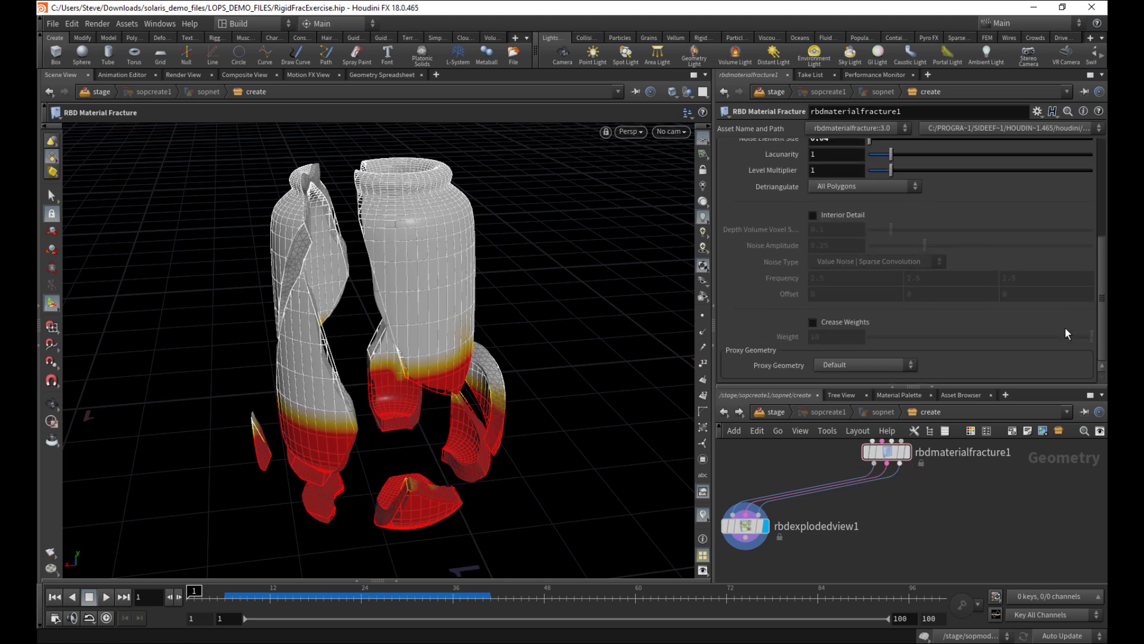
middle_click_drag(904, 513, 897, 615)
middle_click_drag(819, 521, 810, 454)
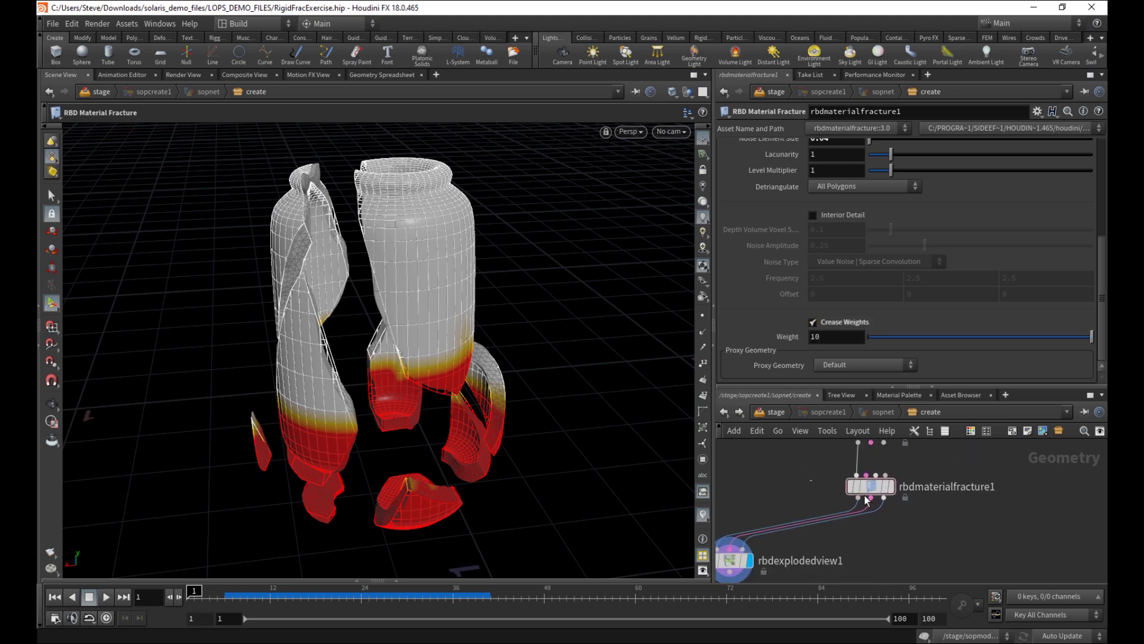
Display the material fracture node and visualize its creaseweight vertex attribute from the node information
left_click(864, 492)
left_click(879, 489)
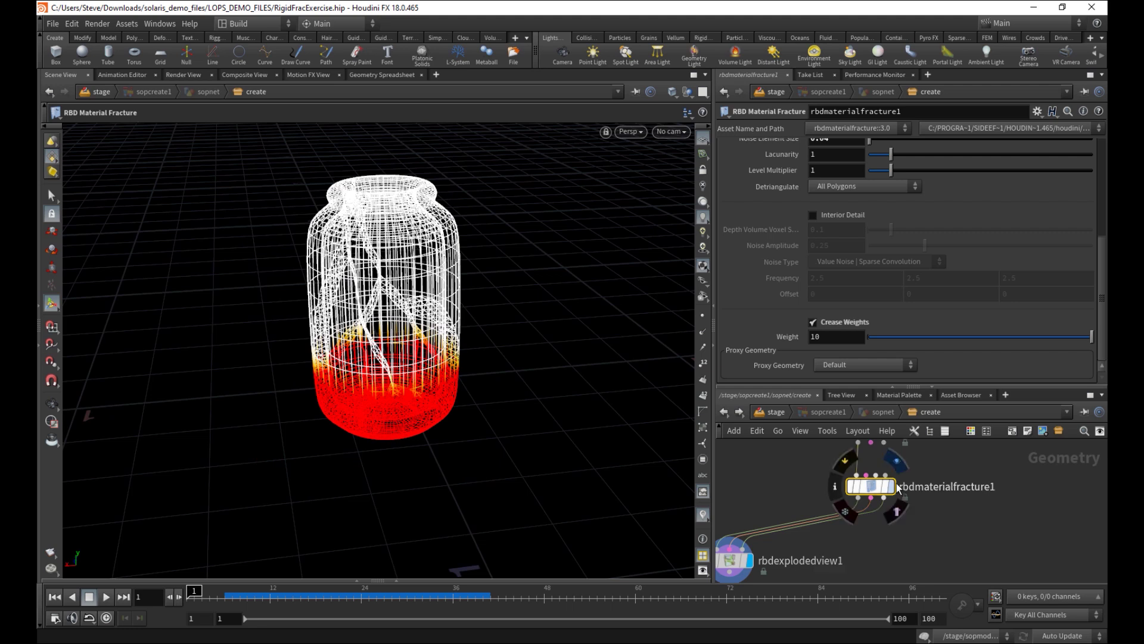
left_click(839, 485)
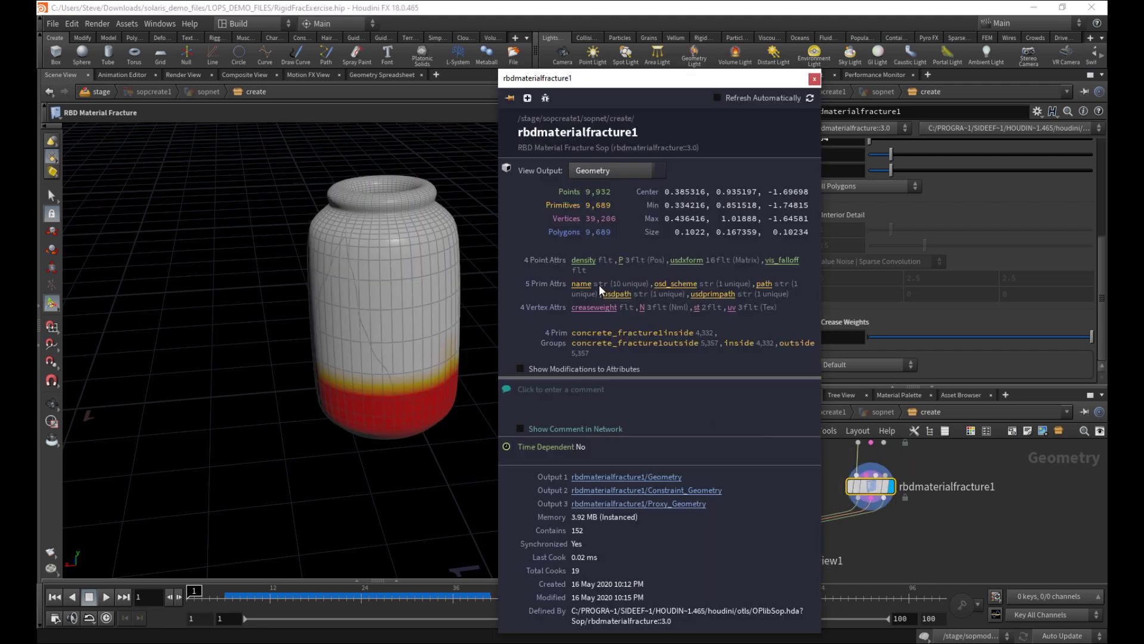
left_click(595, 308)
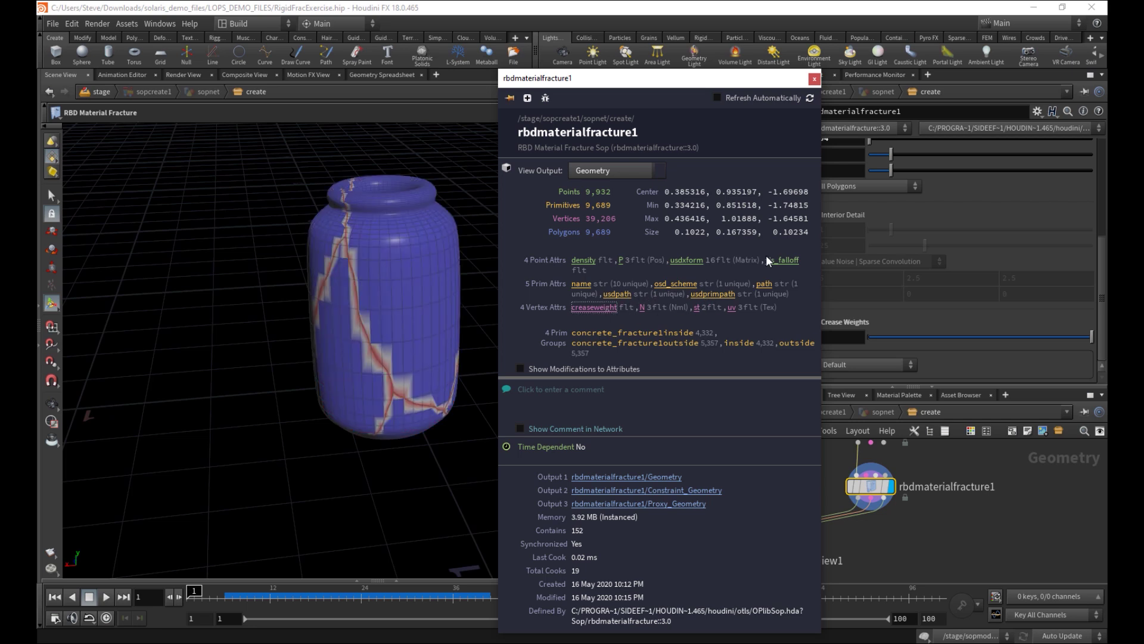
left_click(814, 79)
Examine the crease weights along the fracture lines around the jar, close up and from a distance
scroll(500, 325, "up", 6)
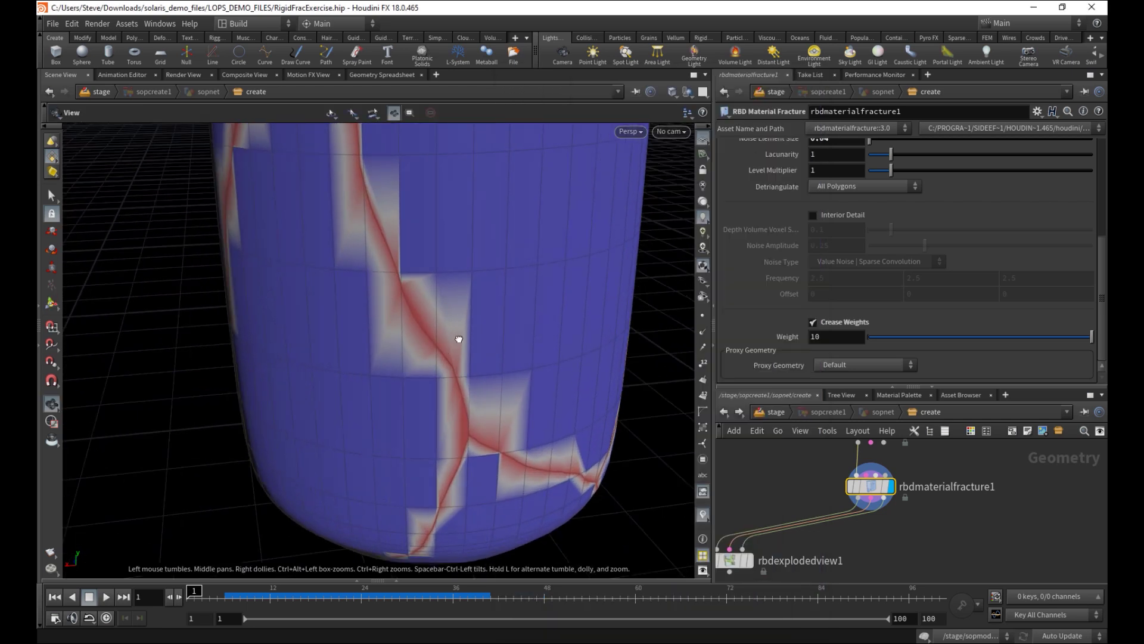
left_click_drag(307, 368, 435, 370, "alt")
right_click_drag(434, 371, 412, 387, "alt")
left_click_drag(412, 386, 416, 430)
key("Return")
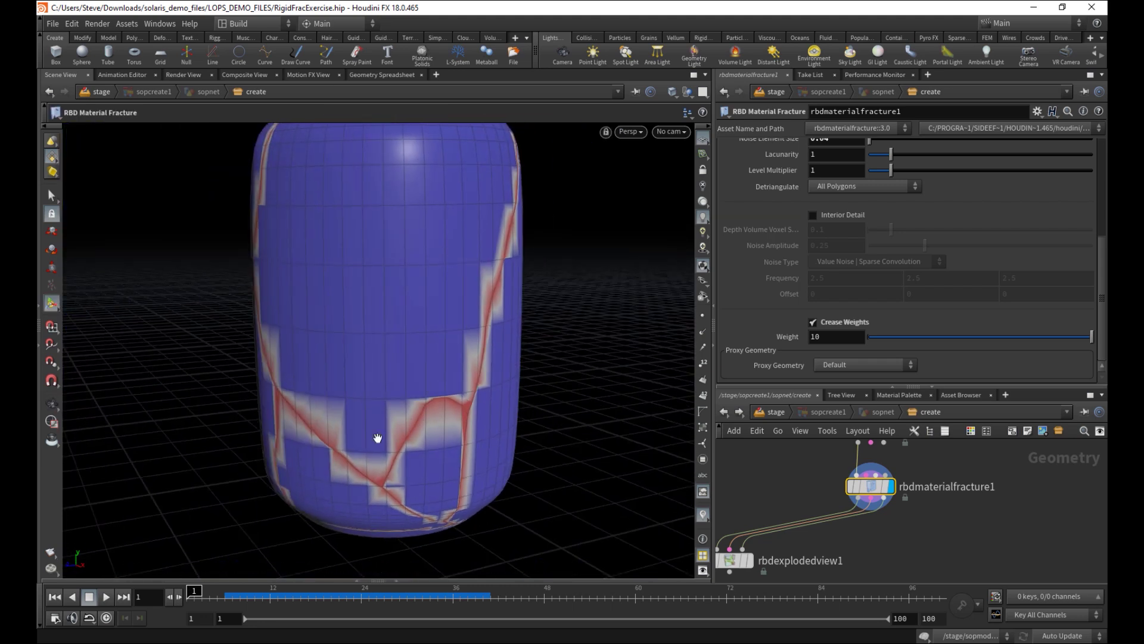
right_click_drag(377, 438, 488, 414, "alt")
left_click_drag(394, 460, 446, 405, "alt")
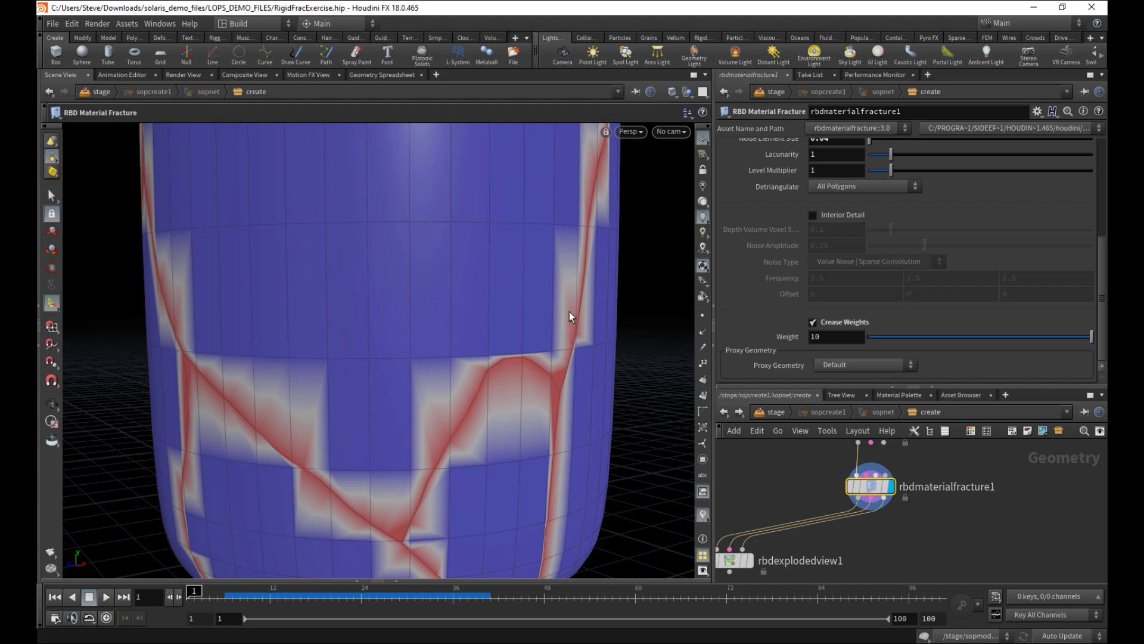
left_click_drag(562, 317, 424, 370)
right_click_drag(384, 413, 435, 377)
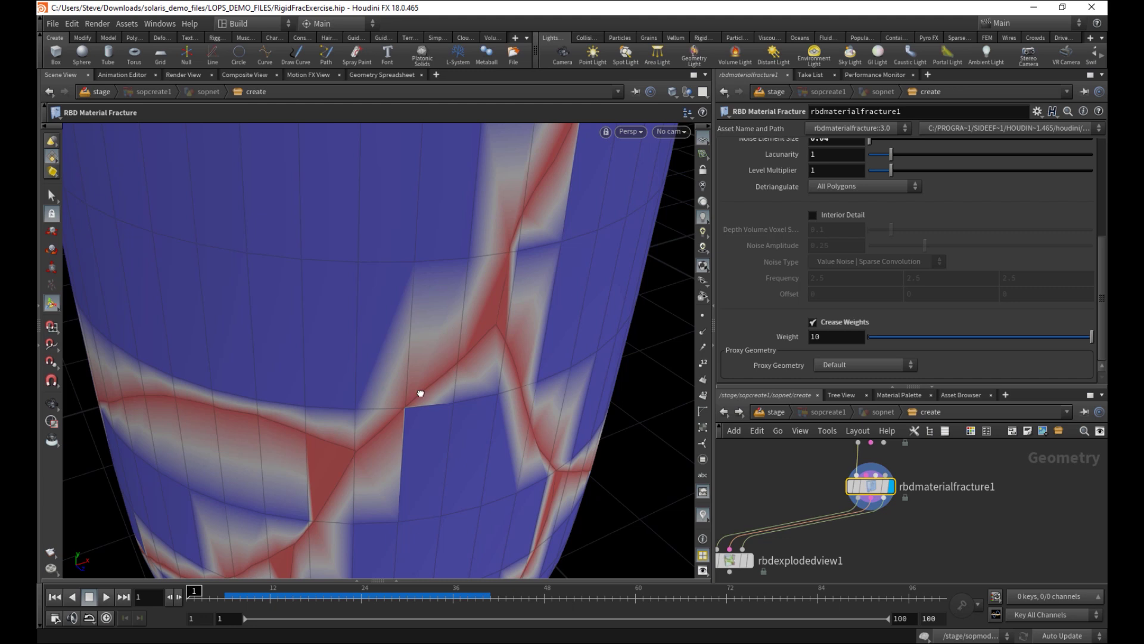
right_click_drag(434, 357, 413, 430, "alt")
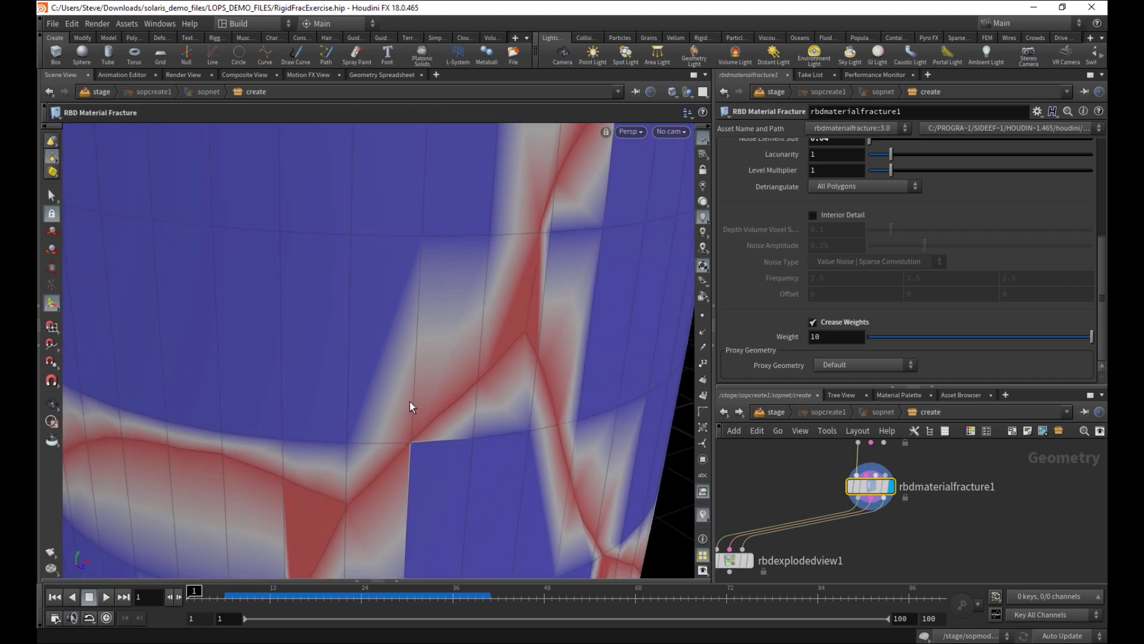
scroll(424, 260, "down", 5)
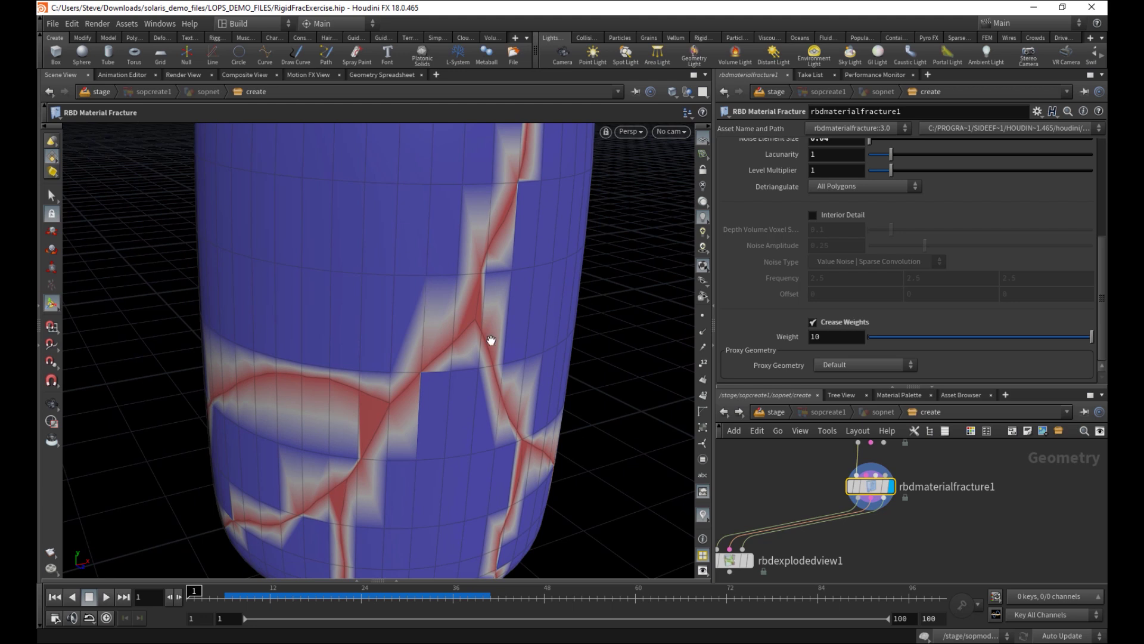
right_click_drag(491, 341, 406, 375, "alt")
middle_click_drag(406, 376, 426, 390, "alt")
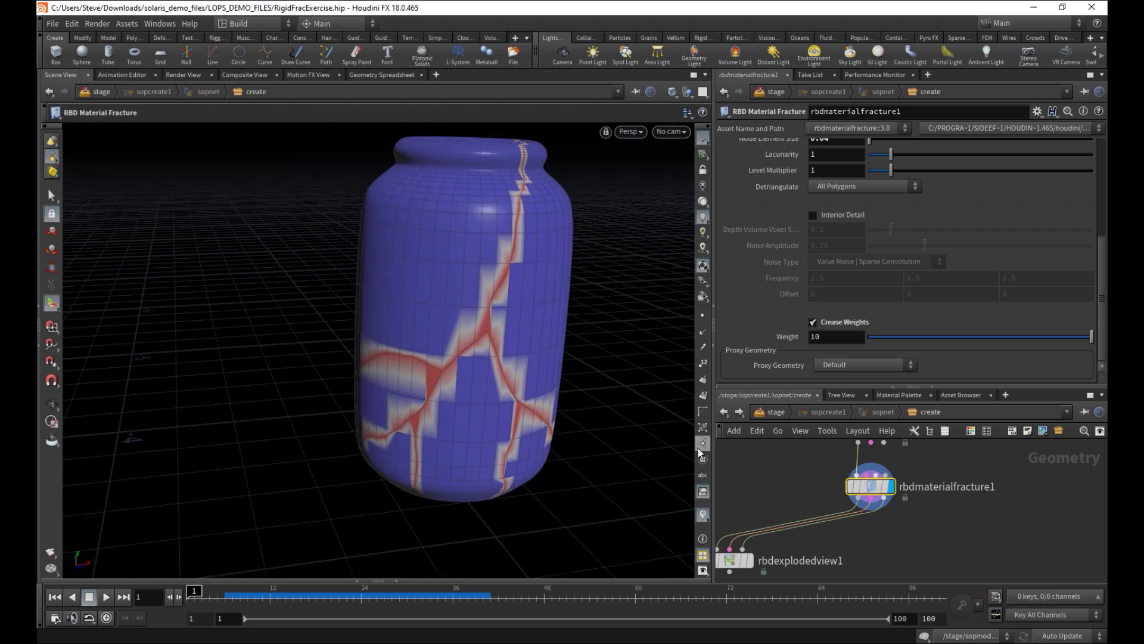
Add an RBD Bullet Solver node below the material fracture node
middle_click_drag(796, 478, 750, 459)
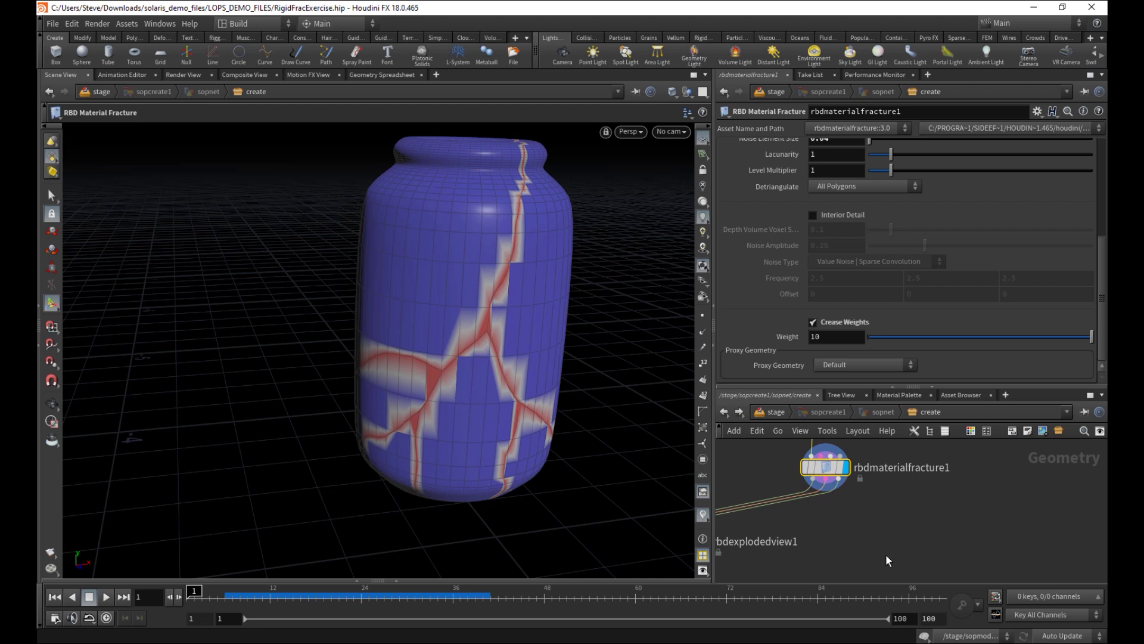
key("Tab")
type("rbd")
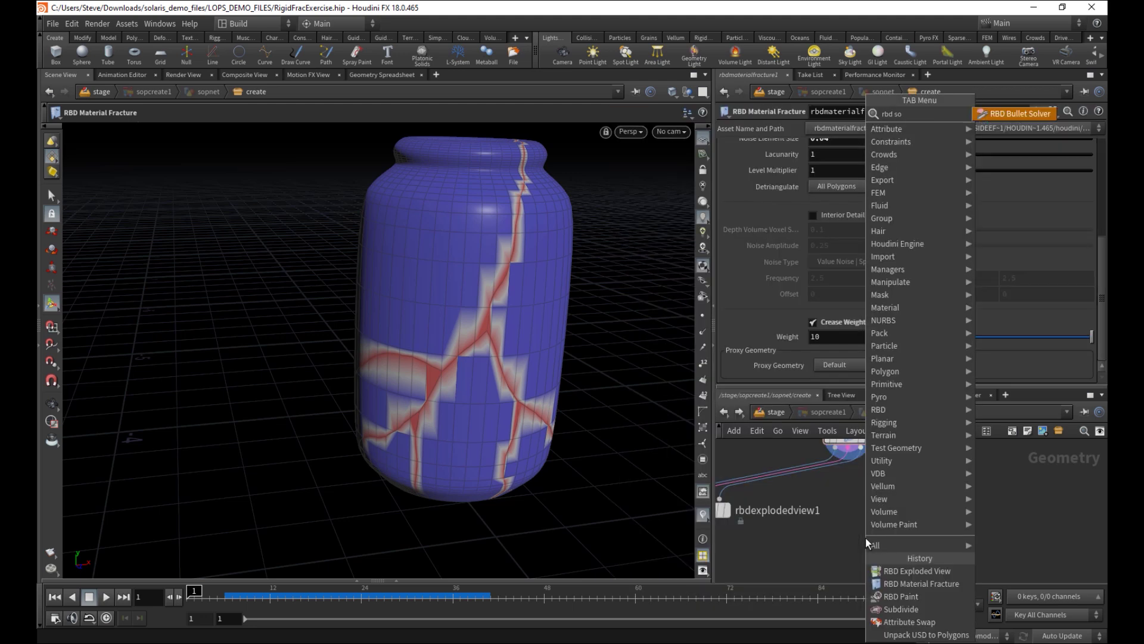
type(" so")
key("Return")
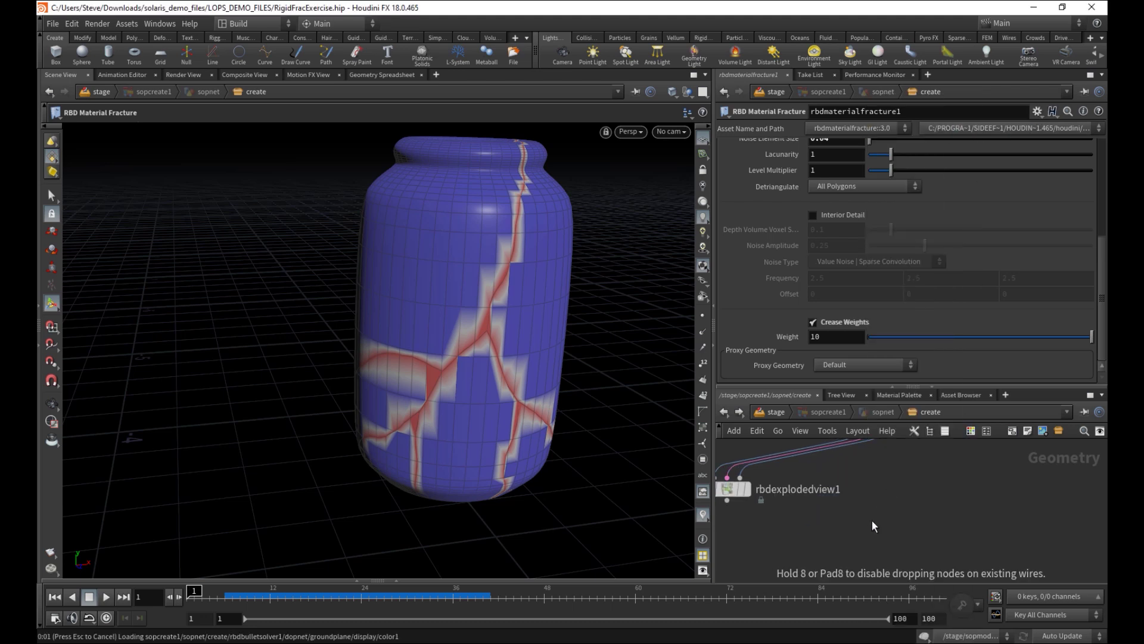
middle_click_drag(896, 493, 842, 533)
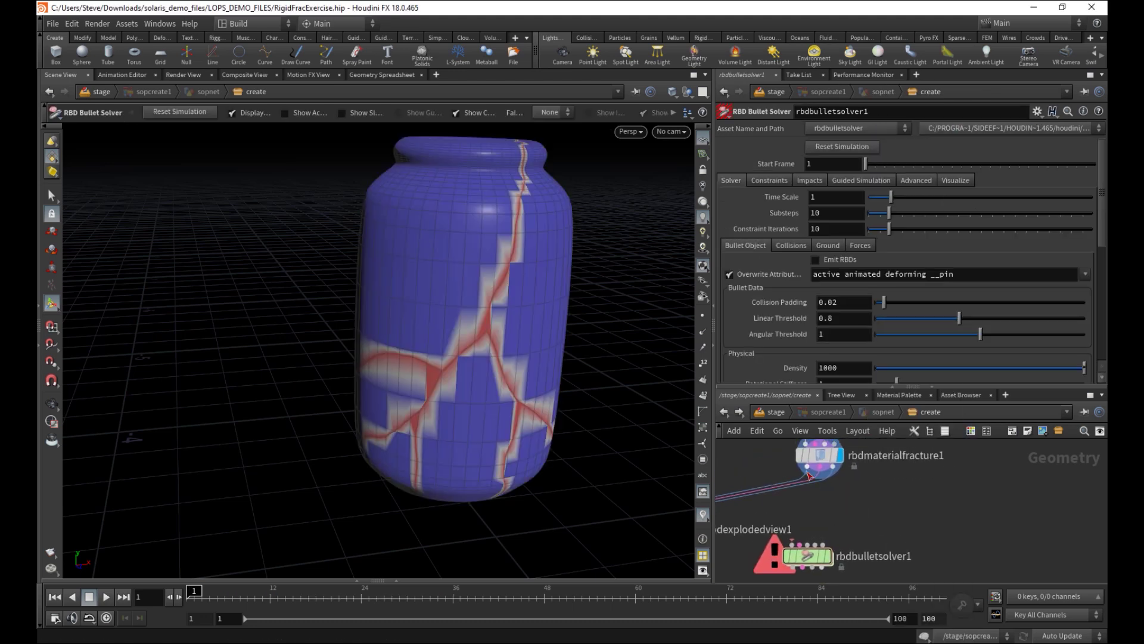
Wire the material fracture's three outputs into the first three inputs of the bullet solver
left_click(808, 473)
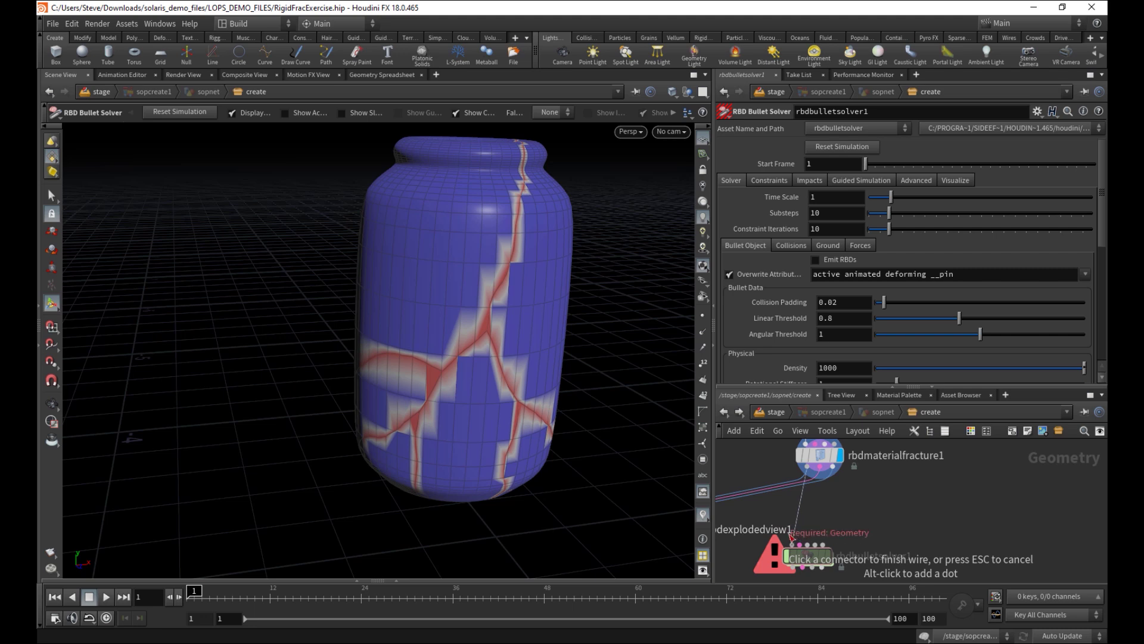
left_click(792, 542)
left_click(818, 471)
left_click(800, 544)
left_click(832, 470)
left_click(808, 543)
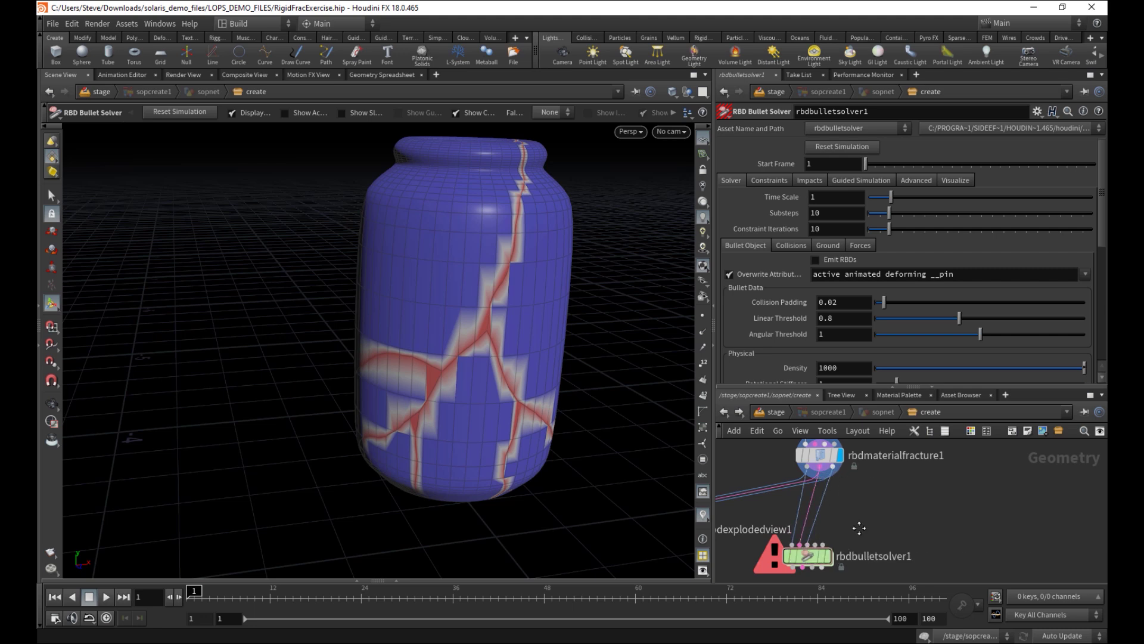
Display the bullet solver's result and turn off the crease weight visualization in the viewport
middle_click_drag(859, 528, 854, 514)
left_click(822, 543)
left_click_drag(810, 545, 821, 545)
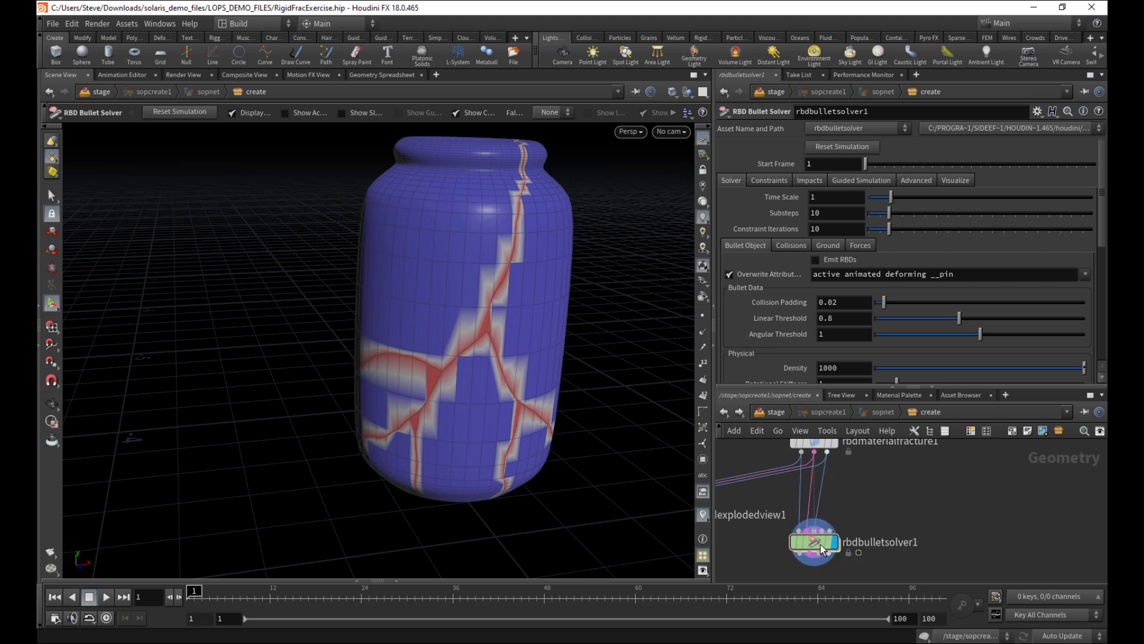
left_click(703, 514)
scroll(557, 358, "down", 5)
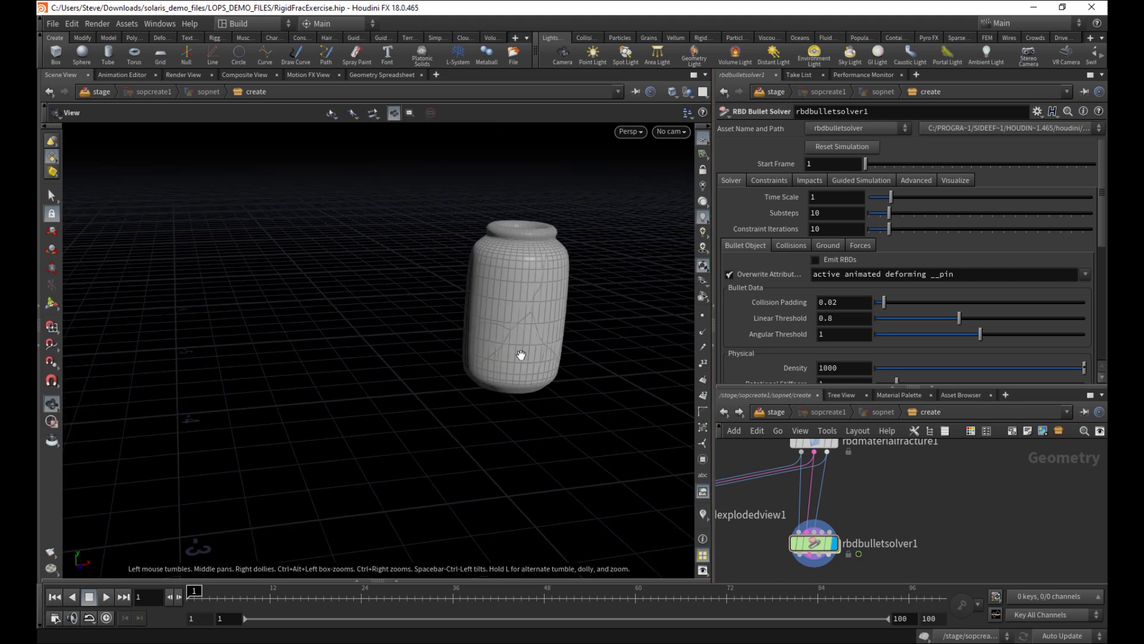
middle_click_drag(882, 487, 860, 495)
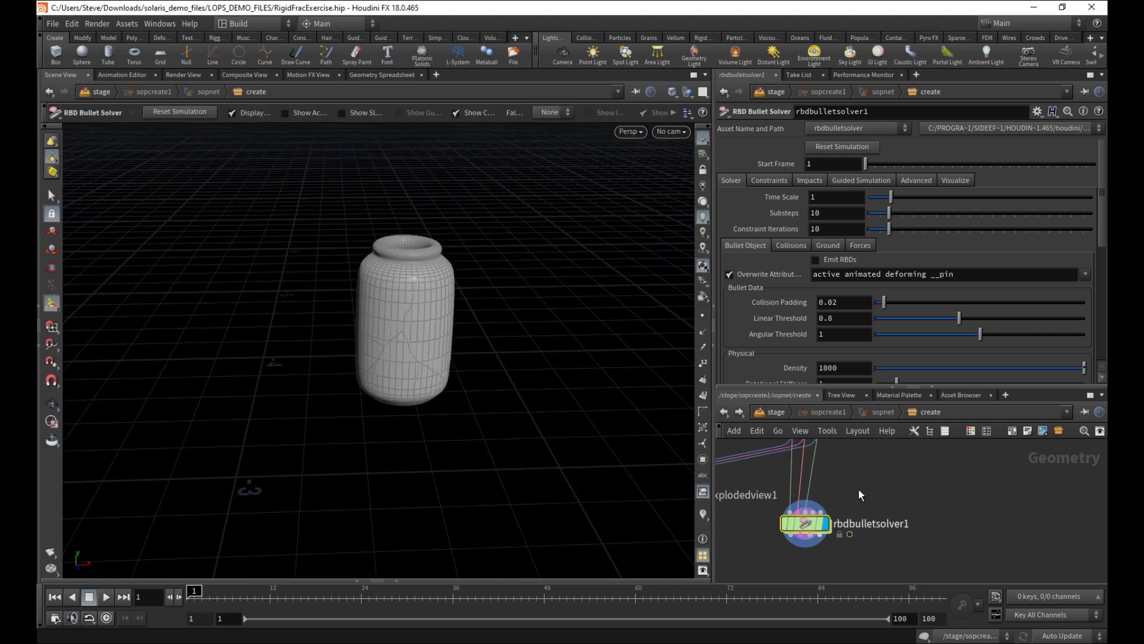
Add a Ground Plane to the bullet solver and raise its Substeps to 20
left_click(792, 245)
left_click(828, 245)
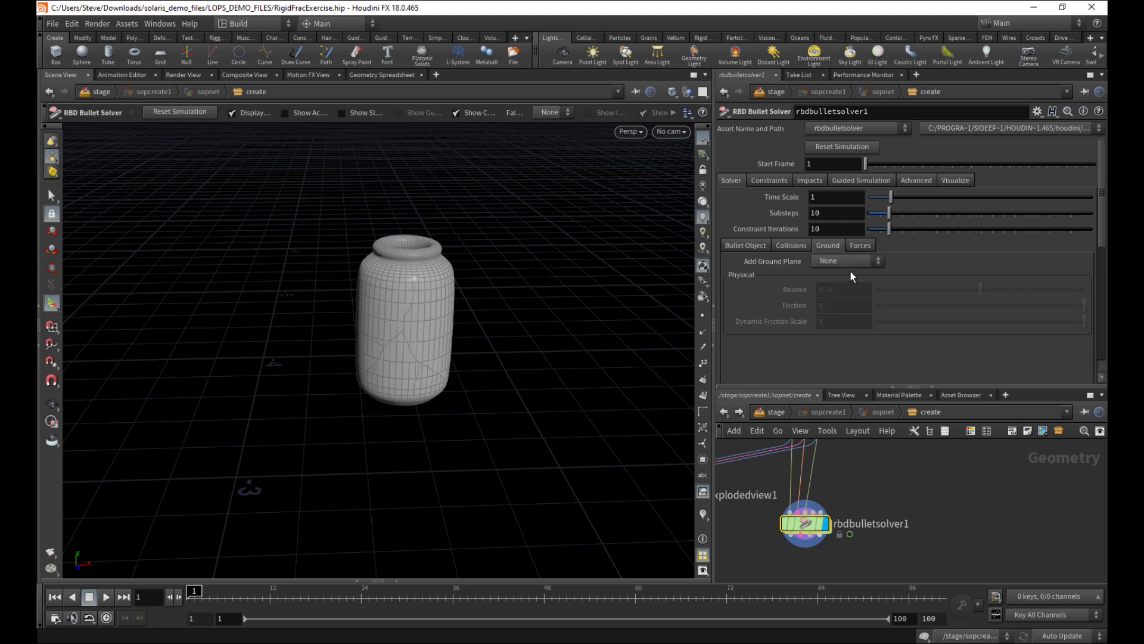
left_click(814, 216)
key("BackSpace")
type("2")
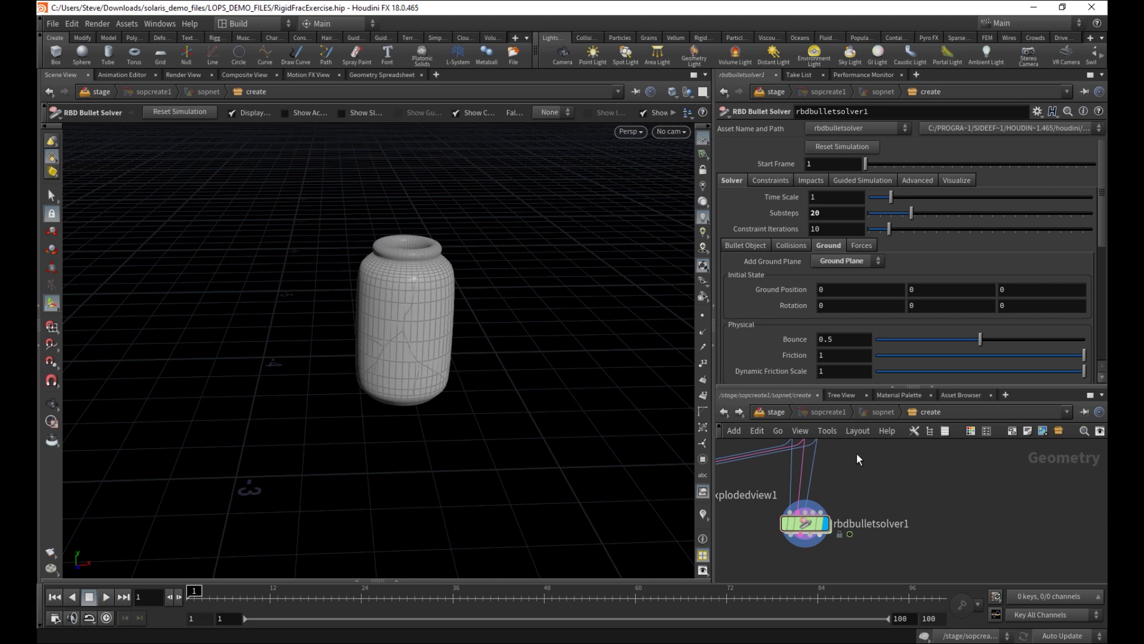
Play the jar's drop onto the ground plane from a wider view, then return to frame 1
right_click_drag(288, 504, 324, 362, "alt")
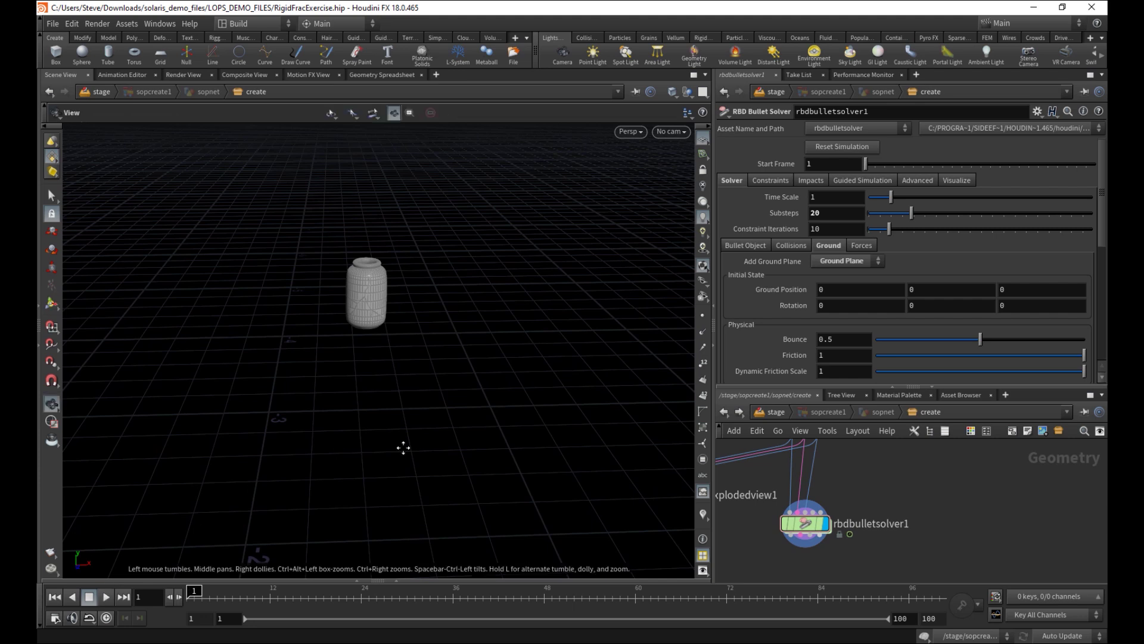
right_click_drag(404, 447, 172, 558, "alt")
left_click(105, 597)
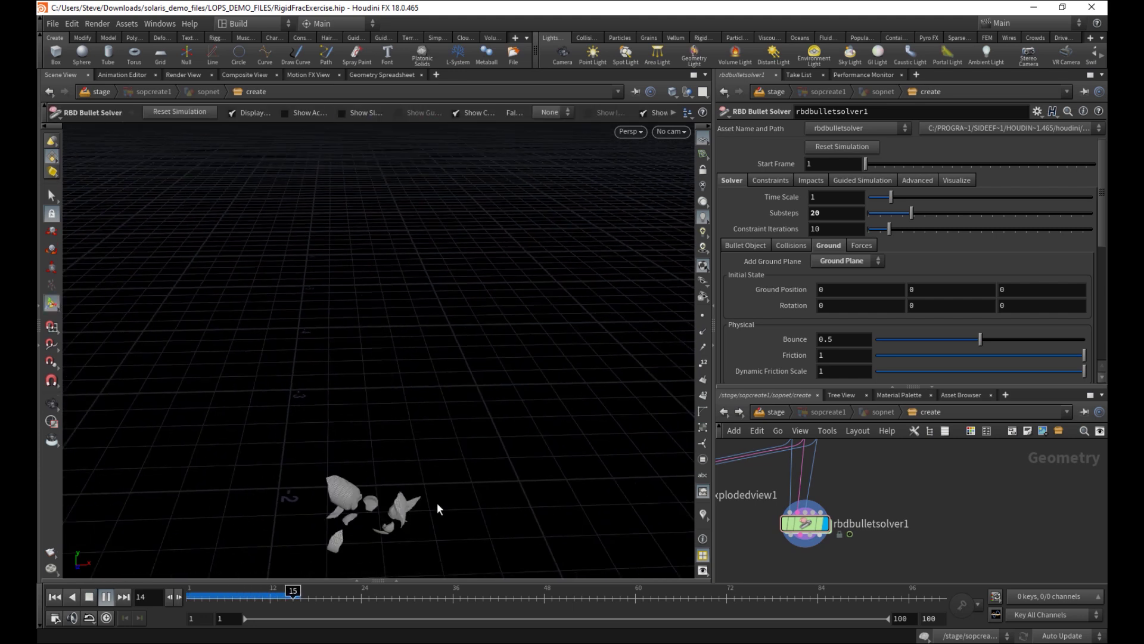
middle_click_drag(455, 437, 458, 429, "alt")
left_click_drag(372, 593, 185, 584)
Turn on Show Geometry Representation for the bullet solver and frame the jar closely
left_click(955, 181)
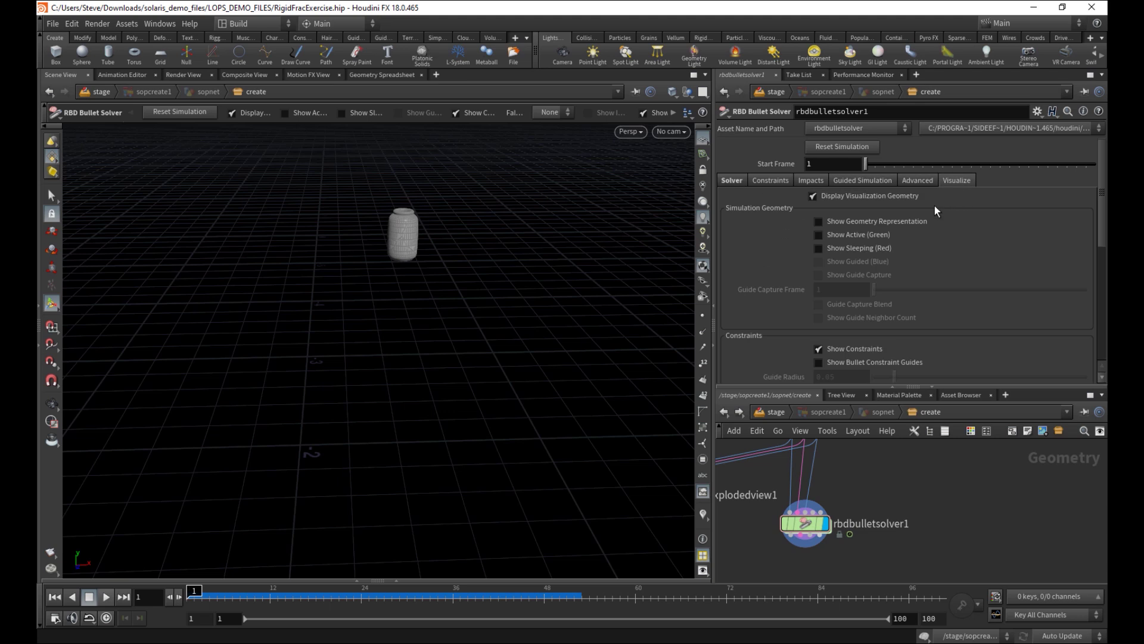
middle_click_drag(351, 246, 345, 365, "alt")
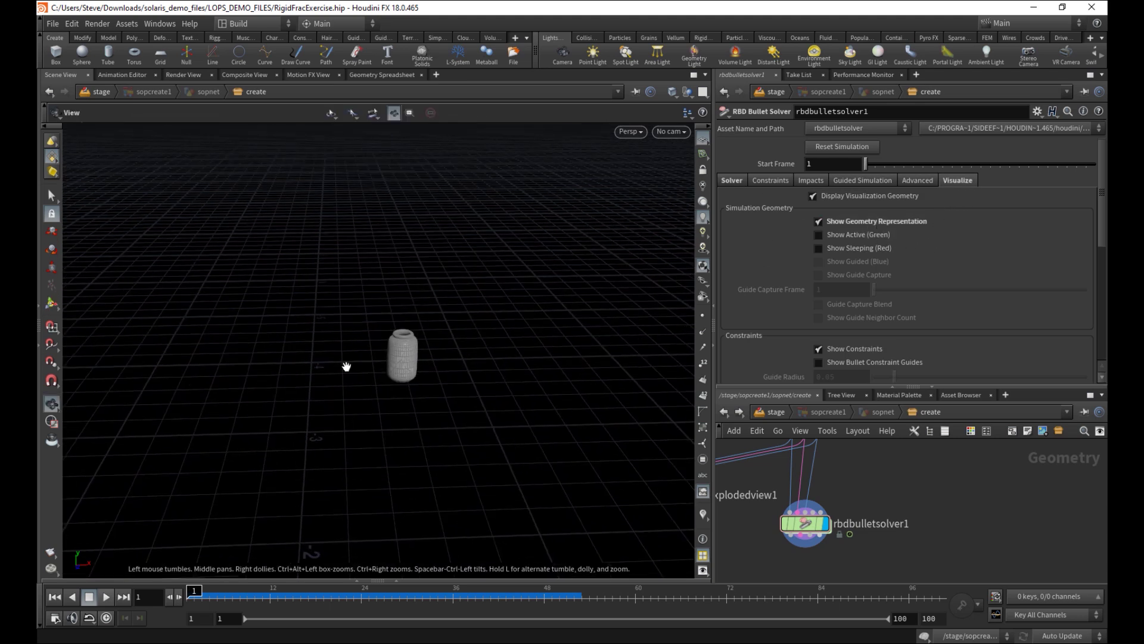
right_click_drag(345, 365, 518, 314, "alt")
left_click_drag(518, 314, 418, 387, "alt")
right_click_drag(418, 387, 535, 363, "alt")
left_click_drag(492, 368, 480, 373)
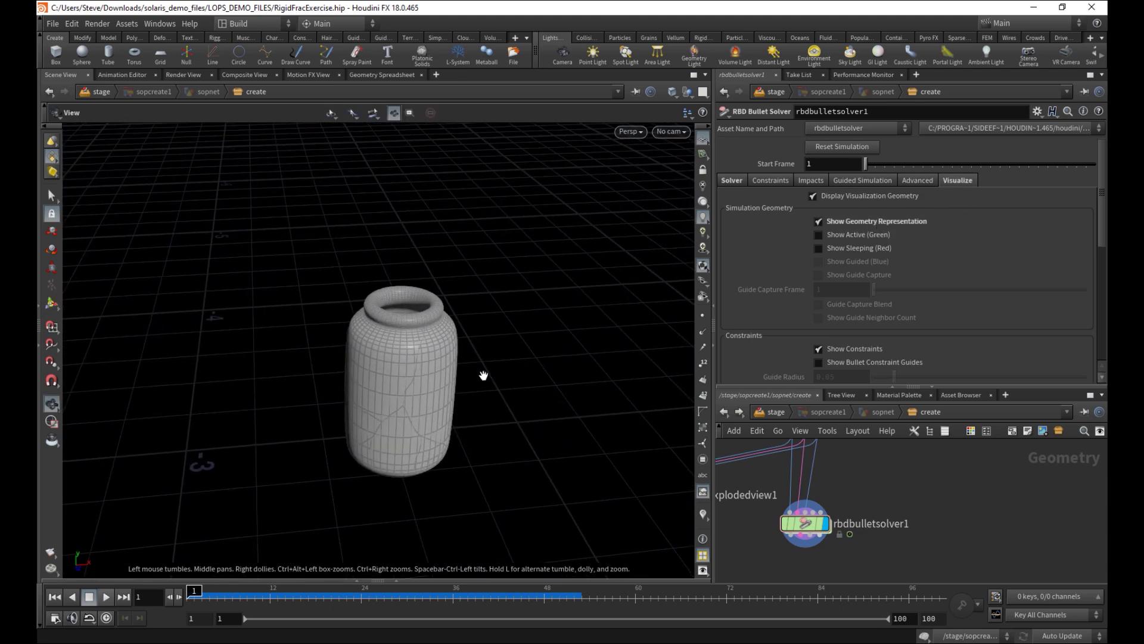
Inspect the jar's blue collision geometry inside the bullet solver's forces network, then return to the create network
double_click(806, 525)
left_click(806, 535)
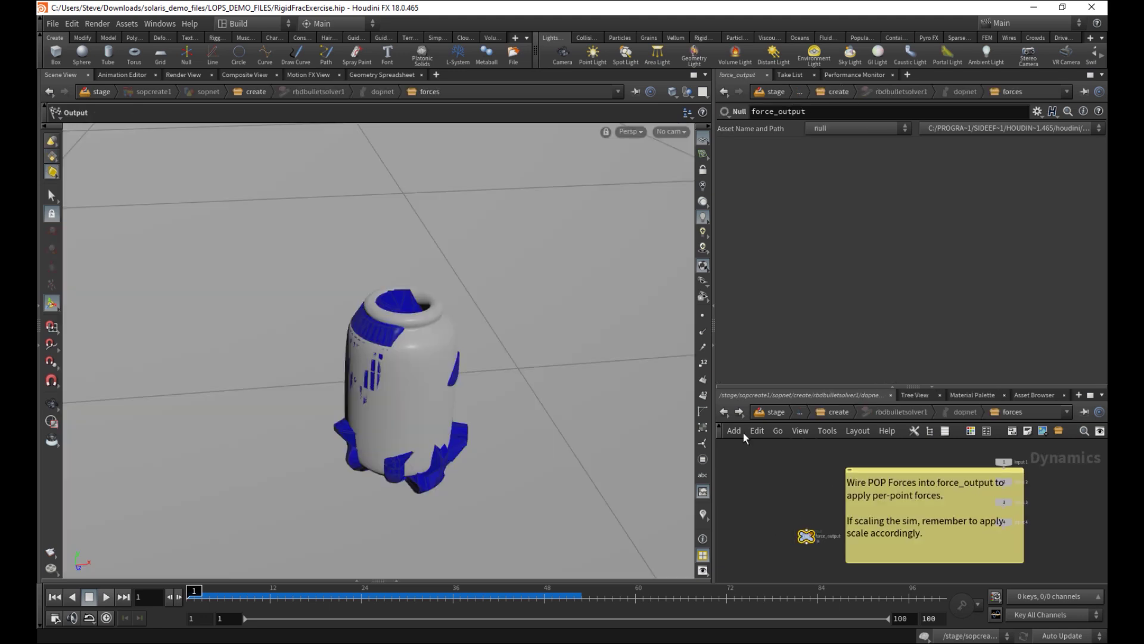
left_click_drag(411, 445, 453, 358, "alt")
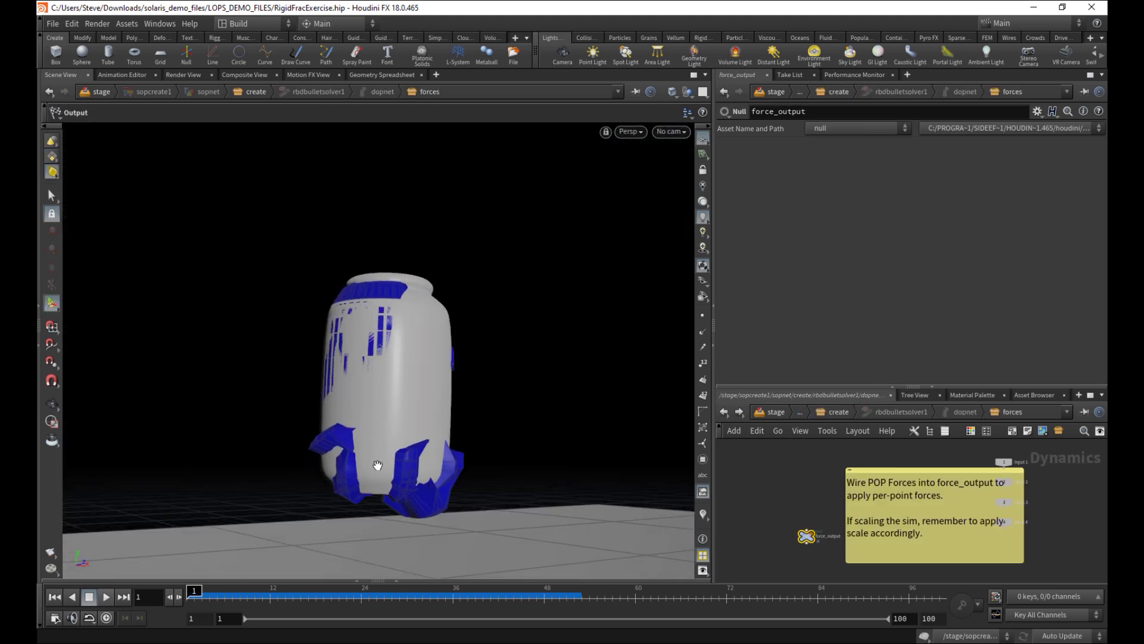
left_click_drag(377, 465, 685, 387, "alt")
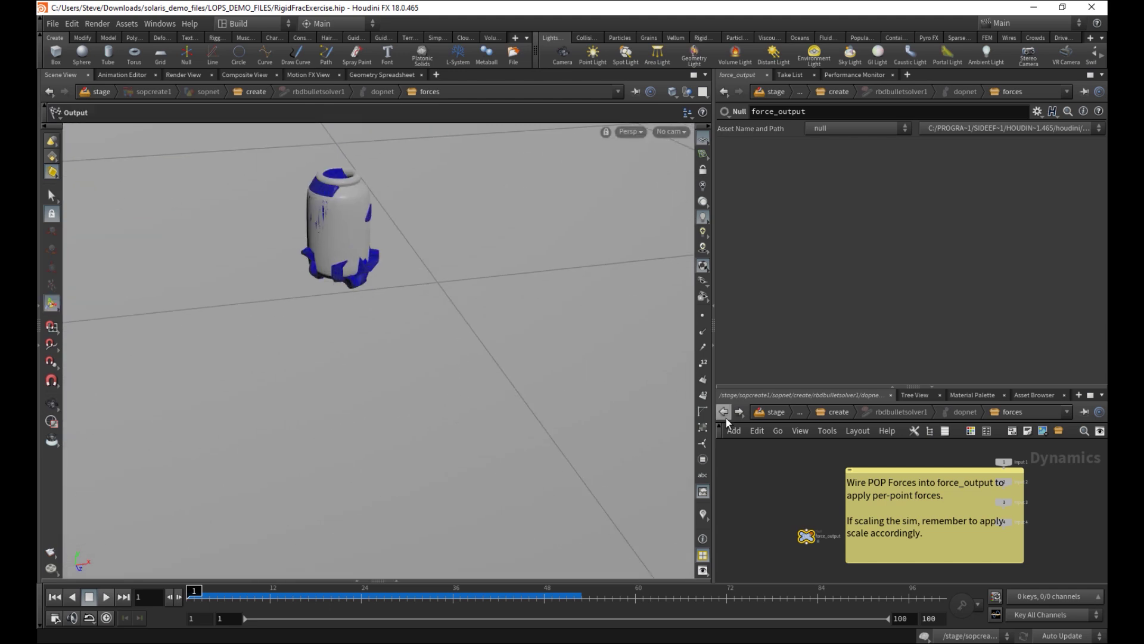
left_click(842, 411)
Set the bullet object's Collision Padding to 0.002
left_click(733, 180)
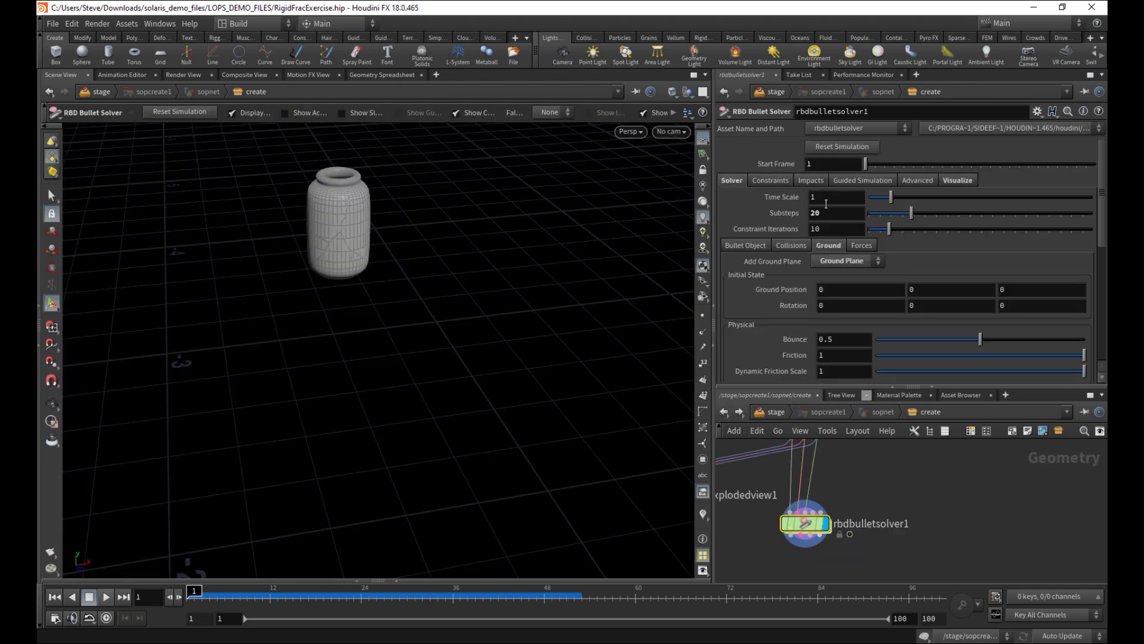
left_click(745, 245)
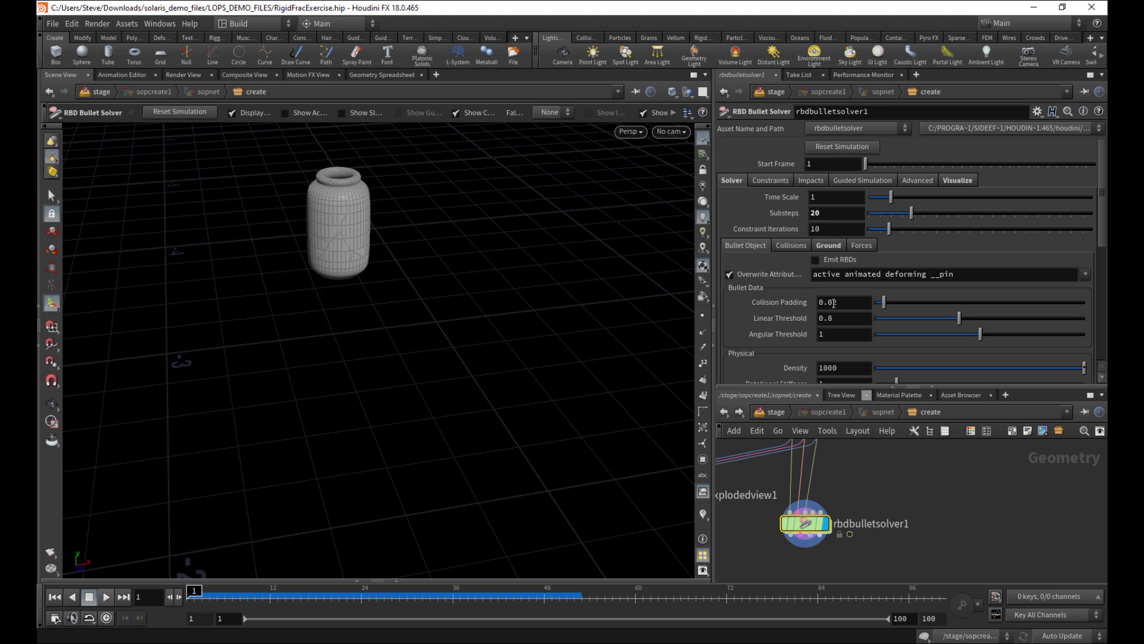
type("0")
key("Return")
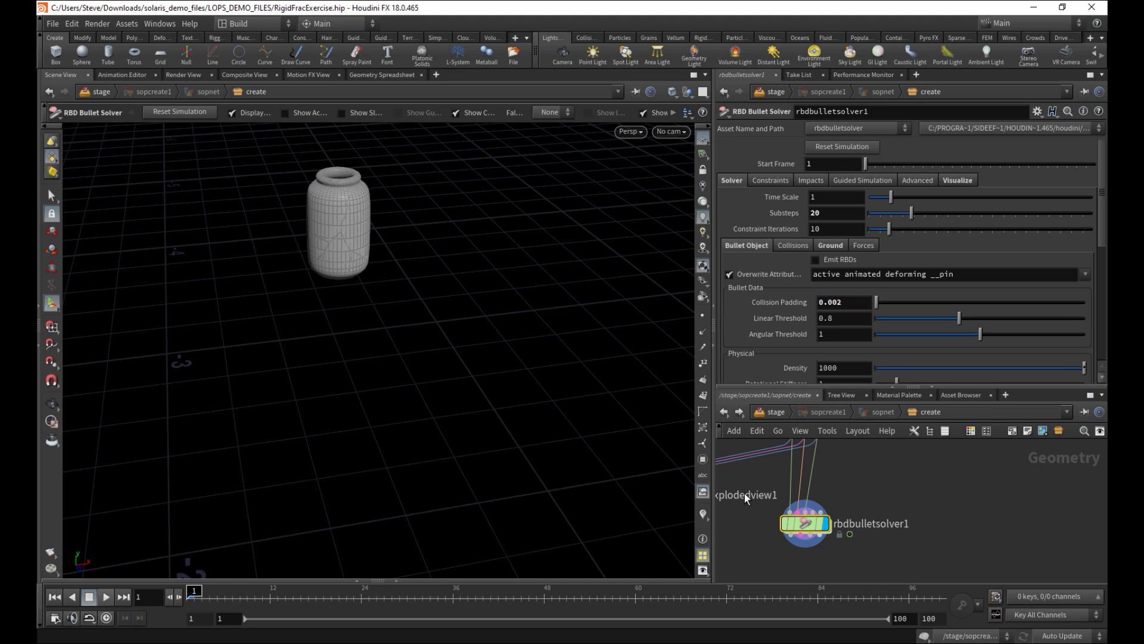
Check how closely the collision geometry fits the jar inside the solver, then go back to the create network
double_click(803, 524)
middle_click_drag(290, 165, 388, 376, "alt")
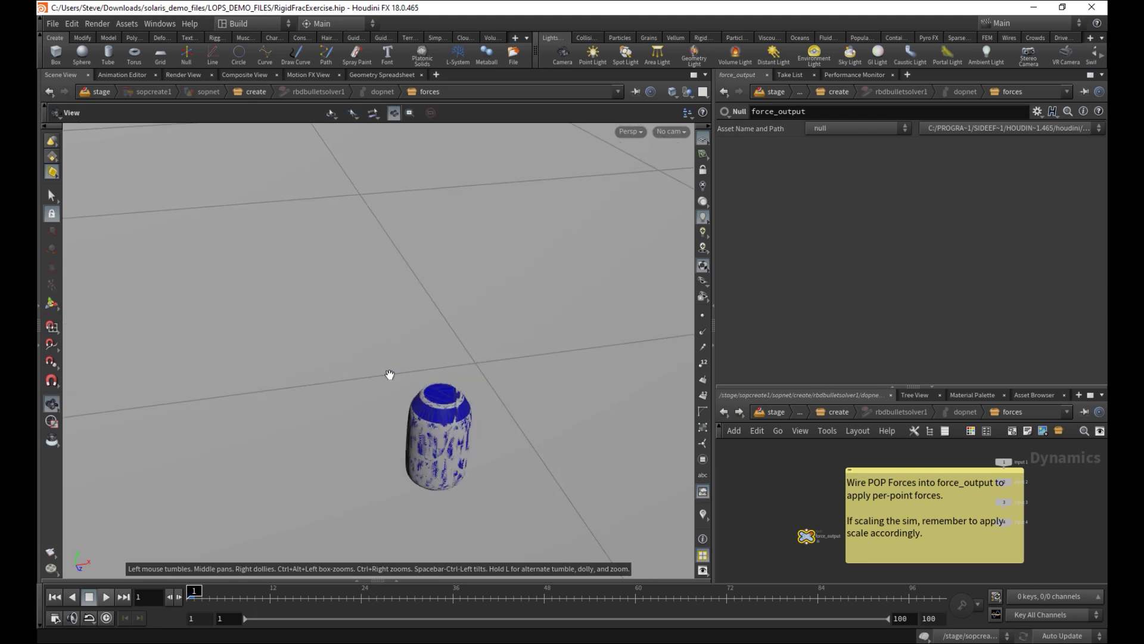
right_click_drag(388, 375, 471, 432, "alt")
right_click_drag(581, 482, 523, 485, "alt")
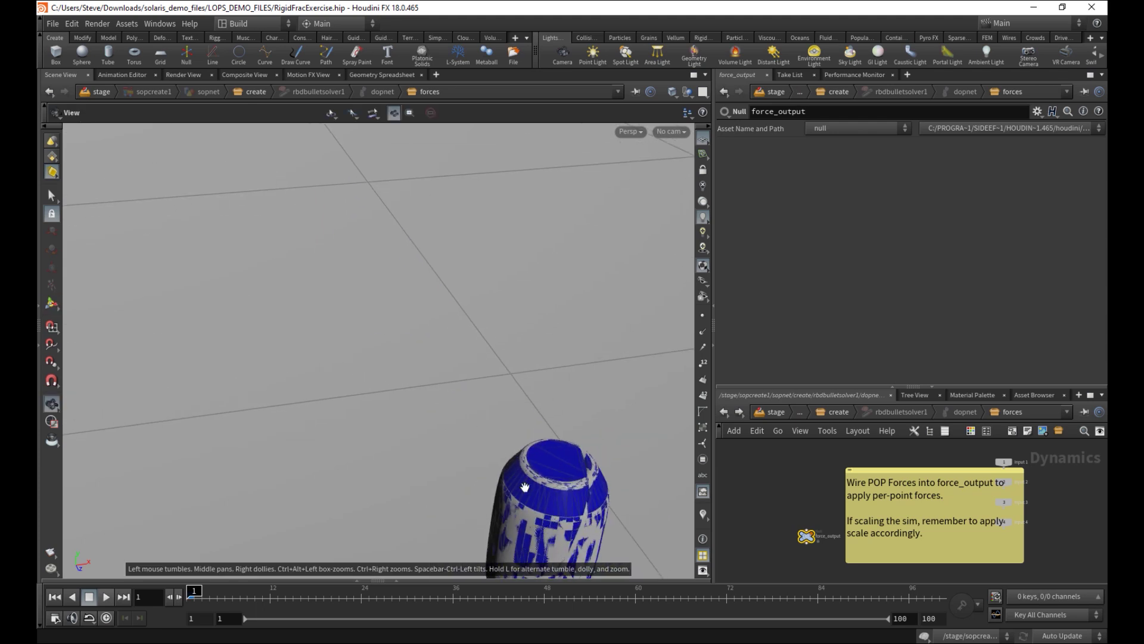
left_click(724, 411)
Replay the simulation with the tighter collision padding from a distant view and rewind to frame 1
scroll(913, 470, "down", 4)
middle_click_drag(529, 411, 453, 250, "alt")
right_click_drag(453, 251, 286, 445, "alt")
middle_click_drag(286, 445, 258, 488, "alt")
left_click(104, 597)
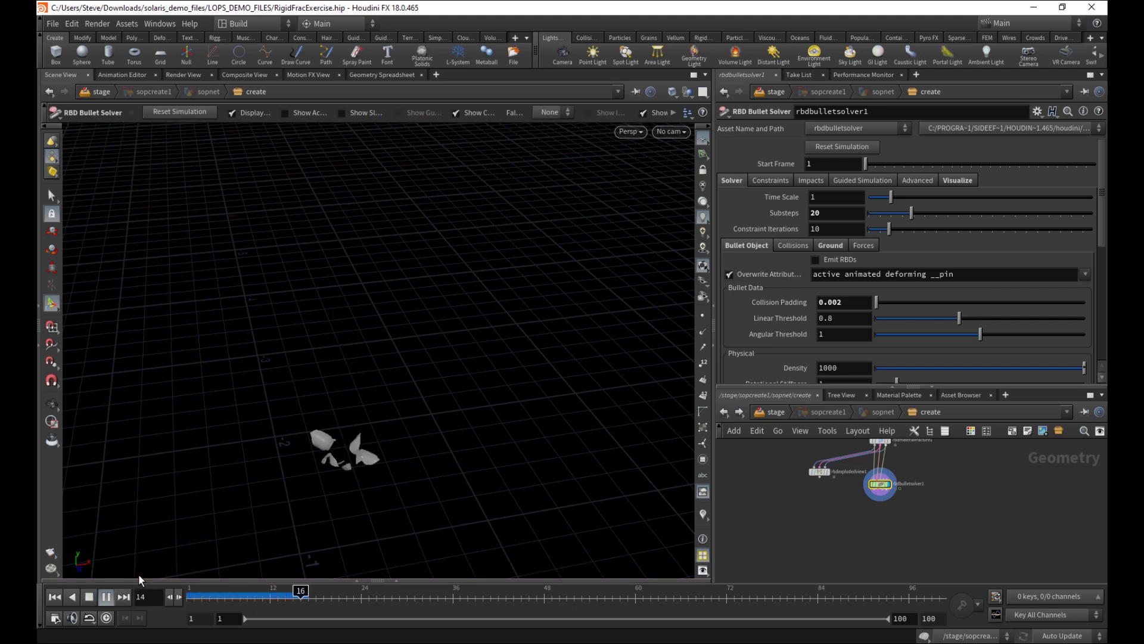
left_click_drag(237, 596, 188, 596)
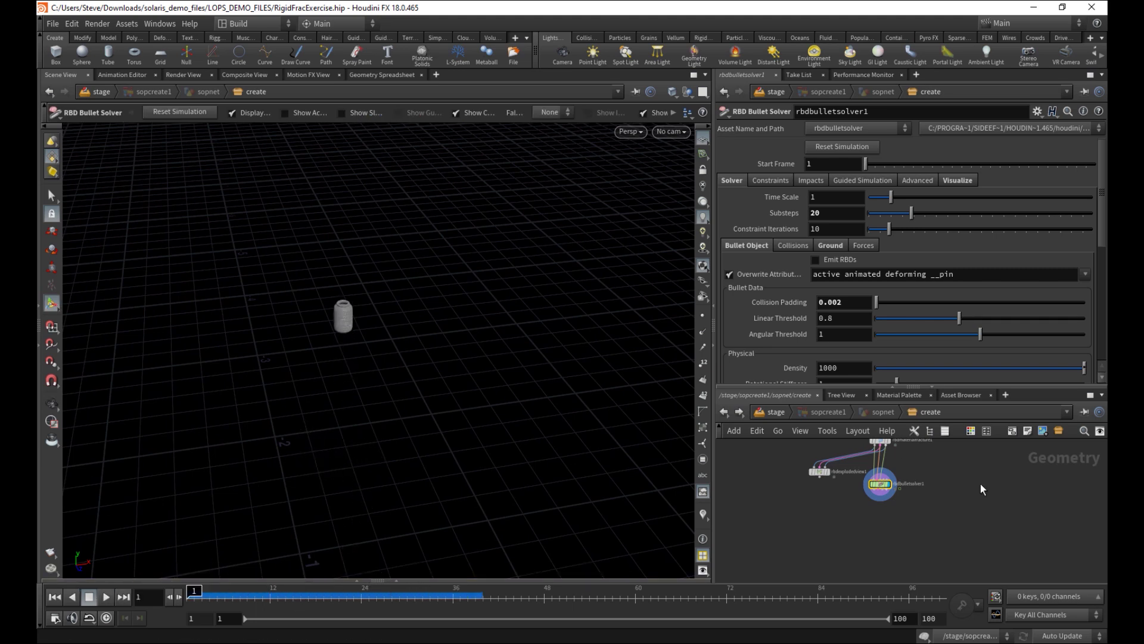
Add an Object Merge node beside the fracture node chain
key("h")
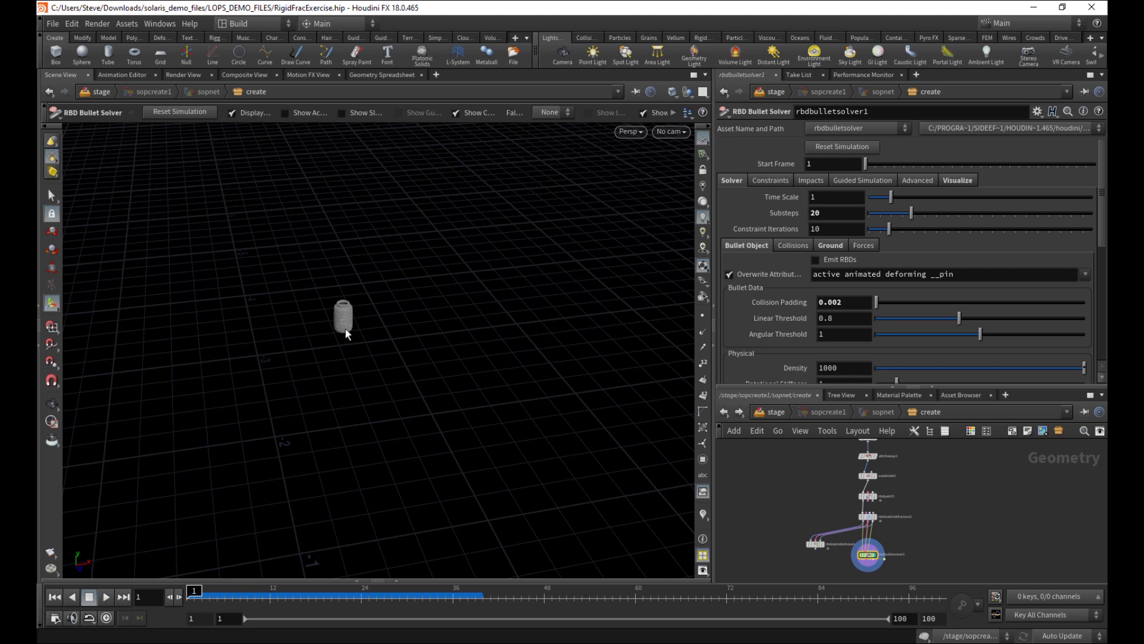
middle_click_drag(923, 505, 875, 524)
scroll(921, 504, "up", 2)
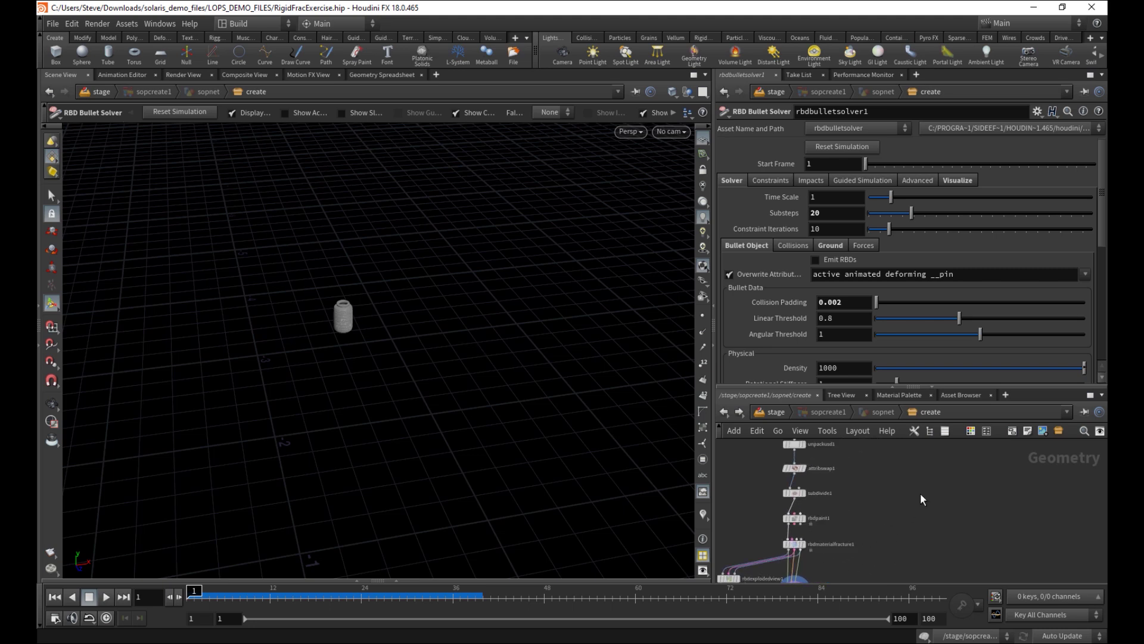
key("Tab")
type("obj")
key("Return")
left_click(920, 492)
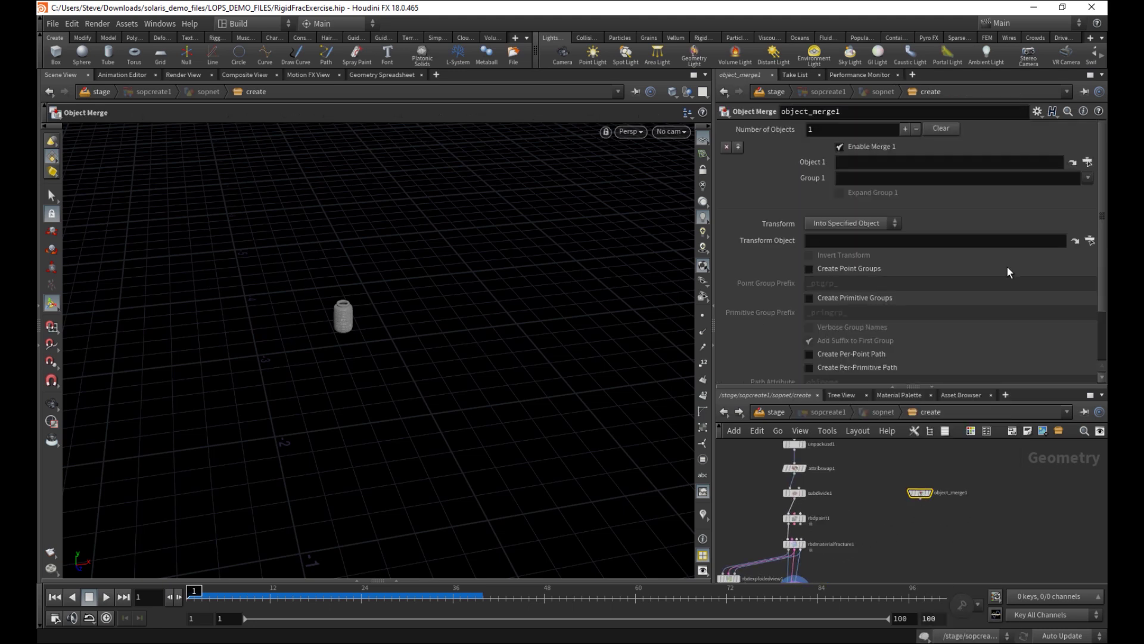
Set the Object Merge's Object 1 to /stage/sopmodify1/modify/modify/SIM_PTS
left_click(1086, 162)
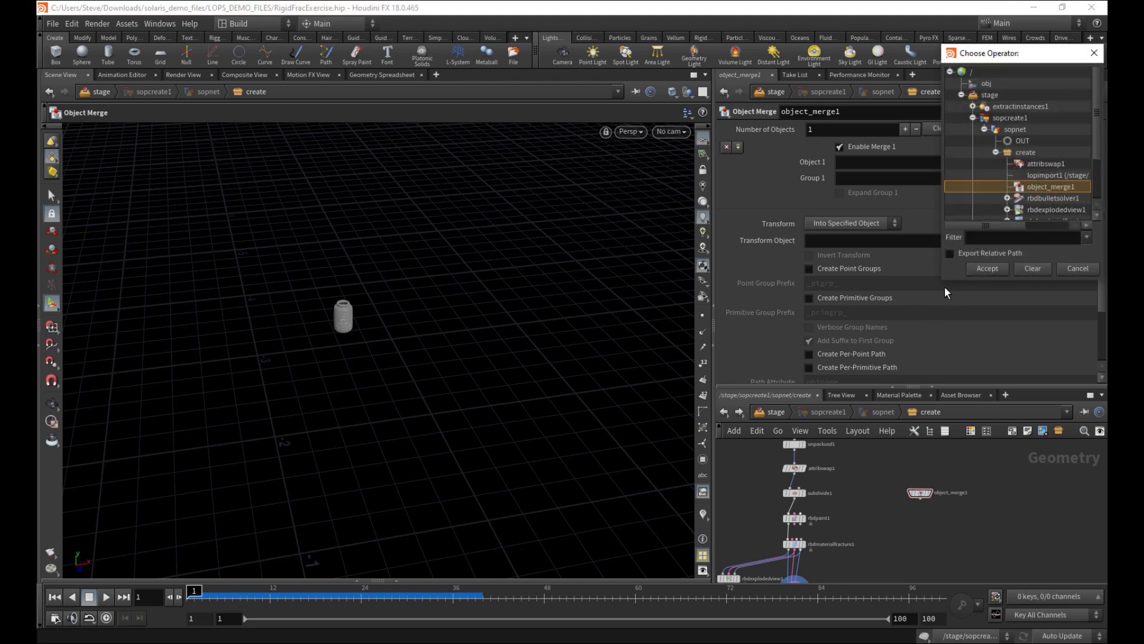
left_click_drag(942, 278, 883, 386)
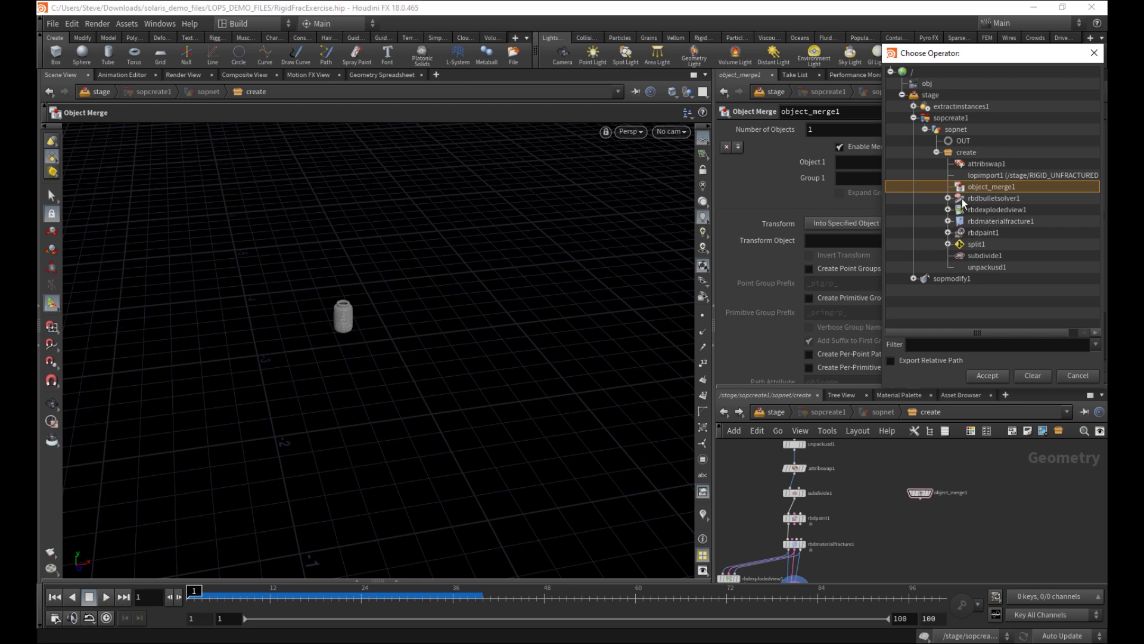
left_click(914, 118)
left_click(913, 129)
left_click(925, 141)
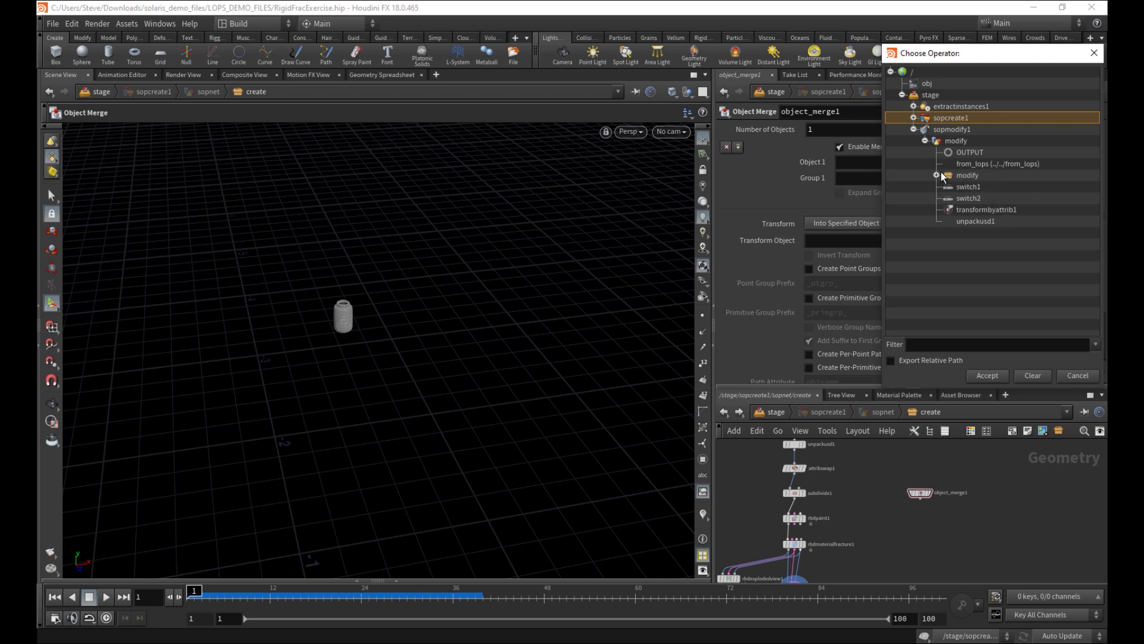
left_click(937, 174)
left_click(981, 189)
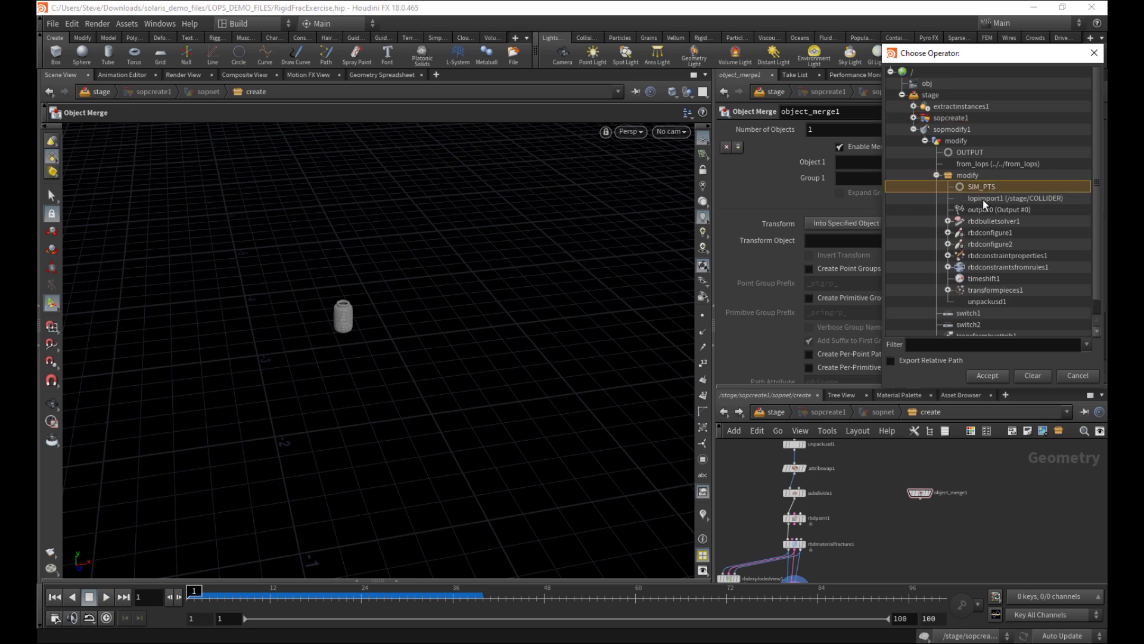
left_click(985, 376)
scroll(893, 560, "up", 3)
left_click_drag(938, 458, 920, 477)
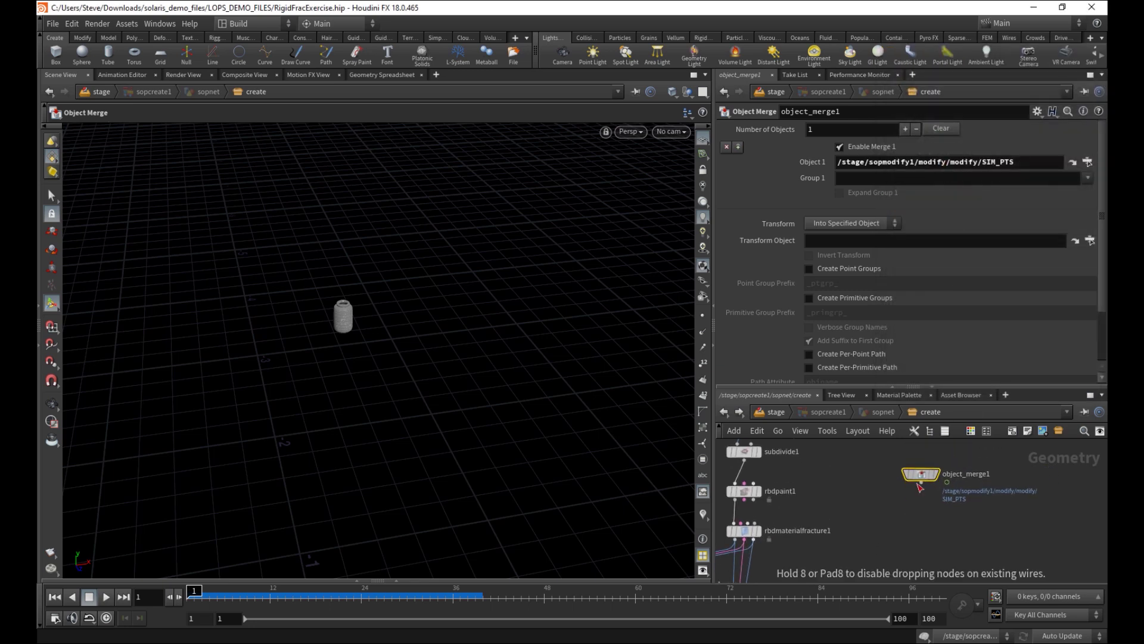
Add an RBD Pack node beside the wires between the material fracture and bullet solver nodes
middle_click_drag(808, 564, 889, 492)
scroll(888, 492, "up", 3)
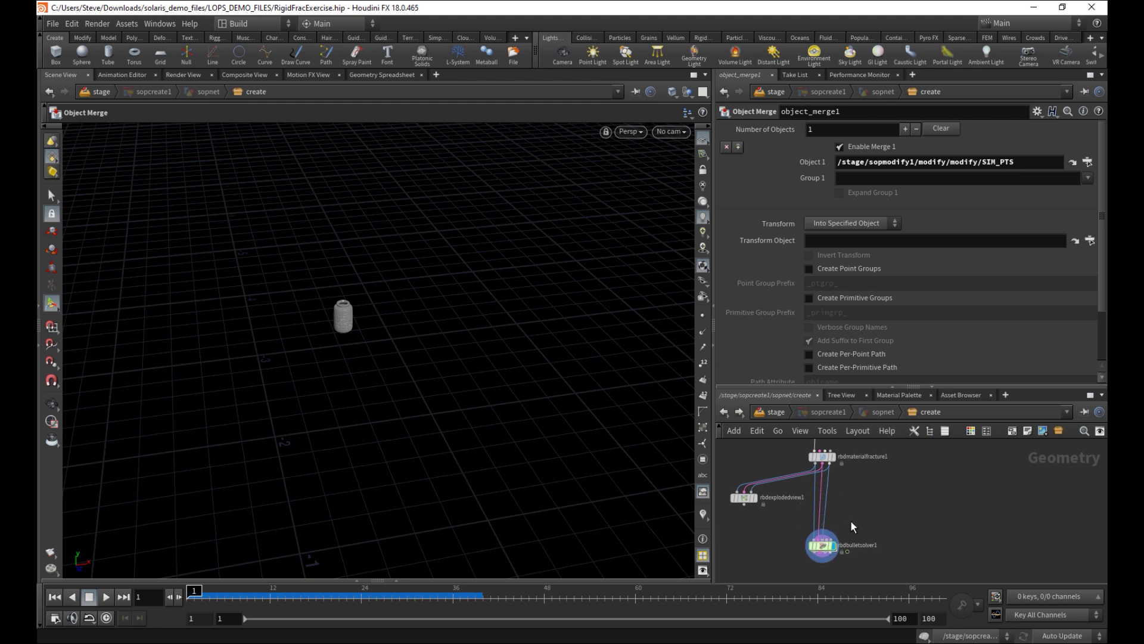
key("Tab")
type("rbd pa")
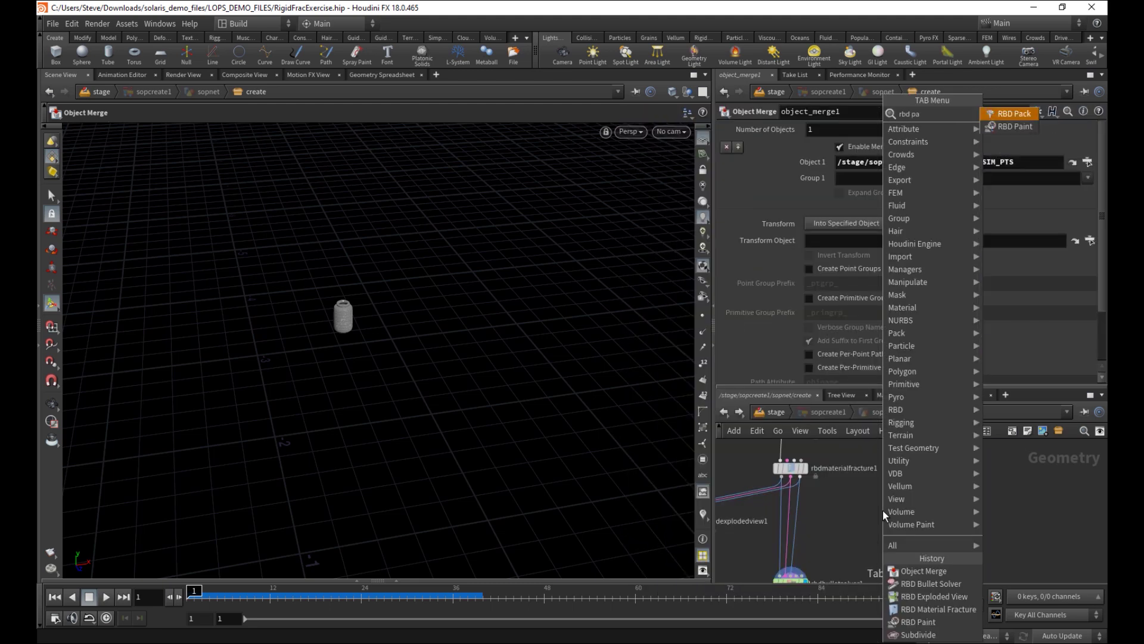
key("Return")
left_click(876, 459)
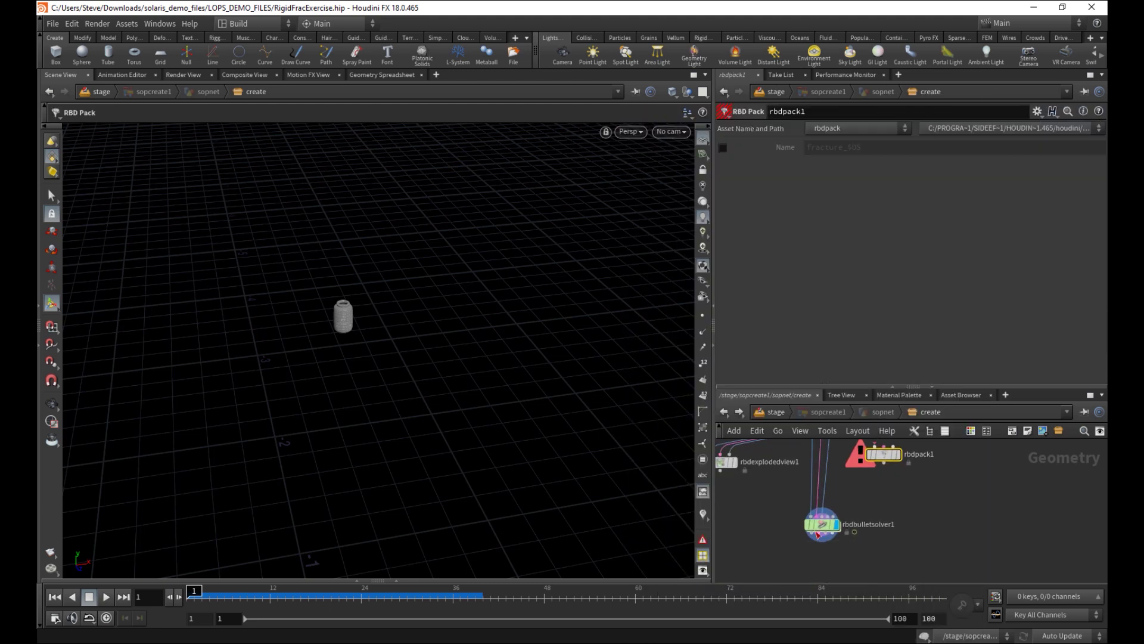
Connect the material fracture's three outputs to RBD Pack instead of the bullet solver, and display the packed jar
middle_click_drag(850, 547, 830, 583)
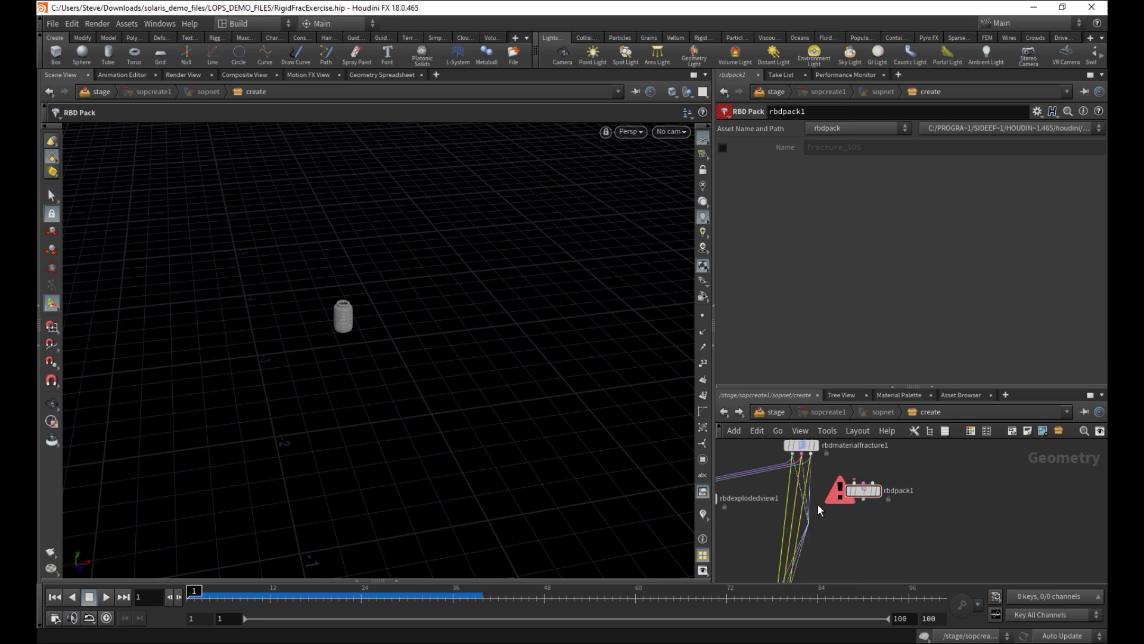
mouse_move(864, 491)
left_mouse_down()
mouse_move(829, 498)
mouse_move(819, 520)
left_mouse_up()
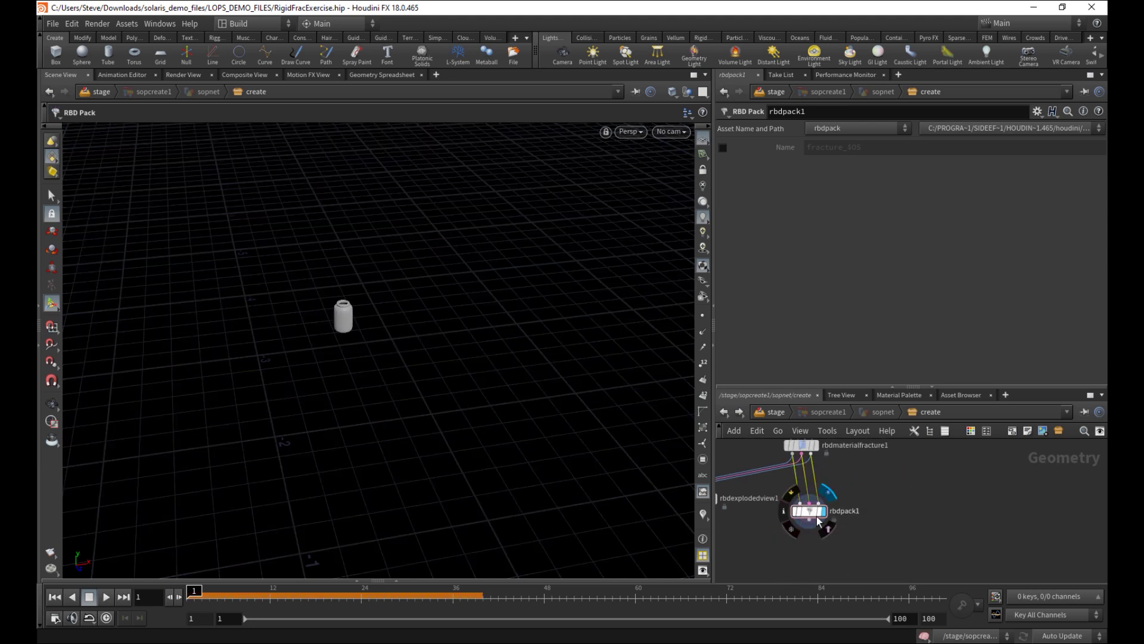
key("space+g")
left_click_drag(460, 378, 421, 465, "alt")
Add a Transform Pieces node below RBD Pack and wire the packed jar into its first input
middle_click_drag(851, 549, 840, 493)
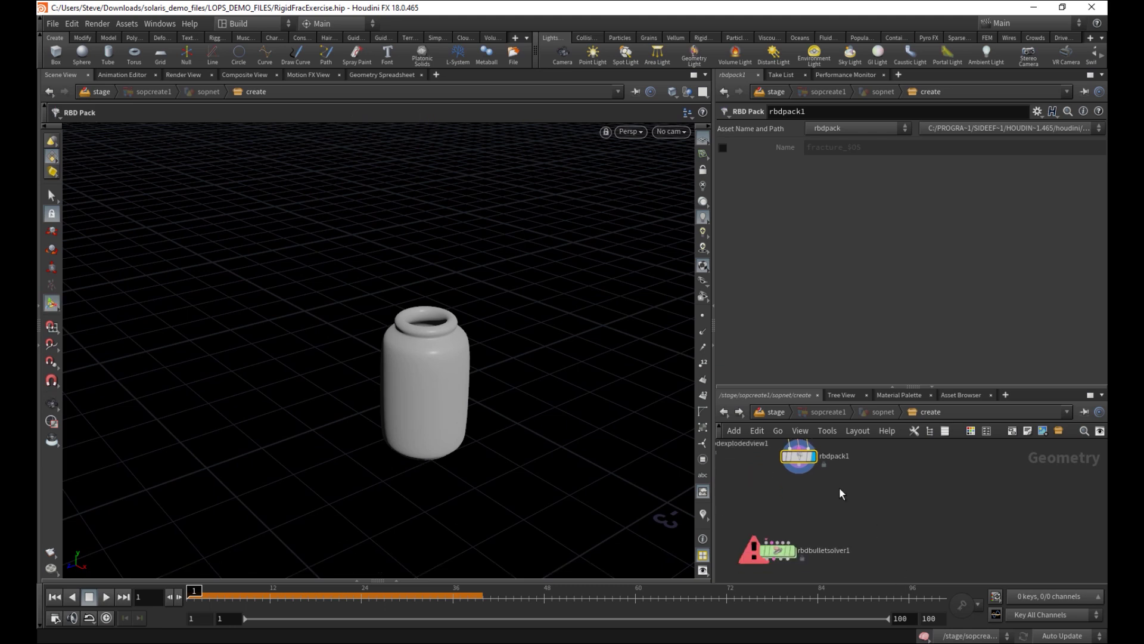
scroll(822, 513, "down", 2)
key("Tab")
type("trans")
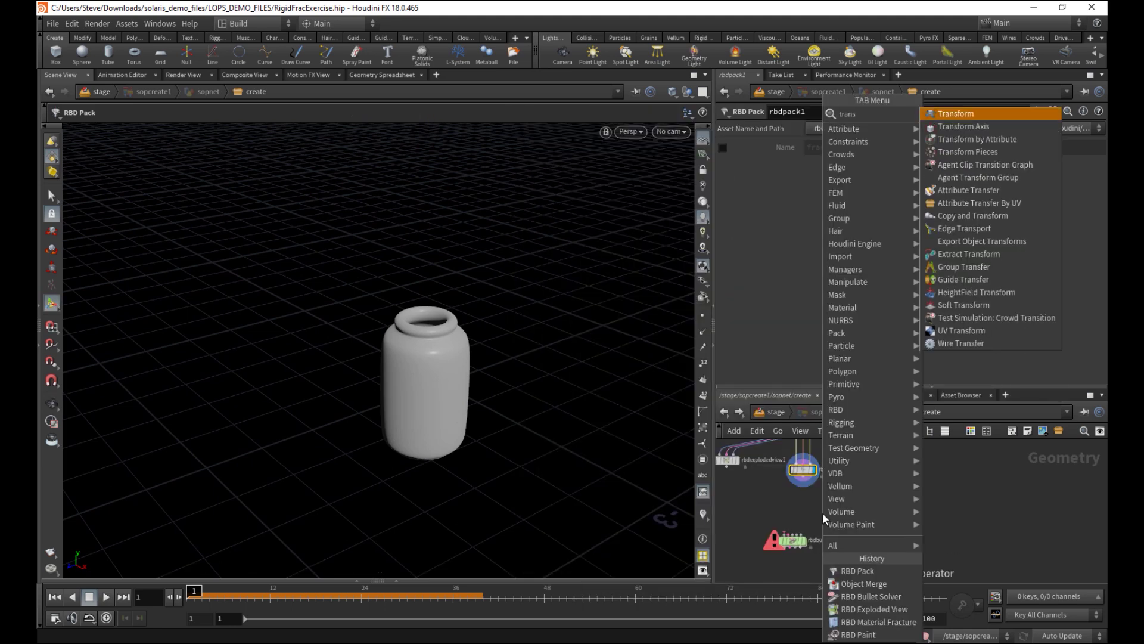
key("Down")
left_click(999, 152)
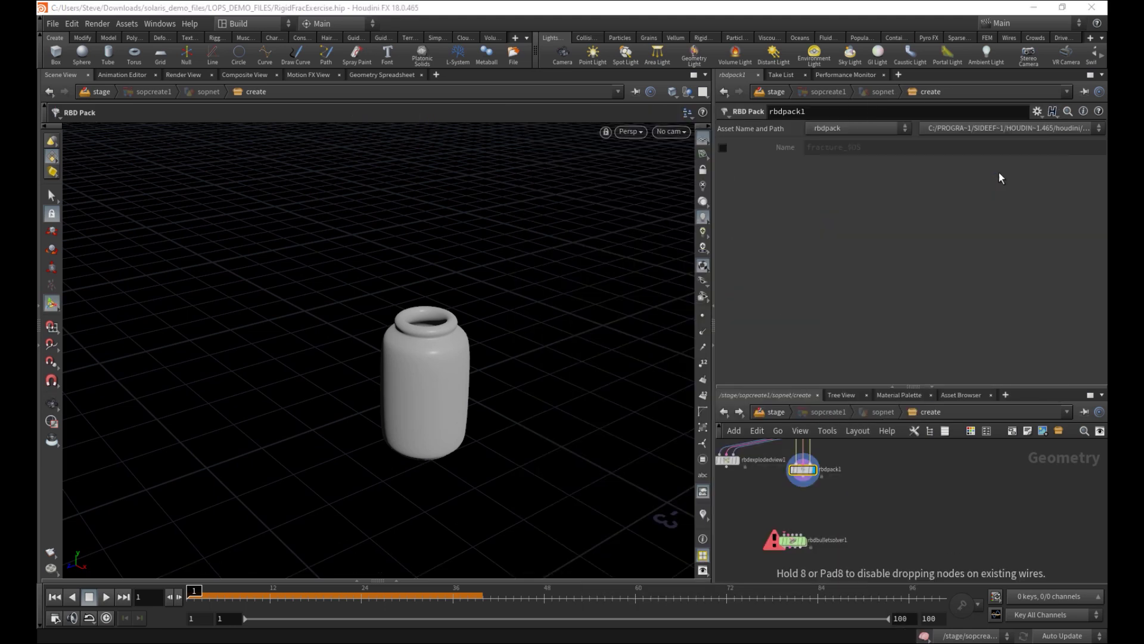
left_click(828, 504)
scroll(774, 494, "up", 3)
left_click(830, 471)
left_click(858, 498)
Wire the SIM_PTS Object Merge into Transform Pieces' second input and display the Transform Pieces result
left_click(868, 499)
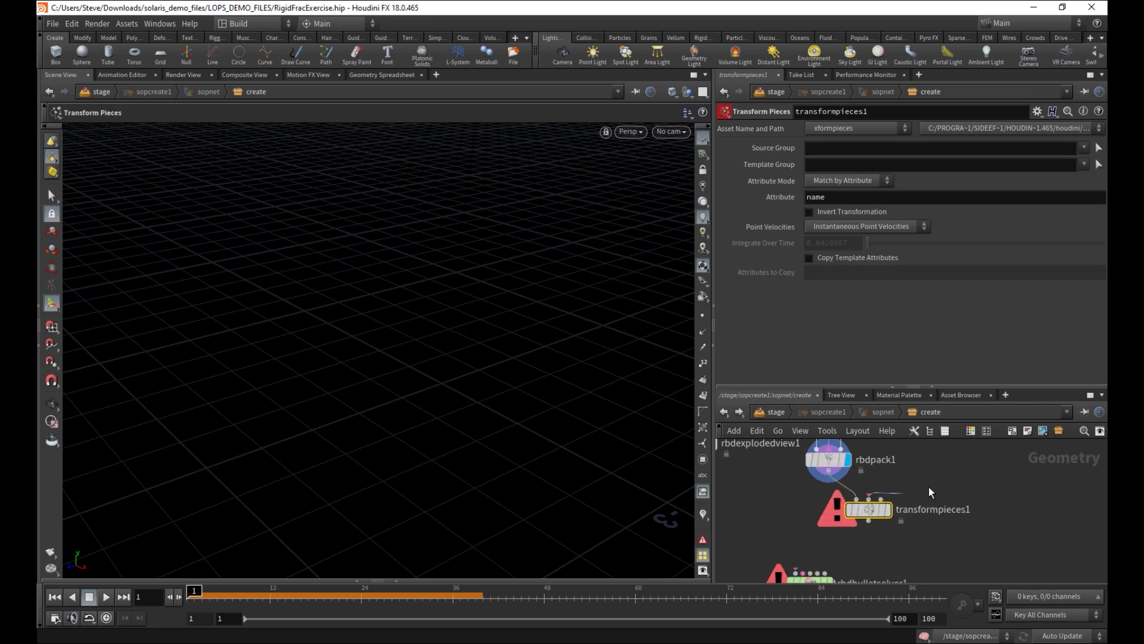
middle_click_drag(983, 441, 897, 522)
scroll(928, 521, "down", 4)
scroll(941, 493, "up", 2)
left_click(927, 491)
left_click_drag(928, 491, 901, 534)
middle_click_drag(880, 578, 916, 492)
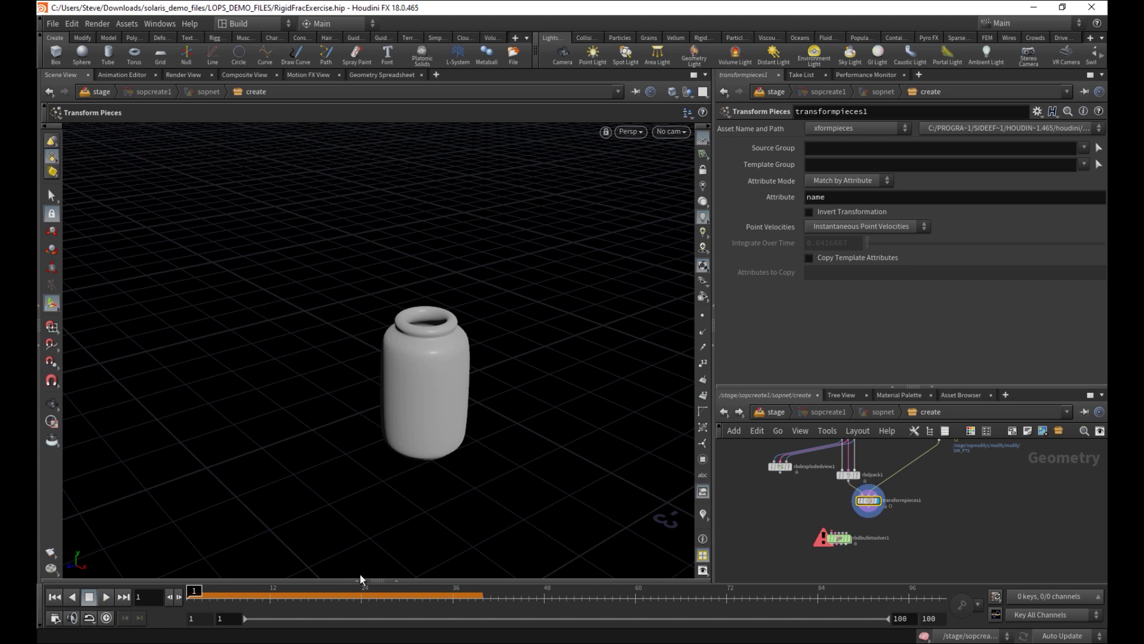
Go to frame 11, show the transformed jar in wireframe, and move the SIM_PTS Object Merge away from Transform Pieces
left_click_drag(222, 596, 286, 596)
left_click_drag(322, 495, 262, 590, "alt")
key("w")
middle_click_drag(969, 442, 937, 516)
left_click_drag(912, 516, 953, 536)
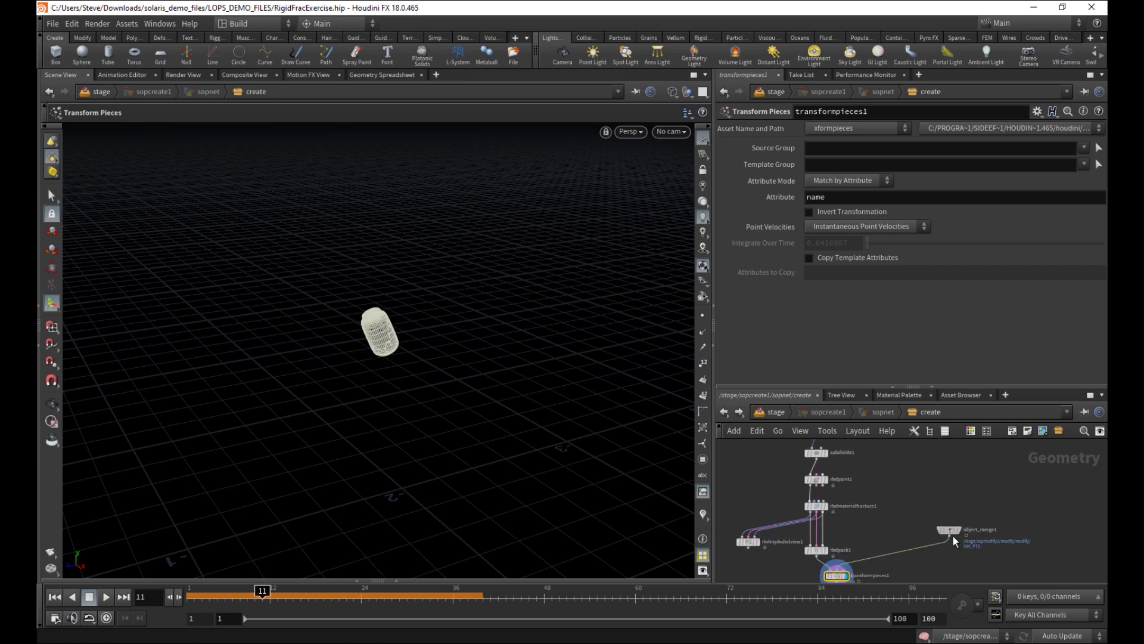
middle_click_drag(873, 443, 867, 501)
scroll(869, 508, "up", 2)
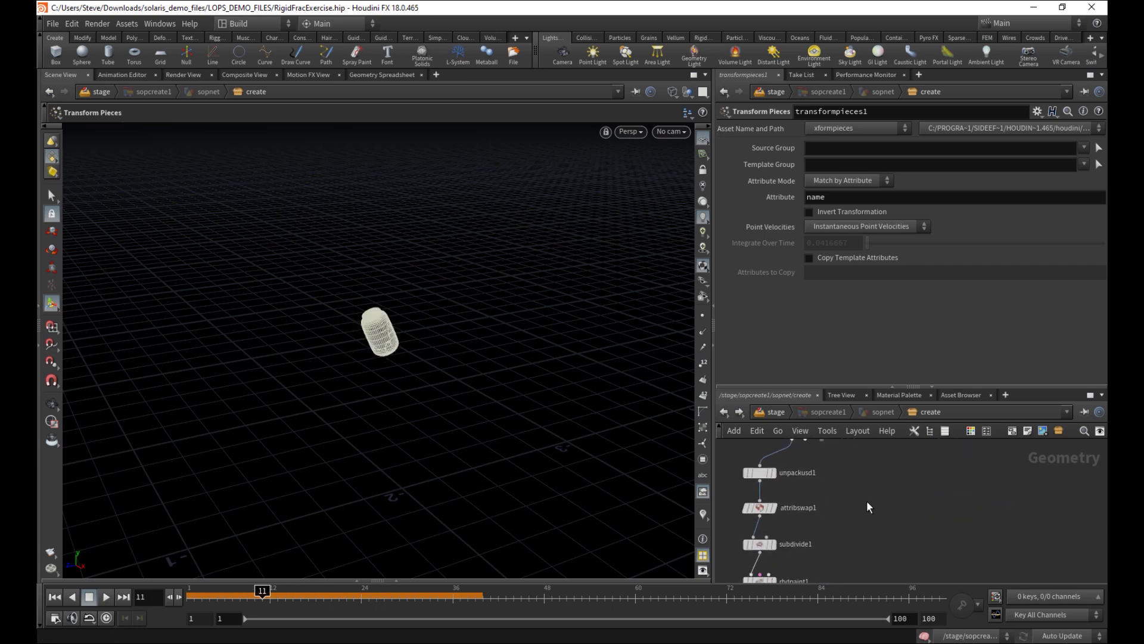
middle_click_drag(858, 552, 865, 481)
mouse_move(859, 527)
middle_mouse_down()
mouse_move(862, 439)
mouse_move(853, 529)
mouse_move(854, 476)
mouse_move(869, 466)
middle_mouse_up()
scroll(853, 529, "down", 2)
key("Tab")
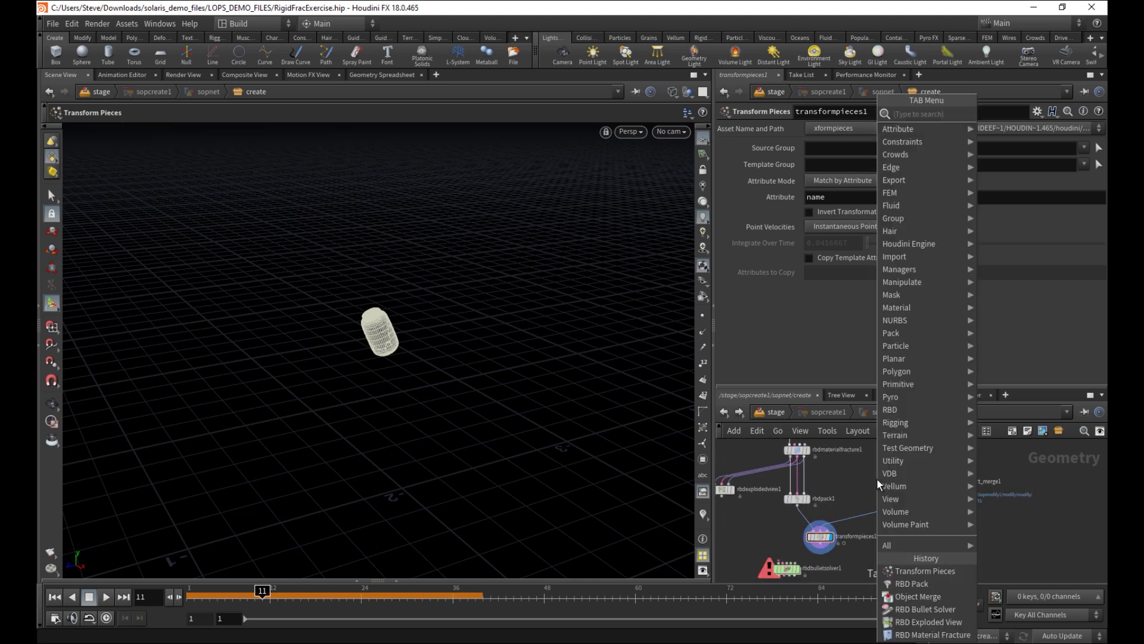
type("config")
key("Escape")
Add an RBD Configure node beside the upper part of the jar's fracture chain
key("Tab")
type("rbdco")
key("Return")
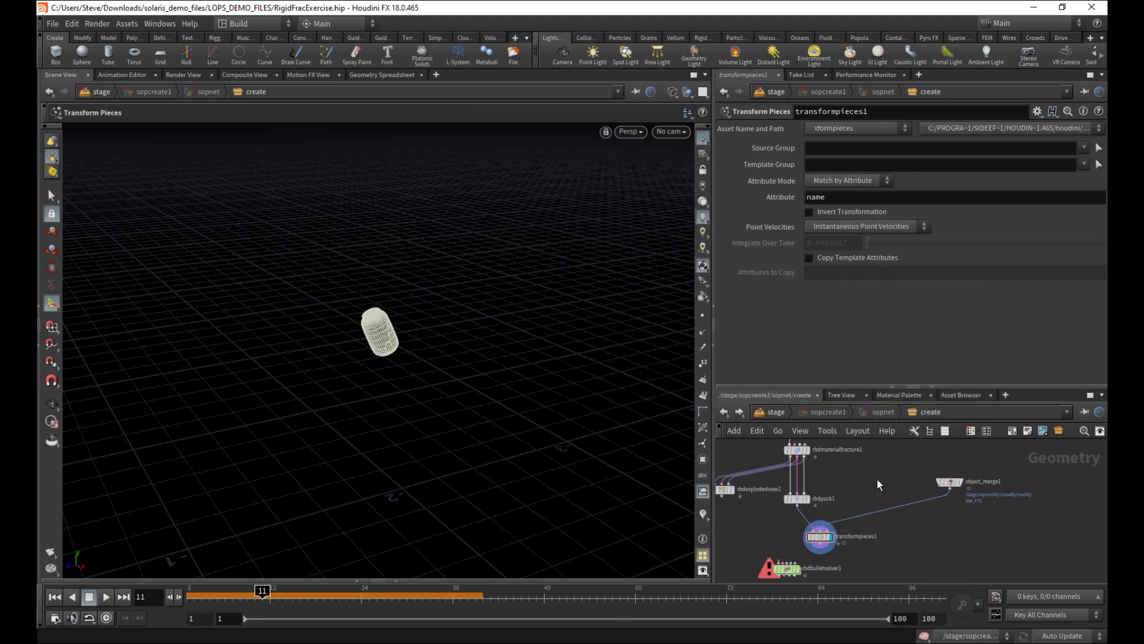
middle_click_drag(910, 463, 873, 582)
left_click(905, 499)
Wire the imported jar lid into the new RBD Configure's first input and move the node down beside the material fracture
middle_click(919, 465)
middle_click_drag(913, 492, 830, 481)
left_click(782, 483)
left_click(832, 498)
mouse_move(841, 505)
left_mouse_down()
mouse_move(832, 519)
mouse_move(842, 521)
left_mouse_up()
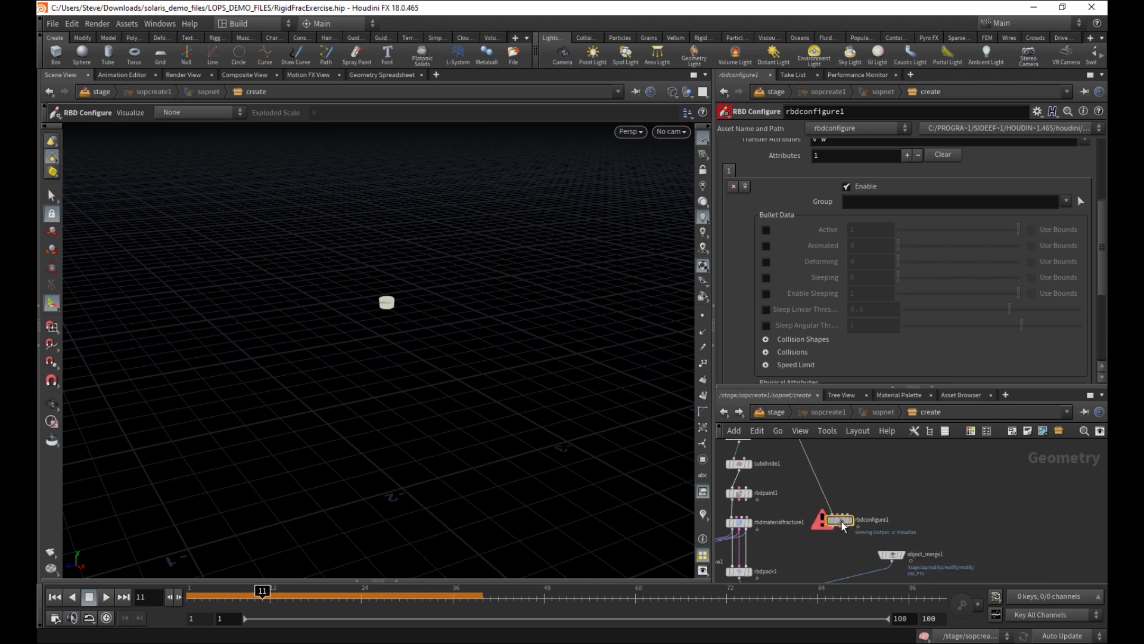
Move the SIM_PTS Object Merge further aside and view the geometry information of the lid's RBD Configure
middle_click_drag(896, 506, 900, 458)
left_click_drag(894, 506, 910, 535)
mouse_move(862, 505)
middle_mouse_down()
mouse_move(895, 506)
mouse_move(868, 523)
middle_mouse_up()
scroll(871, 486, "up", 2)
middle_click(871, 483)
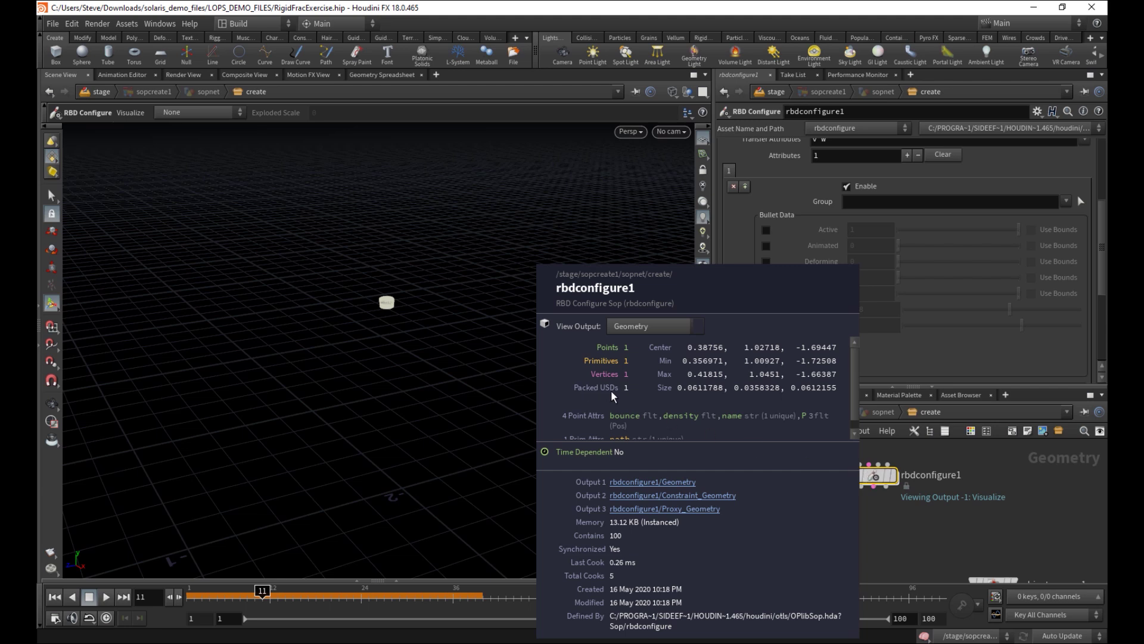
middle_click_drag(878, 542, 945, 531)
scroll(937, 525, "down", 2)
middle_click_drag(855, 505, 899, 458)
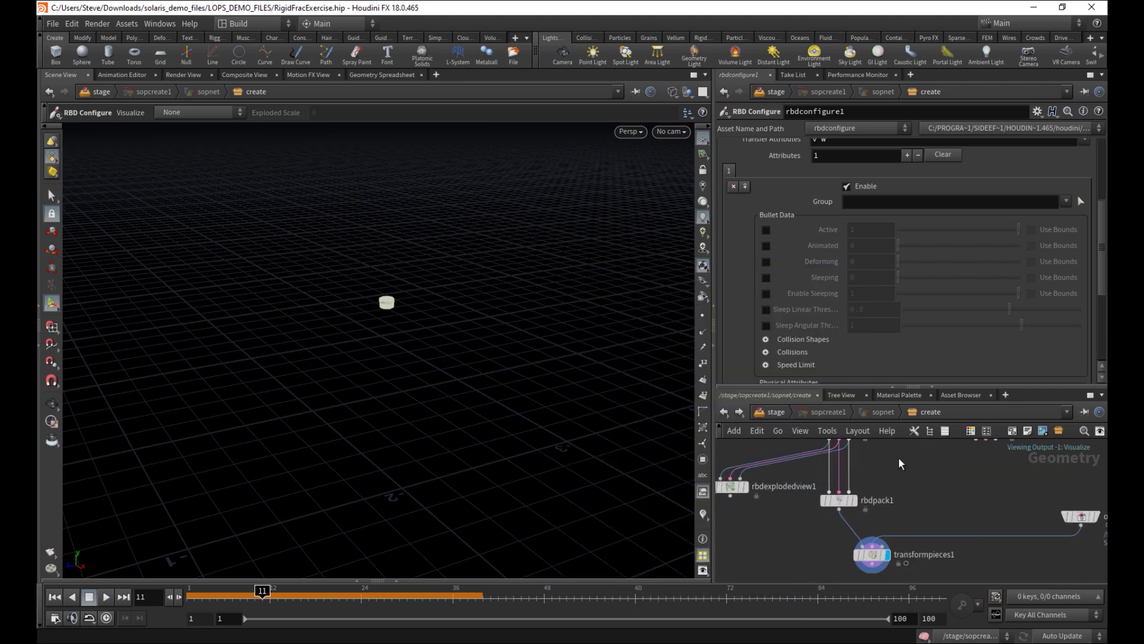
Duplicate the lid's RBD Configure and insert the copy into the wires between the material fracture and RBD Pack
middle_click_drag(922, 560, 911, 474)
scroll(916, 516, "down", 3)
left_click_drag(928, 574, 903, 539)
middle_click_drag(944, 477, 919, 541)
scroll(939, 528, "up", 2)
left_click(948, 497)
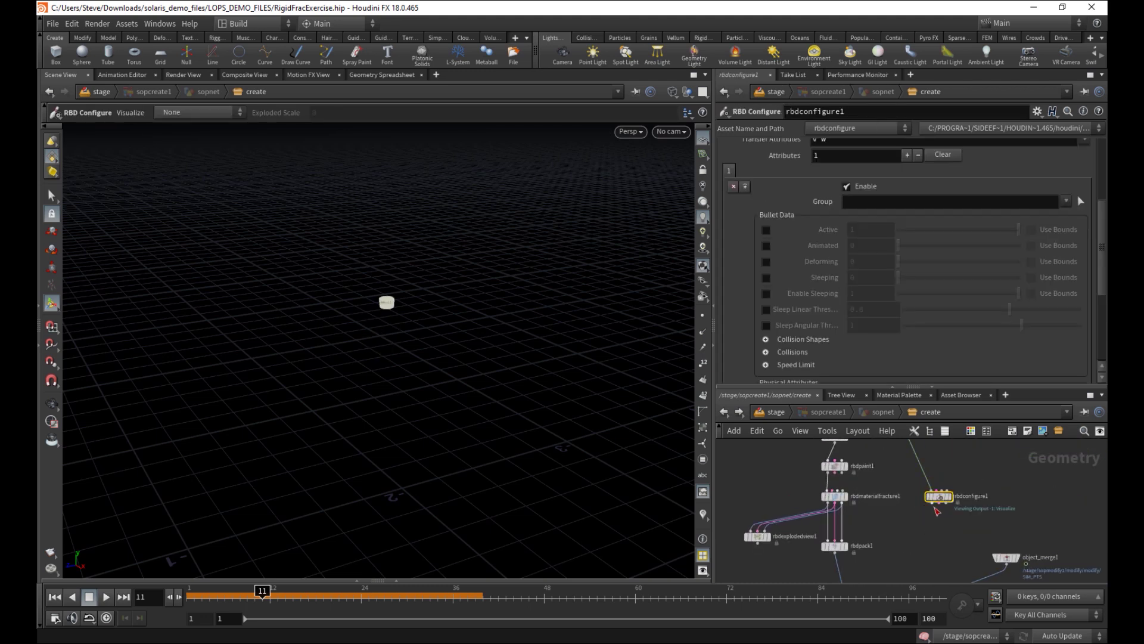
key("ctrl+c")
scroll(892, 517, "up", 2)
key("ctrl+v")
left_click_drag(932, 512, 816, 529)
middle_click_drag(893, 560, 907, 541)
scroll(907, 541, "up", 2)
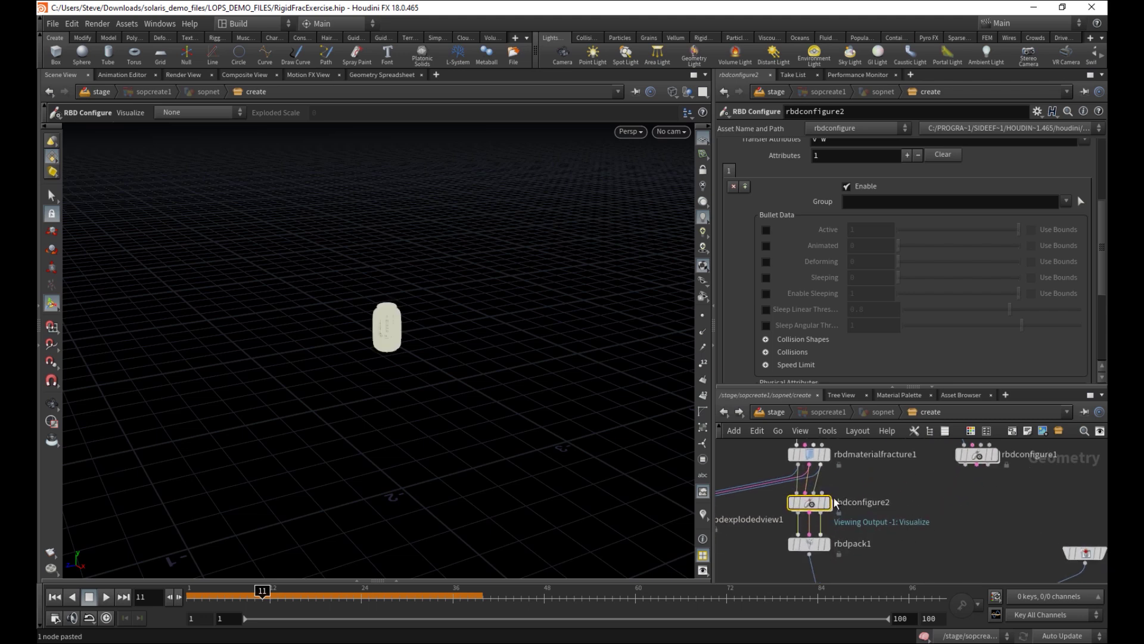
Display the duplicated RBD Configure and move the lid's RBD Configure down closer to its level
left_click(826, 503)
middle_click(815, 502)
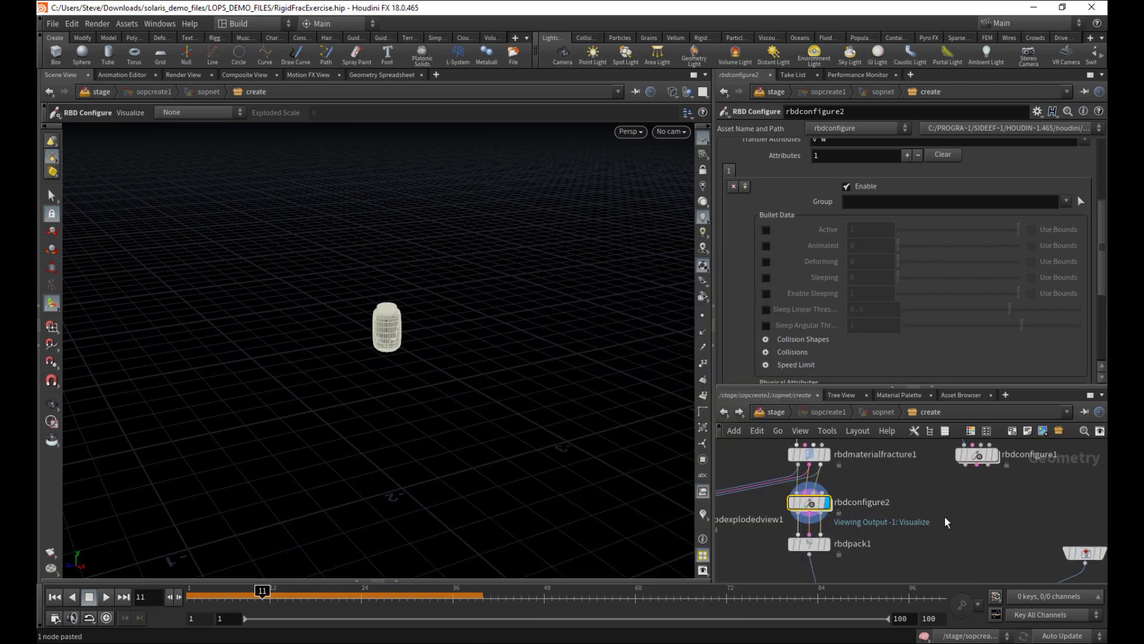
left_click_drag(973, 462, 976, 509)
middle_click_drag(943, 487, 919, 437)
scroll(927, 521, "down", 1)
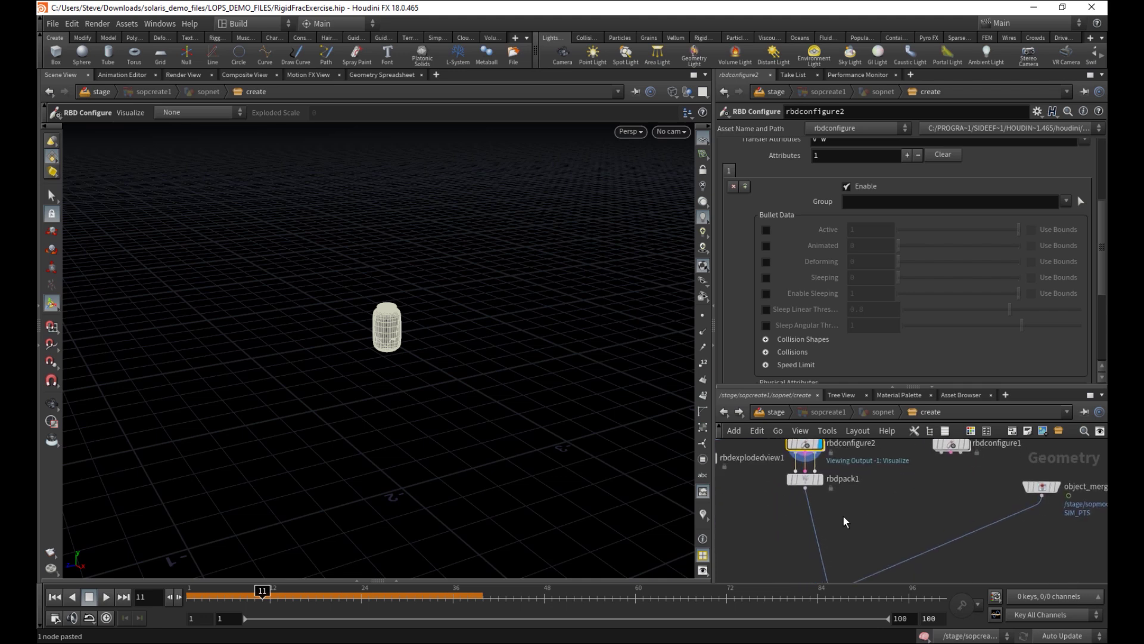
Duplicate RBD Pack below the lid's RBD Configure and cut the copy's wires from the jar's branch
left_click(802, 479)
key("ctrl+v")
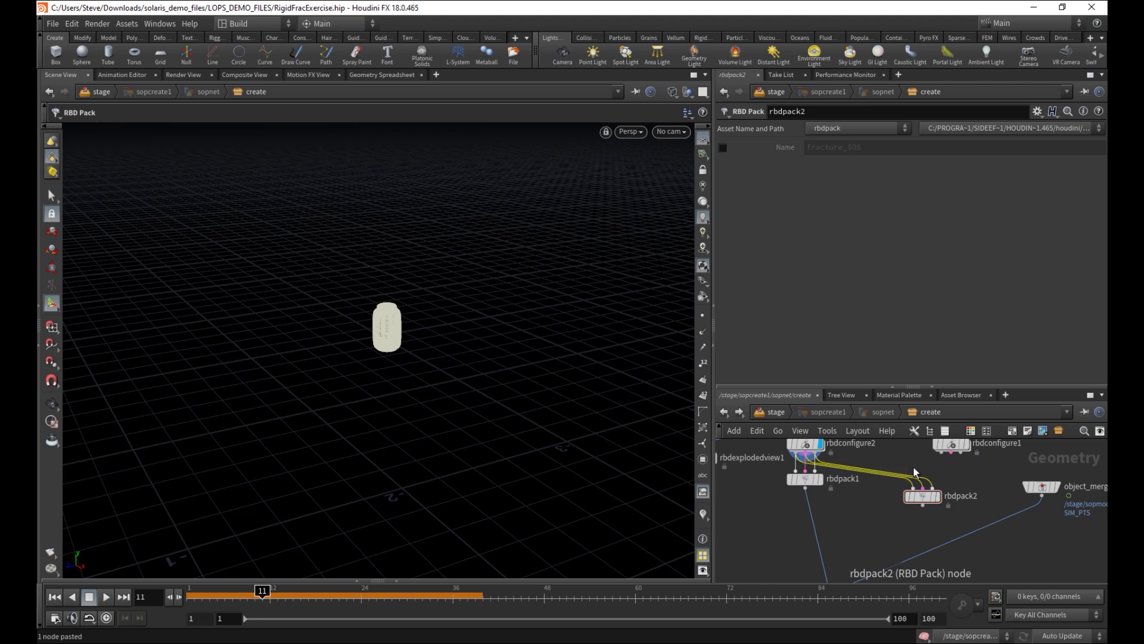
left_click_drag(913, 472, 943, 457)
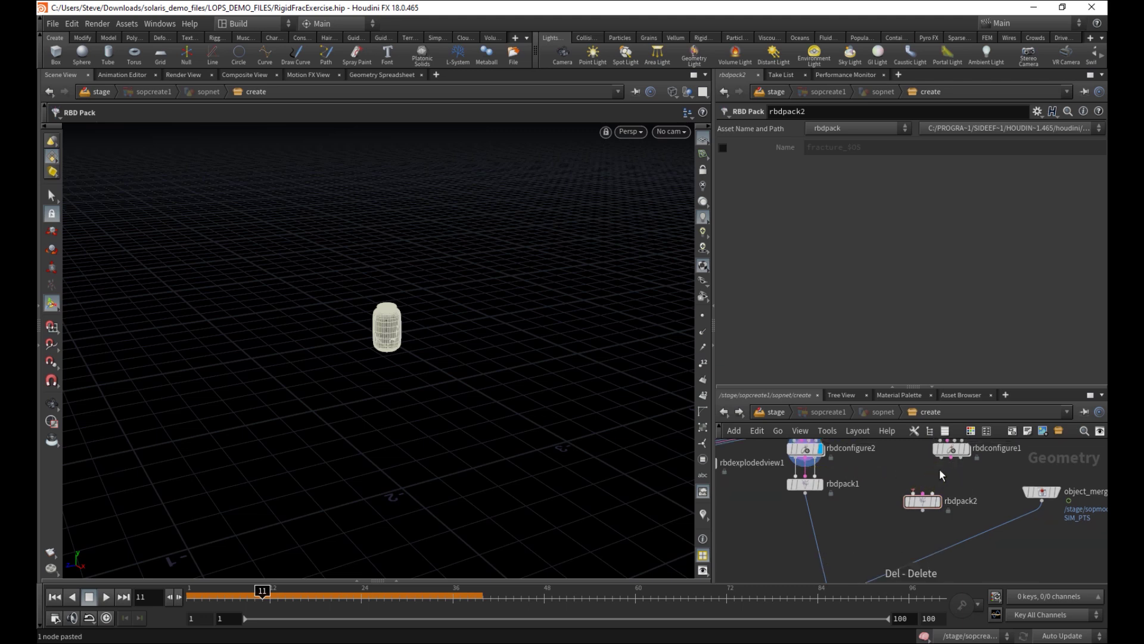
Wire all three outputs of the lid's RBD Configure into the duplicated RBD Pack
middle_click_drag(941, 475, 881, 510)
scroll(880, 502, "up", 3)
left_click_drag(882, 490, 910, 500)
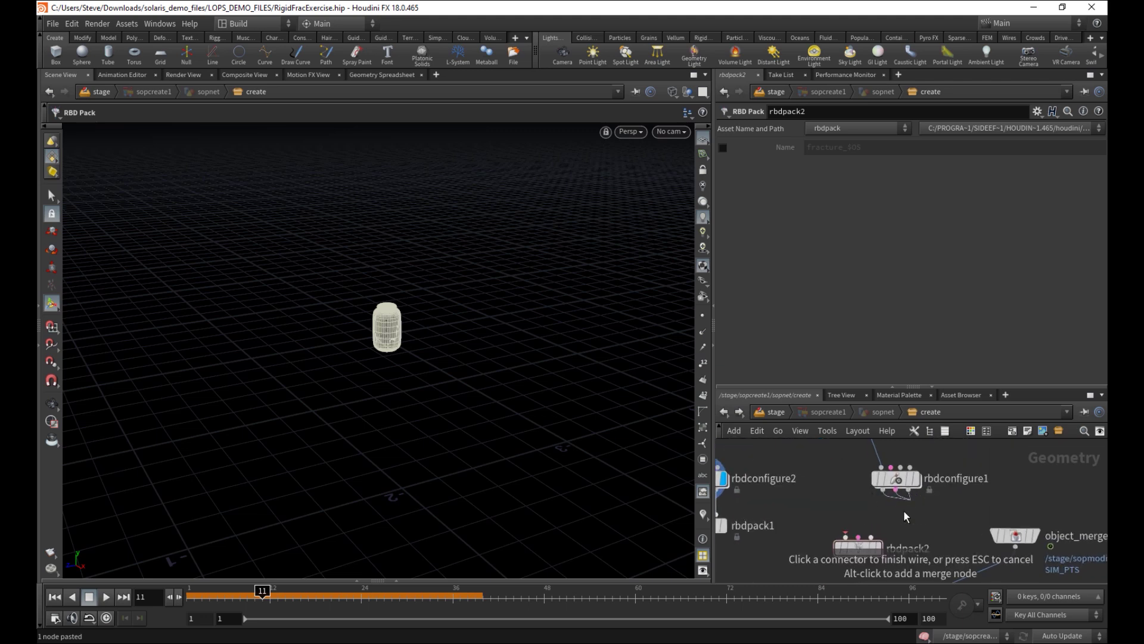
left_click(846, 536)
middle_click_drag(920, 524, 927, 494)
Insert a Merge node into the wire between the jar's RBD Pack and Transform Pieces
left_click(866, 528)
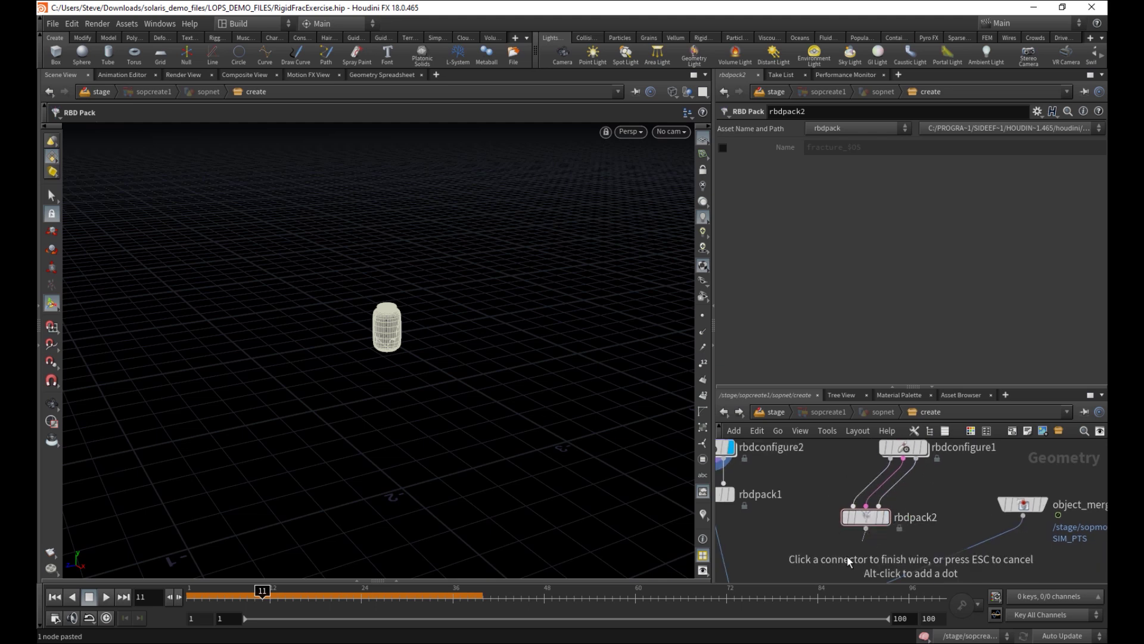
key("Escape")
key("Tab")
type("mer")
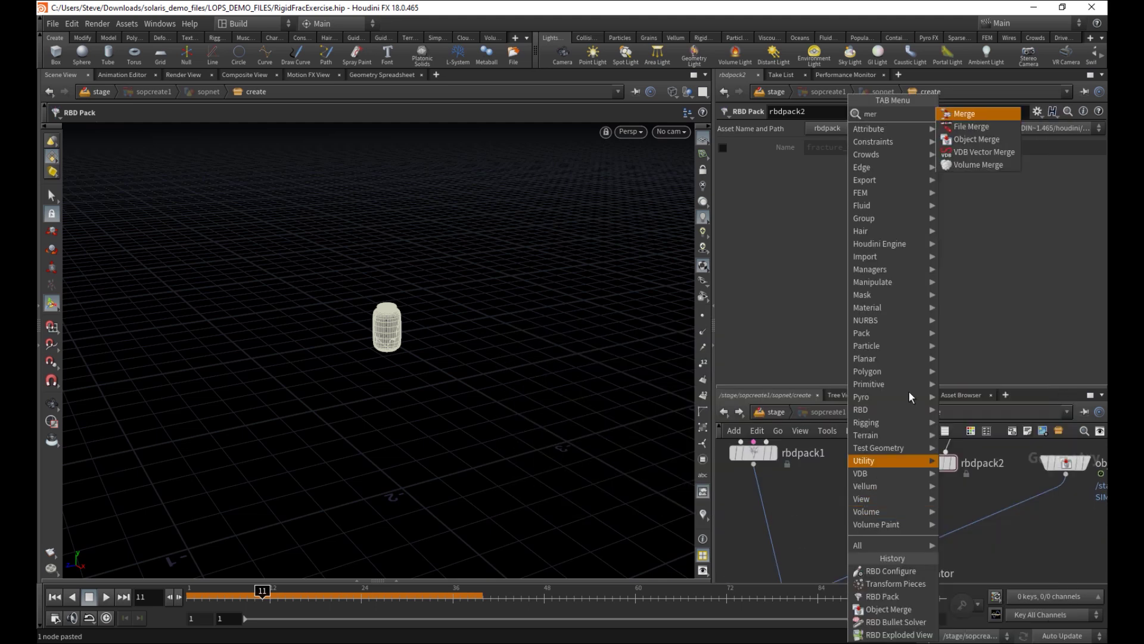
left_click(964, 113)
left_click(768, 516)
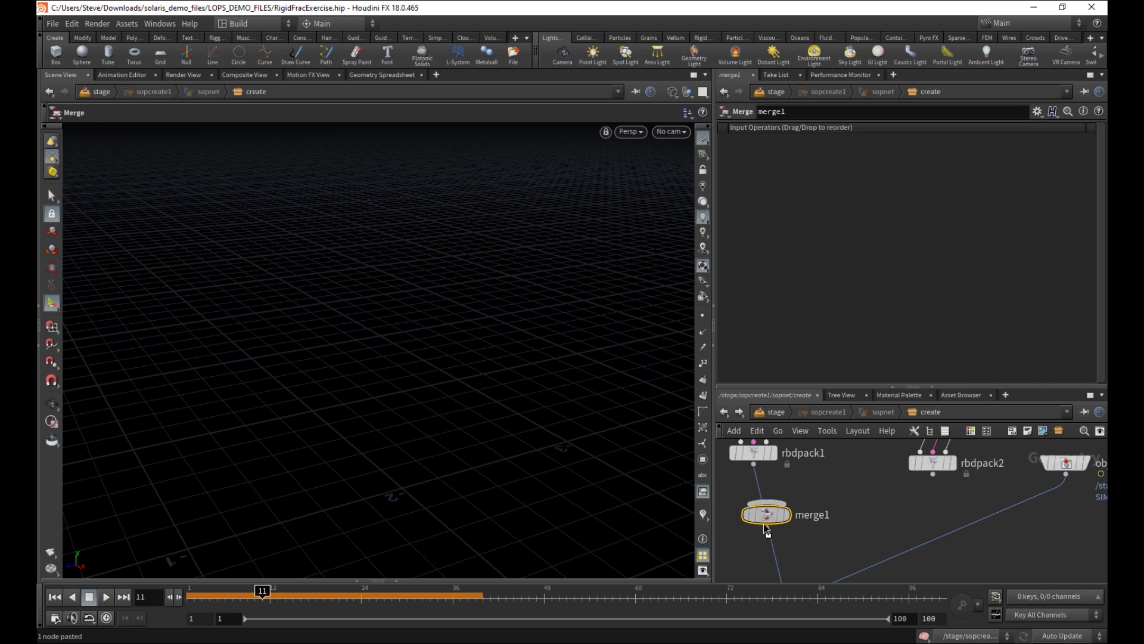
Move the Merge node between the two pack branches and connect the lid's RBD Pack to it
left_click_drag(806, 519, 832, 522)
middle_click_drag(845, 478, 828, 515)
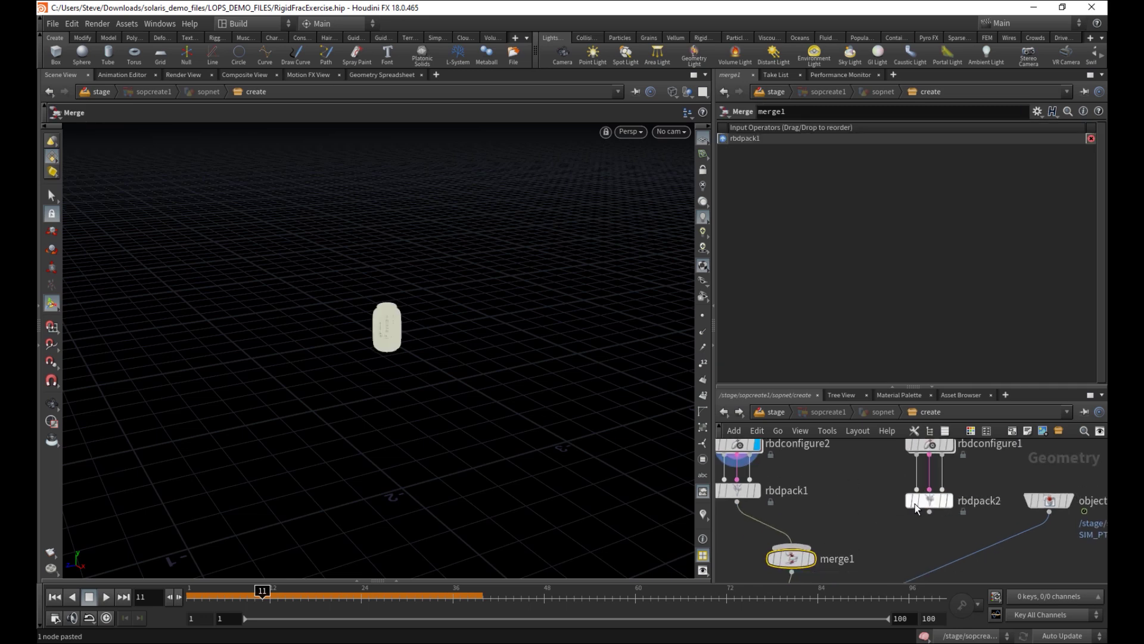
scroll(862, 502, "down", 3)
left_click_drag(816, 530, 906, 509)
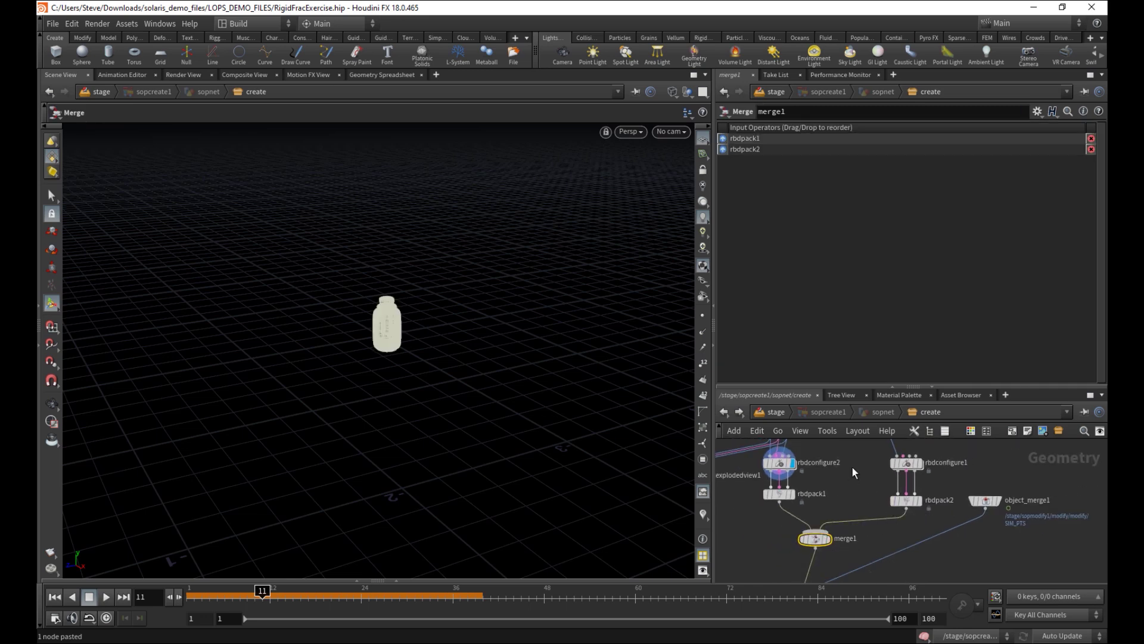
Rearrange the nodes around the Merge, shifting Transform Pieces sideways below it
middle_click_drag(852, 467, 829, 517)
left_click_drag(881, 511, 882, 513)
middle_click_drag(835, 559, 828, 448)
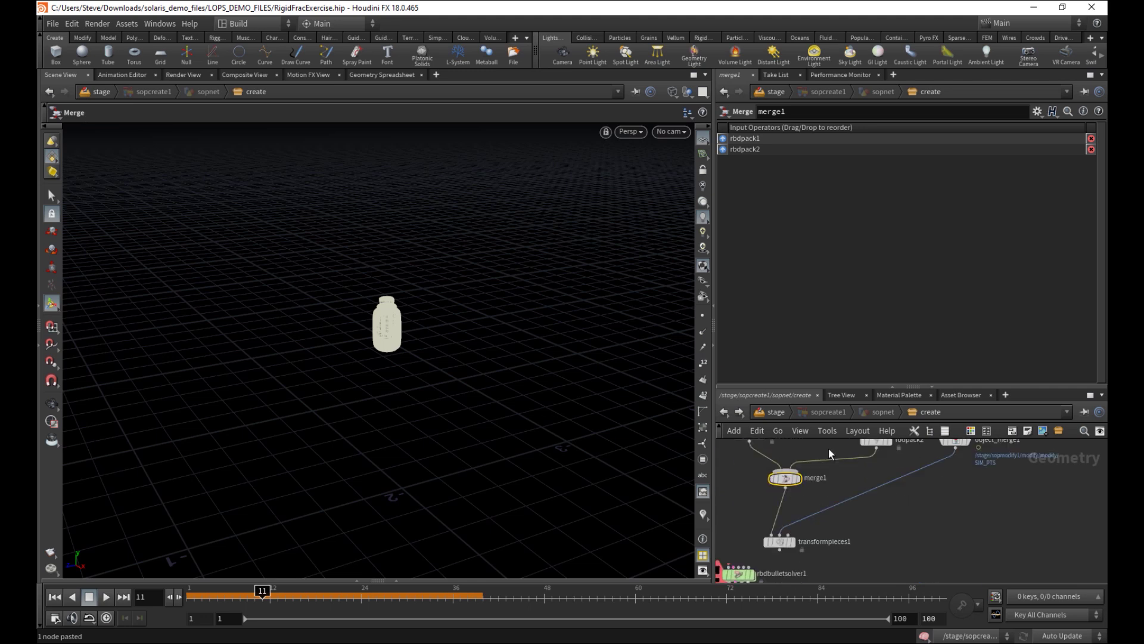
scroll(908, 551, "down", 2)
scroll(874, 547, "up", 2)
left_click_drag(789, 540, 846, 530)
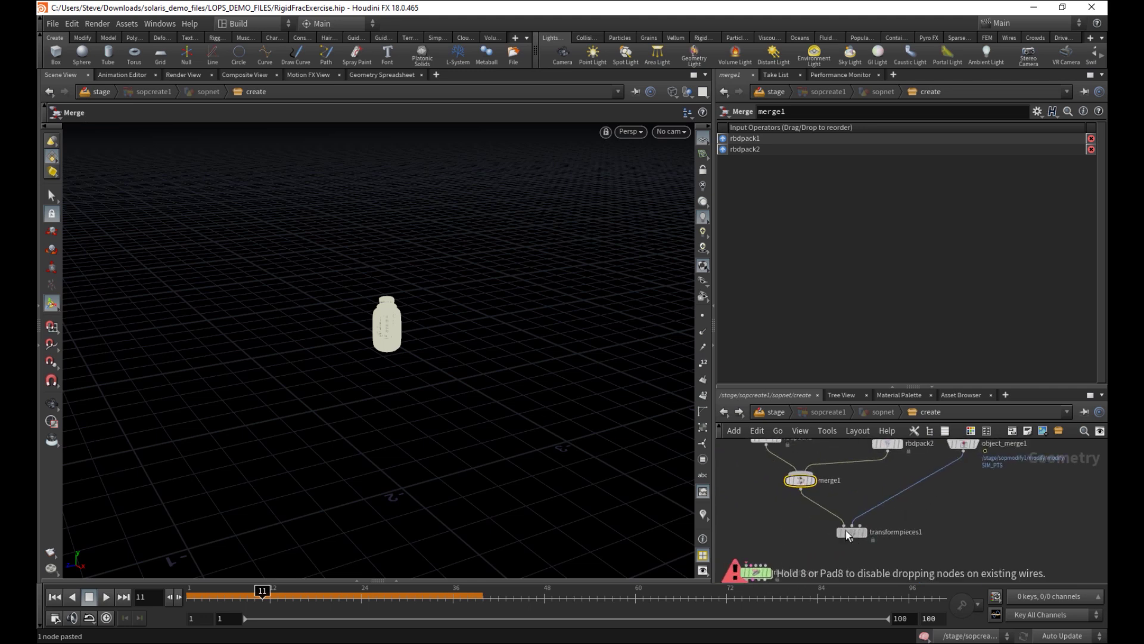
scroll(846, 530, "up", 3)
middle_click_drag(833, 441, 823, 510)
left_click_drag(820, 479, 822, 479)
middle_click_drag(776, 524, 752, 523)
left_click_drag(973, 497, 973, 485)
Display the Merge and view its geometry information, and switch the display to Transform Pieces
middle_click_drag(859, 530, 889, 493)
left_click(891, 522)
middle_click(873, 517)
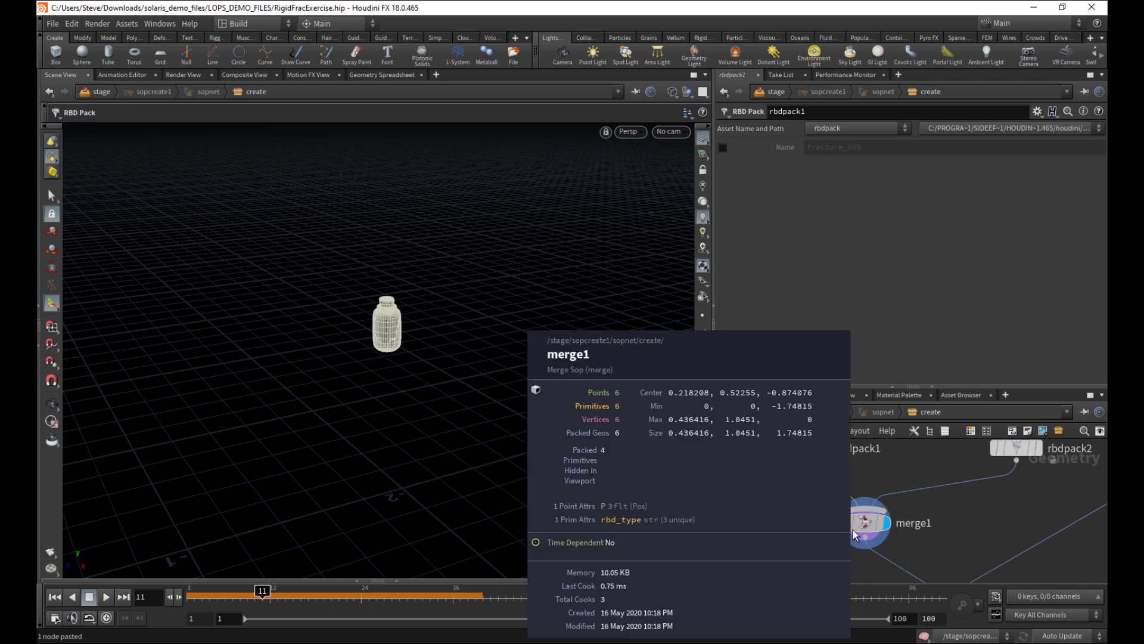
middle_click_drag(958, 570, 876, 468)
left_click(897, 515)
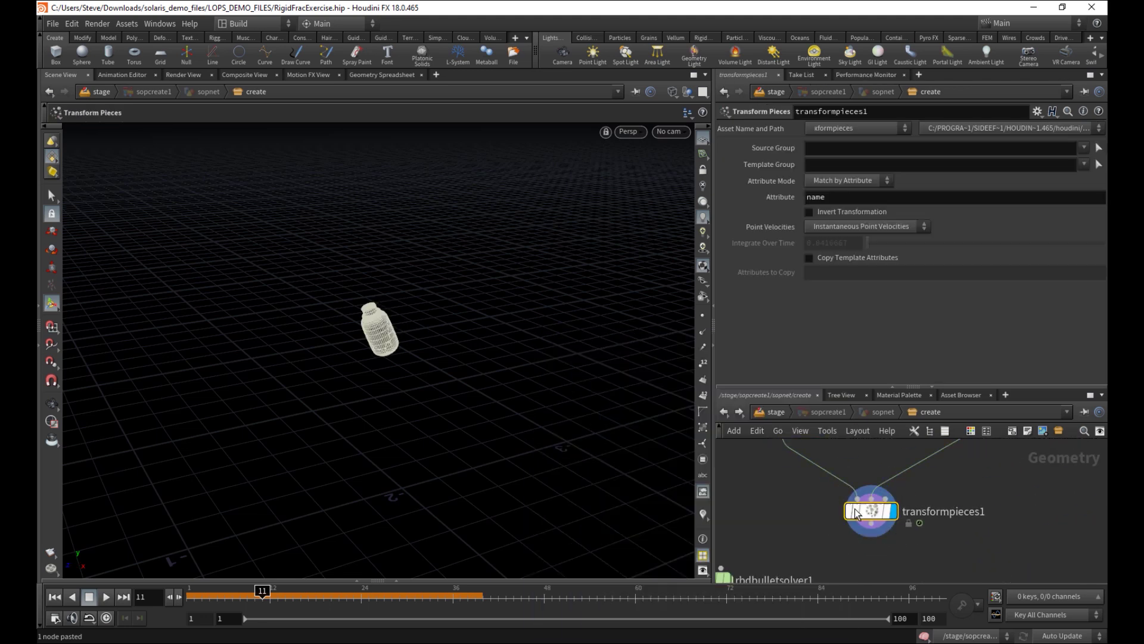
Move the RBD Bullet Solver further below Transform Pieces to make room between them
middle_click_drag(800, 559, 757, 485)
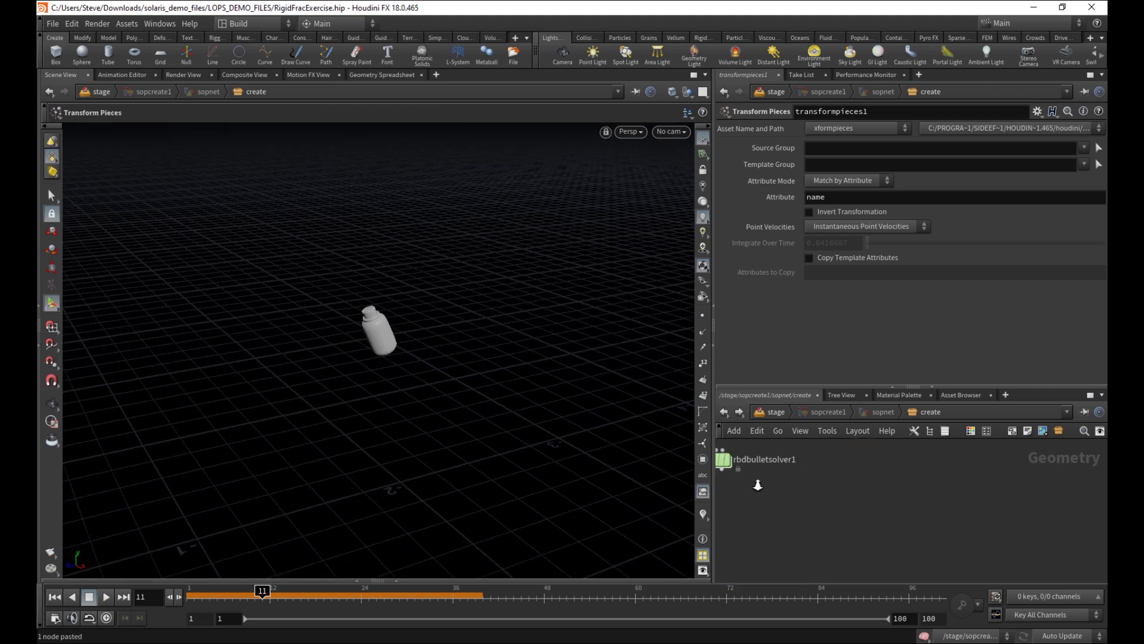
scroll(757, 485, "down", 2)
left_click_drag(787, 502, 724, 452)
left_click_drag(737, 463, 790, 515)
middle_click_drag(825, 481, 804, 533)
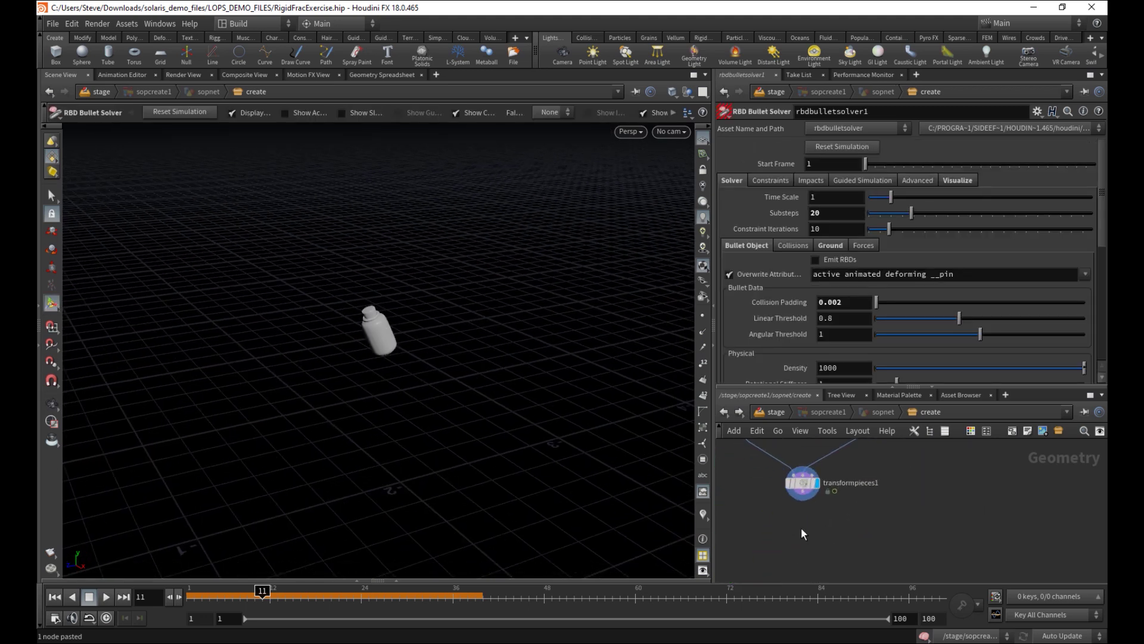
Add an RBD Unpack node below Transform Pieces, fed by its output
key("Tab")
type("rbd un")
key("Return")
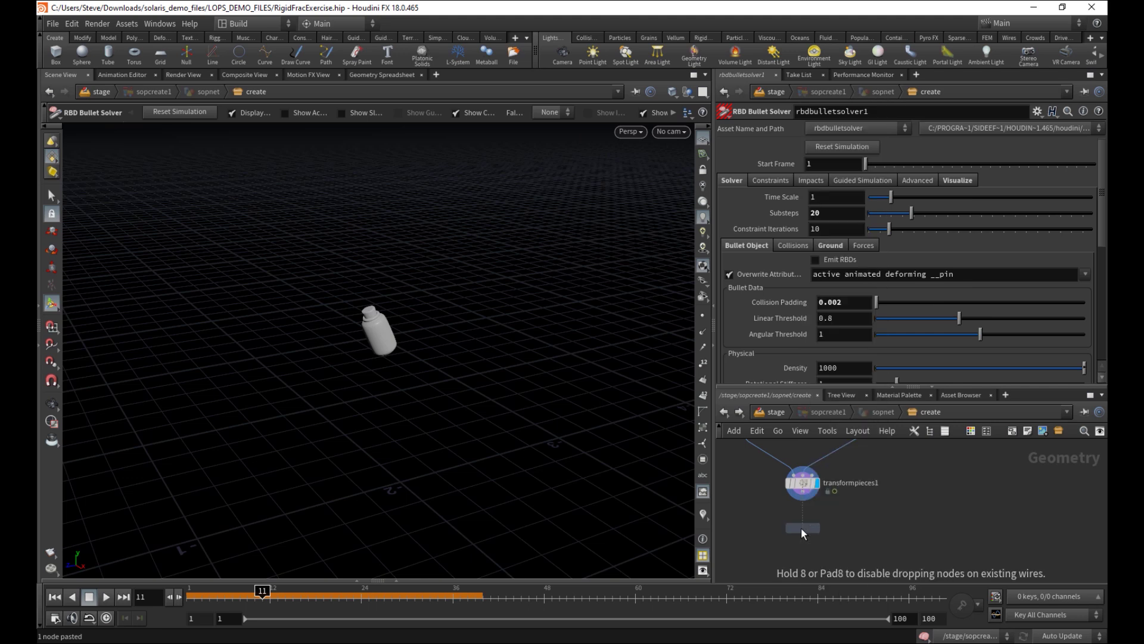
left_click(806, 512)
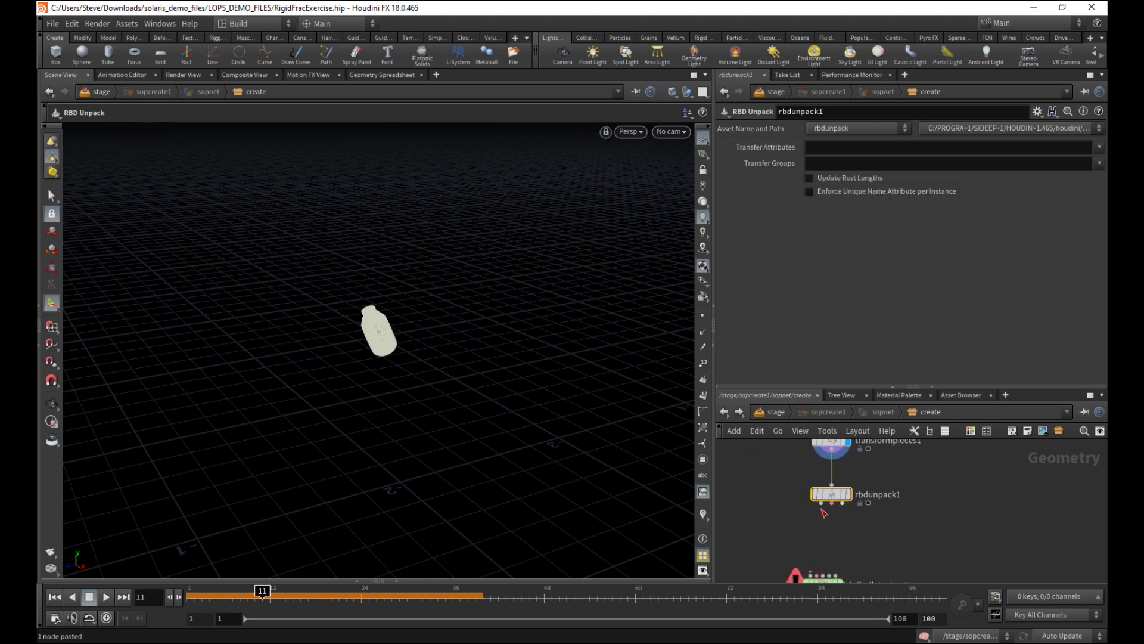
Wire RBD Unpack's three outputs into the RBD Bullet Solver's first three inputs and display the solver
left_click(823, 505)
left_click(821, 507)
left_click(825, 481)
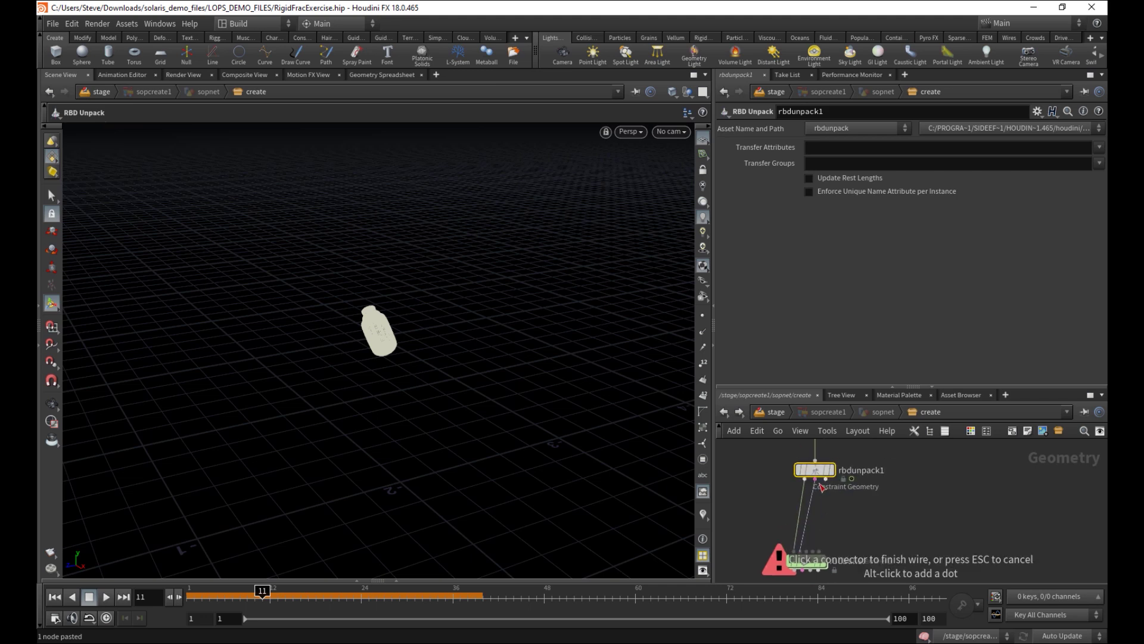
left_click(807, 551)
middle_click_drag(827, 539, 822, 507)
left_click(816, 524)
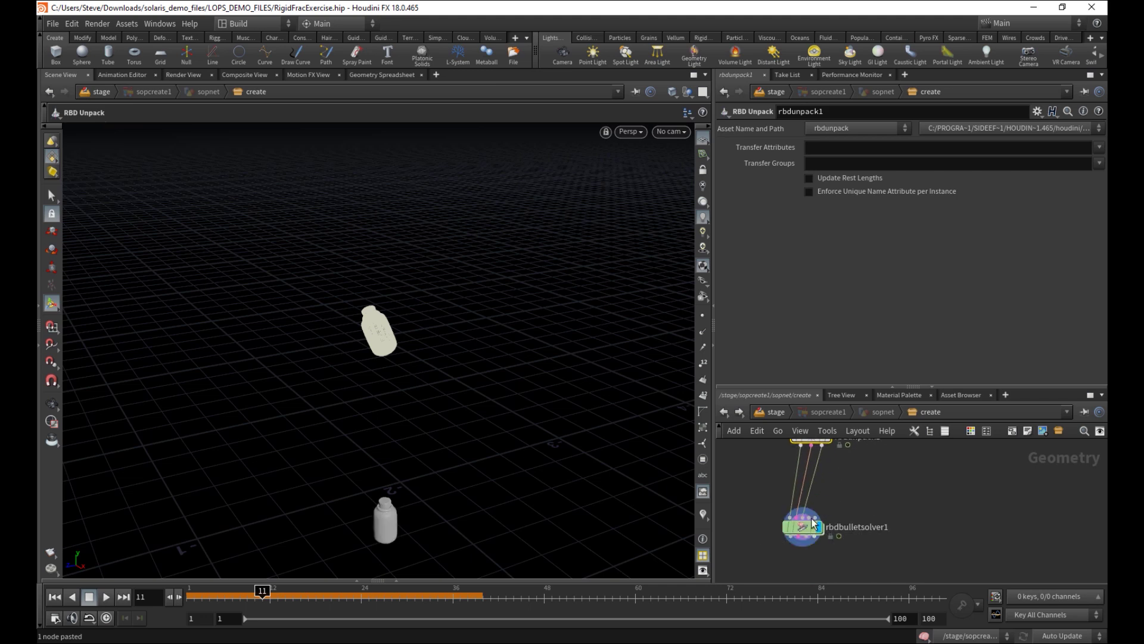
Align the RBD Bullet Solver beneath RBD Unpack and display the Transform Pieces result
left_click_drag(807, 524, 821, 507)
left_click(860, 480)
middle_click_drag(847, 498, 823, 567)
scroll(850, 530, "down", 2)
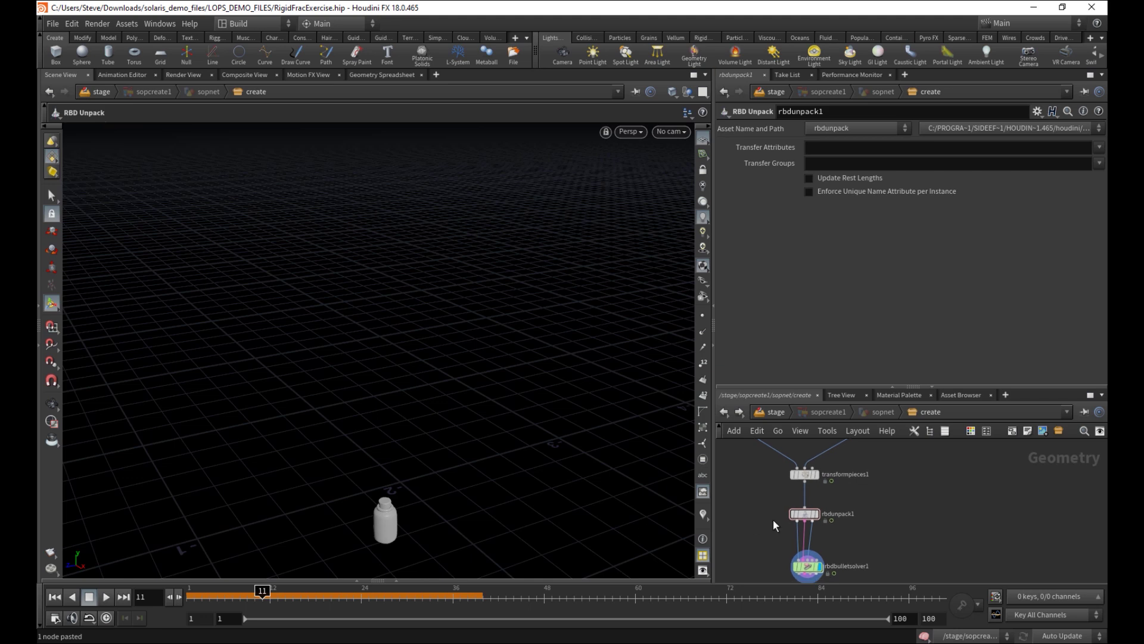
left_click(816, 475)
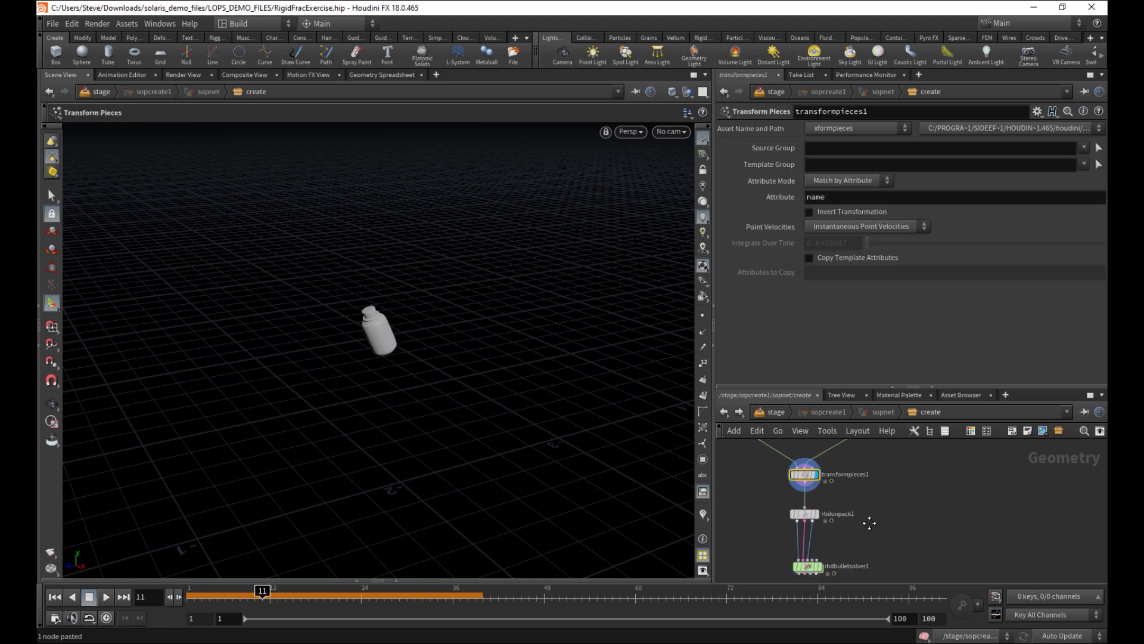
middle_click_drag(869, 523, 865, 506)
key("Tab")
type("config")
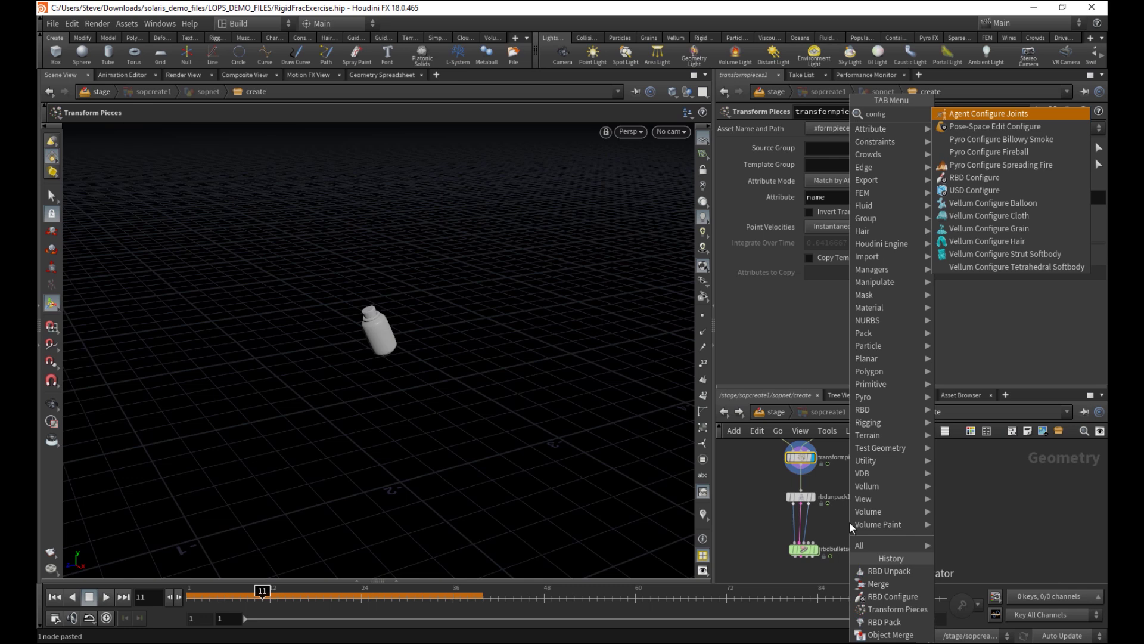
key("Escape")
middle_click_drag(912, 527, 922, 516)
left_click(922, 516)
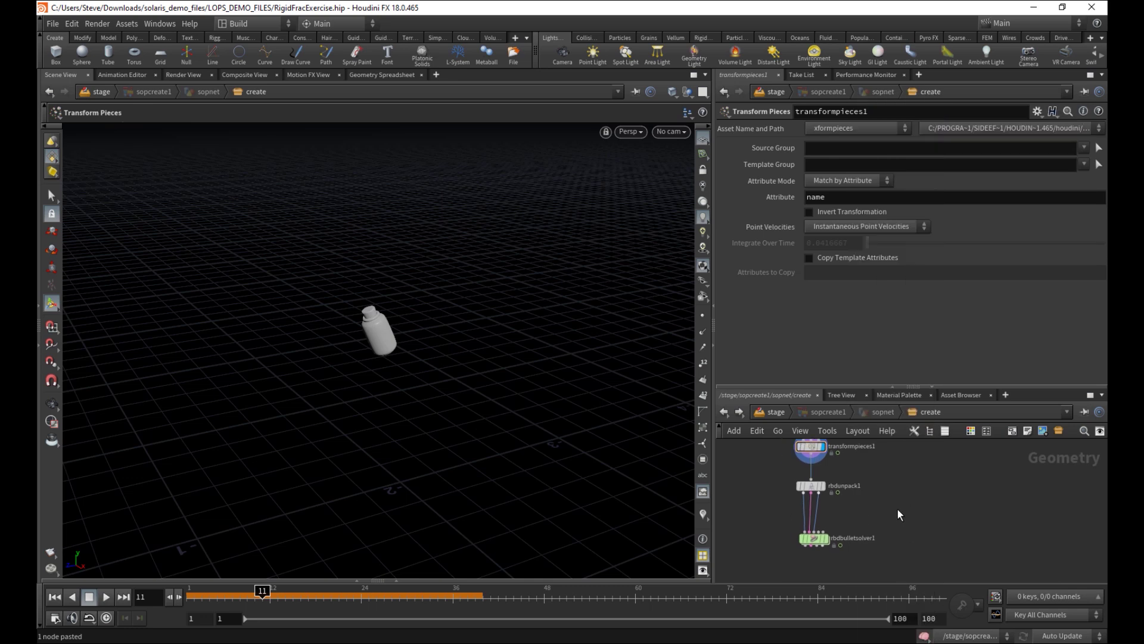
Insert an RBD Configure node between RBD Unpack and the RBD Bullet Solver, and display its result
key("Tab")
type("config")
type("configure")
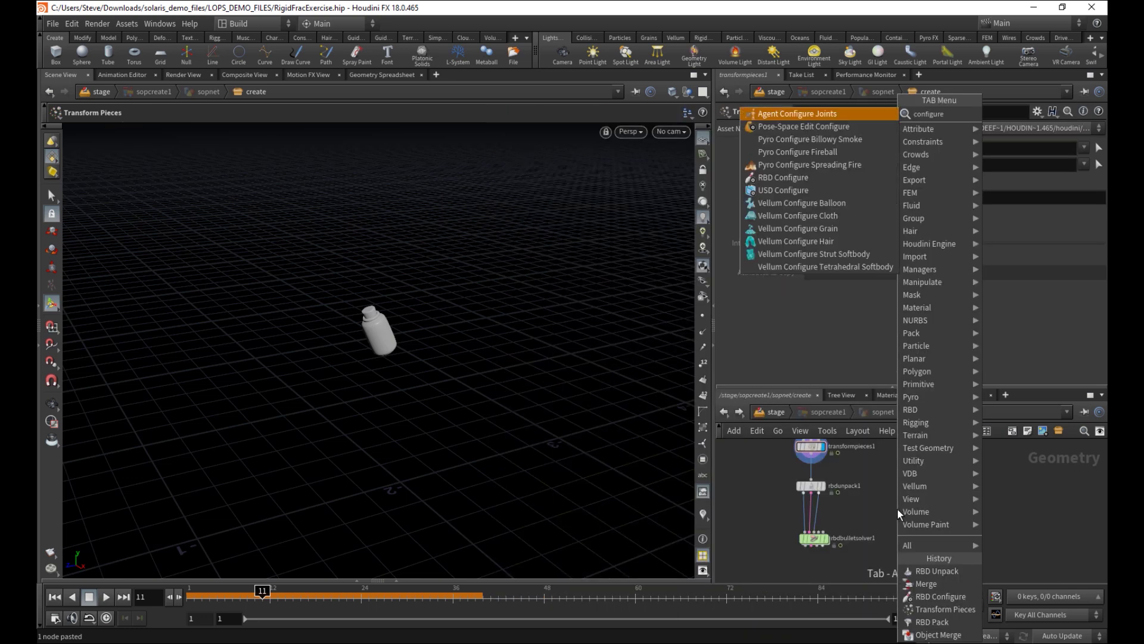
key("Down")
key("Down")
key("Down")
key("Down")
key("Down")
key("Return")
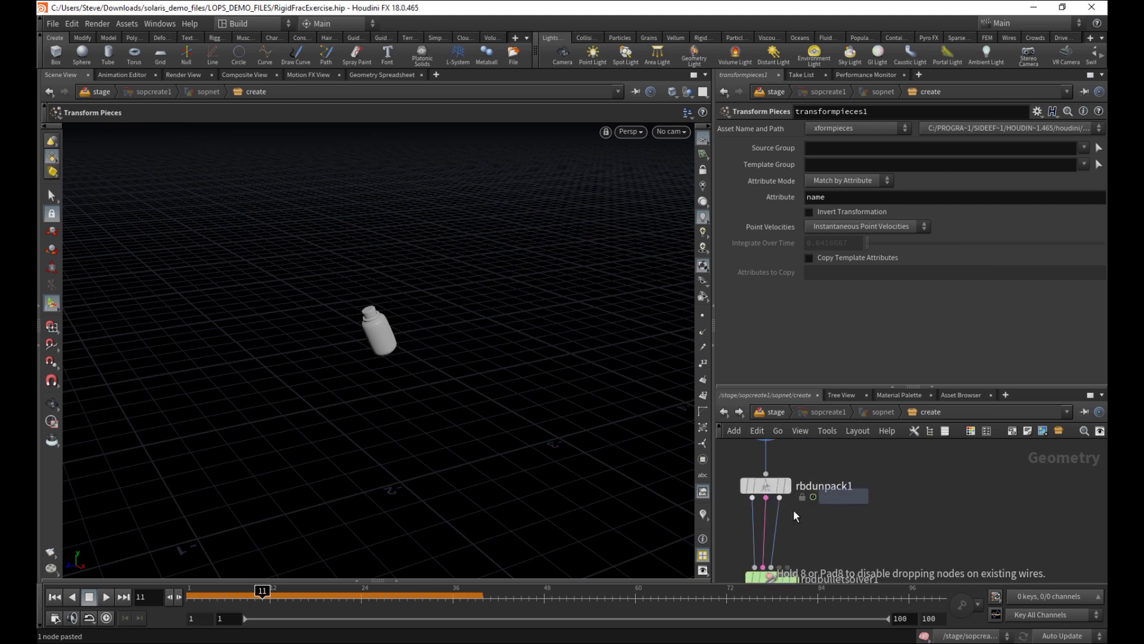
left_click(780, 536)
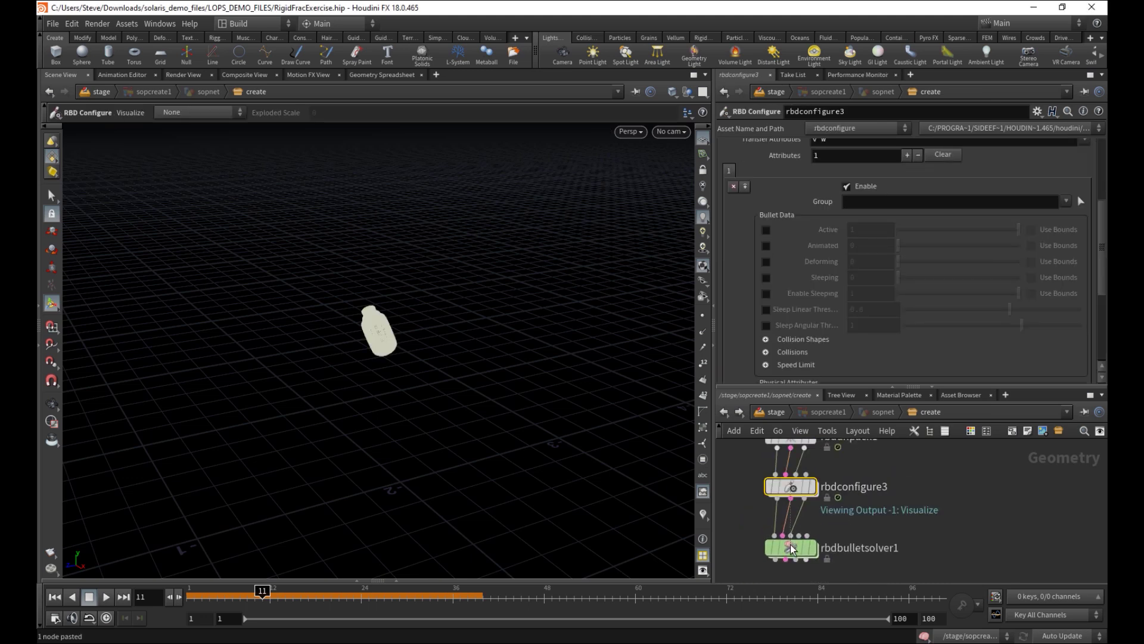
left_click_drag(794, 493, 793, 499)
left_click(810, 494)
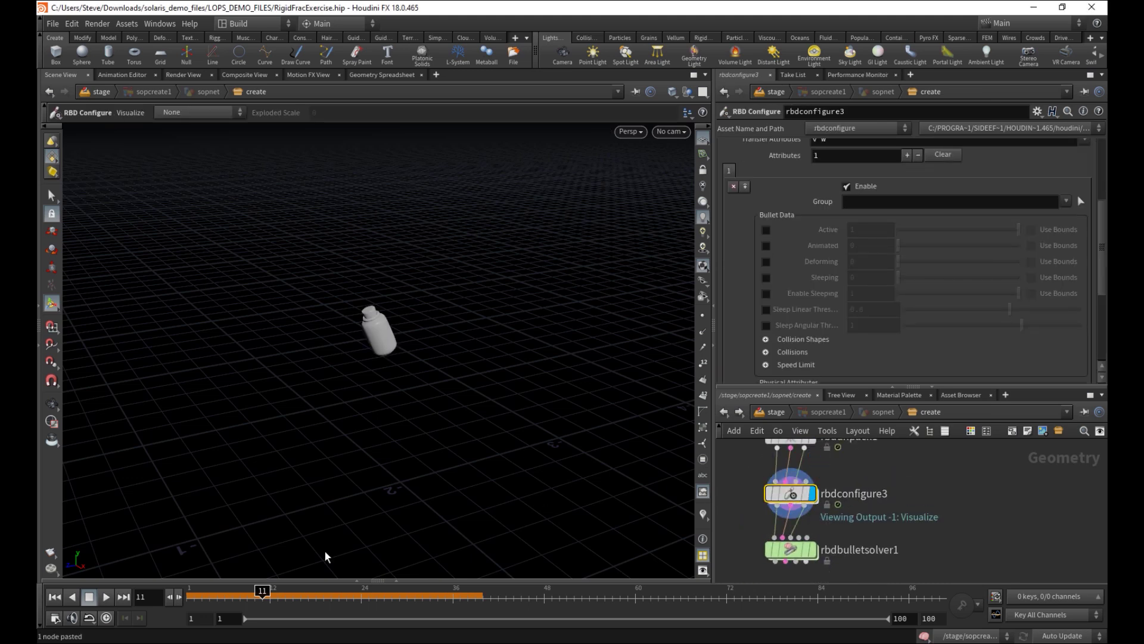
Return to frame 1 and enable Active and Animated in the new RBD Configure's Bullet Data, setting Animated to 1
left_click_drag(254, 596, 189, 596)
left_click(767, 230)
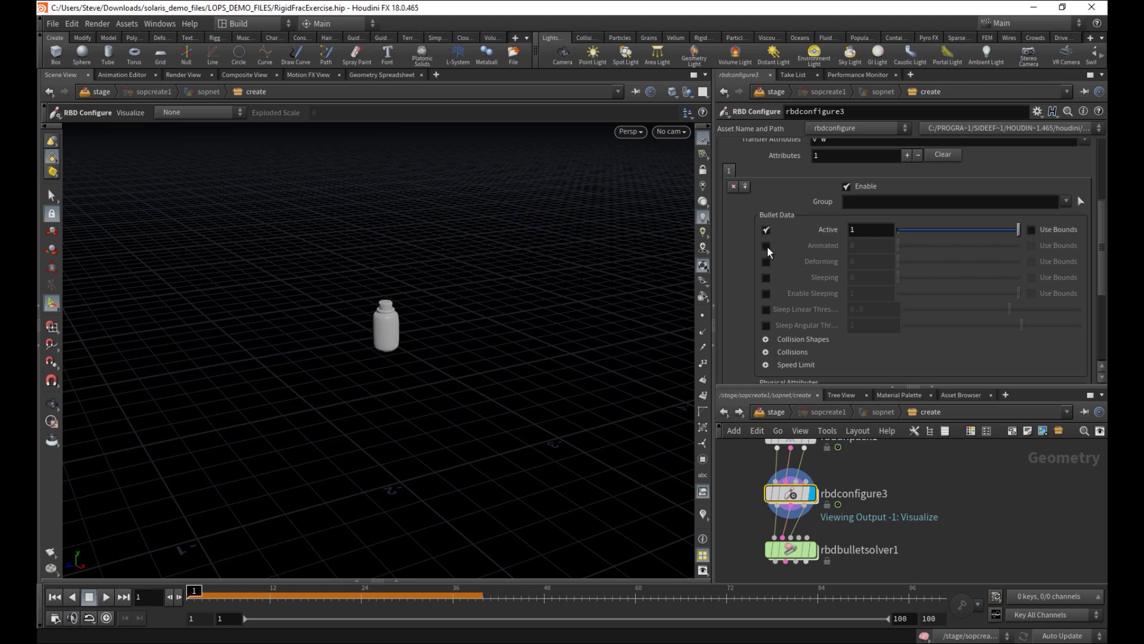
left_click(767, 246)
left_click_drag(898, 246, 1049, 236)
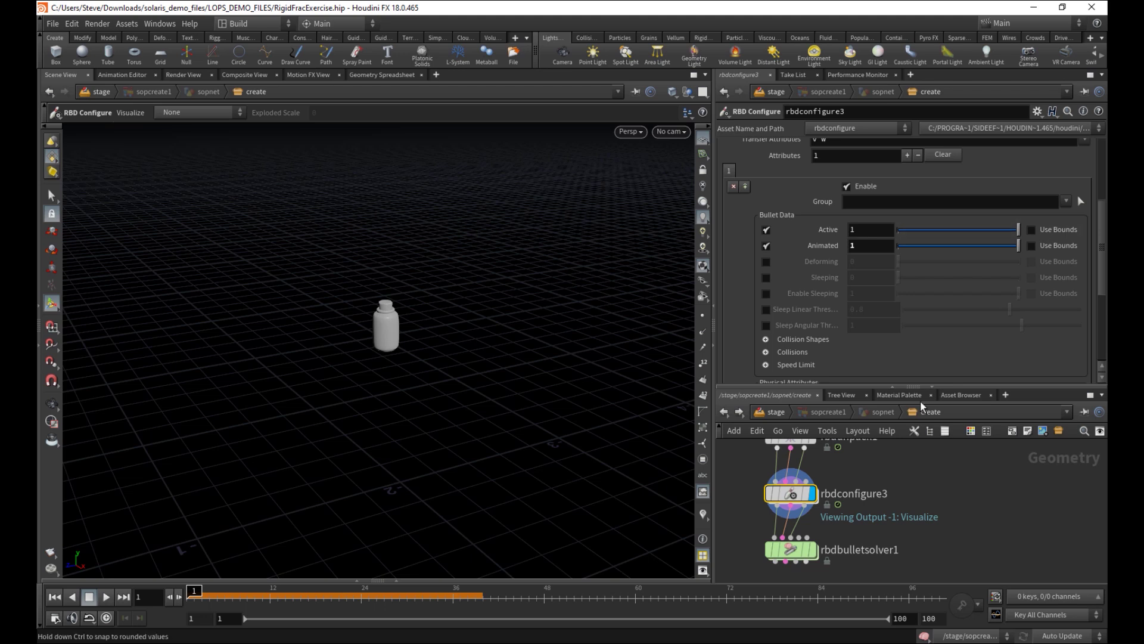
Copy the Fracture frame parameter from the stage-level CONTROLS null and go back inside the SOP Create network
middle_click_drag(915, 478, 853, 577)
left_click(776, 411)
left_click(993, 502)
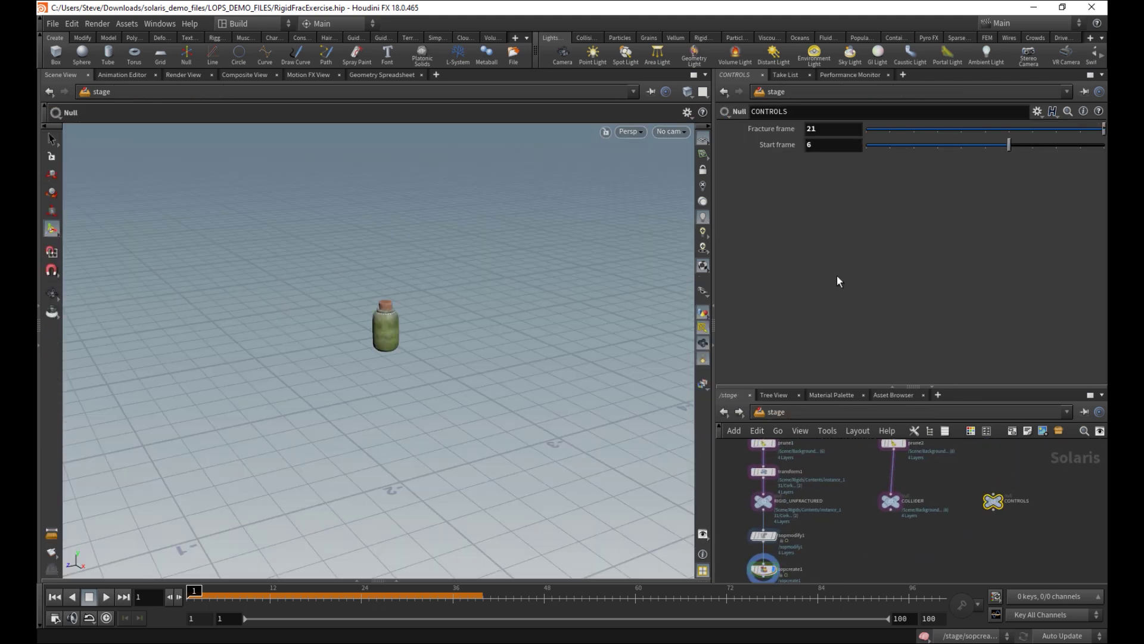
right_click(784, 128)
left_click(799, 218)
mouse_move(869, 559)
middle_mouse_down()
mouse_move(899, 540)
mouse_move(865, 539)
middle_mouse_up()
double_click(818, 551)
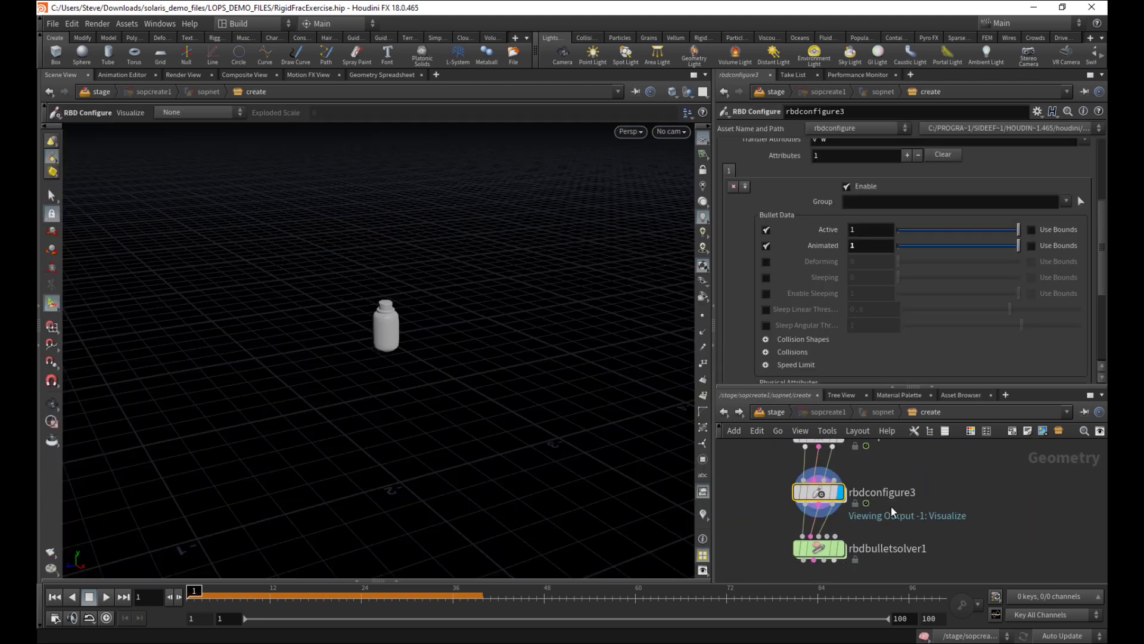
Set rbdconfigure3's Active to the expression $F>=ch("../../../../CONTROLS/fframe") using a pasted relative reference, and check it by scrubbing to frame 24
right_click(822, 229)
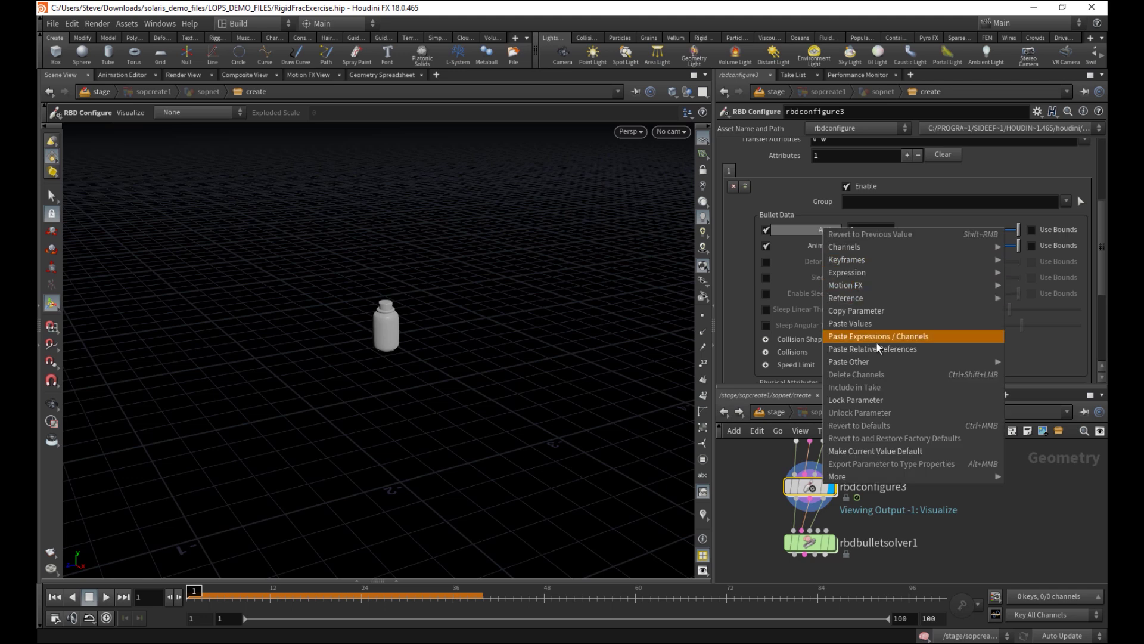
left_click(882, 349)
left_click(906, 231)
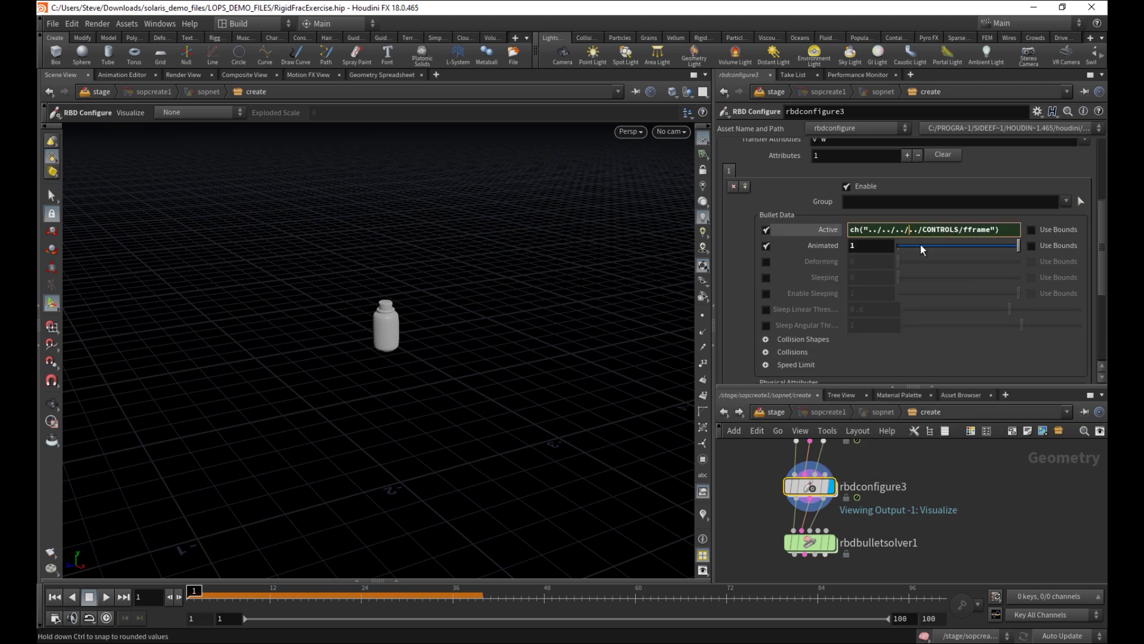
key("Home")
type("$F")
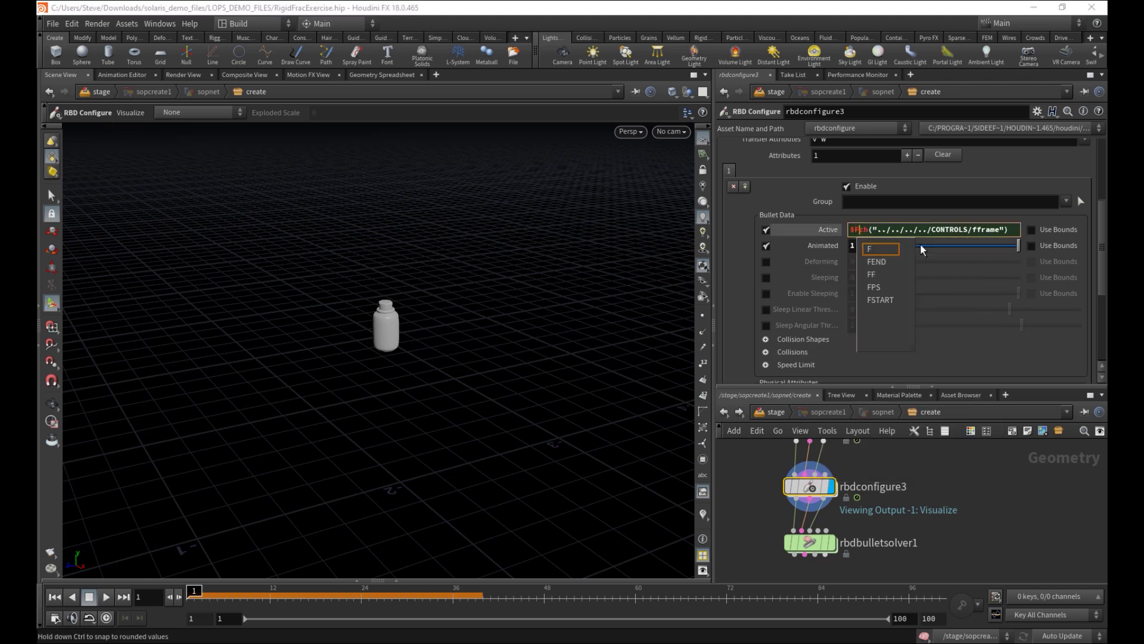
type(">=")
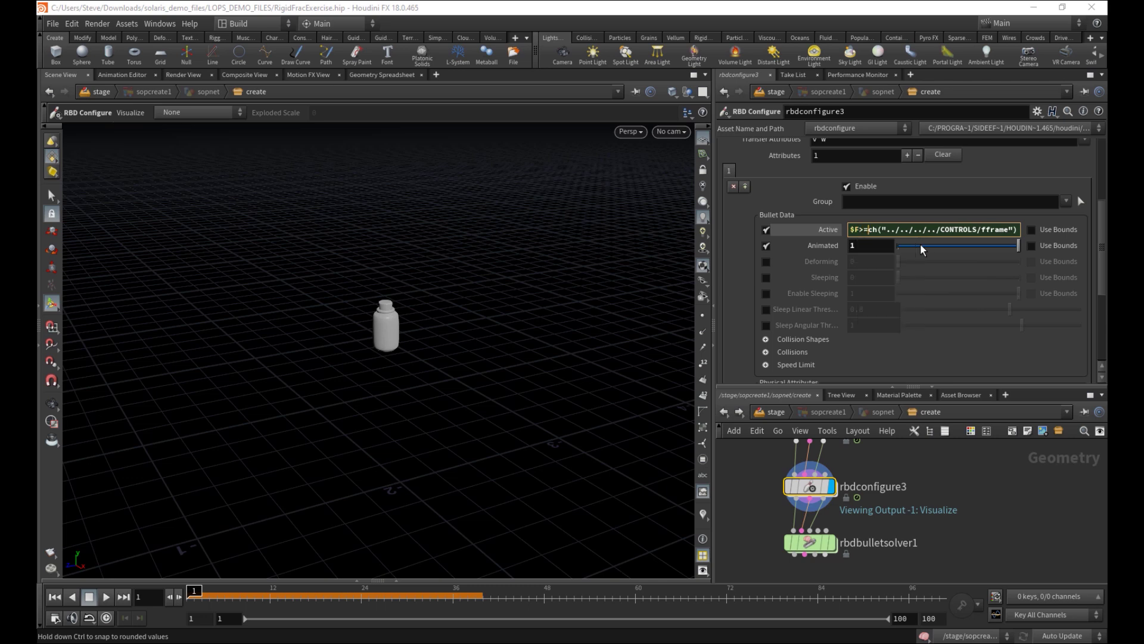
key("Return")
left_click(819, 234)
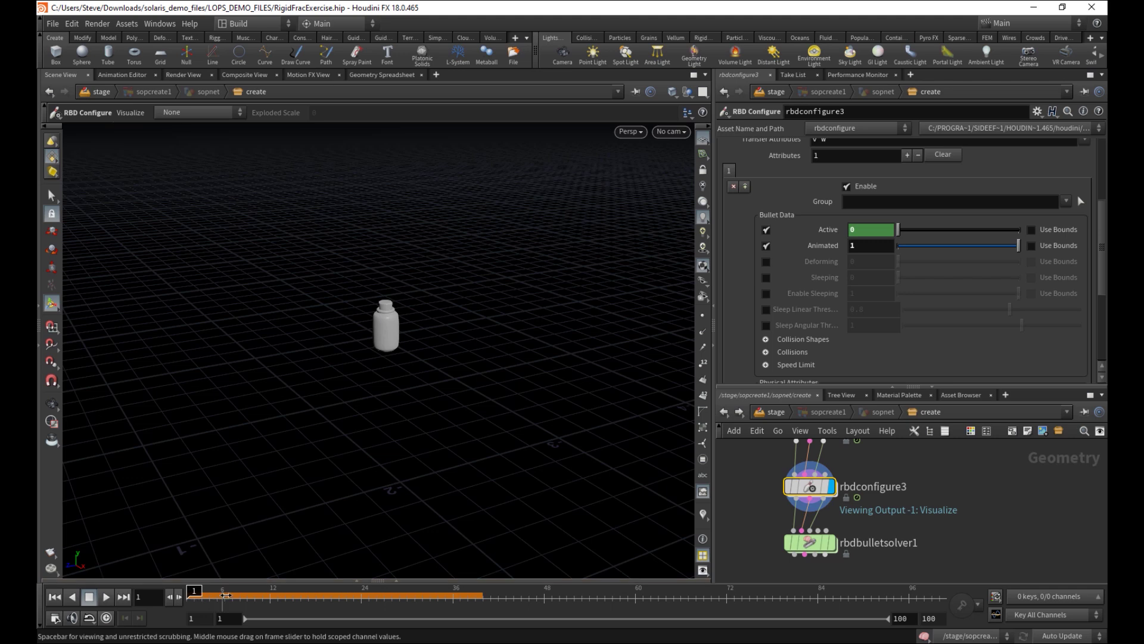
left_click_drag(227, 594, 361, 594)
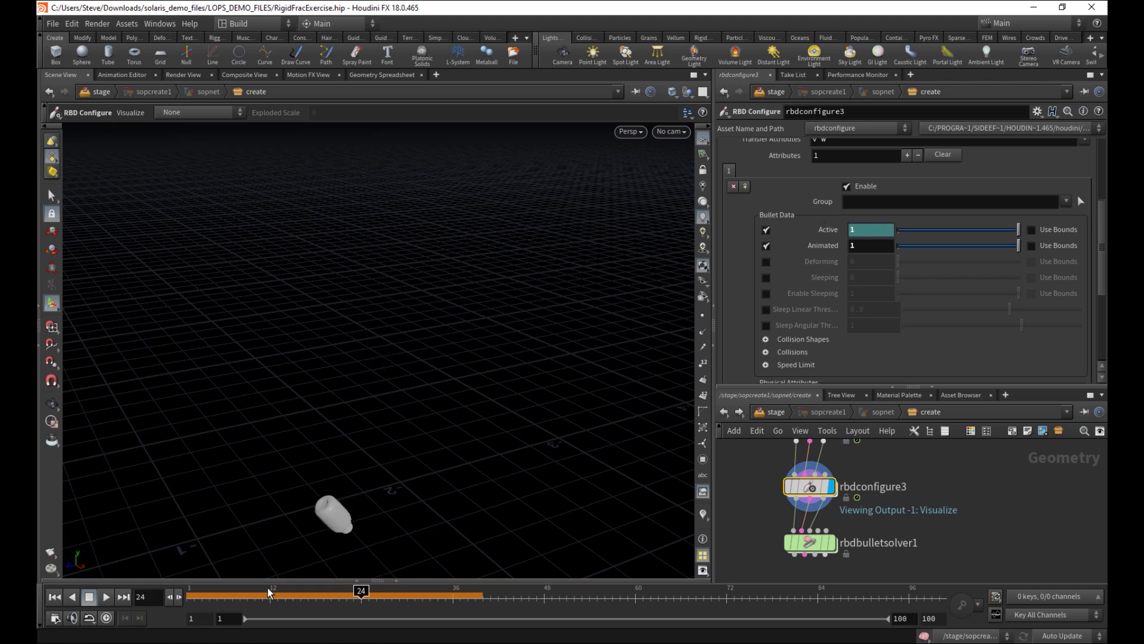
left_click(191, 595)
Display the RBD Bullet Solver, play the jar's fracture simulation, and return to frame 1
left_click(831, 542)
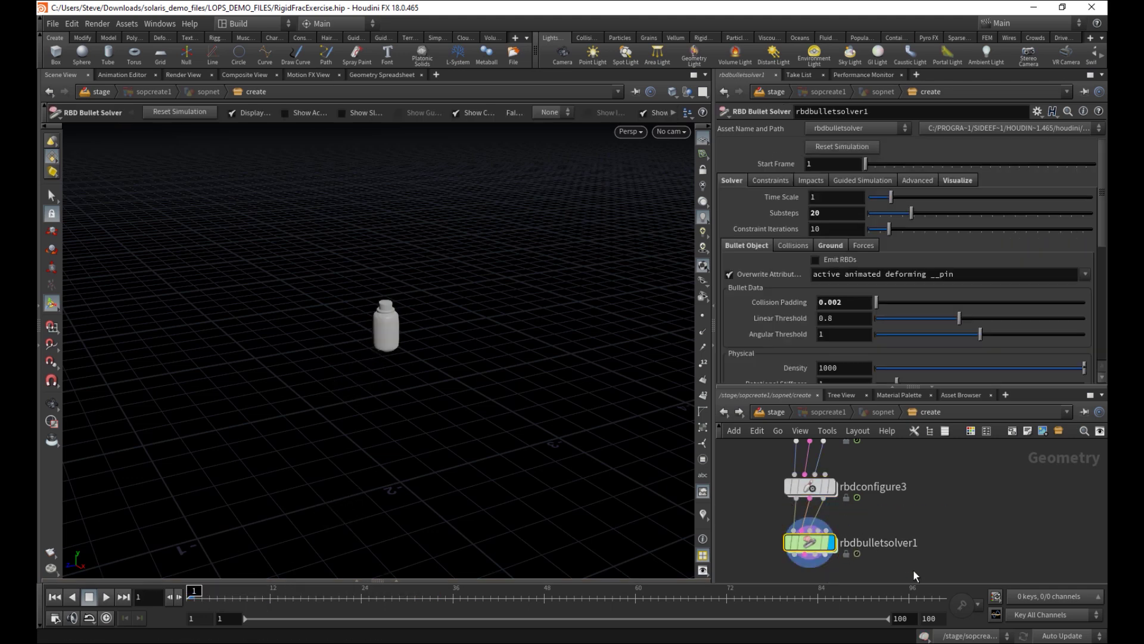
middle_click_drag(916, 576, 911, 520)
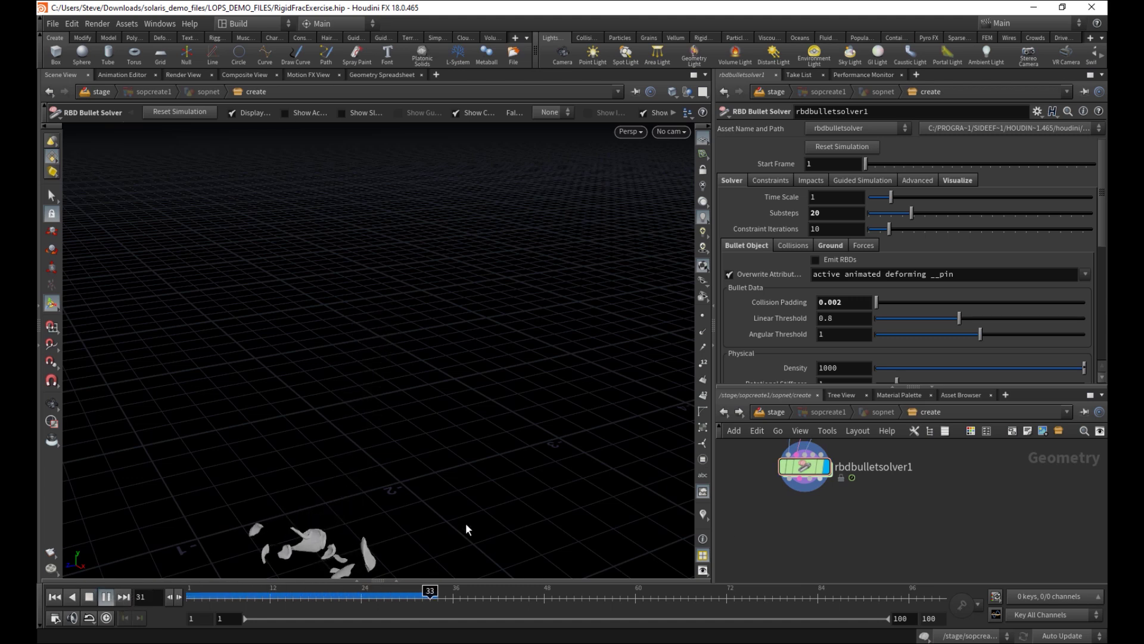
middle_click_drag(466, 529, 488, 455, "alt")
right_click_drag(488, 455, 427, 506, "alt")
middle_click_drag(426, 506, 463, 454, "alt")
left_click_drag(424, 595, 141, 594)
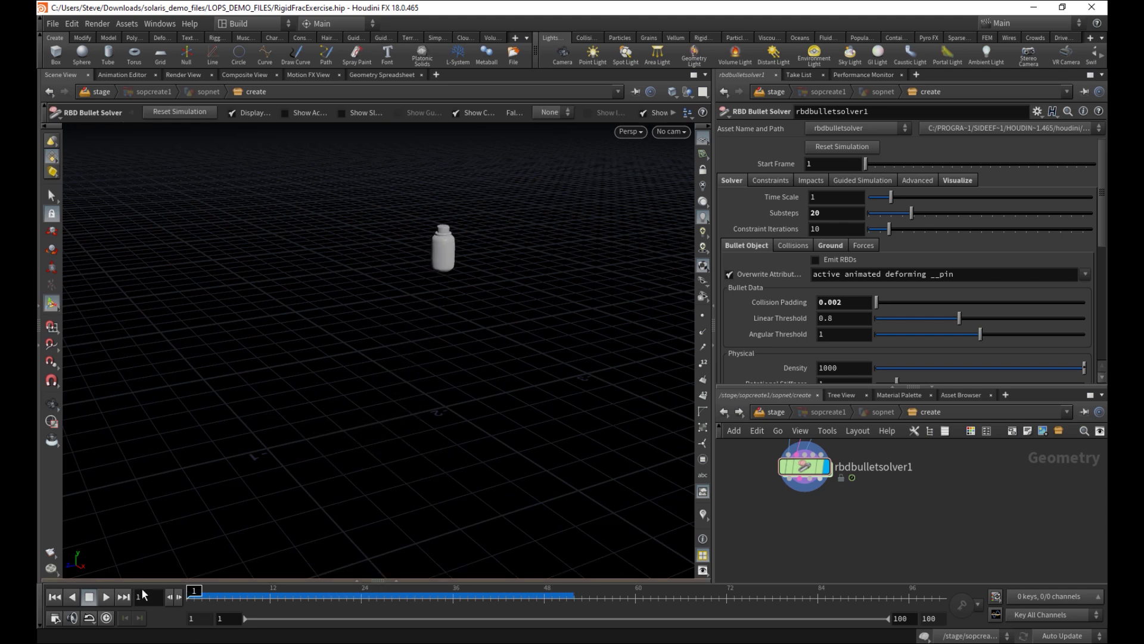
left_click(108, 596)
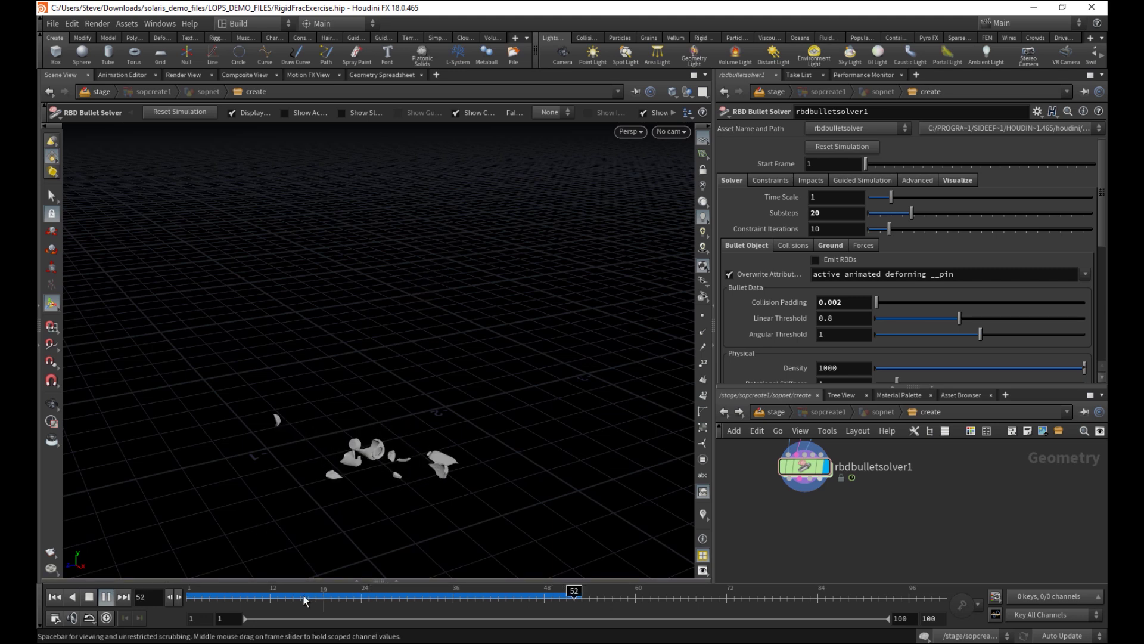
left_click_drag(305, 596, 153, 567)
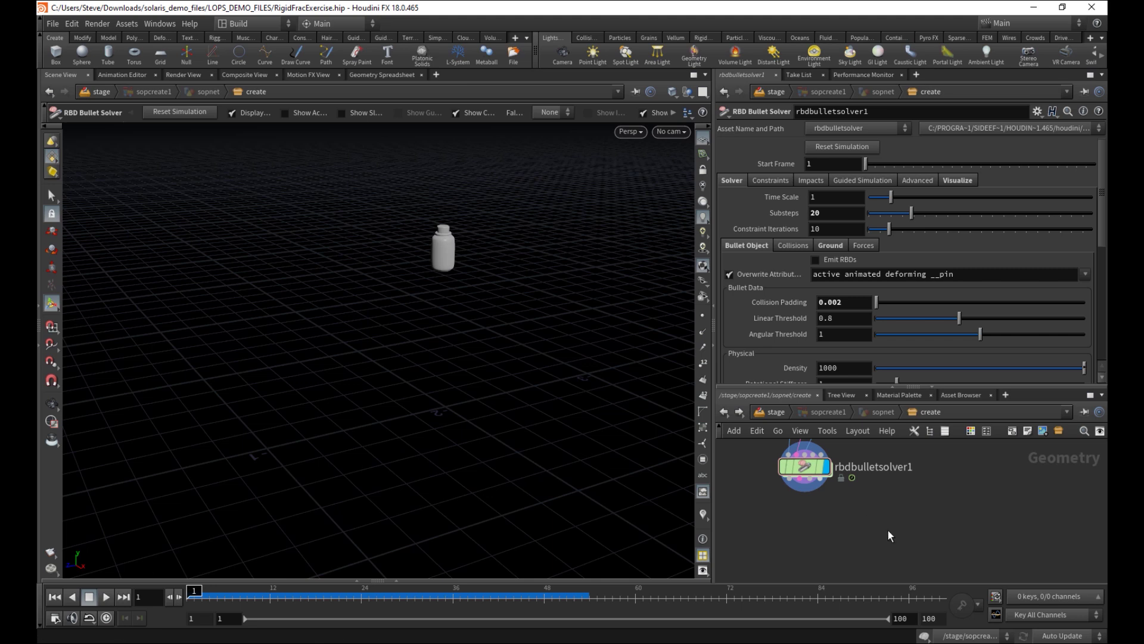
Save the scene and examine the RBD Bullet Solver's node info for its packed primitives and attributes
key("h")
key("ctrl+s")
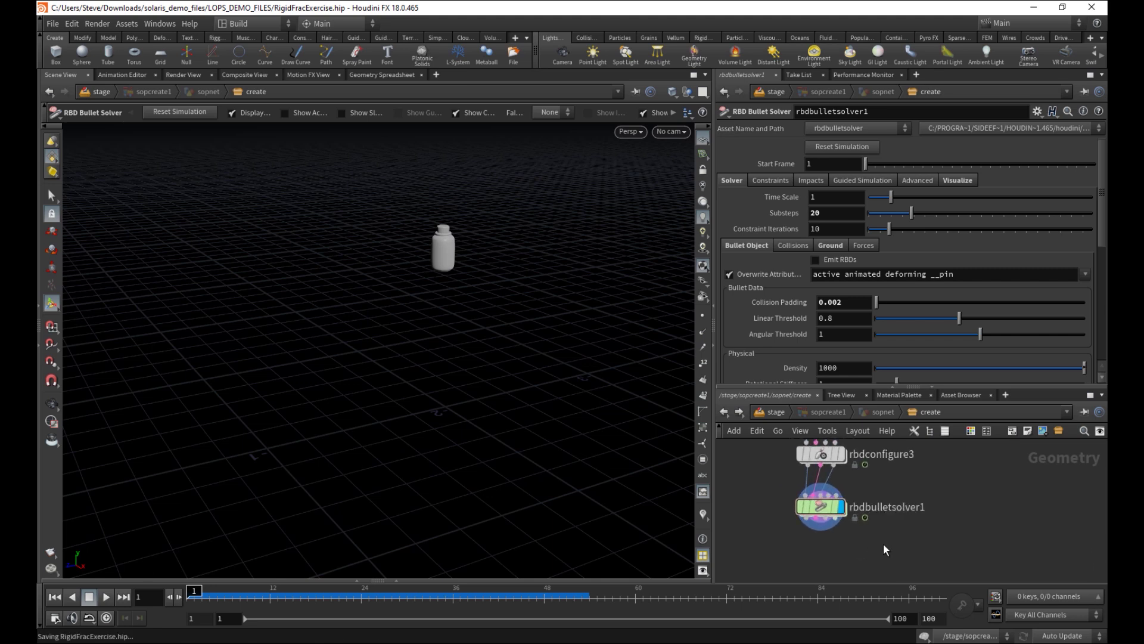
scroll(856, 556, "up", 2)
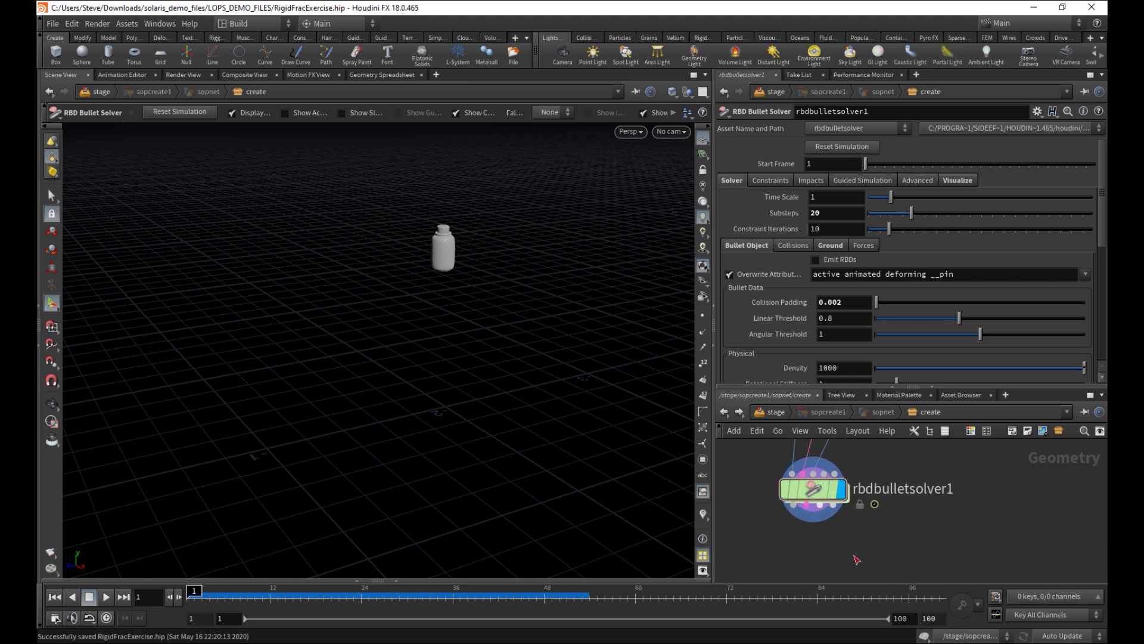
middle_click(839, 494)
scroll(830, 561, "down", 4)
scroll(871, 546, "up", 2)
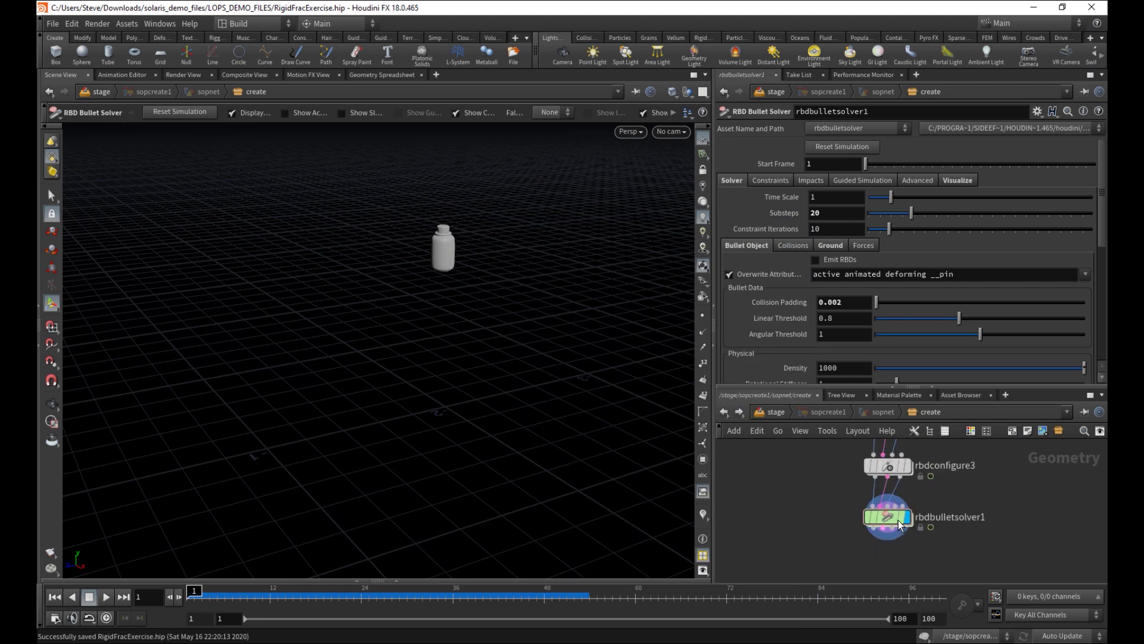
middle_click(897, 522)
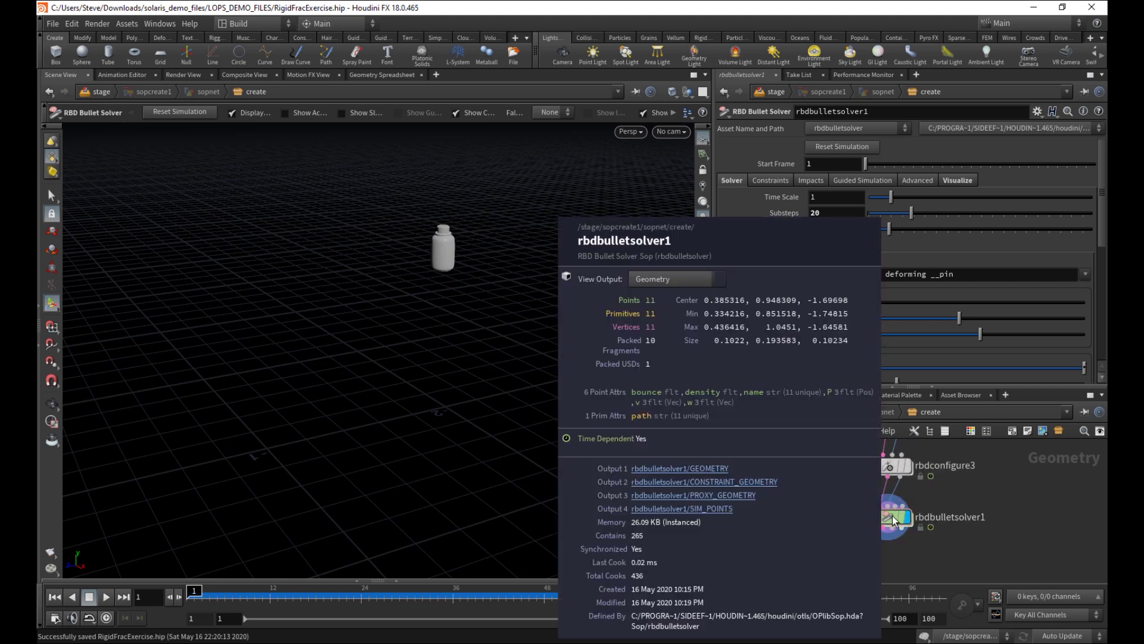
left_click(645, 366)
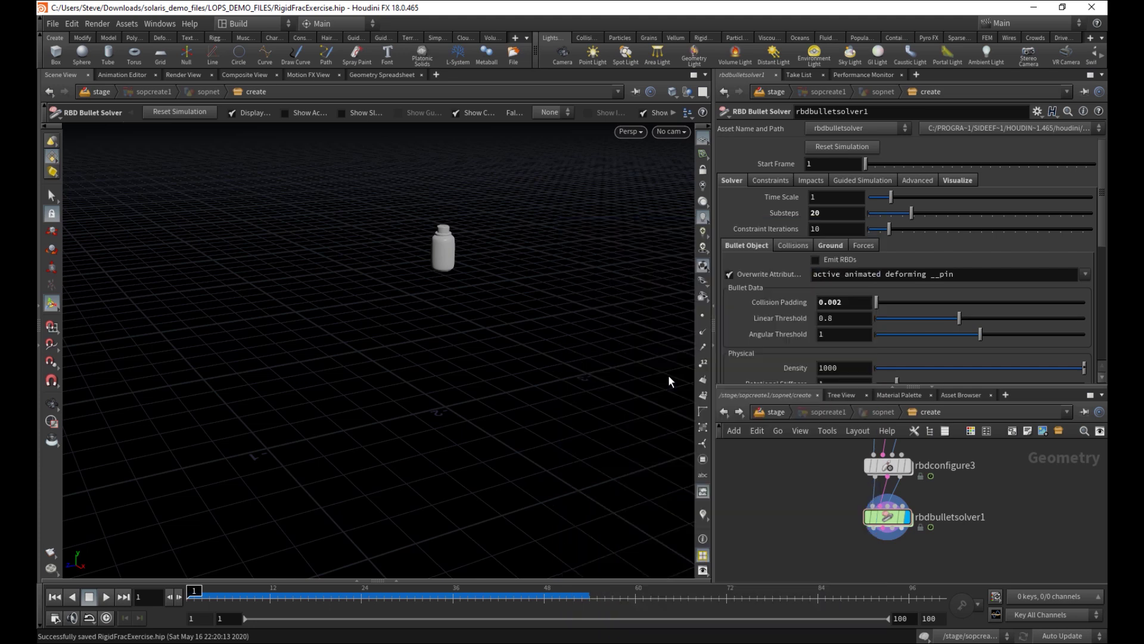
middle_click(887, 517)
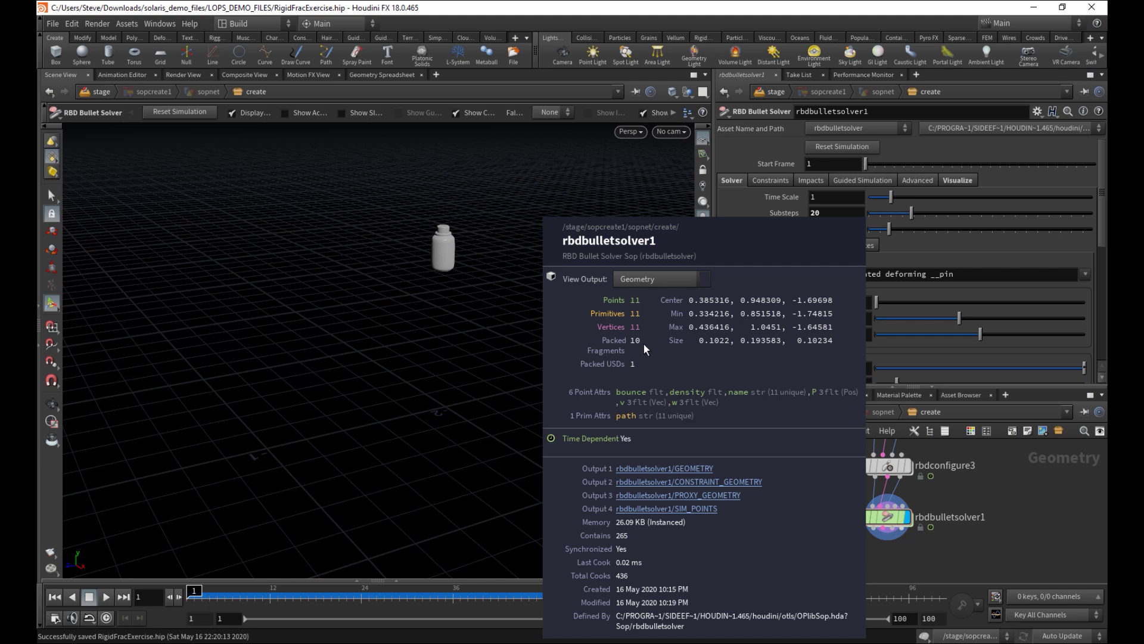
Add an Output node below the RBD Bullet Solver, fed by its first output
middle_click_drag(847, 555, 832, 531)
key("Tab")
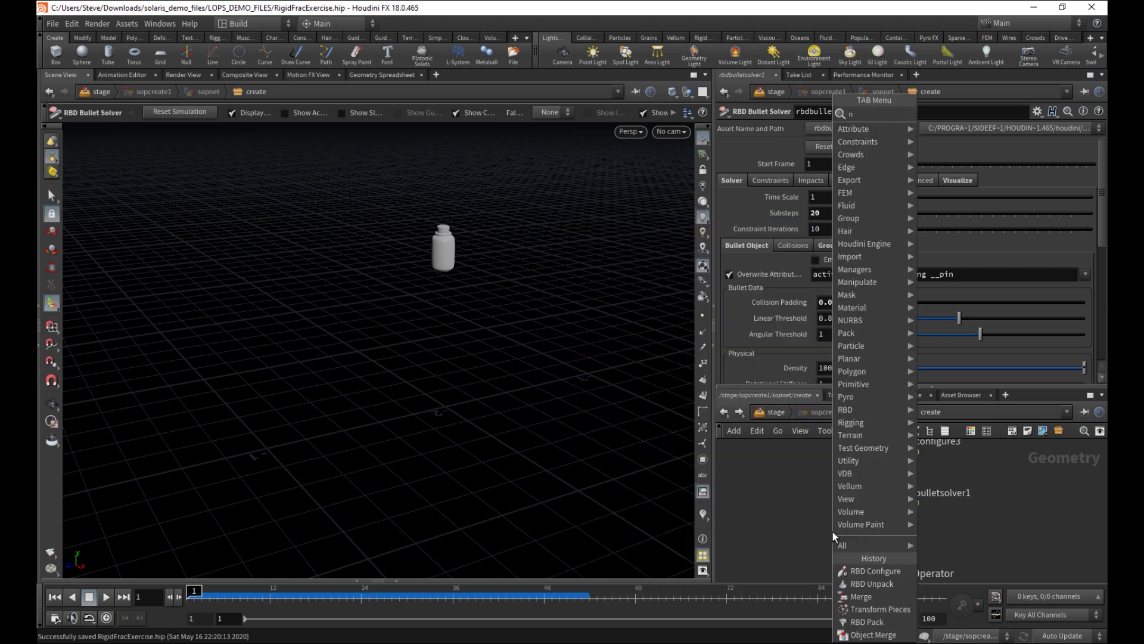
type("nu")
key("Escape")
key("Tab")
type("ou")
key("Return")
left_click(824, 540)
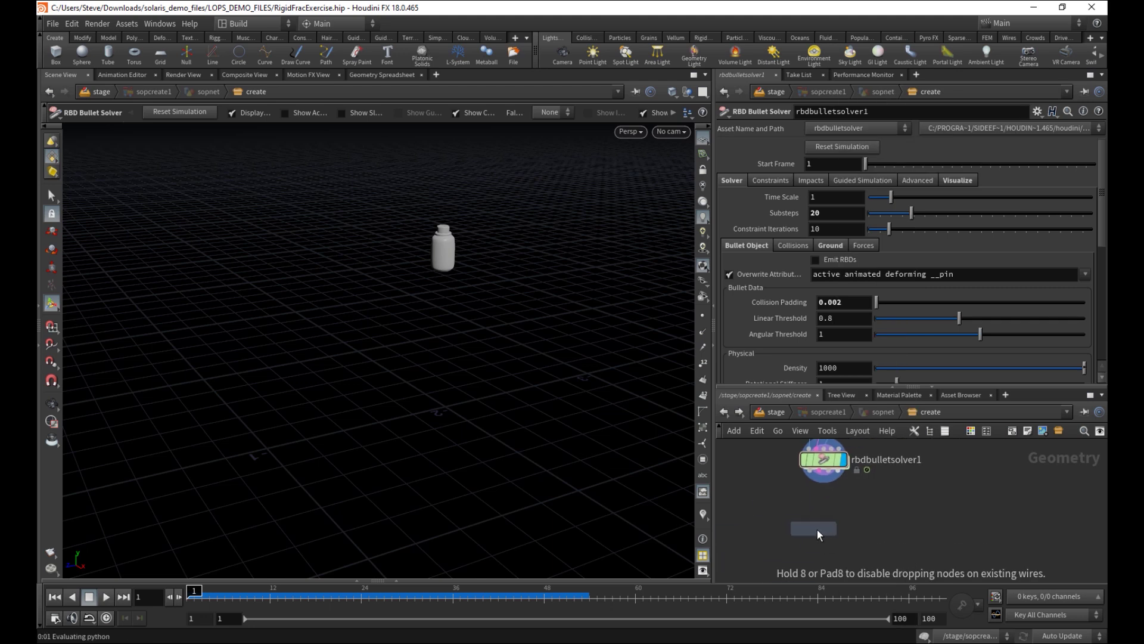
Rename the Output node to OUT and save the scene
key("ctrl+s")
double_click(860, 526)
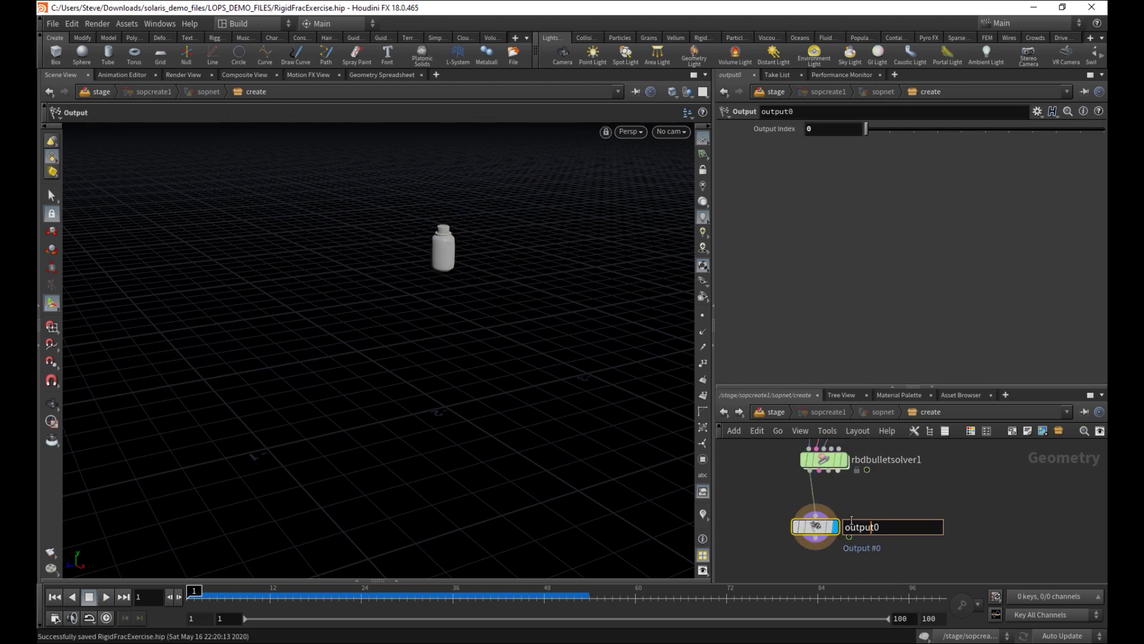
type("OUT")
key("Return")
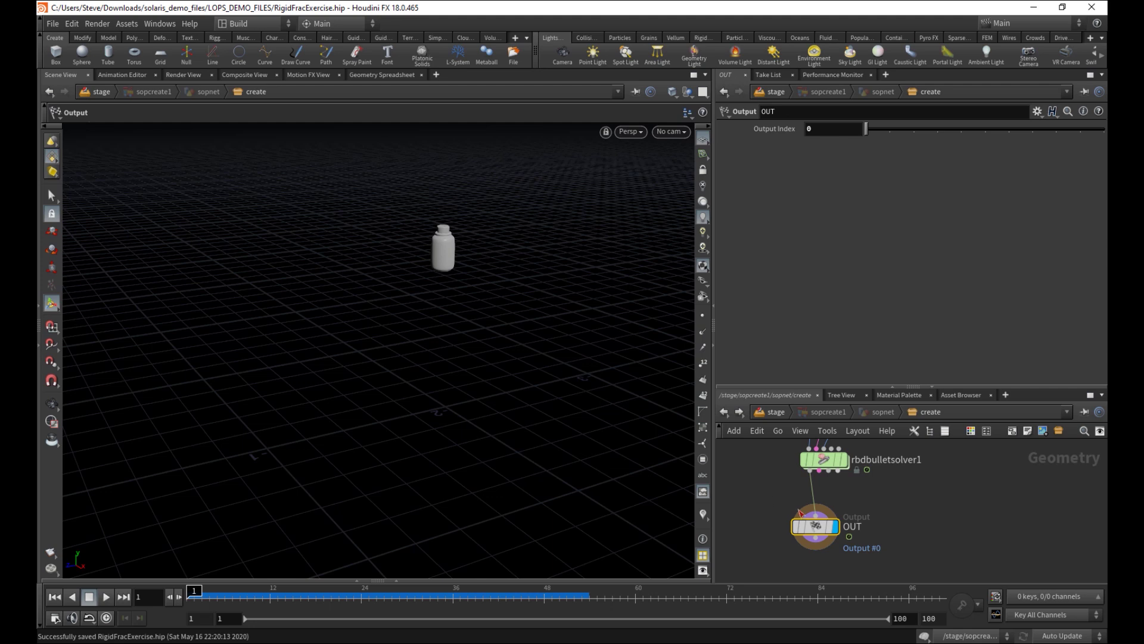
scroll(900, 517, "down", 1)
key("ctrl+s")
middle_click_drag(953, 488, 920, 529)
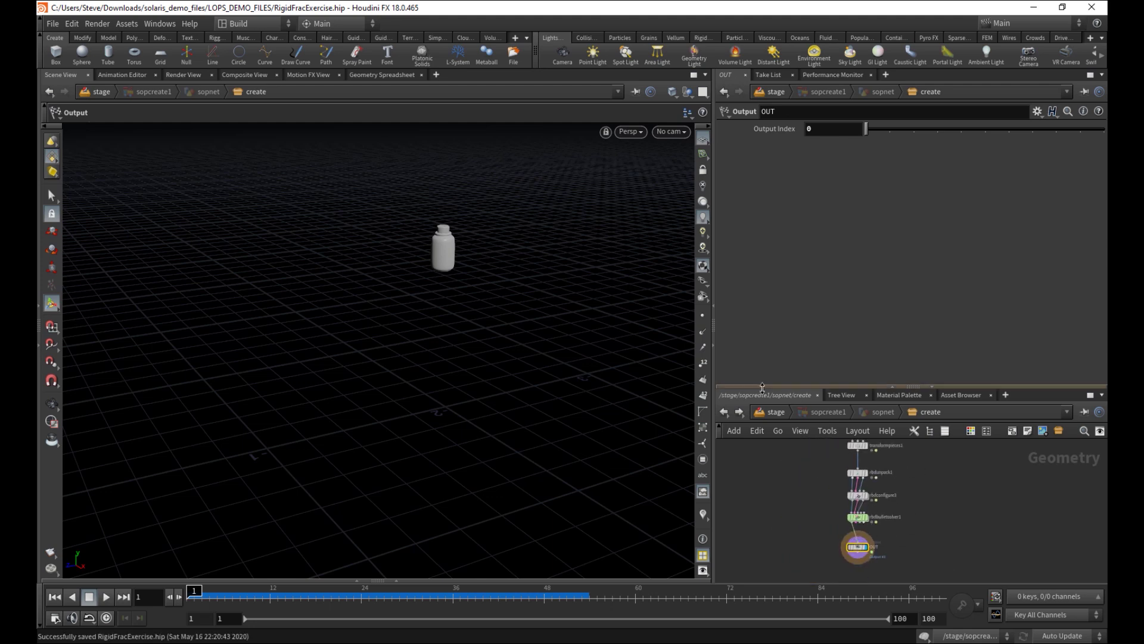
Return to the stage network and scrub to frame 29 to view the fractured jar
left_click(776, 412)
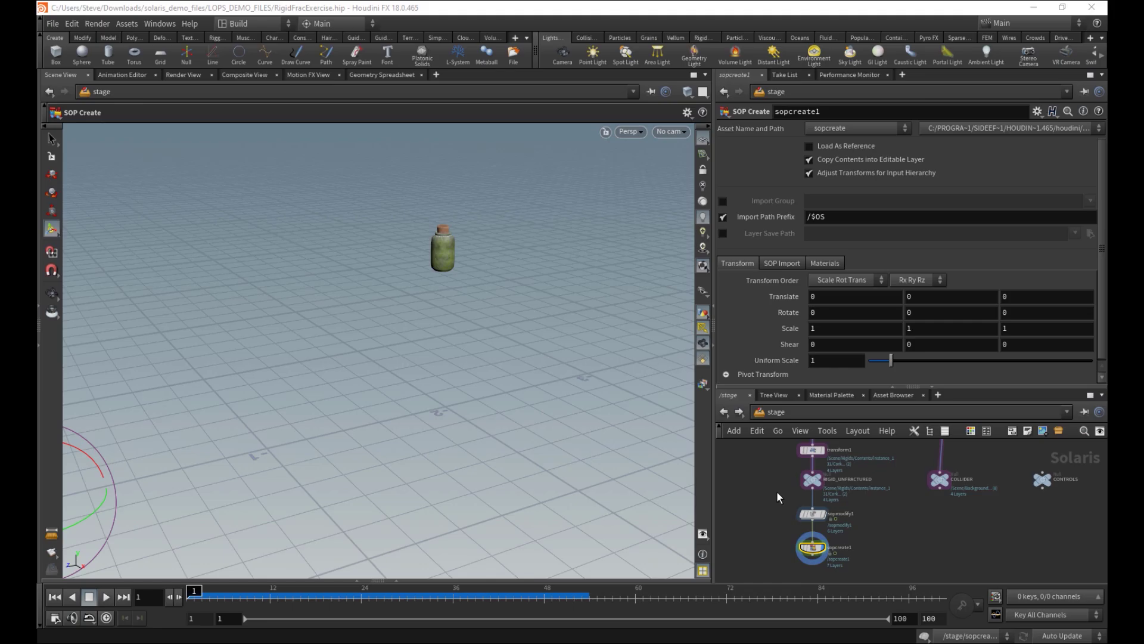
left_click_drag(212, 595, 398, 569)
Reveal the Scene Graph Tree and expand the sopcreate1 primitive to examine its hierarchy
left_click(395, 580)
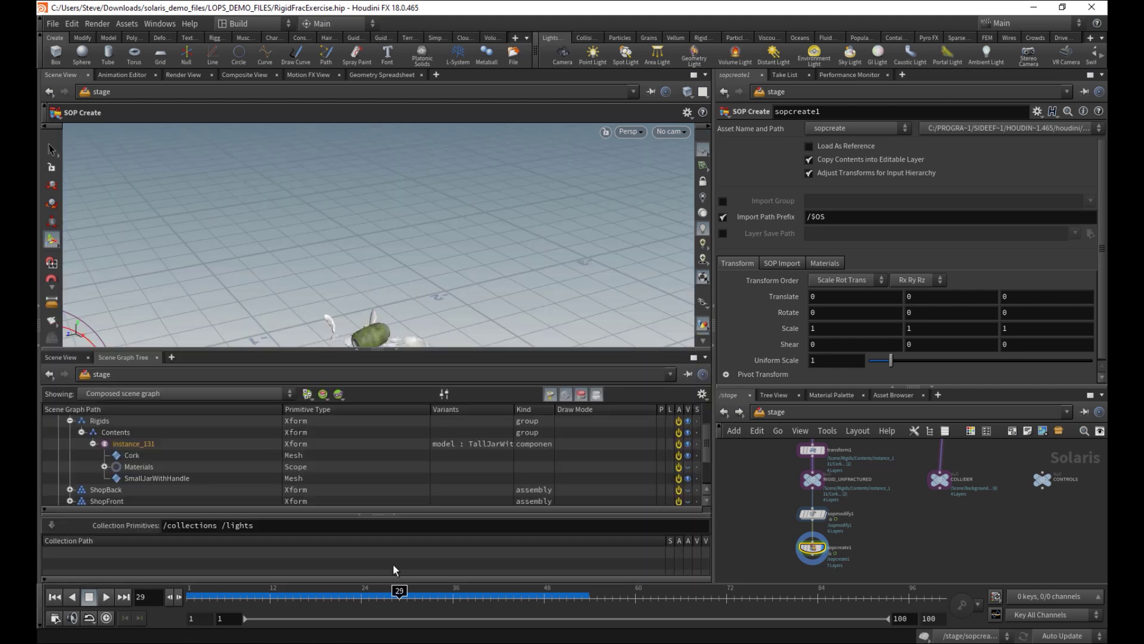
scroll(705, 442, "up", 2)
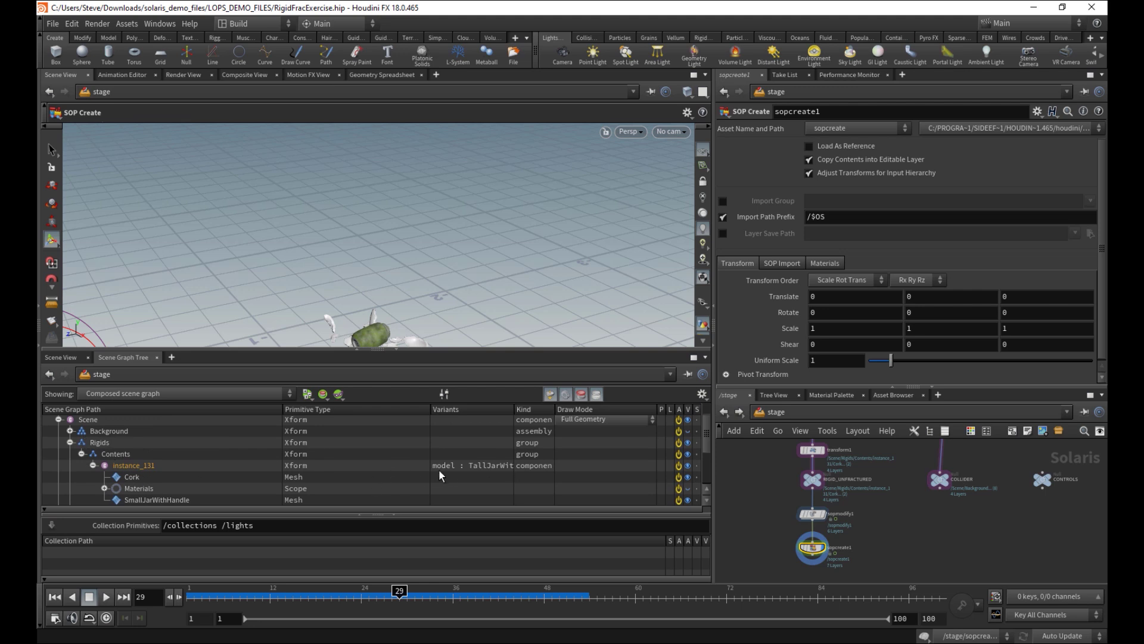
scroll(706, 444, "down", 5)
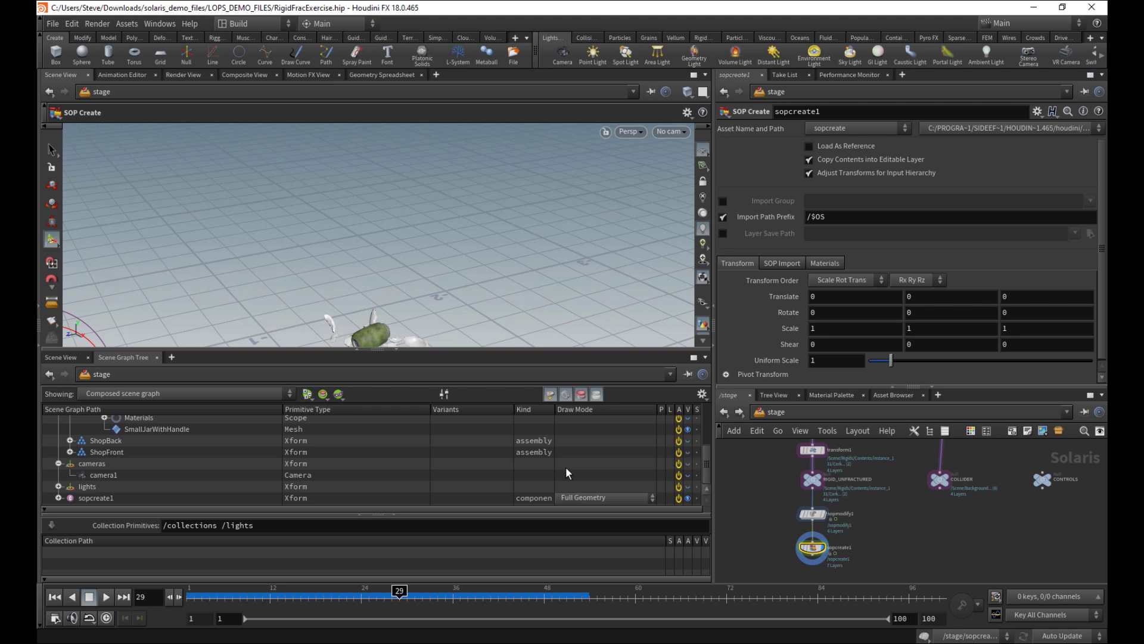
left_click(58, 498)
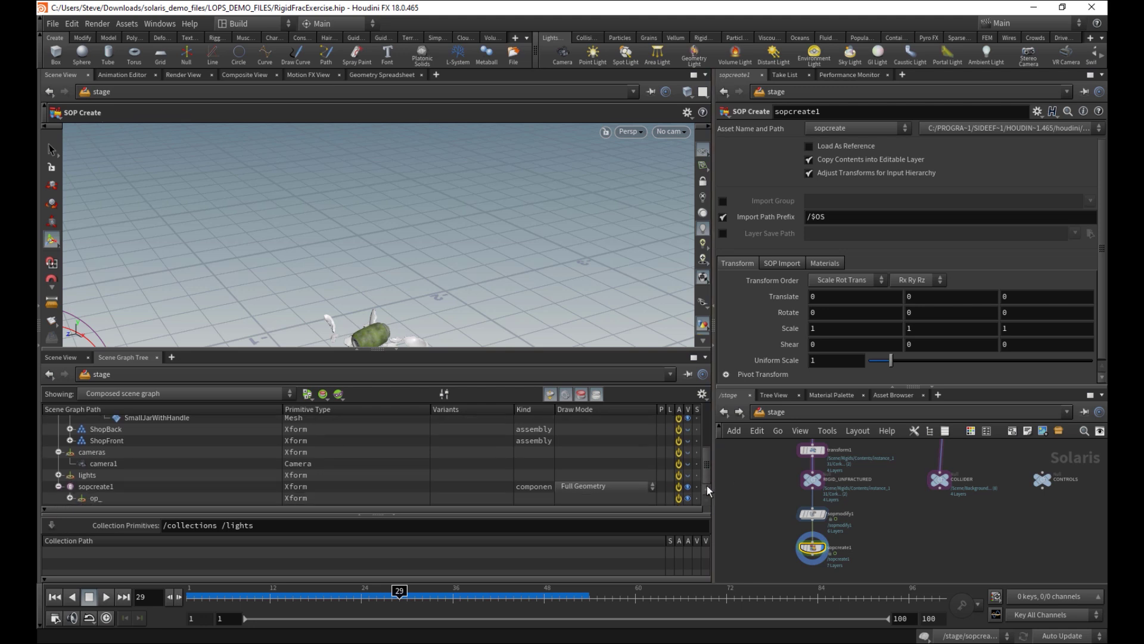
Hide the Scene Graph Tree after selecting the Scene primitive, and reopen the geometry network inside sopcreate1
scroll(668, 421, "up", 10)
left_click(59, 444)
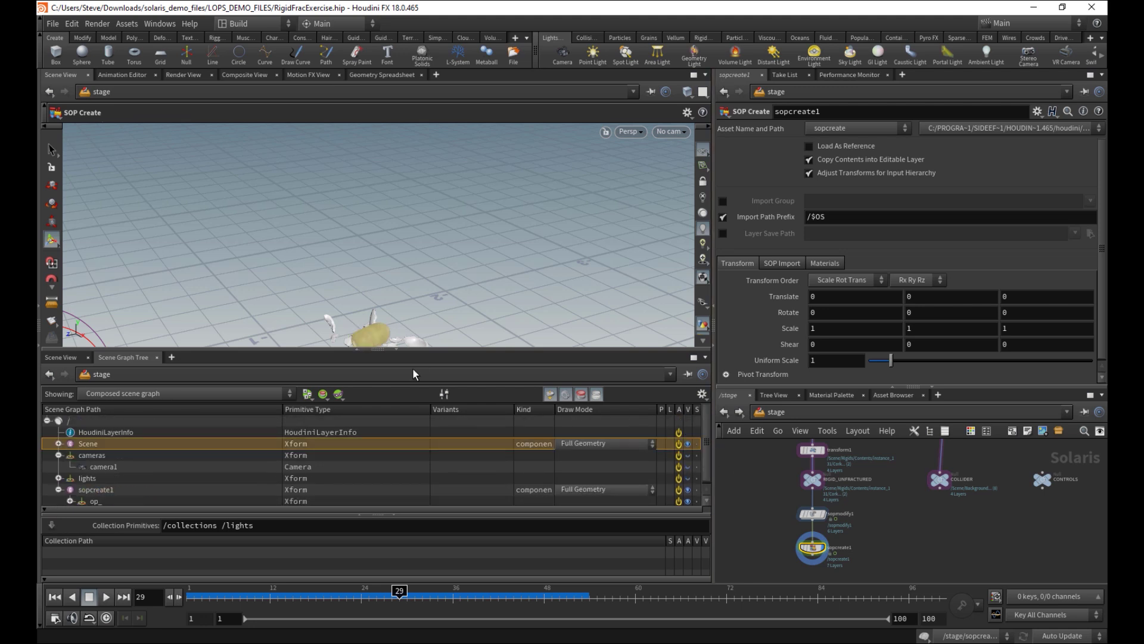
left_click(397, 350)
double_click(812, 547)
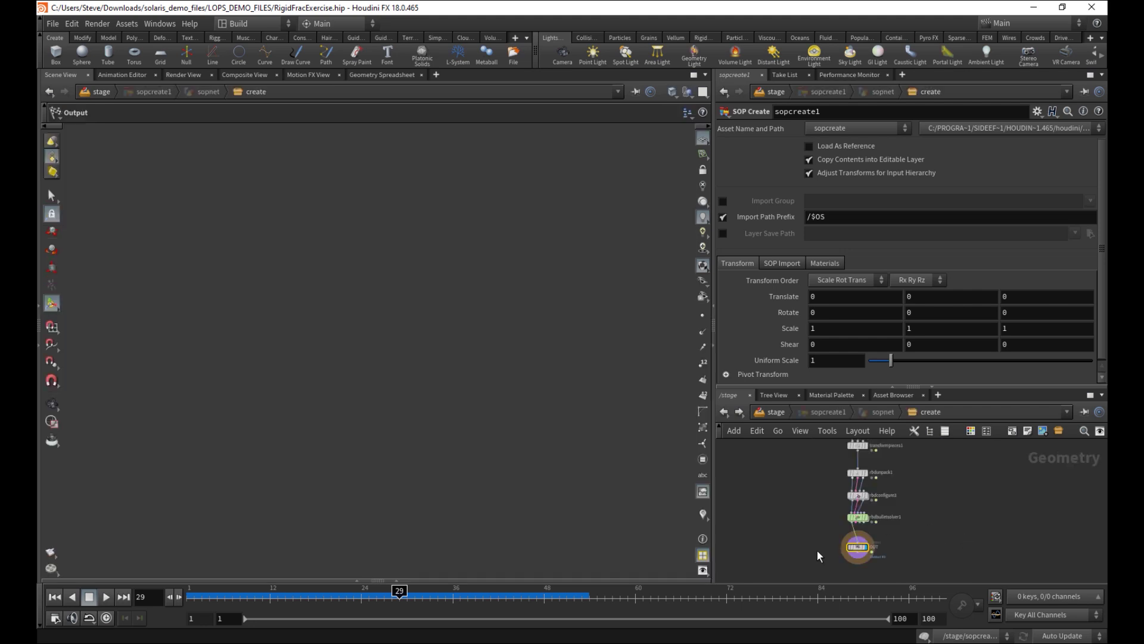
Duplicate the attribswap1 node and insert the copy on the lid branch coming from split1
middle_click_drag(888, 563, 887, 631)
middle_click_drag(863, 447, 882, 509)
scroll(878, 509, "up", 2)
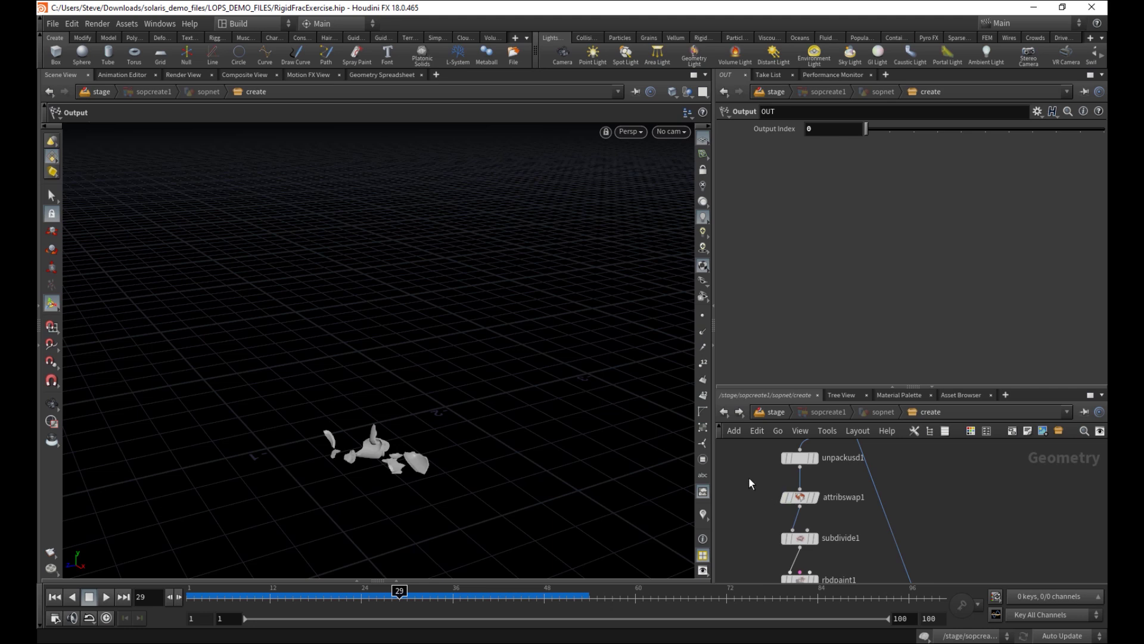
left_click_drag(827, 511, 830, 513)
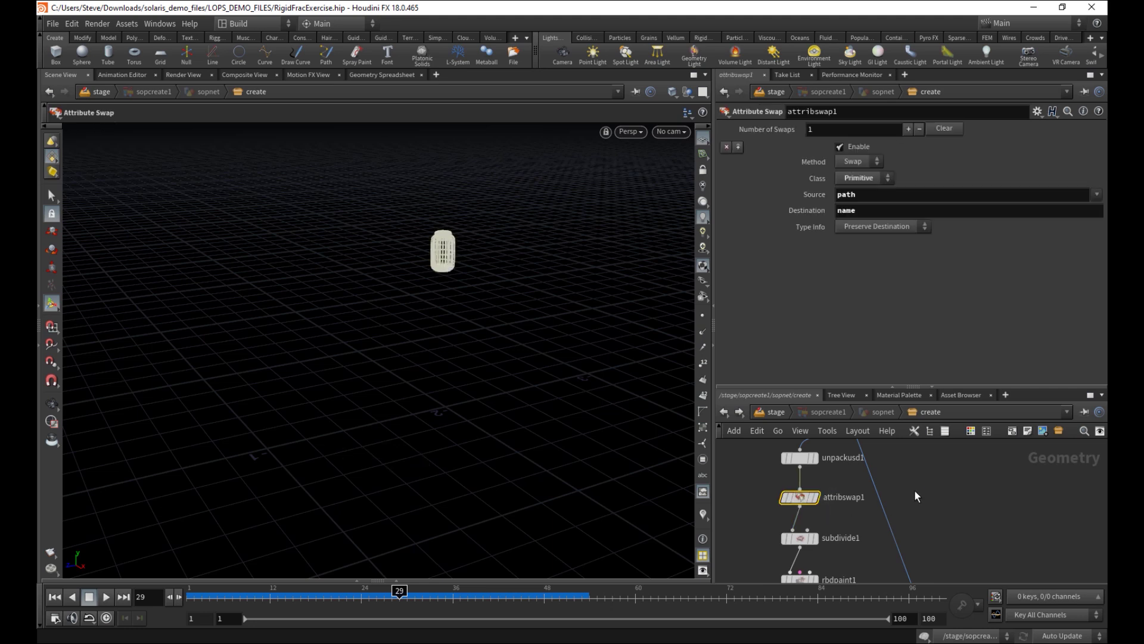
key("ctrl+c")
key("ctrl+v")
mouse_move(943, 506)
left_mouse_down()
mouse_move(885, 504)
mouse_move(942, 496)
left_mouse_up()
Display the RBD Bullet Solver's result and inspect its point name attribute in the Geometry Spreadsheet
middle_click_drag(973, 443, 940, 453)
middle_click_drag(946, 545, 950, 431)
middle_click_drag(930, 577, 968, 471)
middle_click_drag(958, 518, 965, 467)
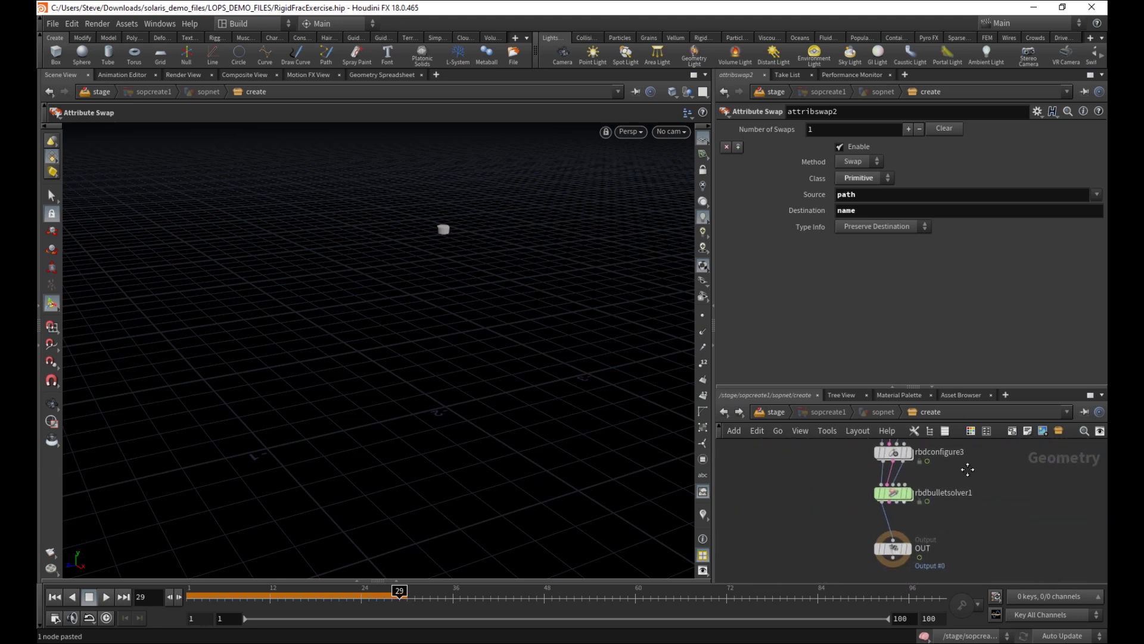
middle_click_drag(957, 581, 935, 582)
middle_click_drag(878, 560, 869, 526)
left_click(878, 458)
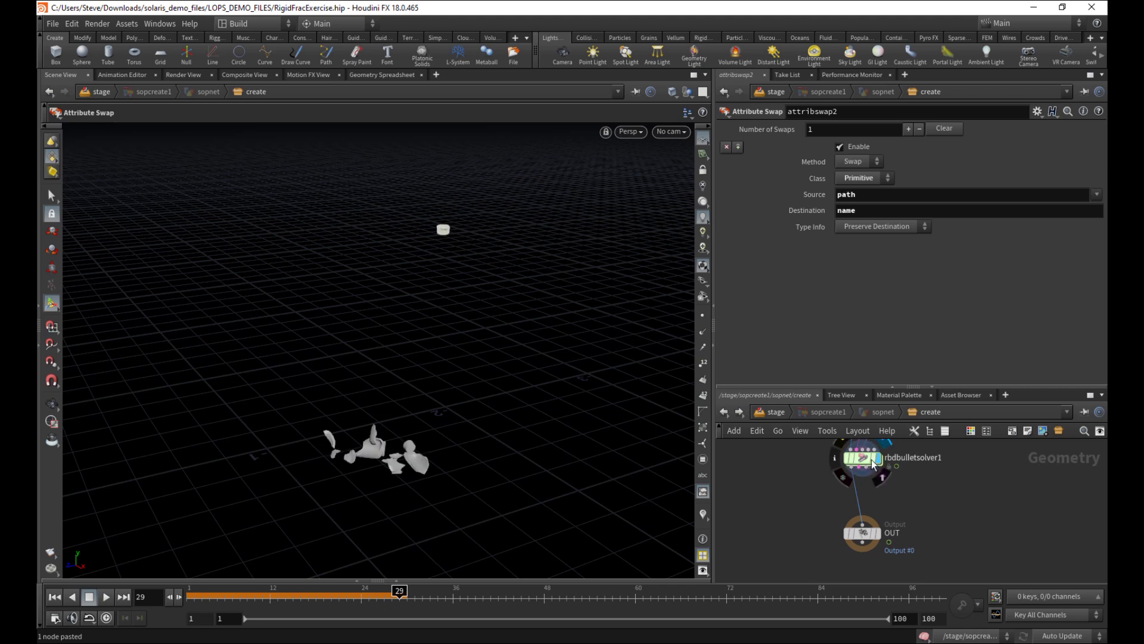
left_click(863, 458)
left_click(363, 75)
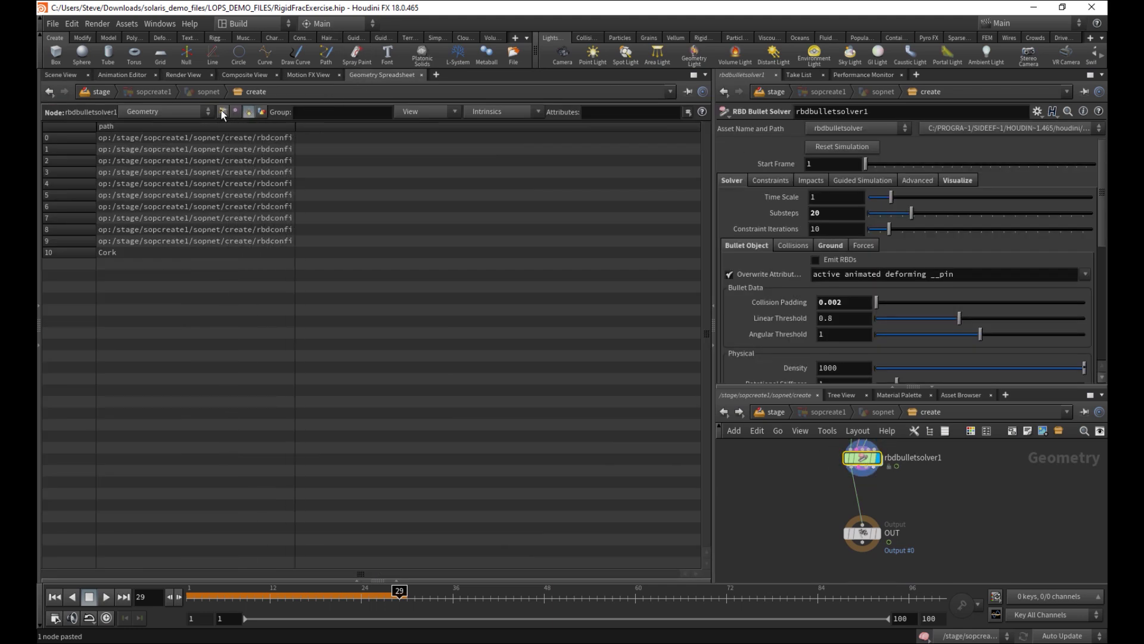
left_click(222, 111)
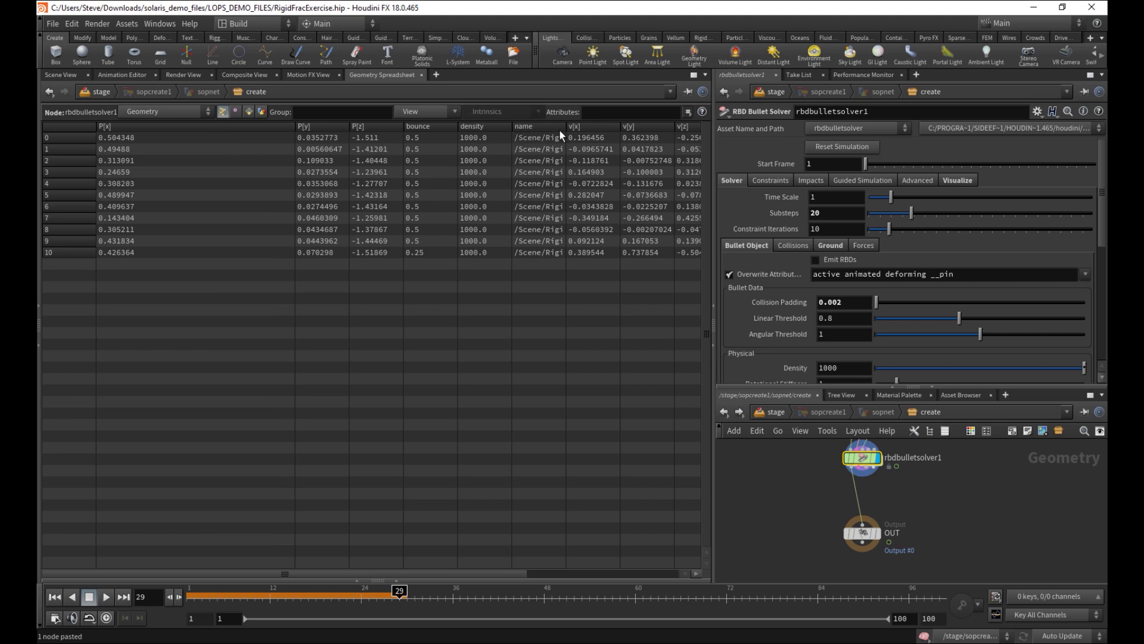
left_click_drag(565, 126, 700, 126)
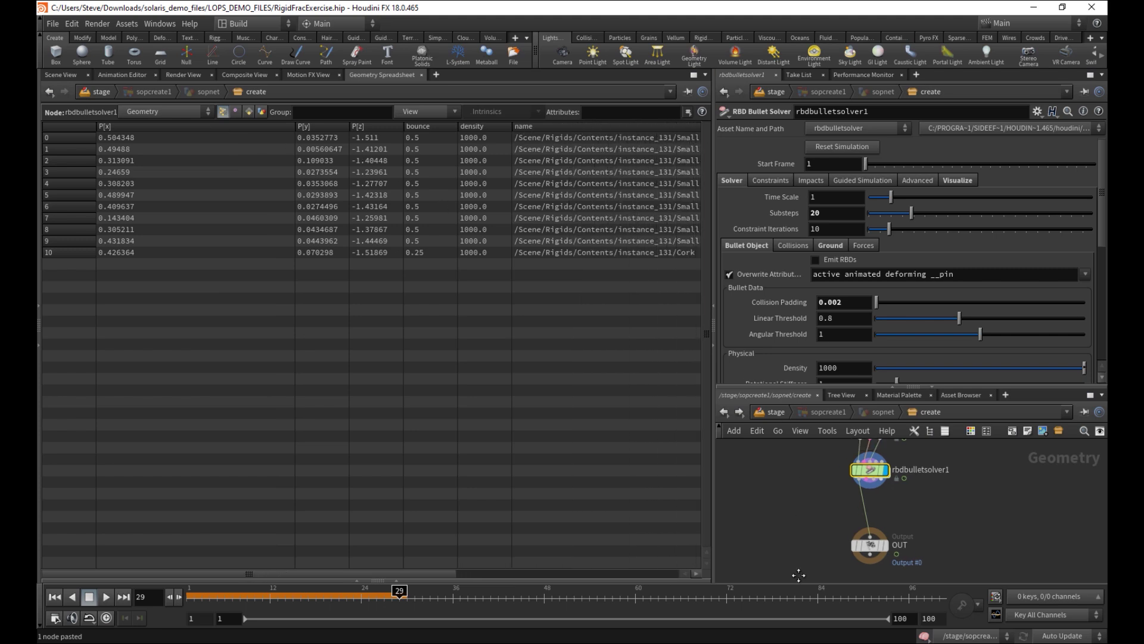
middle_click_drag(806, 487, 799, 575)
left_click_drag(295, 125, 190, 128)
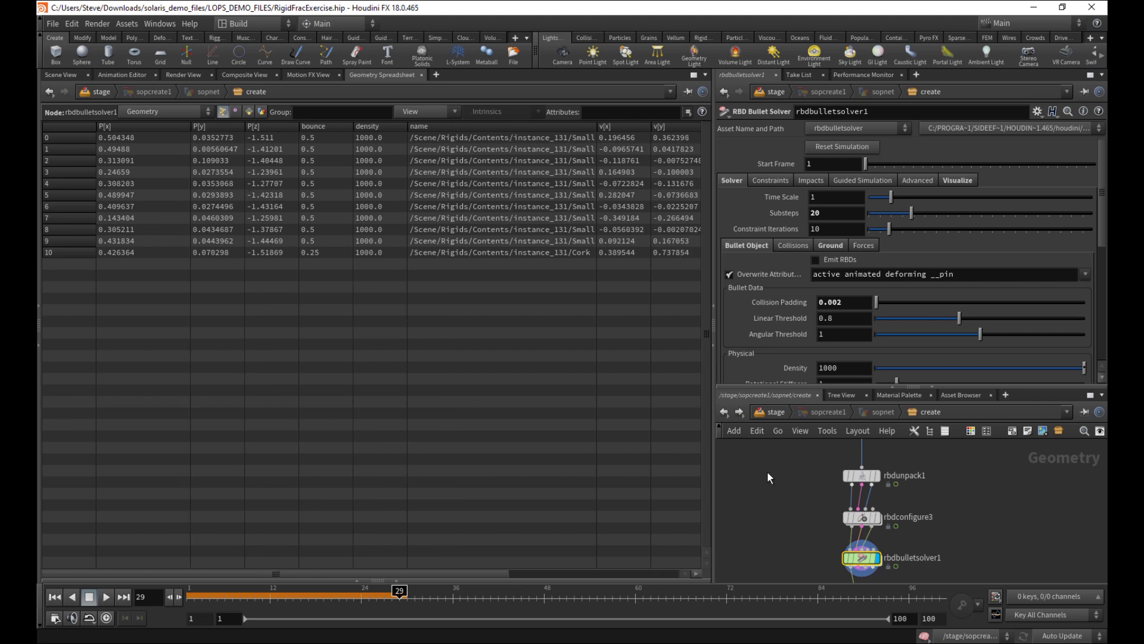
Display the unpackusd1 node and examine the full path values among its primitive attributes
middle_click_drag(769, 478, 789, 624)
middle_click_drag(820, 490, 890, 501)
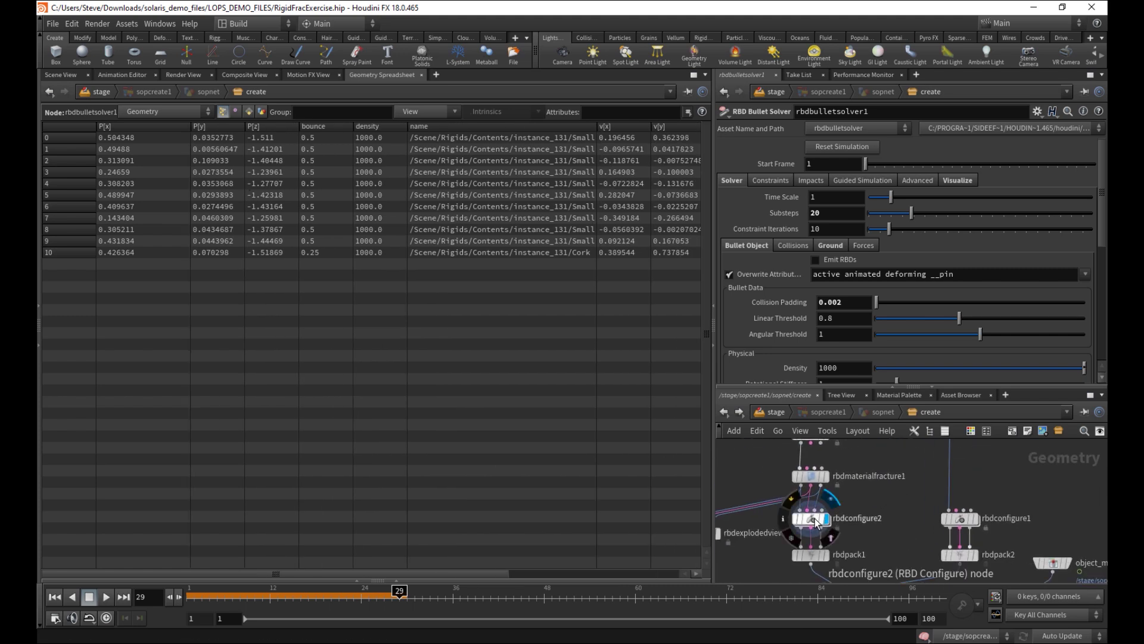
left_click(811, 518)
middle_click_drag(864, 447, 853, 595)
middle_click_drag(845, 534, 859, 564)
left_click(827, 491)
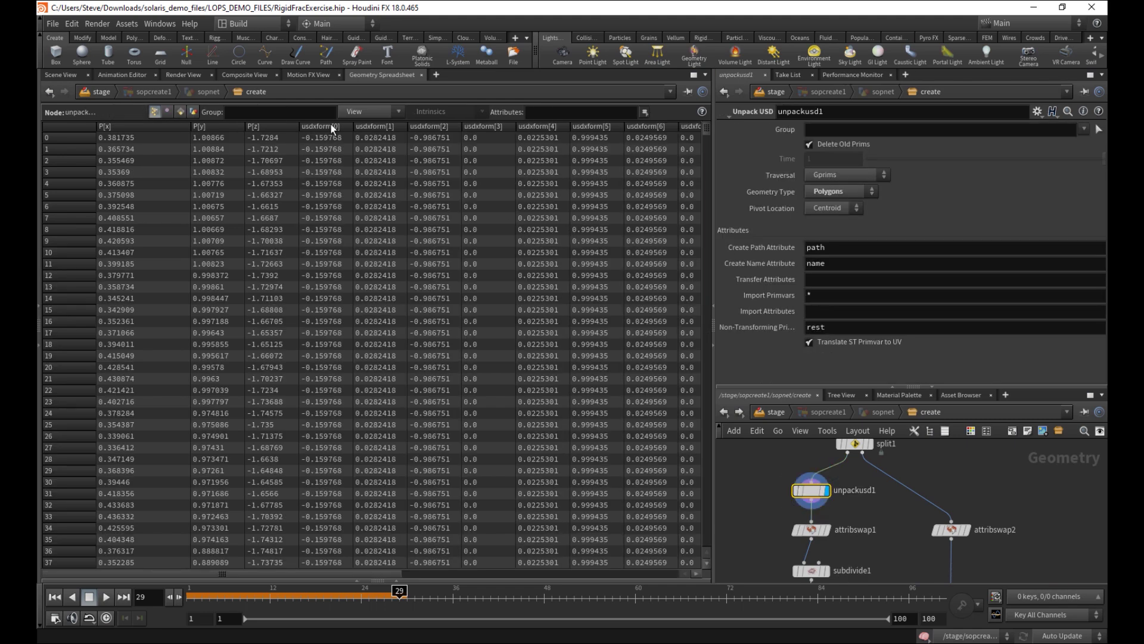
left_click(182, 112)
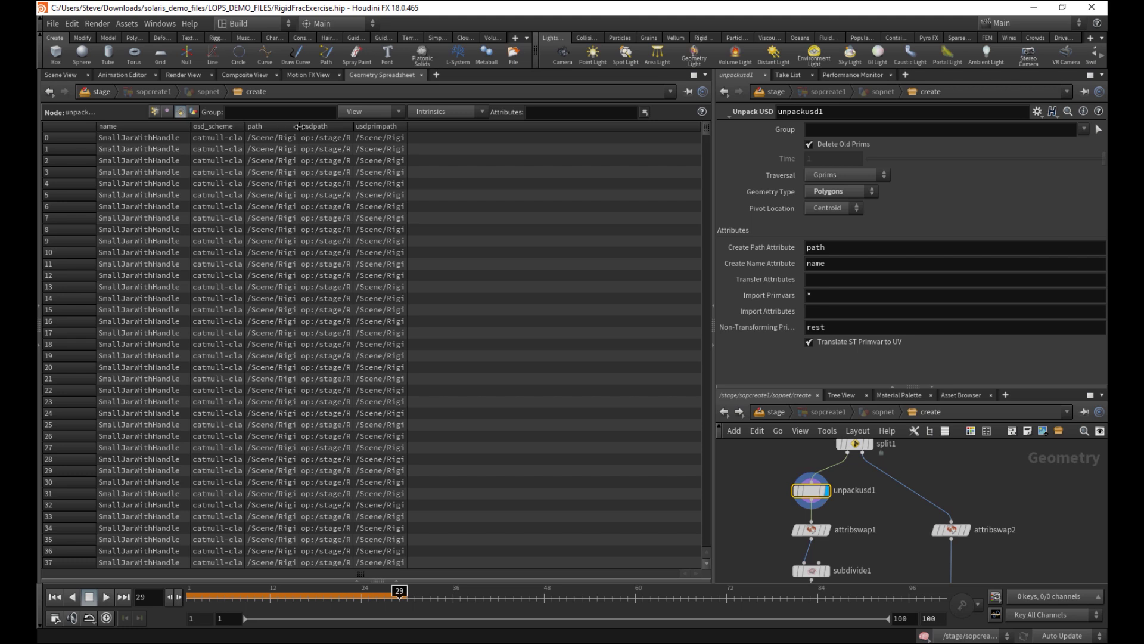
left_click_drag(297, 126, 557, 127)
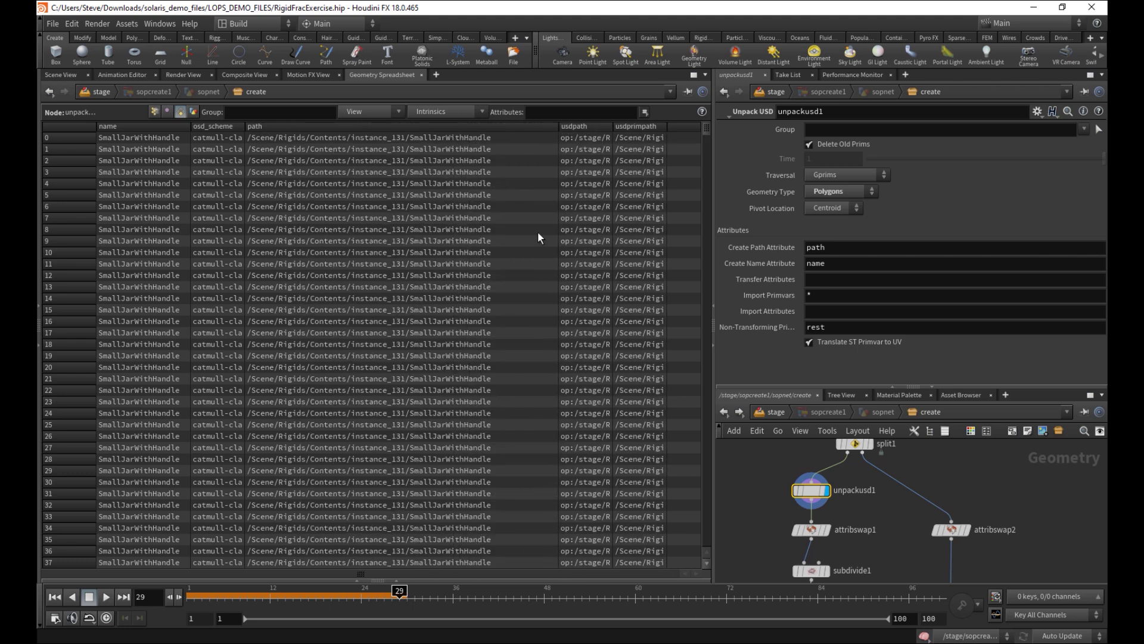
Display attribswap1 and examine the swapped name and path primitive attributes
middle_click_drag(873, 496, 877, 436)
left_click(832, 471)
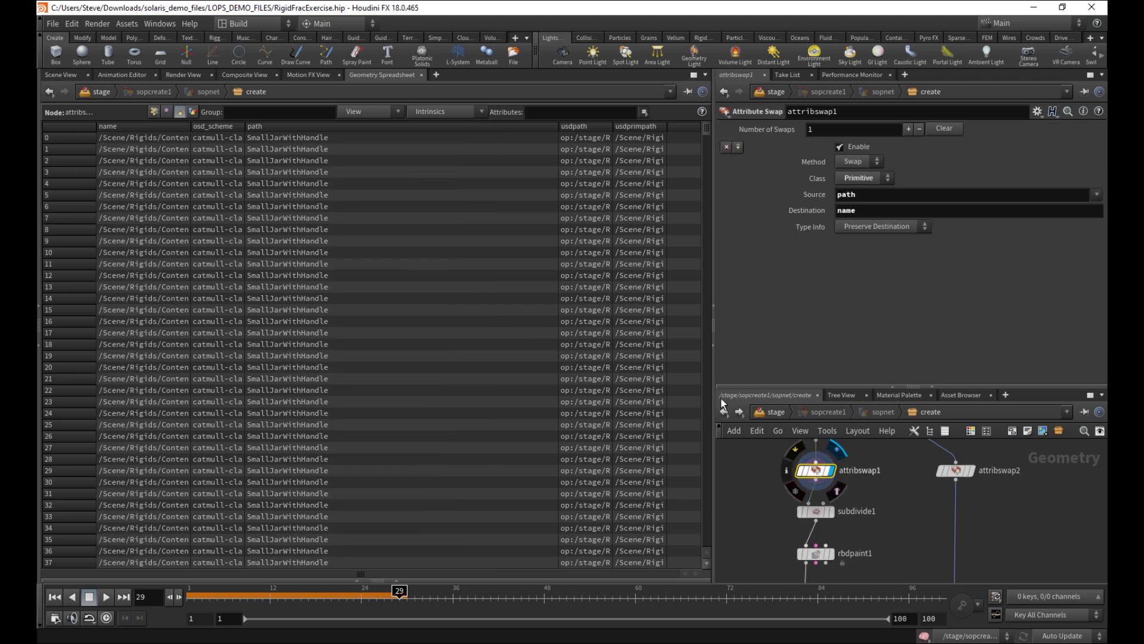
left_click_drag(191, 127, 283, 126)
Display rbdconfigure2 and inspect the name attribute on the points of the fractured jar pieces
middle_click_drag(839, 573, 833, 435)
left_click(814, 505)
middle_click(814, 505)
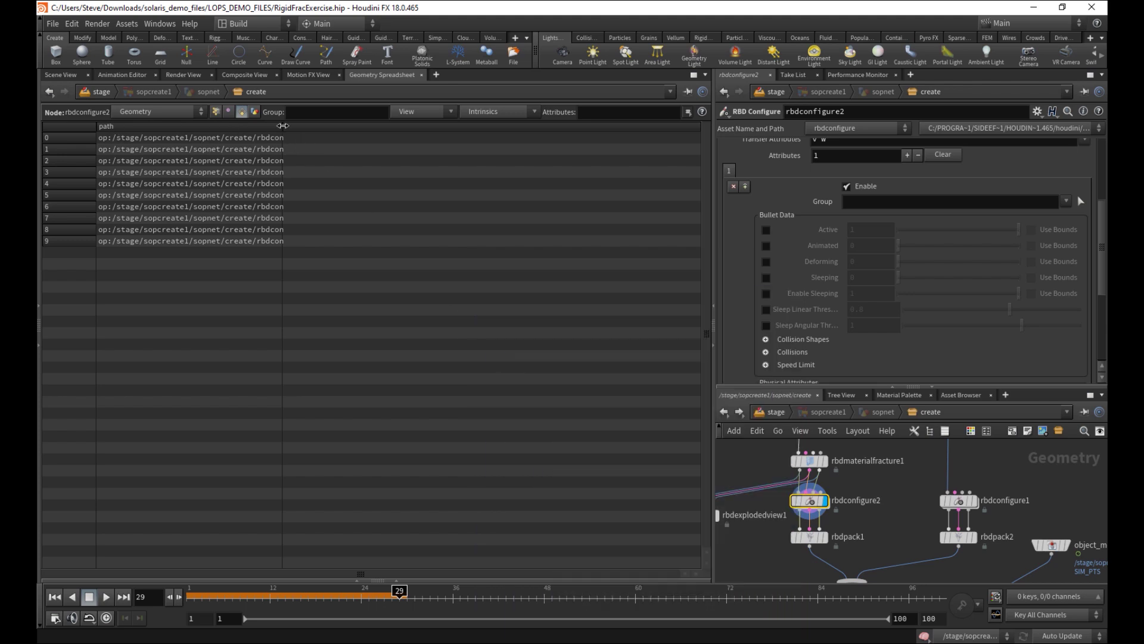
left_click_drag(282, 126, 426, 126)
left_click(217, 112)
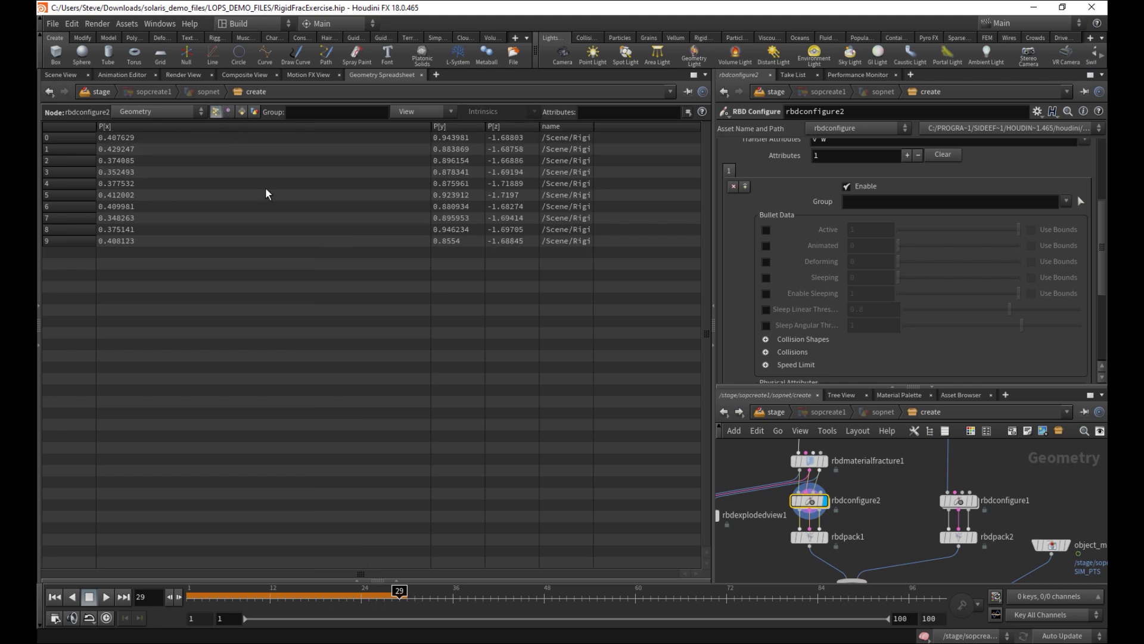
left_click_drag(593, 127, 814, 160)
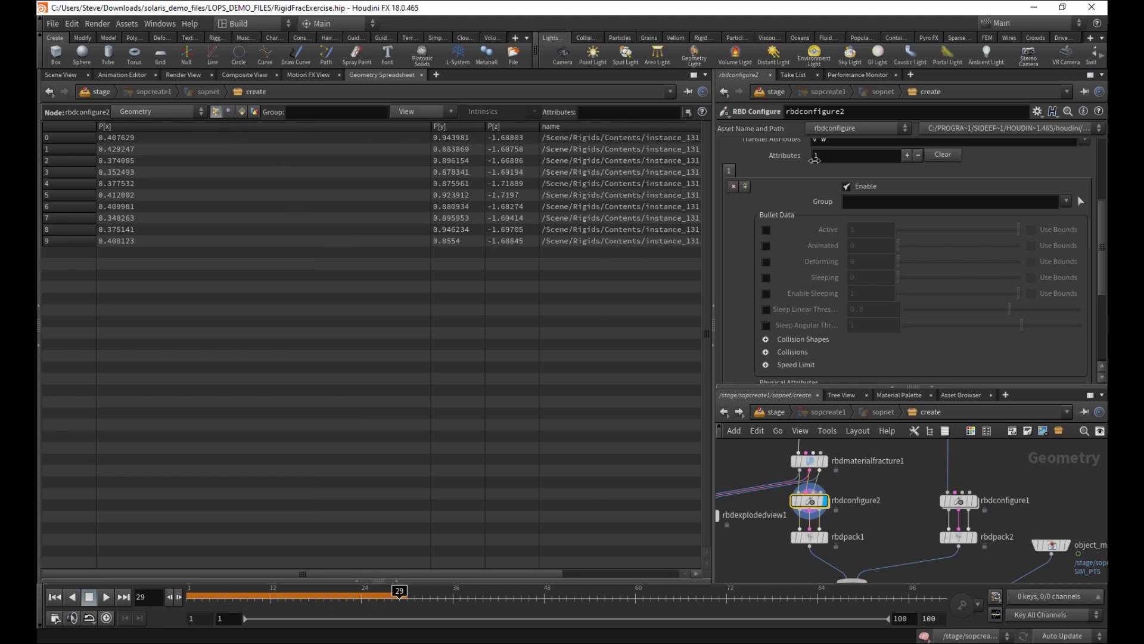
left_click_drag(535, 573, 638, 573)
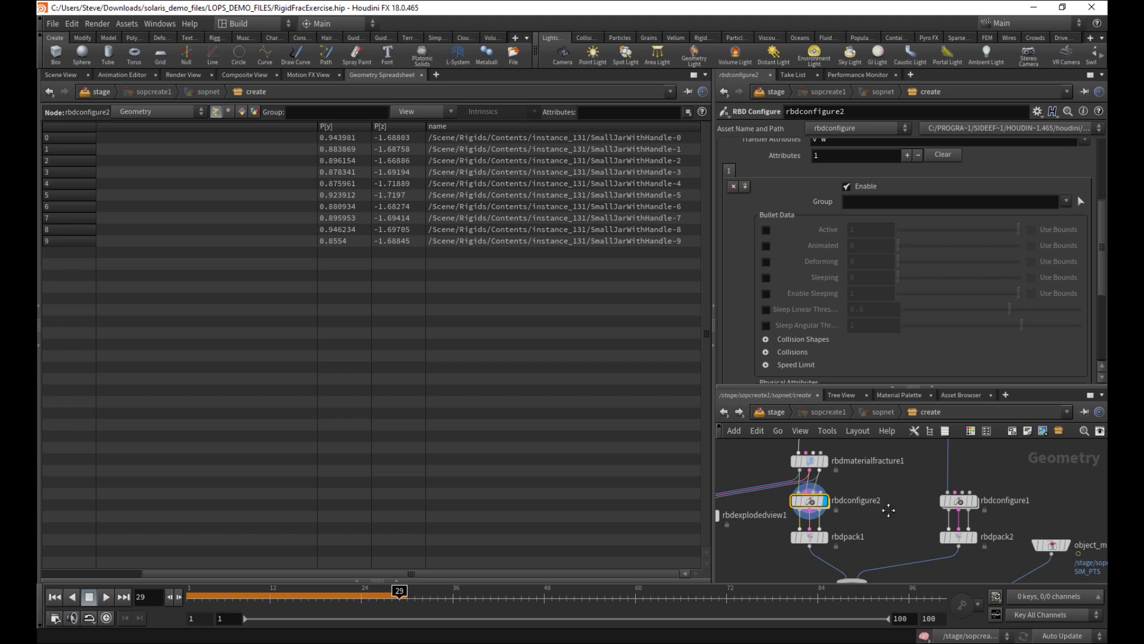
Return to the RBD Bullet Solver's result and compare its point name values with the primitive path attribute
middle_click_drag(889, 510, 782, 362)
middle_click_drag(898, 543, 874, 505)
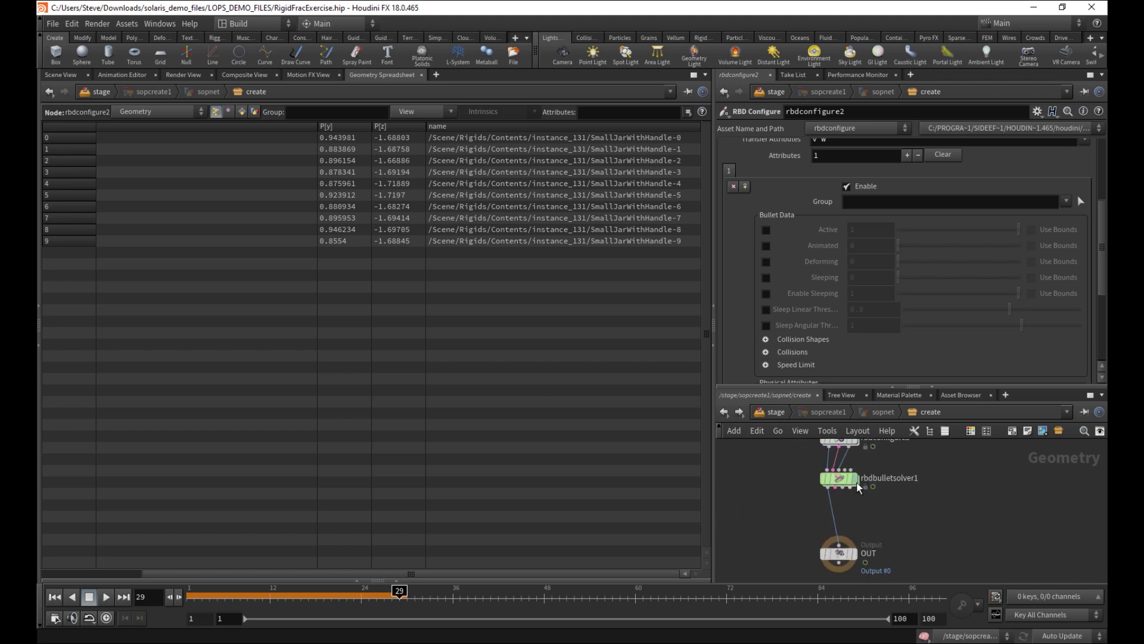
left_click(854, 480)
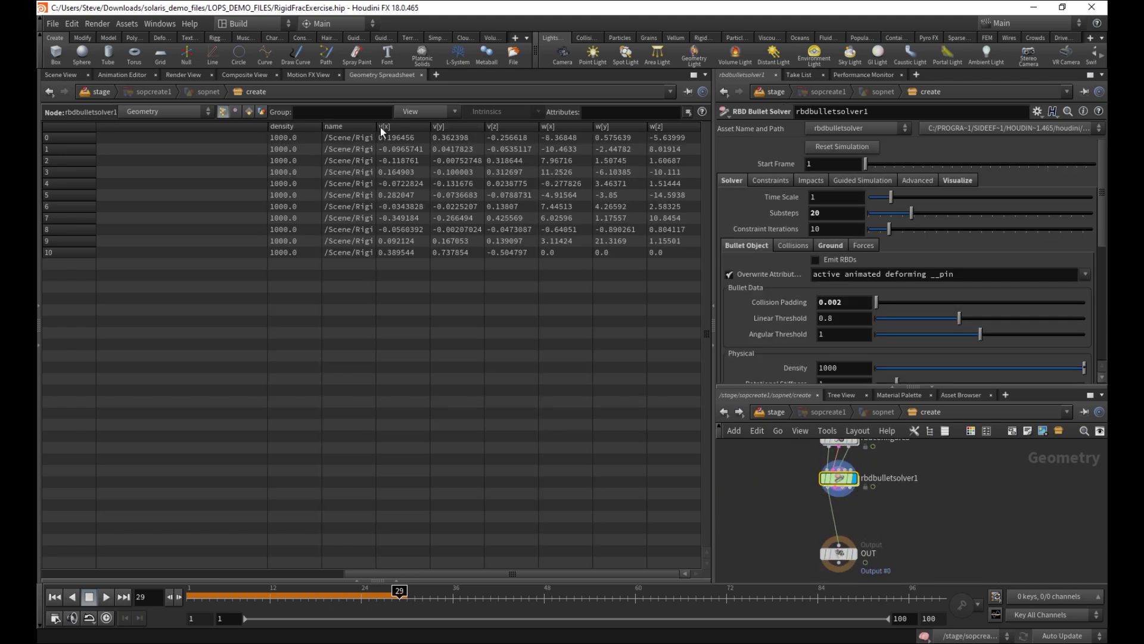
double_click(378, 127)
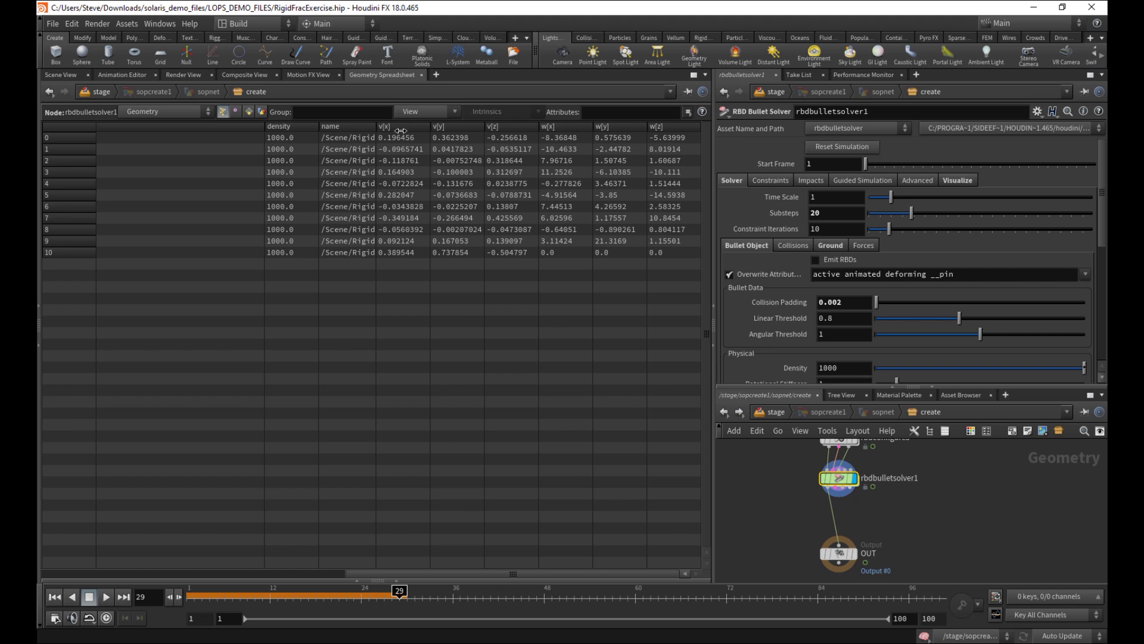
left_click(250, 112)
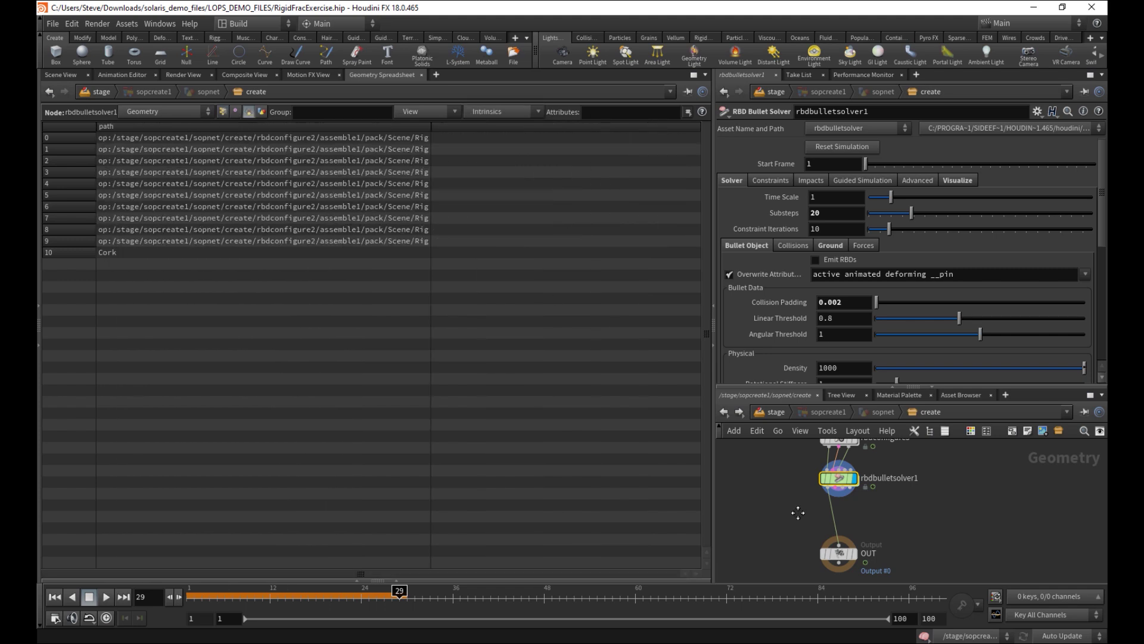
key("Tab")
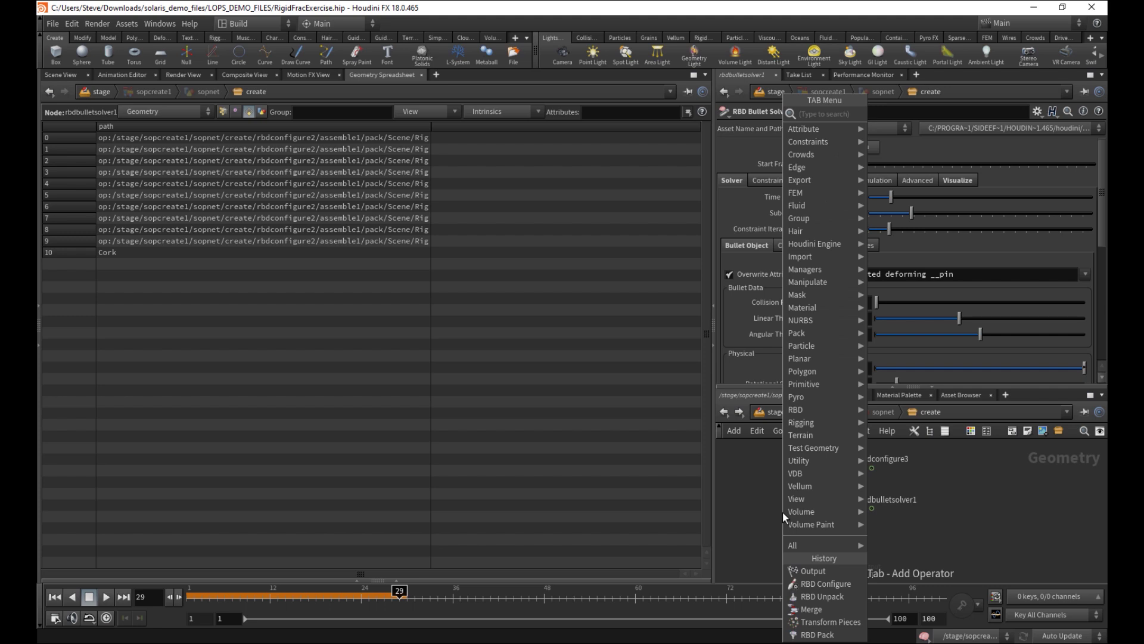
type("prompt")
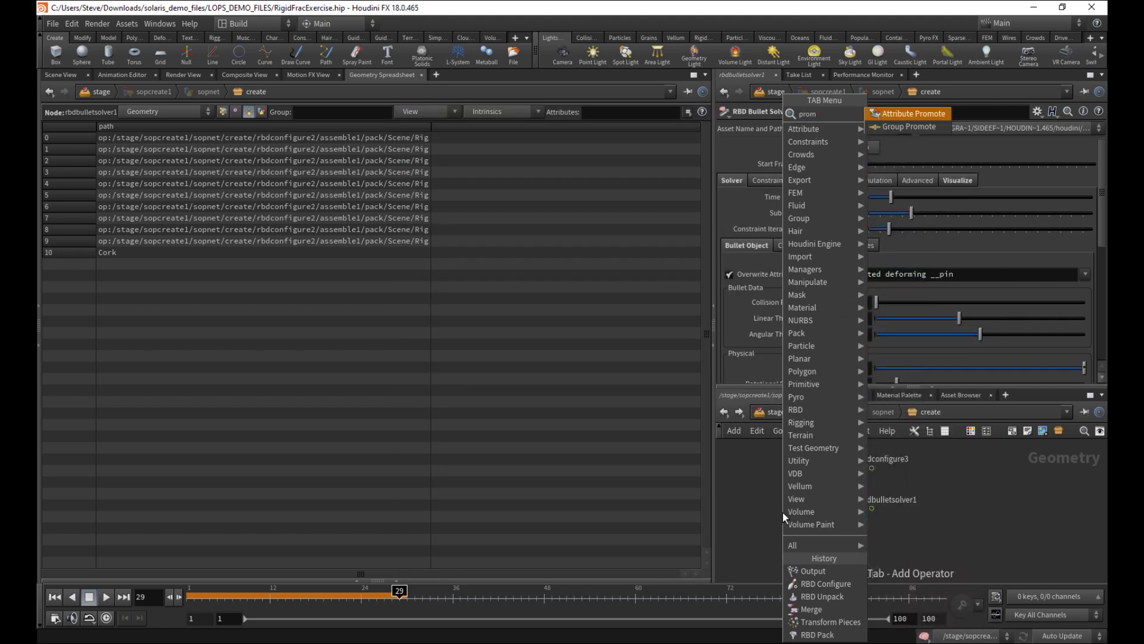
key("Escape")
Make room above the OUT node and insert an Attribute Promote between the RBD Bullet Solver and OUT
middle_click_drag(1021, 524, 1027, 480)
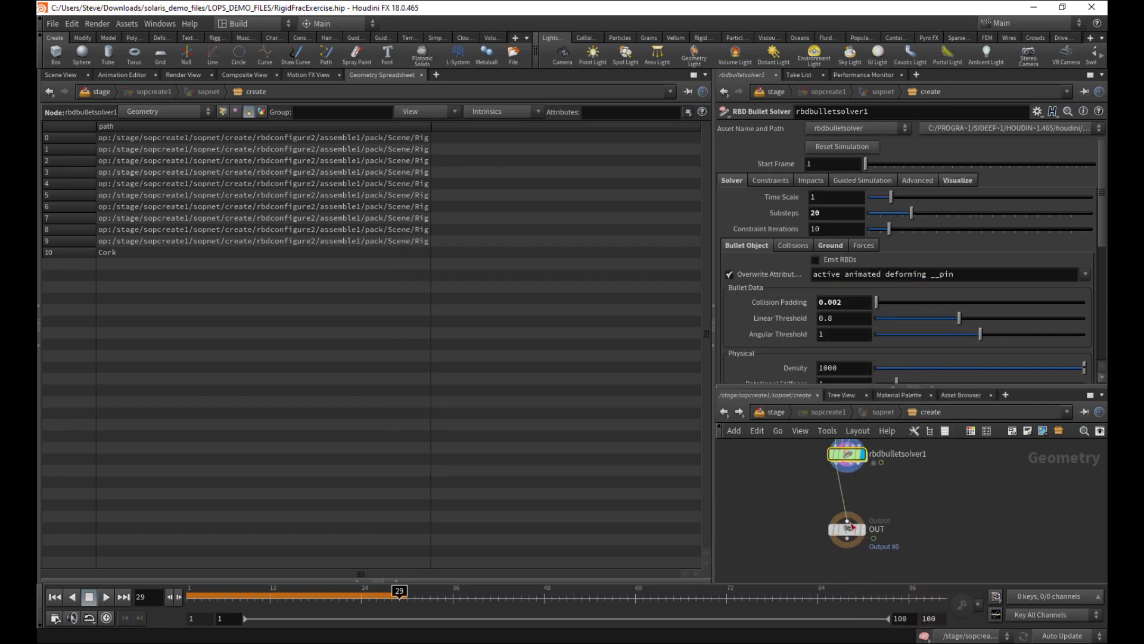
left_click_drag(847, 528, 848, 562)
middle_click_drag(870, 506, 872, 516)
key("Tab")
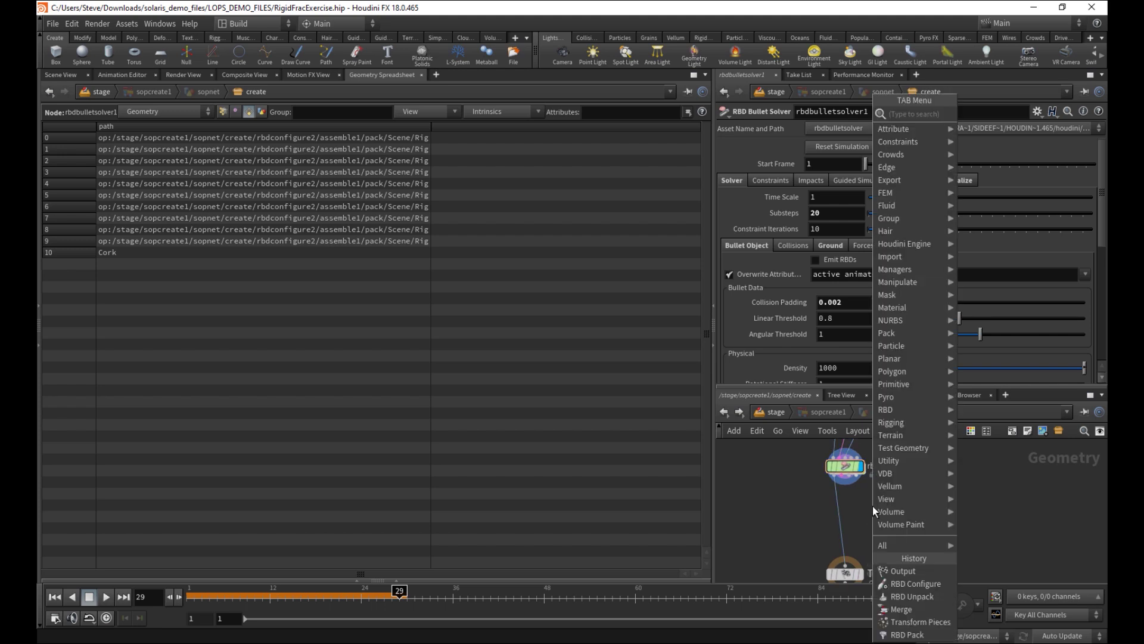
type("attribute pro")
key("Return")
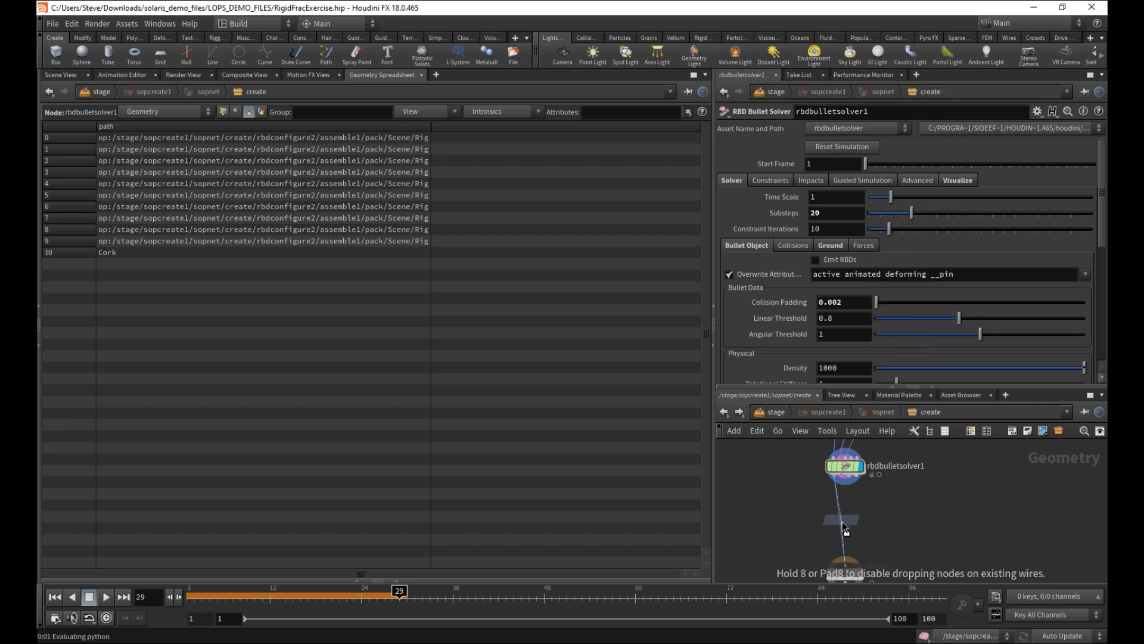
left_click(844, 525)
Configure the Attribute Promote to convert the name attribute from Point to Primitive class
left_click(839, 160)
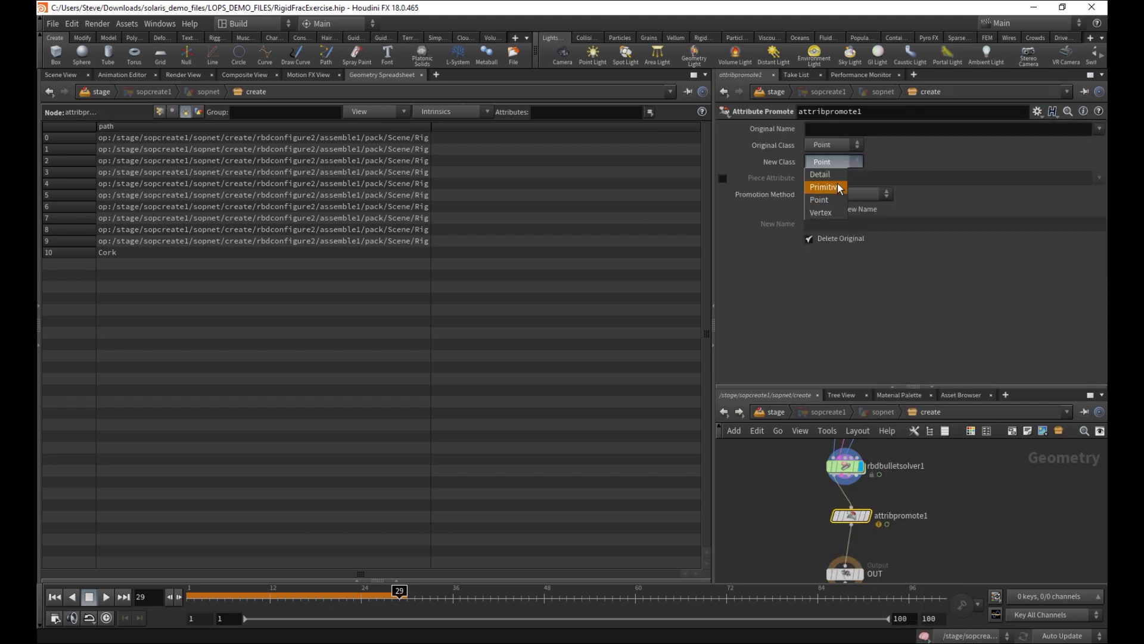
left_click(838, 186)
left_click(1098, 129)
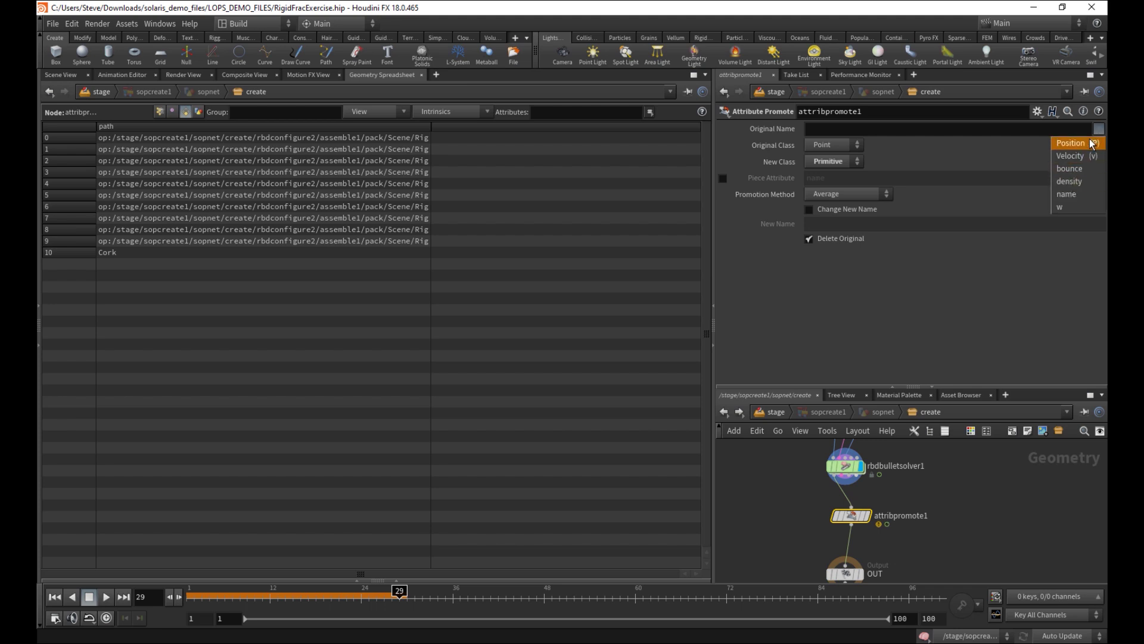
left_click(1079, 191)
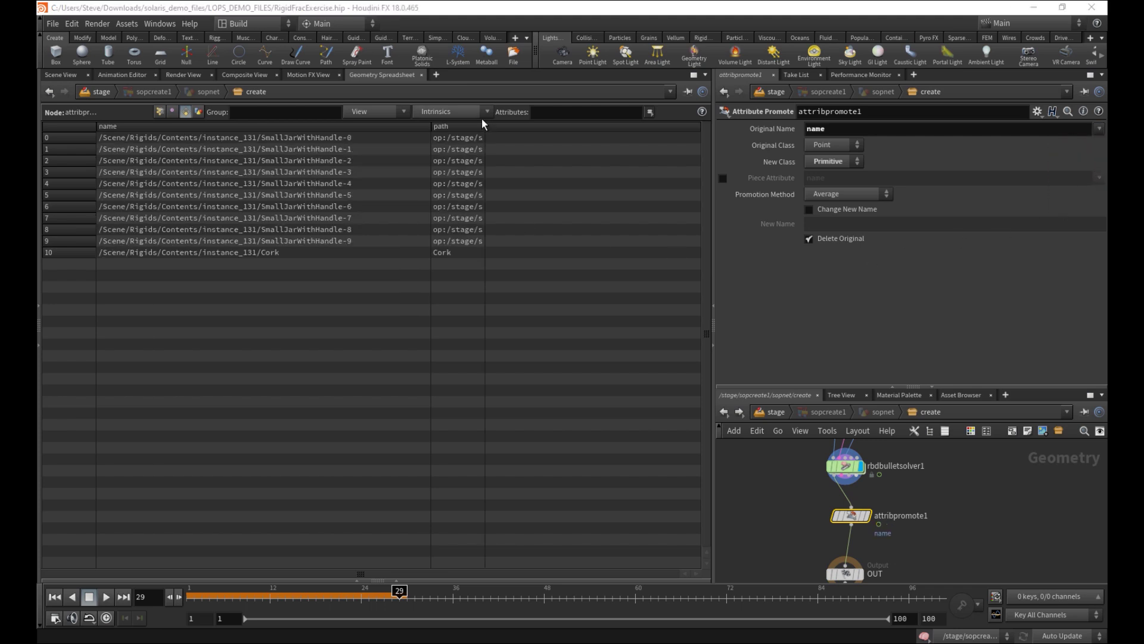
Insert an Attribute Swap node between the Attribute Promote and the OUT node
middle_click_drag(899, 505, 914, 461)
left_click_drag(861, 529, 863, 551)
key("Tab")
type("swa")
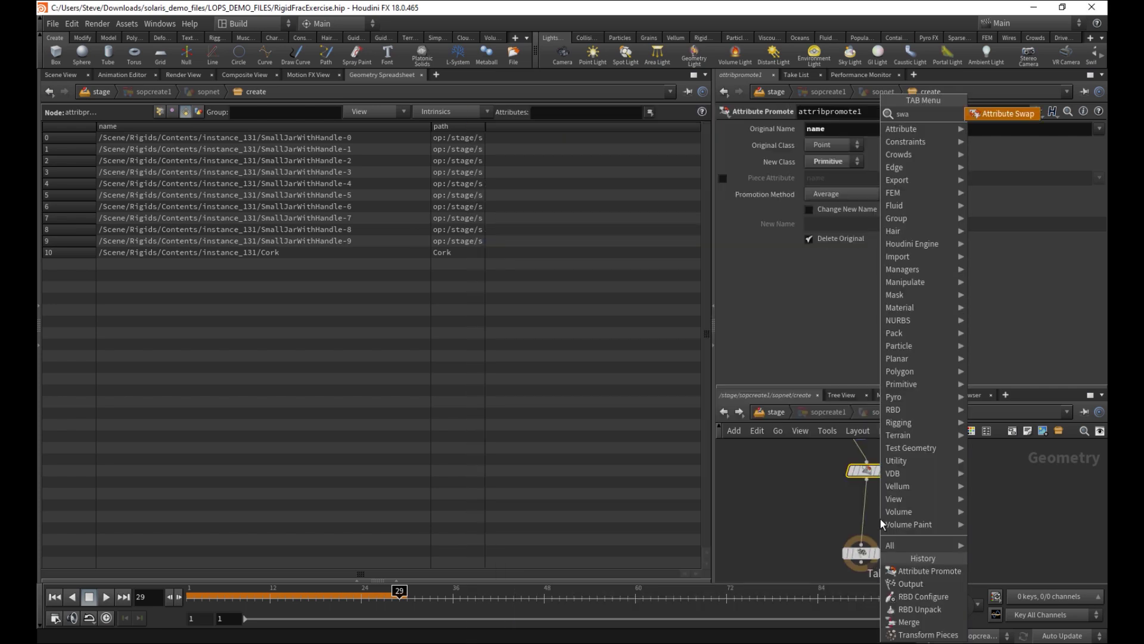
key("Return")
left_click(868, 507)
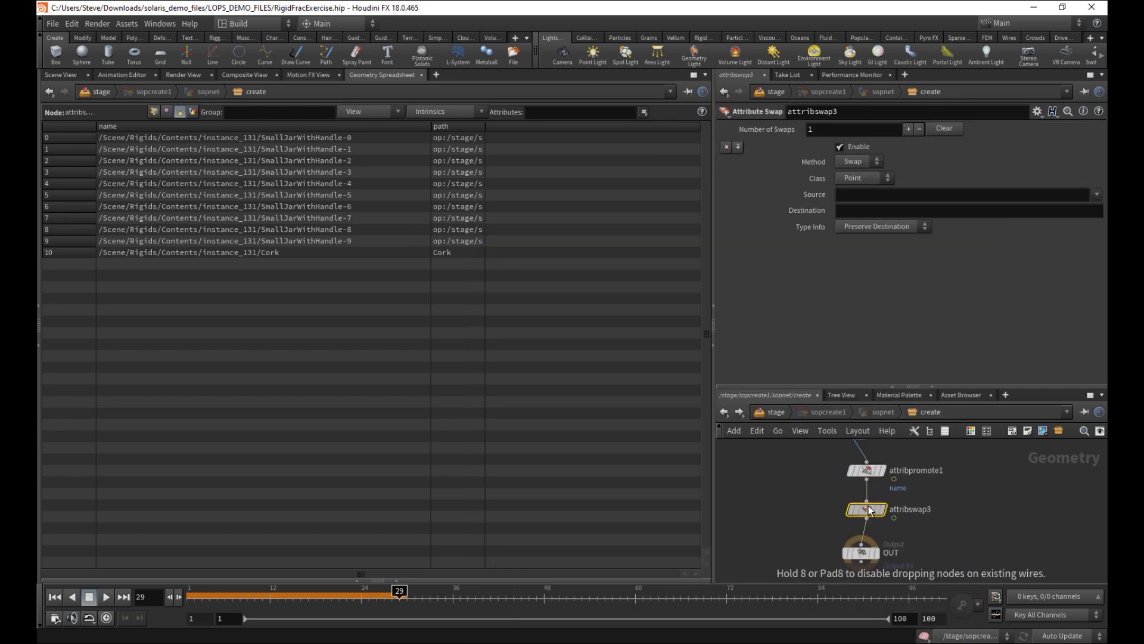
middle_click_drag(868, 508, 842, 538)
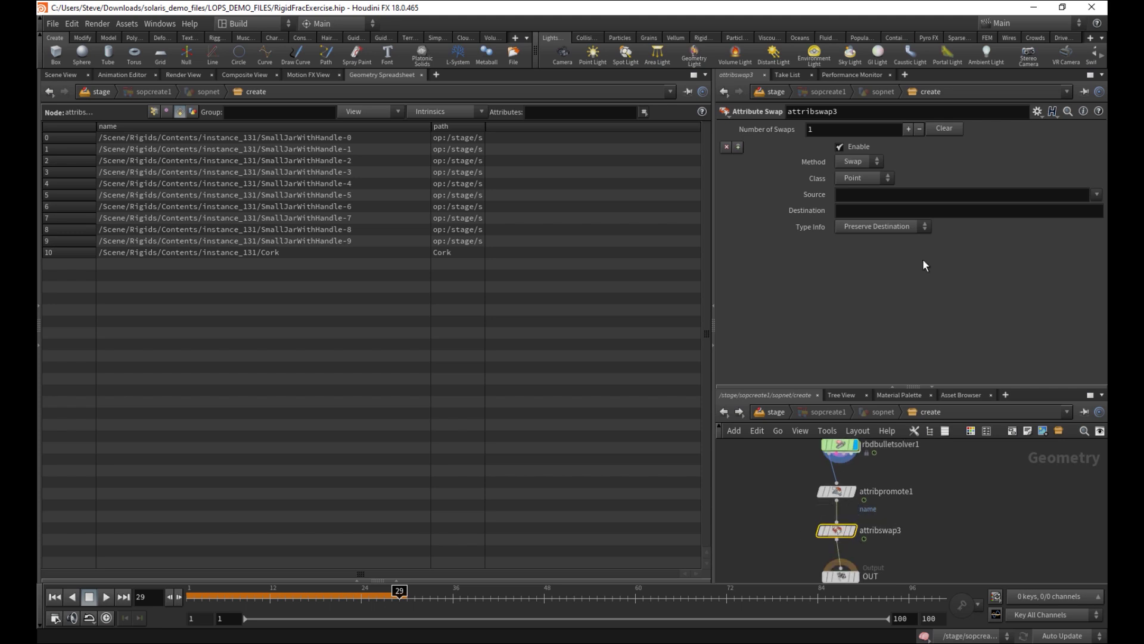
Set the Attribute Swap to the Primitive class with name as source and path as destination, and show the full path values
left_click(863, 178)
left_click(858, 211)
left_click(1096, 195)
left_click(1088, 210)
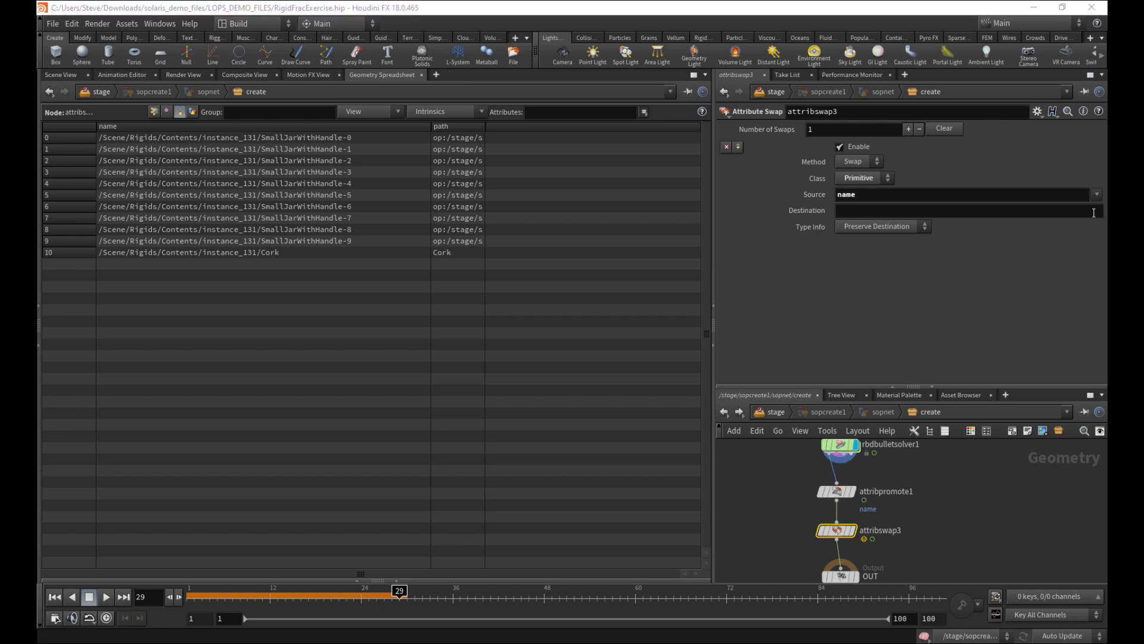
left_click(1092, 215)
key("Return")
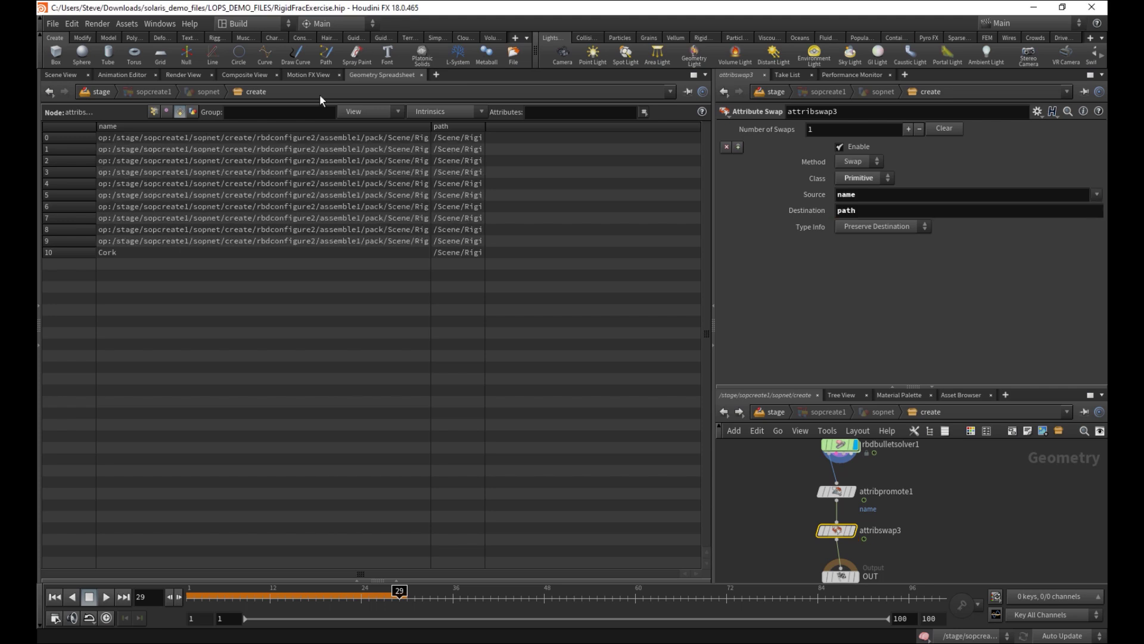
double_click(488, 126)
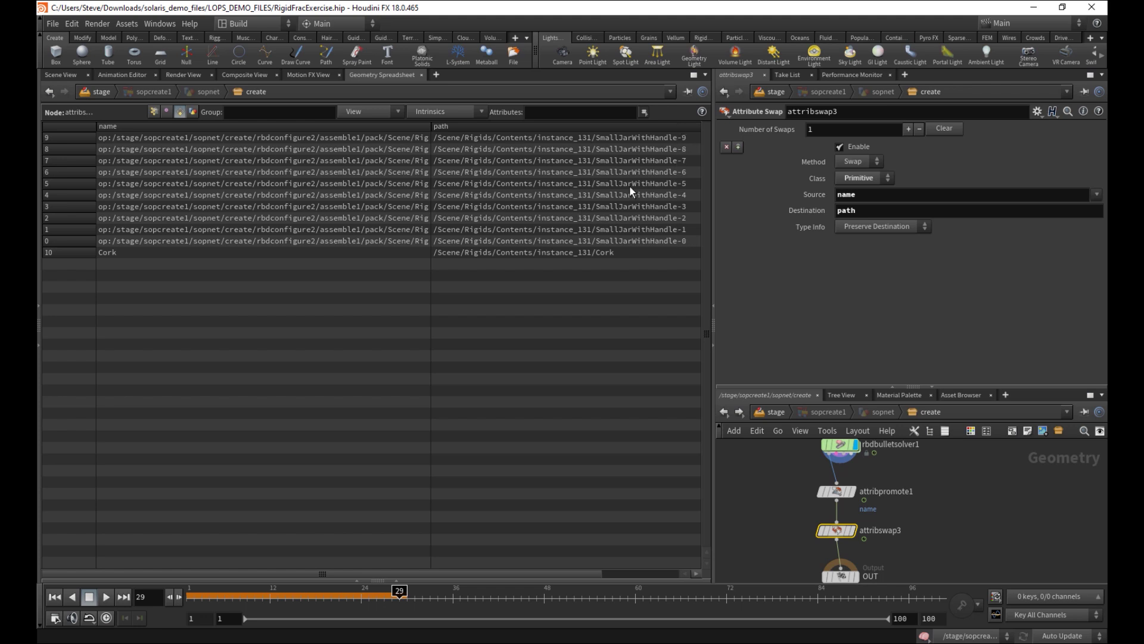
Save the scene file and return to the stage-level network with the 3D view showing
left_click(58, 75)
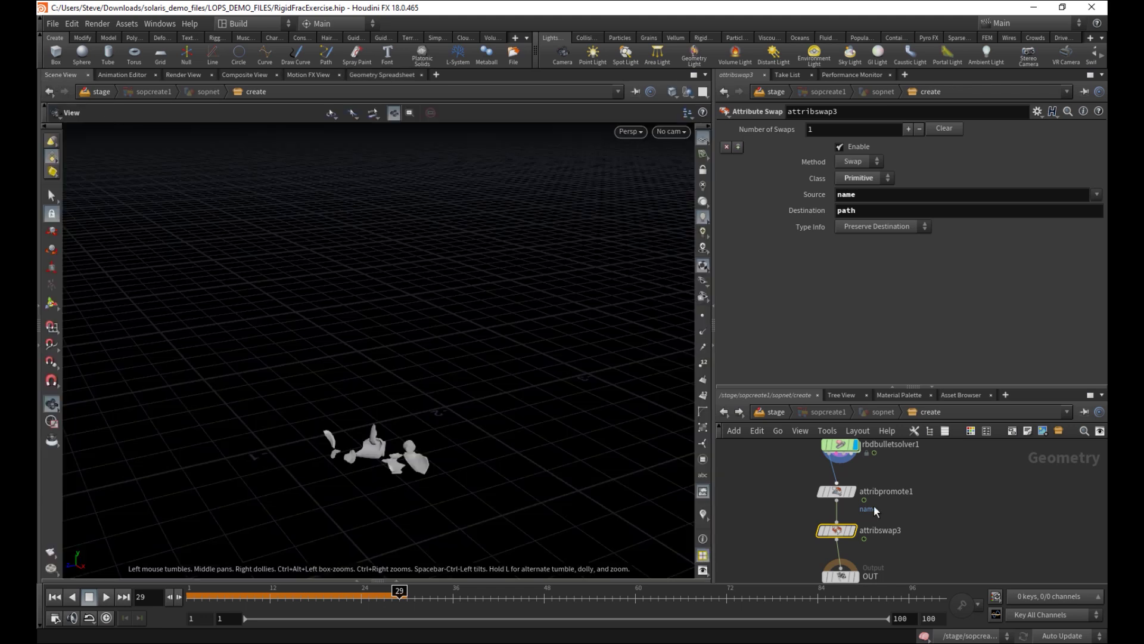
scroll(806, 510, "down", 3)
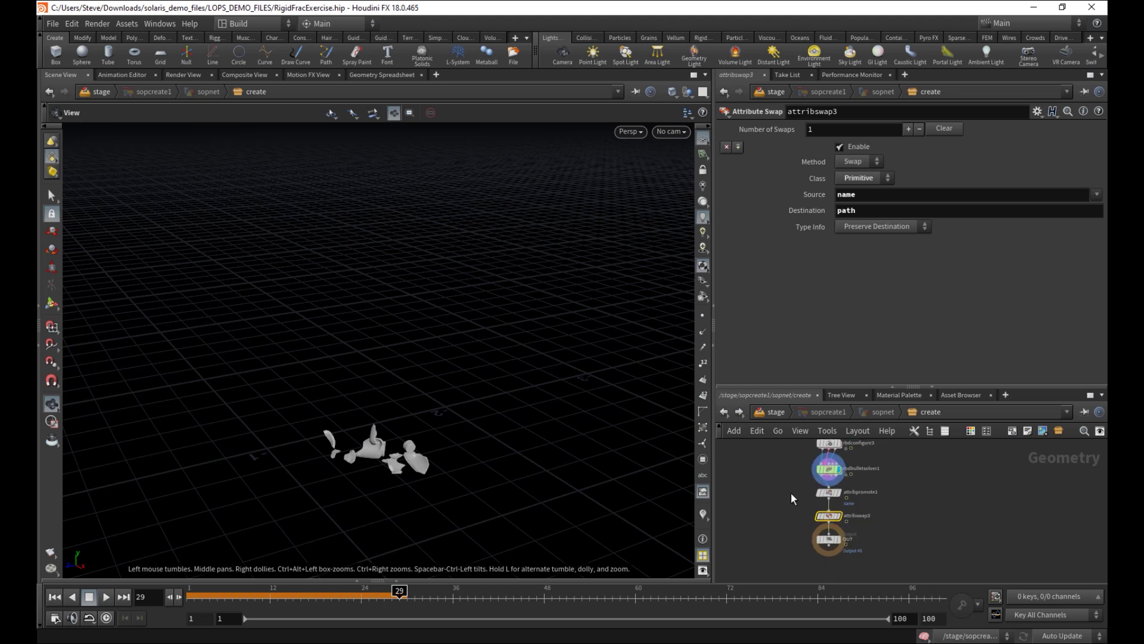
key("ctrl+s")
left_click(782, 412)
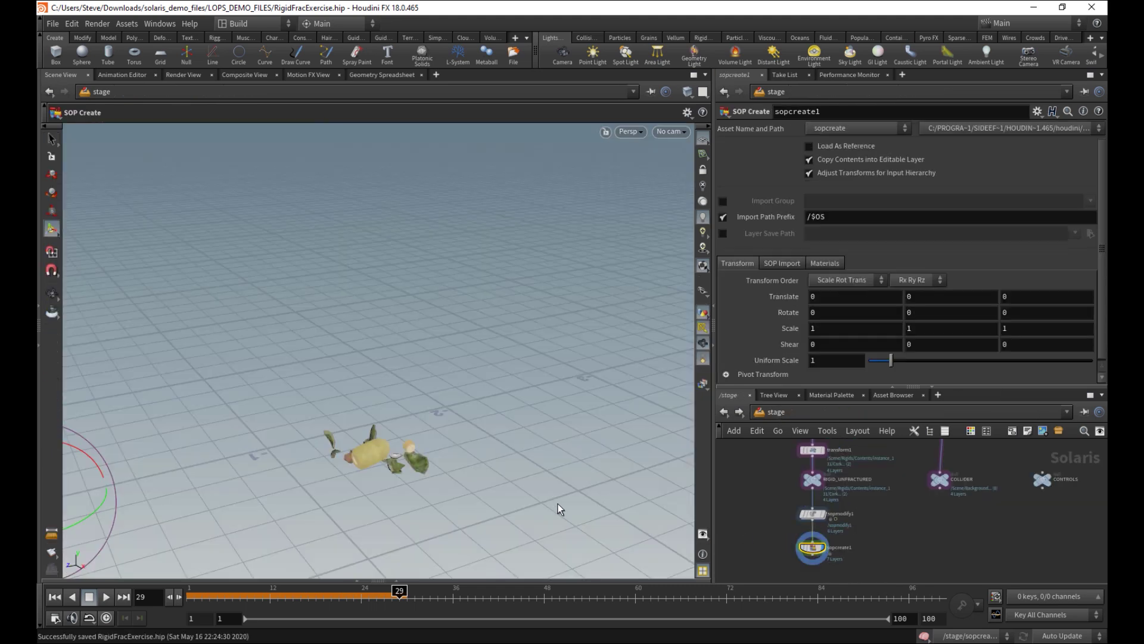
mouse_move(400, 590)
left_mouse_down()
mouse_move(319, 588)
mouse_move(399, 589)
left_mouse_up()
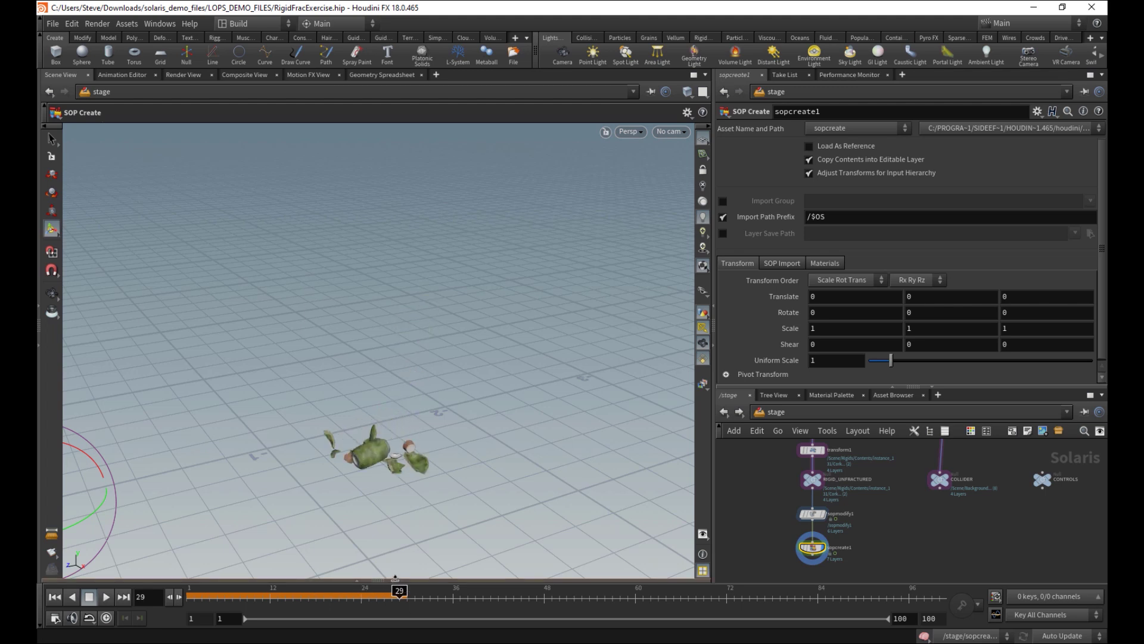
Examine the jar pieces under Scene, Rigids, Contents, instance_131 in the scene graph
left_click(397, 580)
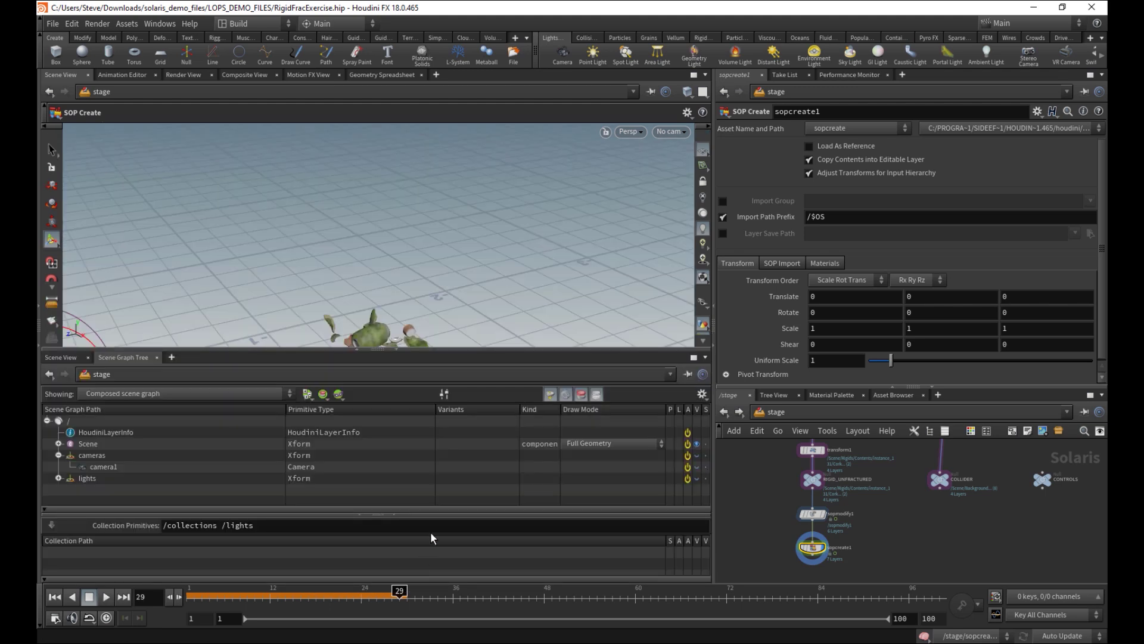
left_click(58, 444)
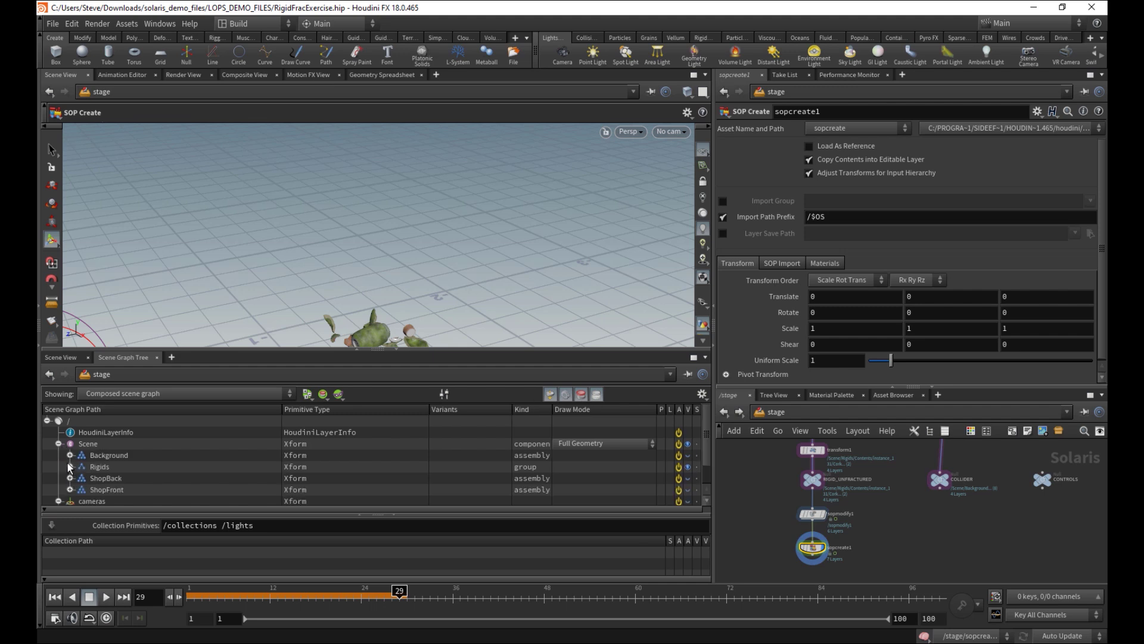
left_click(70, 467)
left_click(82, 478)
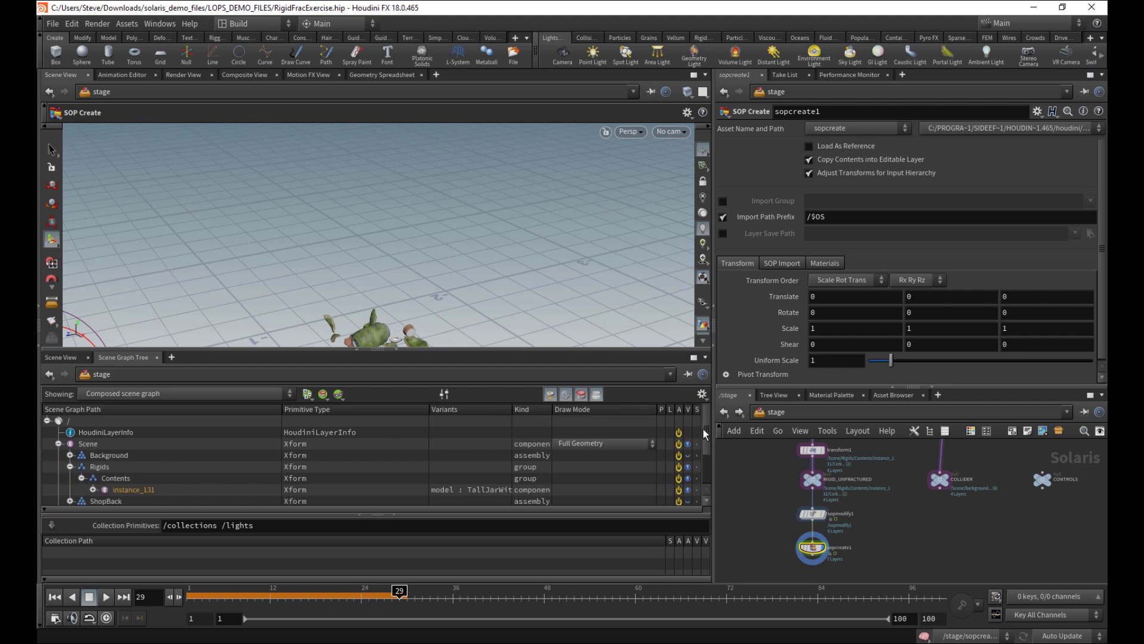
scroll(587, 448, "down", 2)
left_click(93, 449)
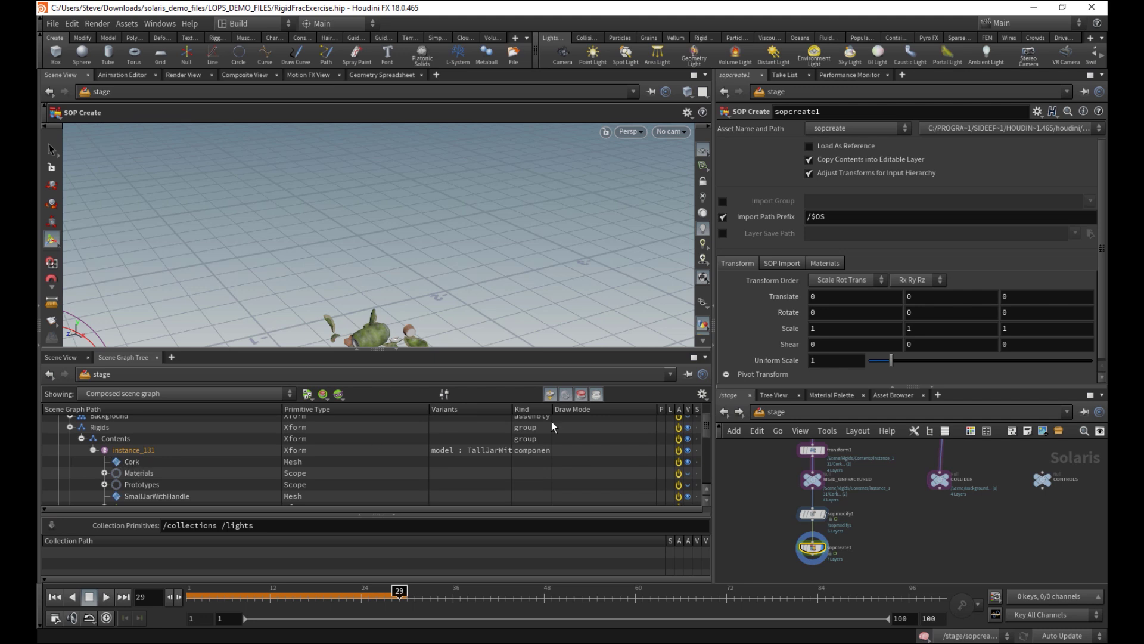
scroll(175, 447, "down", 3)
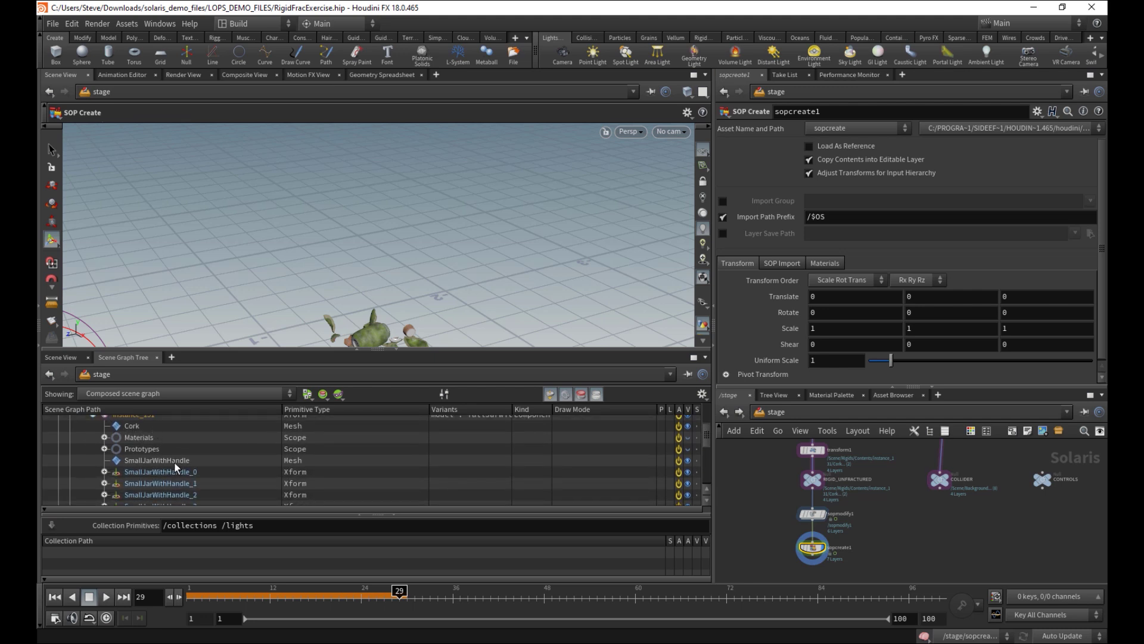
left_click(104, 472)
left_click(104, 472)
mouse_move(707, 439)
left_mouse_down()
mouse_move(703, 467)
mouse_move(705, 436)
mouse_move(699, 445)
left_mouse_up()
left_click(396, 349)
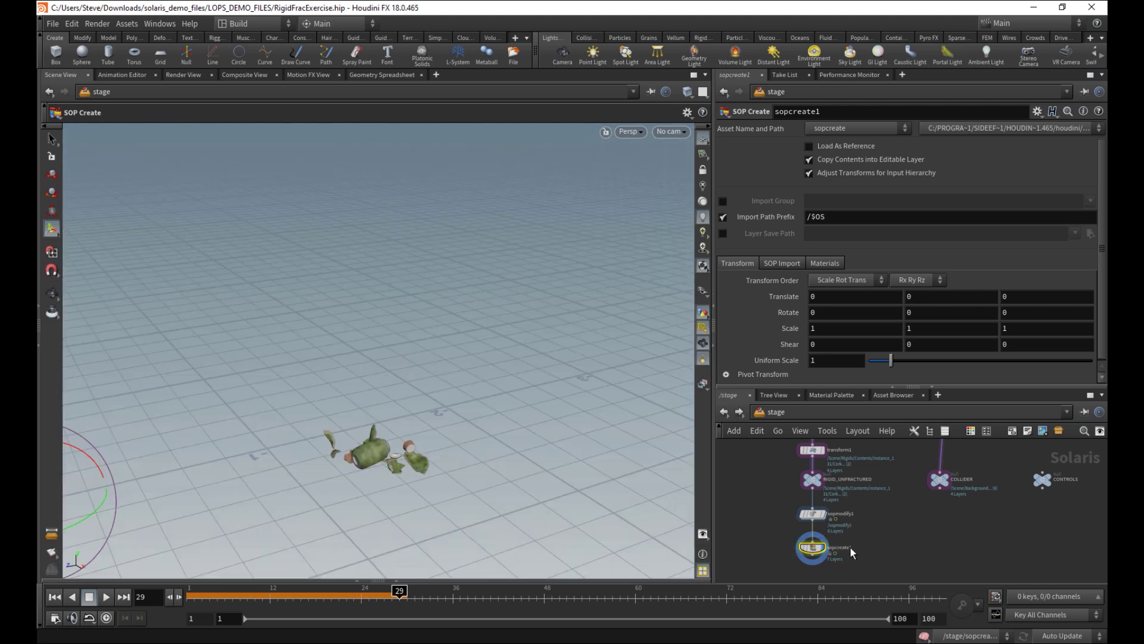
Show sopcreate1's SOP Import settings, and scrub to frame 27 for a close look at the broken jar
left_click(782, 264)
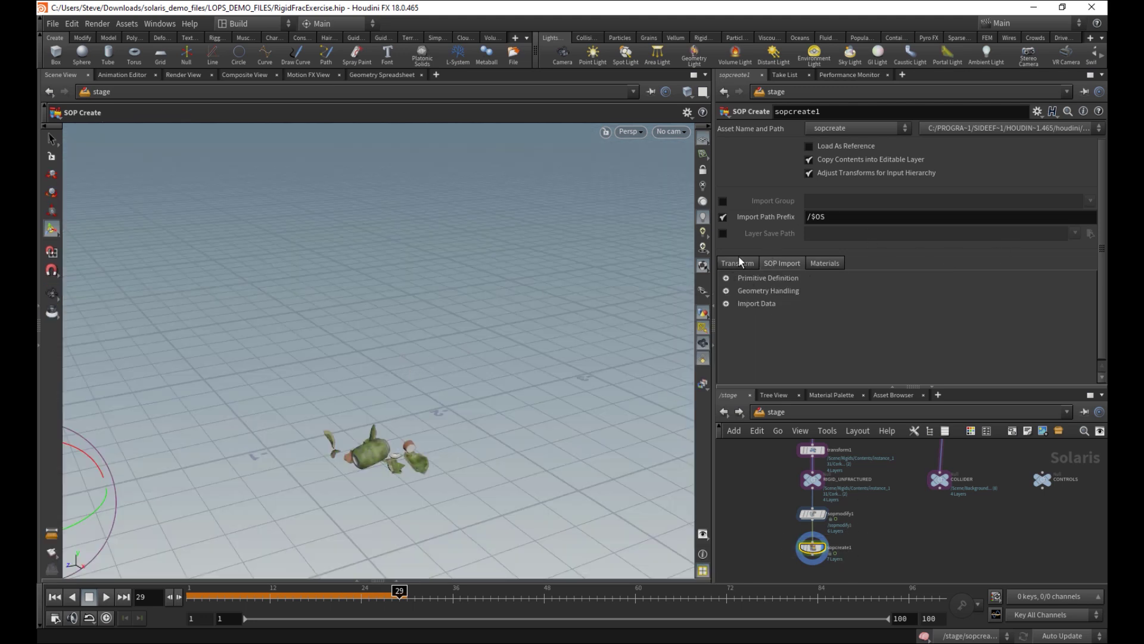
middle_click_drag(860, 563, 860, 539)
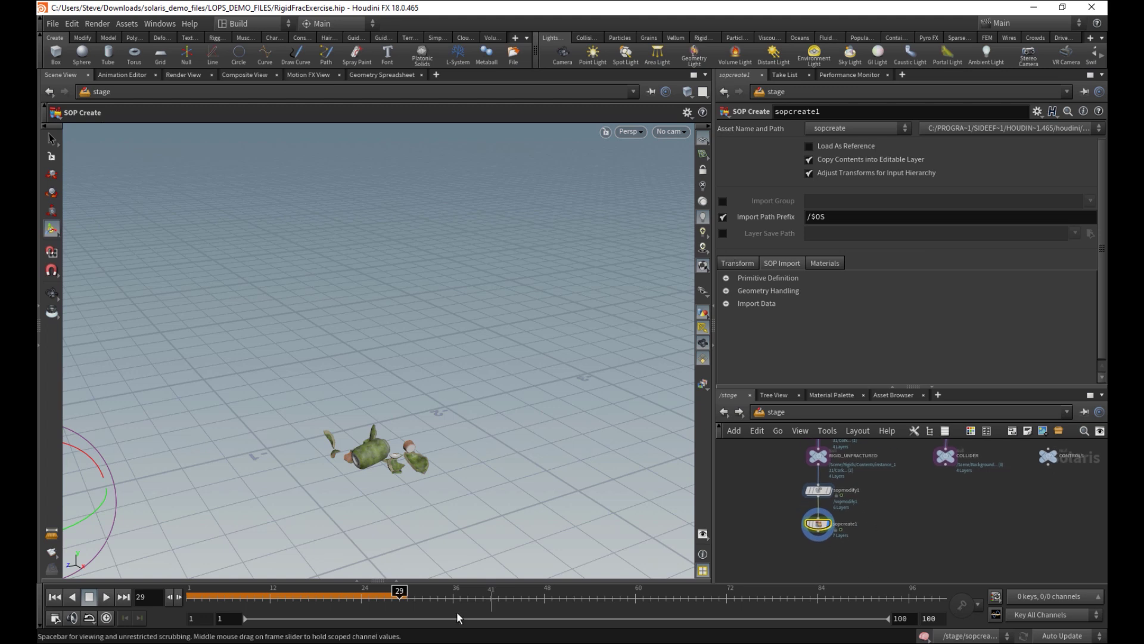
mouse_move(377, 595)
left_mouse_down()
mouse_move(276, 581)
mouse_move(391, 591)
left_mouse_up()
right_click_drag(376, 492, 590, 462)
mouse_move(391, 592)
left_mouse_down()
mouse_move(327, 593)
mouse_move(384, 593)
left_mouse_up()
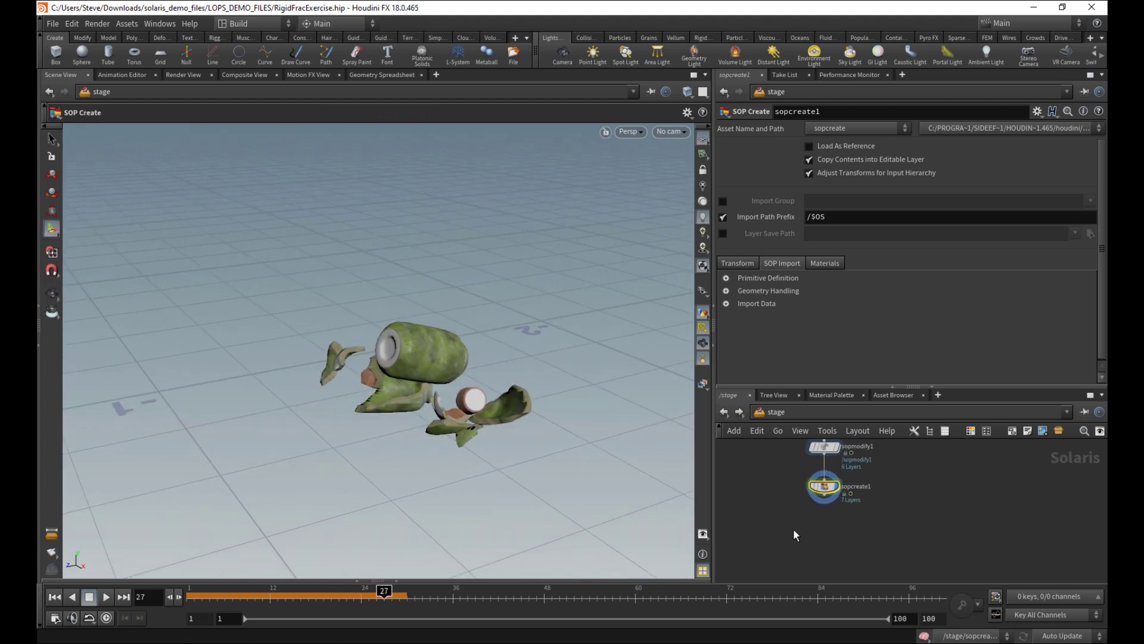
Add a Prune node below sopcreate1, connected to its output, and make it the displayed node
key("Tab")
type("prune")
key("Return")
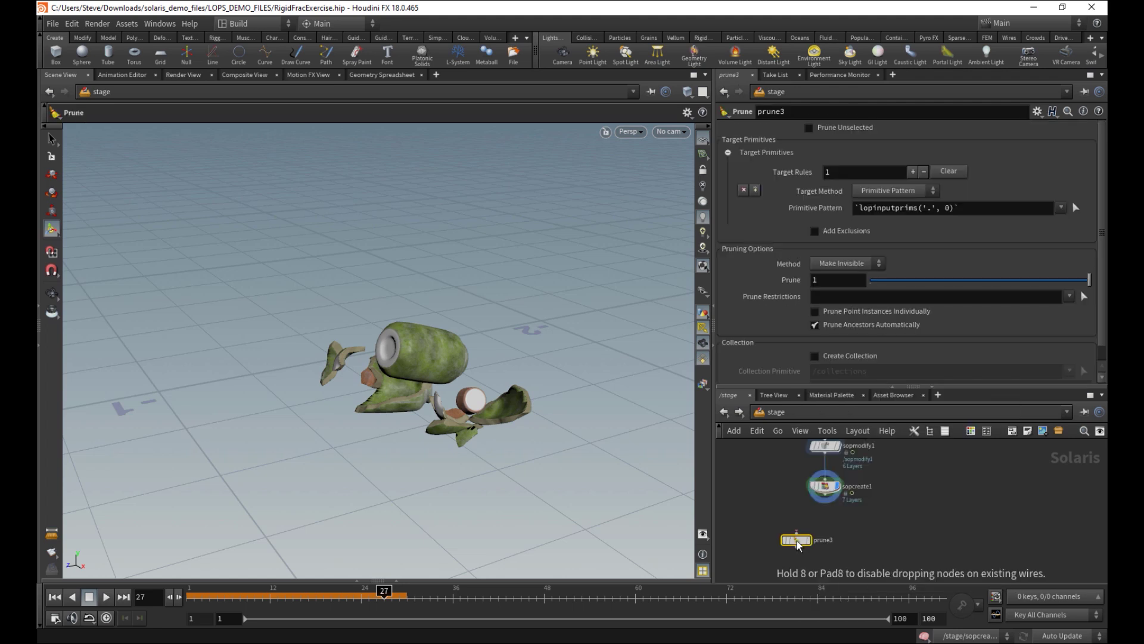
left_click(797, 542)
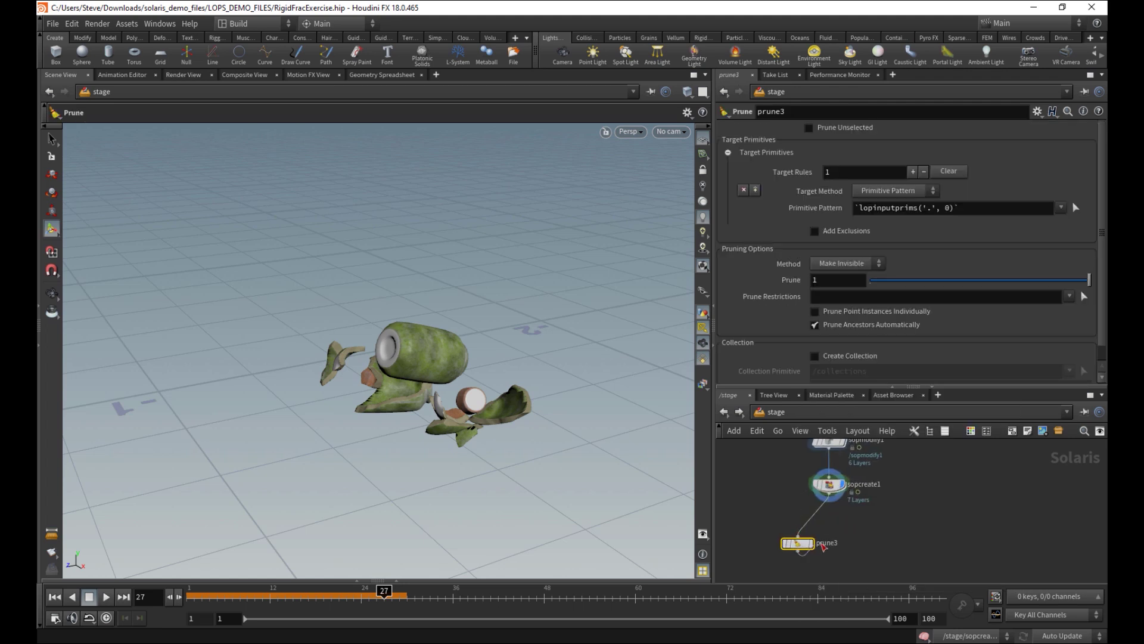
left_click_drag(823, 546, 856, 541)
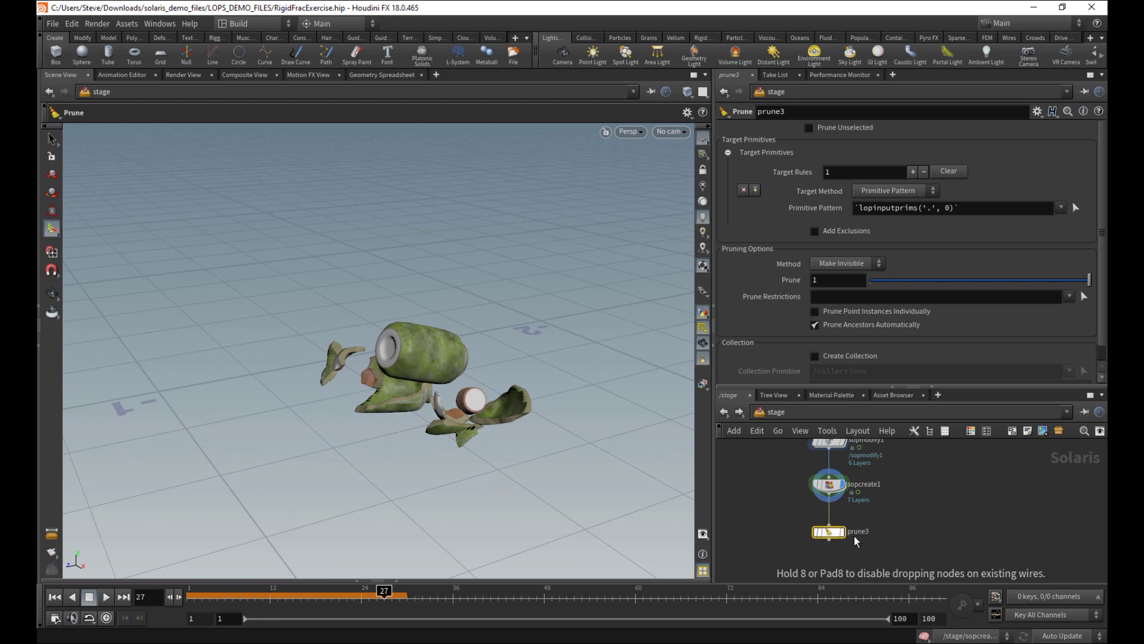
left_click(842, 533)
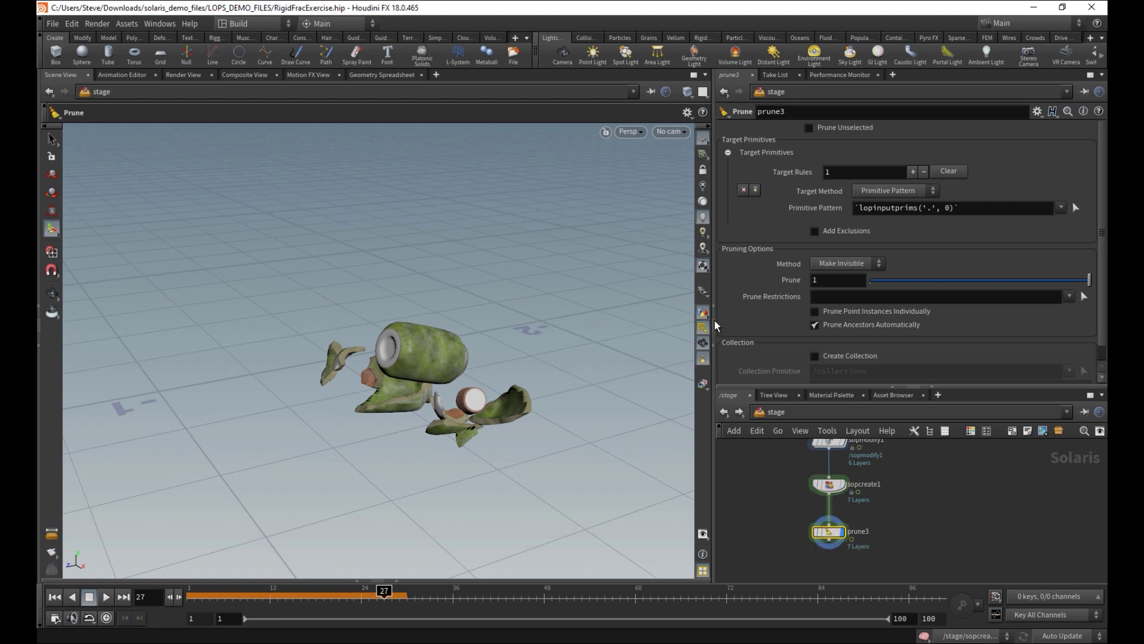
left_click(1076, 208)
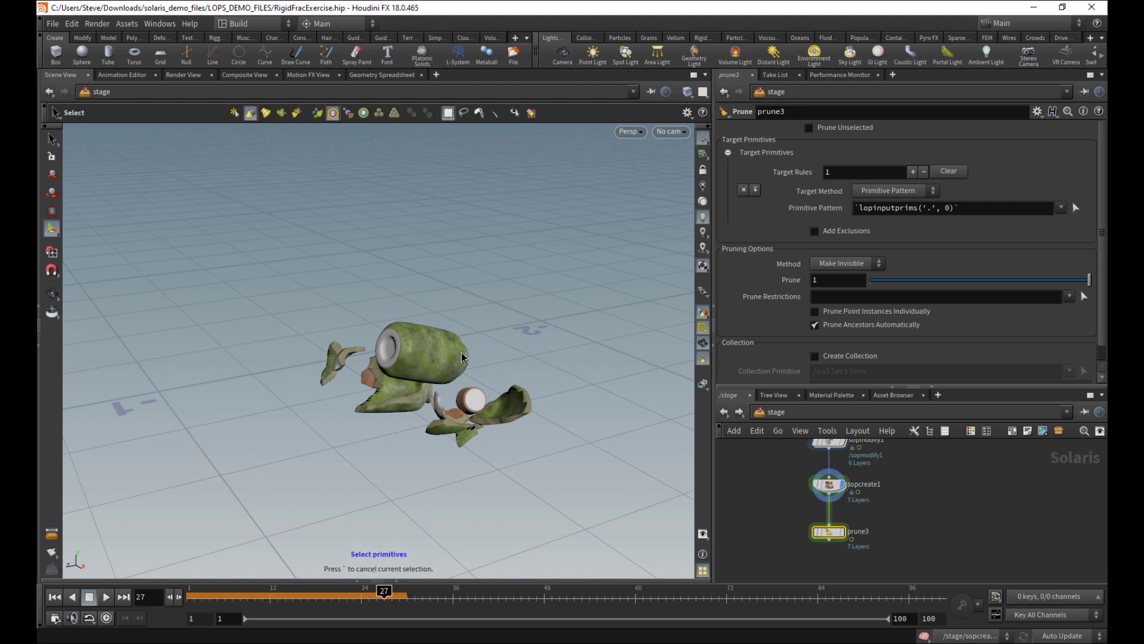
left_click(450, 367)
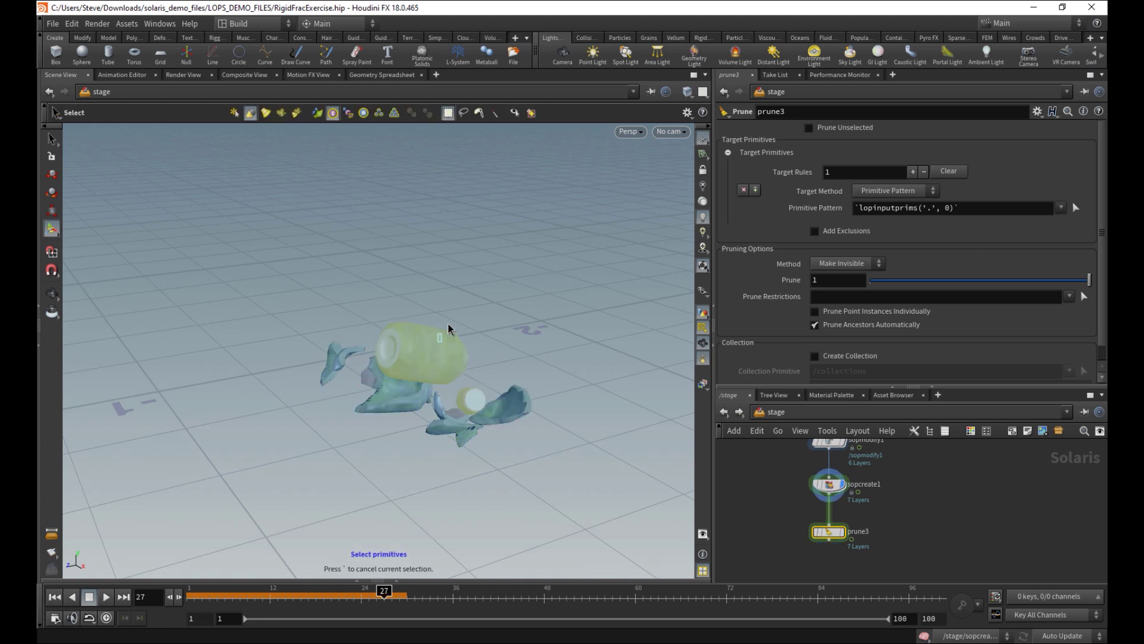
left_click_drag(493, 299, 448, 348, "alt")
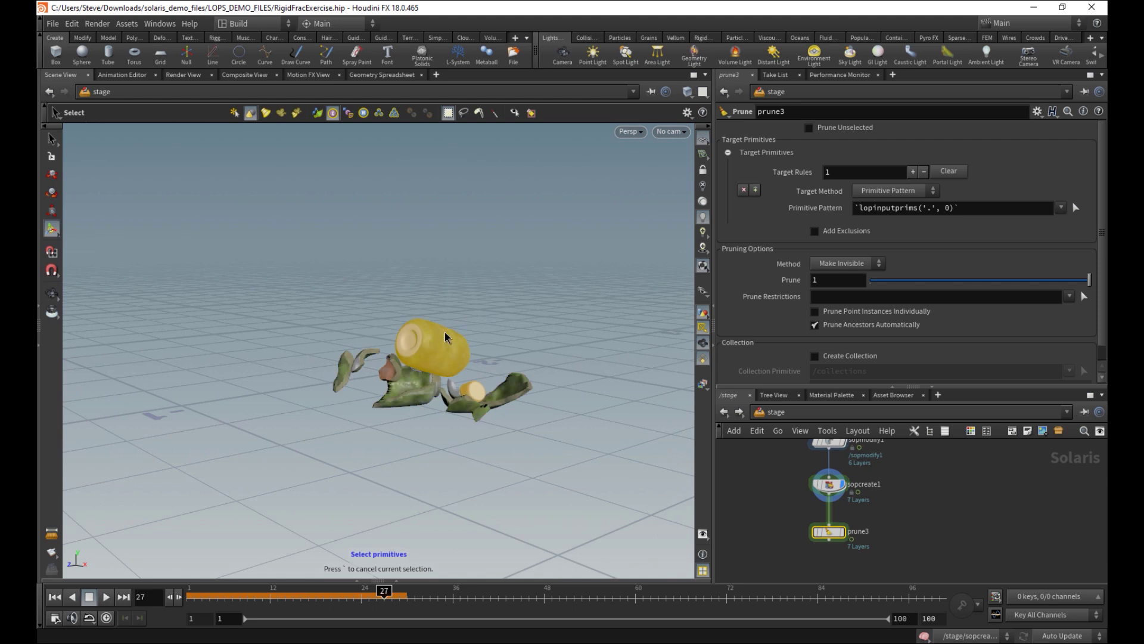
left_click(53, 141)
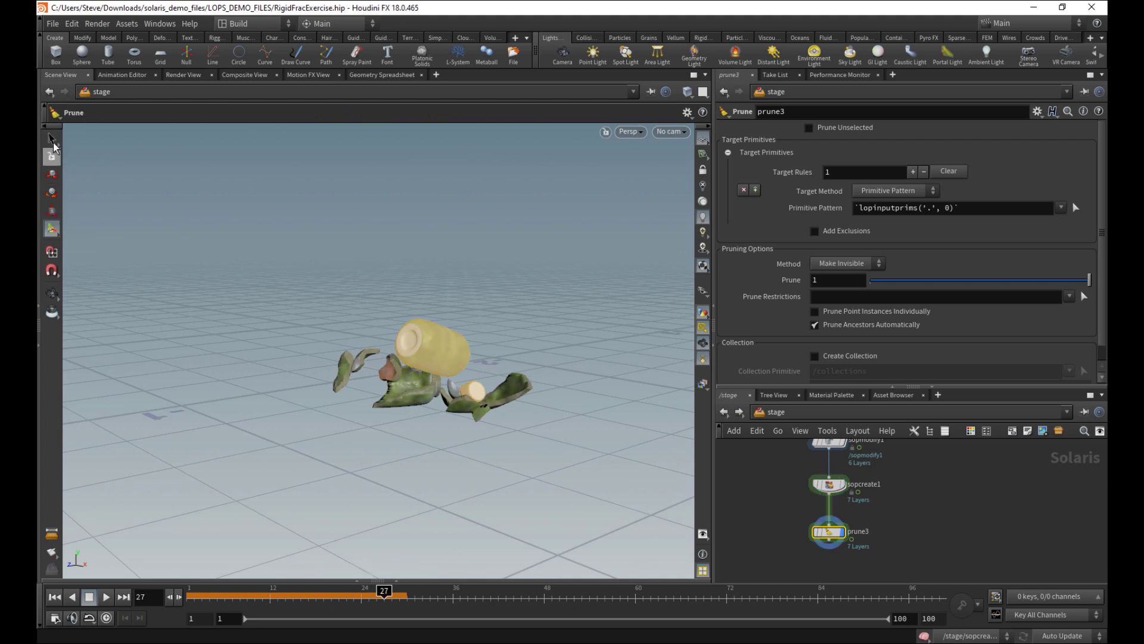
right_click(53, 140)
left_click(204, 231)
key("s")
left_click(473, 416)
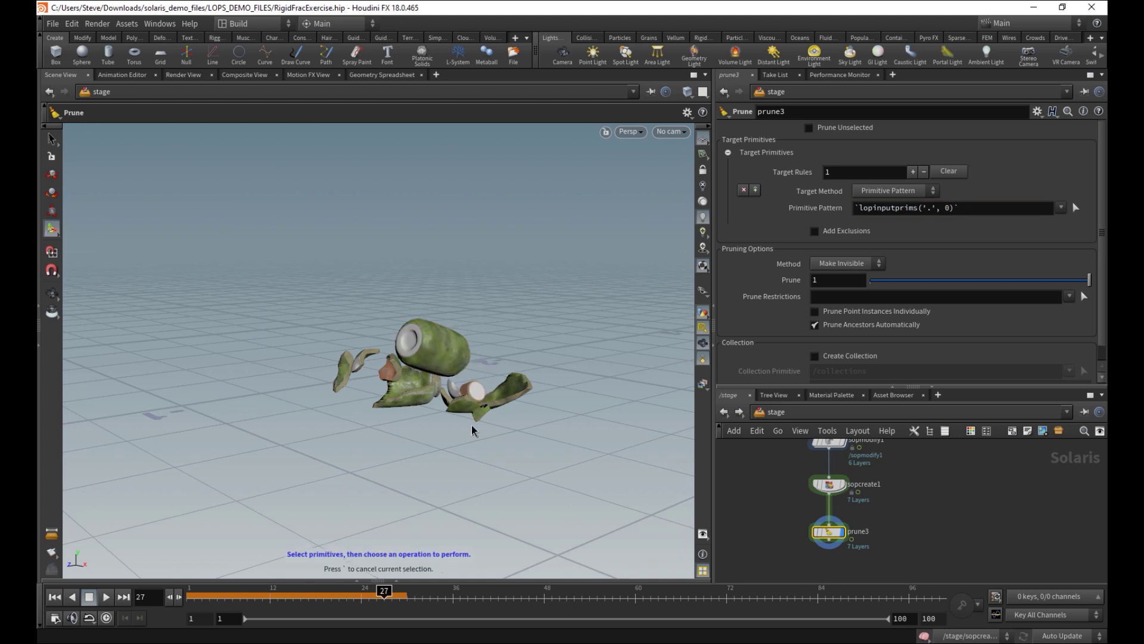
Set the Prune node's primitive pattern to the unfractured SmallJarWithHandle mesh under instance_131, taken from the scene graph
left_click(397, 582)
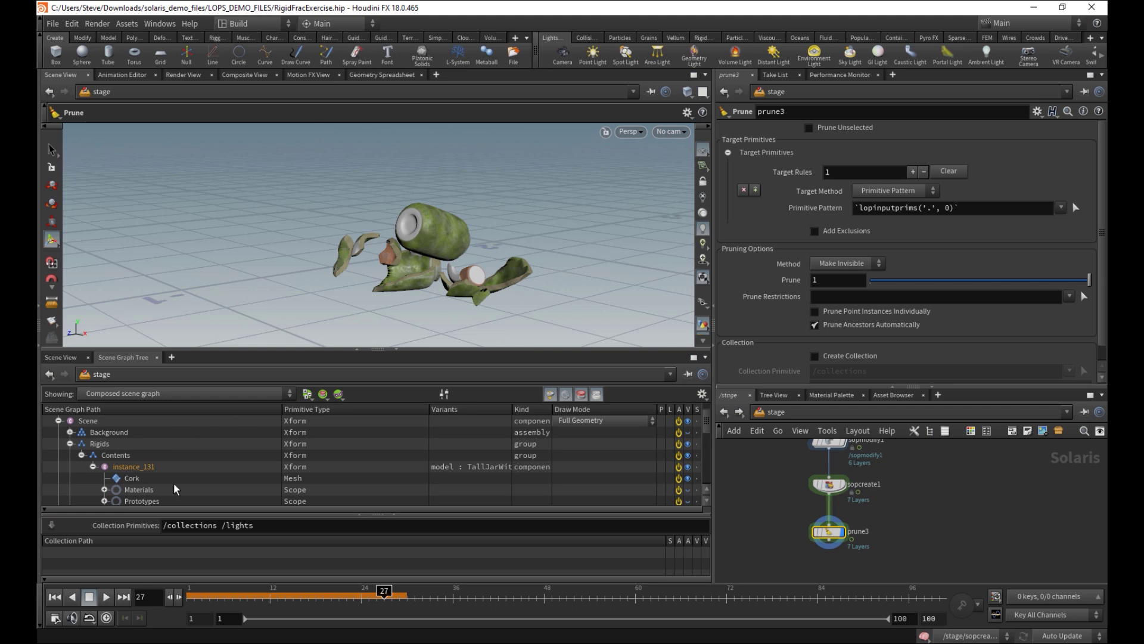
scroll(668, 442, "down", 3)
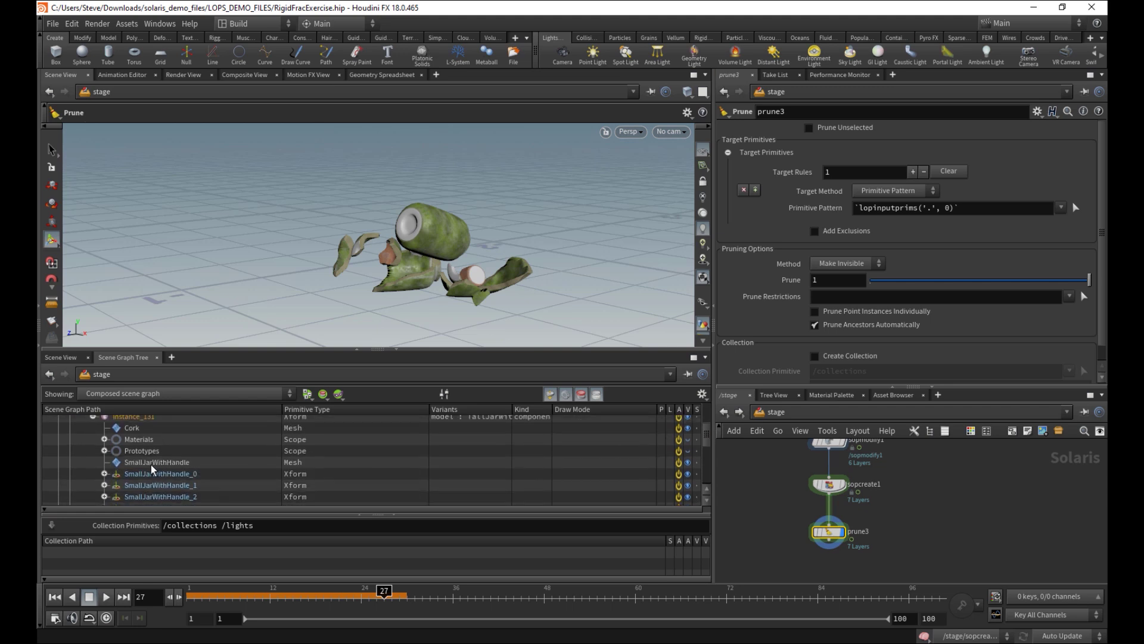
left_click_drag(152, 469, 931, 213)
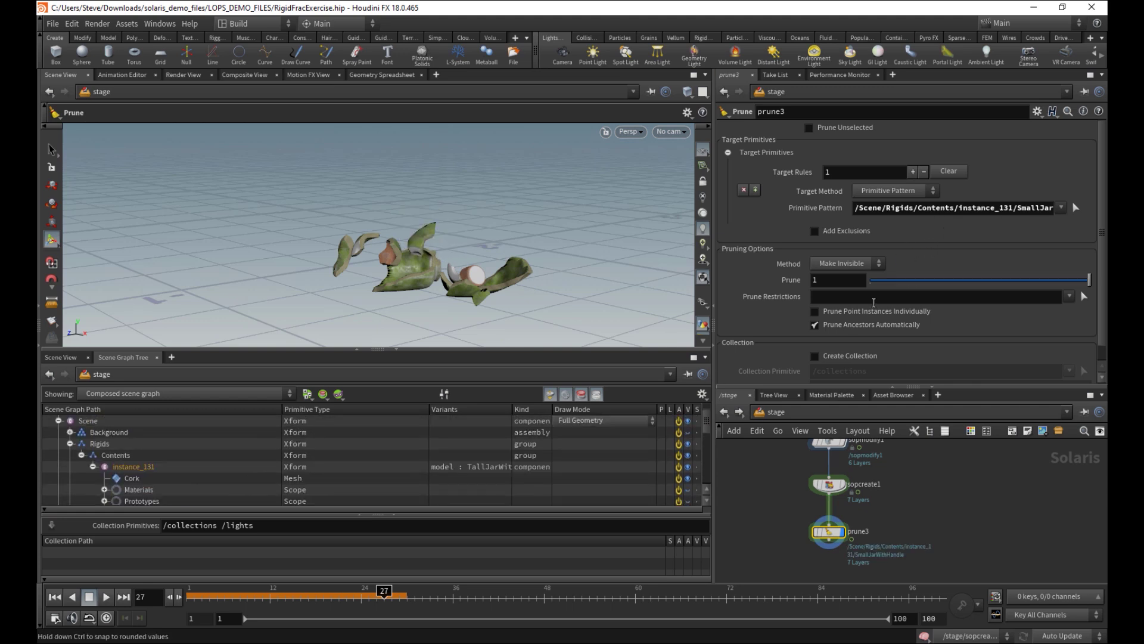
left_click(395, 349)
Scrub to frame 16 and inspect the falling corked jar's fracture seams up close
right_click_drag(547, 402, 450, 455)
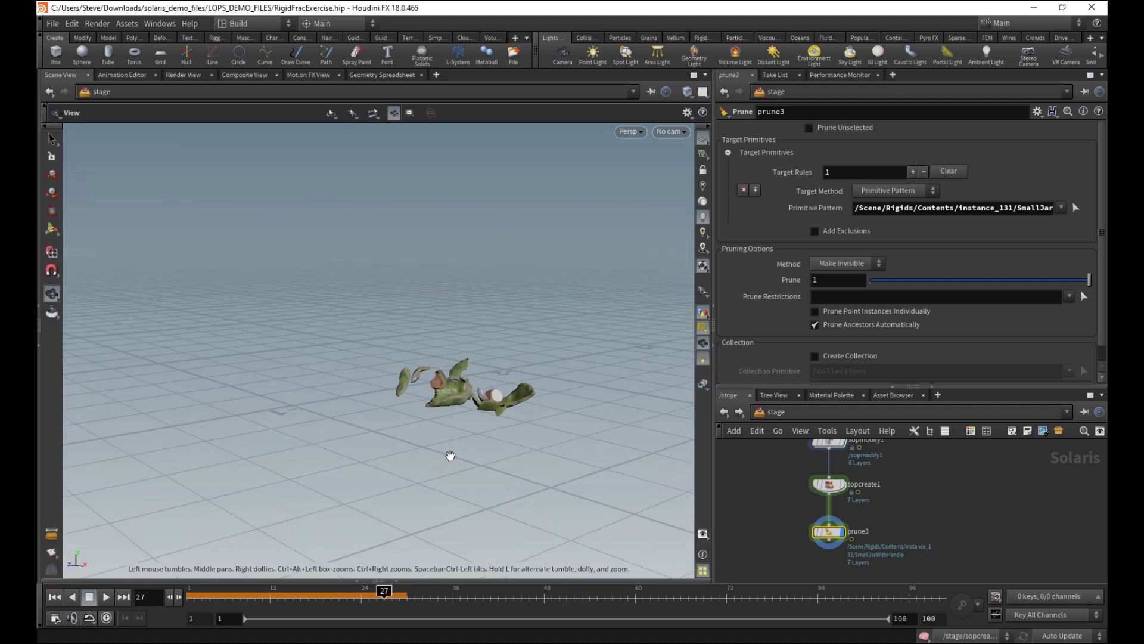
middle_click_drag(399, 524, 353, 534)
left_click_drag(363, 591, 300, 590)
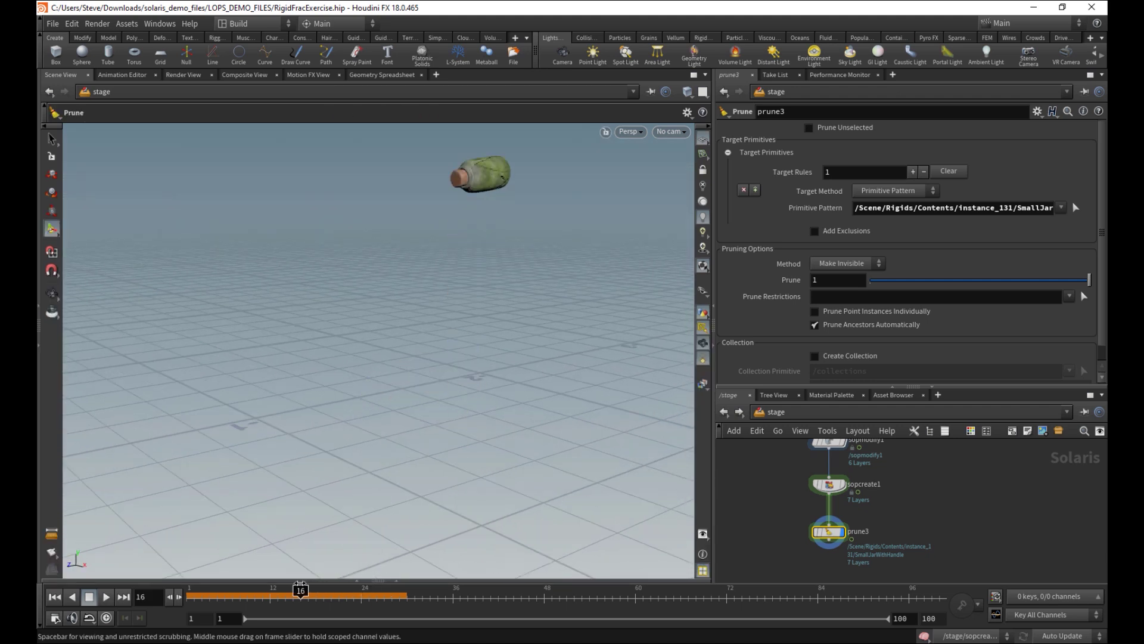
key("space")
middle_click_drag(449, 393, 358, 543)
right_click_drag(453, 357, 537, 256)
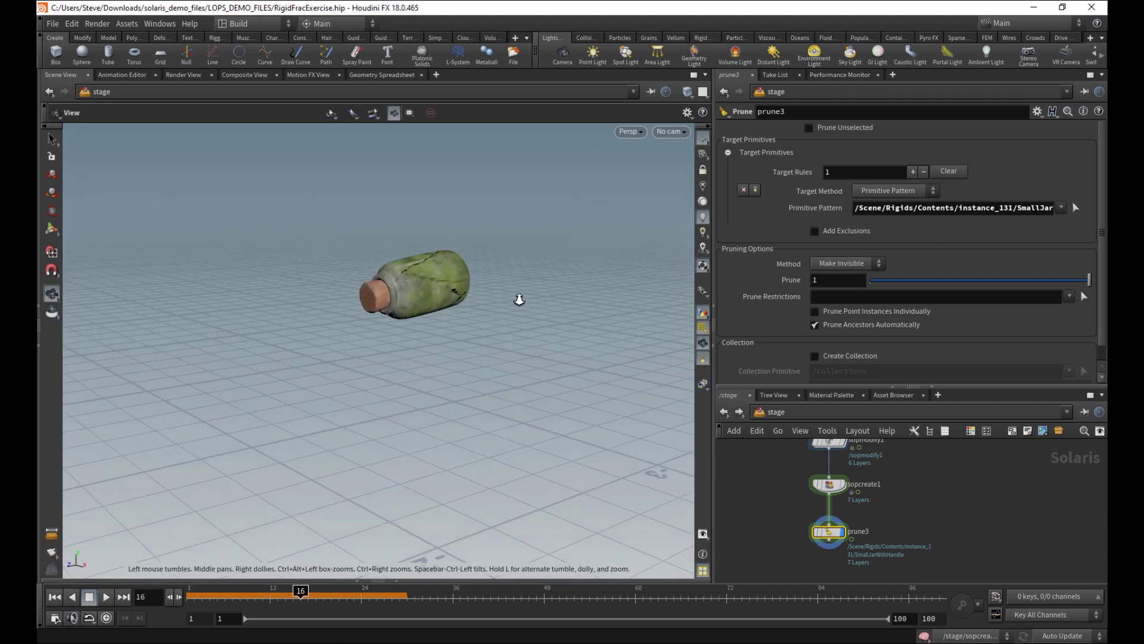
middle_click_drag(537, 256, 451, 411)
right_click_drag(450, 411, 419, 278)
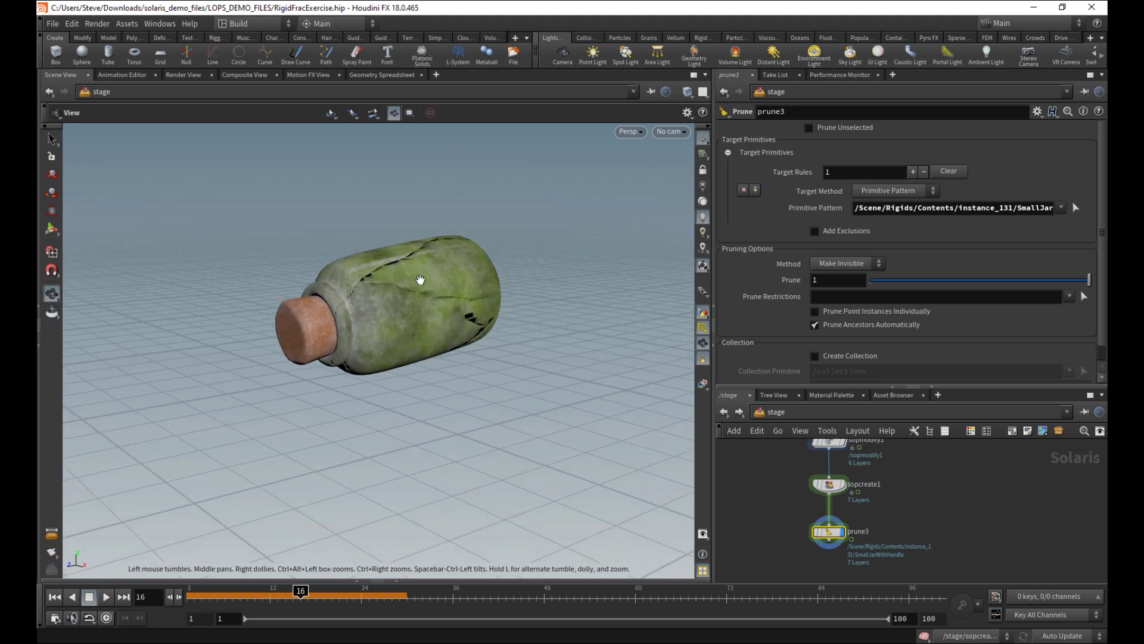
Switch the viewport renderer to Karma (Beta) to preview the pruned jar
left_click(642, 129)
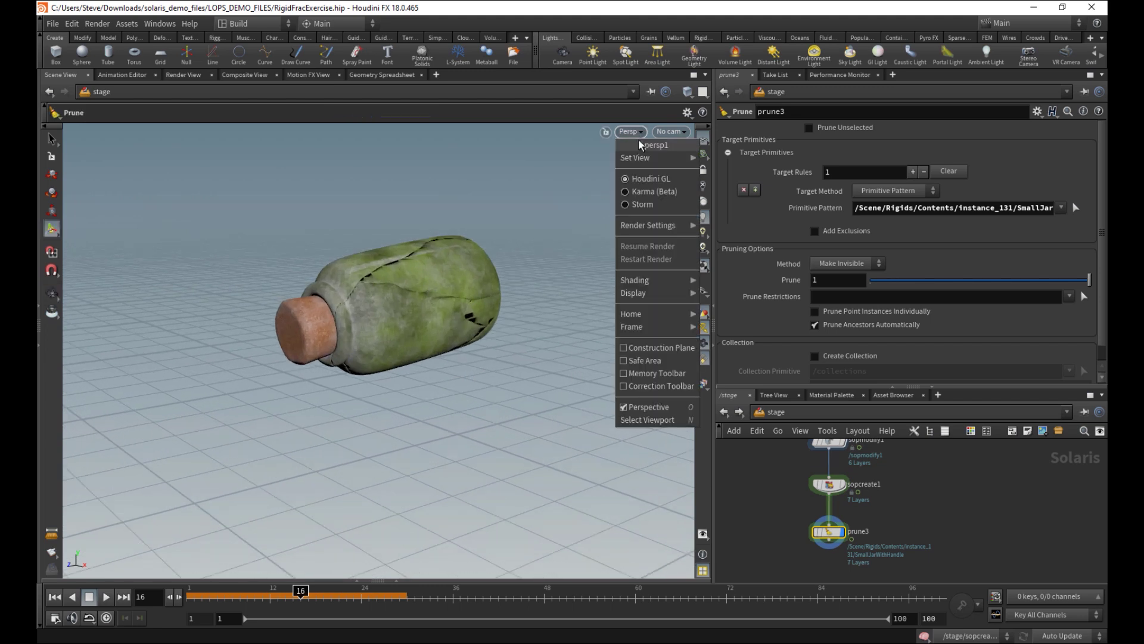
left_click(651, 196)
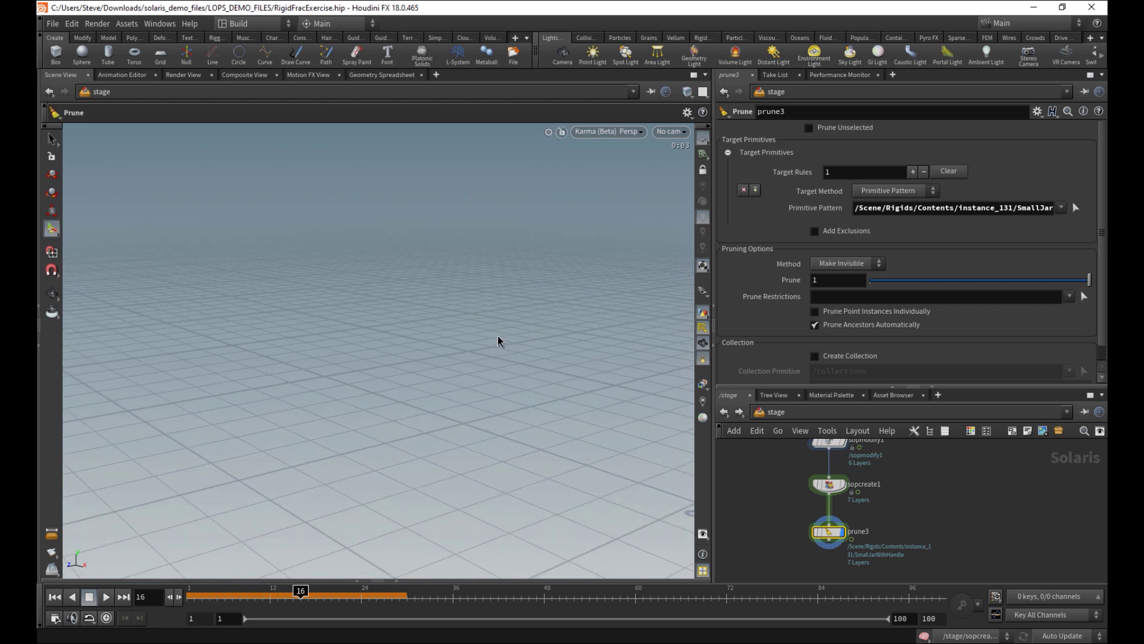
scroll(498, 342, "down", 3)
left_click_drag(485, 322, 442, 327, "alt")
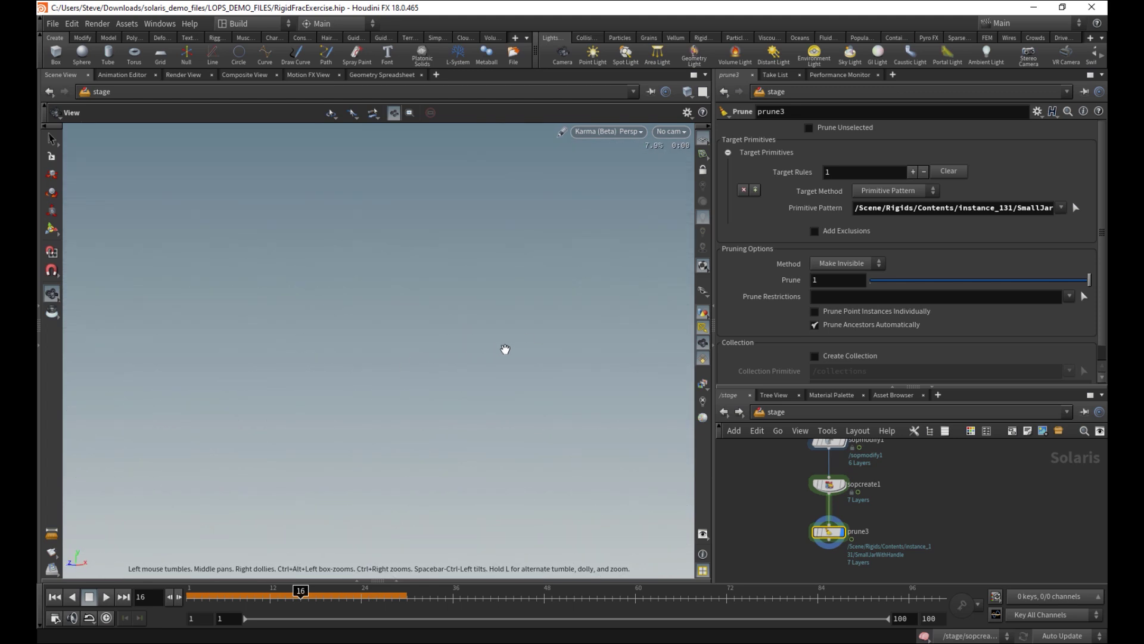
Look through /cameras/camera1 in the Karma preview of the falling jar
key("Return")
left_click(671, 131)
left_click(681, 151)
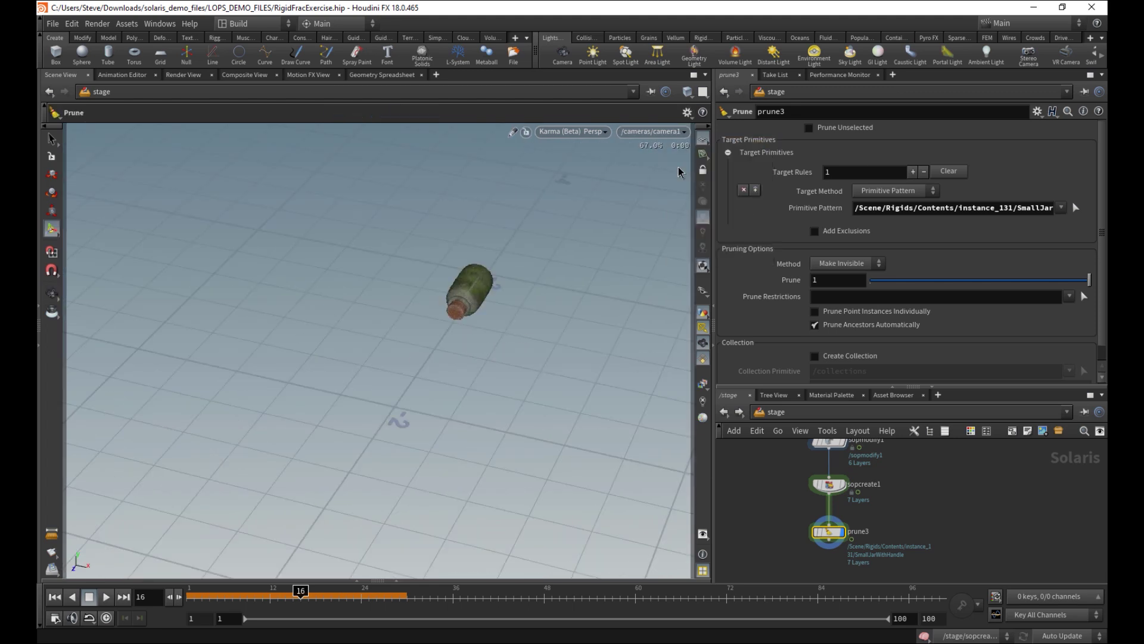
key("Escape")
key("Return")
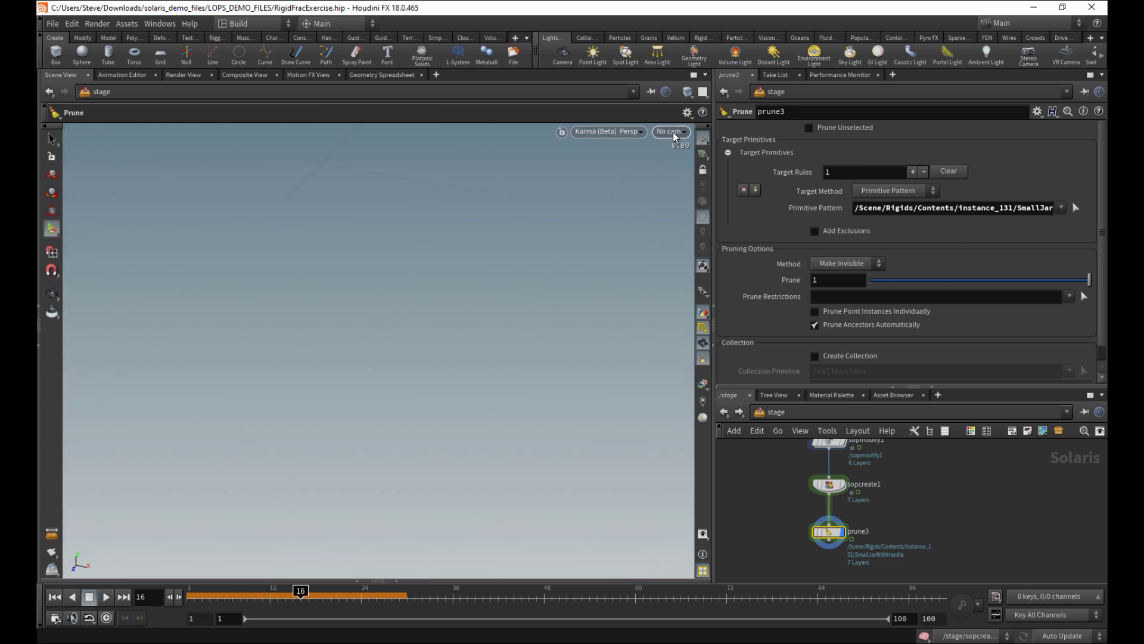
left_click(671, 131)
mouse_move(684, 169)
left_click(691, 145)
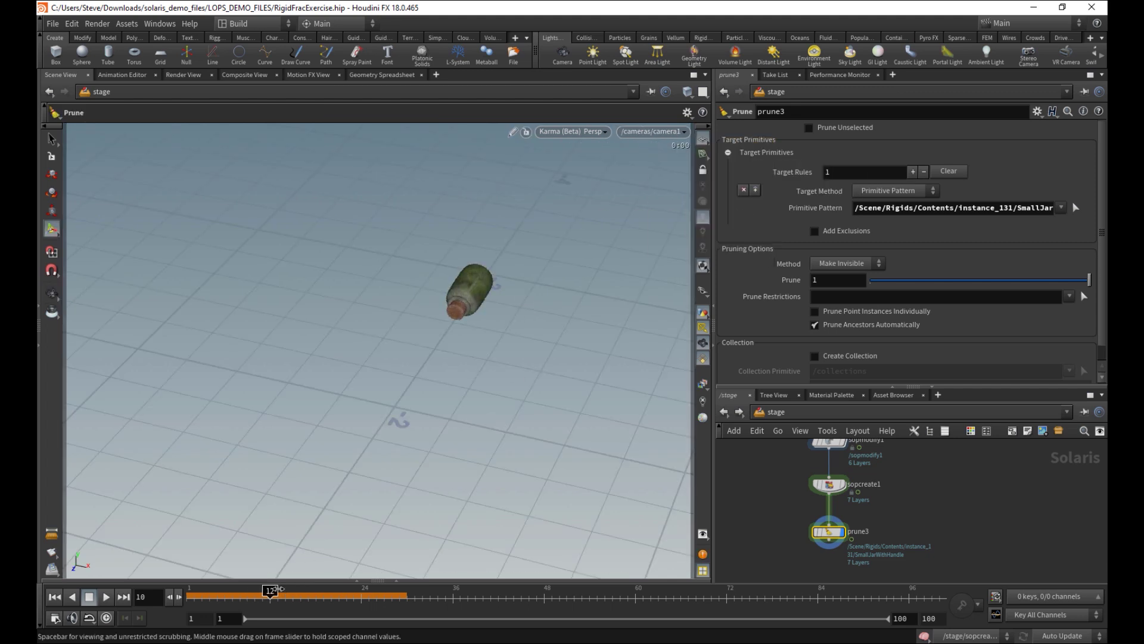
Scrub to frame 13 and switch the viewport from Karma back to the standard renderer
left_click_drag(319, 588, 279, 590)
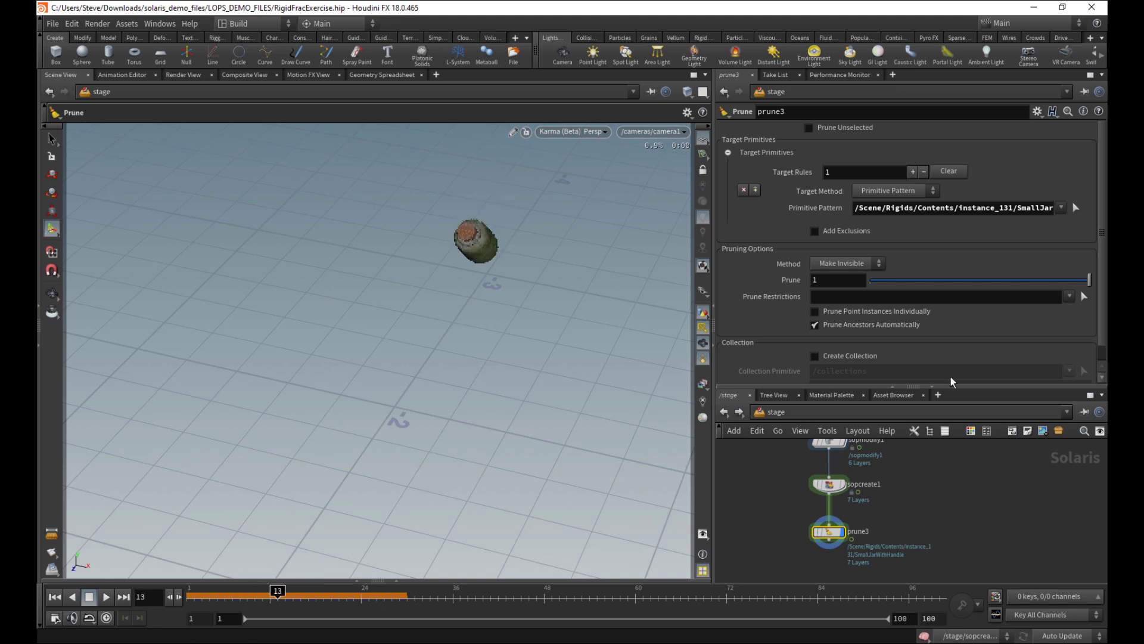
left_click(572, 131)
left_click(584, 179)
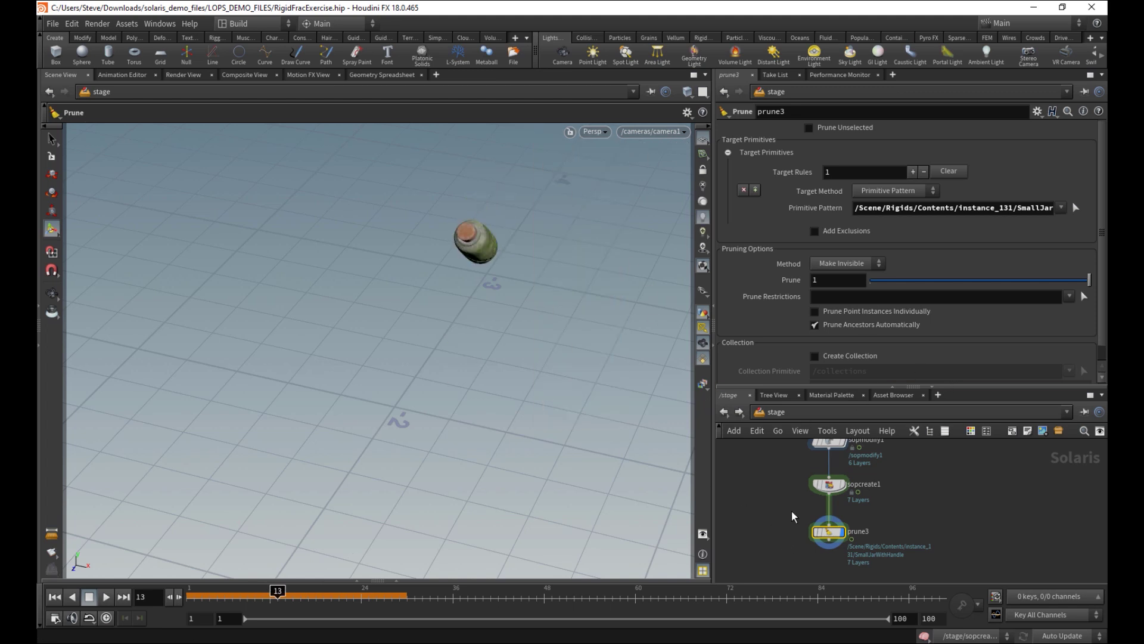
Copy the Fracture frame parameter from the CONTROLS null
left_click(739, 412)
left_click_drag(897, 542, 894, 539)
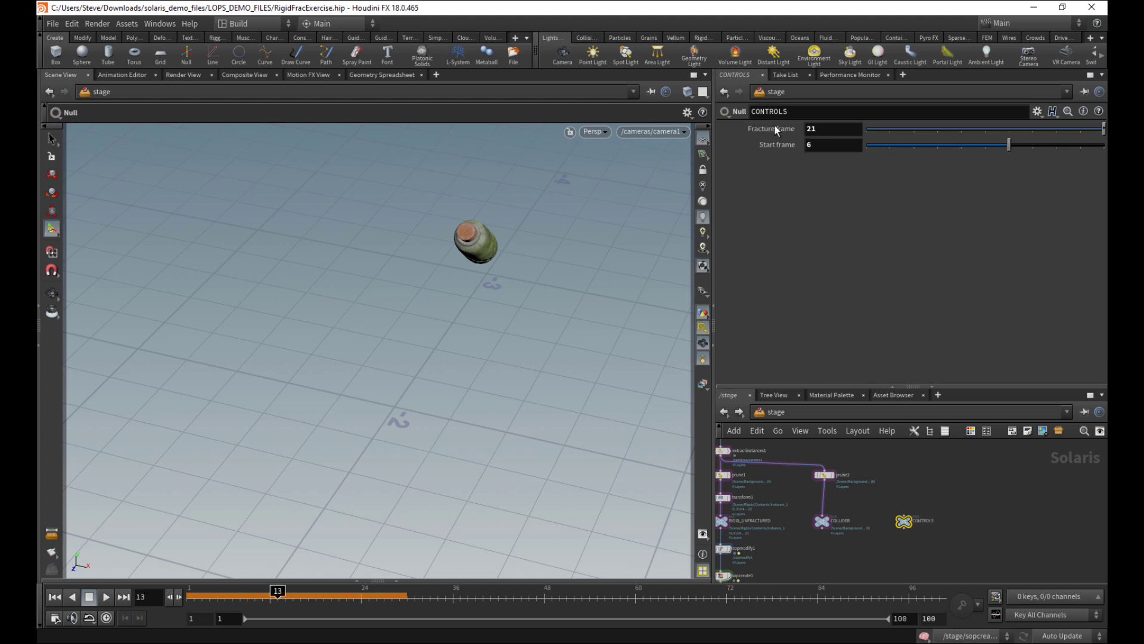
right_click(775, 129)
left_click(817, 213)
Switch the Prune value of prune3 between 0 and 1 and compare the jar's surface up close
middle_click_drag(879, 521, 948, 409)
left_click_drag(763, 481, 832, 518)
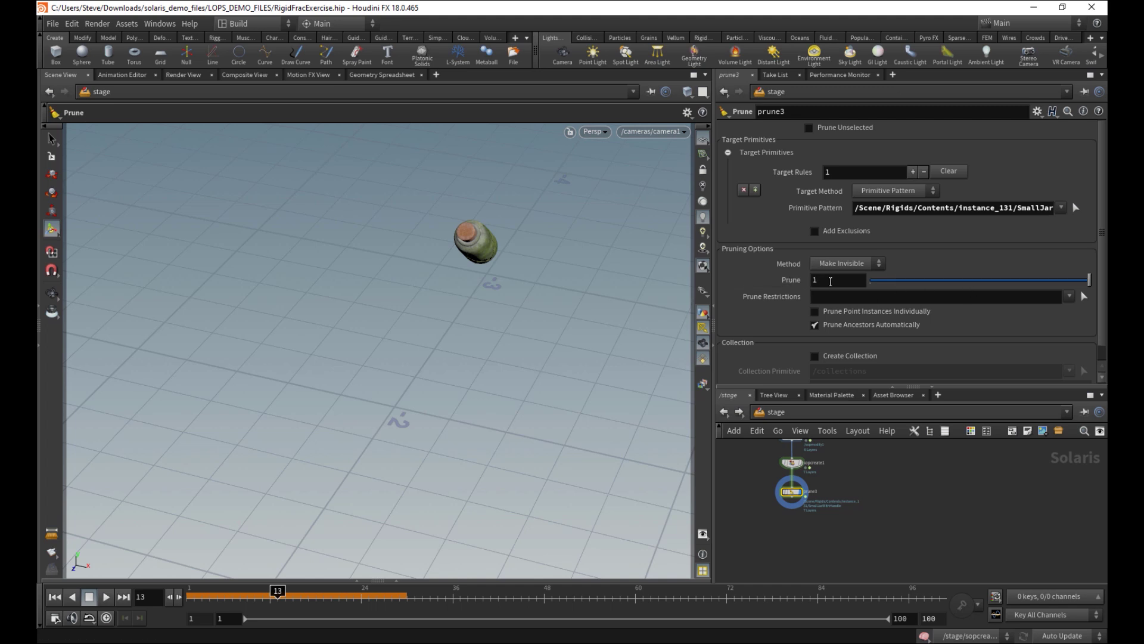
left_click(899, 282)
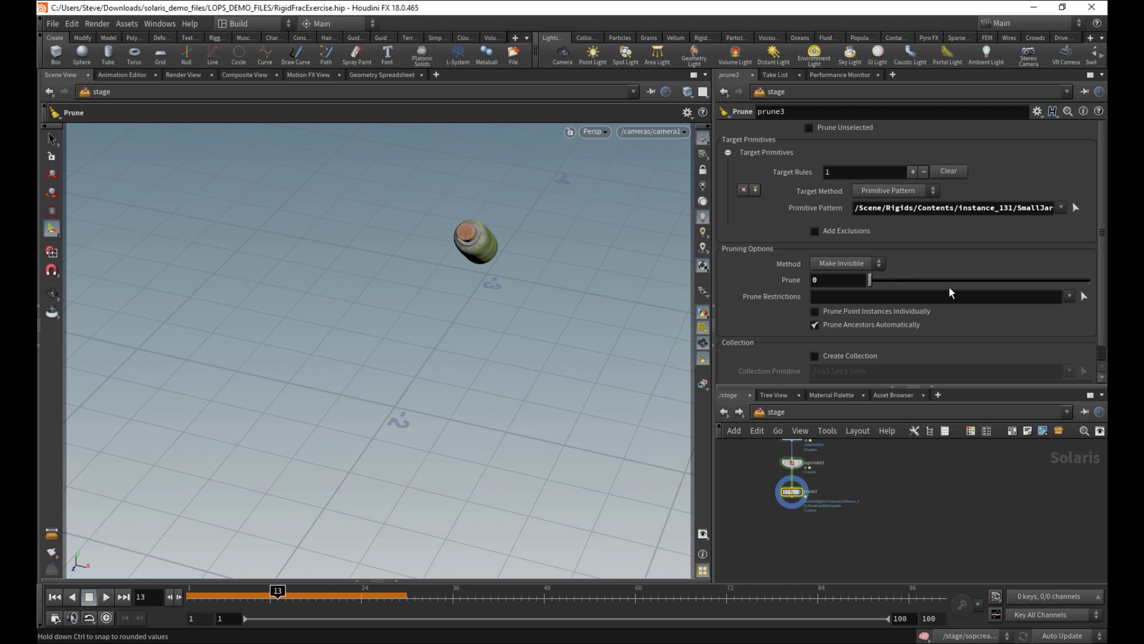
left_click(1007, 280)
right_click_drag(544, 241, 504, 242, "alt")
key("s")
left_click_drag(460, 231, 504, 256)
key("space+g")
left_click_drag(504, 322, 484, 266, "alt")
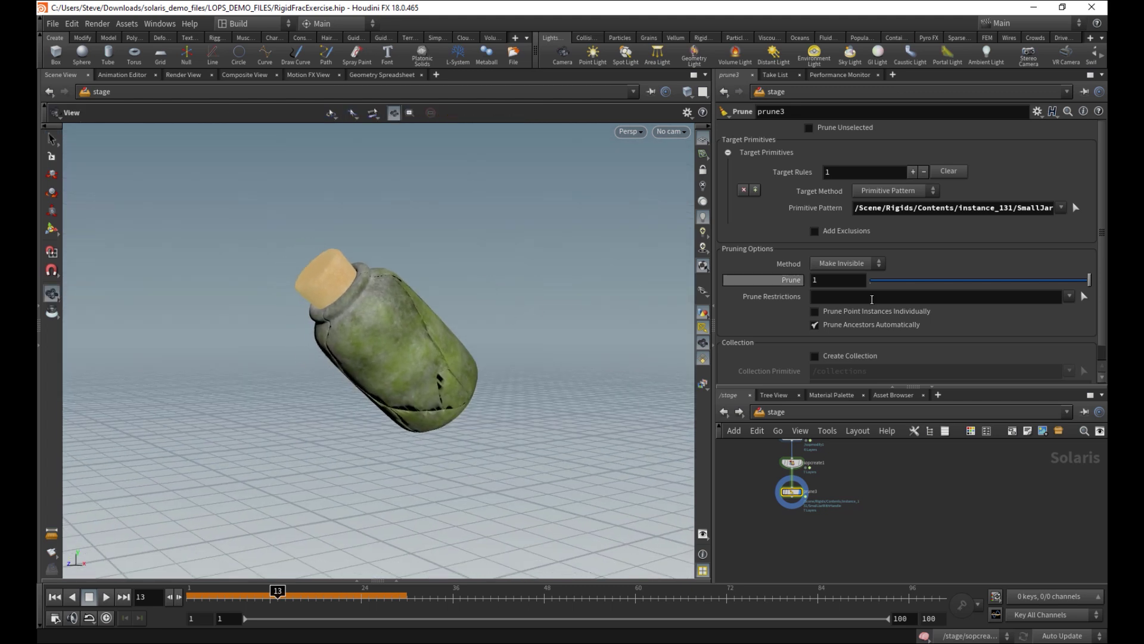
left_click(905, 279)
mouse_move(1020, 280)
left_mouse_down()
mouse_move(1089, 280)
mouse_move(683, 321)
left_mouse_up()
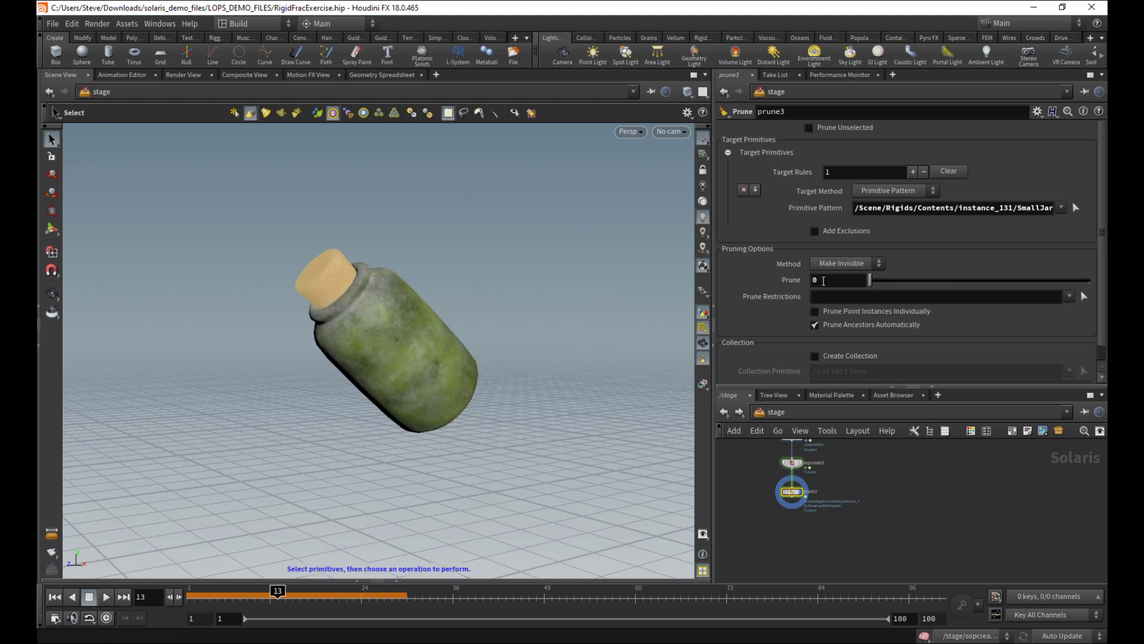
Paste the fracture frame as a relative reference into prune3's Prune value and complete the expression as $F>ch("../CONTROLS/fframe")
left_click(823, 281)
right_click(787, 279)
left_click(815, 398)
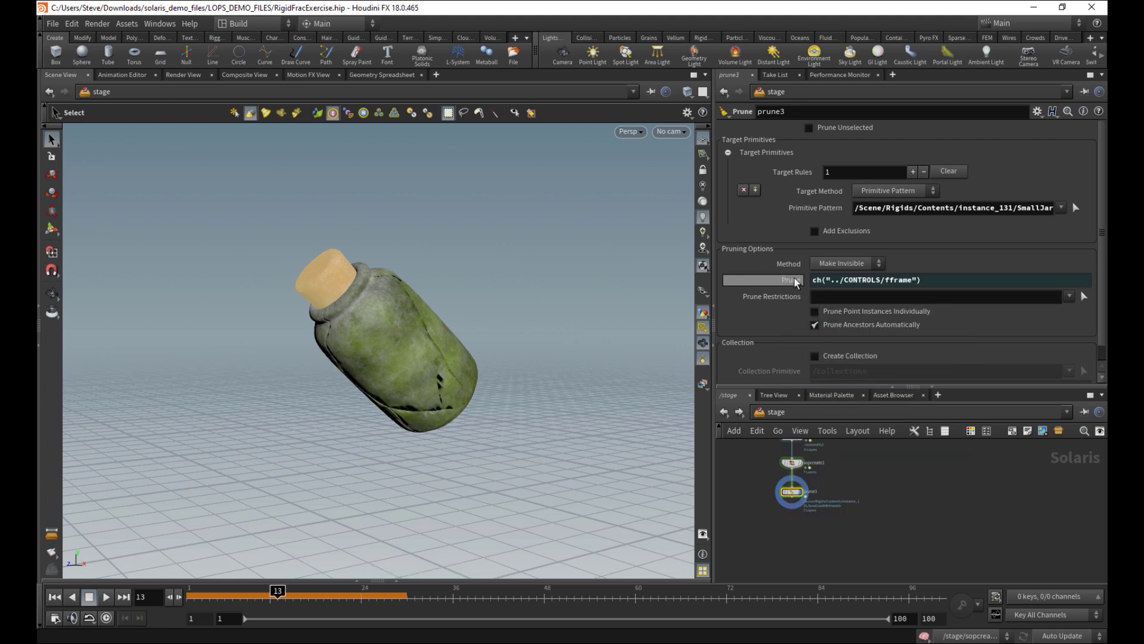
key("Home")
type("$F>")
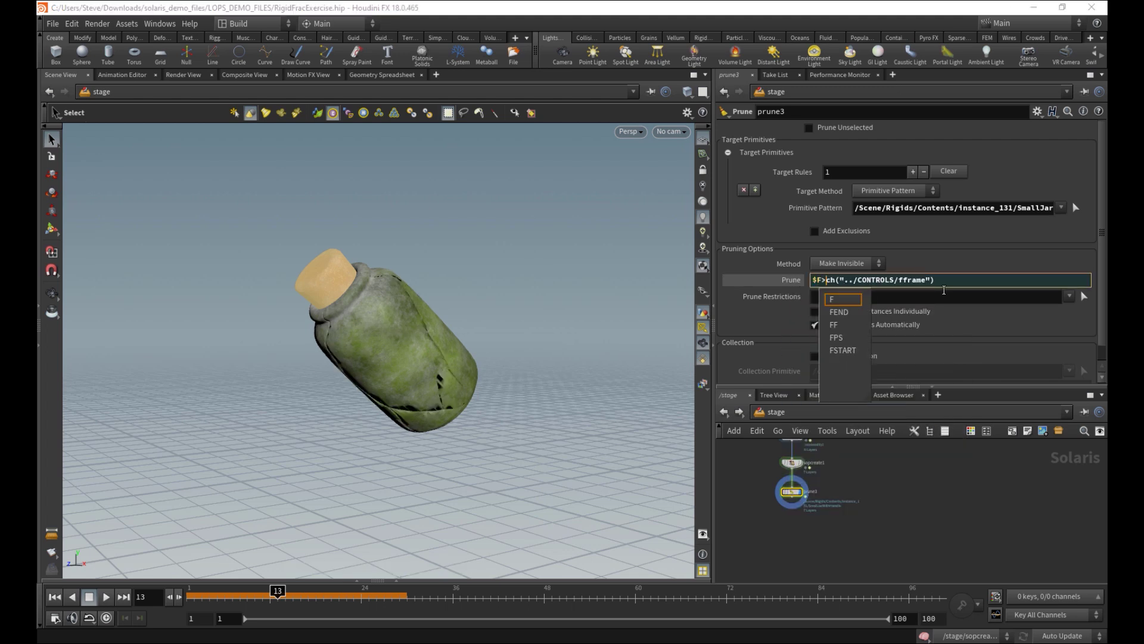
key("Return")
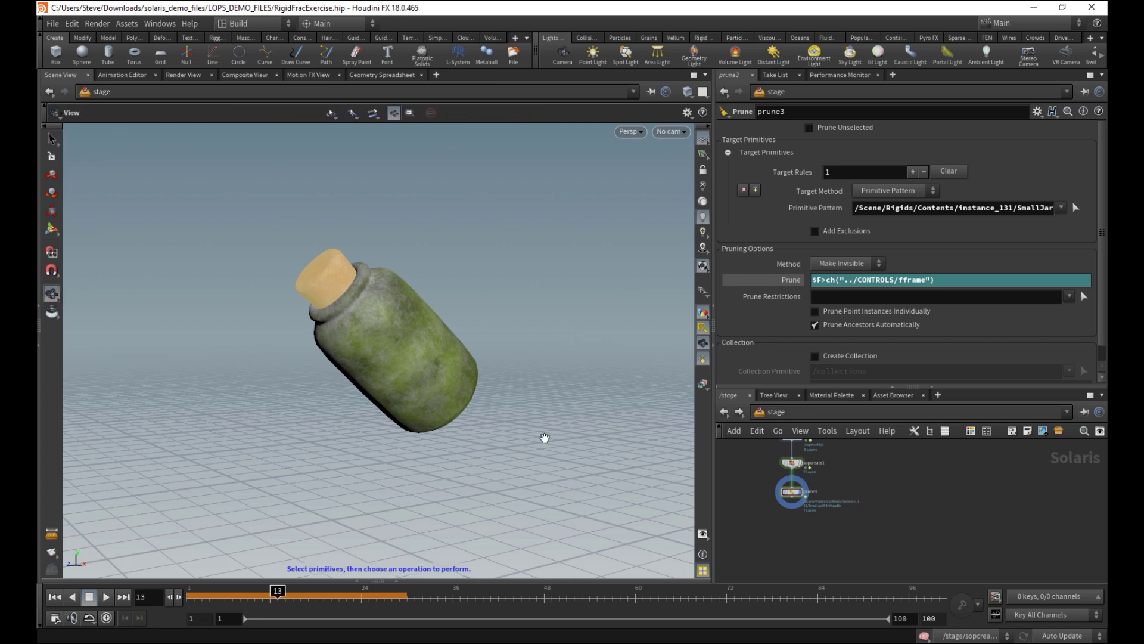
Paste a copy of prune3 directly below it, connected to its output, and make the copy the displayed node
right_click_drag(543, 437, 431, 449, "alt")
scroll(757, 517, "up", 3)
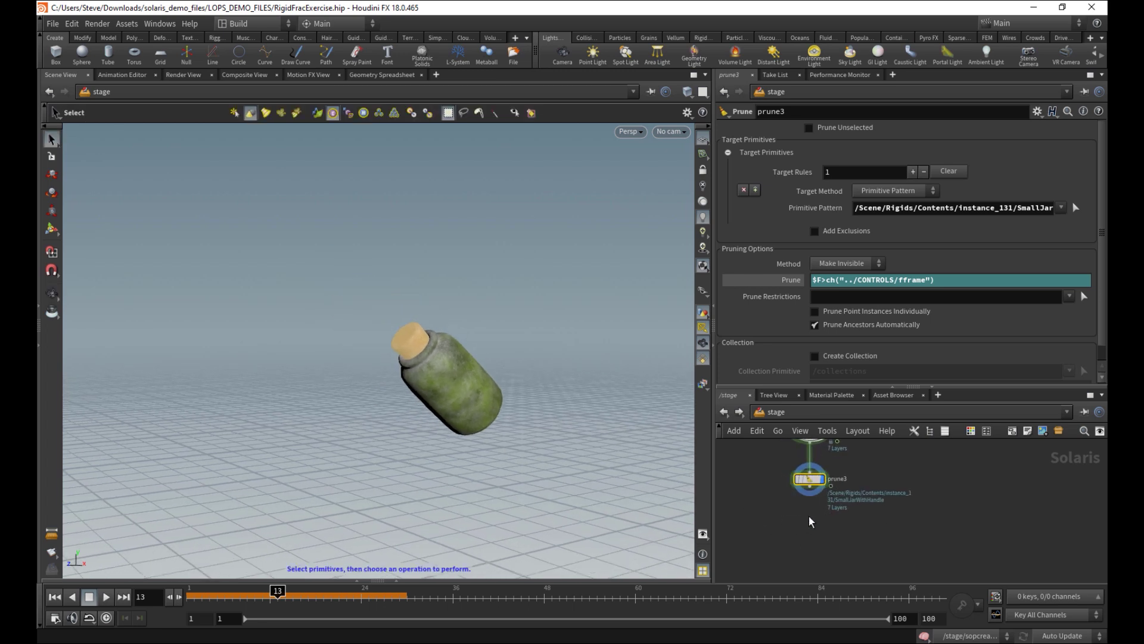
key("ctrl+v")
left_click_drag(802, 528, 816, 538)
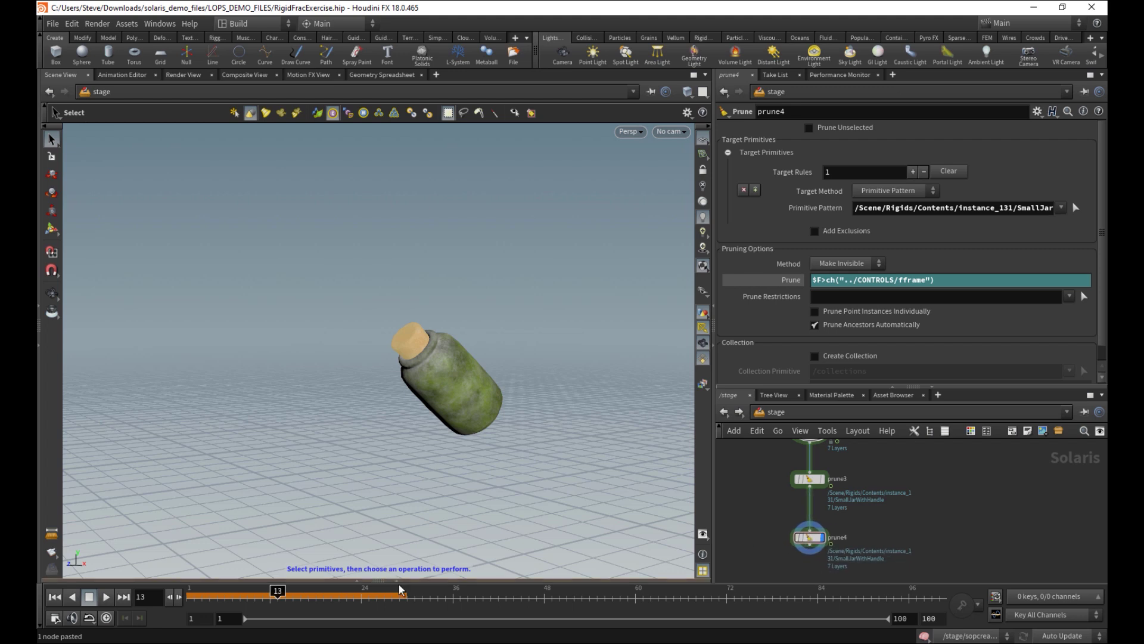
Set prune4's primitive pattern to the SmallJarWithHandle_3 path from the scene graph, replacing the piece number with the * wildcard
left_click(396, 579)
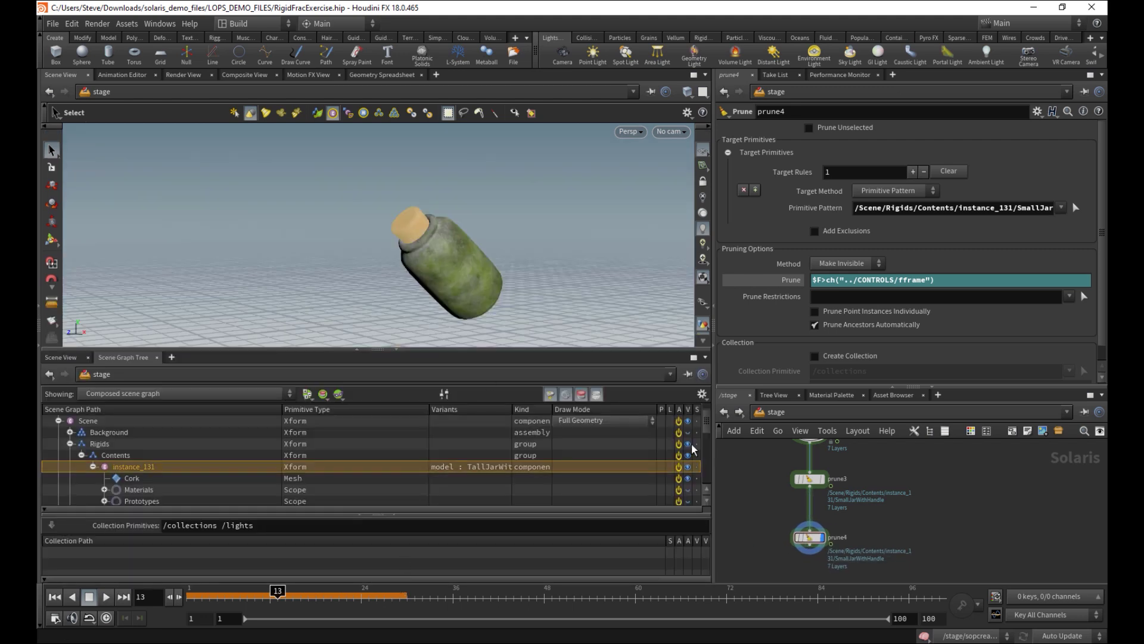
left_click_drag(705, 420, 701, 455)
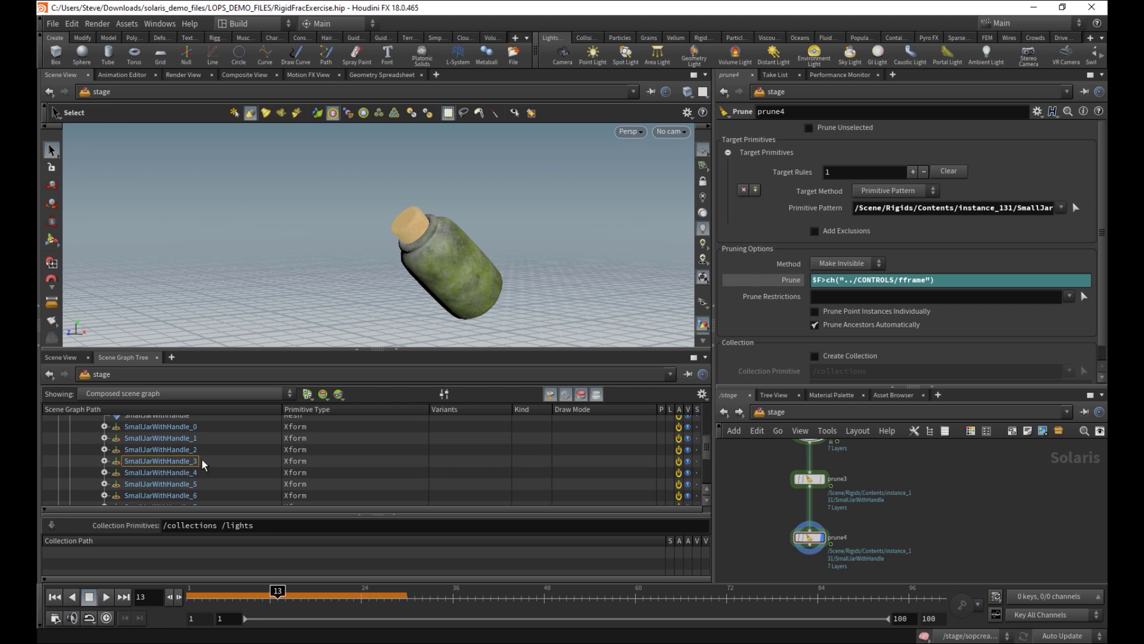
left_click_drag(740, 347, 851, 289)
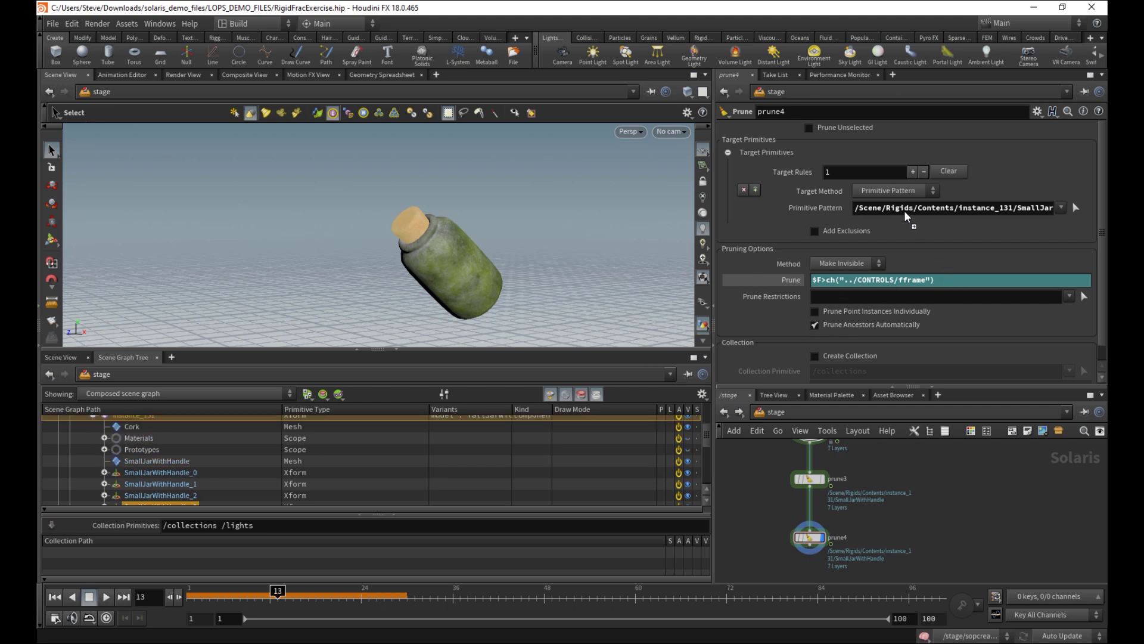
left_click_drag(904, 210, 932, 217)
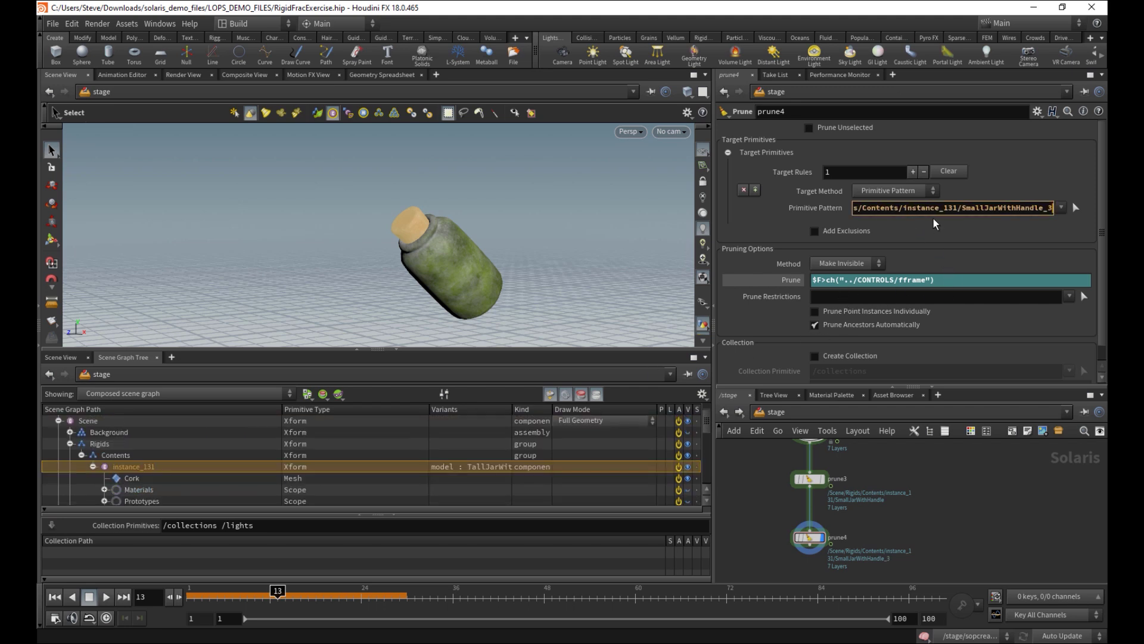
key("Left")
key("Left")
key("Delete")
type("*")
key("Return")
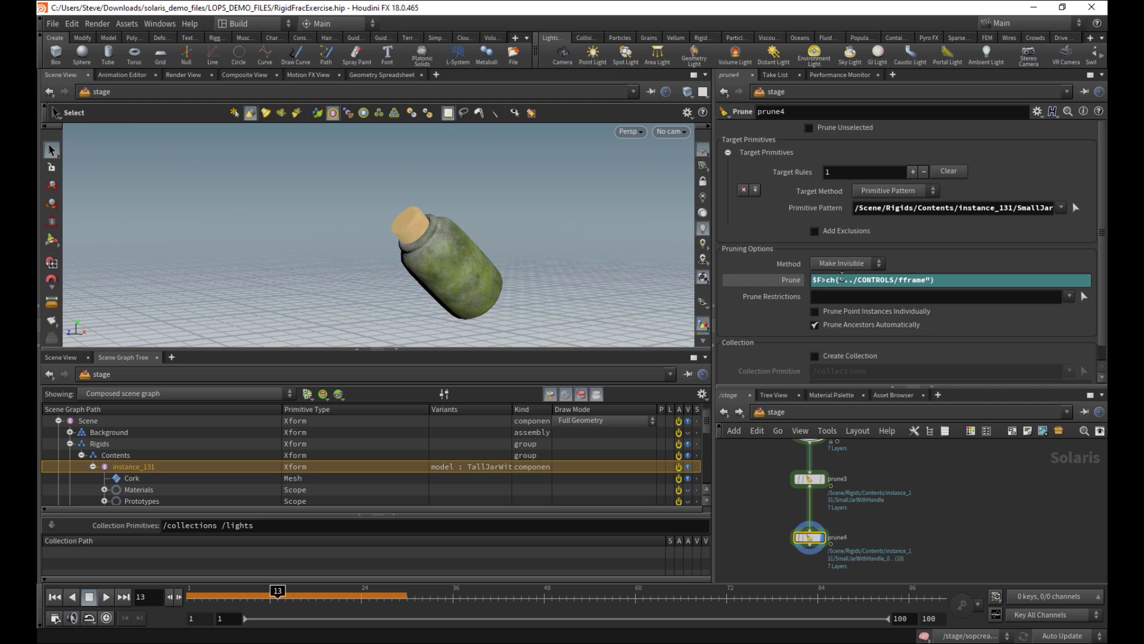
Reference prune3's Prune value in prune4 and invert it with the expression !ch("../prune3/prune")
left_click(799, 478)
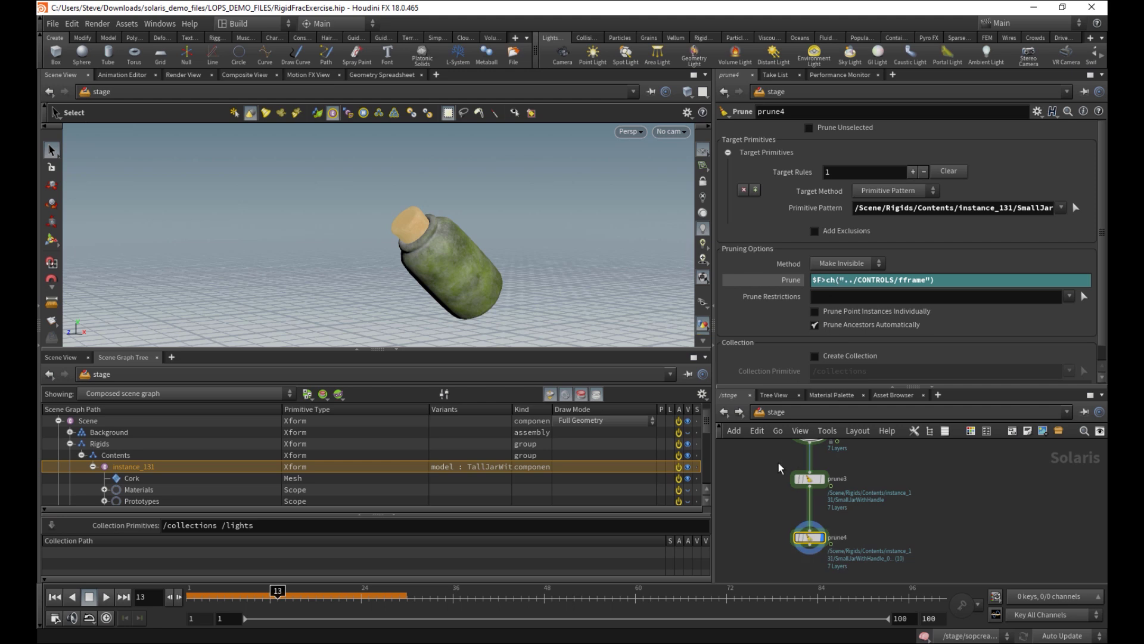
right_click(793, 280)
left_click(821, 365)
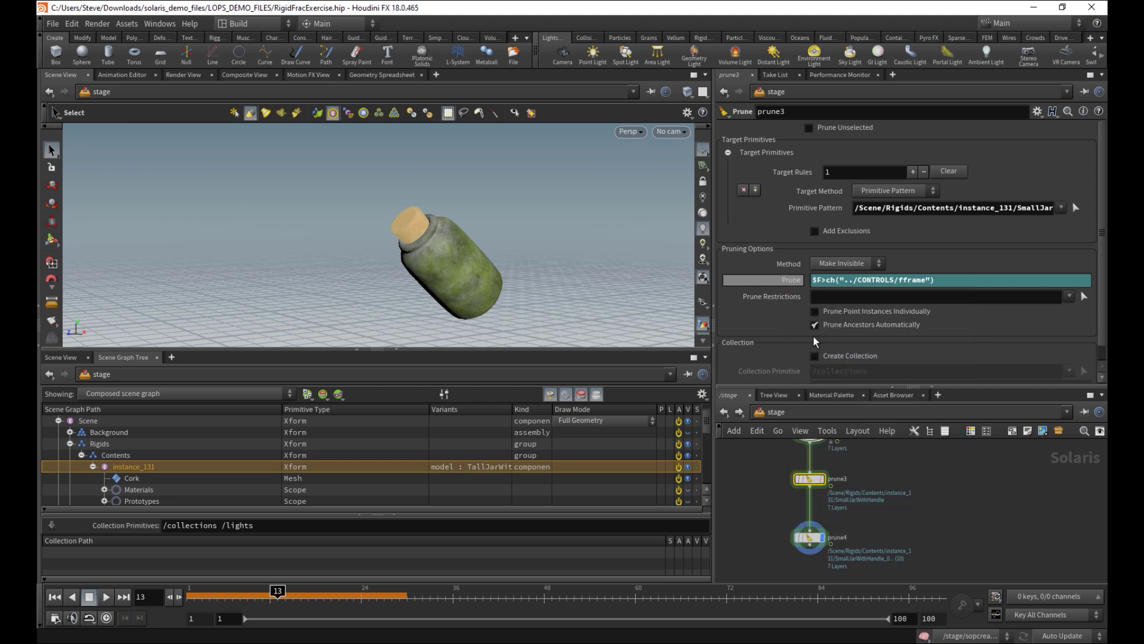
right_click(785, 282)
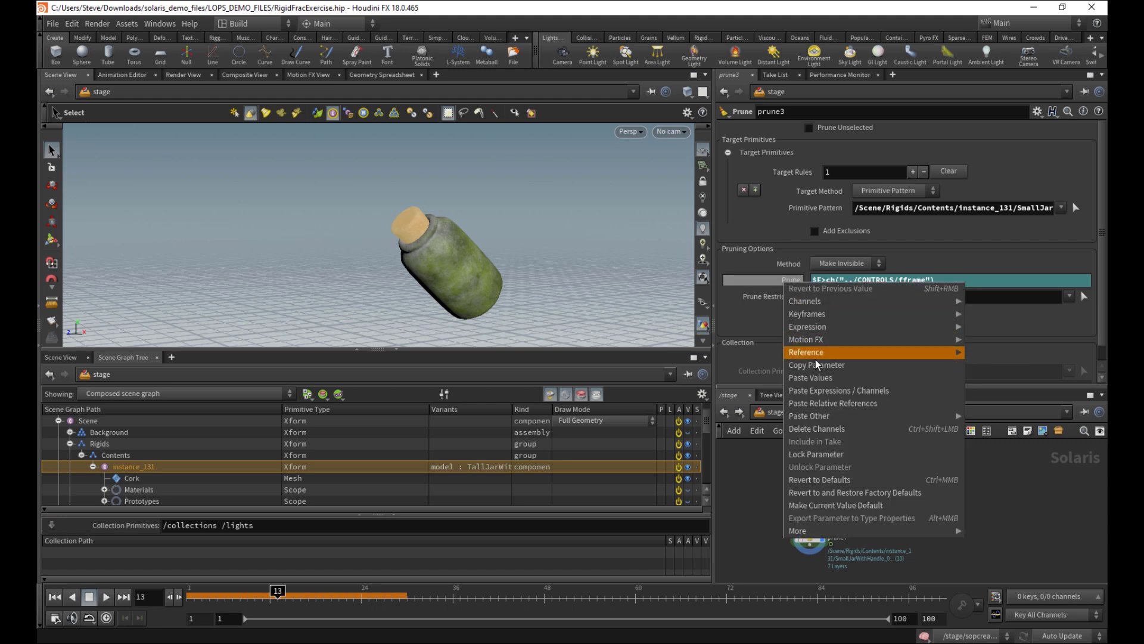
left_click(817, 365)
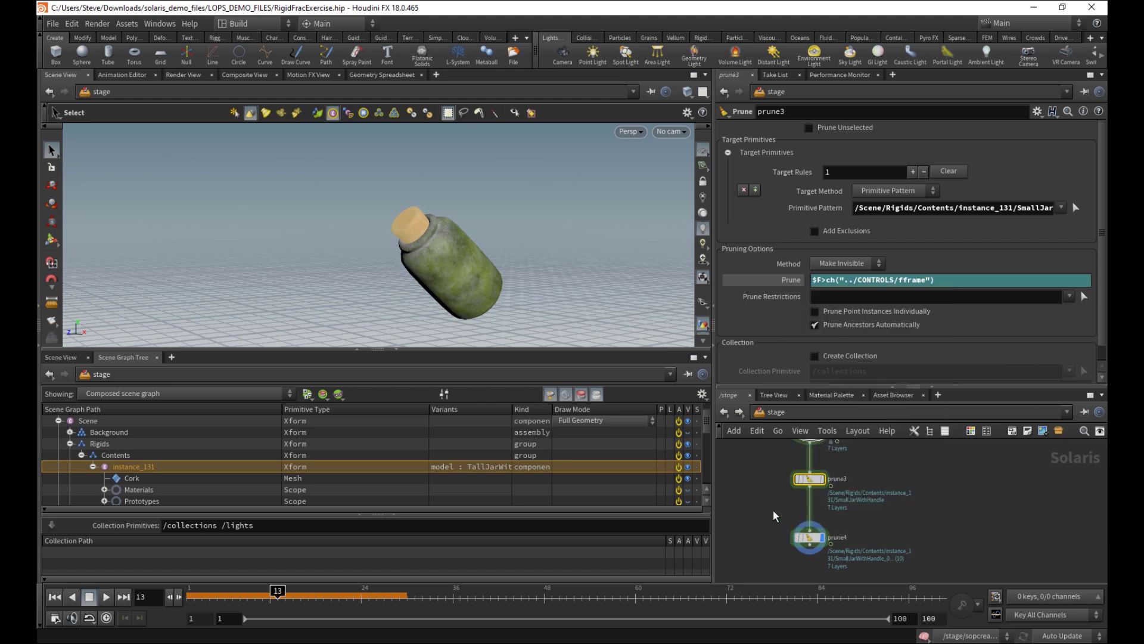
right_click(785, 282)
left_click(817, 405)
left_click(924, 283)
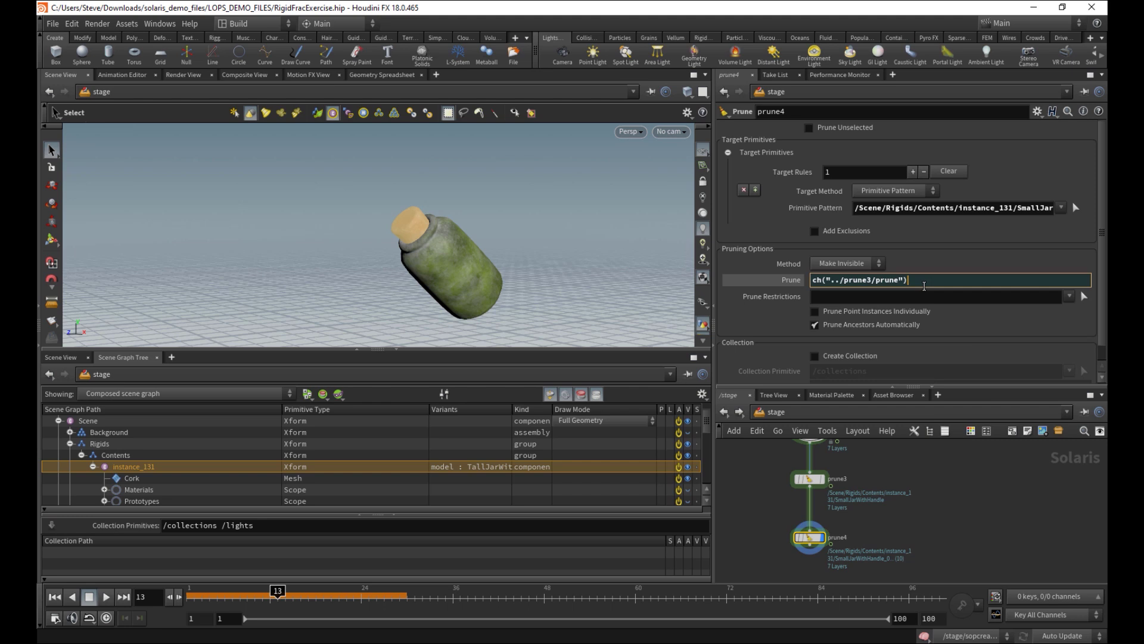
double_click(924, 282)
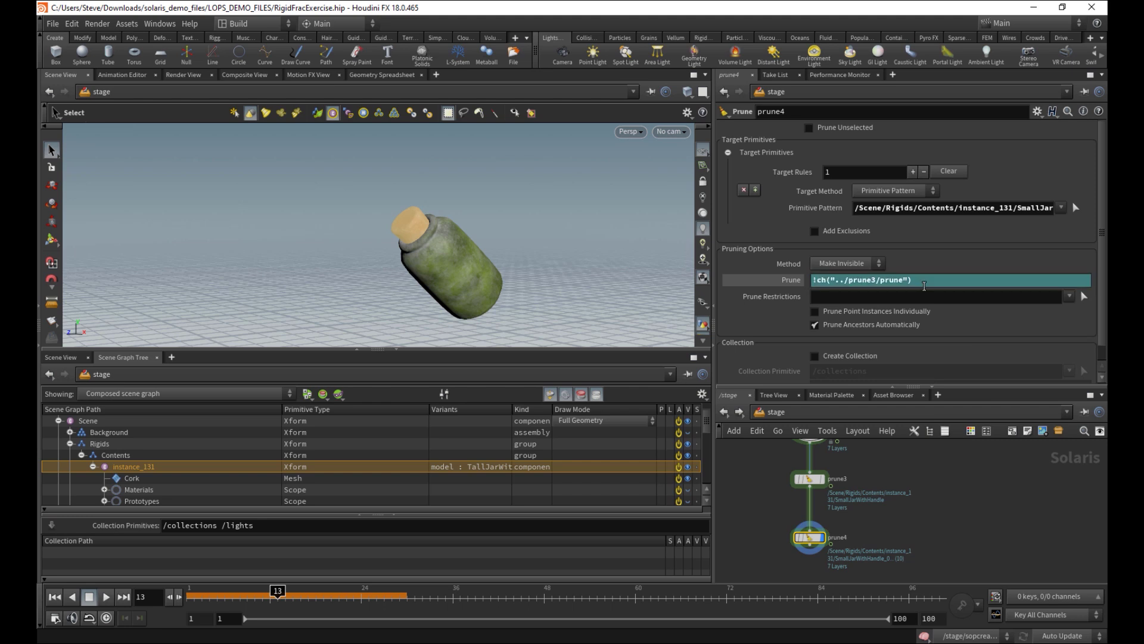
Close the scene graph pane, scrub to frame 11 and view the jar in wireframe
left_click(396, 349)
right_click_drag(564, 433, 444, 468, "alt")
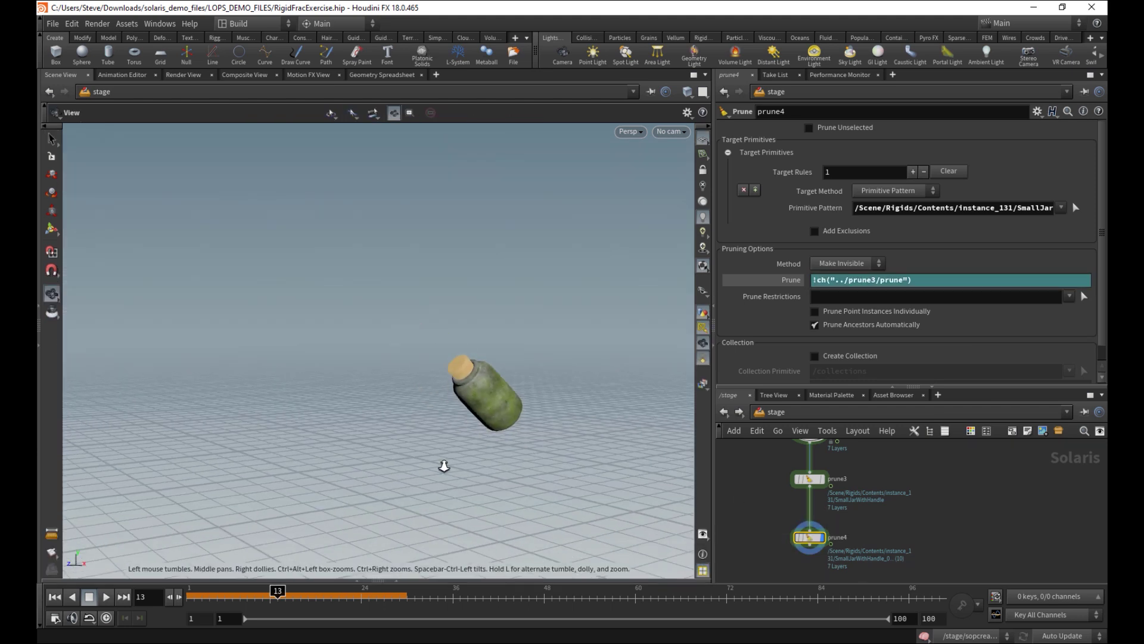
middle_click_drag(445, 467, 472, 345, "alt")
right_click_drag(473, 345, 450, 429, "alt")
left_click_drag(449, 429, 320, 529, "alt")
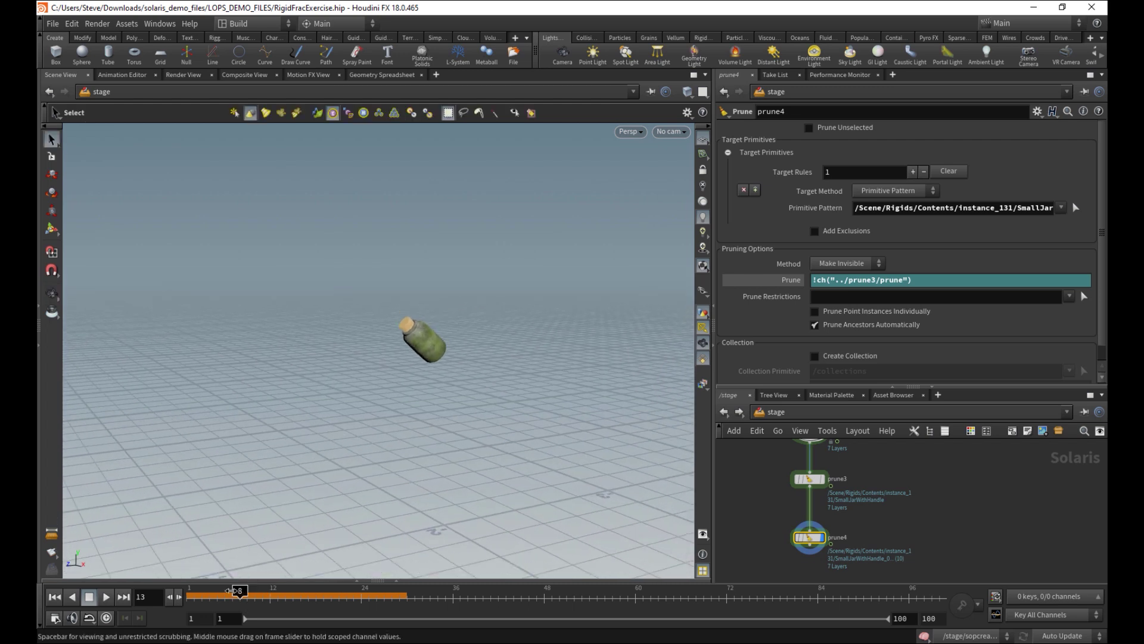
key("s")
right_click_drag(435, 339, 672, 322, "alt")
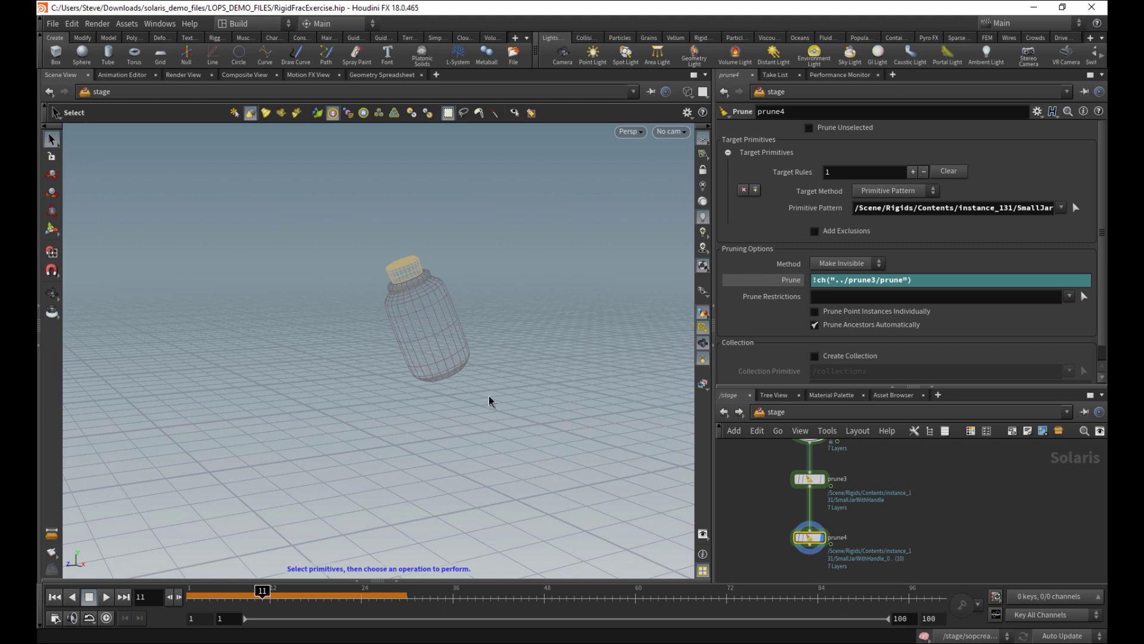
Display prune3 to compare its wireframe, and restore prune4 as the displayed node
left_click(821, 479)
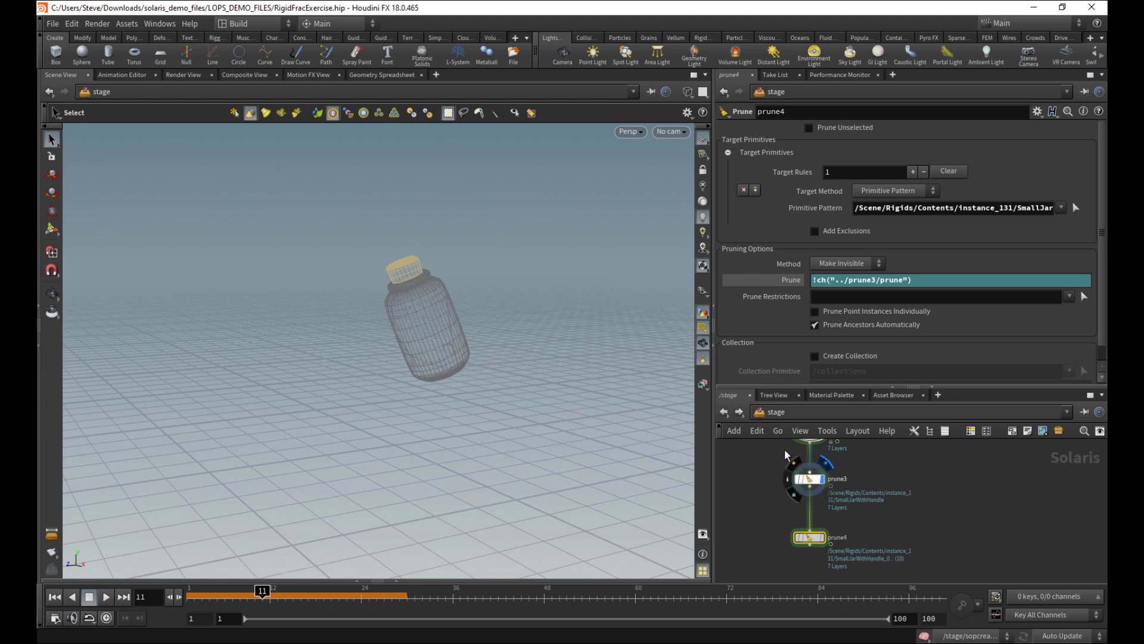
left_click(823, 538)
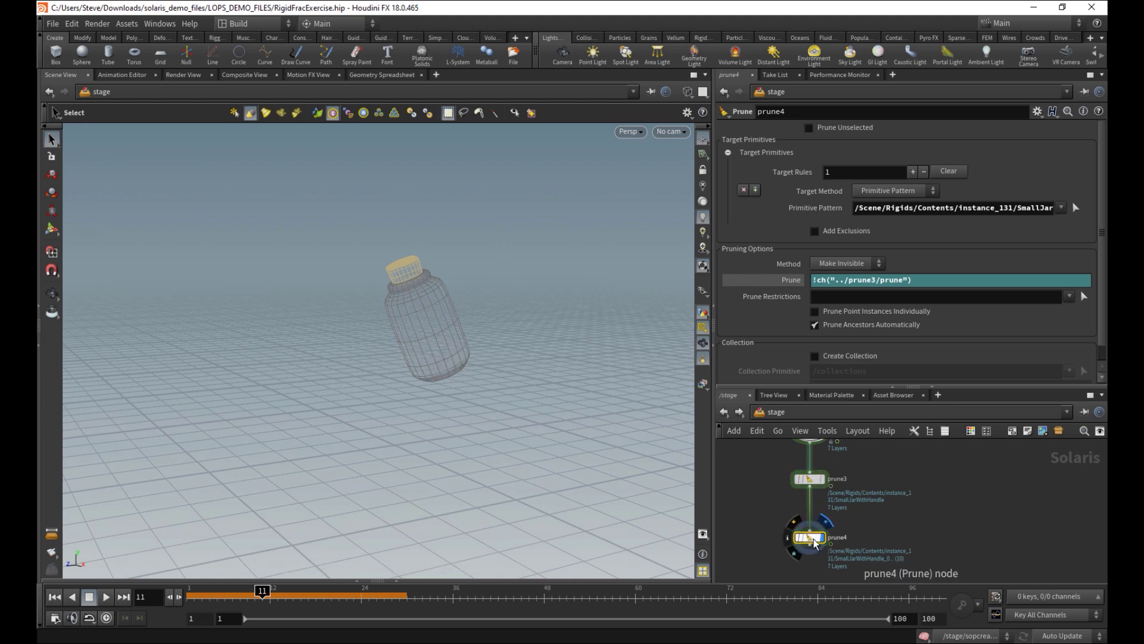
middle_click_drag(779, 512, 790, 471)
Scrub through the fracture to frame 27 and view the shattered pieces through /cameras/camera1
right_click_drag(482, 476, 366, 424, "alt")
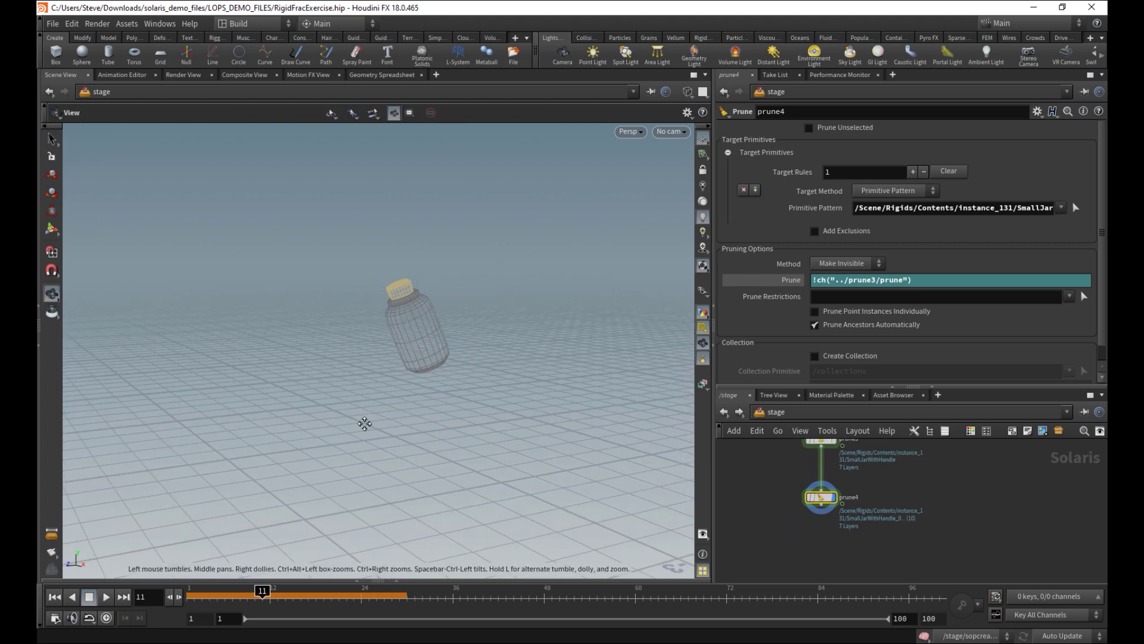
middle_click_drag(365, 424, 327, 387, "alt")
left_click_drag(200, 593, 338, 593)
middle_click_drag(384, 417, 386, 406, "alt")
left_click_drag(386, 406, 347, 511)
key("s")
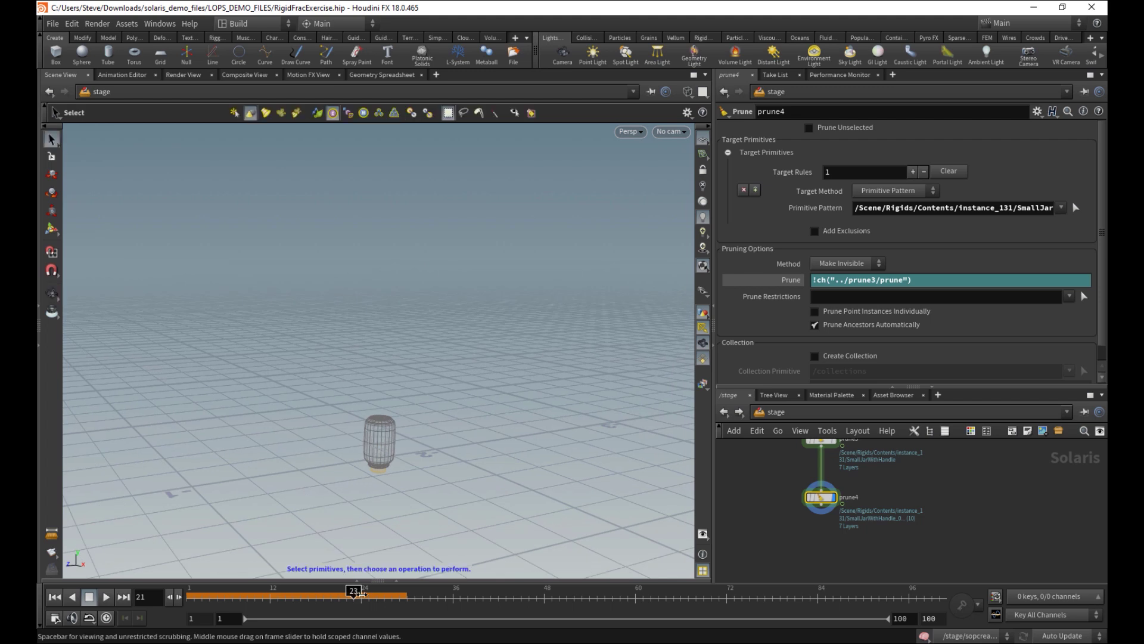
left_click_drag(357, 592, 384, 591)
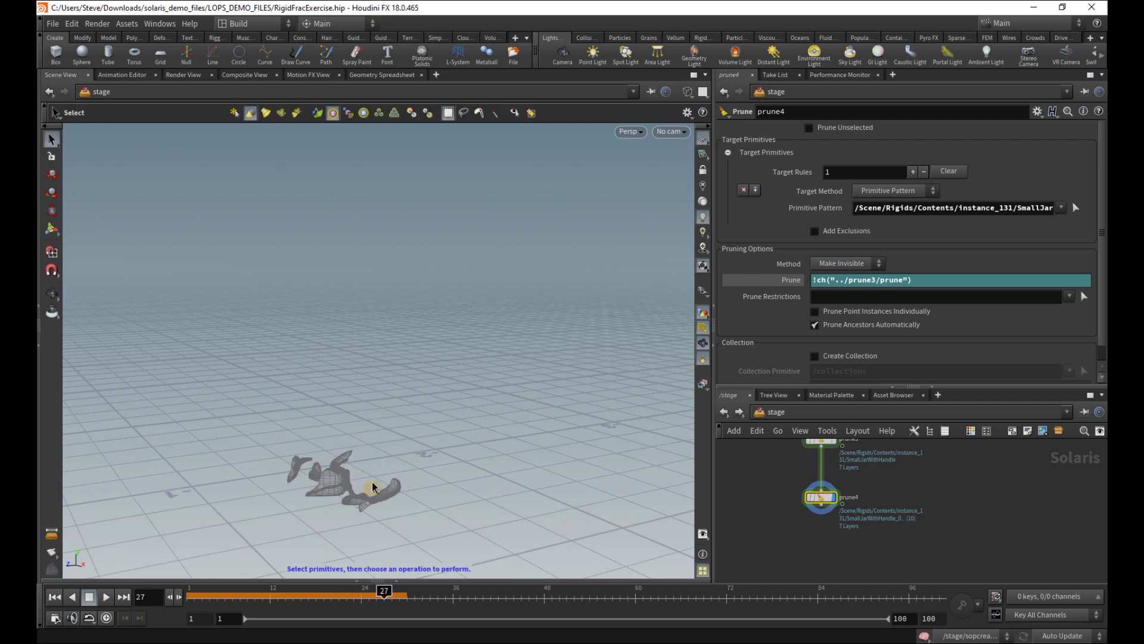
left_click(671, 132)
left_click(702, 146)
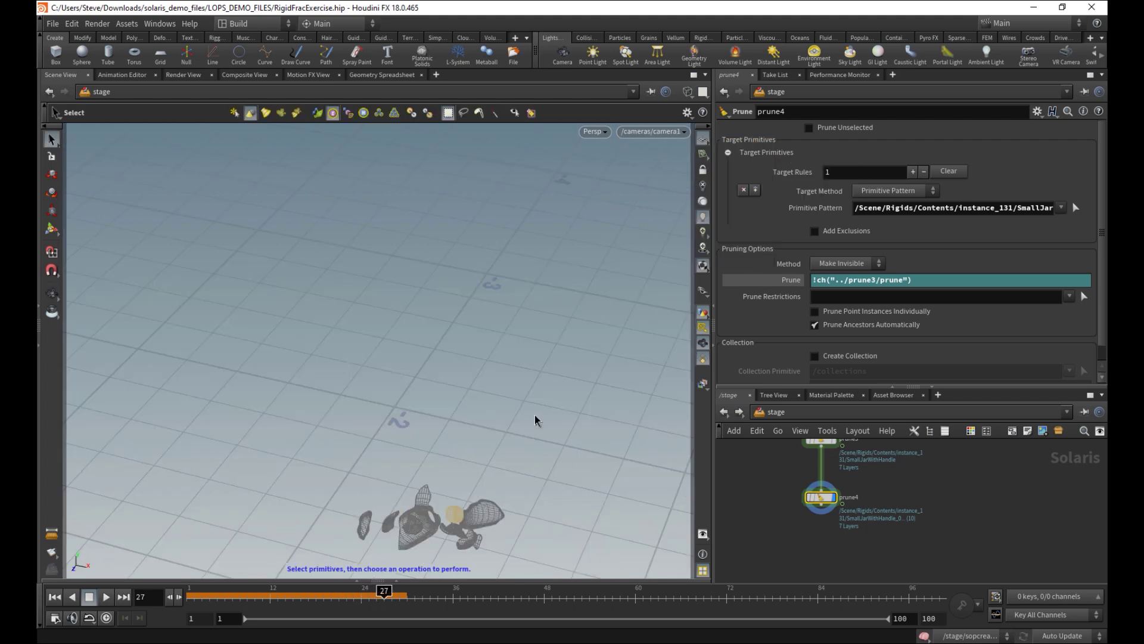
Scrub back to frame 14, check the scene graph tree for instance_131 and close the scene graph pane
left_click_drag(384, 591, 286, 593)
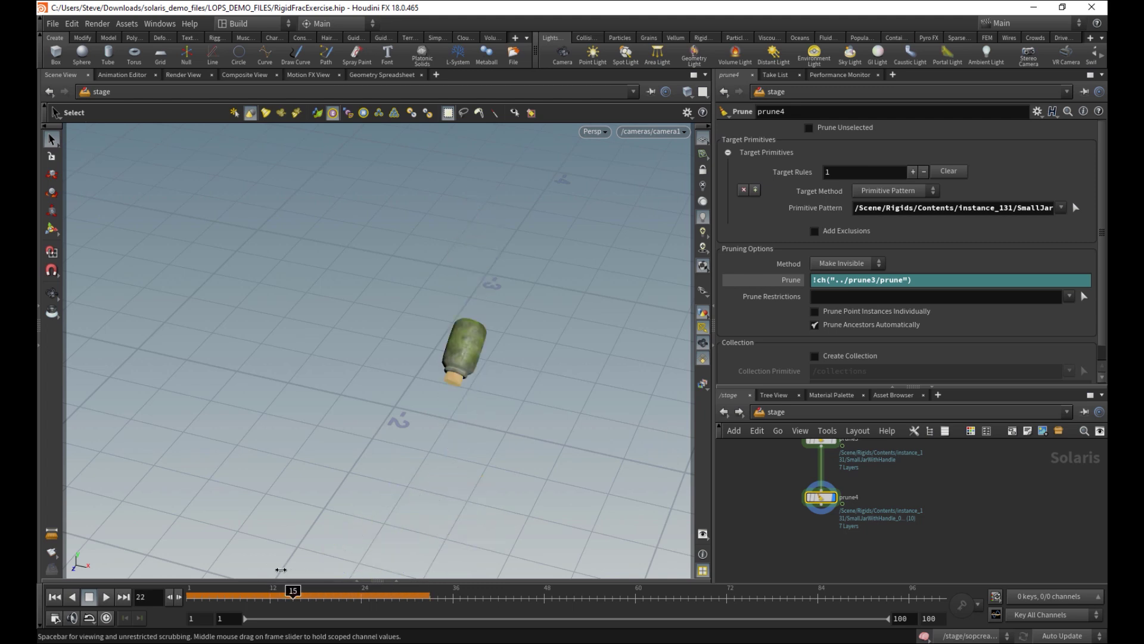
key("ctrl+s")
key("ctrl+b")
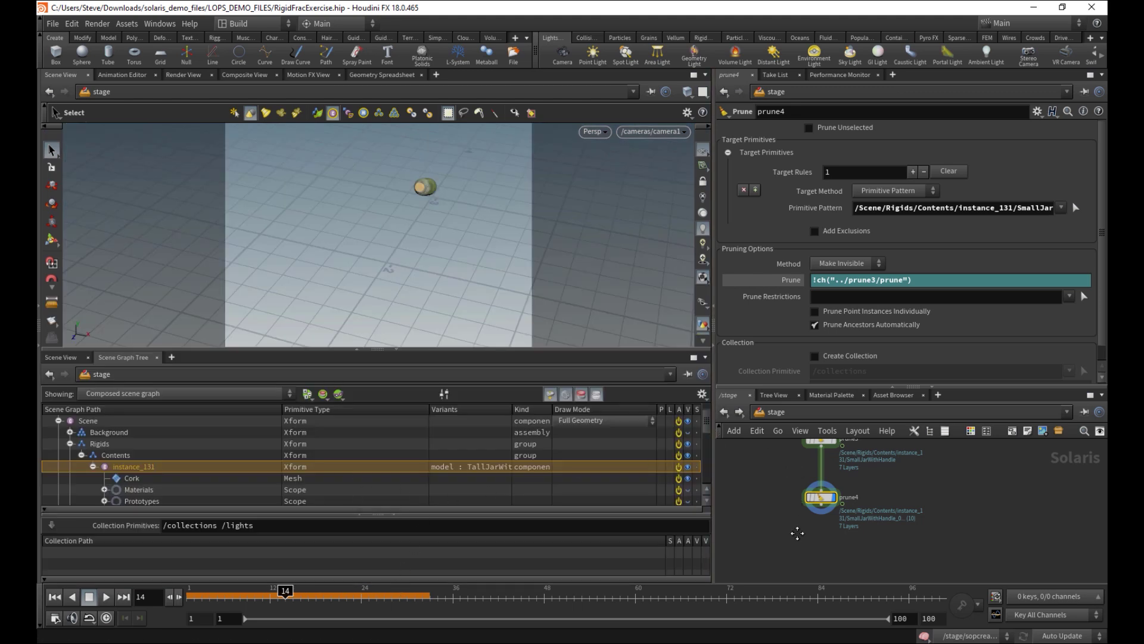
middle_click_drag(797, 534, 793, 599)
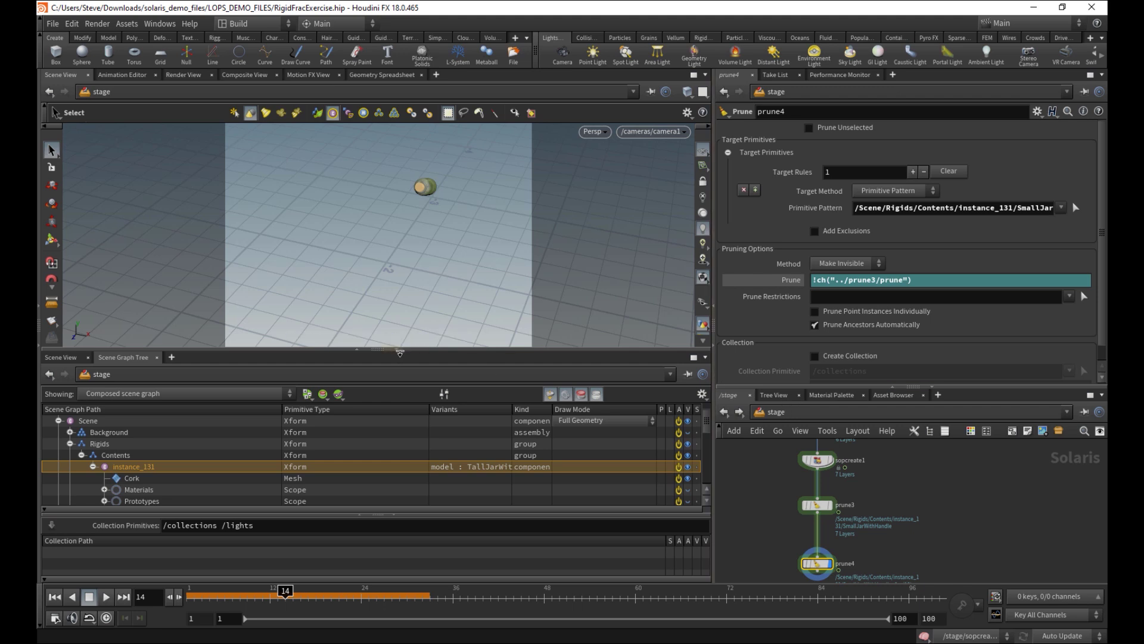
left_click(401, 352)
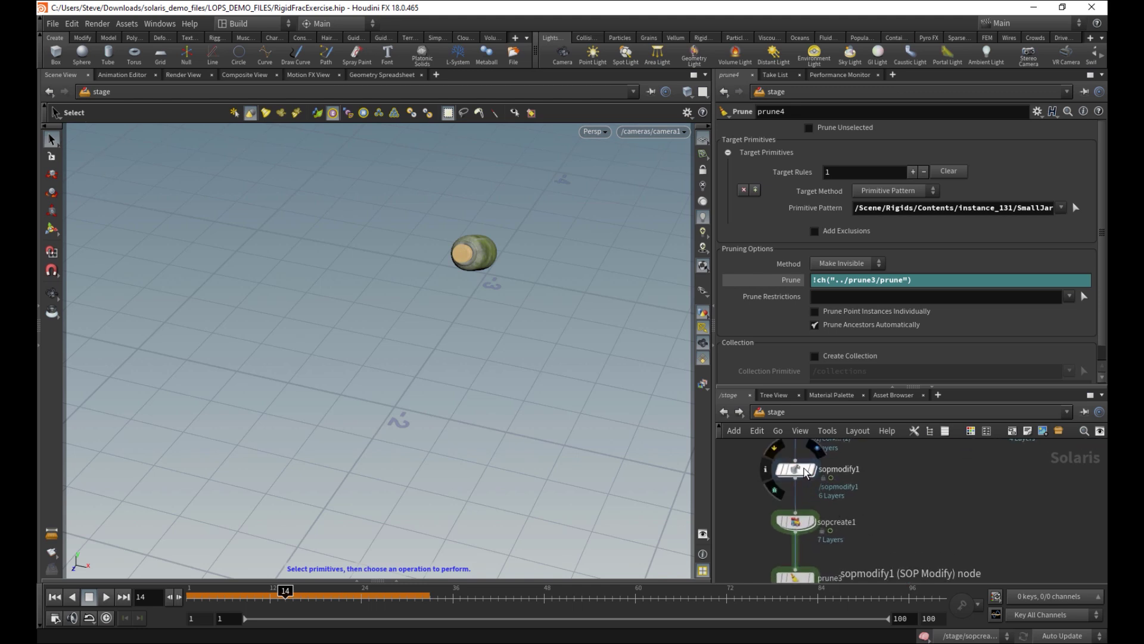
Look inside the sopmodify1 network, rewind the timeline to frame 1 and leave the network
double_click(804, 468)
mouse_move(286, 593)
left_mouse_down()
mouse_move(260, 593)
mouse_move(490, 592)
mouse_move(187, 592)
left_mouse_up()
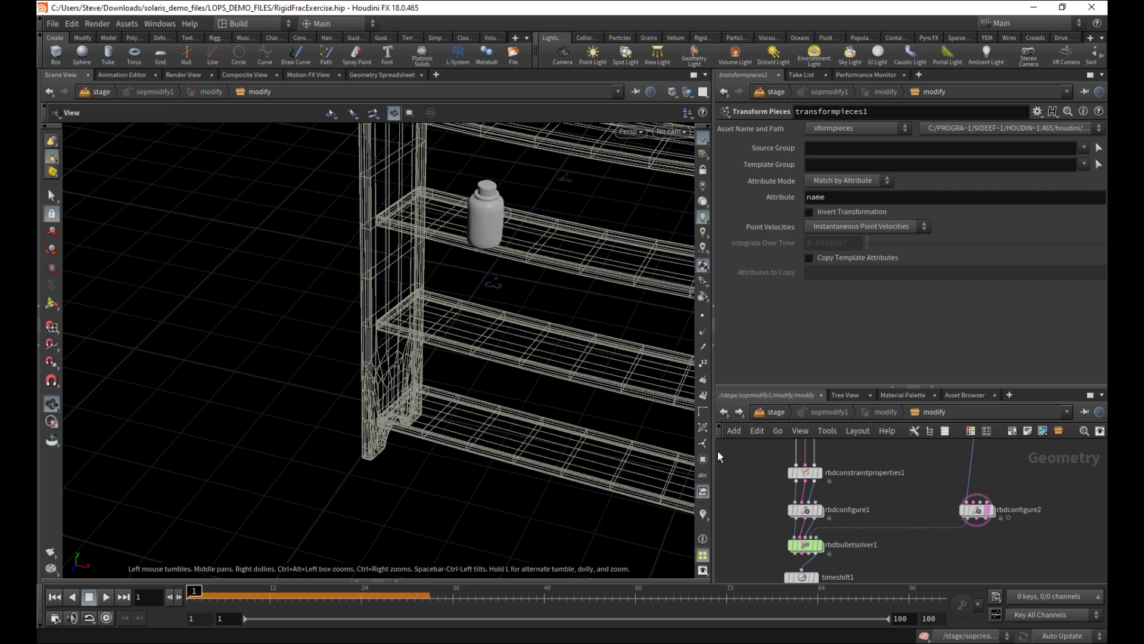
left_click(725, 411)
Scrub the jar simulation inside sopcreate1, rewind it to frame 1 and return to the stage network
double_click(795, 525)
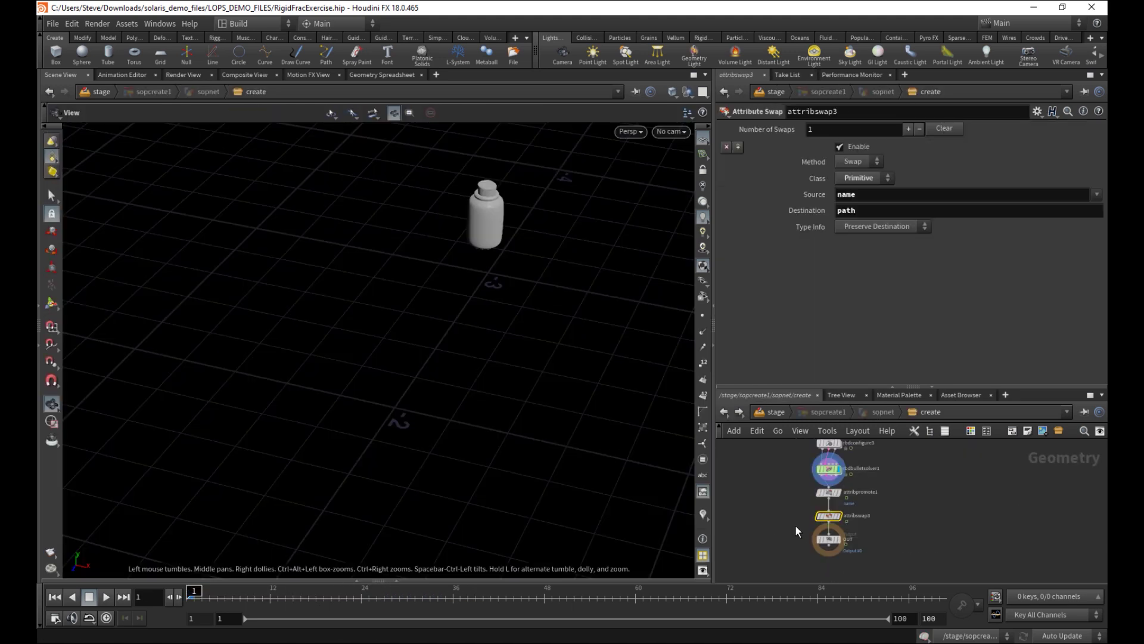
left_click_drag(194, 593, 161, 570)
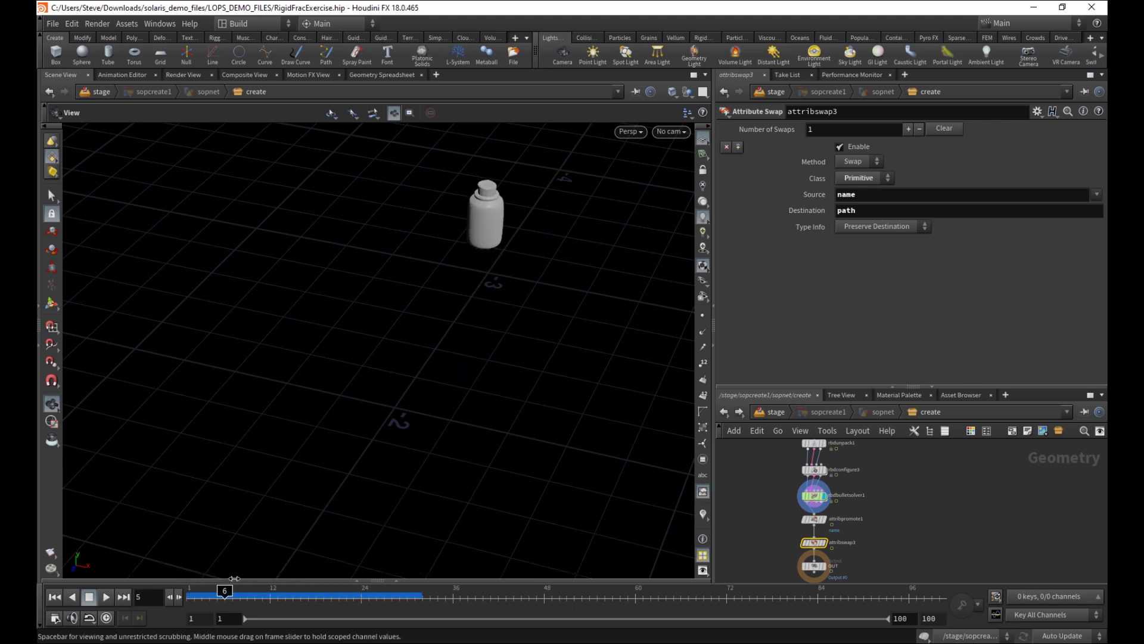
mouse_move(234, 578)
left_mouse_down()
mouse_move(500, 579)
mouse_move(156, 579)
left_mouse_up()
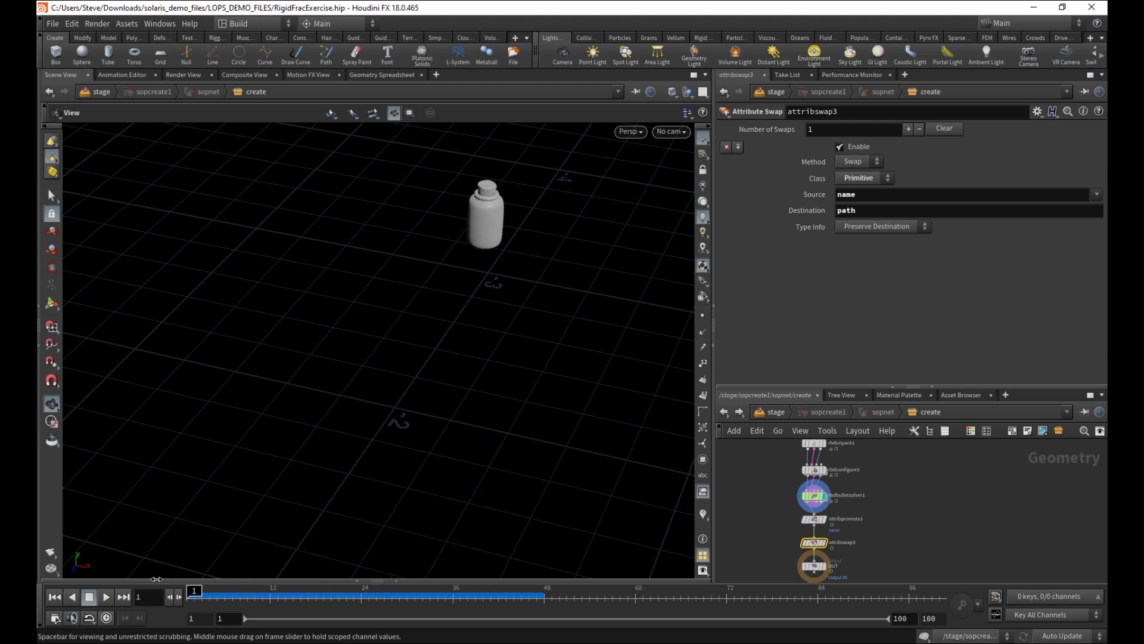
left_click(776, 411)
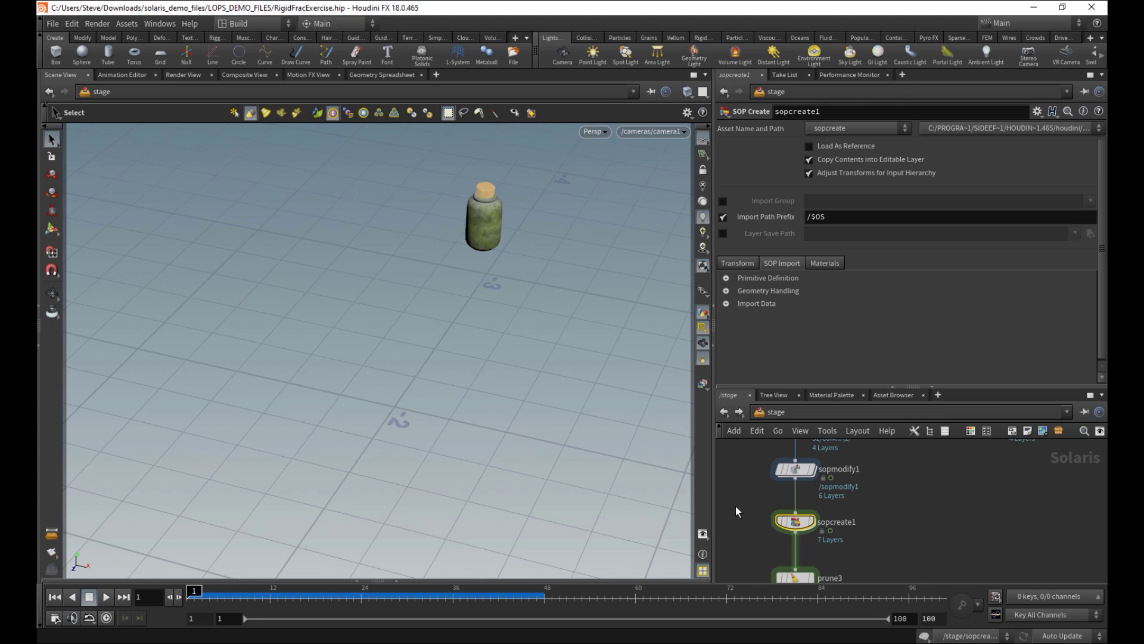
Scrub the stage to frame 19 and back to frame 1 outside the camera view, and save the scene file
middle_click_drag(752, 559, 753, 441)
scroll(751, 489, "down", 2)
left_click_drag(196, 597, 324, 597)
right_click_drag(513, 429, 434, 459)
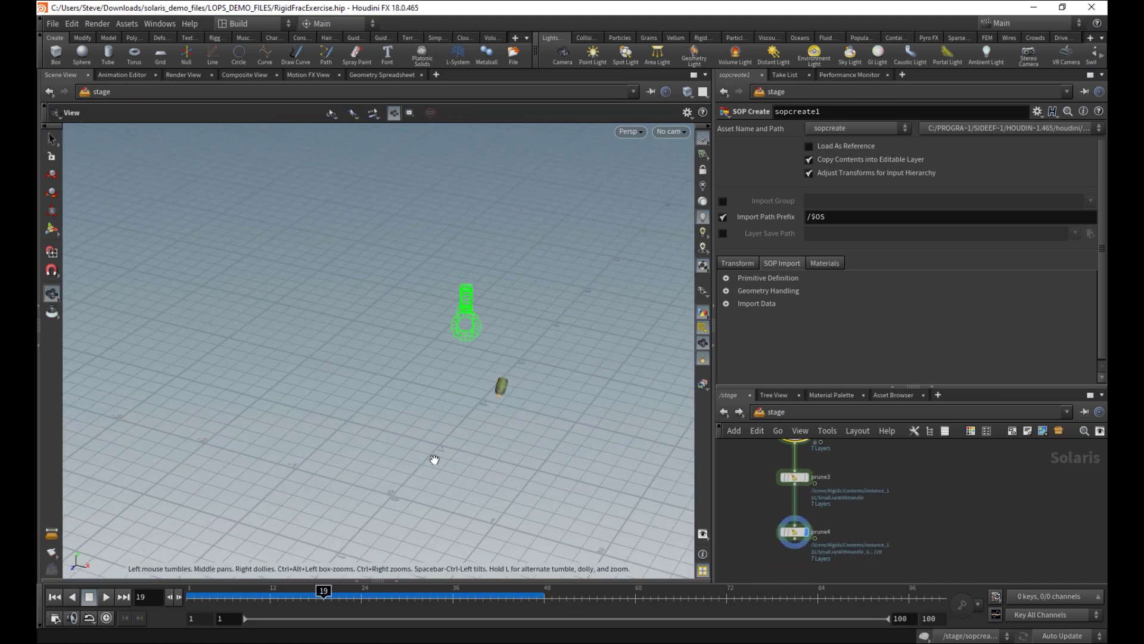
left_click_drag(323, 595, 189, 595)
middle_click_drag(578, 387, 383, 437, "alt")
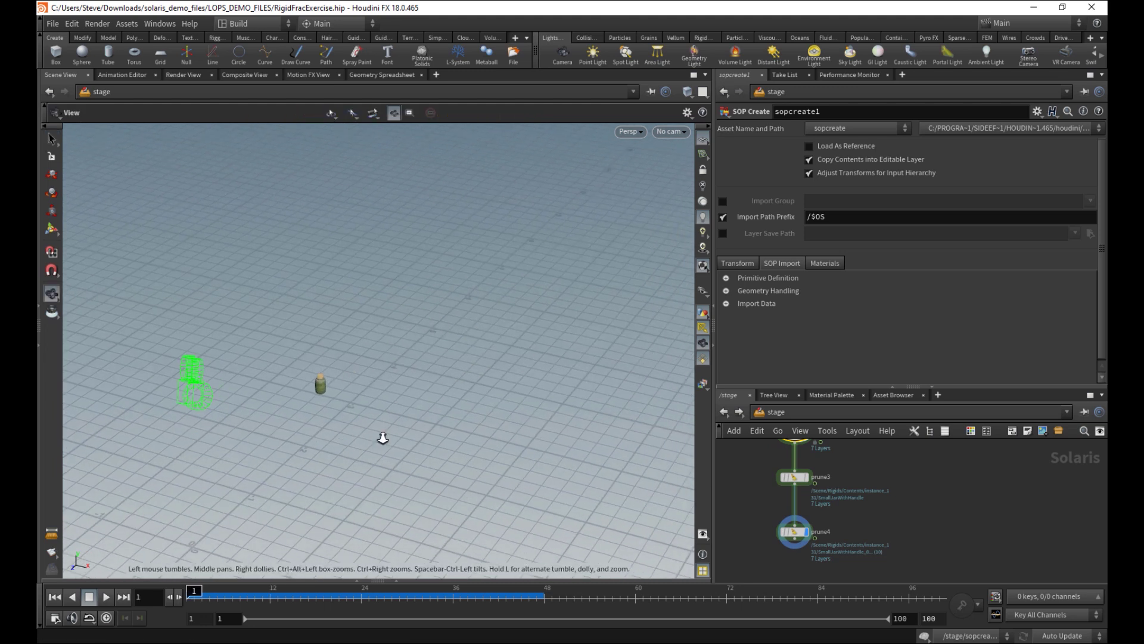
right_click_drag(382, 437, 489, 465, "alt")
key("ctrl+s")
Add a USD ROP node below prune4 in the stage network
middle_click_drag(882, 558, 922, 540)
right_click_drag(922, 540, 816, 533)
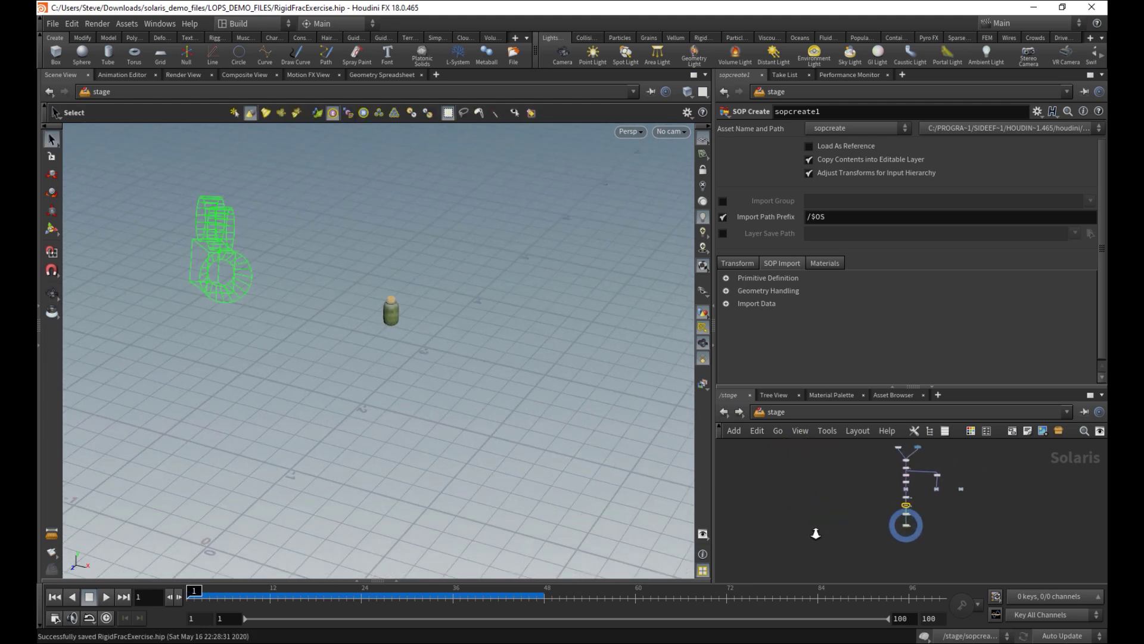
scroll(902, 536, "up", 5)
left_click_drag(853, 506, 851, 524)
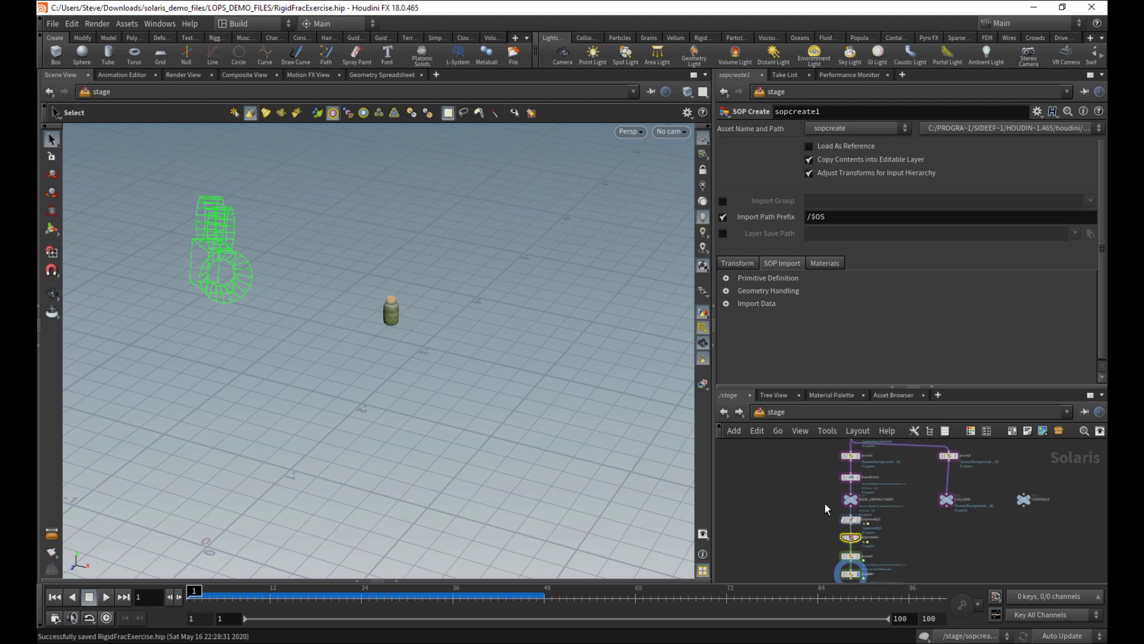
scroll(797, 528, "down", 2)
mouse_move(773, 478)
middle_mouse_down()
mouse_move(769, 539)
mouse_move(764, 477)
middle_mouse_up()
scroll(796, 528, "up", 2)
scroll(781, 512, "up", 2)
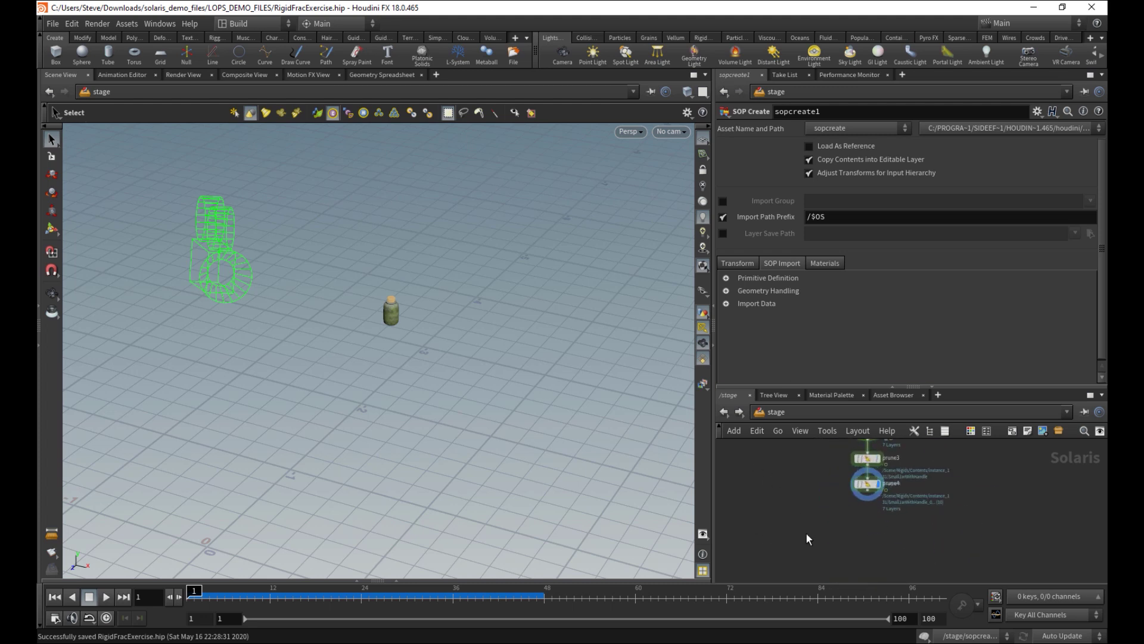
key("Tab")
type("us")
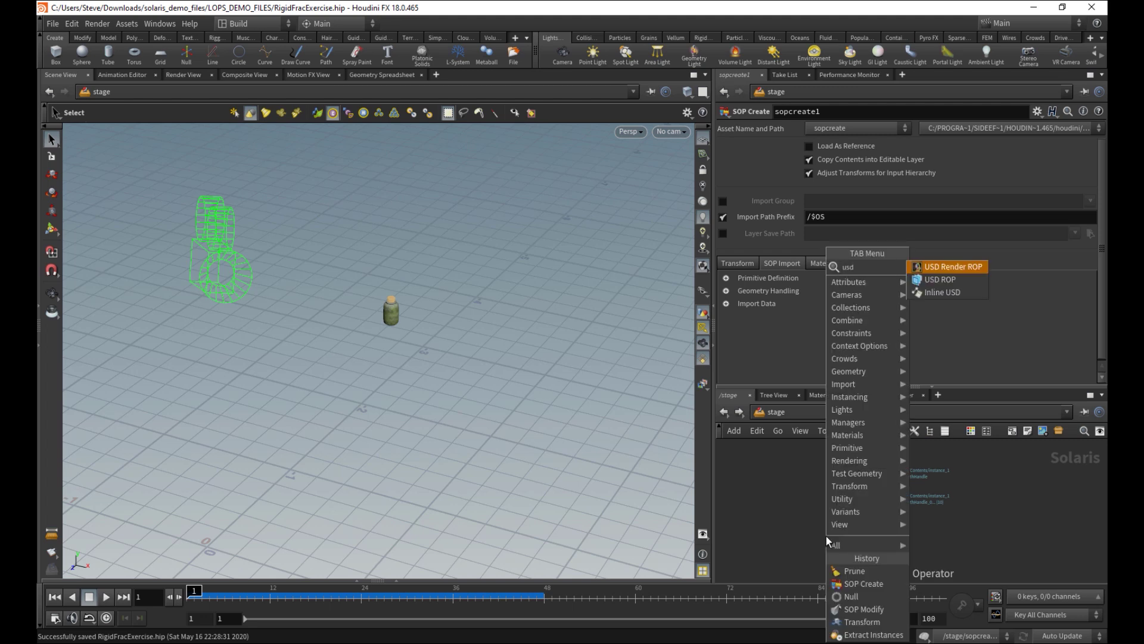
key("Down")
key("Return")
left_click(837, 543)
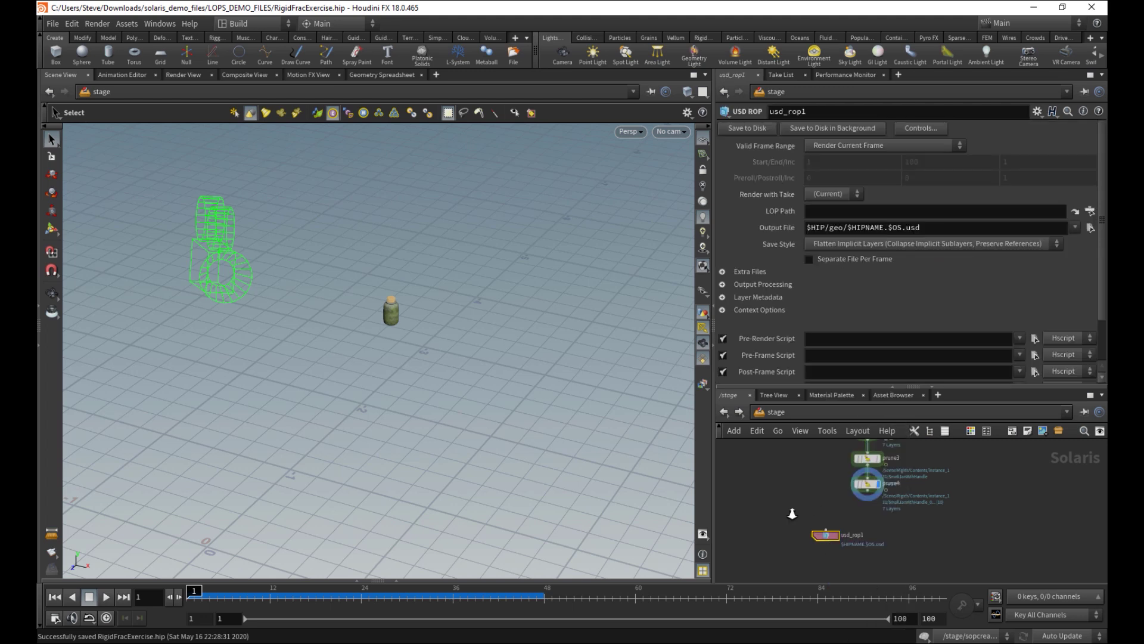
Connect prune4's output to the USD ROP and place the ROP directly beneath prune4
left_click_drag(840, 541, 855, 536)
left_click_drag(857, 532, 901, 482)
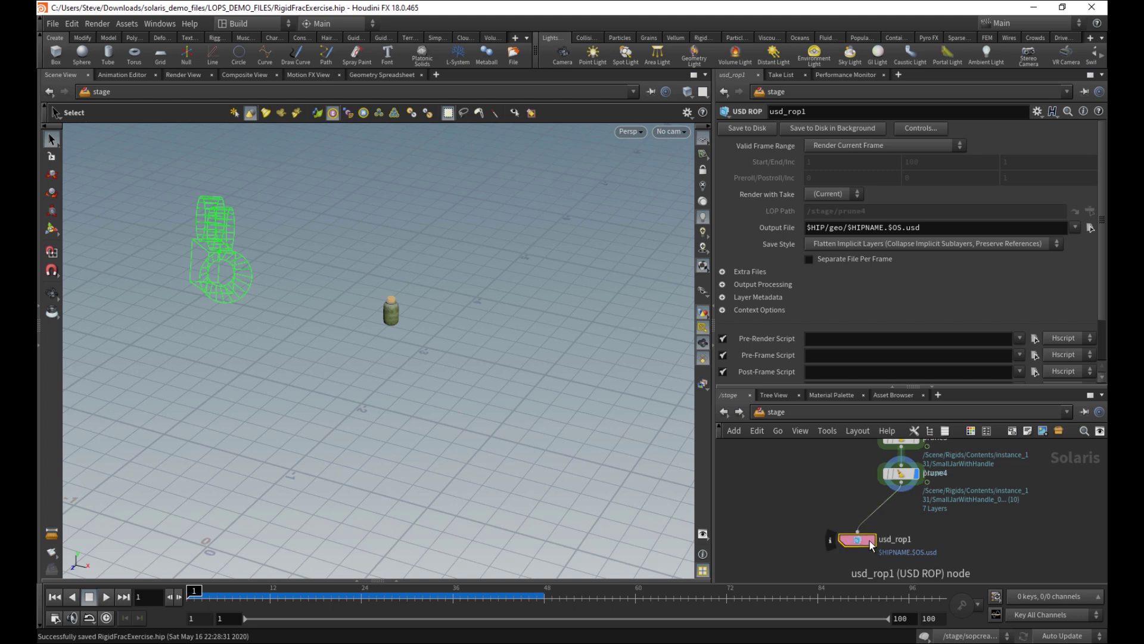
left_click_drag(864, 546, 908, 547)
key("alt+t")
key("Escape")
Select sublayer1 at the start of the network and examine its sublayer file settings
scroll(846, 517, "down", 5)
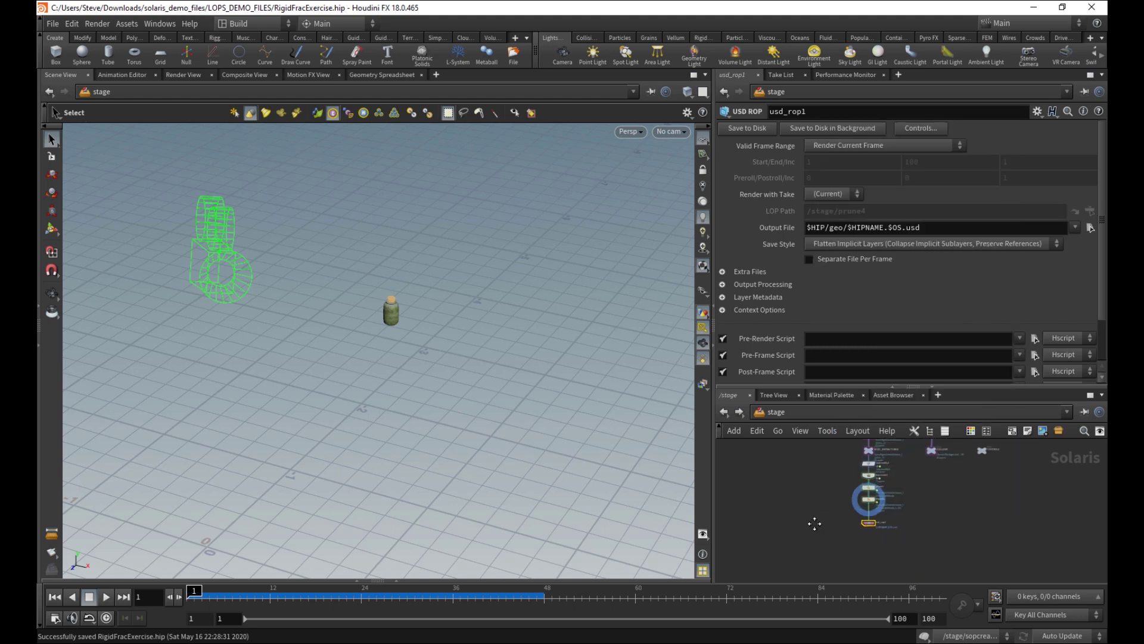
middle_click_drag(815, 521, 810, 475)
scroll(793, 507, "up", 3)
left_click(818, 526)
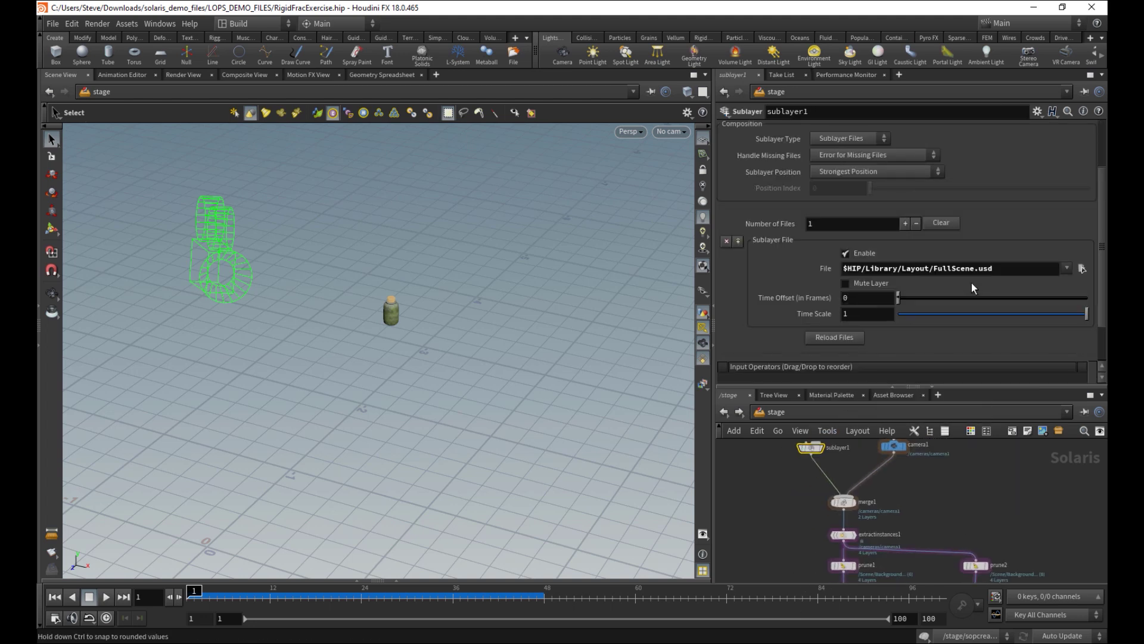
scroll(922, 462, "up", 4)
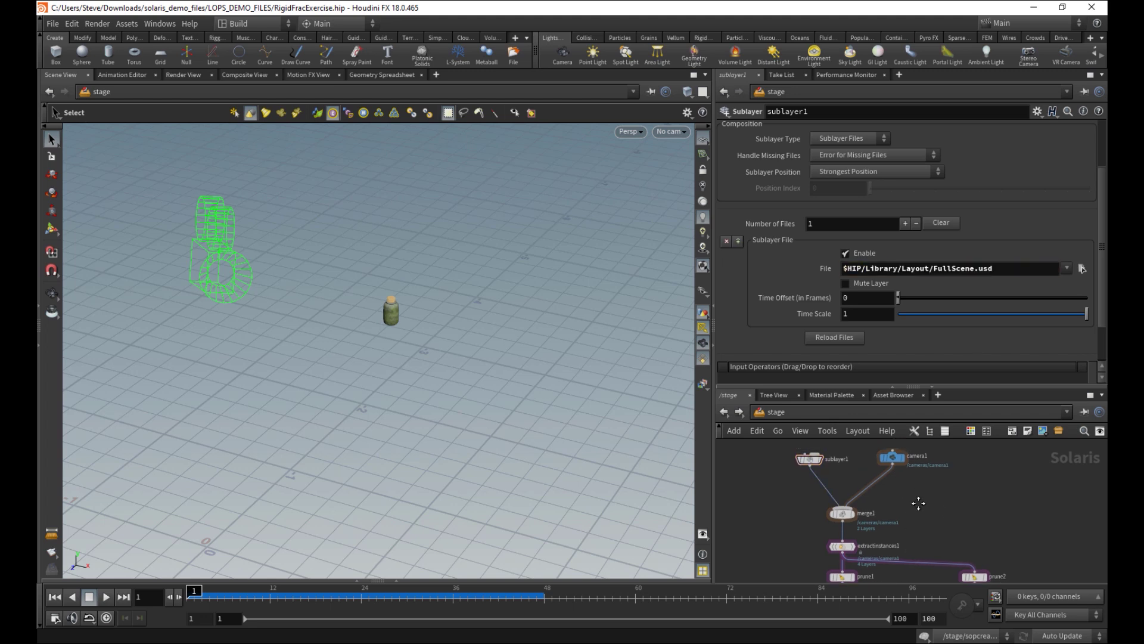
Select prune1 to examine its pruning settings and review the node chain between merge1 and prune4
left_click(884, 473)
middle_click_drag(897, 567, 920, 435)
right_click_drag(783, 494, 812, 491)
scroll(813, 490, "up", 1)
left_click(881, 538)
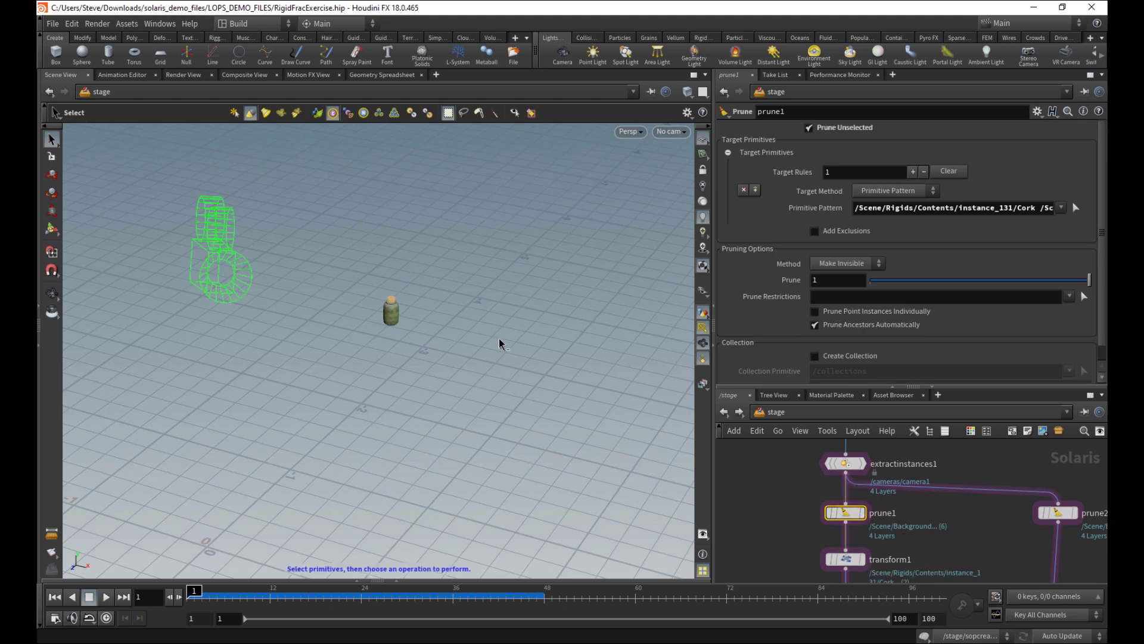
scroll(808, 504, "down", 4)
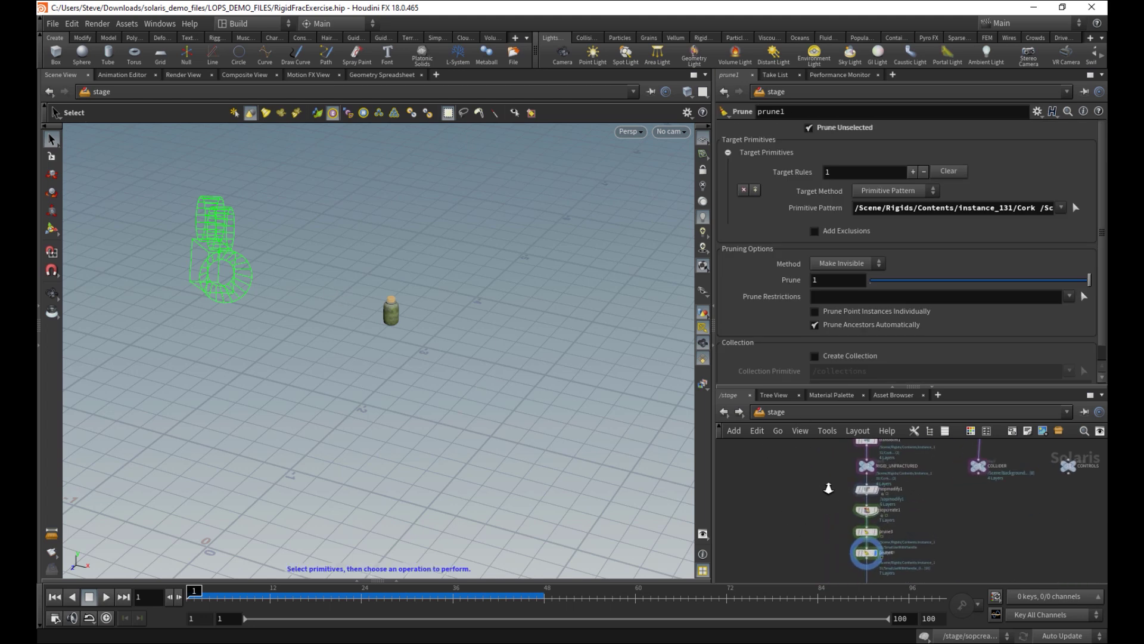
middle_click_drag(820, 542, 815, 498)
scroll(815, 498, "up", 1)
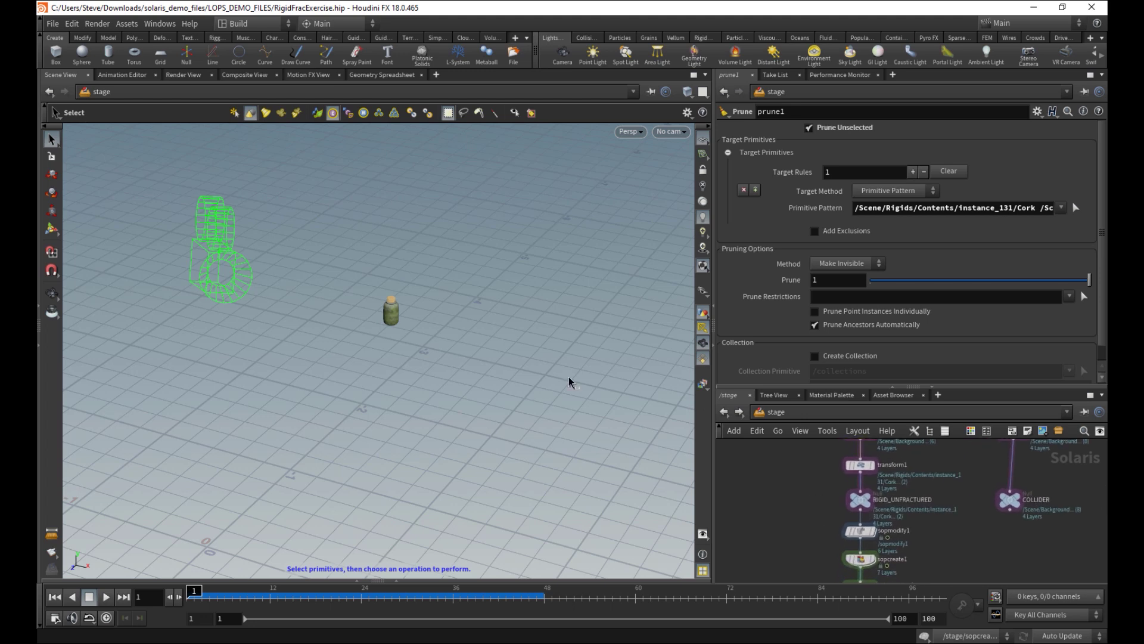
middle_click_drag(816, 555, 818, 496)
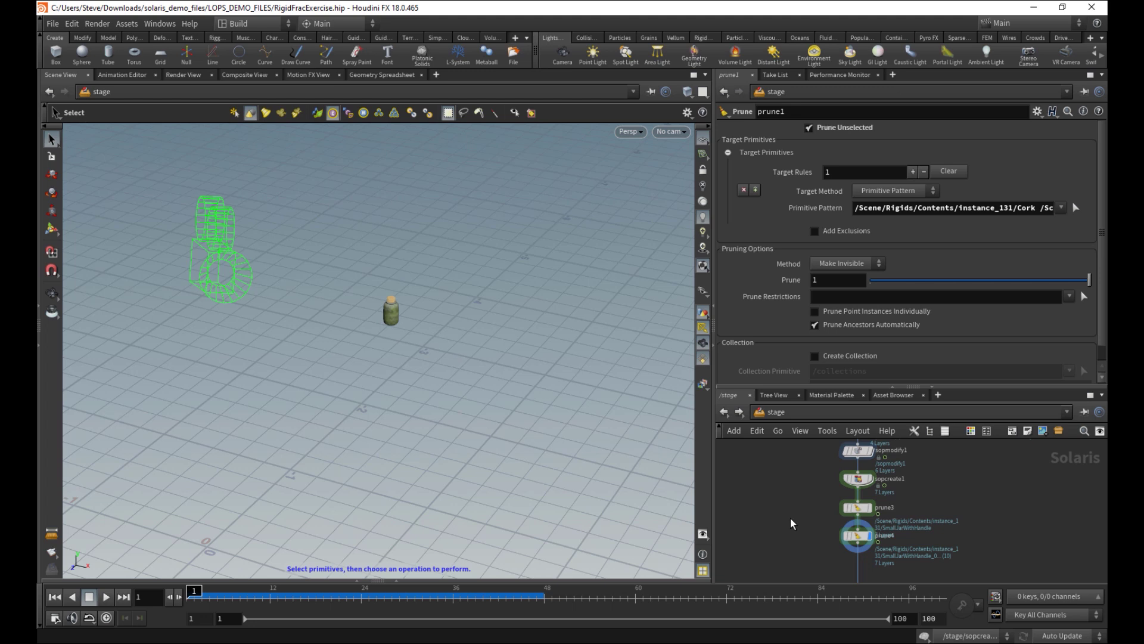
middle_click_drag(813, 567, 822, 604)
middle_click_drag(811, 458, 801, 625)
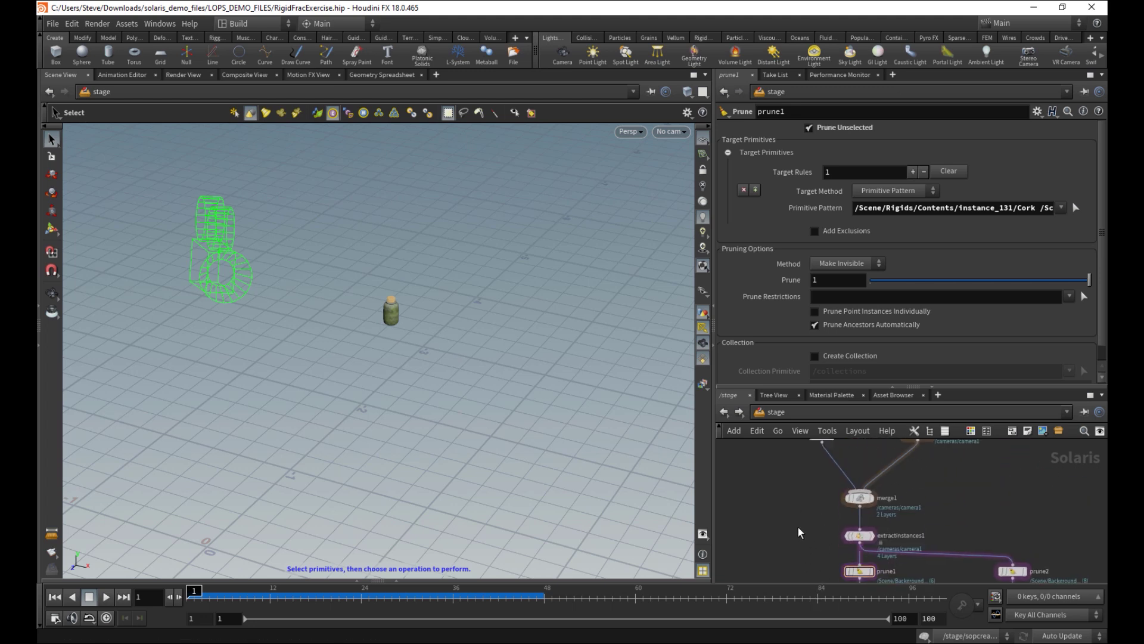
Insert a Layer Break node between merge1 and extractinstances1
key("Tab")
type("laye")
key("Return")
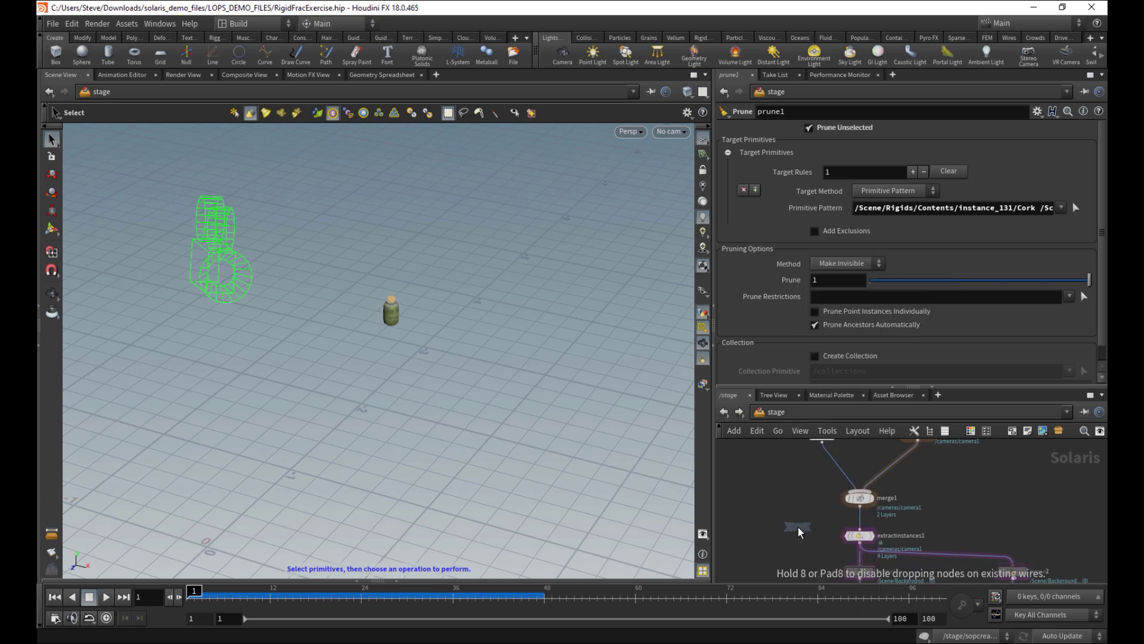
left_click(856, 524)
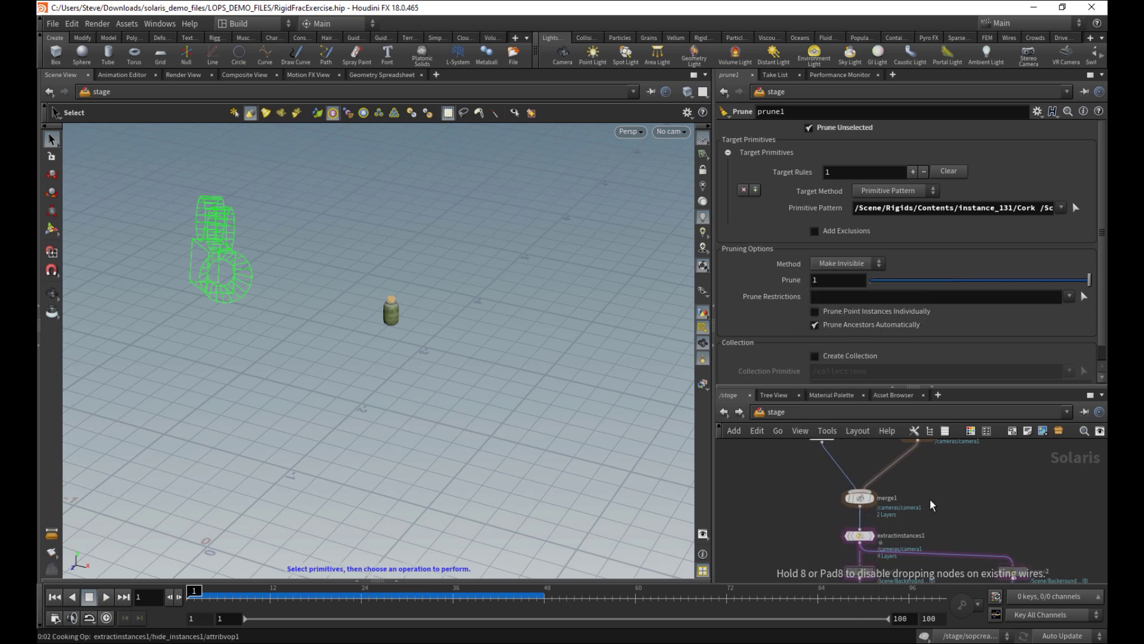
left_click_drag(863, 520, 863, 509)
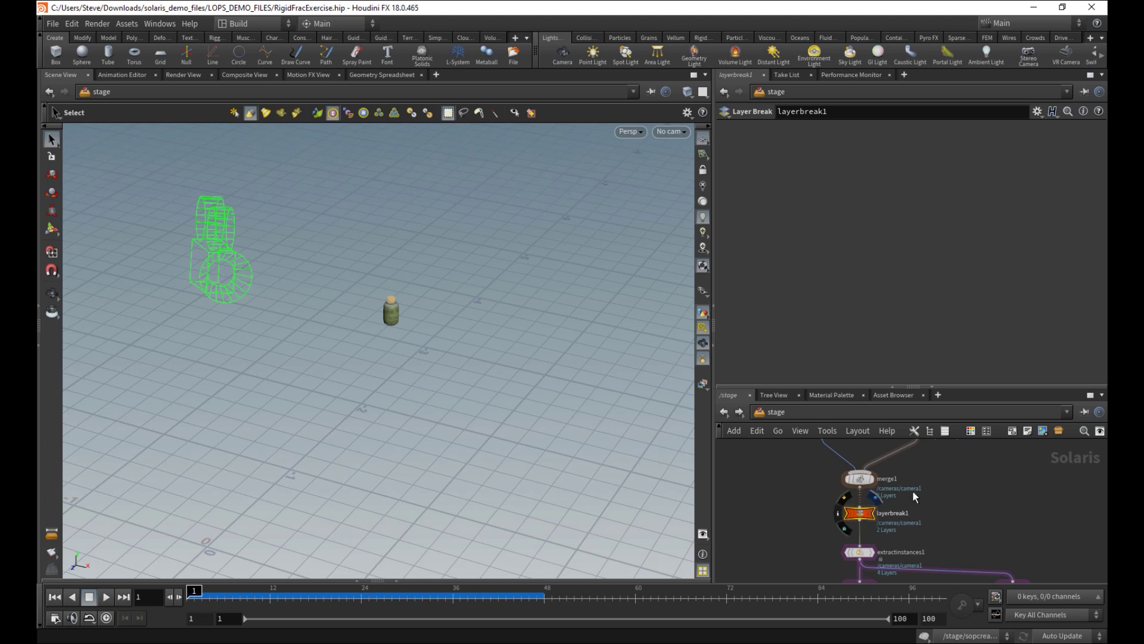
Move the camera1 node closer to merge1 in the network
middle_click_drag(913, 491, 886, 540)
left_click_drag(894, 480, 882, 492)
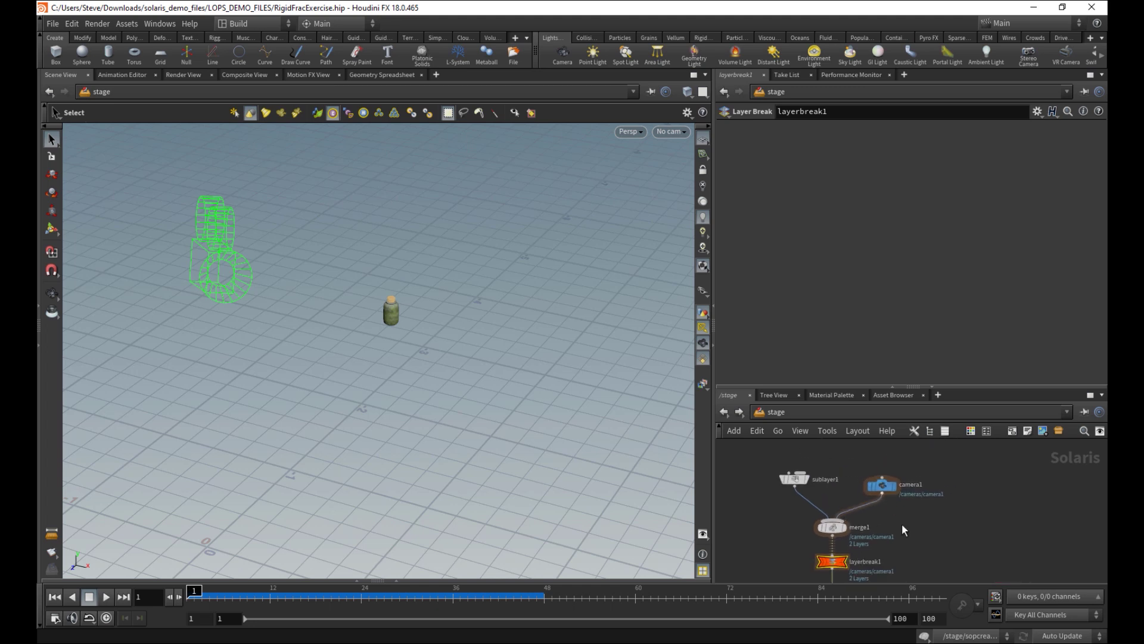
middle_click_drag(893, 504, 898, 459)
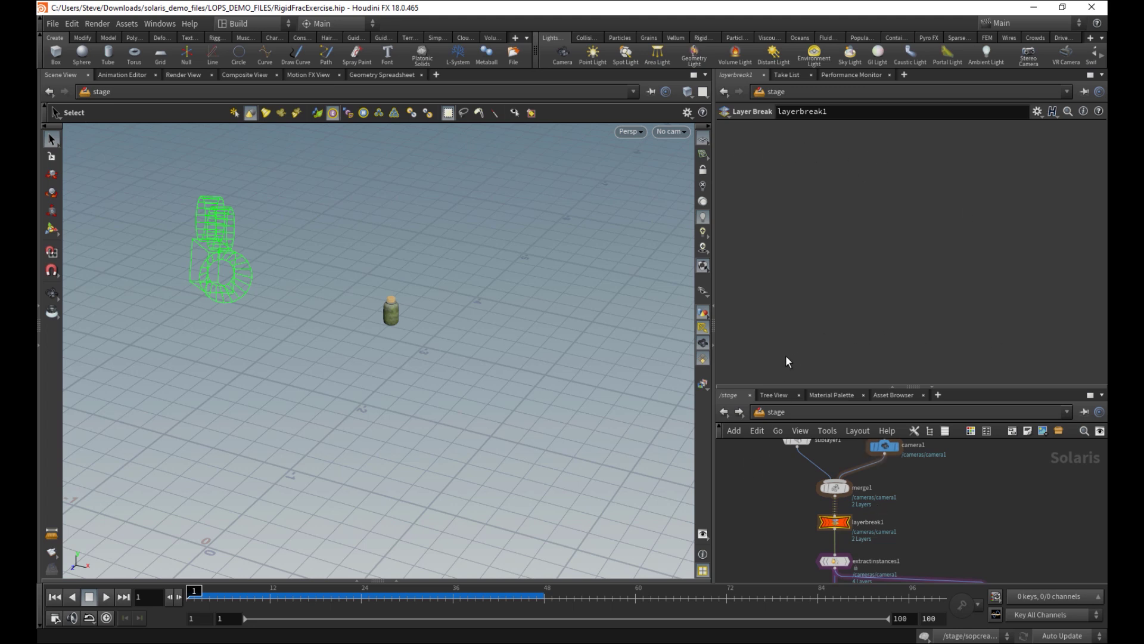
Reopen the scene graph pane, select prune4 and examine its primitive hierarchy alongside the node chain up to the Layer Break
scroll(775, 471, "down", 4)
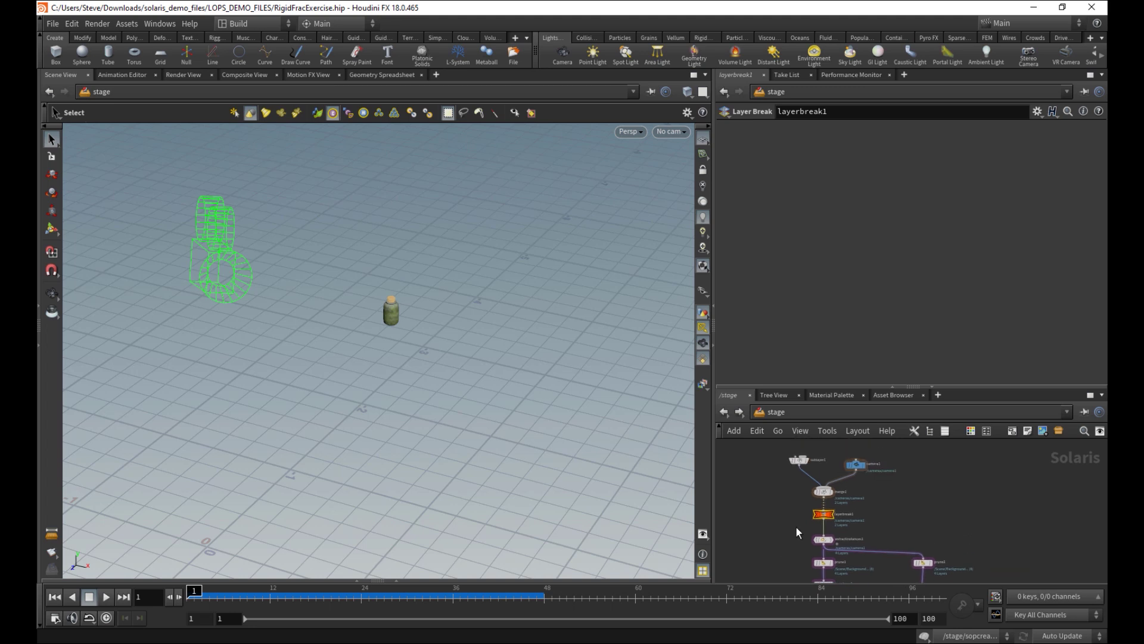
left_click(396, 580)
middle_click_drag(774, 574, 768, 441)
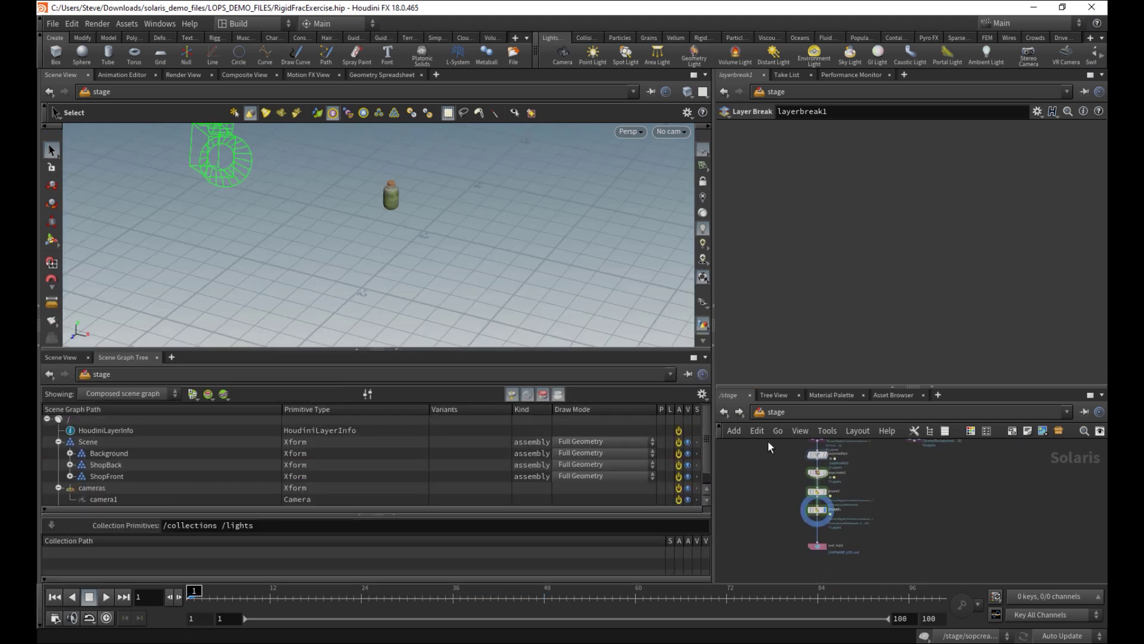
left_click(817, 499)
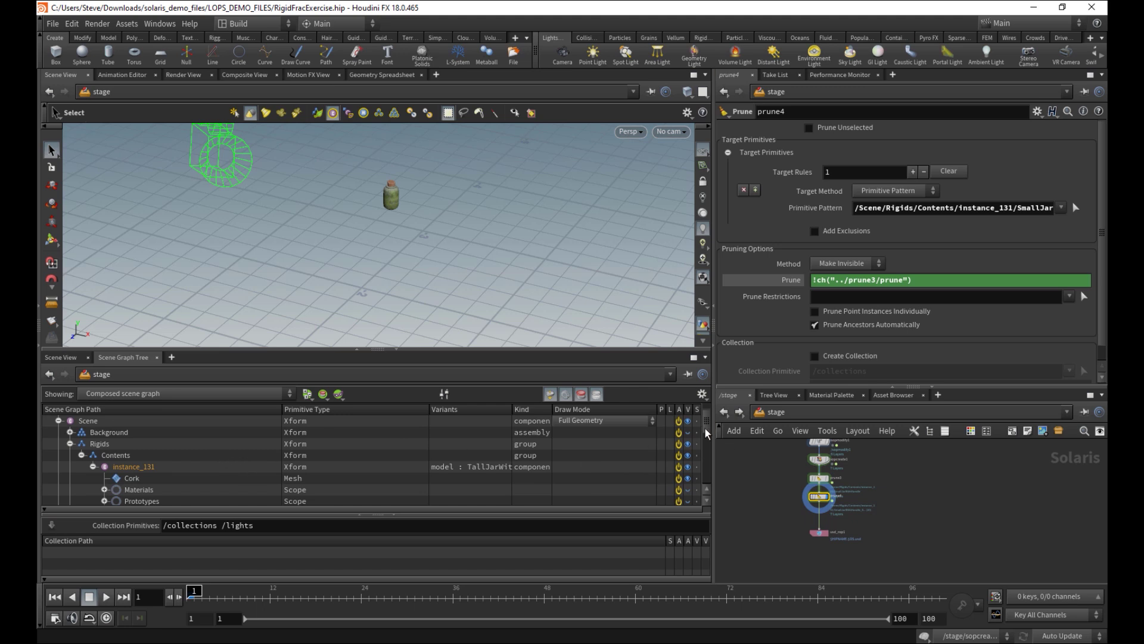
scroll(704, 426, "up", 2)
middle_click_drag(764, 449, 758, 567)
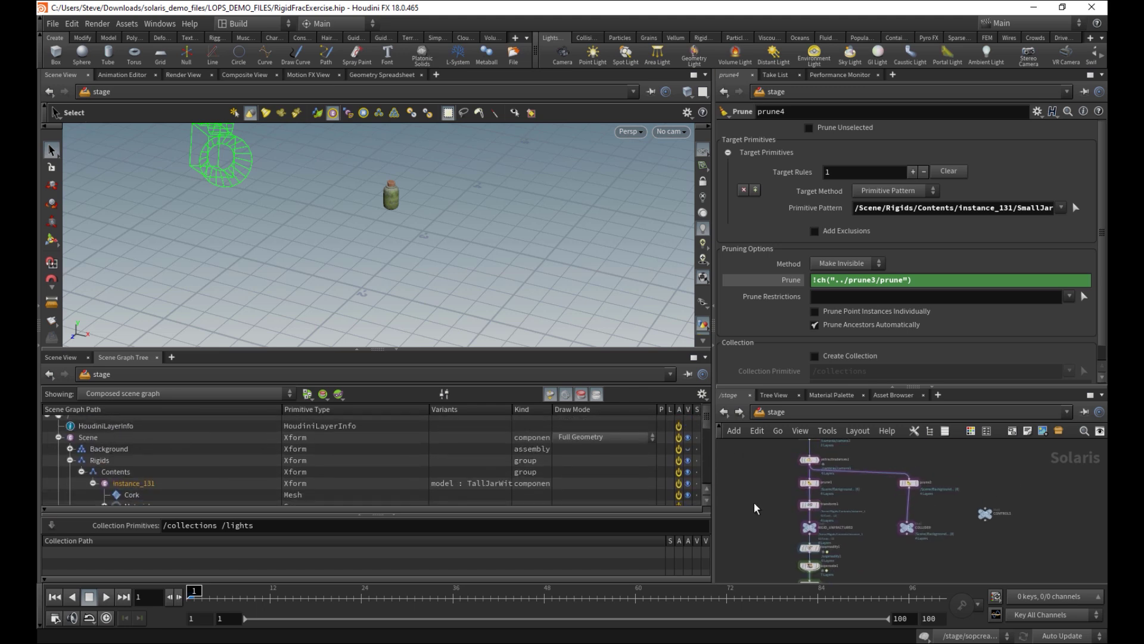
scroll(774, 498, "up", 2)
middle_click_drag(753, 502, 794, 488)
scroll(809, 516, "up", 2)
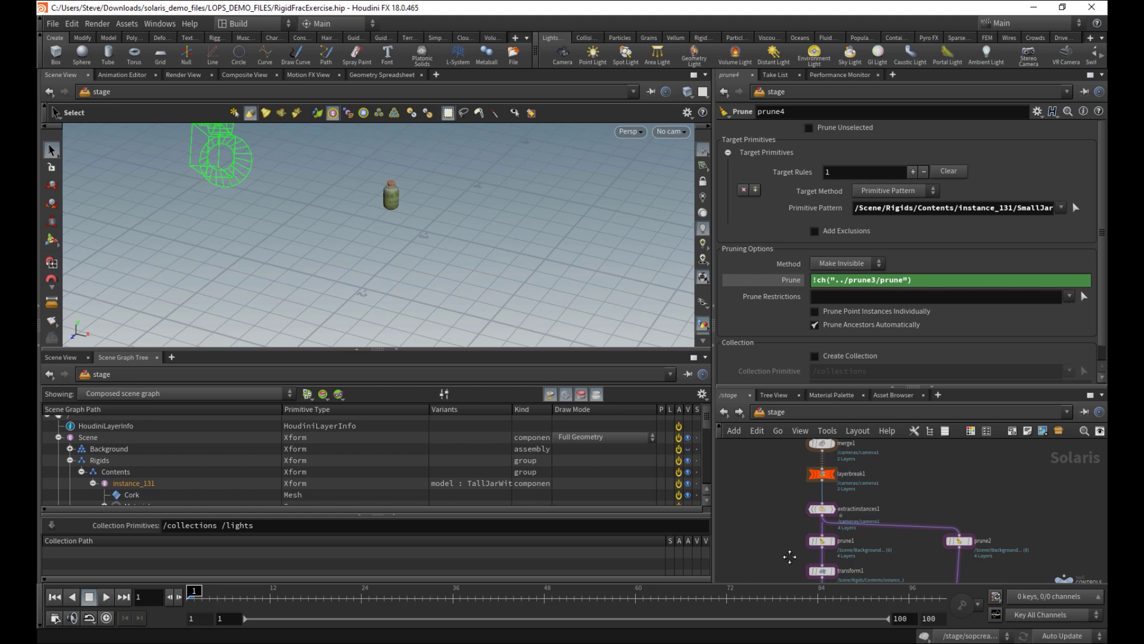
Review the nodes from extractinstances1 to RIGID_UNFRACTURED and examine the export settings of usd_rop1
middle_click_drag(789, 557, 782, 507)
scroll(787, 544, "down", 1)
scroll(782, 496, "down", 1)
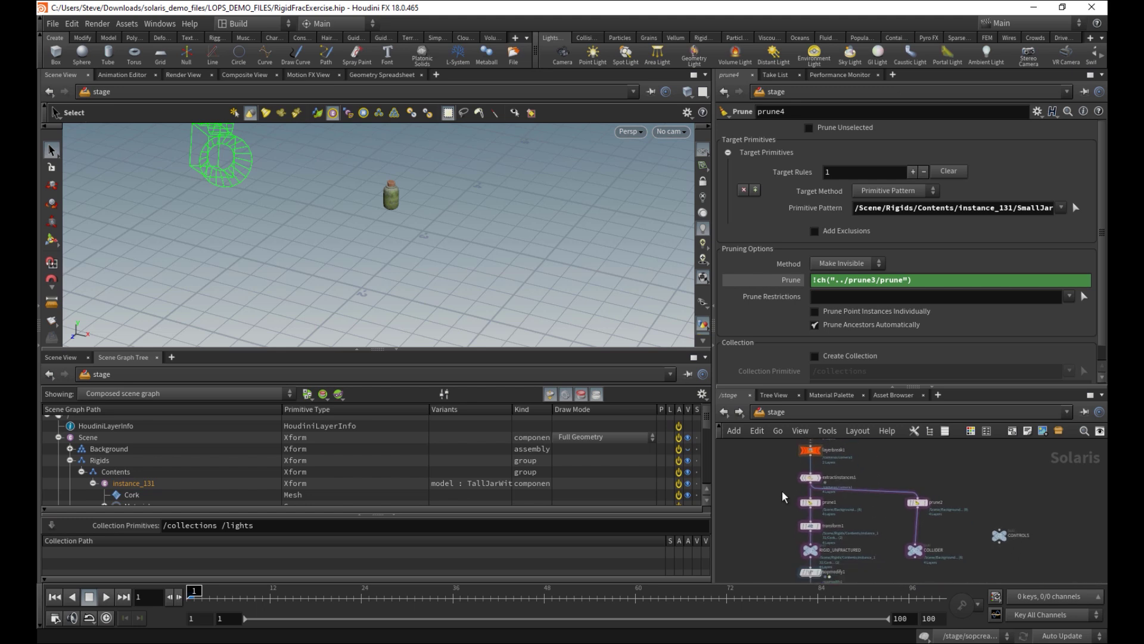
left_click_drag(894, 562, 894, 567)
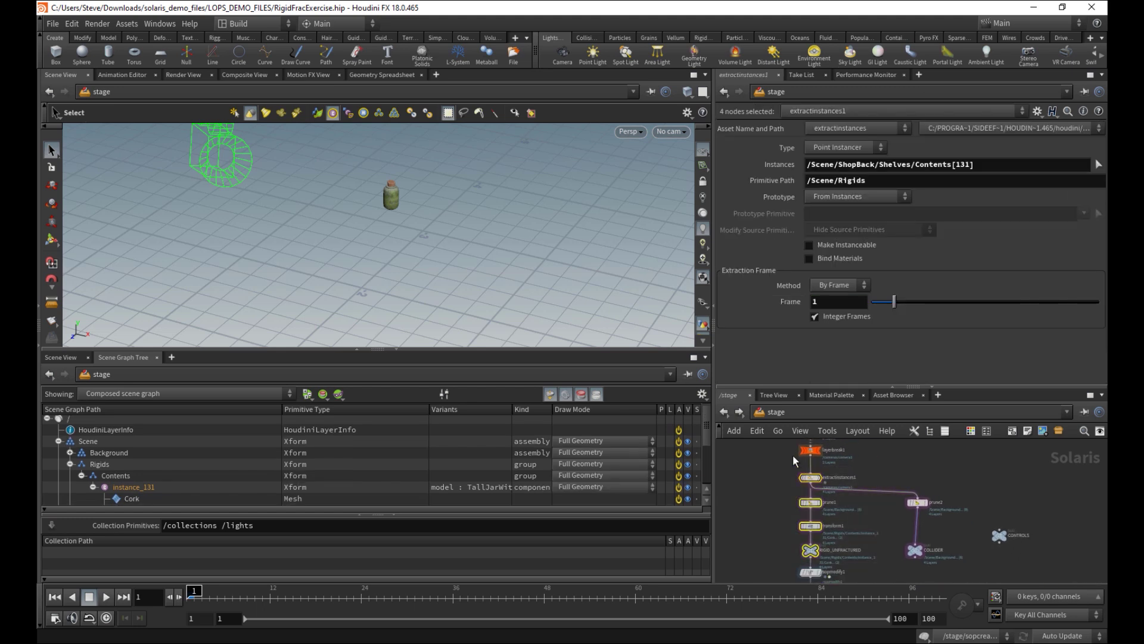
left_click(828, 466)
mouse_move(753, 524)
middle_mouse_down()
mouse_move(769, 480)
mouse_move(761, 598)
mouse_move(756, 562)
mouse_move(775, 503)
middle_mouse_up()
mouse_move(820, 570)
middle_mouse_down()
mouse_move(837, 539)
mouse_move(833, 512)
middle_mouse_up()
left_click(785, 555)
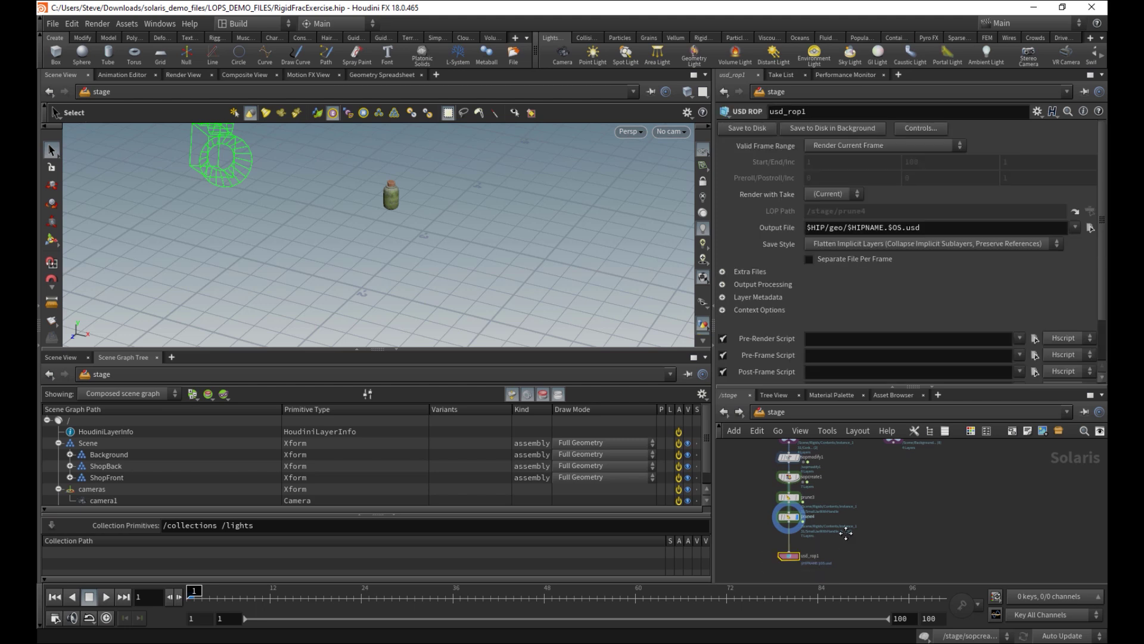
Examine the sublayer1, camera1 and merge1 inputs that feed the Layer Break above extractinstances1
scroll(775, 550, "down", 3)
scroll(858, 552, "up", 3)
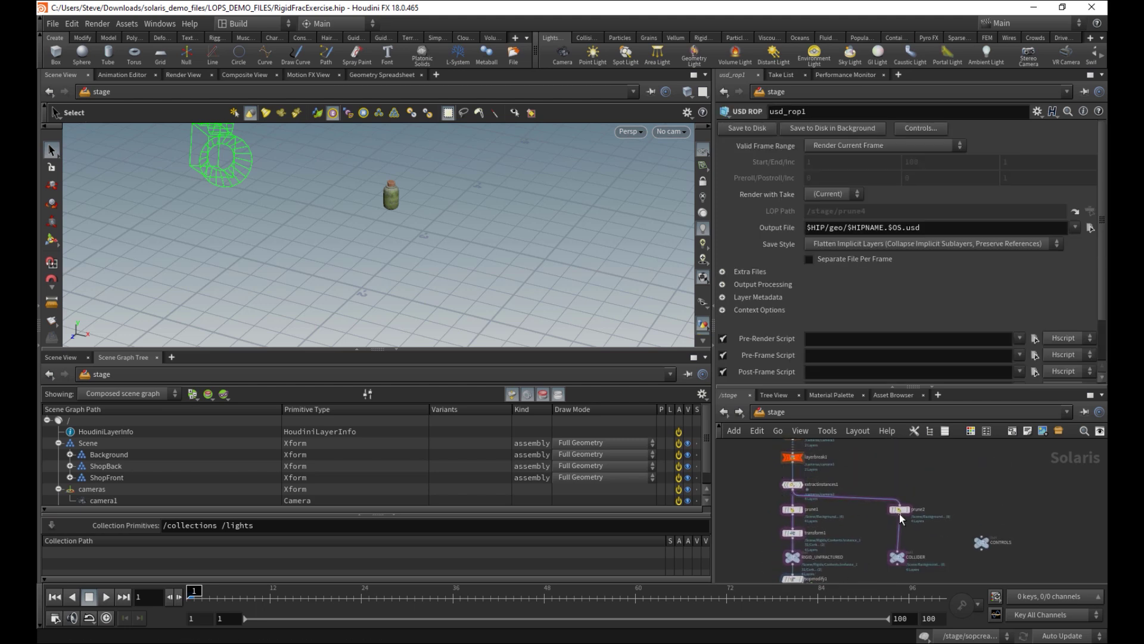
scroll(769, 480, "up", 2)
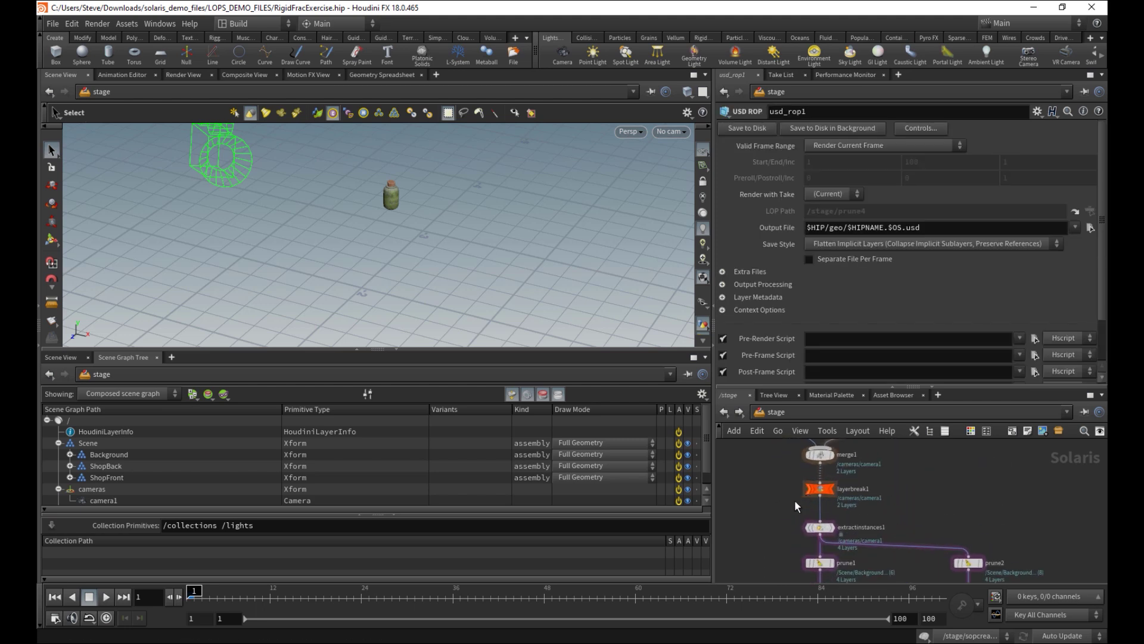
middle_click_drag(789, 472, 800, 532)
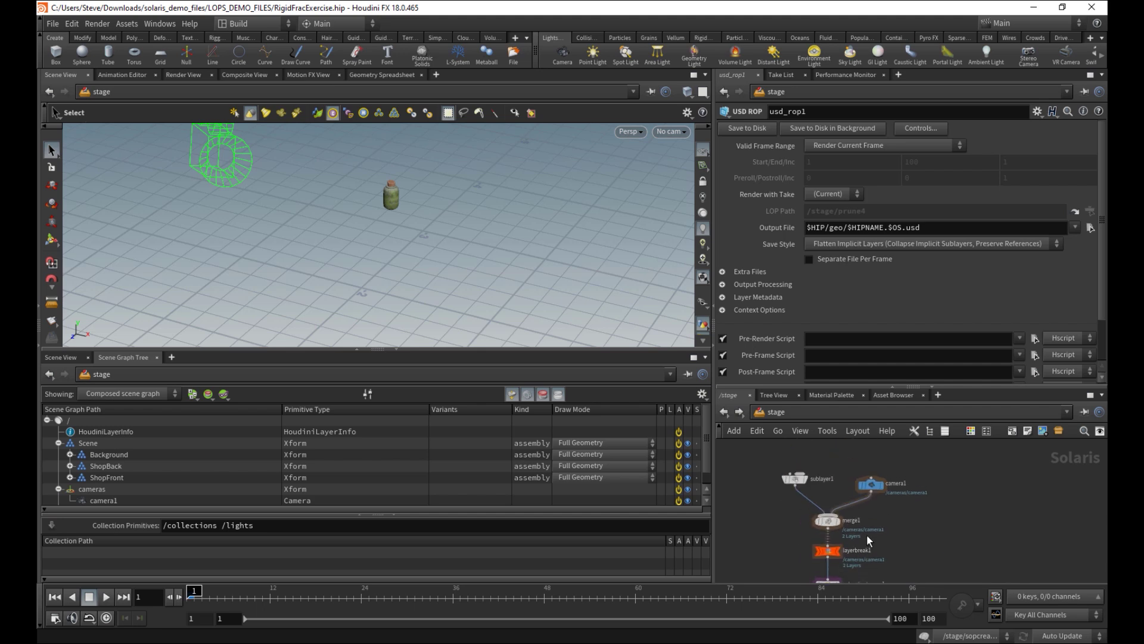
left_click(815, 553)
left_click_drag(832, 515, 838, 493)
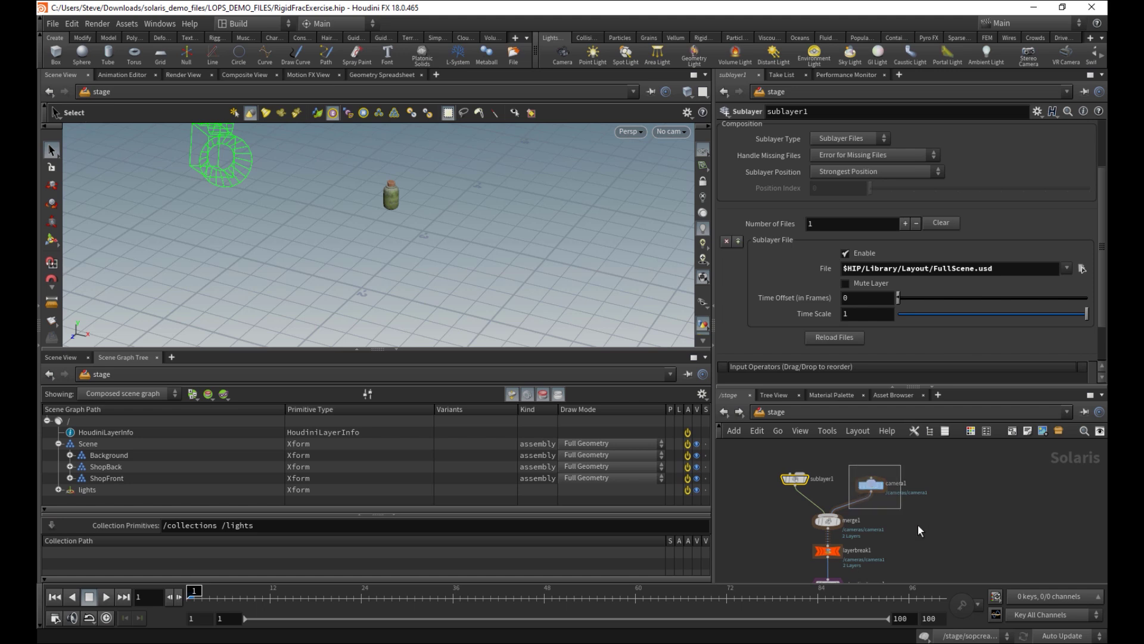
left_click_drag(919, 526, 919, 527)
left_click(830, 523)
middle_click_drag(803, 562, 760, 446)
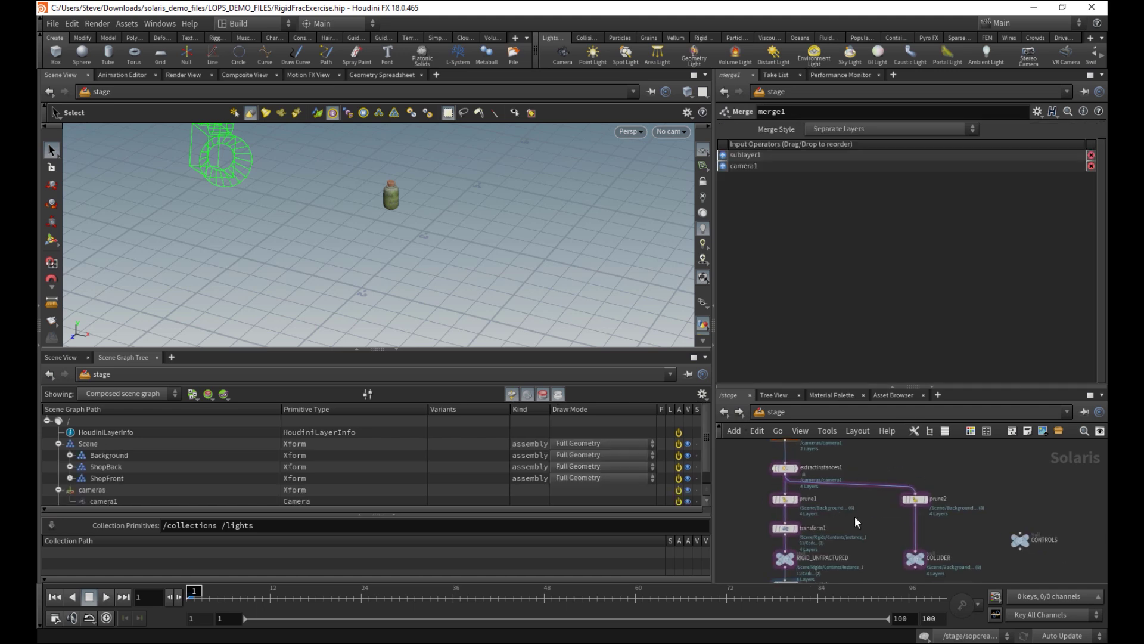
Display the prune1 node and shift its downstream chain sideways, away from extractinstances1
scroll(782, 502, "up", 3)
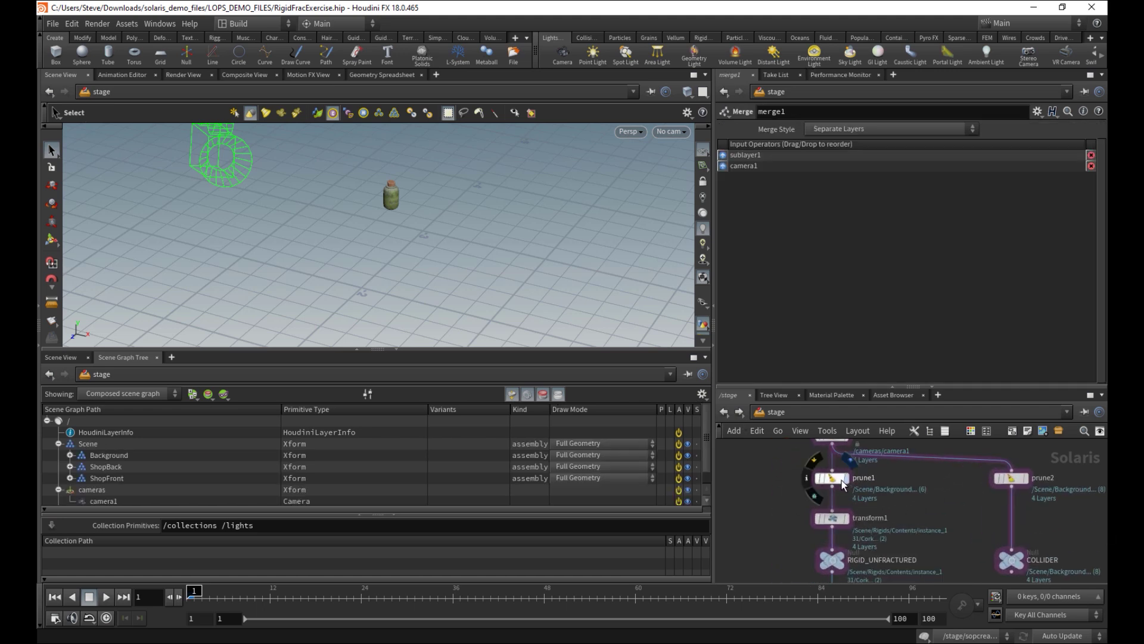
left_click(841, 482)
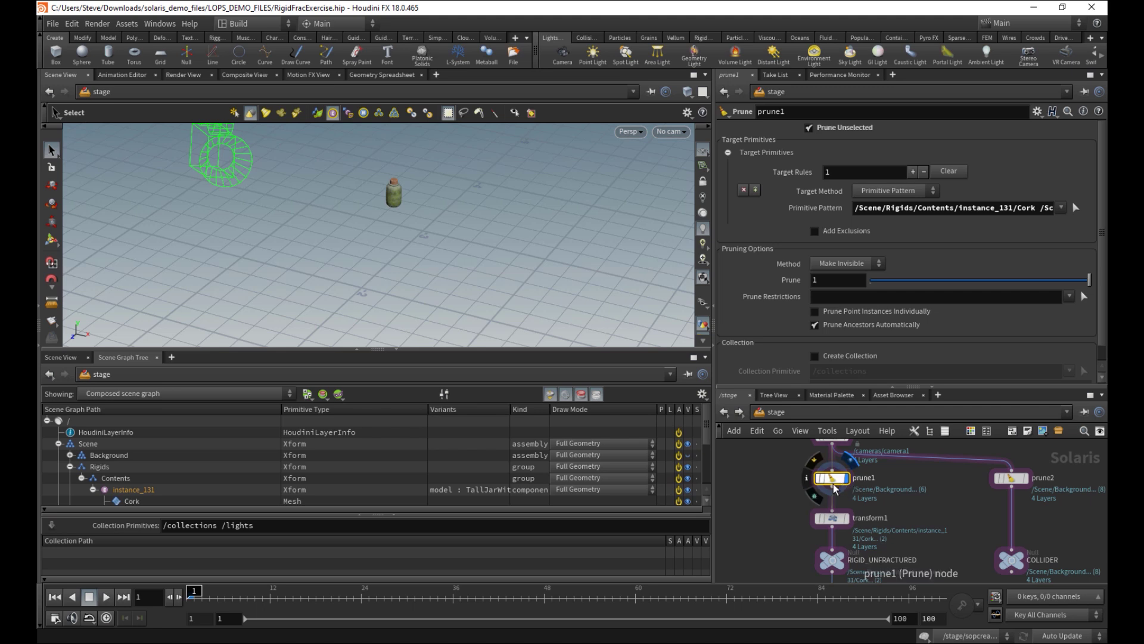
scroll(811, 507, "down", 5)
left_click_drag(856, 577, 892, 494)
scroll(792, 529, "up", 2)
scroll(825, 529, "up", 2)
left_click(822, 533)
middle_click_drag(837, 525, 827, 536)
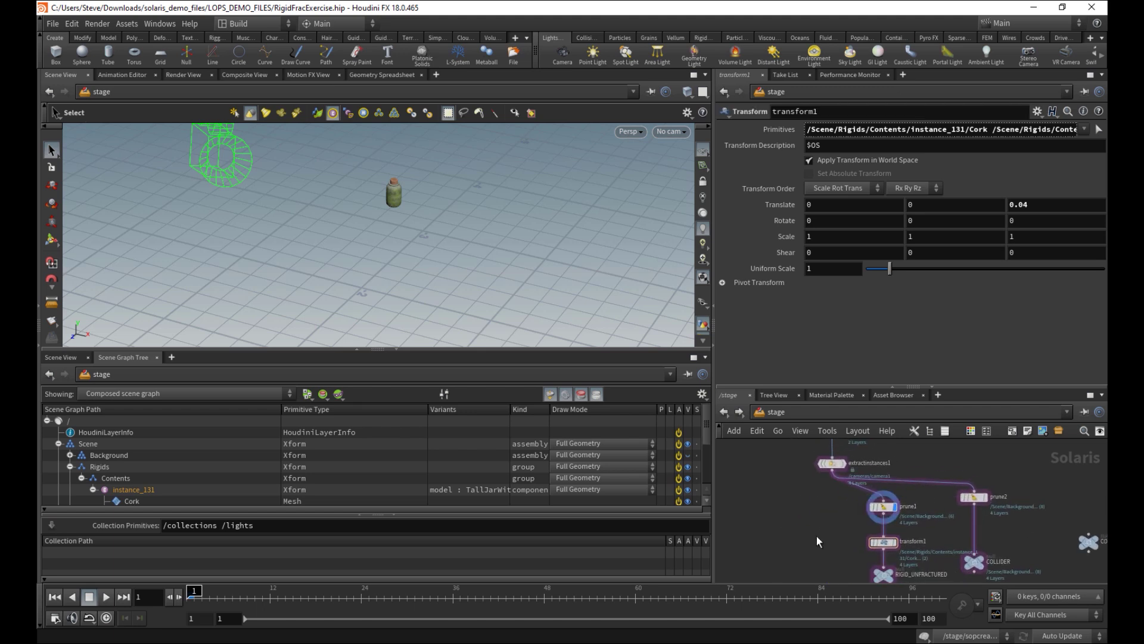
Insert a second Layer Break node between prune1 and transform1
key("Tab")
type("laye")
key("Return")
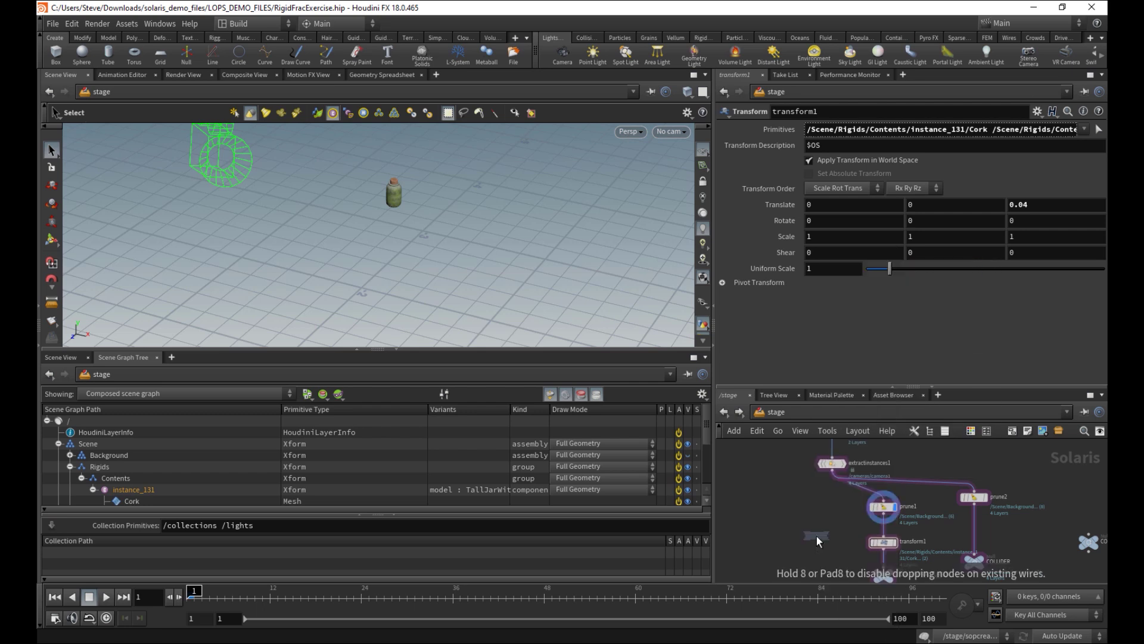
left_click(886, 527)
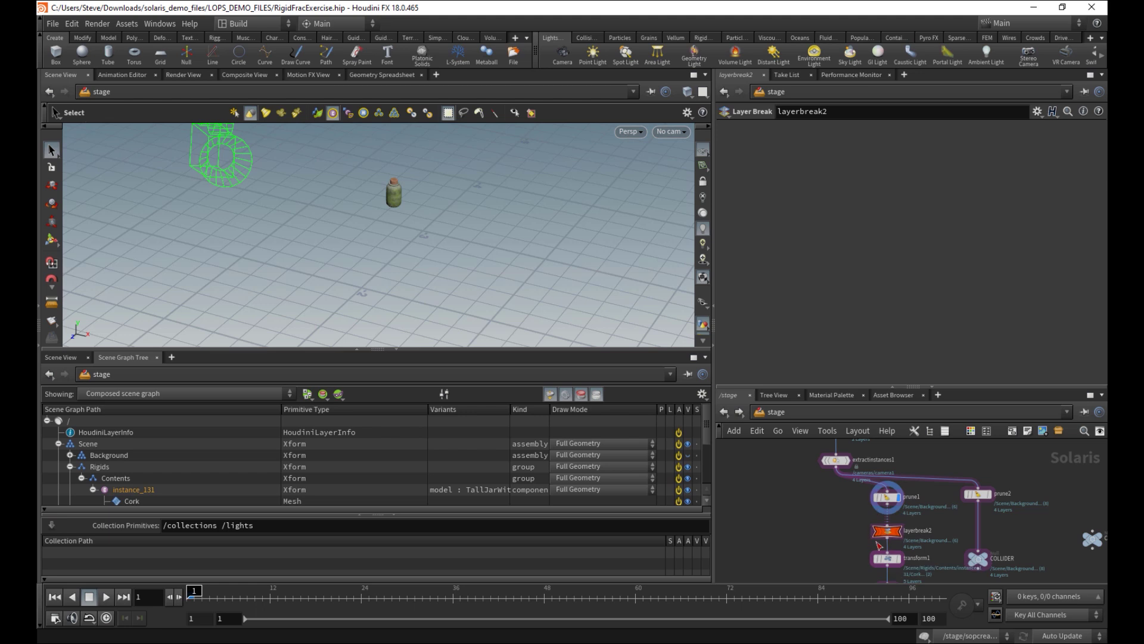
scroll(864, 537, "up", 1)
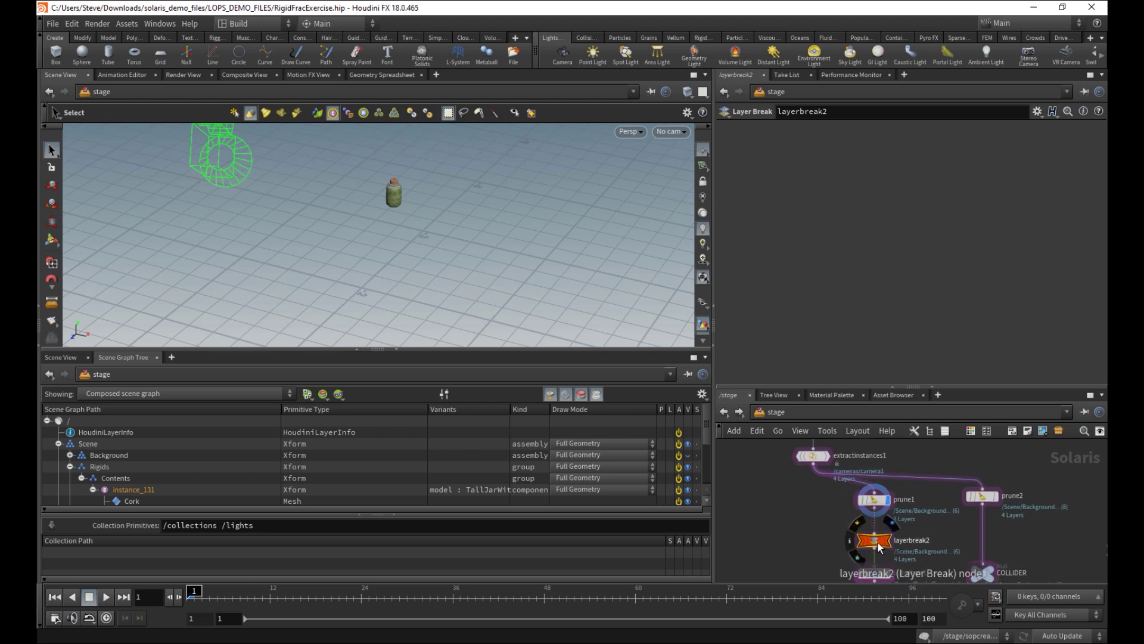
Examine the extractinstances1 and transform1 settings on either side of the second Layer Break
middle_click_drag(828, 536, 821, 583)
left_click_drag(758, 532, 840, 493)
mouse_move(814, 514)
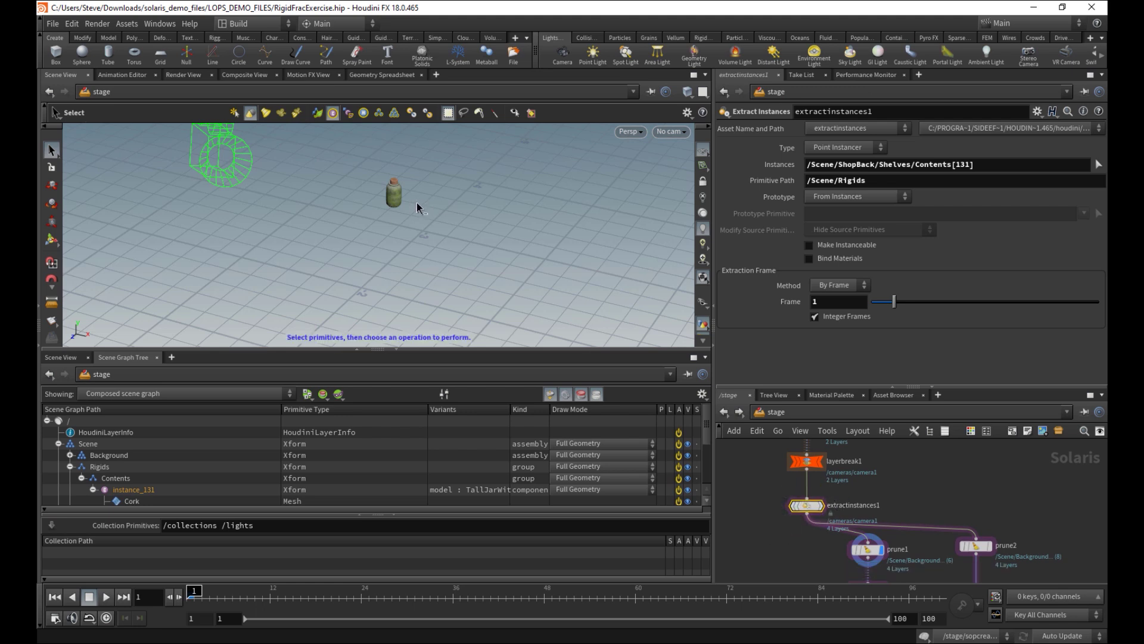
middle_click_drag(775, 568, 748, 458)
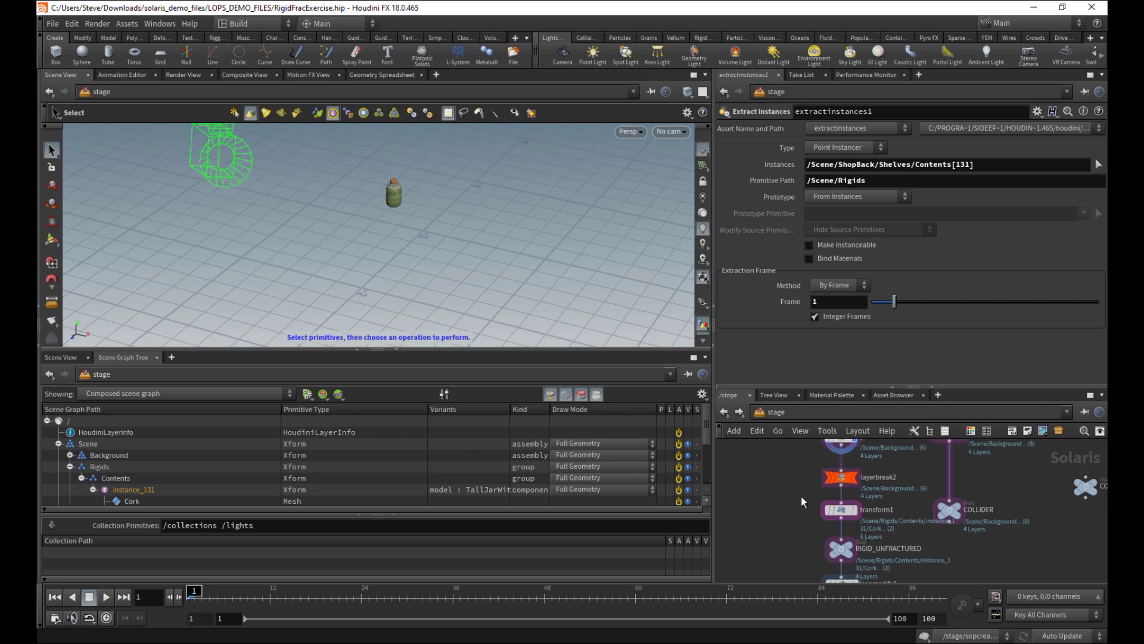
left_click_drag(788, 493, 869, 531)
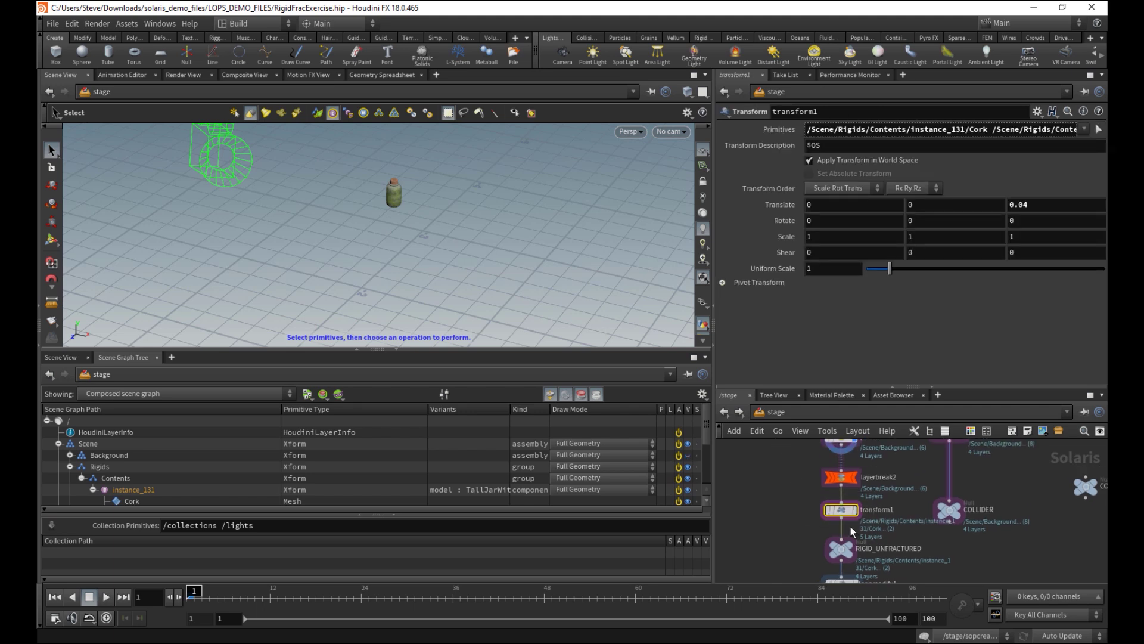
middle_click_drag(812, 473, 805, 545)
middle_click_drag(738, 493, 819, 527)
left_click(811, 504)
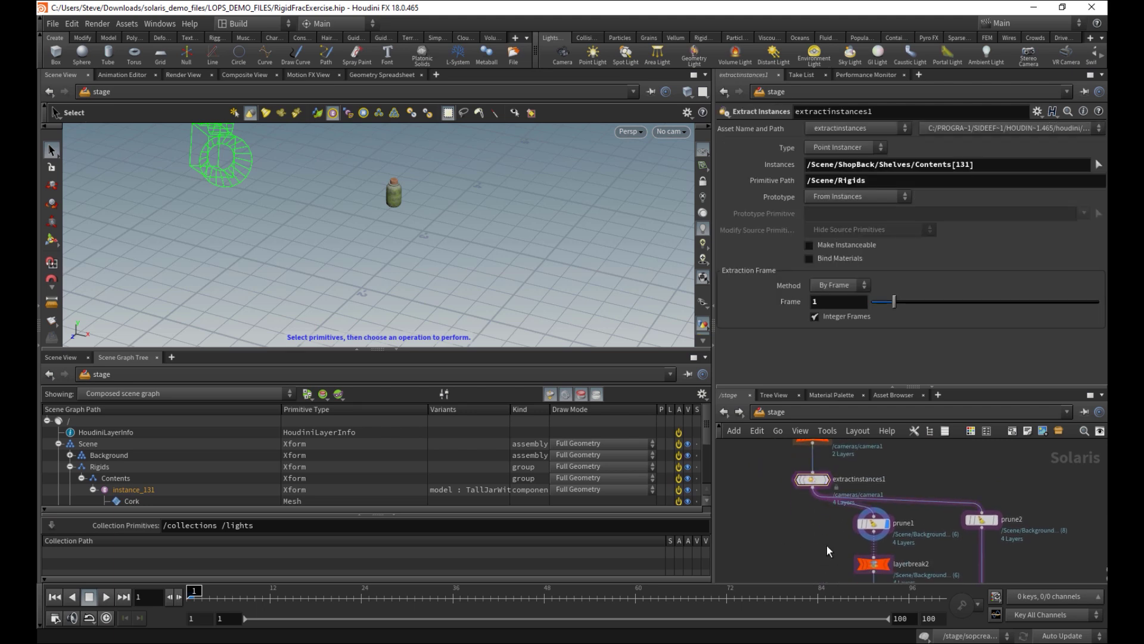
Add a Merge node beside the fracture chain and connect extractinstances1 as its first input
scroll(826, 558, "down", 6)
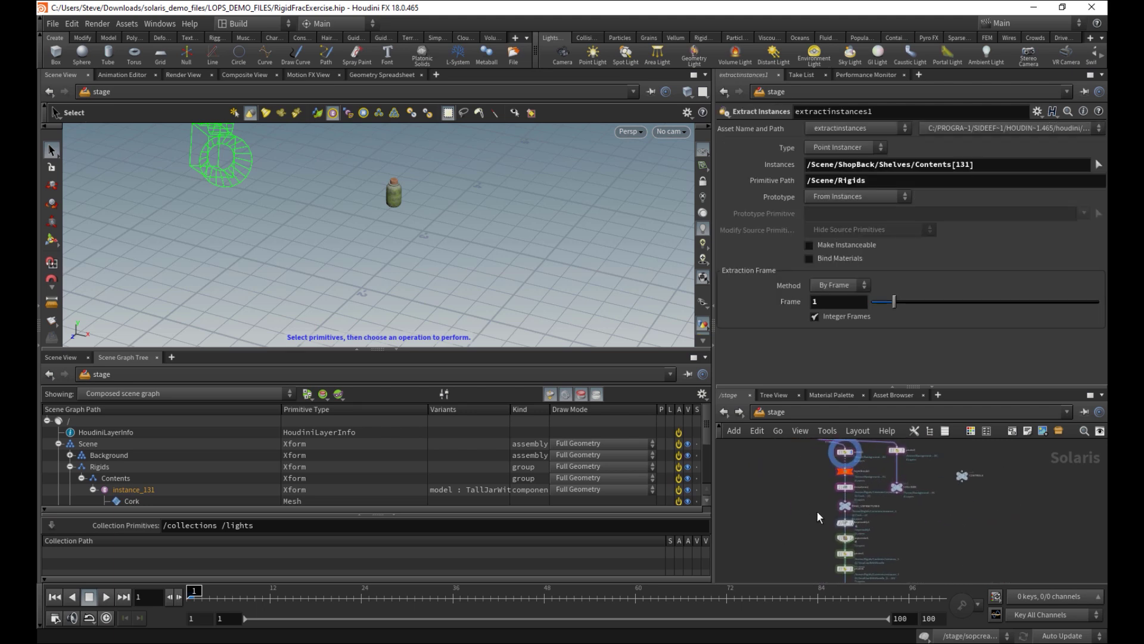
middle_click_drag(819, 540, 817, 533)
key("Tab")
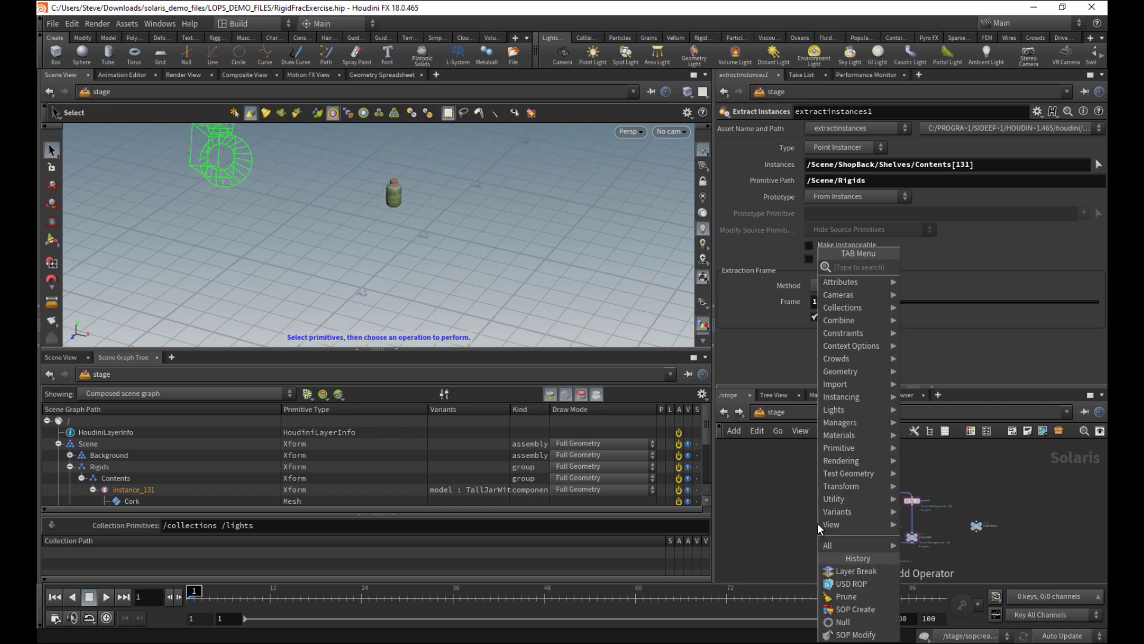
type("mer")
key("Return")
left_click(787, 558)
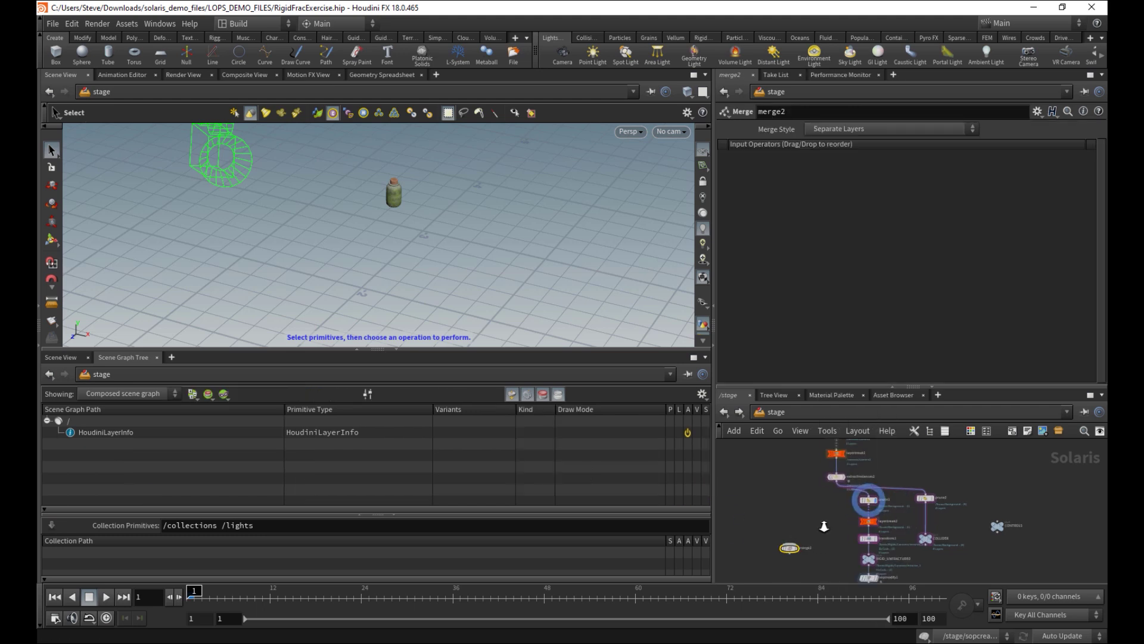
left_click(853, 468)
left_click(787, 554)
scroll(847, 506, "up", 3)
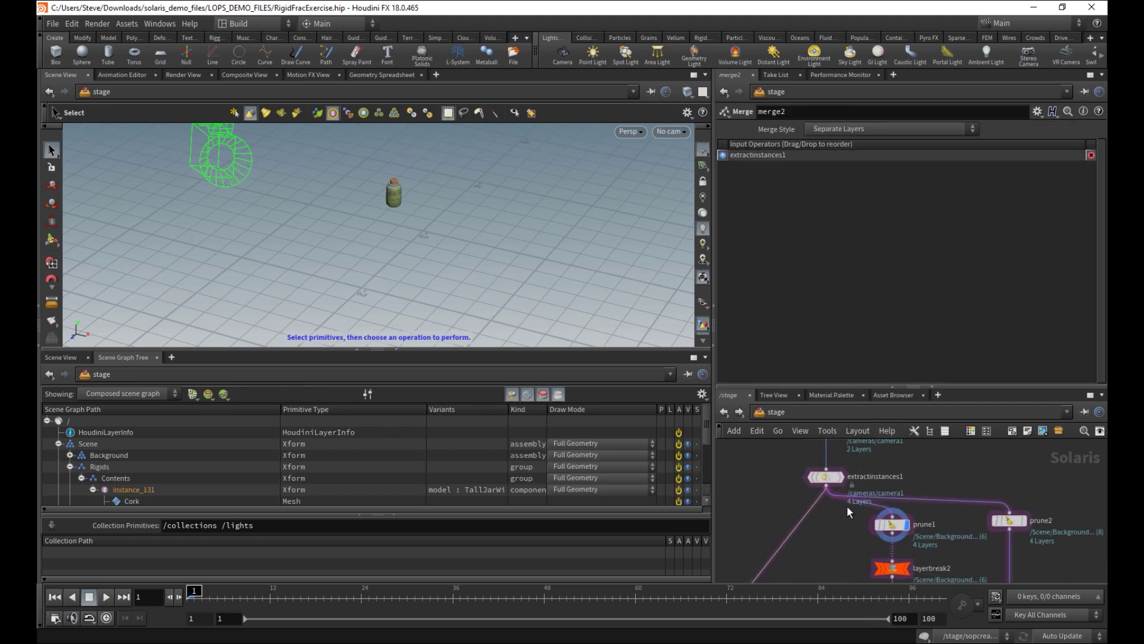
Display extractinstances1 and connect prune4 as the second input of the new merge node
left_click_drag(837, 491, 837, 493)
left_click(841, 477)
middle_click_drag(803, 457, 828, 479)
scroll(843, 513, "down", 6)
scroll(828, 479, "up", 2)
left_click_drag(833, 459, 917, 513)
scroll(867, 571, "up", 3)
mouse_move(857, 494)
middle_mouse_down()
mouse_move(810, 606)
mouse_move(851, 479)
middle_mouse_up()
scroll(850, 505, "up", 1)
Review the nodes from transform1 to prune4 below layerbreak2, along with the extractinstances1 branch that bypasses them
left_click_drag(837, 483, 887, 581)
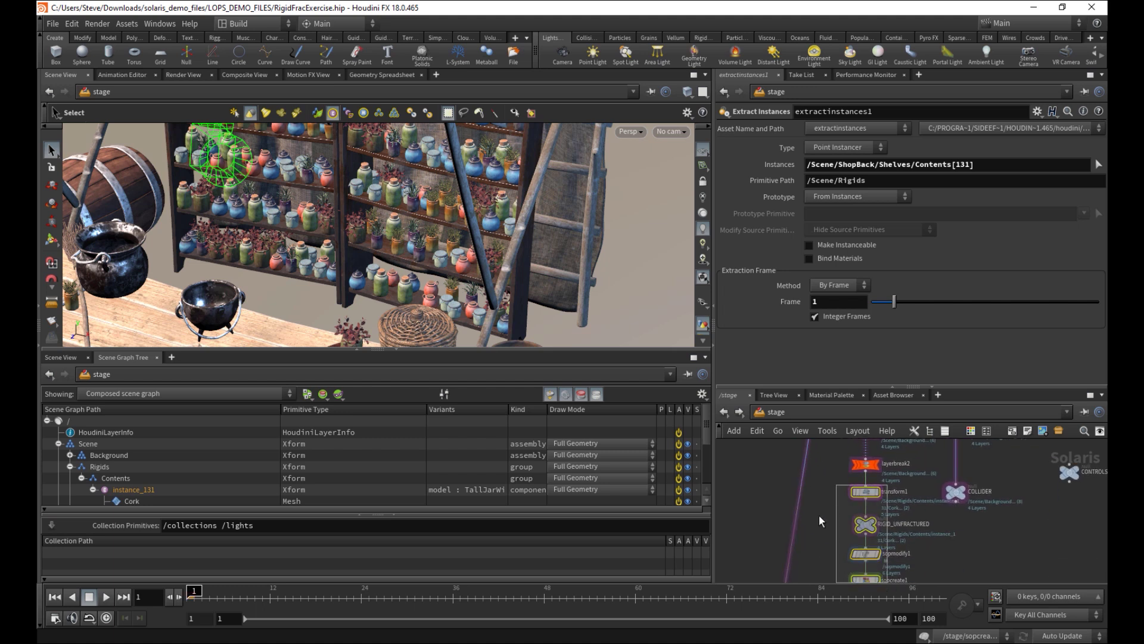
middle_click_drag(842, 546, 826, 528)
left_click_drag(837, 532, 890, 510)
middle_click_drag(829, 558, 841, 501)
left_click(864, 501)
scroll(847, 468, "down", 5)
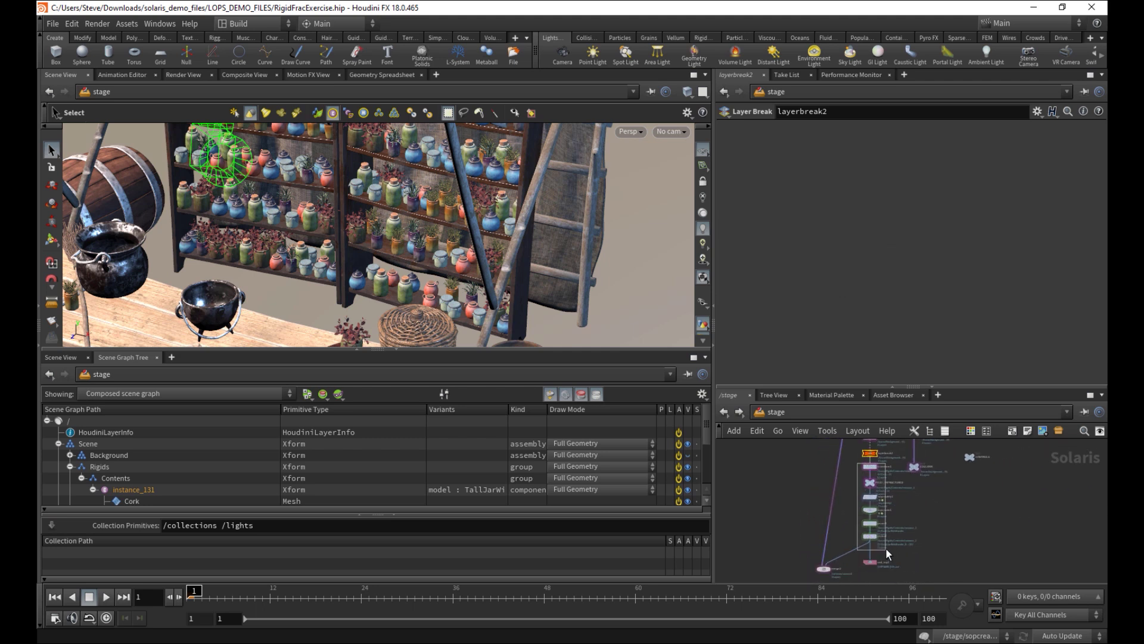
left_click_drag(885, 548, 886, 549)
scroll(852, 471, "up", 5)
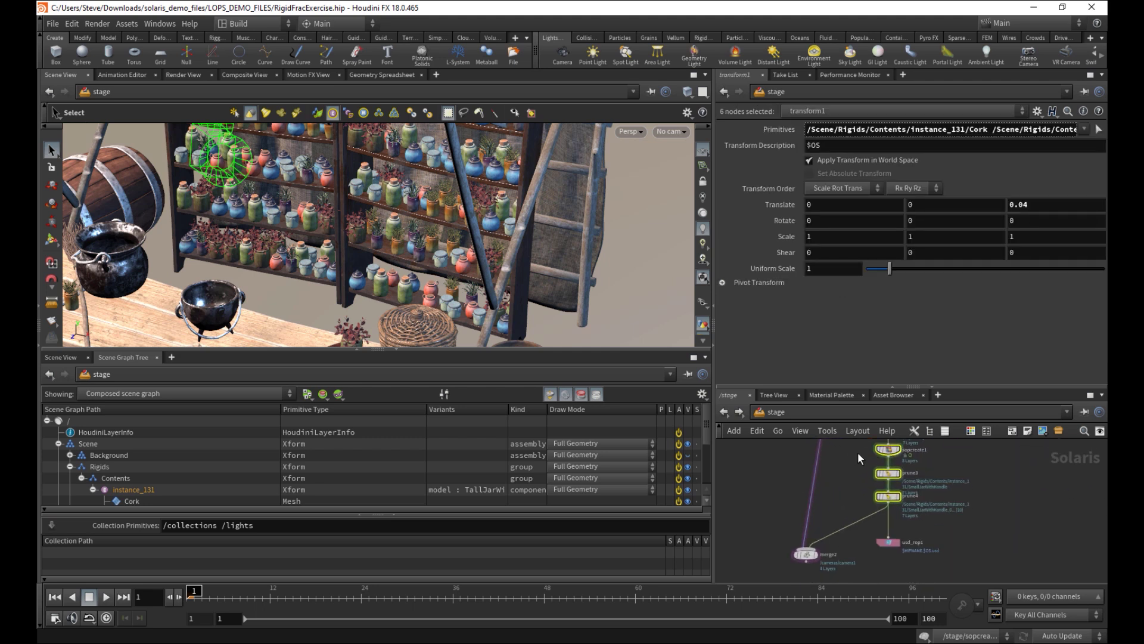
middle_click_drag(873, 456, 830, 605)
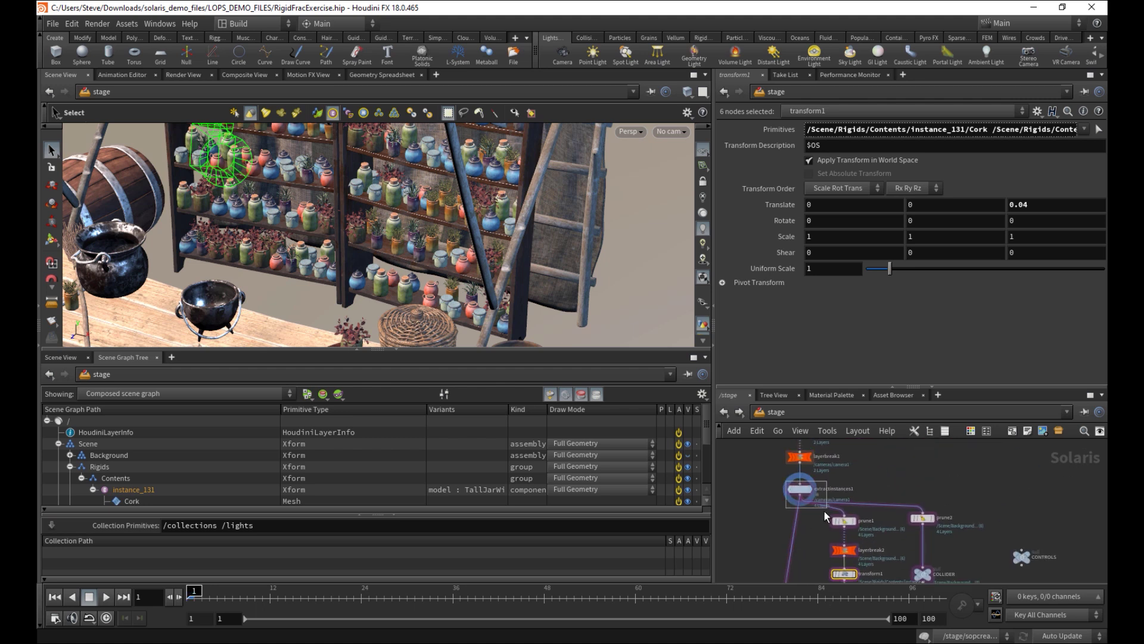
left_click(821, 506)
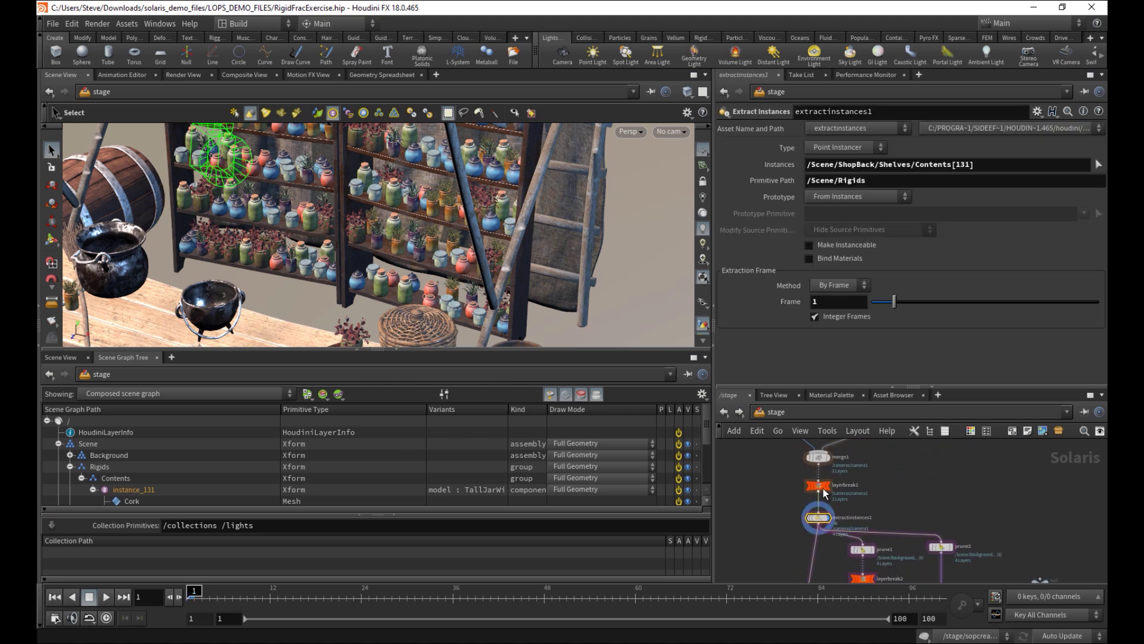
middle_click_drag(833, 576, 851, 452)
Display merge2 and rewire usd_rop1 so it takes its input from merge2
right_click_drag(857, 468, 823, 474)
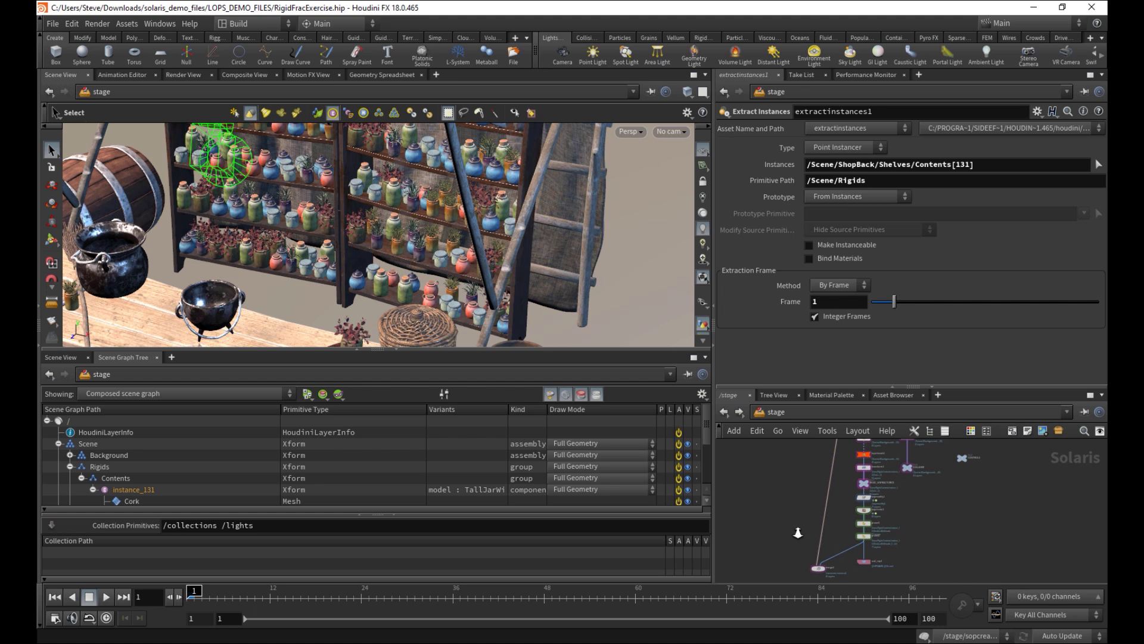
right_click_drag(798, 533, 771, 556)
middle_click_drag(771, 556, 763, 495)
right_click_drag(764, 496, 833, 526)
left_click(843, 536)
left_click_drag(833, 536, 854, 529)
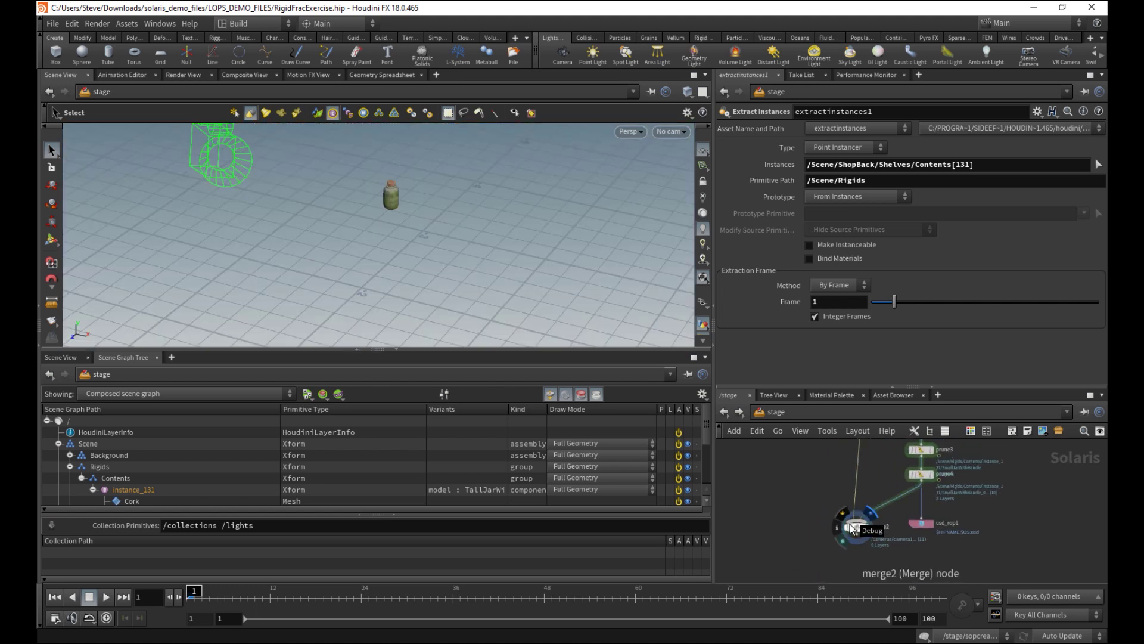
middle_click_drag(900, 543, 919, 521)
left_click_drag(940, 502, 901, 516)
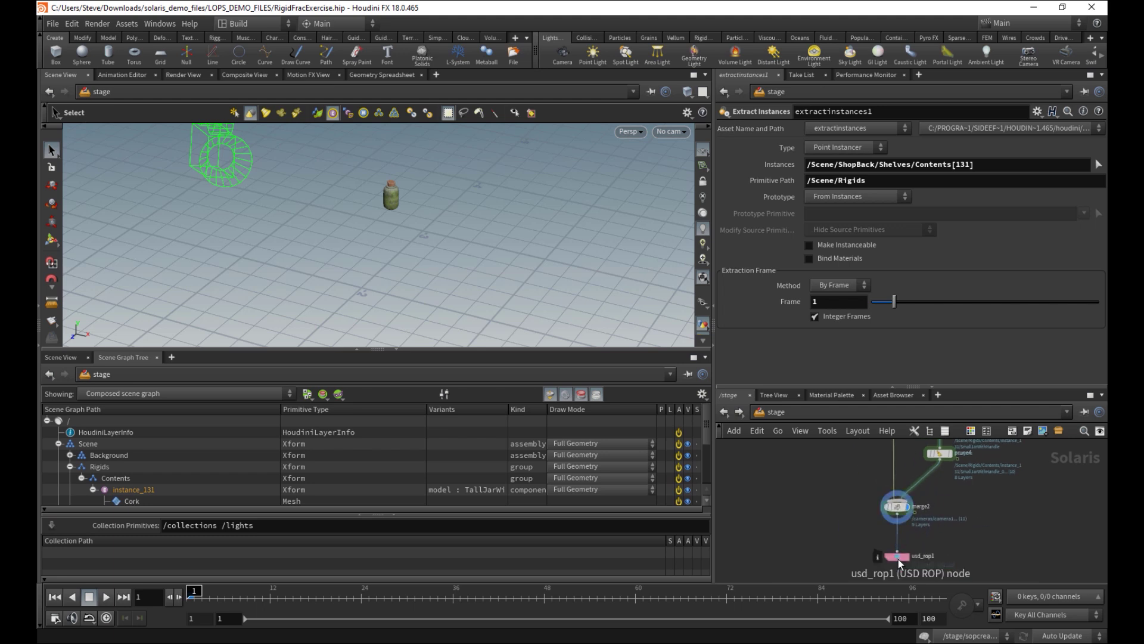
Review the sopcreate1, prune3 and prune4 edits that feed merge2 and their chain up to layerbreak2
middle_click_drag(956, 493, 937, 558)
left_click_drag(926, 534, 906, 467)
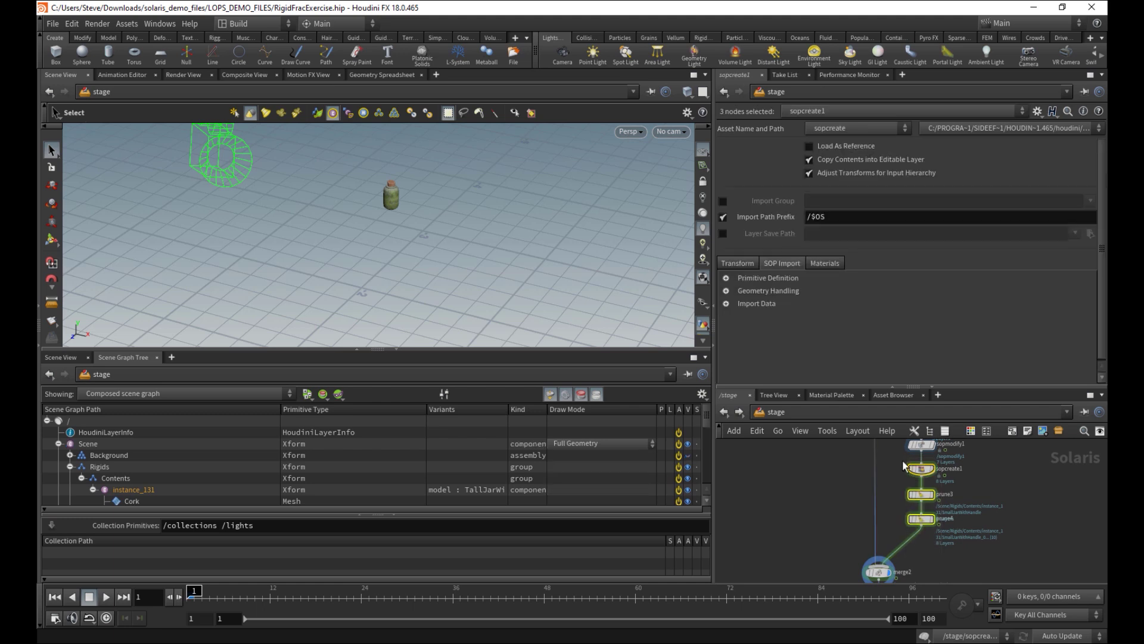
middle_click_drag(905, 453, 893, 577)
mouse_move(892, 509)
middle_mouse_down()
mouse_move(890, 577)
mouse_move(881, 524)
middle_mouse_up()
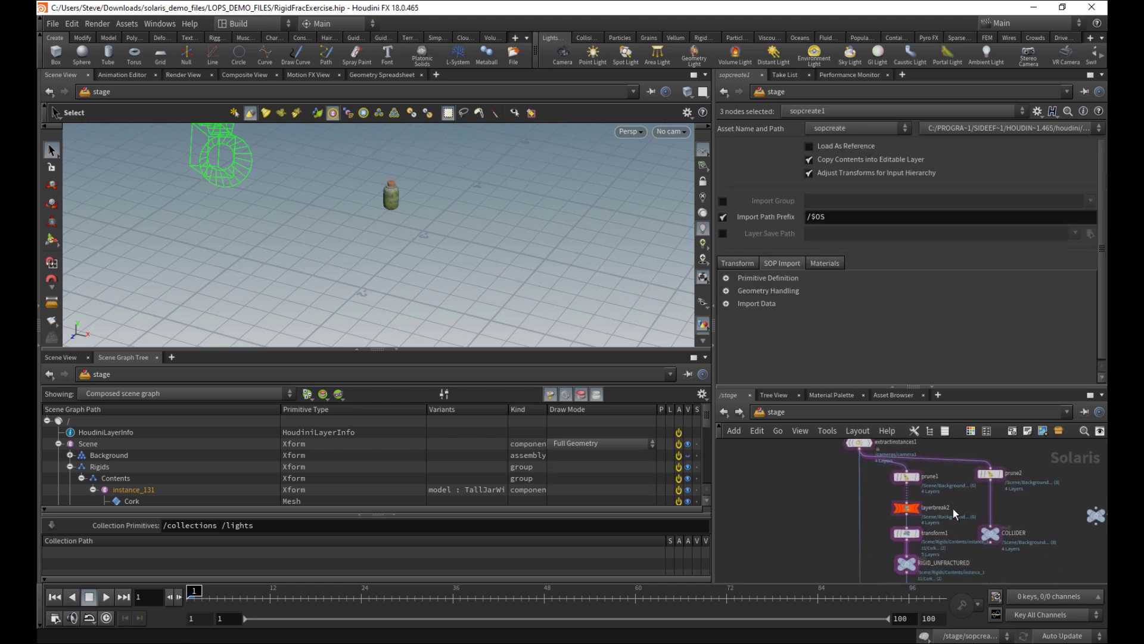
middle_click_drag(872, 578, 901, 528)
Set the save style of usd_rop1 to Flatten All Layers (Collapse All Sublayers, Preserve References)
left_click_drag(843, 567, 844, 569)
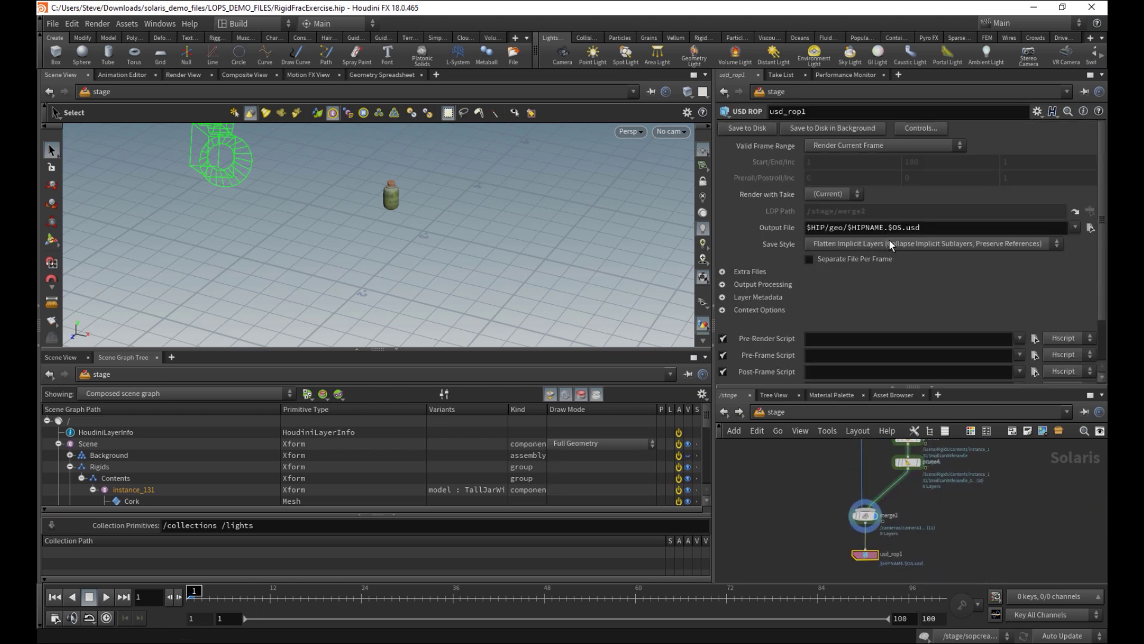
left_click(889, 245)
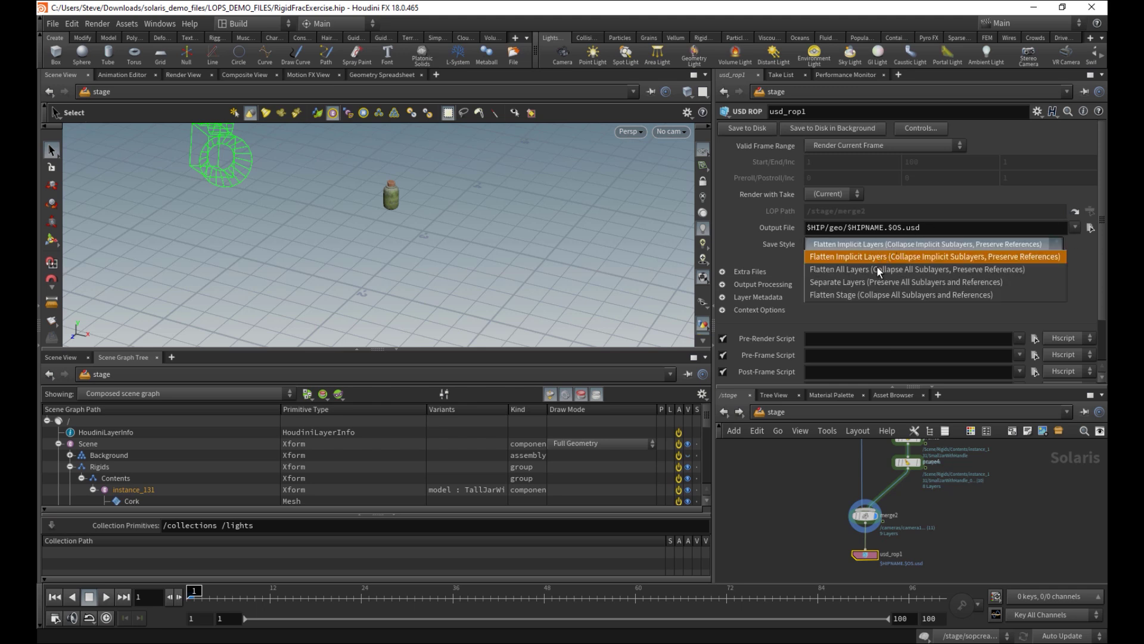
left_click(876, 257)
middle_click_drag(872, 472, 860, 527)
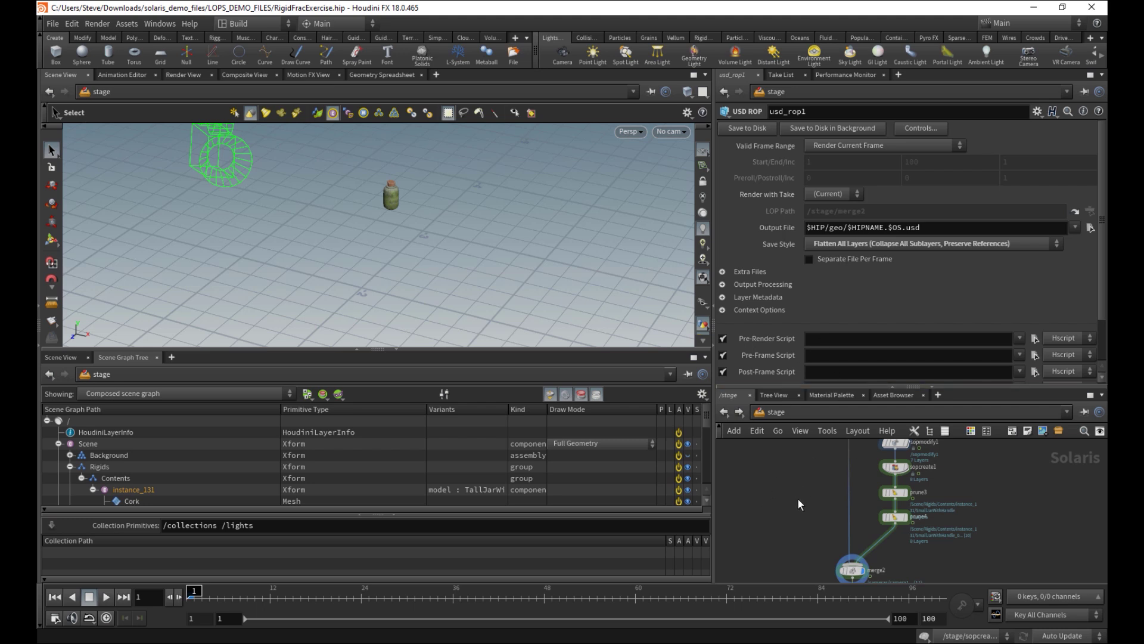
Set the valid frame range of usd_rop1 to Render Specific Frame Range and save the scene file
middle_click_drag(799, 499, 794, 438)
middle_click_drag(883, 542, 864, 516)
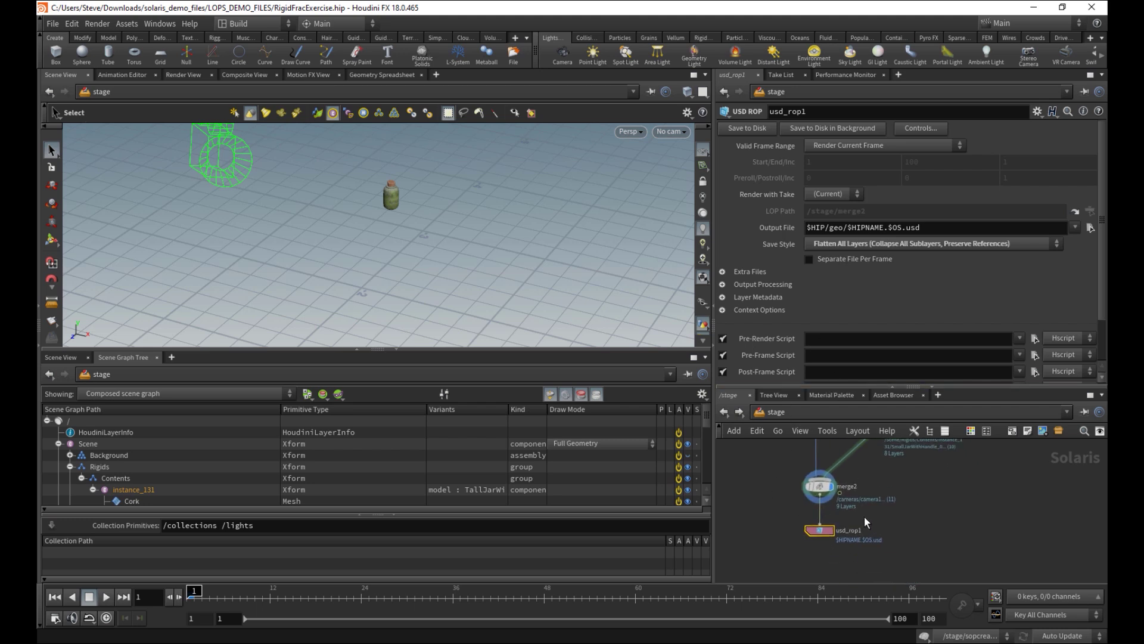
left_click(863, 147)
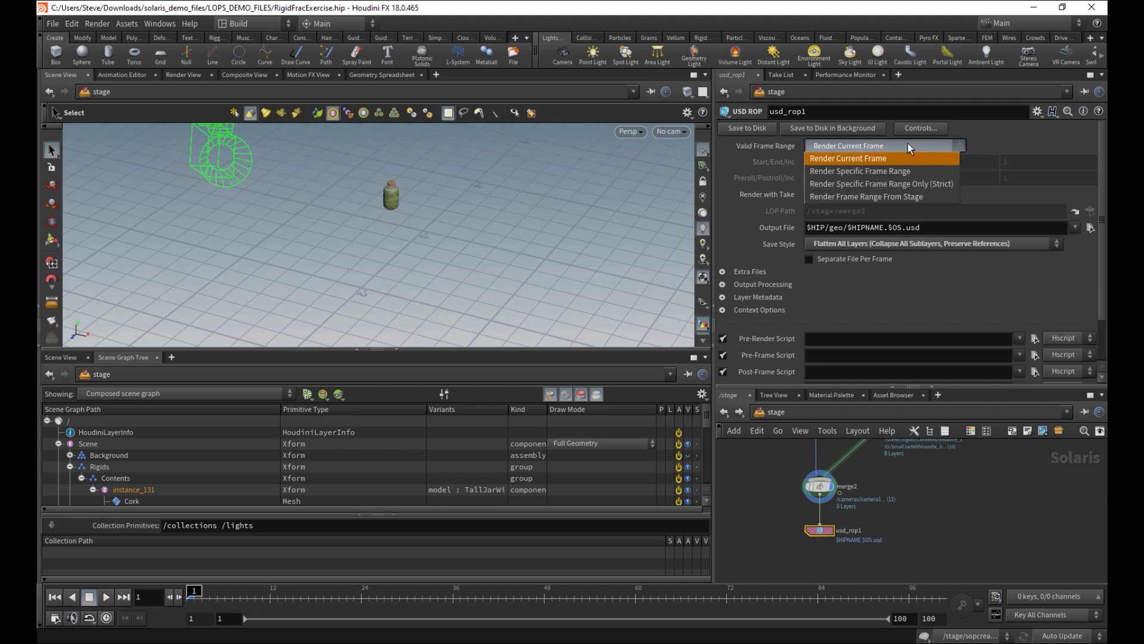
left_click(863, 173)
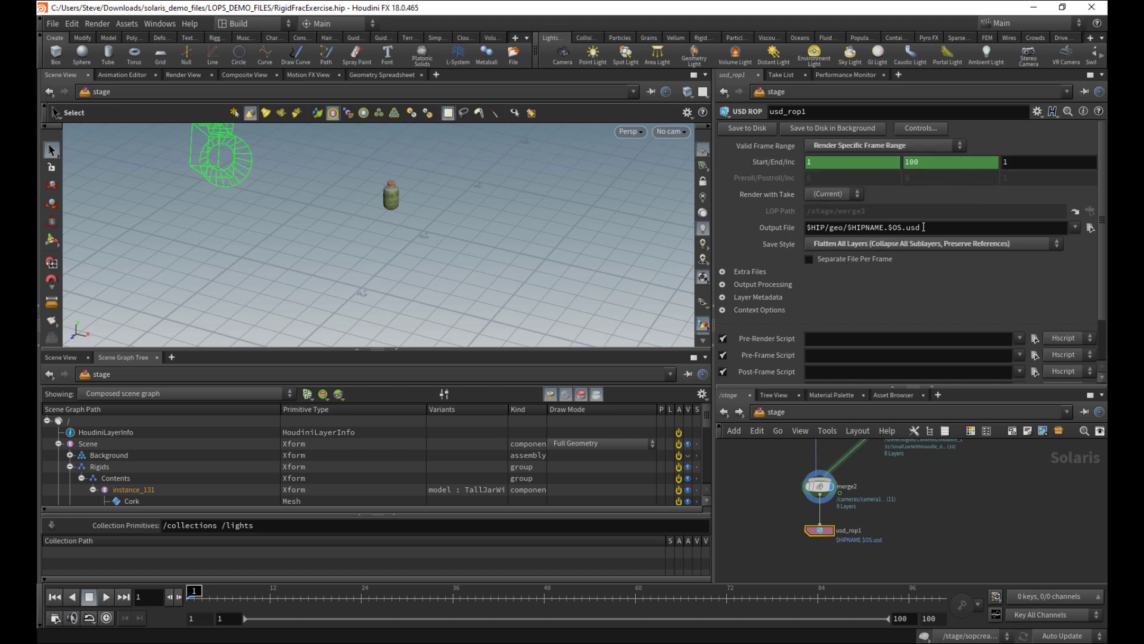
key("ctrl+s")
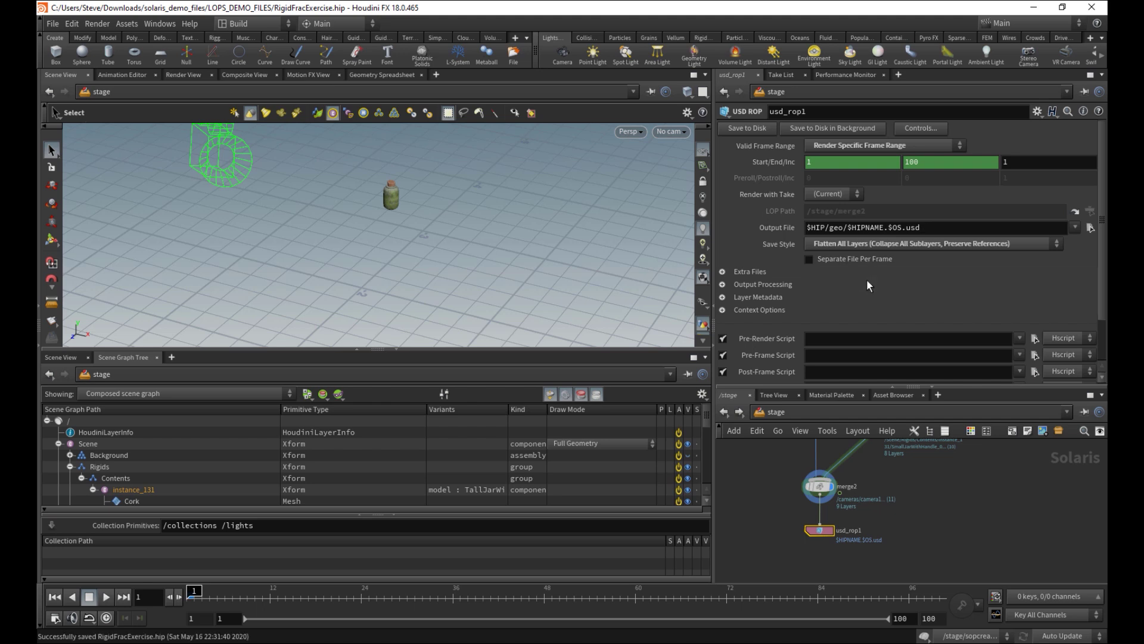
Select and display sublayer1, the node that loads FullScene.usd
key("h")
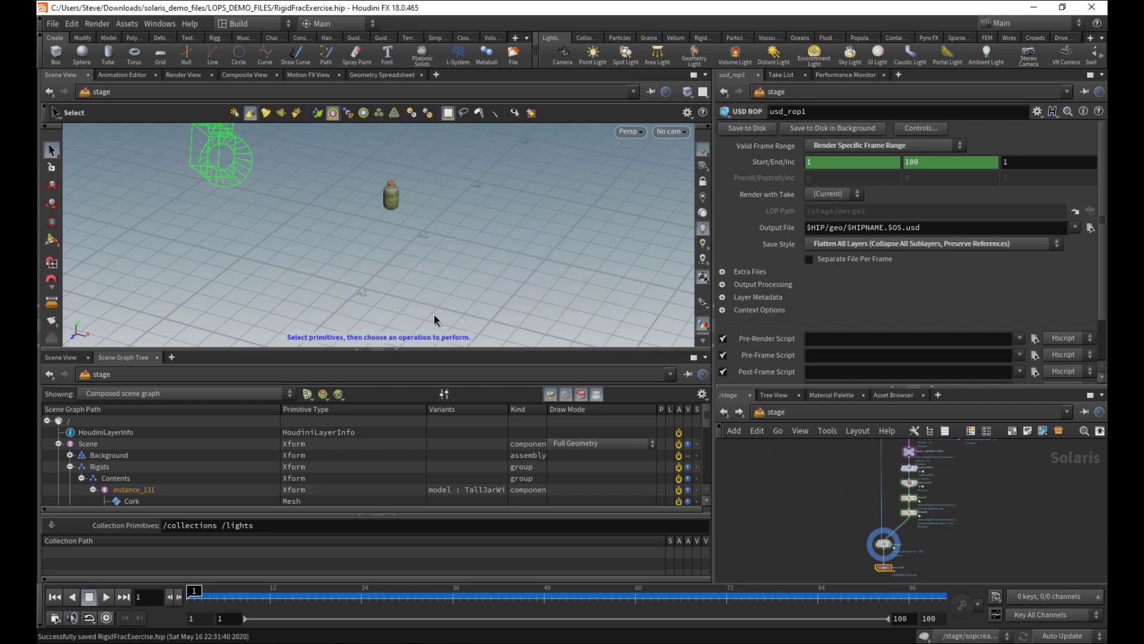
scroll(828, 520, "up", 3)
middle_click_drag(842, 495, 829, 626)
scroll(840, 531, "up", 2)
left_click_drag(844, 517, 842, 465)
scroll(846, 502, "up", 1)
left_click(842, 467)
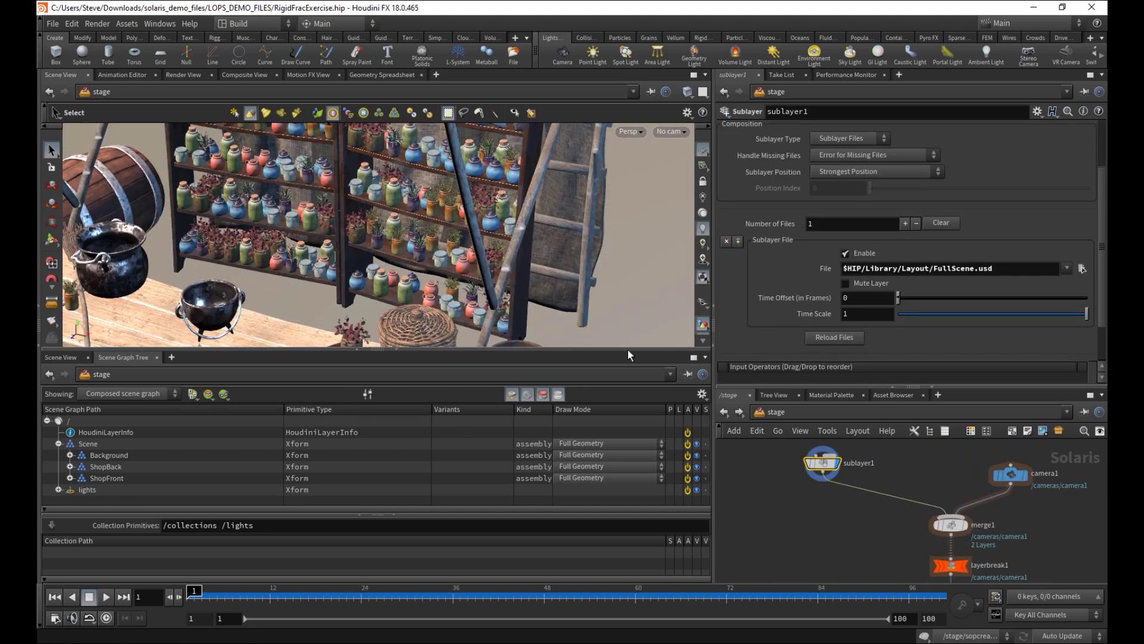
Enlarge the viewport over the scene graph tree and frame the jars on the shelves at frame 1
left_click_drag(397, 352, 397, 580)
key("space")
left_click_drag(334, 381, 382, 381)
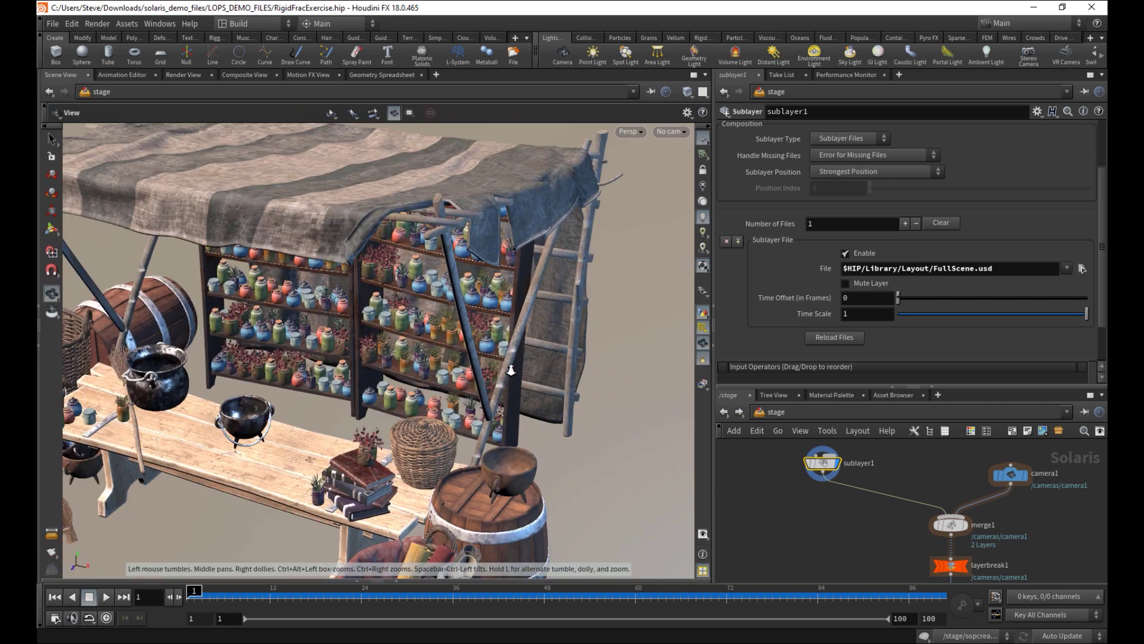
right_click_drag(382, 382, 418, 393)
middle_click_drag(268, 358, 433, 412)
left_click_drag(247, 593, 84, 583)
Add a second Sublayer node below sublayer1, wire sublayer1 into it and display it
middle_click_drag(830, 536, 835, 533)
key("Tab")
type("sublayer")
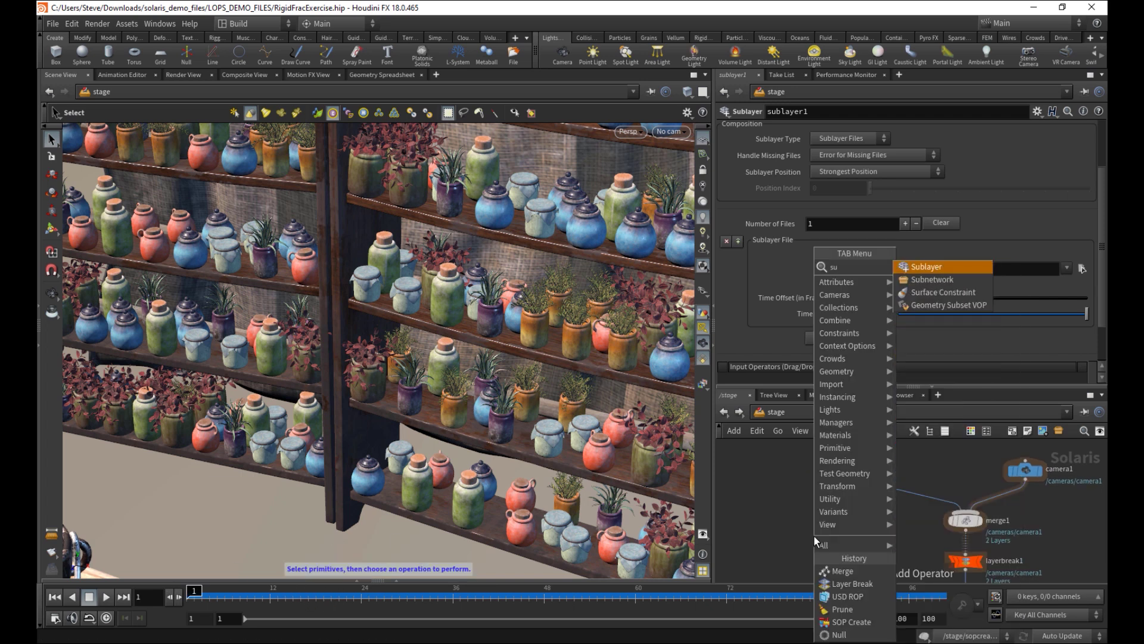
key("Return")
left_click(814, 535)
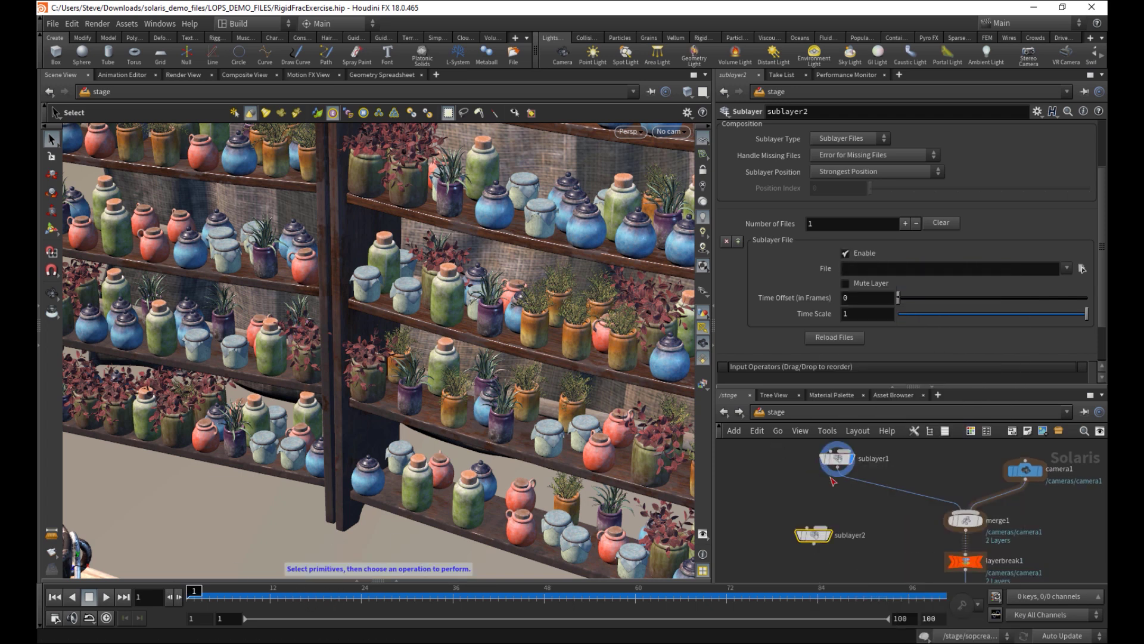
left_click_drag(834, 480, 815, 532)
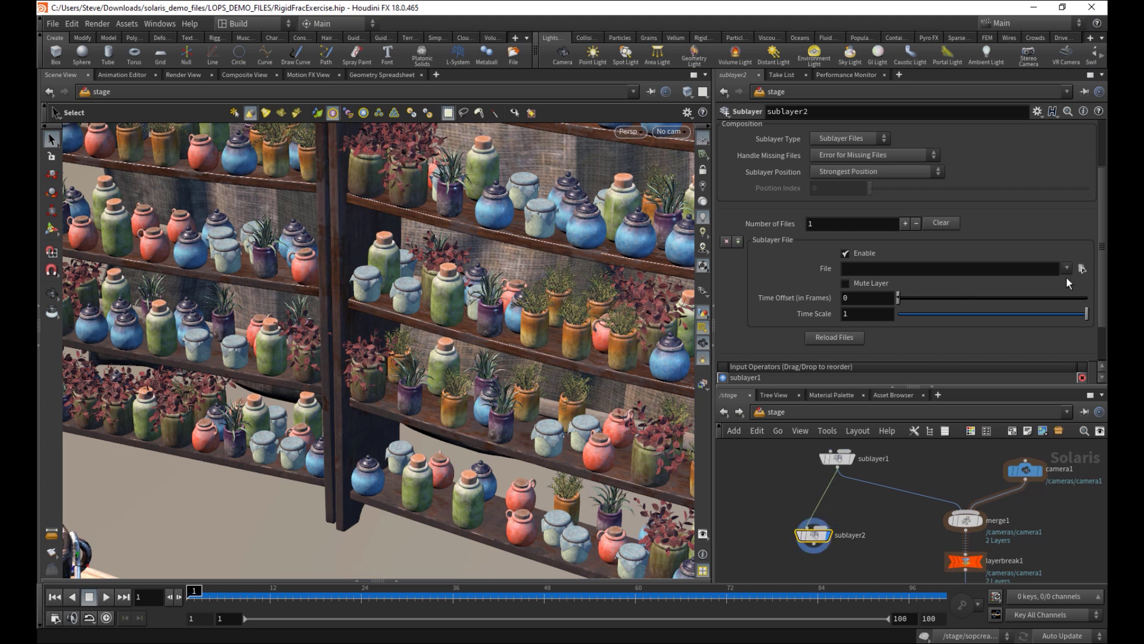
Link the File parameter of sublayer2 to the Output File of usd_rop1 as a relative reference
middle_click_drag(892, 517, 836, 342)
left_click(871, 541)
right_click(785, 229)
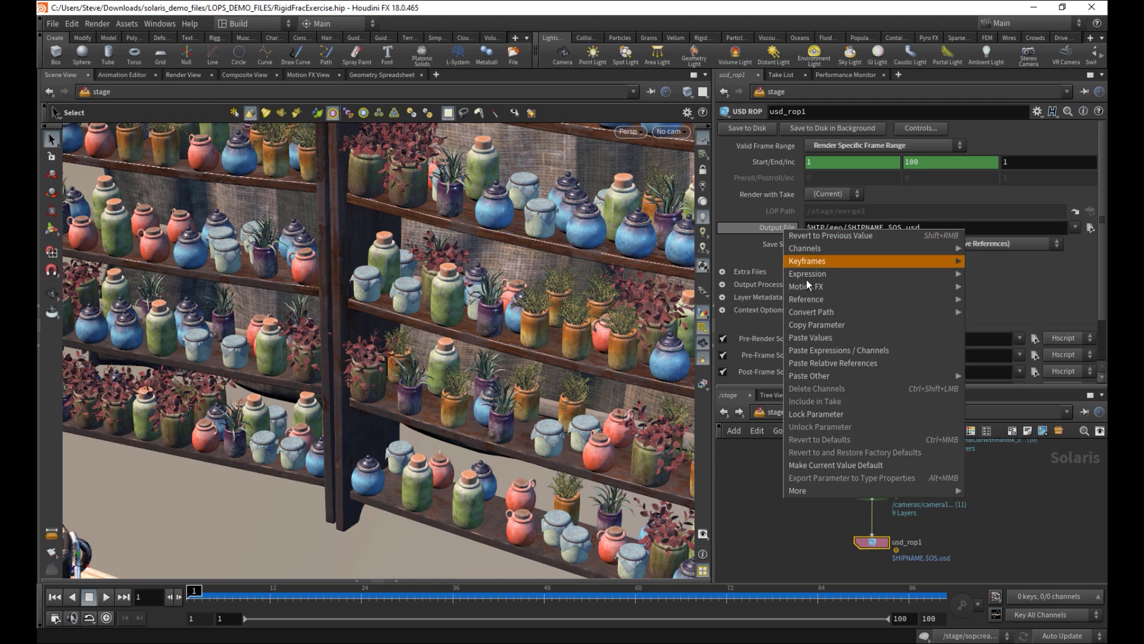
left_click(813, 325)
middle_click_drag(800, 516, 831, 596)
middle_click_drag(829, 459, 843, 612)
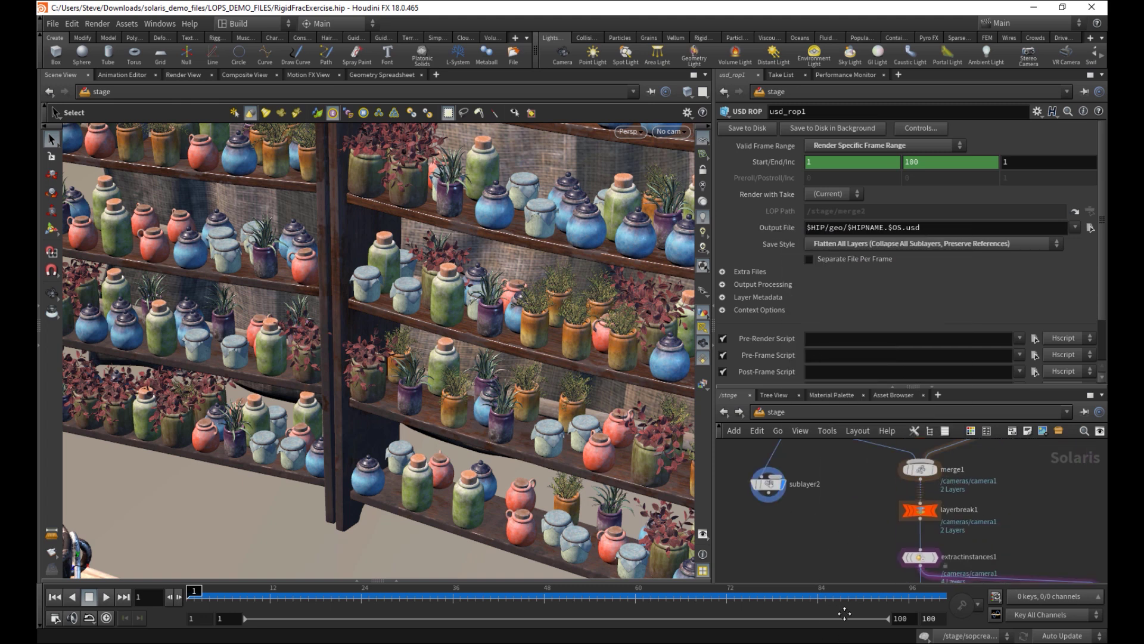
middle_click_drag(817, 524, 853, 552)
left_click(806, 511)
right_click(824, 266)
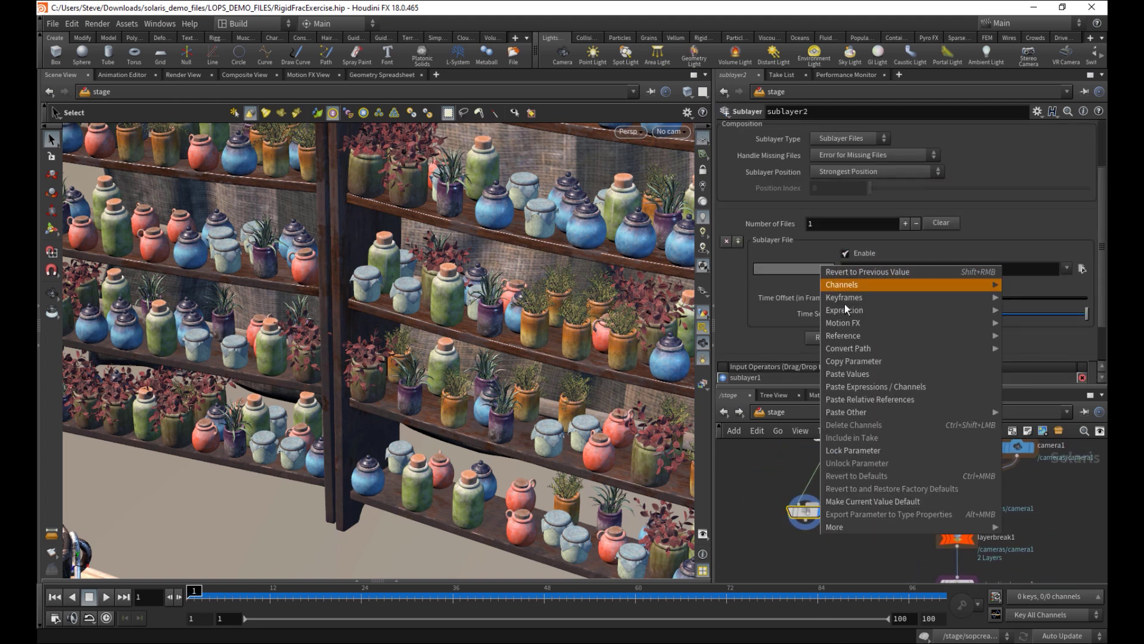
left_click(863, 396)
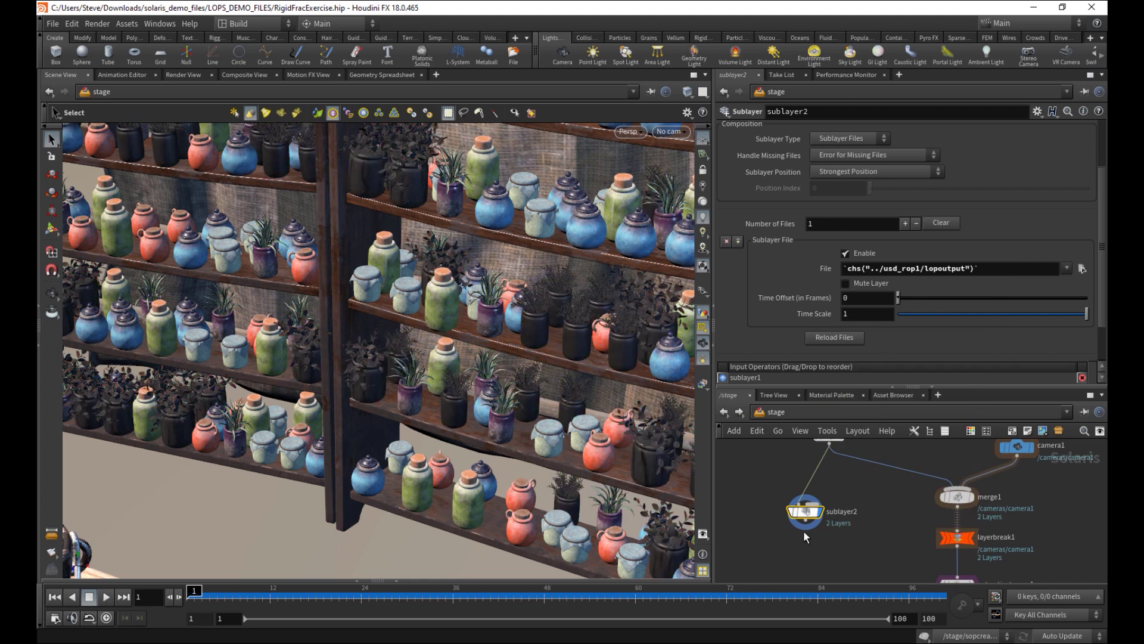
Scrub through the timeline to check the falling and breaking jar in the result of sublayer2
left_click_drag(194, 592, 232, 592)
left_click_drag(200, 594, 421, 475)
key("space")
key("s")
left_click_drag(369, 590, 197, 532)
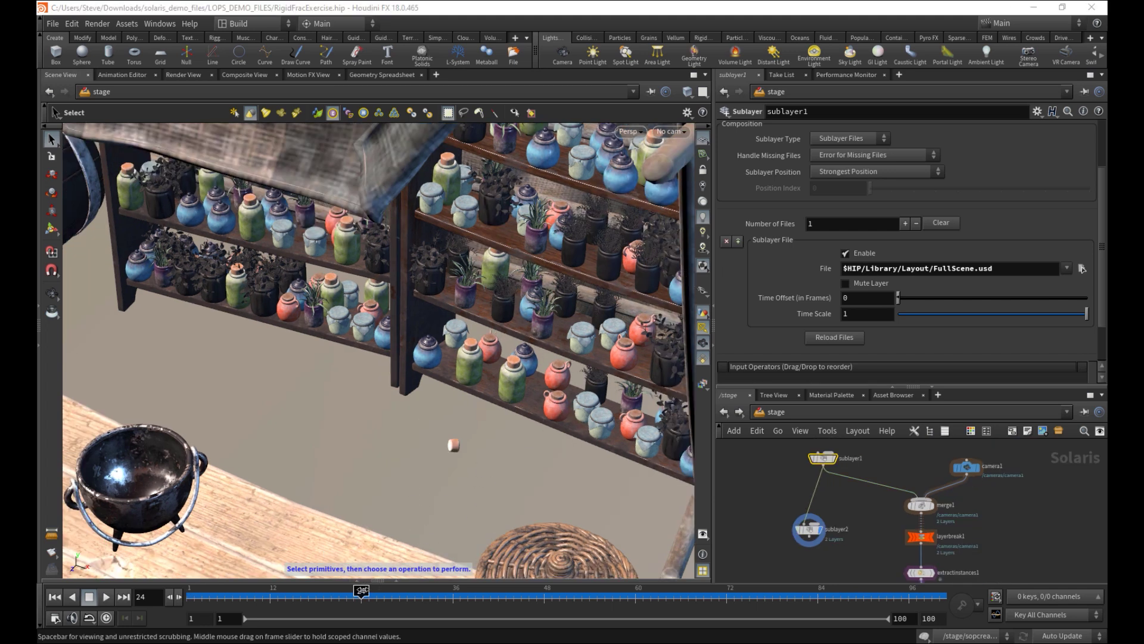
left_click_drag(362, 590, 384, 559)
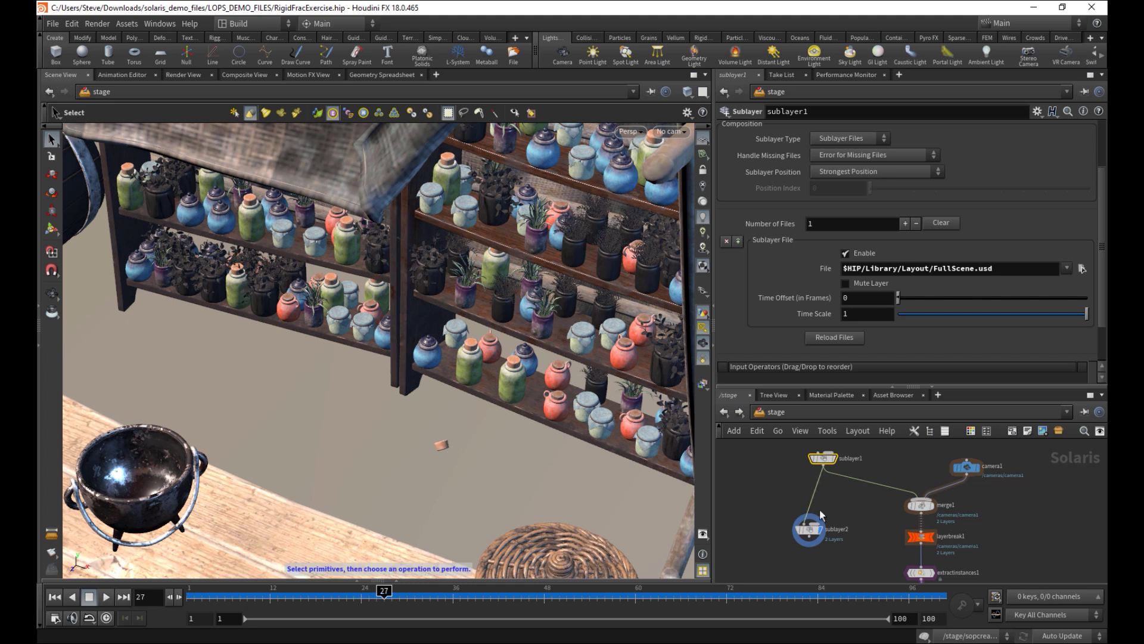
mouse_move(795, 517)
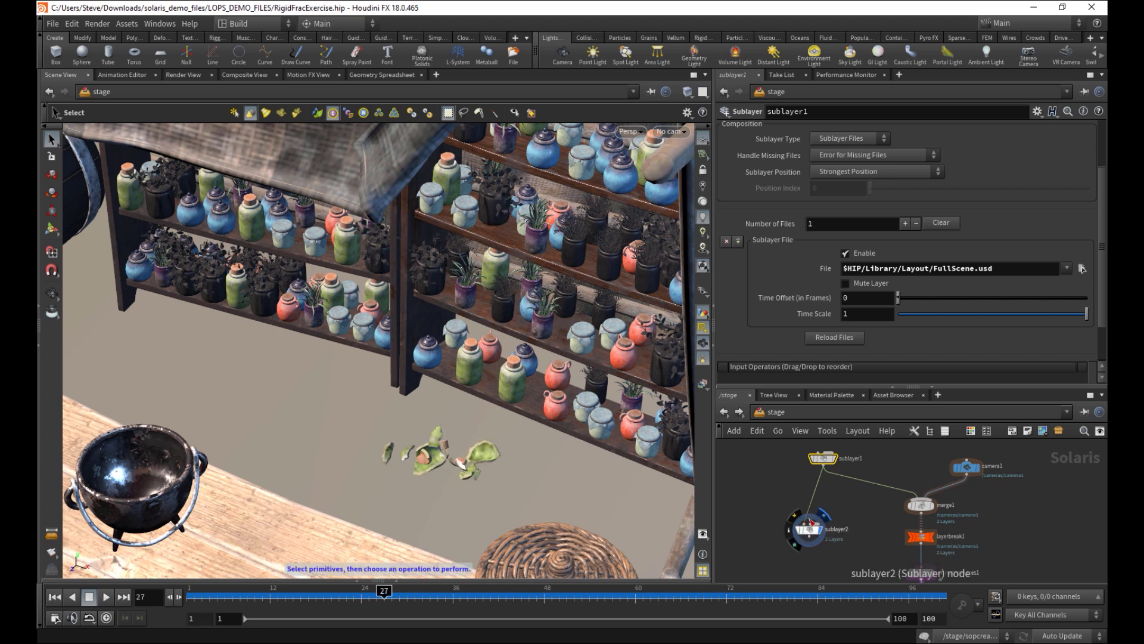
left_click_drag(391, 596, 48, 552)
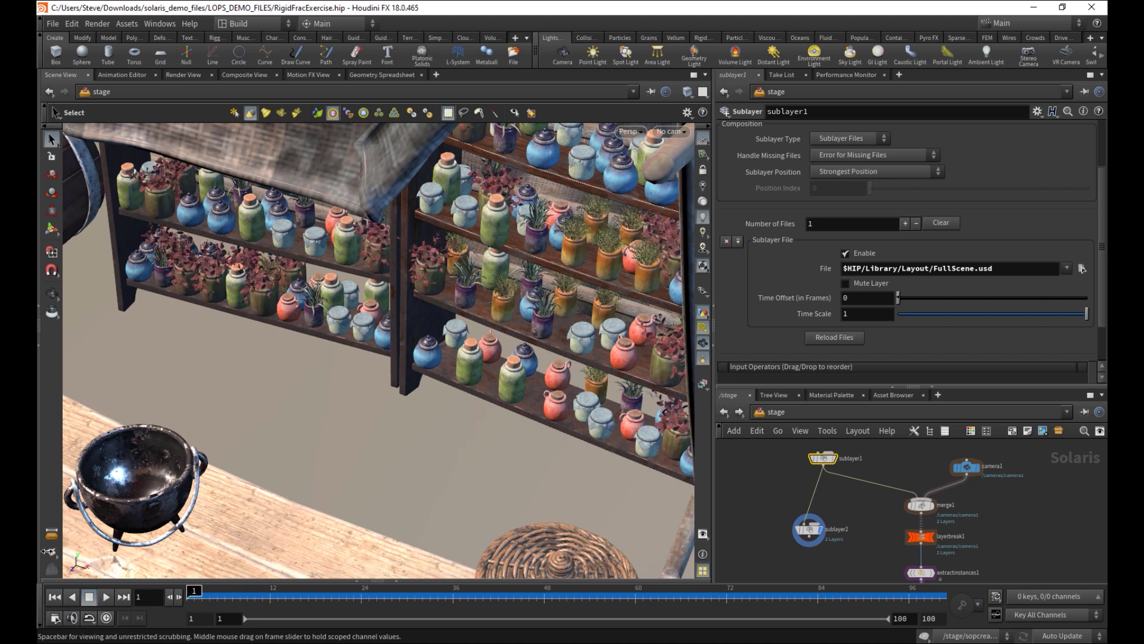
left_click_drag(286, 549, 186, 525)
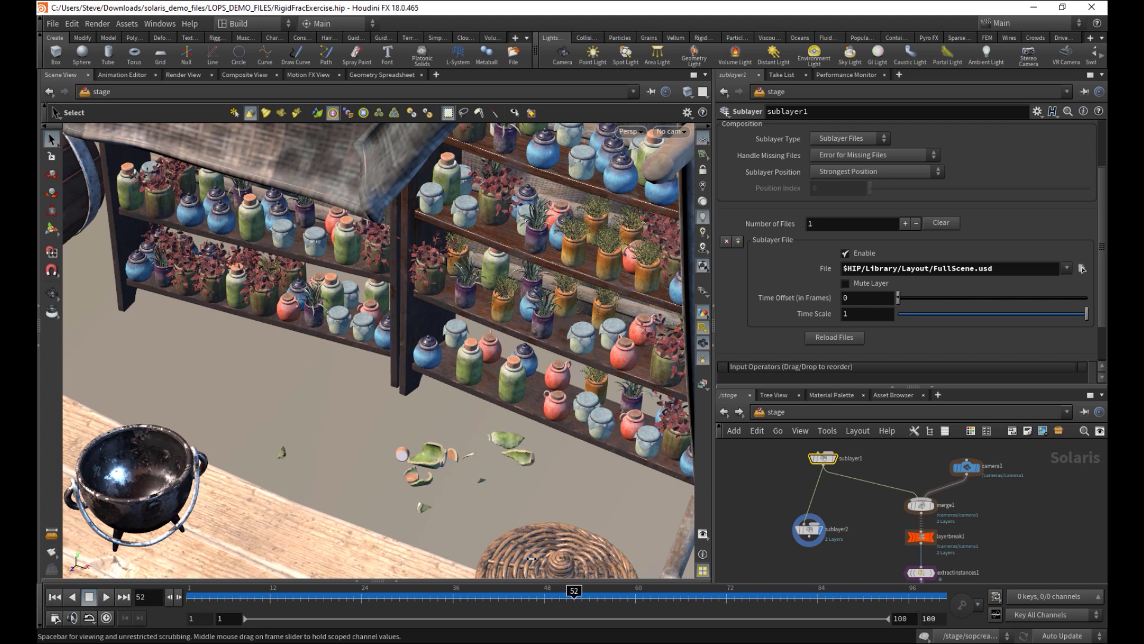
left_click_drag(374, 535, 394, 493)
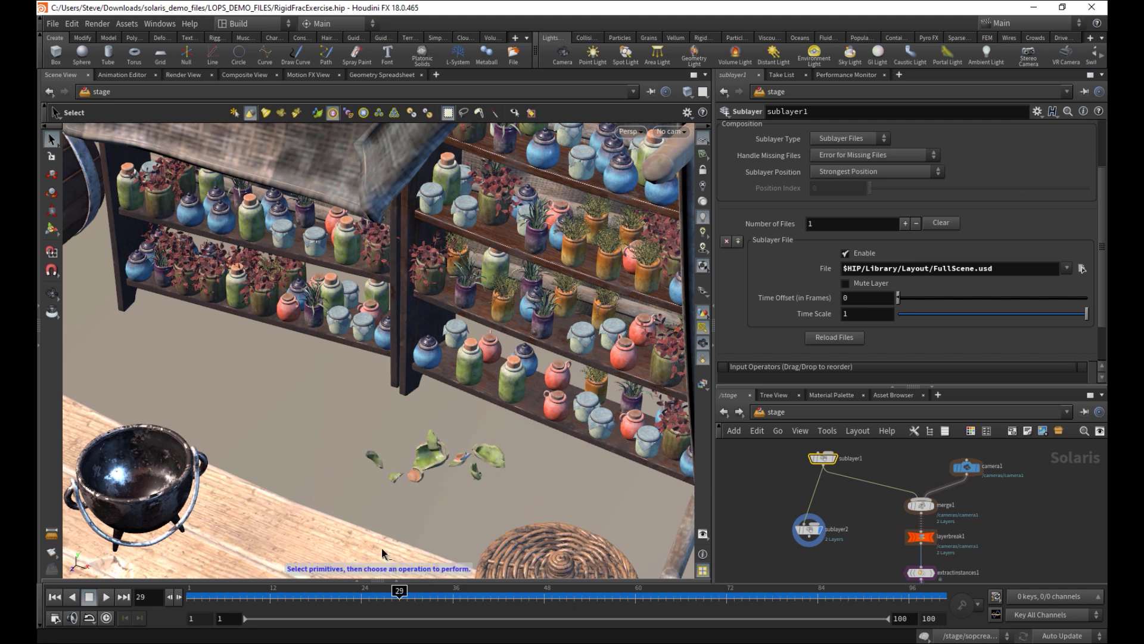
Display sublayer1 and check its original scene and scene graph tree
scroll(775, 474, "up", 3)
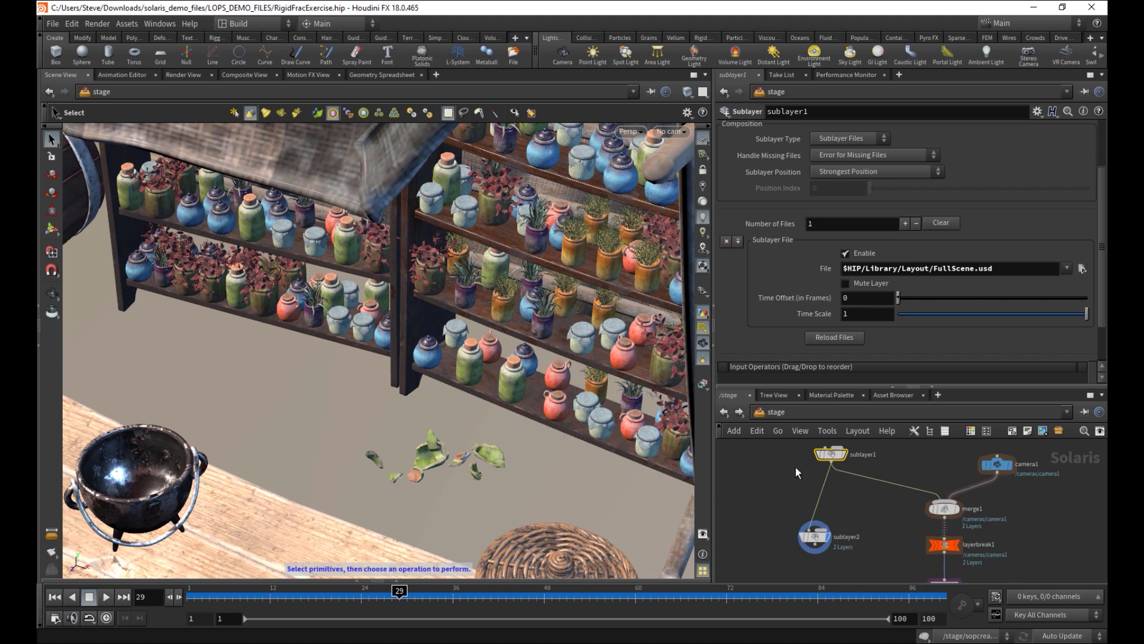
left_click(851, 456)
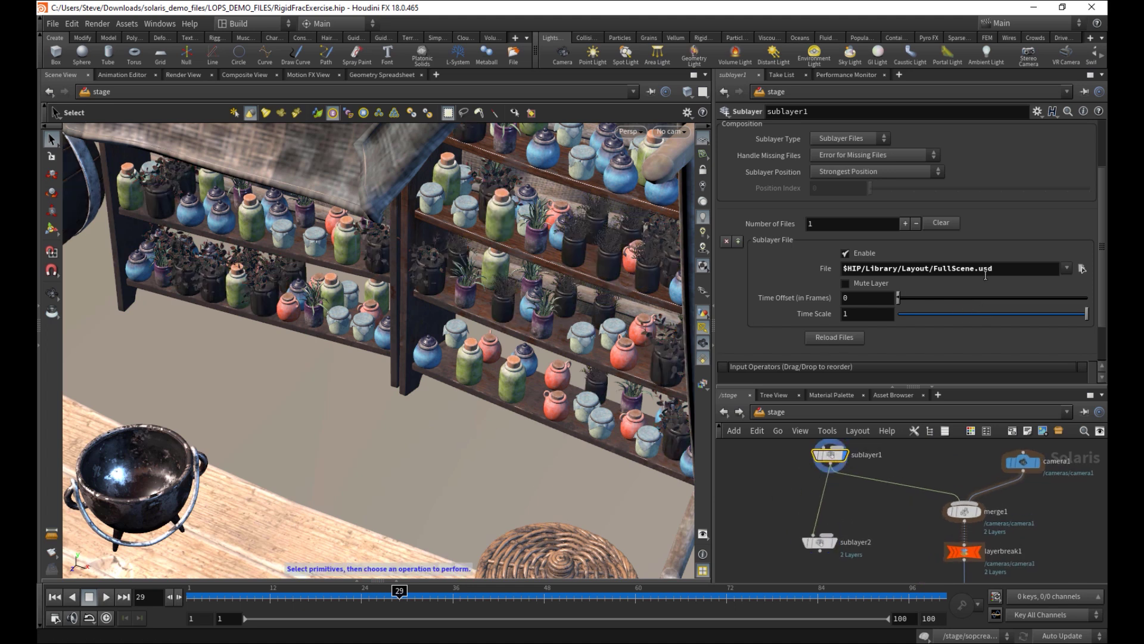
left_click(397, 581)
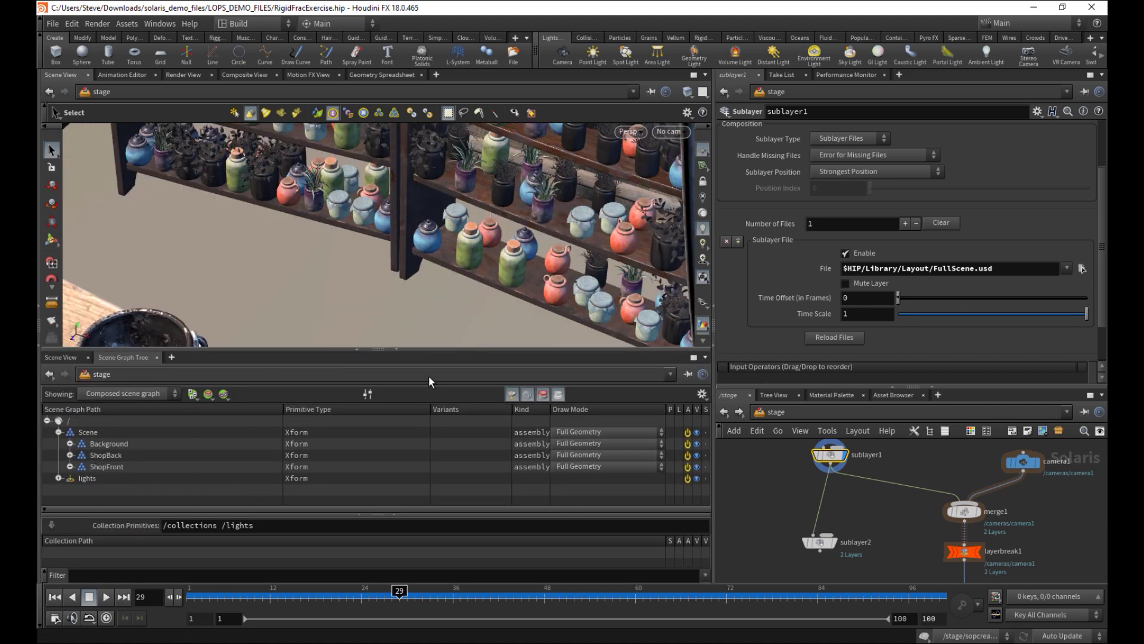
left_click(397, 351)
Review the node chain from merge1 down to merge2 that produces the fracture edits
middle_click_drag(883, 491, 856, 436)
right_click_drag(856, 436, 838, 485)
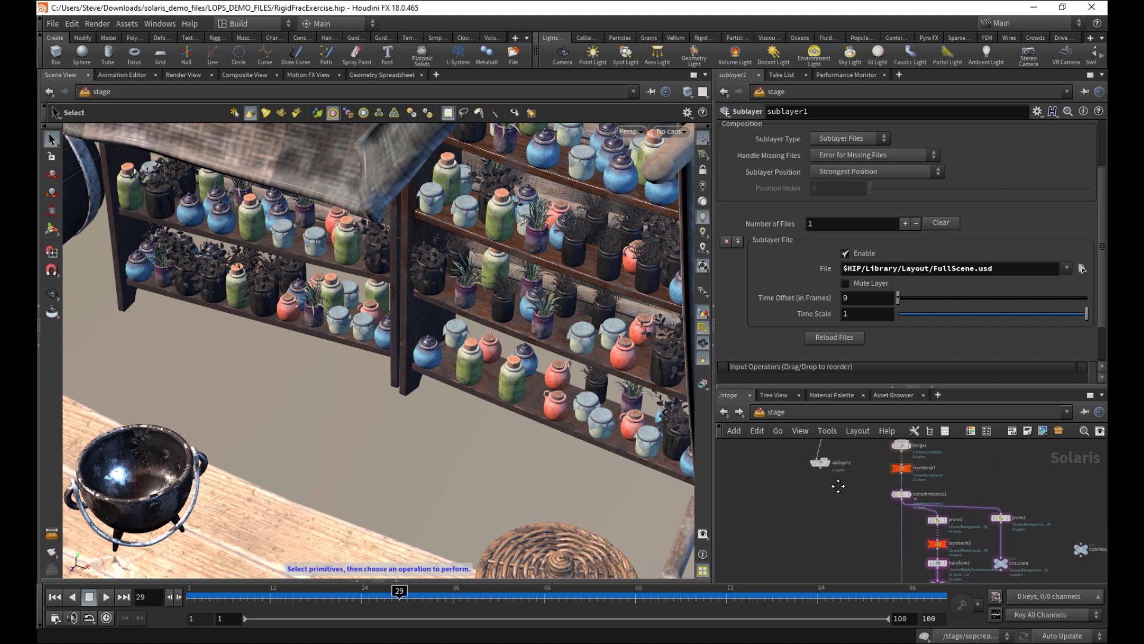
middle_click_drag(878, 578, 854, 516)
scroll(854, 517, "up", 1)
middle_click_drag(971, 520, 851, 505)
scroll(902, 468, "up", 1)
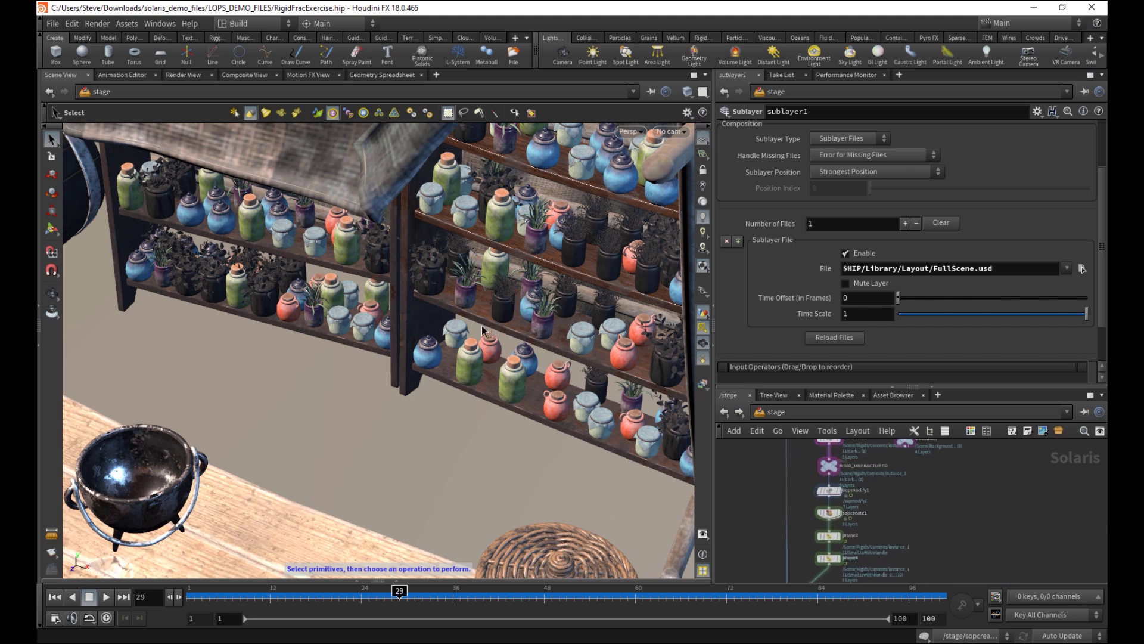
middle_click_drag(922, 499, 979, 489)
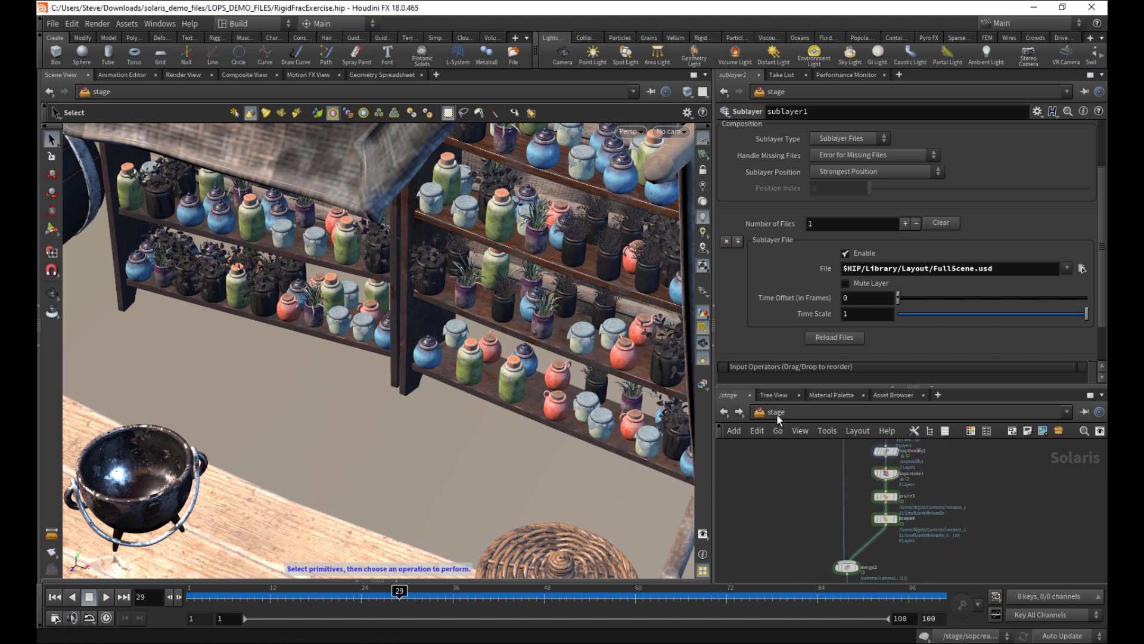
Select and display sublayer2, rewind the timeline and play the jar's fracture animation
middle_click_drag(779, 456, 789, 572)
middle_click_drag(830, 492, 805, 543)
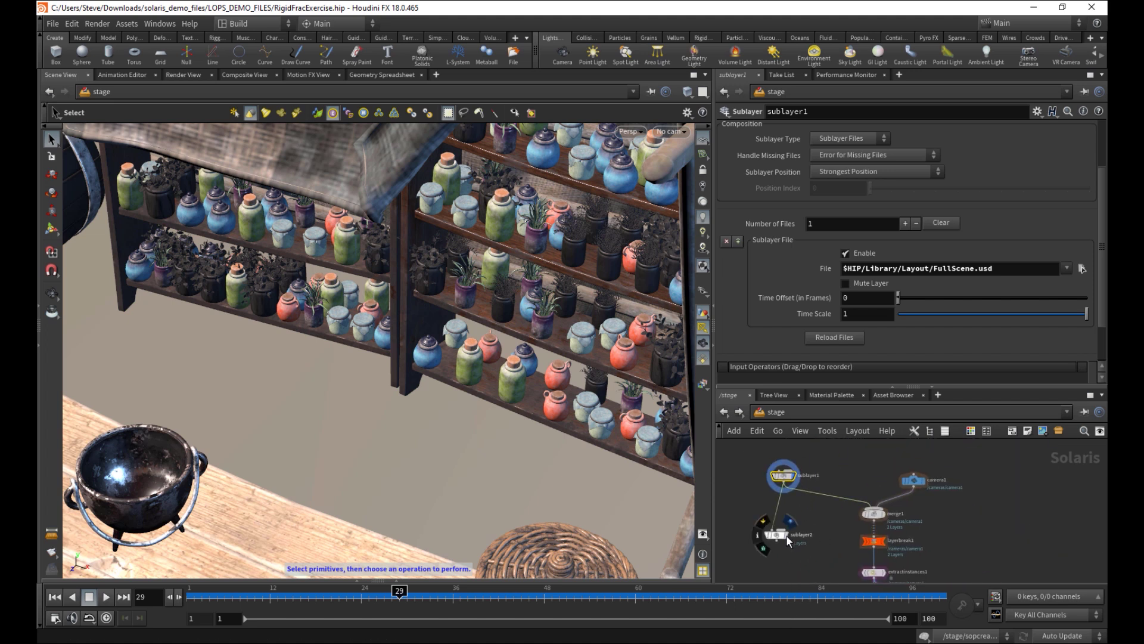
left_click(782, 534)
left_click_drag(395, 597, 422, 563)
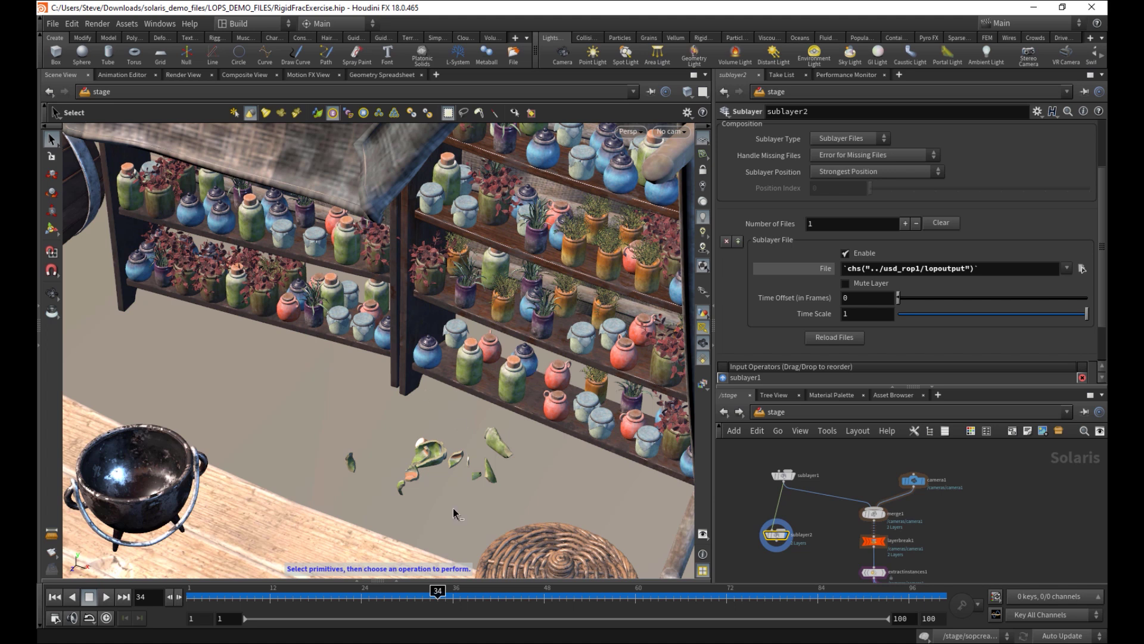
mouse_move(421, 598)
left_mouse_down()
mouse_move(260, 576)
mouse_move(427, 571)
mouse_move(381, 559)
mouse_move(209, 546)
mouse_move(152, 558)
left_mouse_up()
left_click(106, 596)
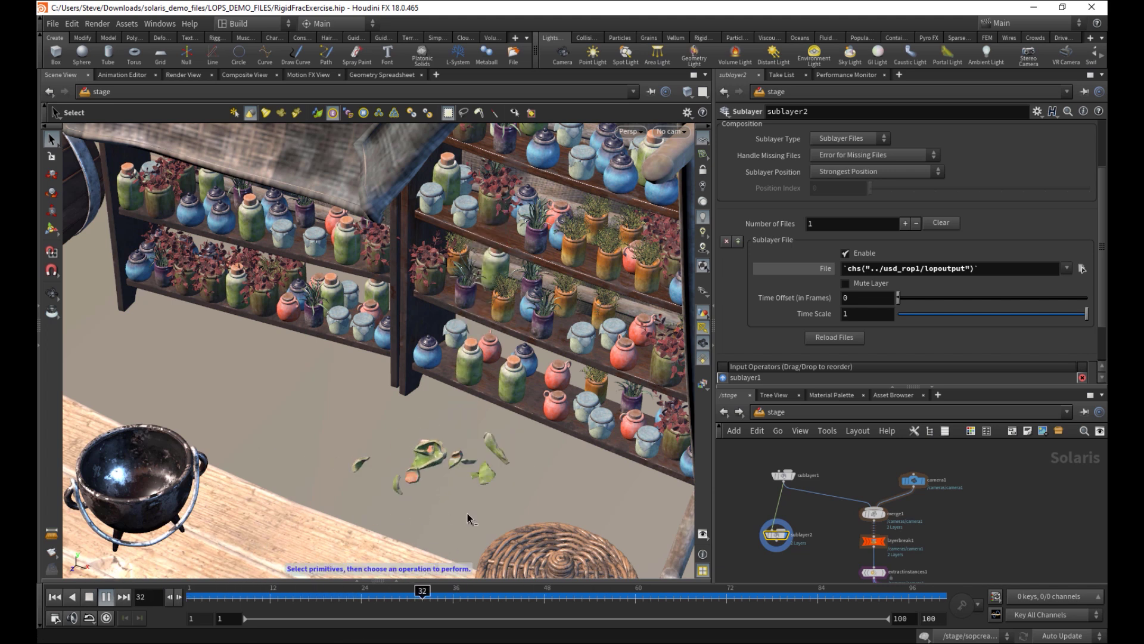